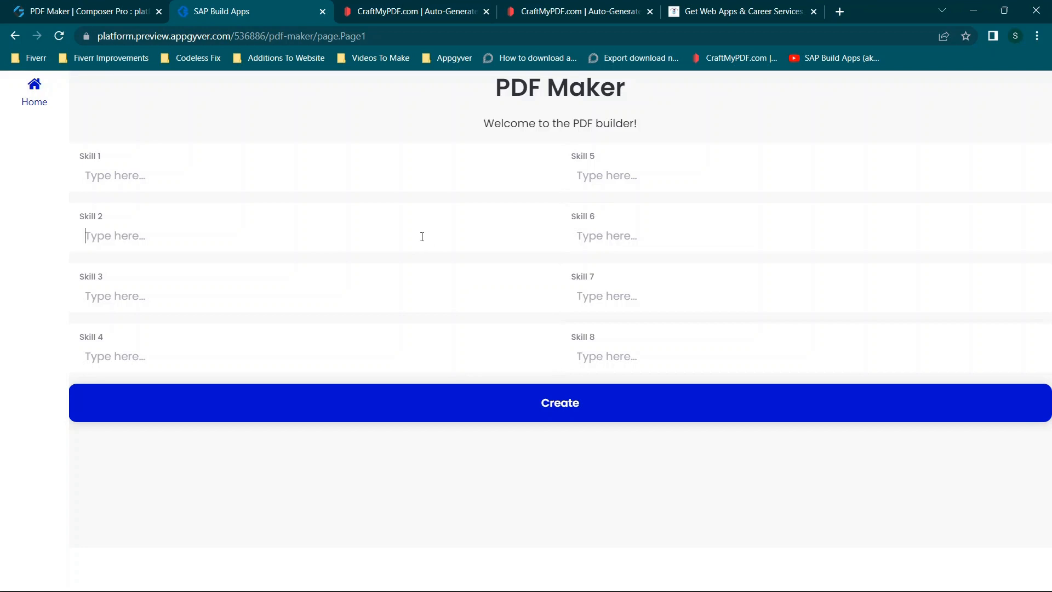
# - Try the sample text "njdjndsnjdssdfjk" in the Skill 2 field of the PDF Maker preview and clear it
pyautogui.write('njdjndsnjdssdfjk')
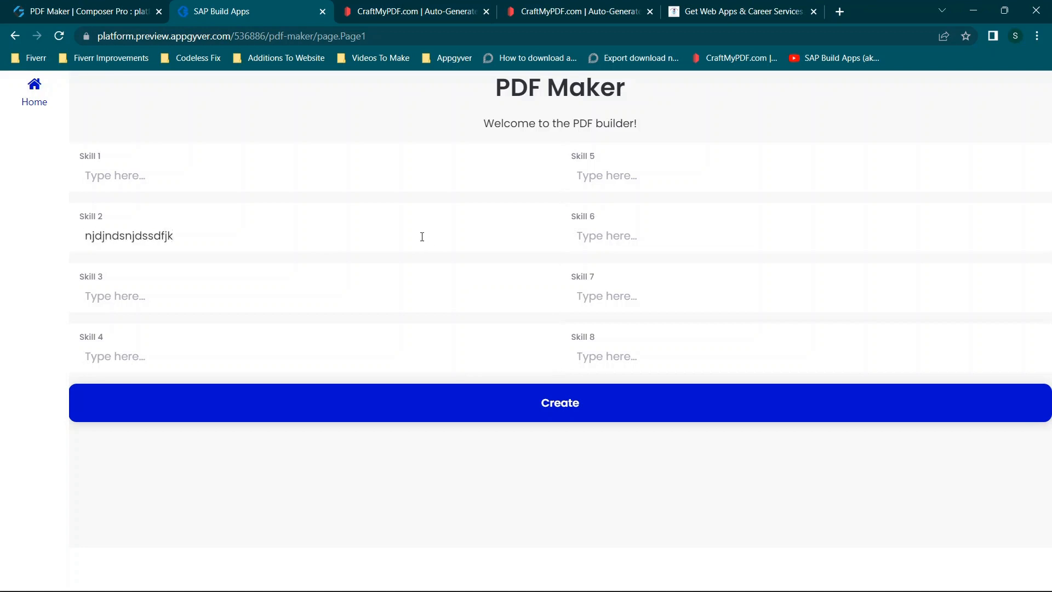
pyautogui.click(589, 404)
pyautogui.hotkey('ctrl', 'a')
pyautogui.press('BackSpace')
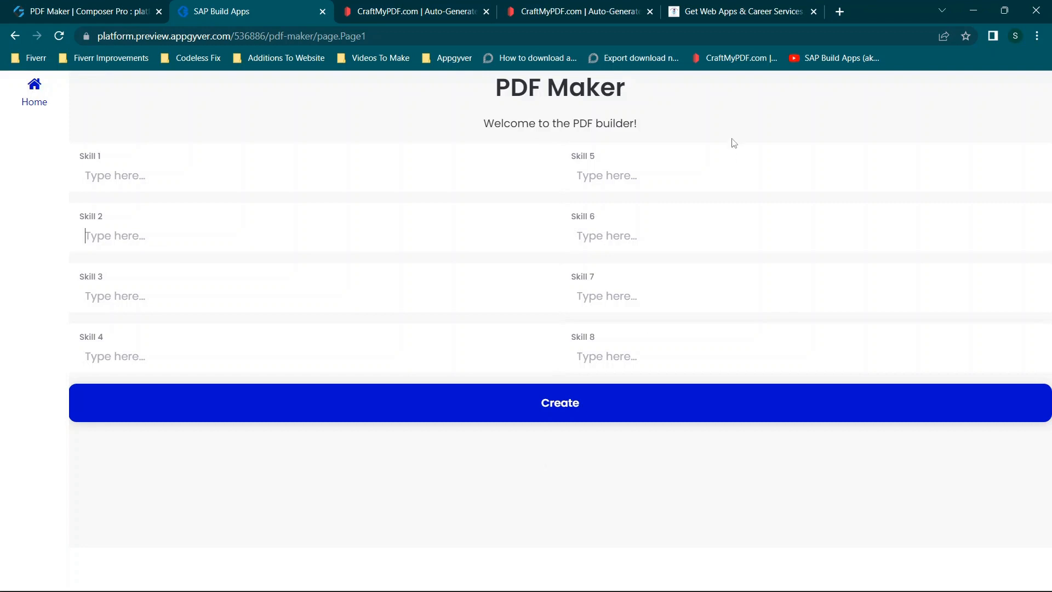
# - Open the Free Resume Builder page on codelessfix.com and follow its link to the full-page resume builder
pyautogui.click(712, 17)
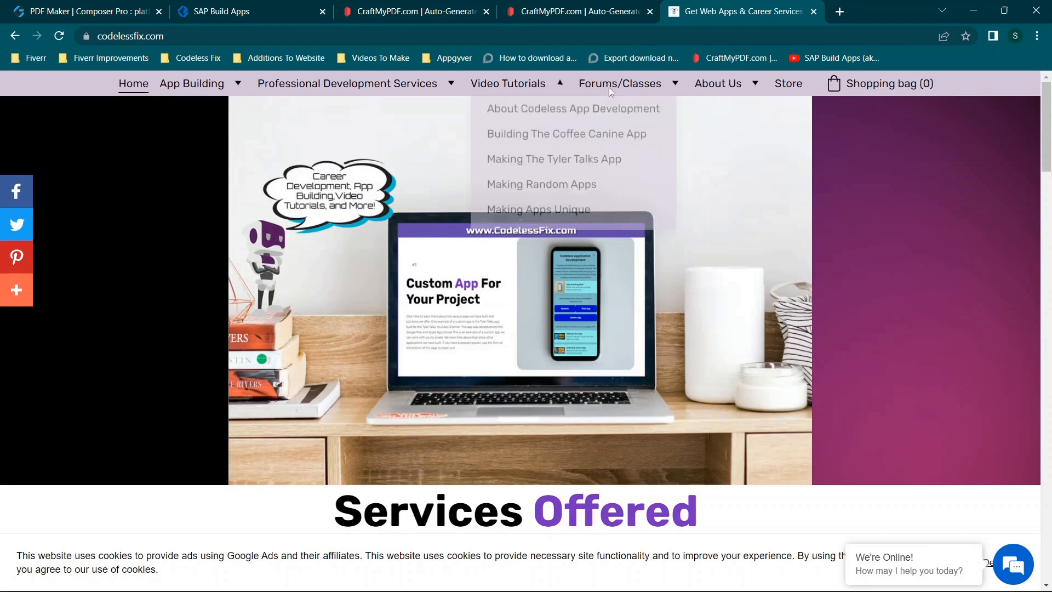
pyautogui.moveTo(611, 87)
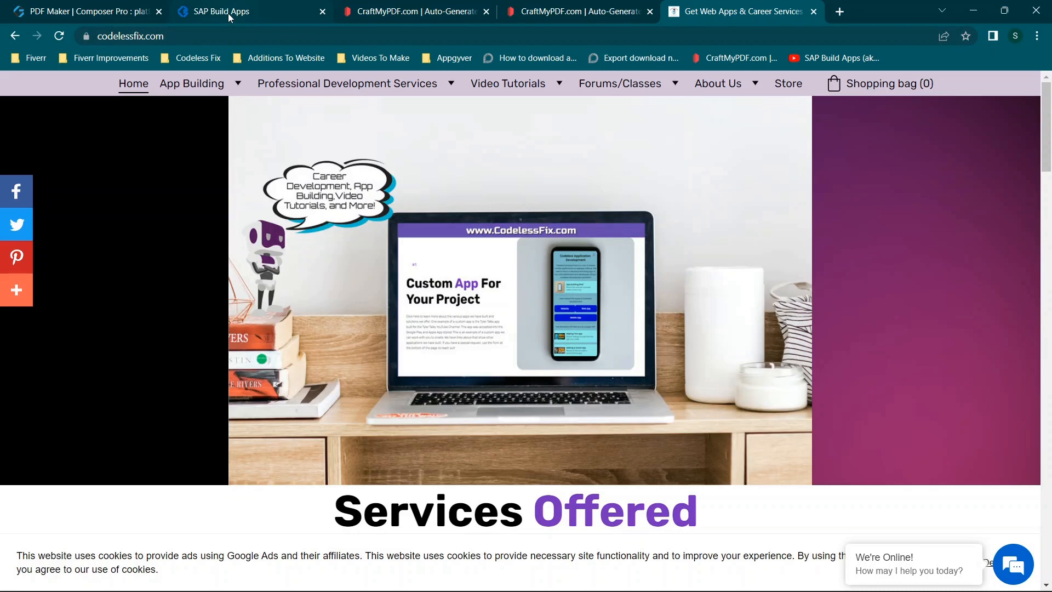
pyautogui.moveTo(396, 87)
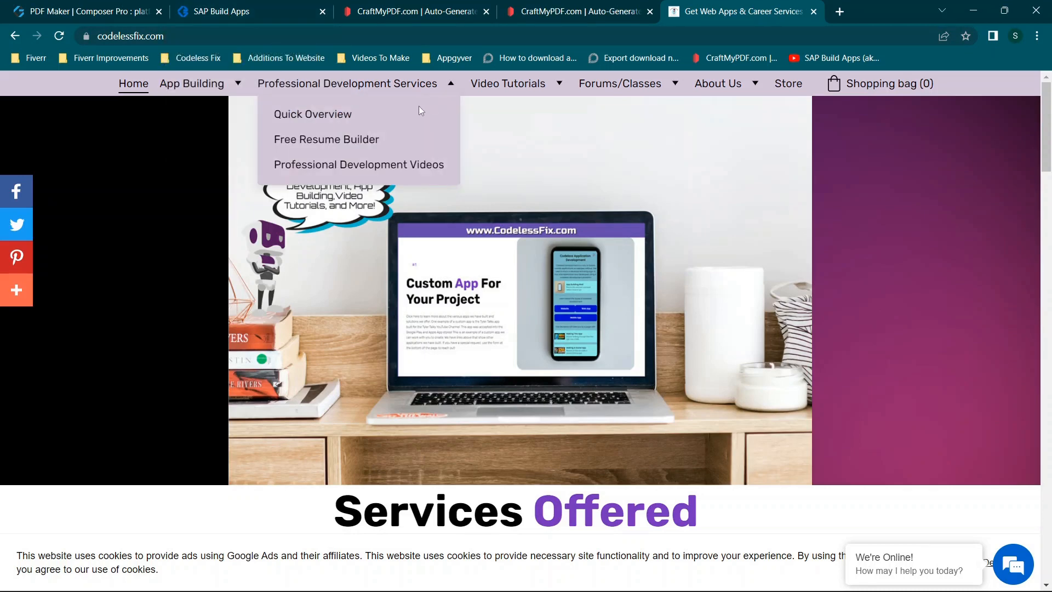
pyautogui.click(320, 140)
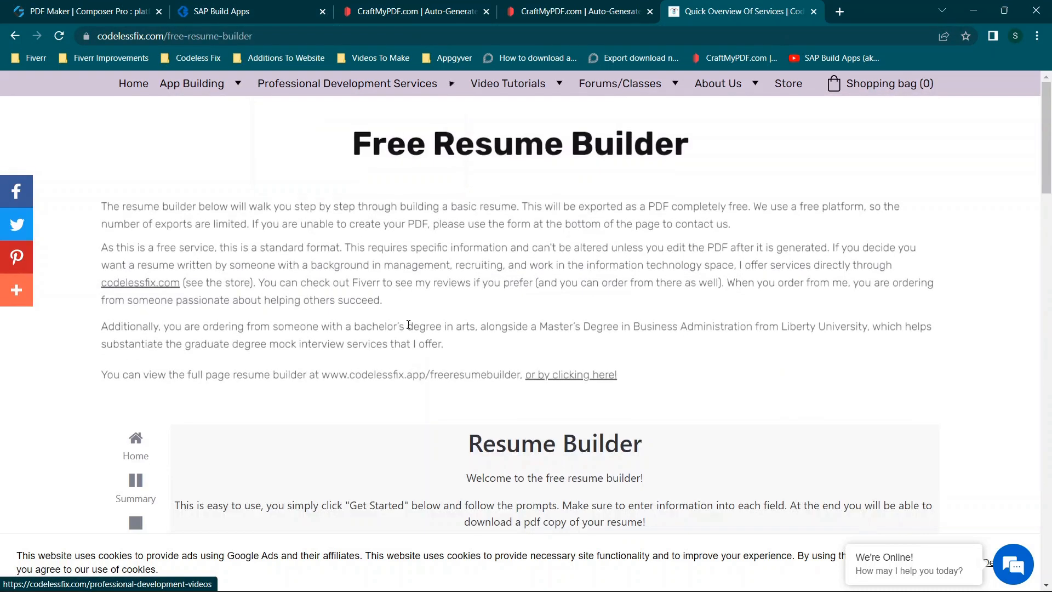
pyautogui.scroll(-5, 522, 384)
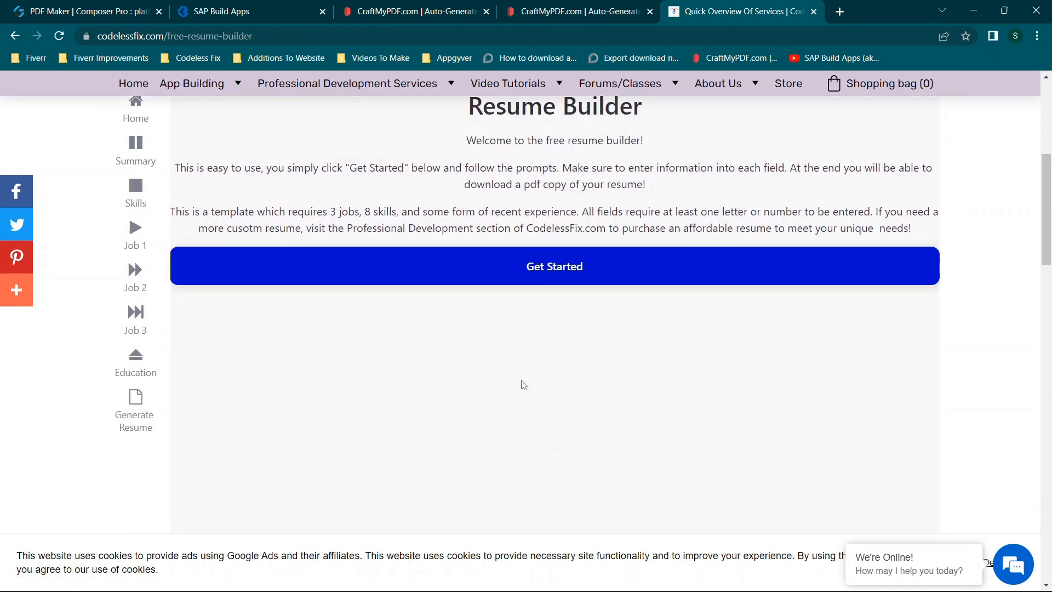
pyautogui.scroll(3, 522, 384)
pyautogui.scroll(1, 522, 384)
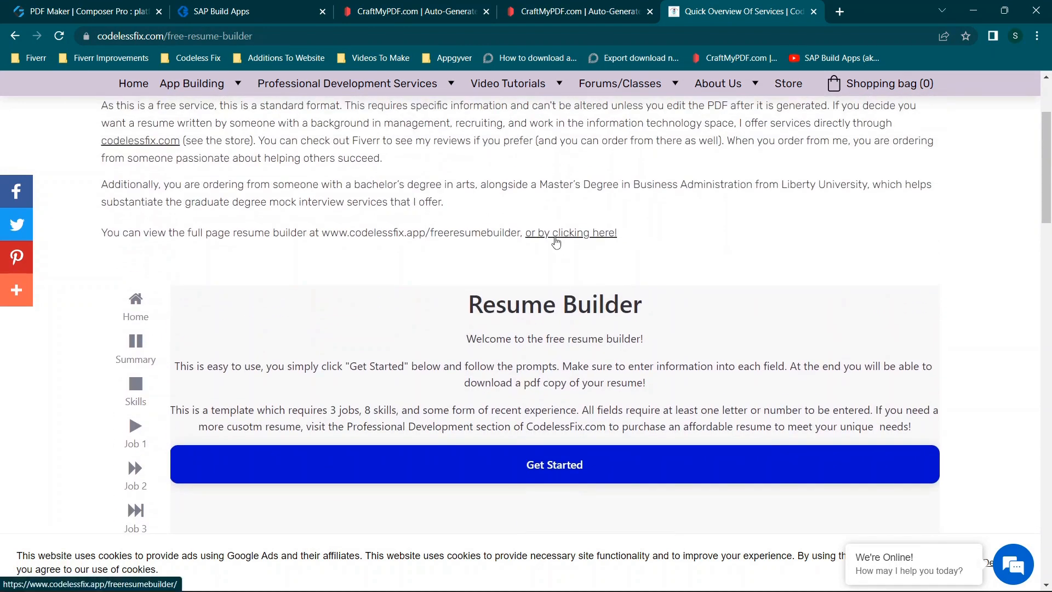
pyautogui.click(557, 242)
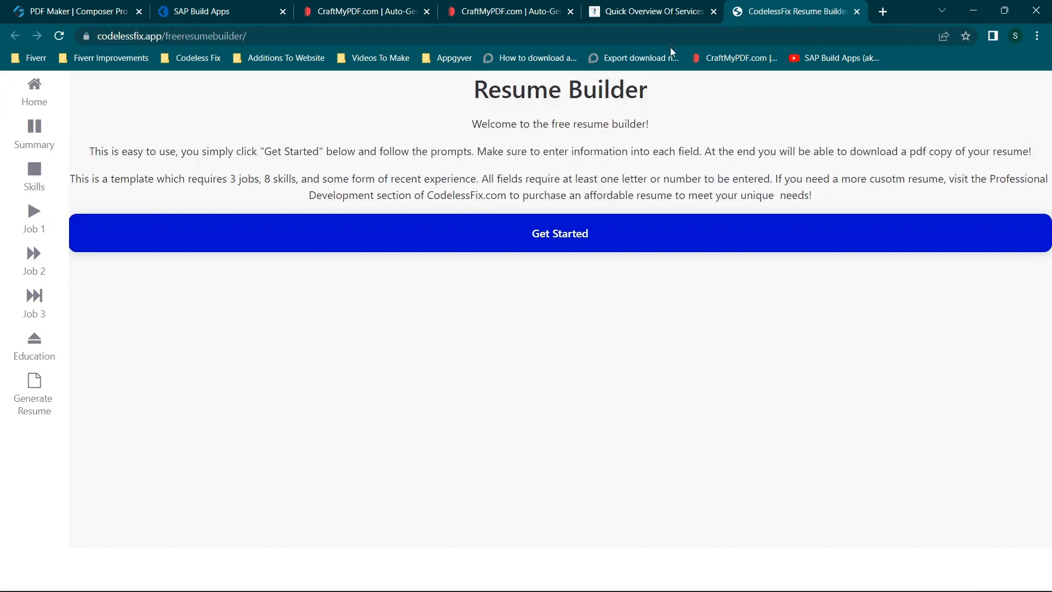
# - Look over the Free Resume Builder page once more and close both resume builder pages
pyautogui.click(652, 11)
pyautogui.scroll(-5, 564, 257)
pyautogui.scroll(6, 564, 258)
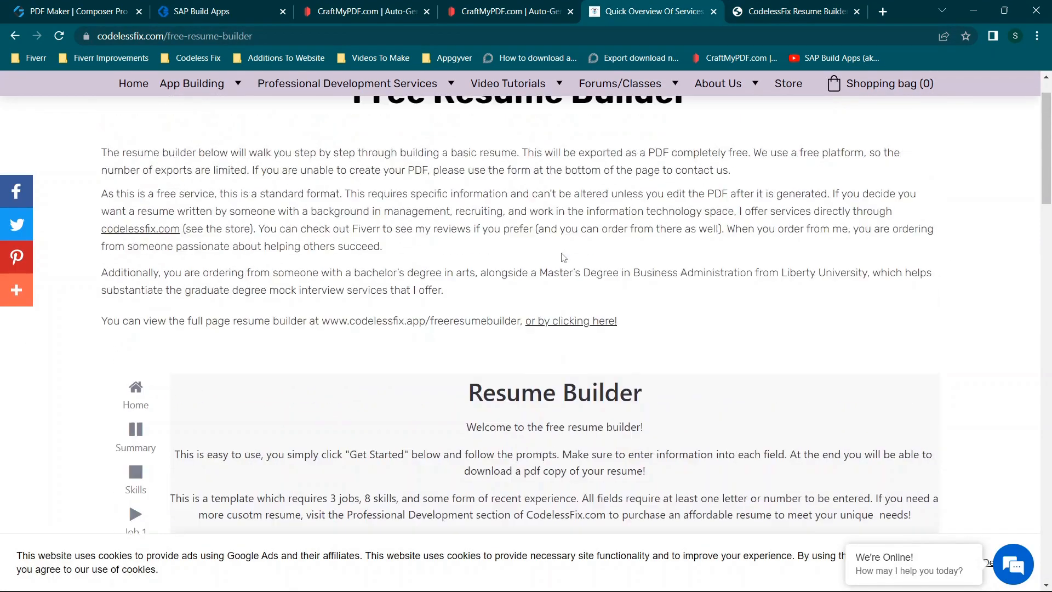
pyautogui.scroll(1, 564, 258)
pyautogui.click(714, 12)
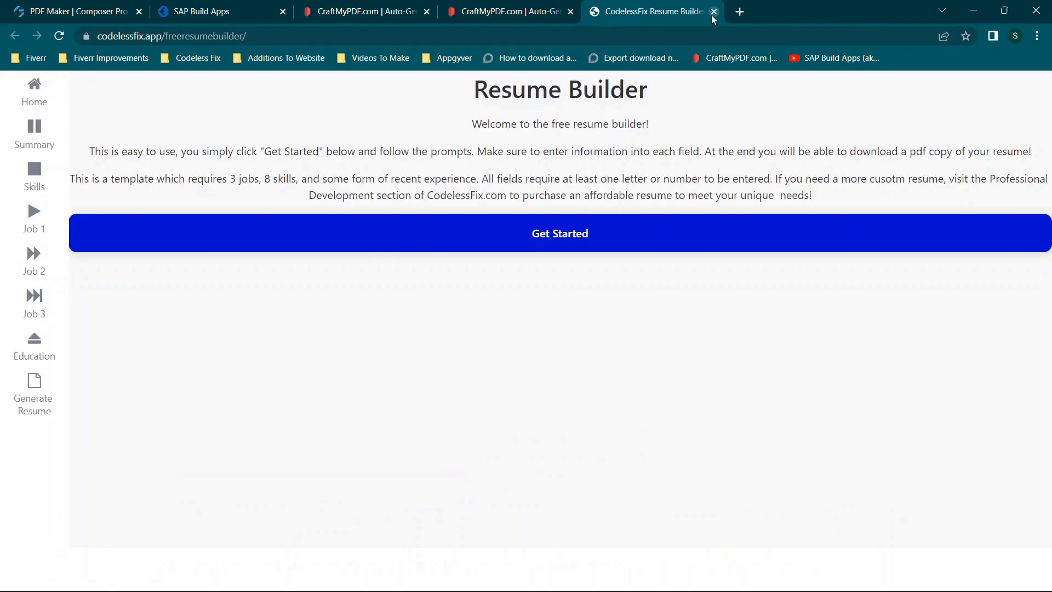
pyautogui.click(712, 12)
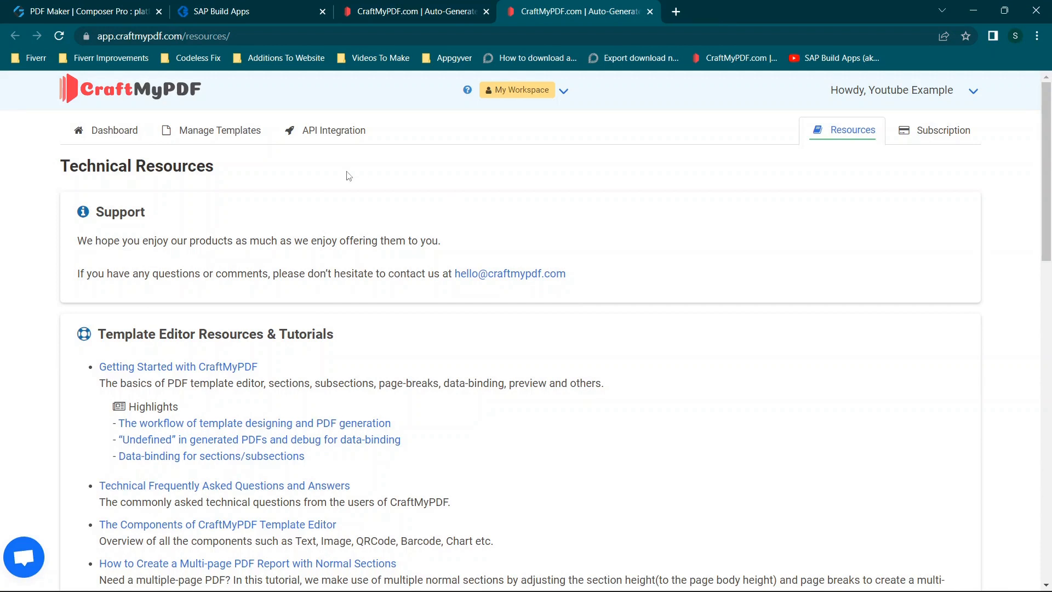
# - Review the CraftMyPDF template management page, the PDF Maker preview and the app's page layout in the composer
pyautogui.click(407, 15)
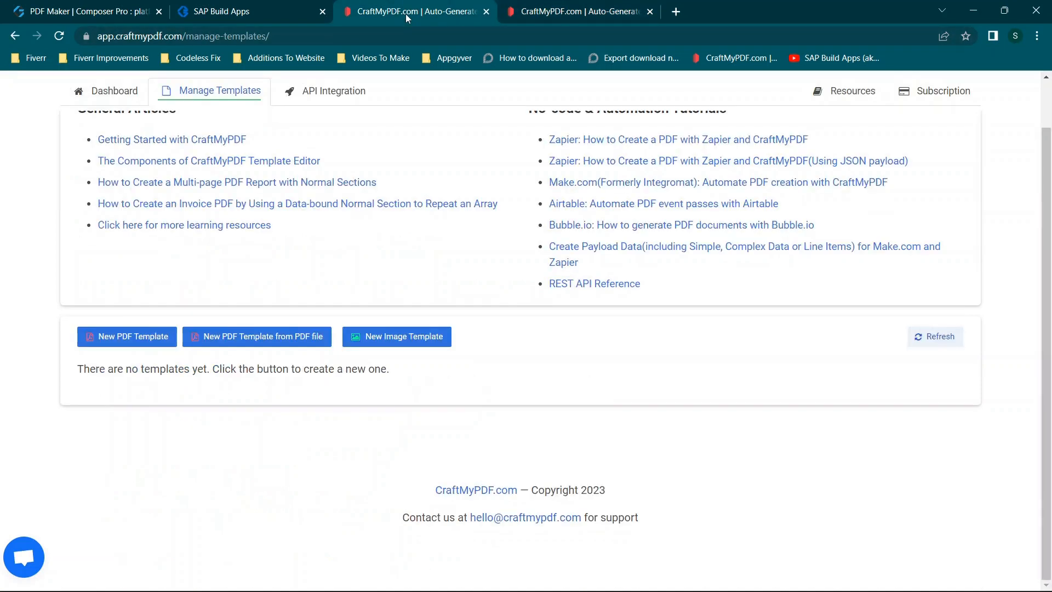
pyautogui.click(286, 5)
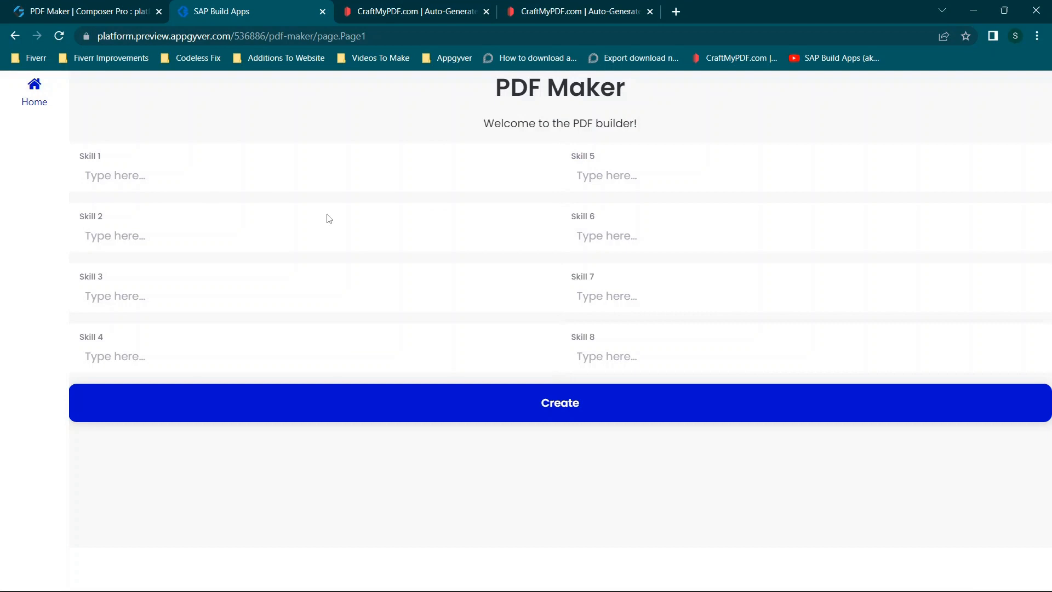
pyautogui.click(106, 12)
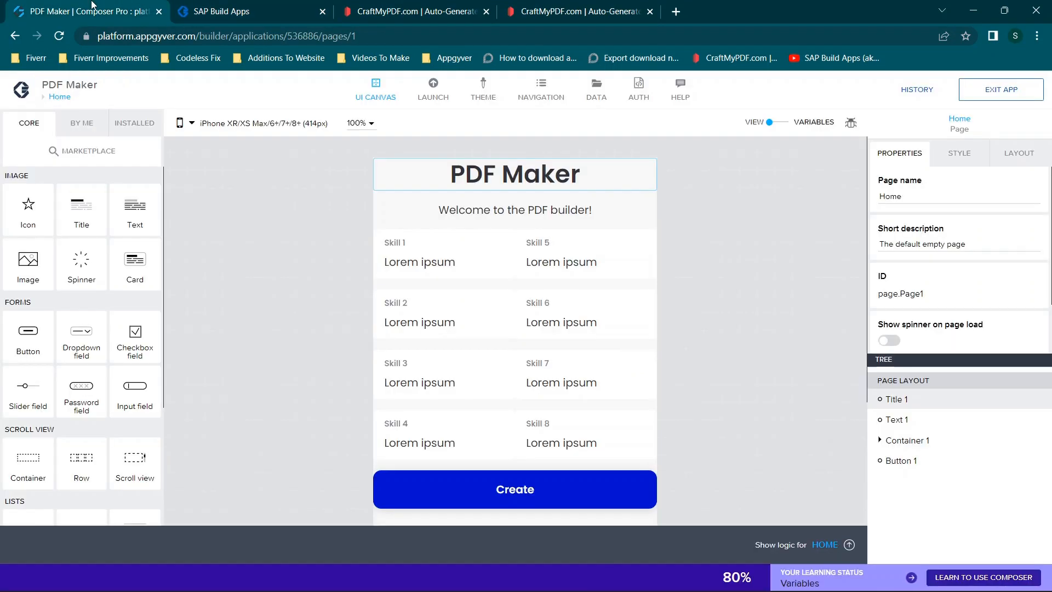
pyautogui.scroll(-1, 598, 376)
pyautogui.scroll(1, 602, 376)
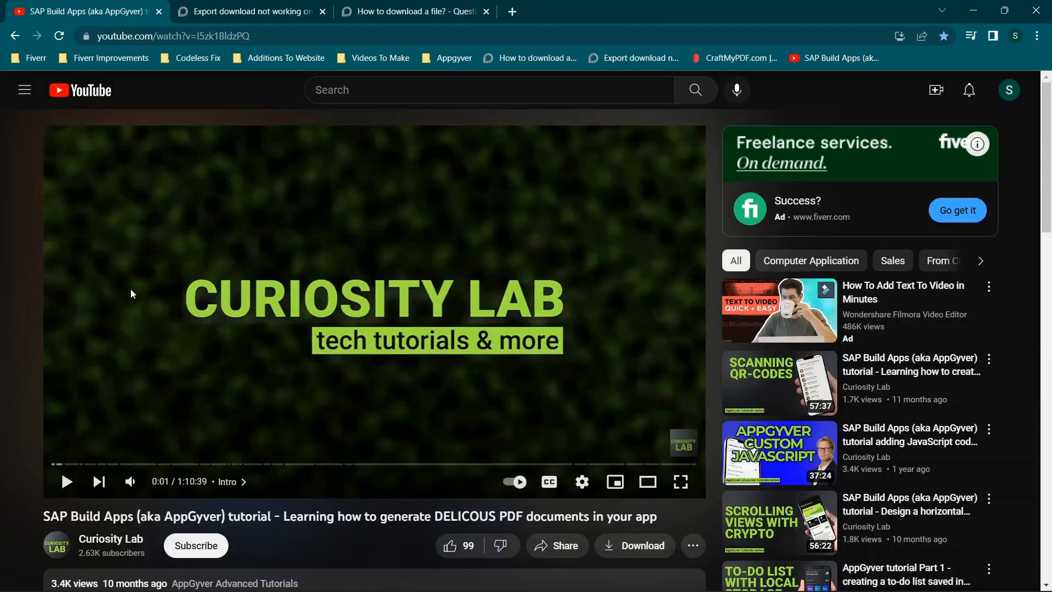
# - Look over the Curiosity Lab YouTube tutorial on generating PDF documents and the two forum threads about file downloads
pyautogui.scroll(-1, 447, 308)
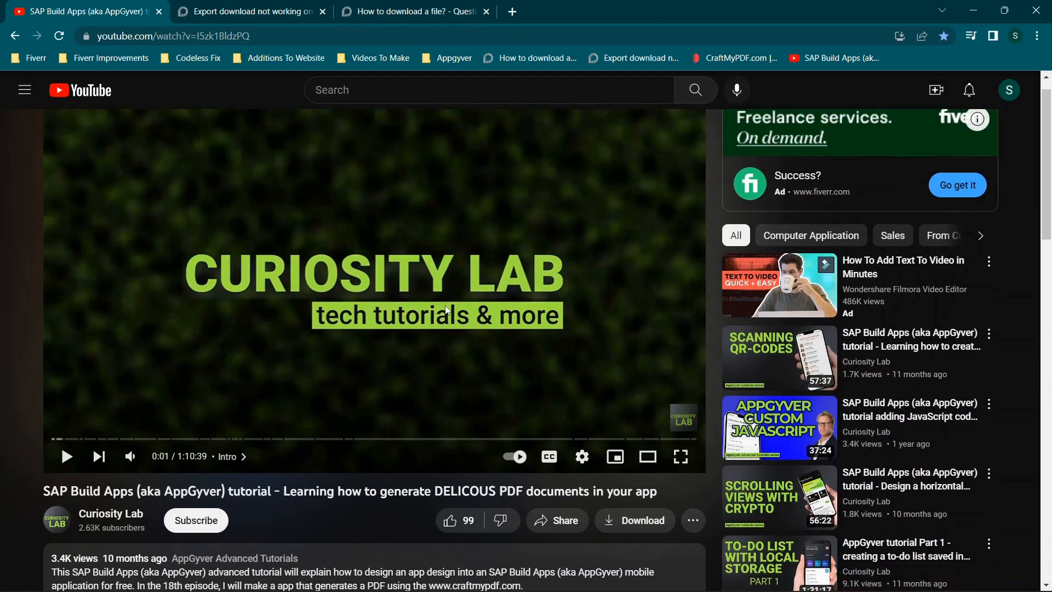
pyautogui.scroll(1, 447, 311)
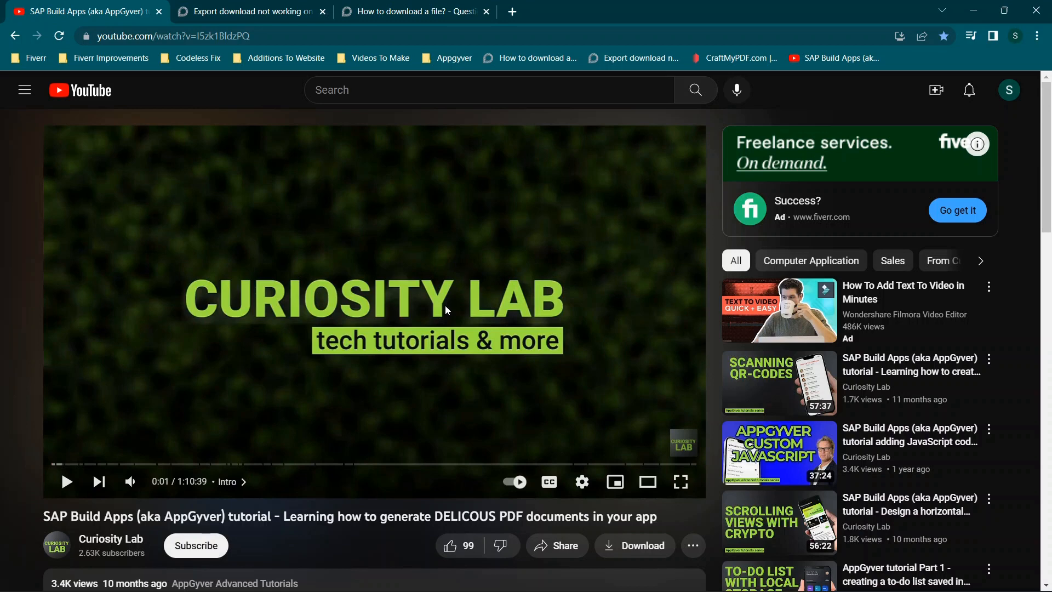
pyautogui.click(416, 11)
pyautogui.click(264, 6)
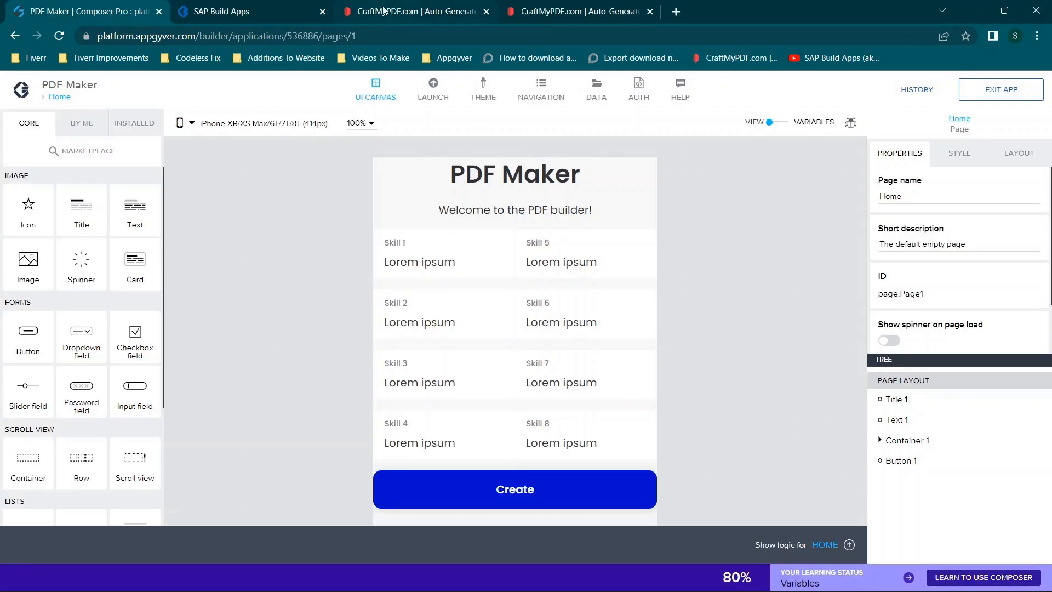
# - Switch to CraftMyPDF and examine the current subscription and the limits and prices of the available plans
pyautogui.click(383, 11)
pyautogui.scroll(2, 341, 195)
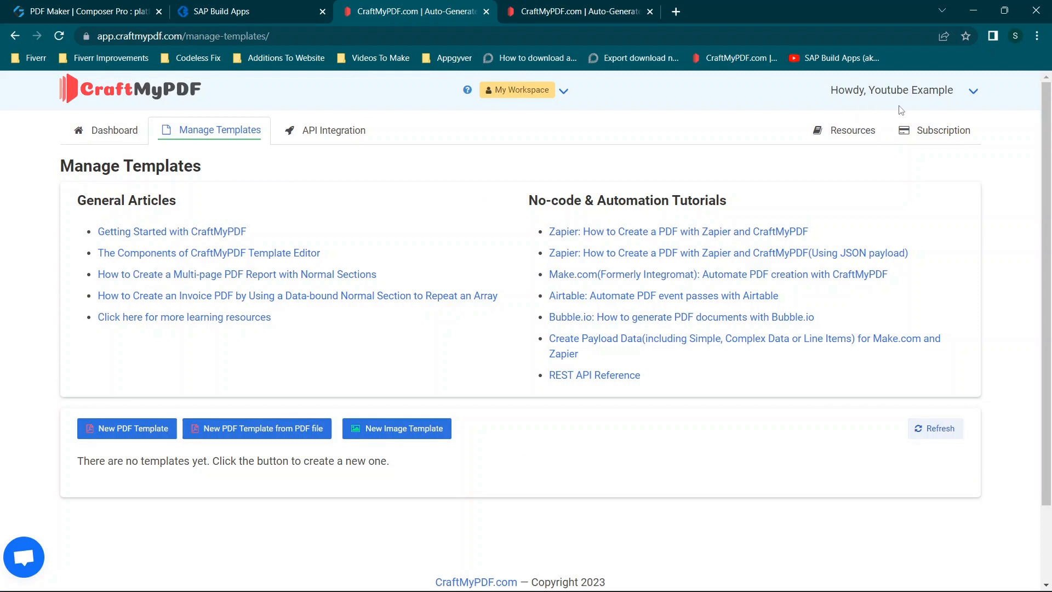
pyautogui.click(912, 134)
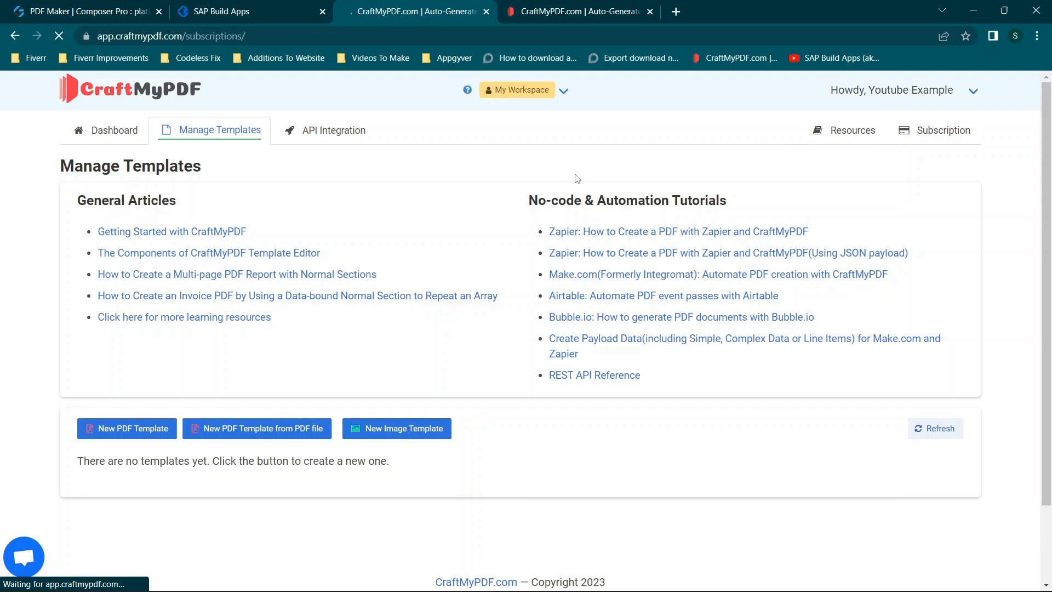
pyautogui.scroll(-4, 694, 226)
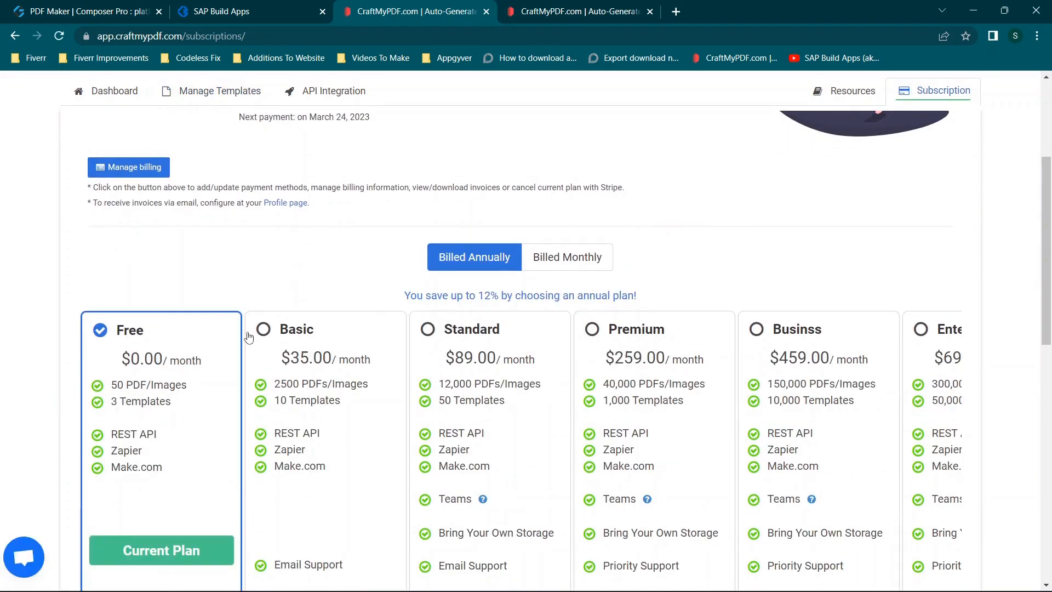
pyautogui.scroll(-2, 249, 338)
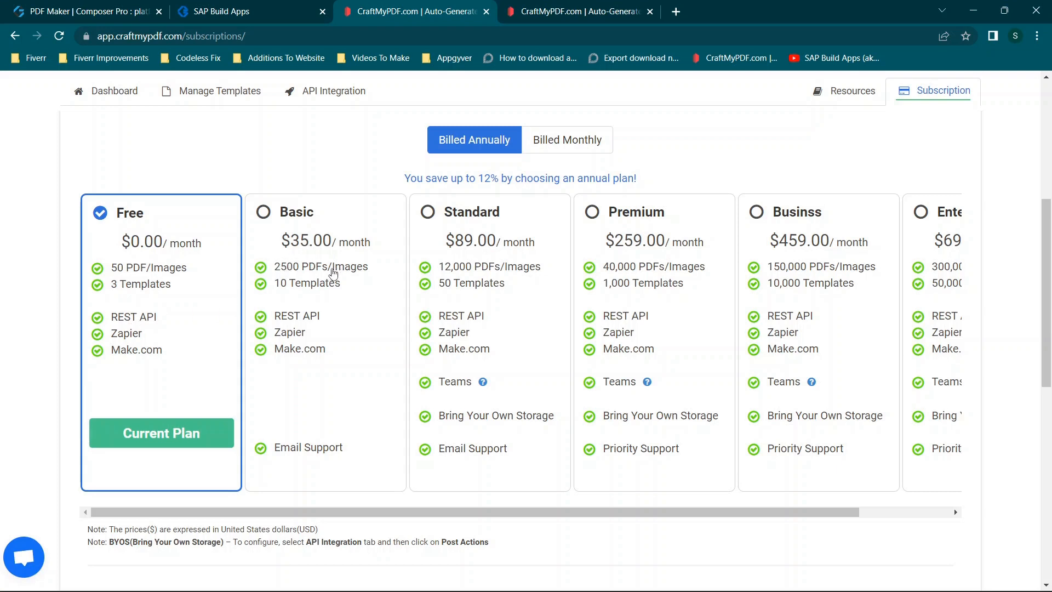
pyautogui.hscroll(2, 323, 287)
pyautogui.hscroll(-2, 323, 287)
pyautogui.scroll(6, 175, 271)
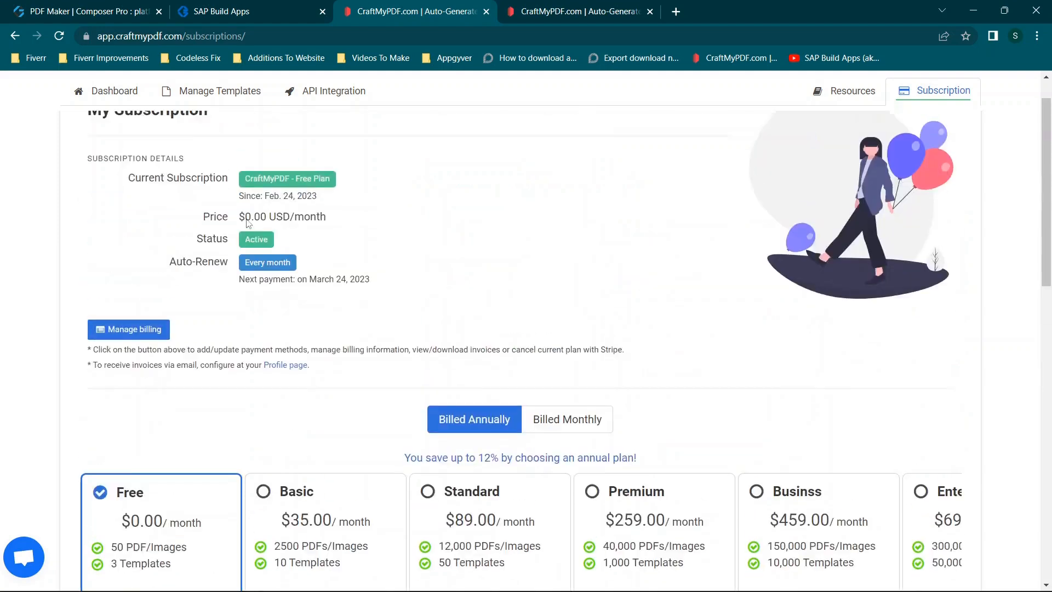
# - Review the CraftMyPDF dashboard overview and close the duplicate CraftMyPDF page showing the technical resources
pyautogui.click(105, 133)
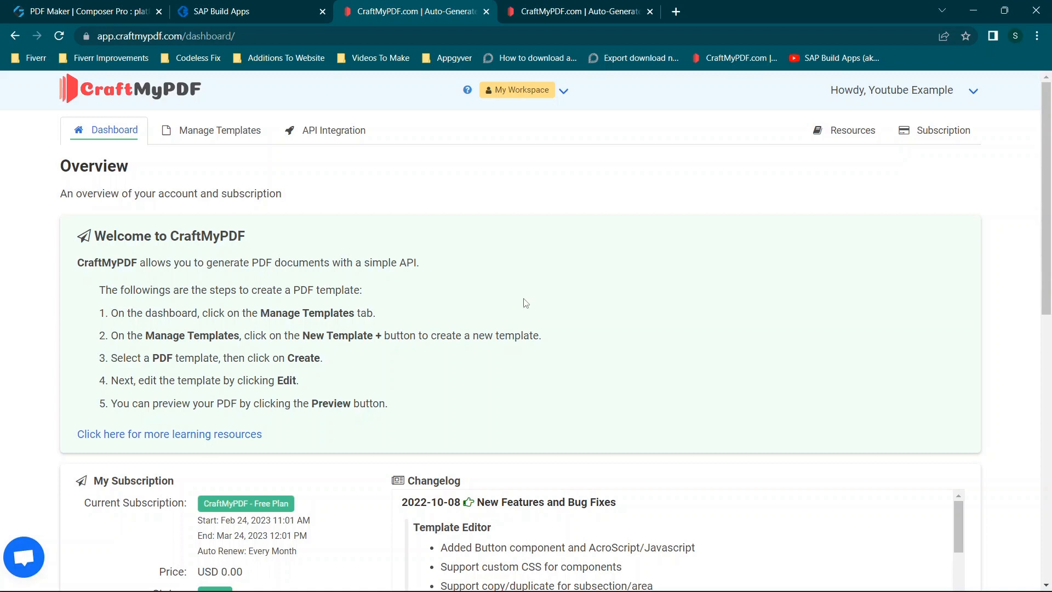
pyautogui.scroll(-3, 525, 302)
pyautogui.scroll(3, 525, 302)
pyautogui.click(650, 12)
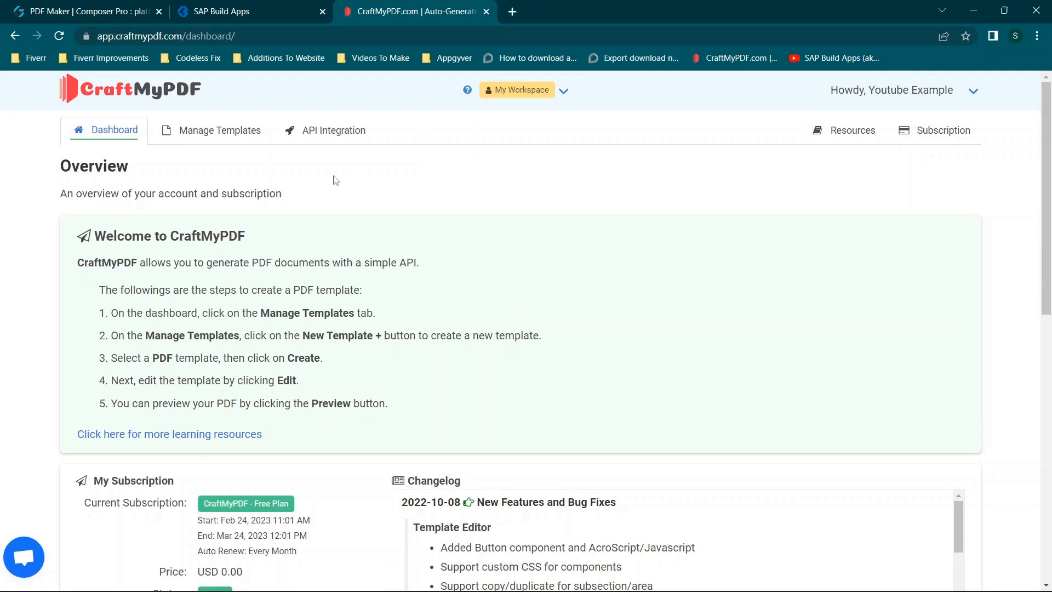
# - Return to the PDF Maker composer, examine the available components and page layout, and expand Container 1 to show its rows
pyautogui.click(219, 12)
pyautogui.click(75, 6)
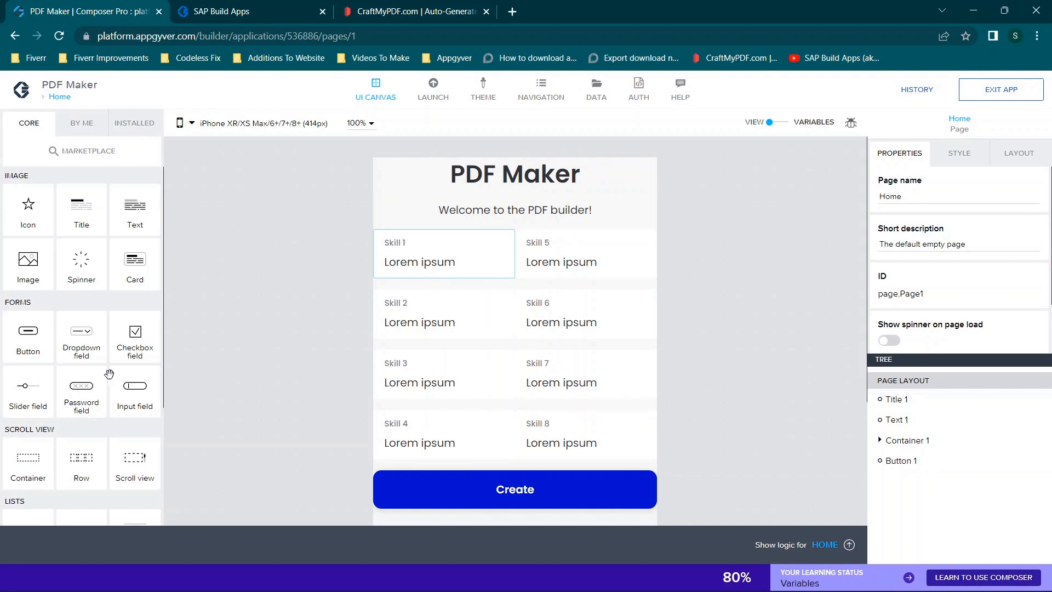
pyautogui.scroll(-2, 142, 396)
pyautogui.scroll(-2, 141, 395)
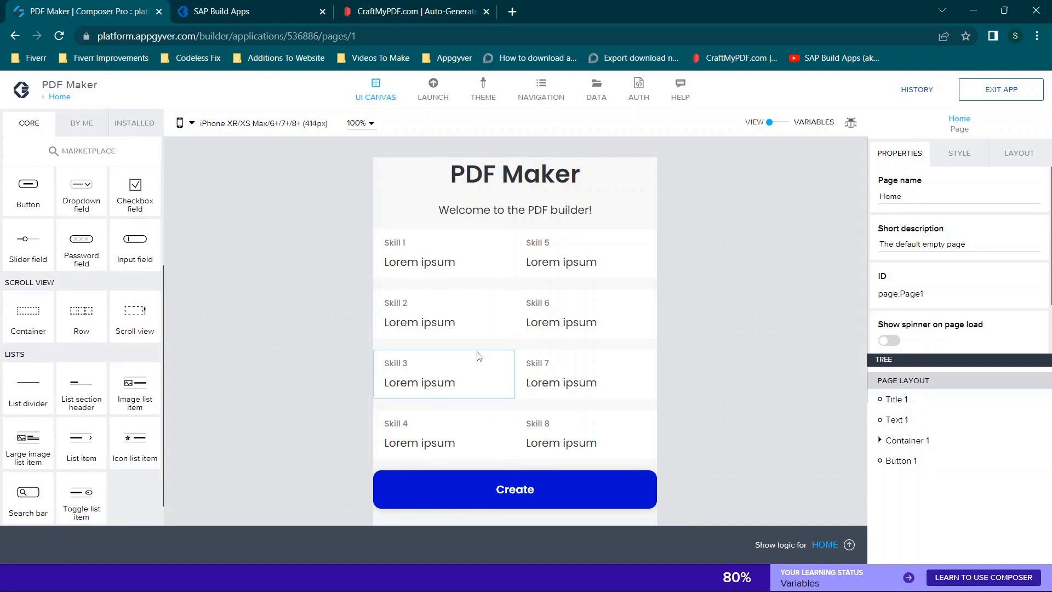
pyautogui.scroll(-1, 288, 290)
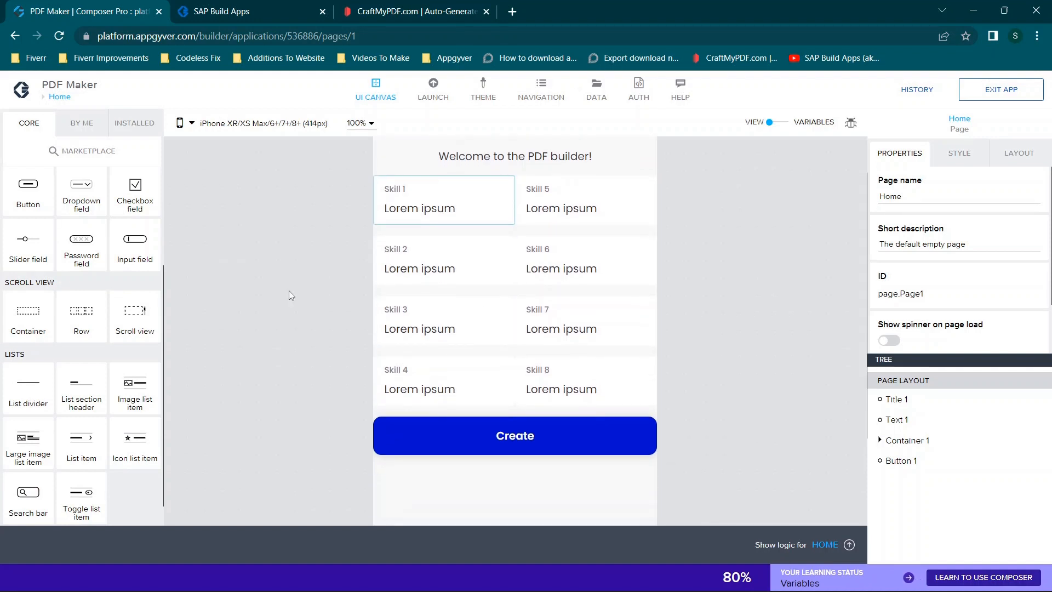
pyautogui.click(881, 441)
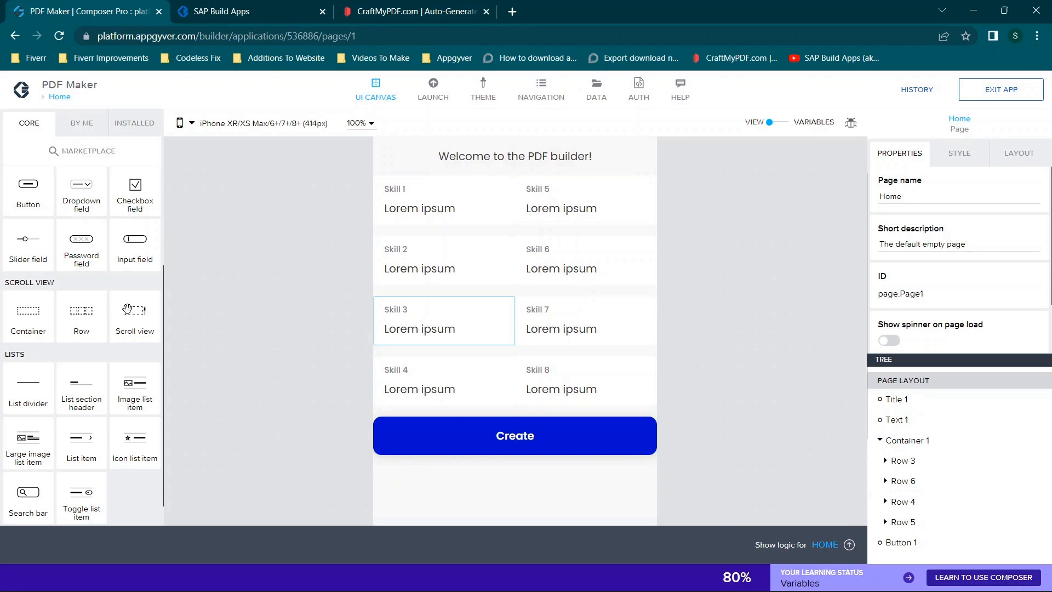
# - Add a container below the Create button with two rows inside and an input field in each cell of the first row
pyautogui.moveTo(21, 317); pyautogui.dragTo(510, 476)
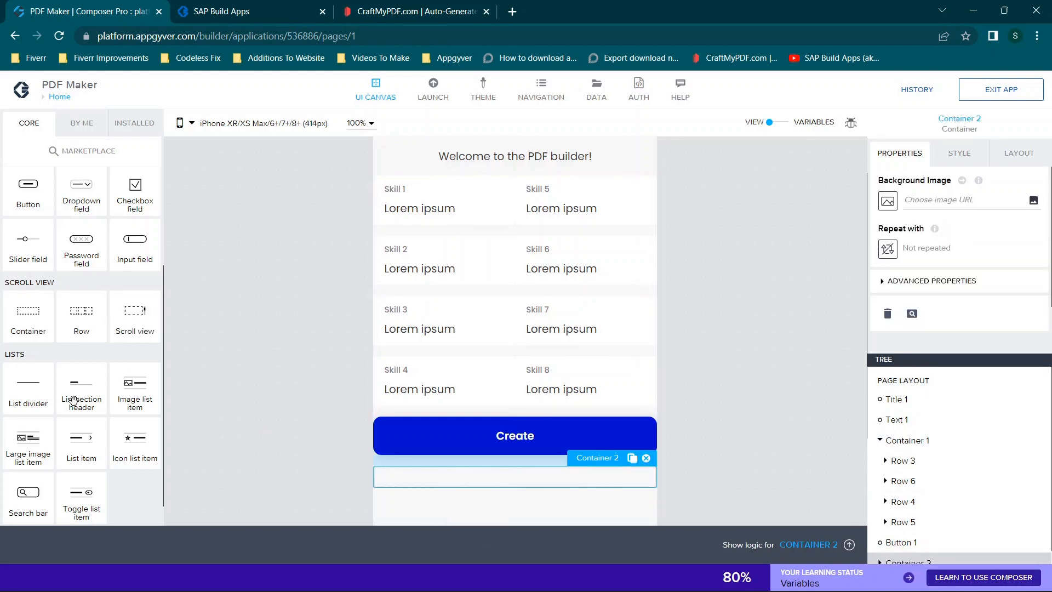
pyautogui.moveTo(83, 309); pyautogui.dragTo(447, 477)
pyautogui.moveTo(90, 312); pyautogui.dragTo(470, 474)
pyautogui.scroll(-2, 468, 359)
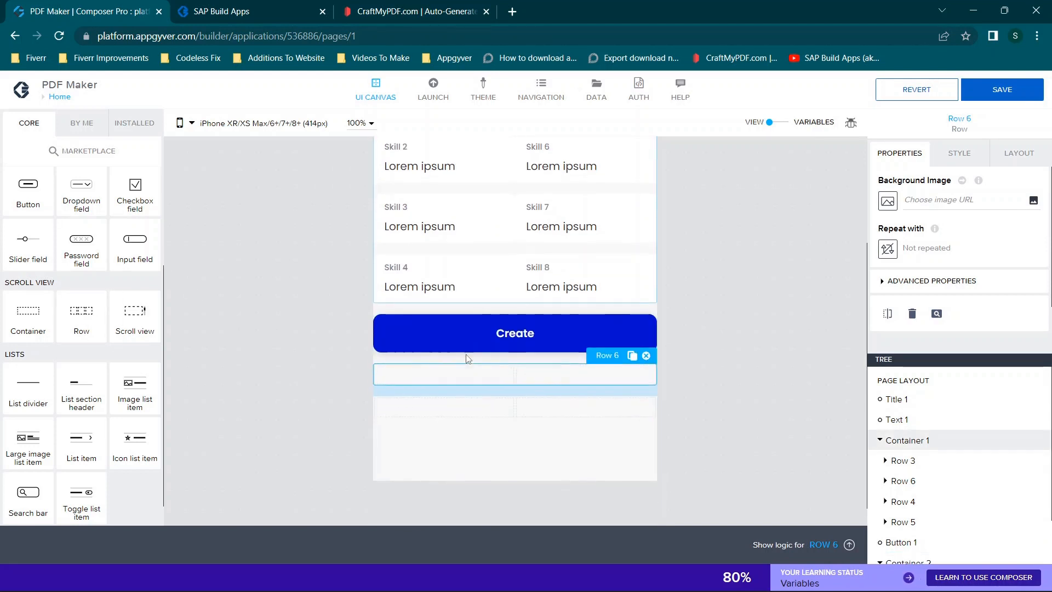
pyautogui.moveTo(130, 248); pyautogui.dragTo(423, 370)
pyautogui.moveTo(134, 237); pyautogui.dragTo(562, 383)
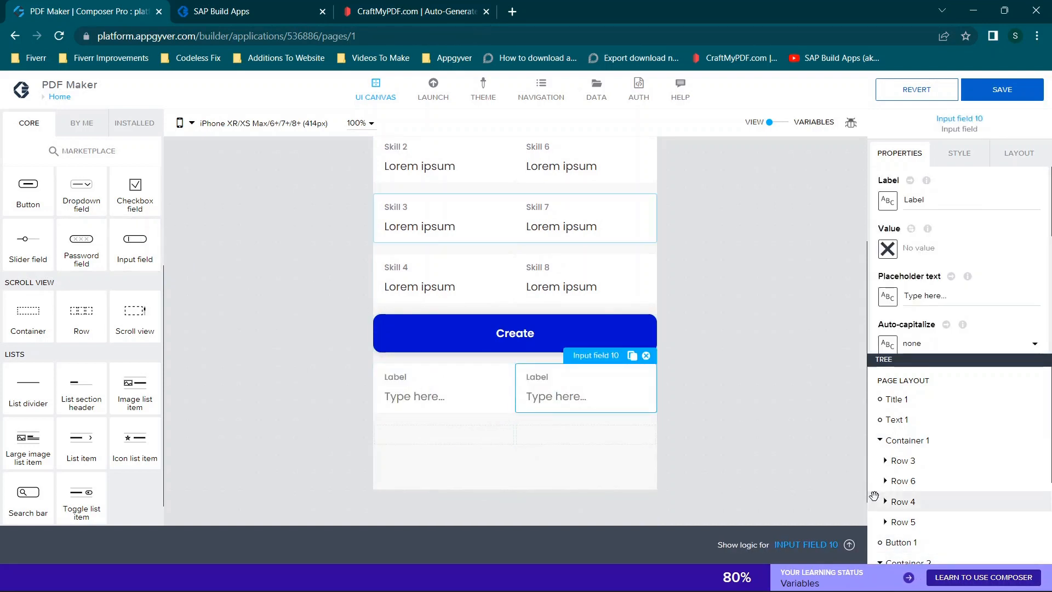
# - Delete the container below the Create button together with its rows and input fields
pyautogui.scroll(-2, 904, 479)
pyautogui.click(911, 472)
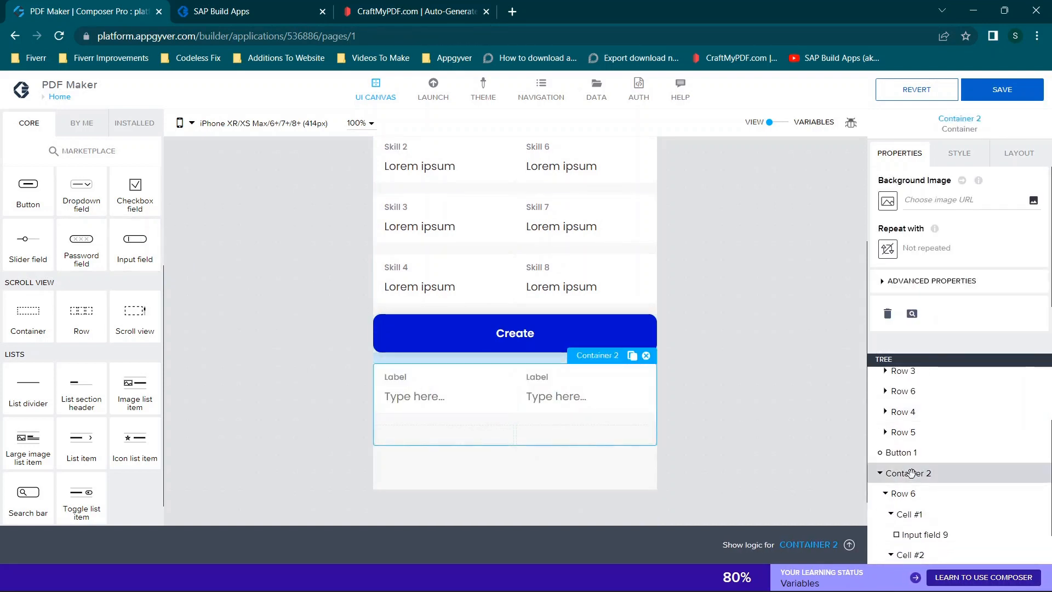
pyautogui.click(646, 355)
pyautogui.scroll(3, 629, 256)
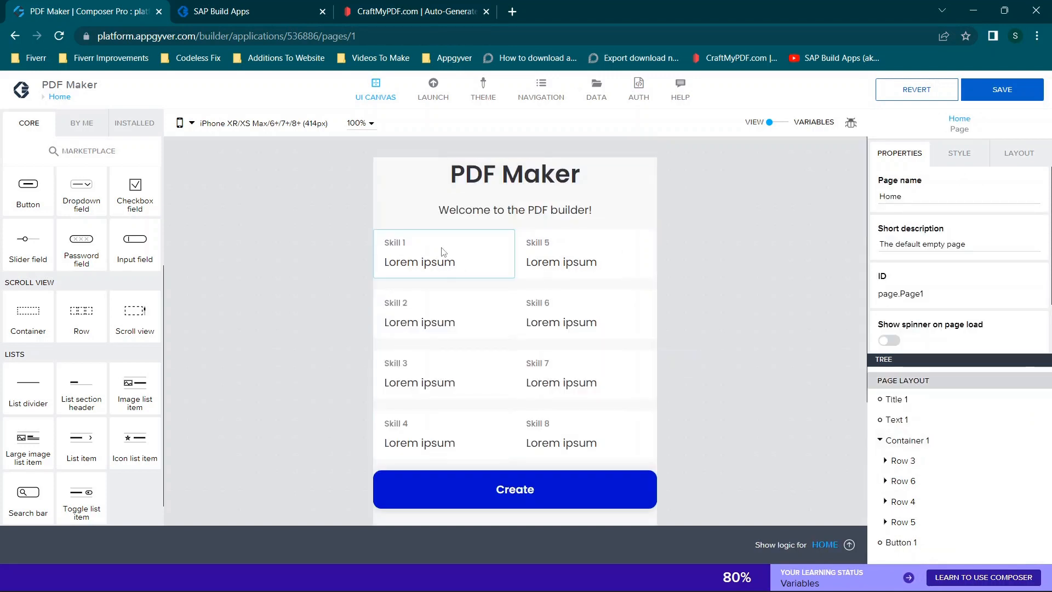
# - Save the app, bring up its app variables, and expand Downloadschema to inspect its properties
pyautogui.hotkey('ctrl', 's')
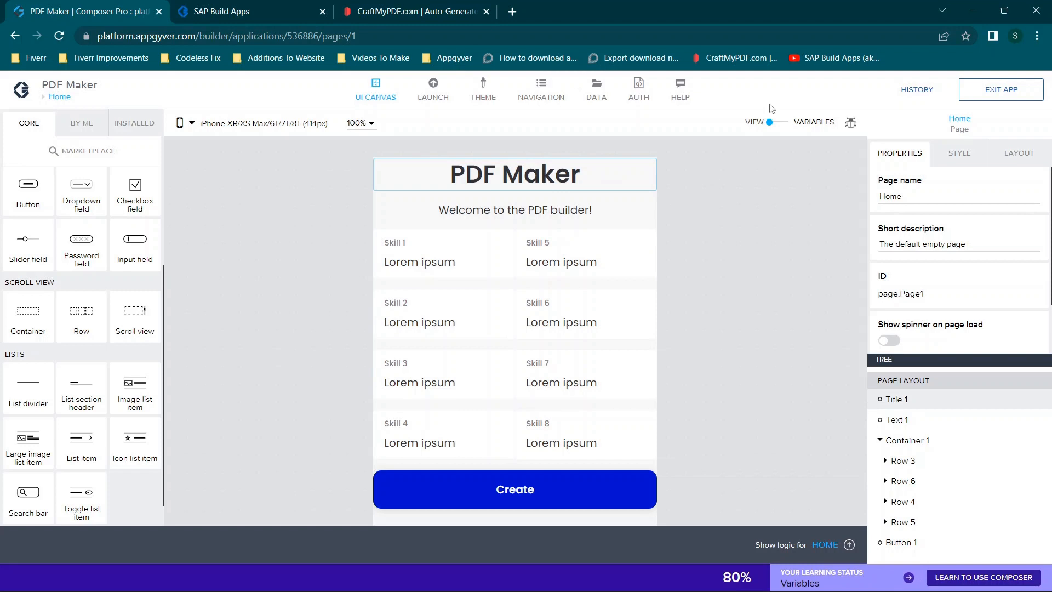
pyautogui.click(783, 123)
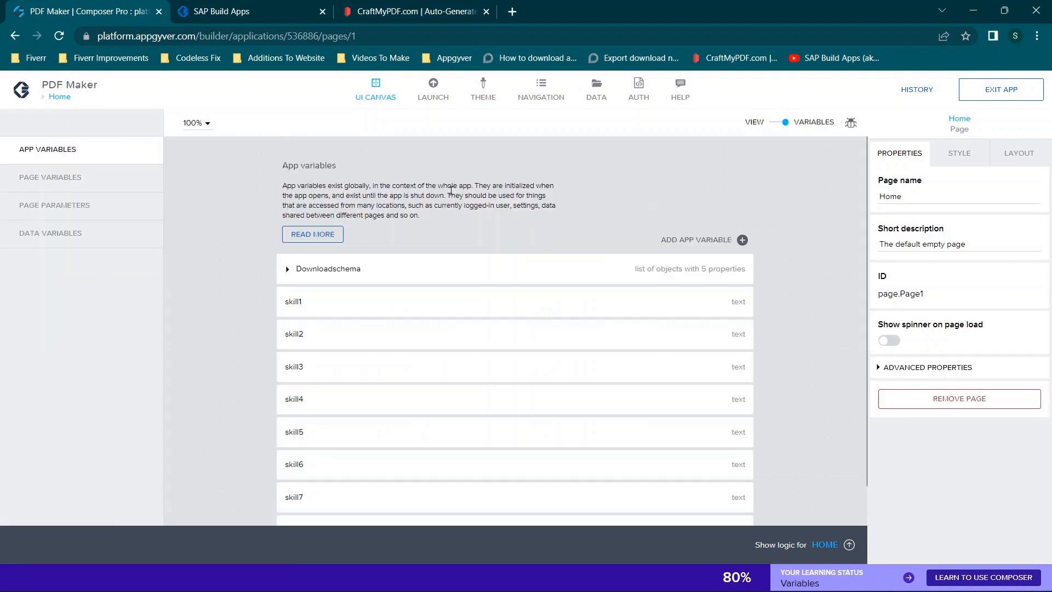
pyautogui.scroll(-1, 451, 190)
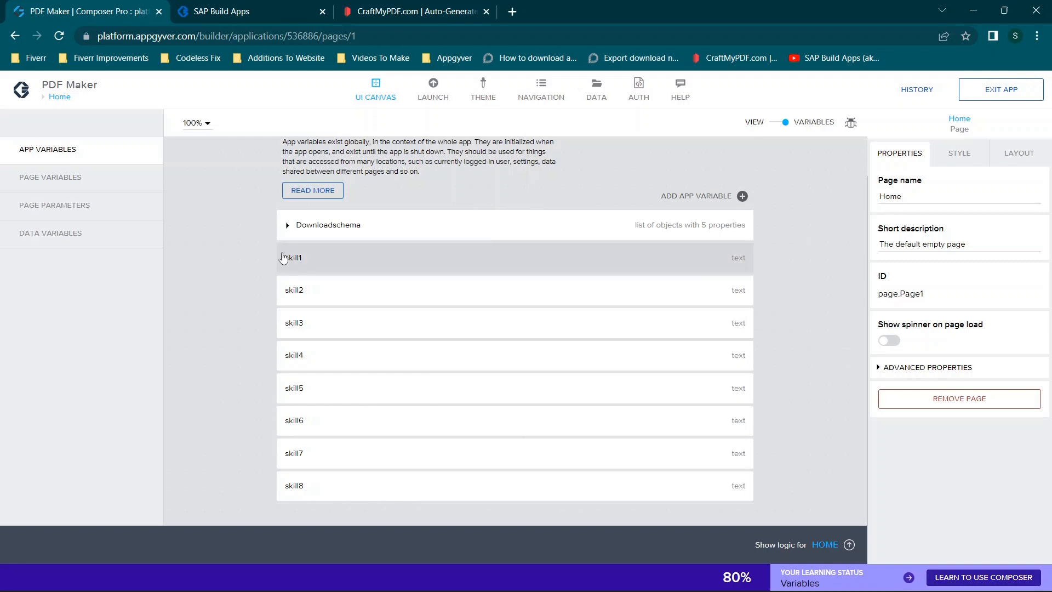
pyautogui.click(289, 226)
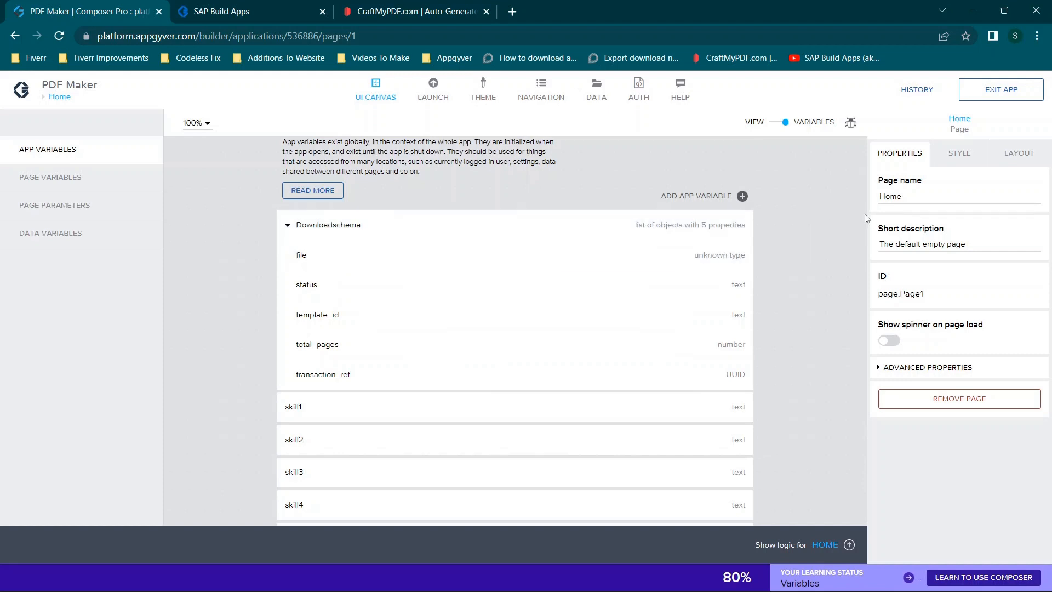
# - Add a new app variable and look through the available value types
pyautogui.click(673, 199)
pyautogui.click(918, 232)
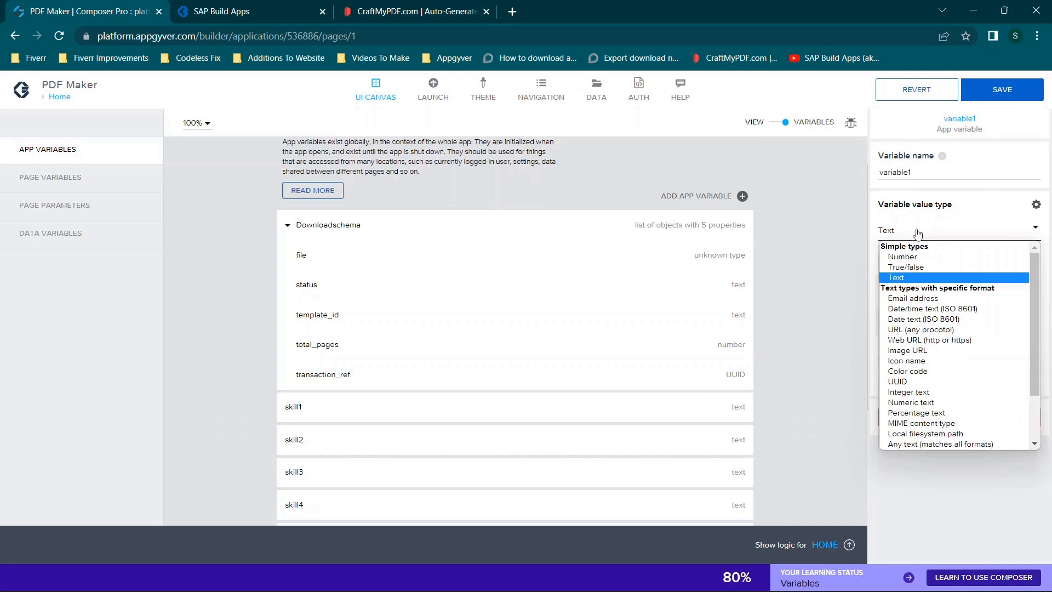
pyautogui.scroll(-2, 910, 329)
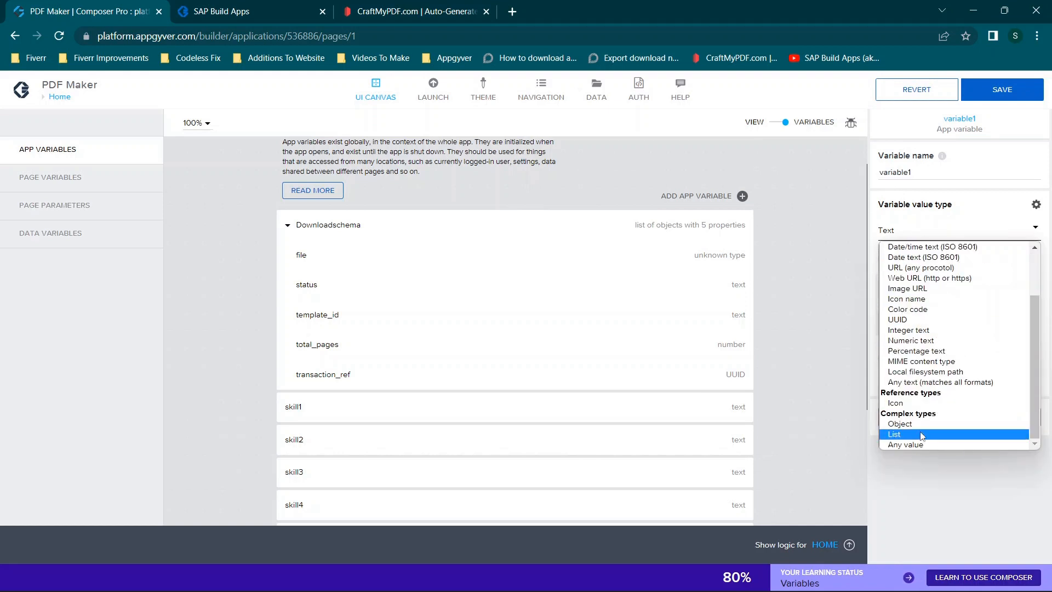
pyautogui.click(768, 262)
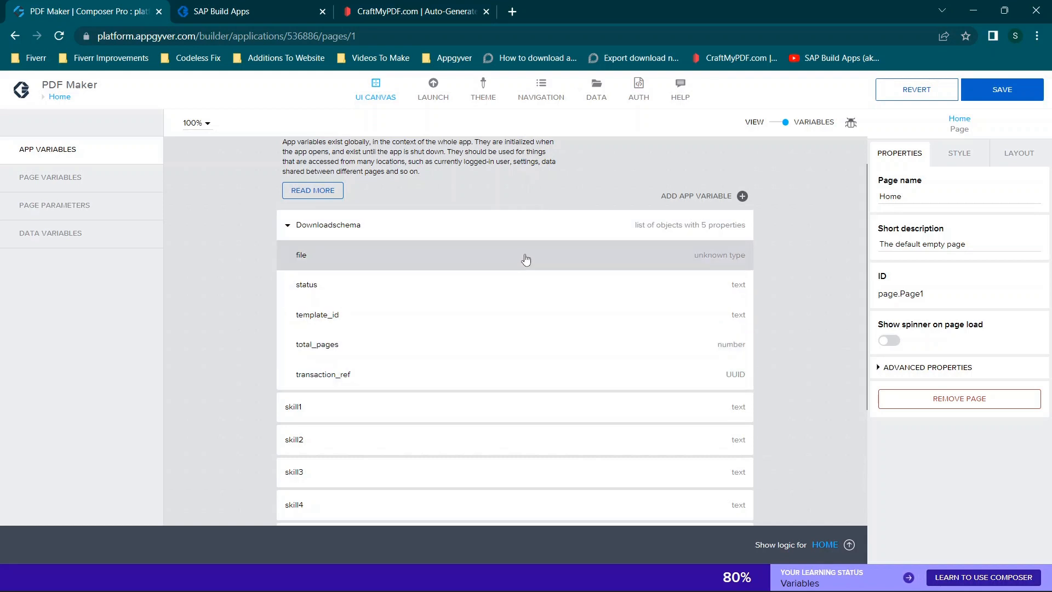
# - Remove variable1 from the app variables and recheck the properties inside Downloadschema
pyautogui.click(288, 226)
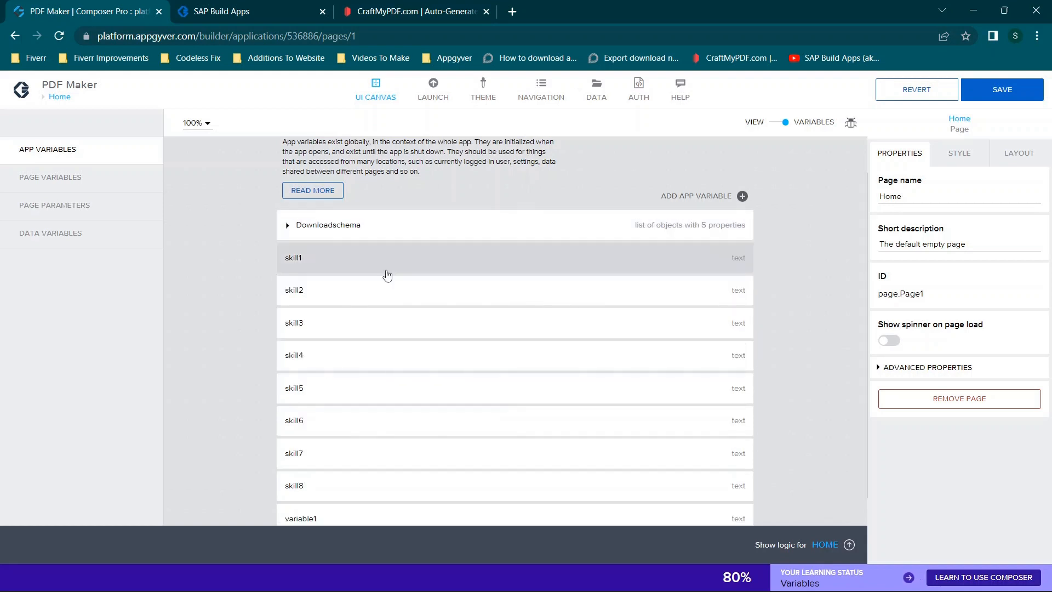
pyautogui.click(370, 516)
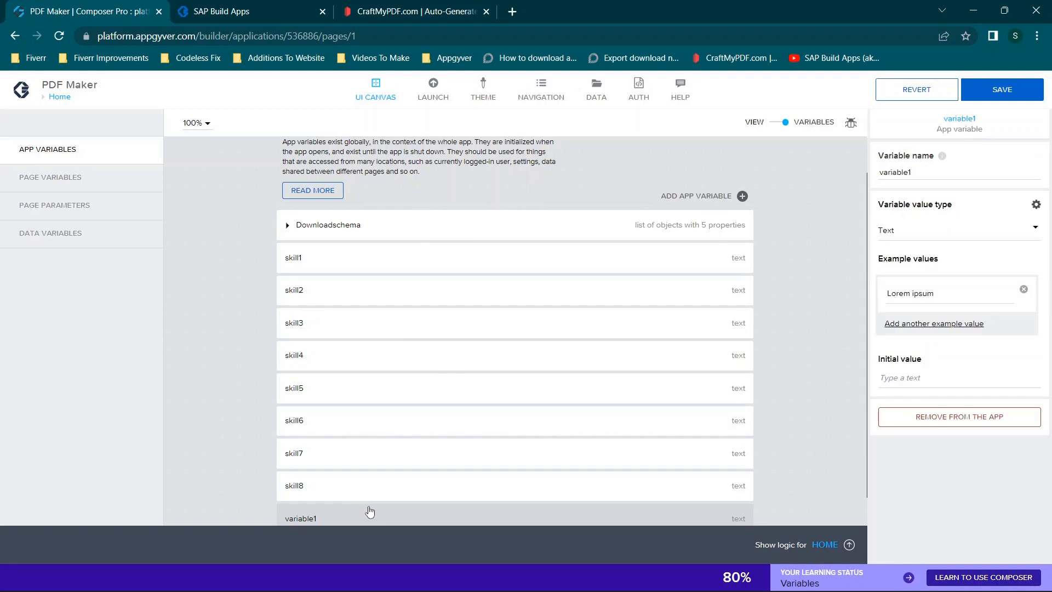
pyautogui.click(940, 416)
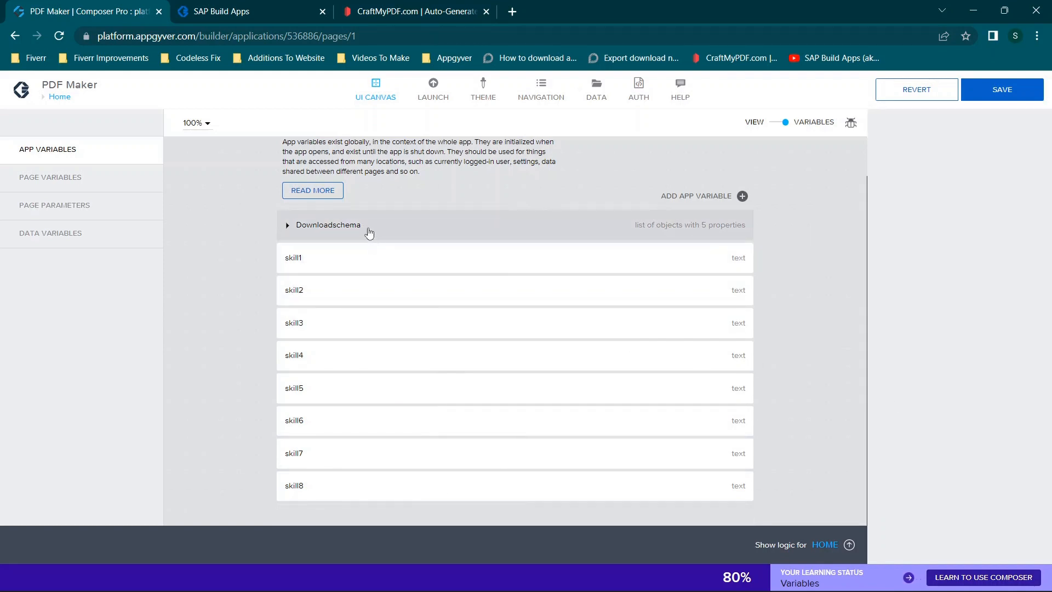
pyautogui.click(287, 227)
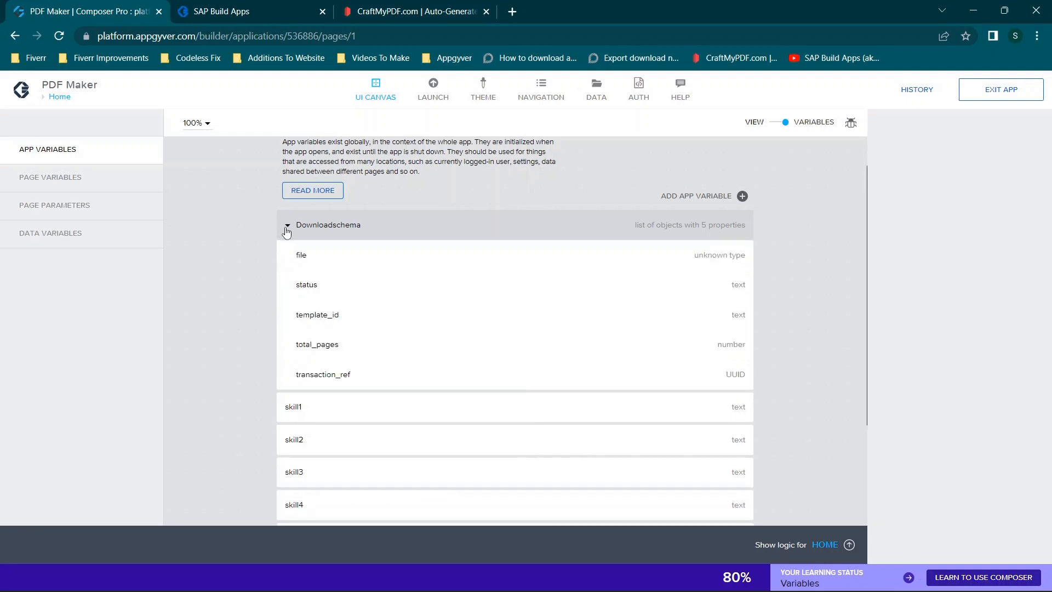
pyautogui.click(287, 227)
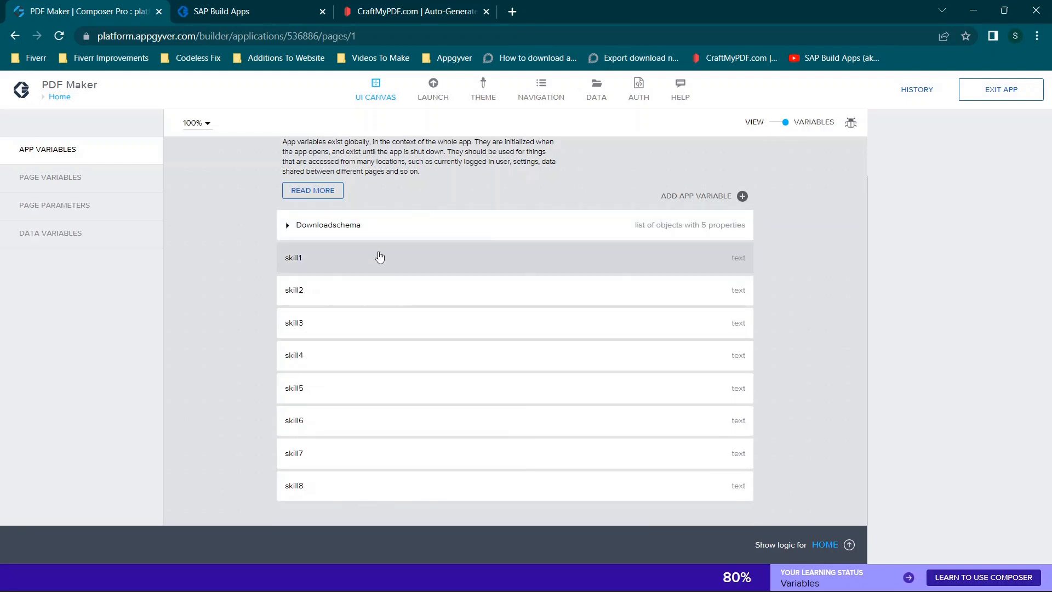
# - Return to the page canvas and inspect the Skill 1 input field's label and value binding types
pyautogui.click(783, 130)
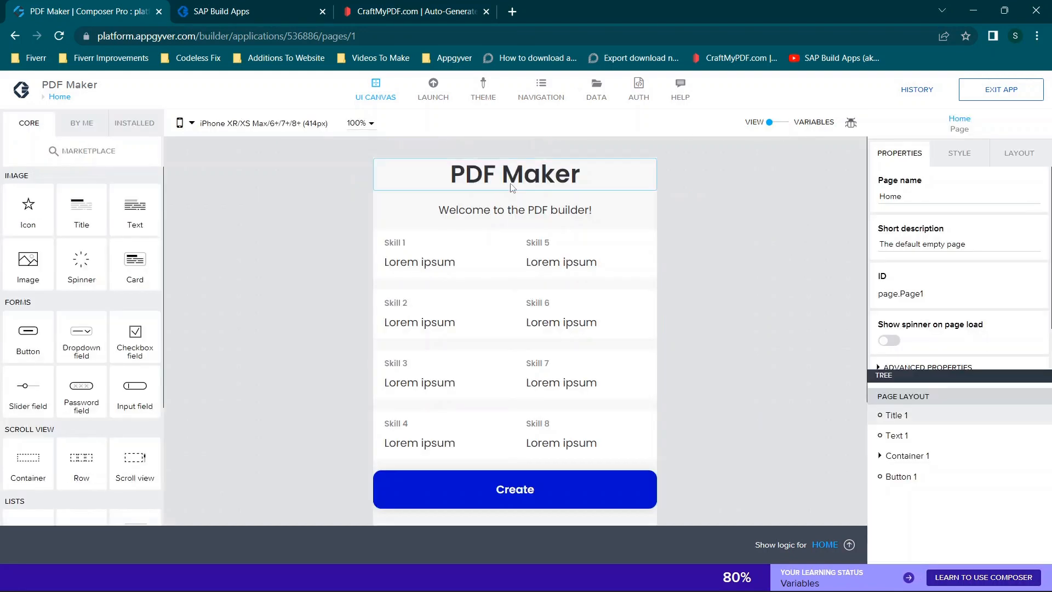
pyautogui.click(477, 266)
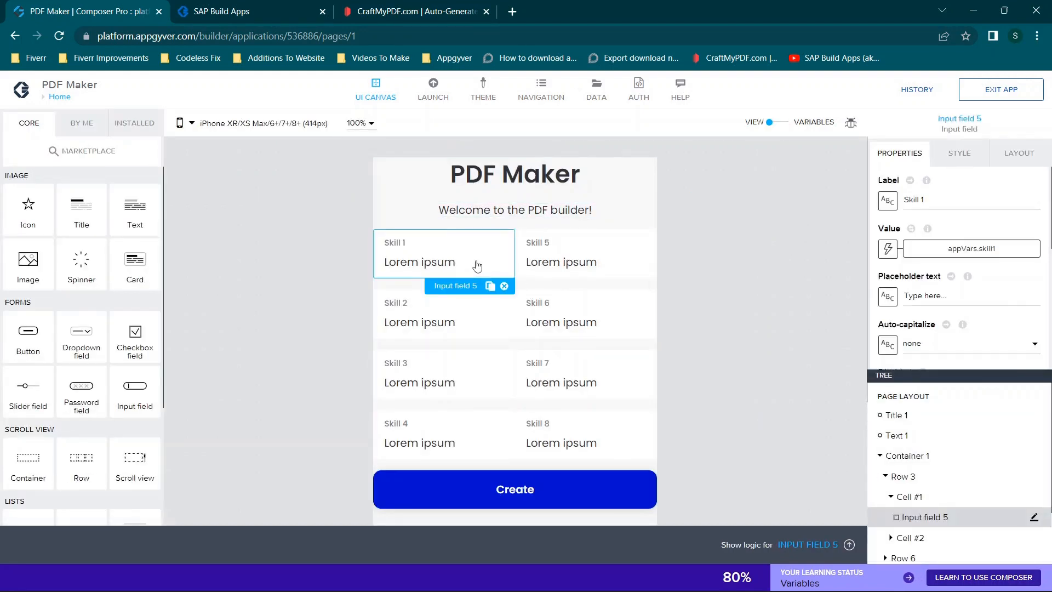
pyautogui.moveTo(938, 197); pyautogui.dragTo(893, 213)
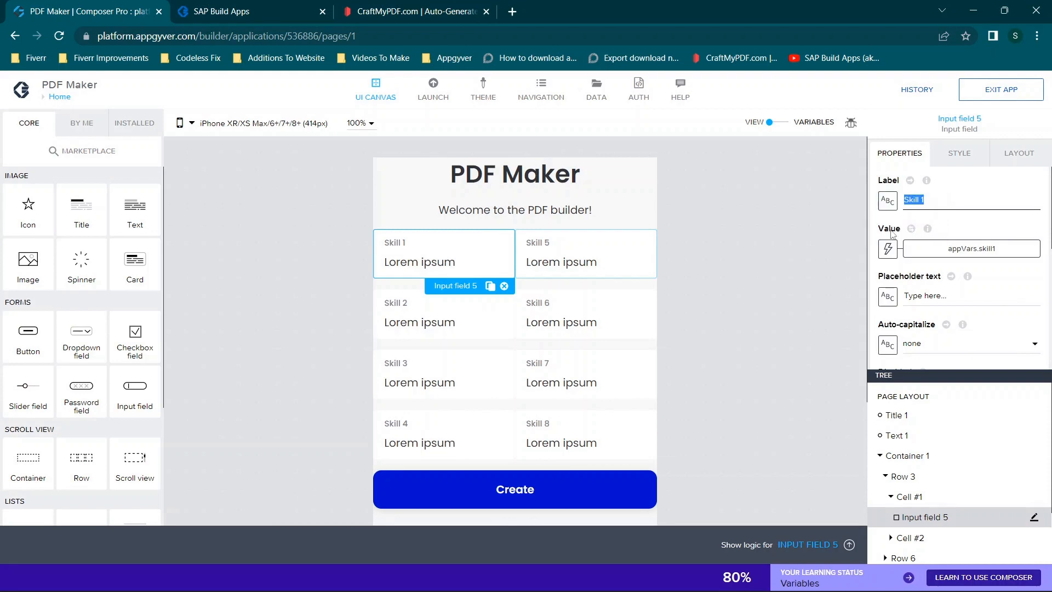
pyautogui.click(888, 249)
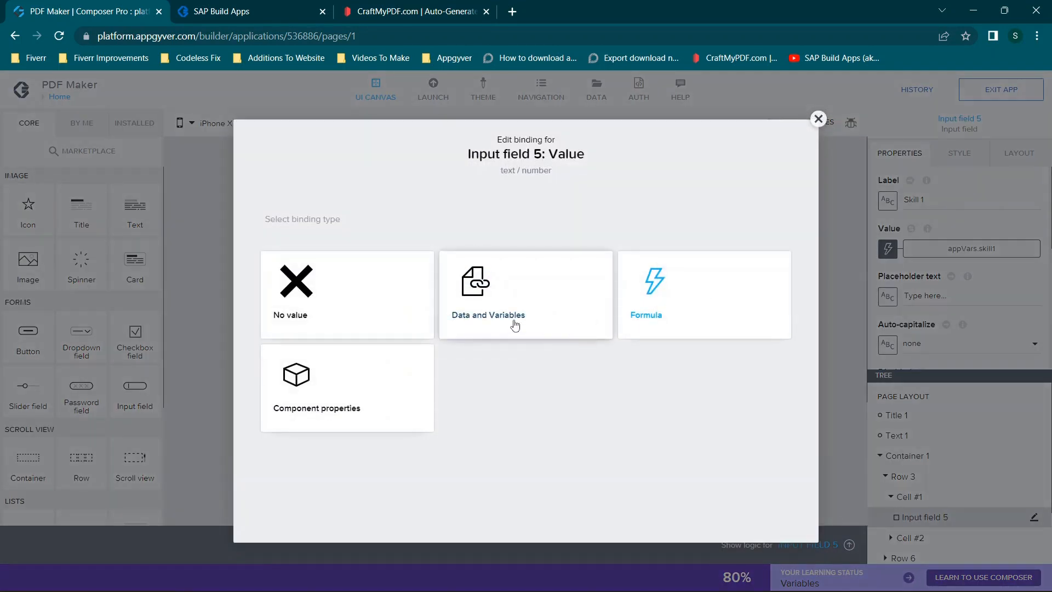
pyautogui.click(818, 118)
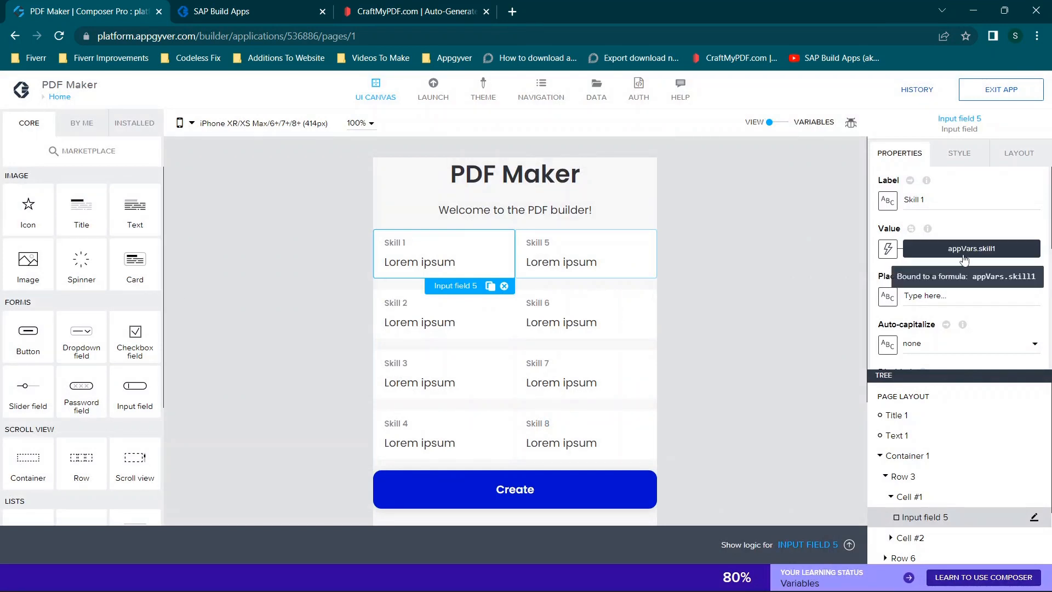
# - Bind the Skill 1 input field's value to the app variable skill1
pyautogui.click(888, 248)
pyautogui.click(546, 331)
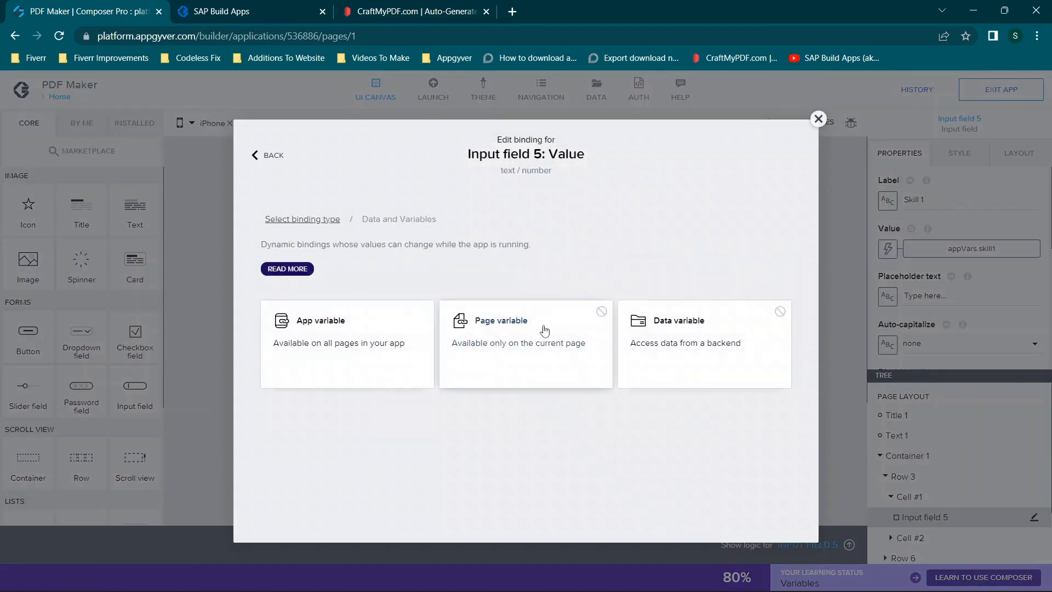
pyautogui.click(343, 347)
pyautogui.click(336, 332)
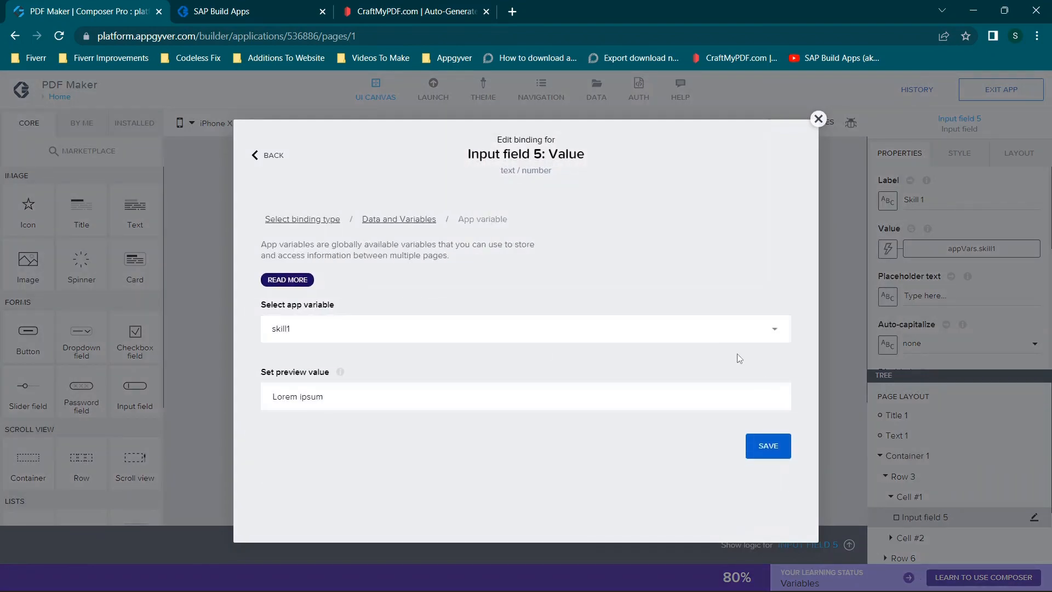
pyautogui.click(768, 445)
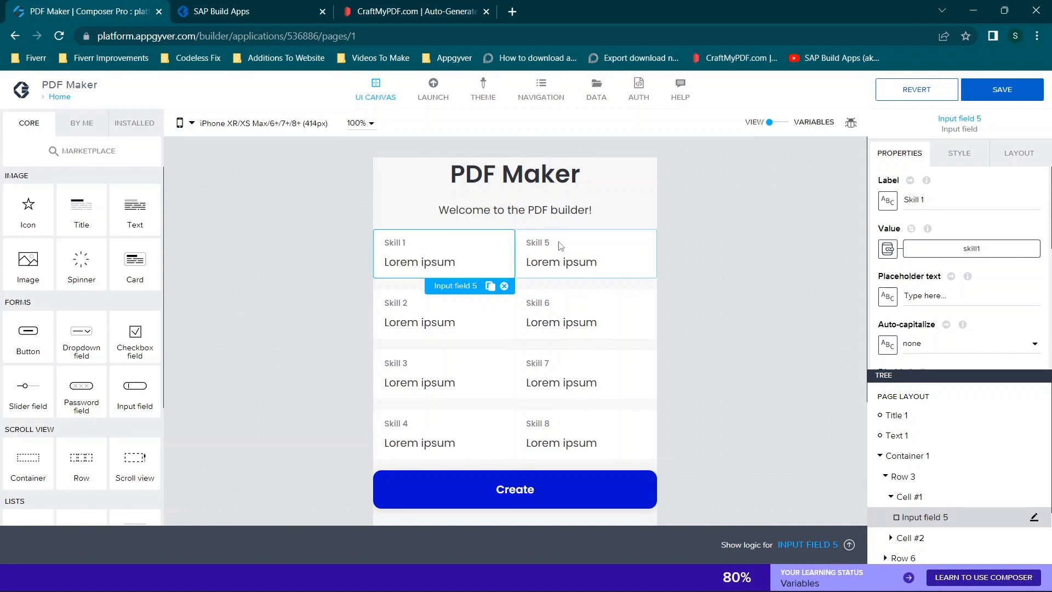
# - Check the properties of the Skill 2, Skill 6, Skill 3, Skill 7, Skill 4 and Skill 8 input fields
pyautogui.click(434, 335)
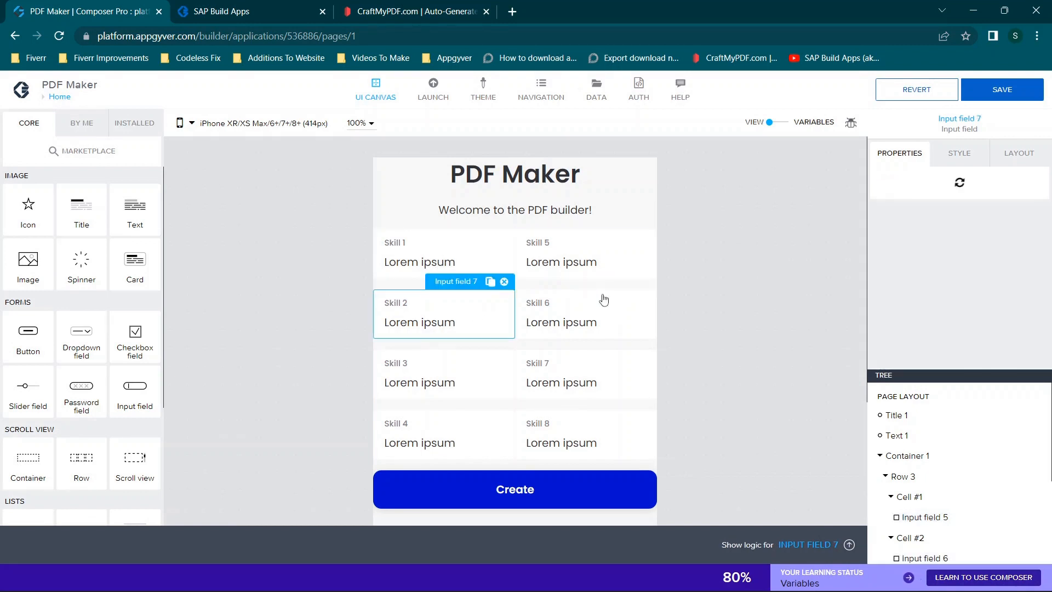
pyautogui.click(614, 314)
pyautogui.click(439, 370)
pyautogui.click(540, 377)
pyautogui.click(427, 416)
pyautogui.click(592, 440)
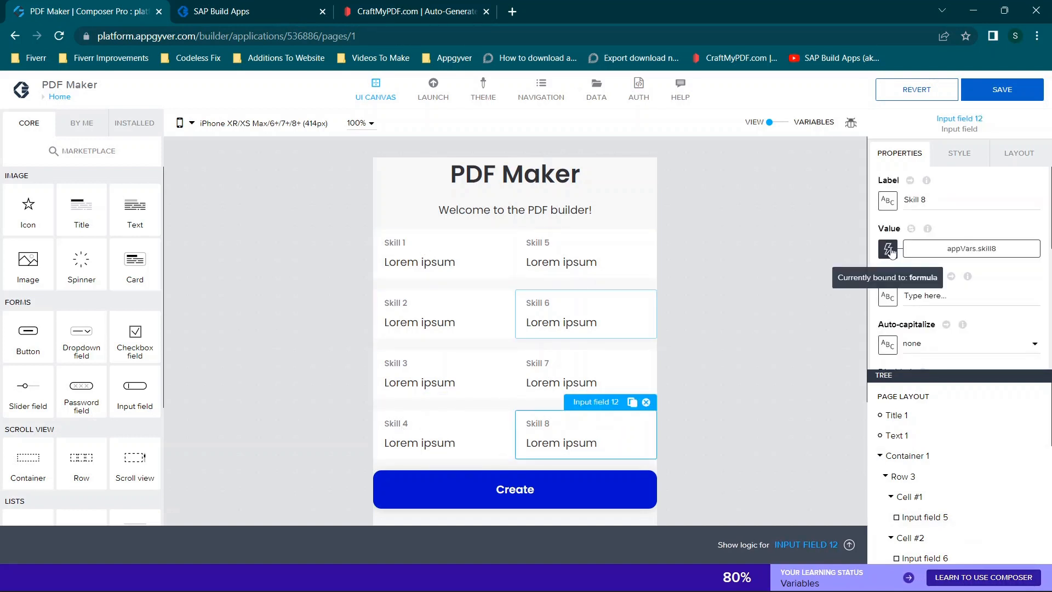
# - Reselect the Skill 1 input field and reapply the app variable skill1 as its value binding
pyautogui.click(395, 274)
pyautogui.click(396, 264)
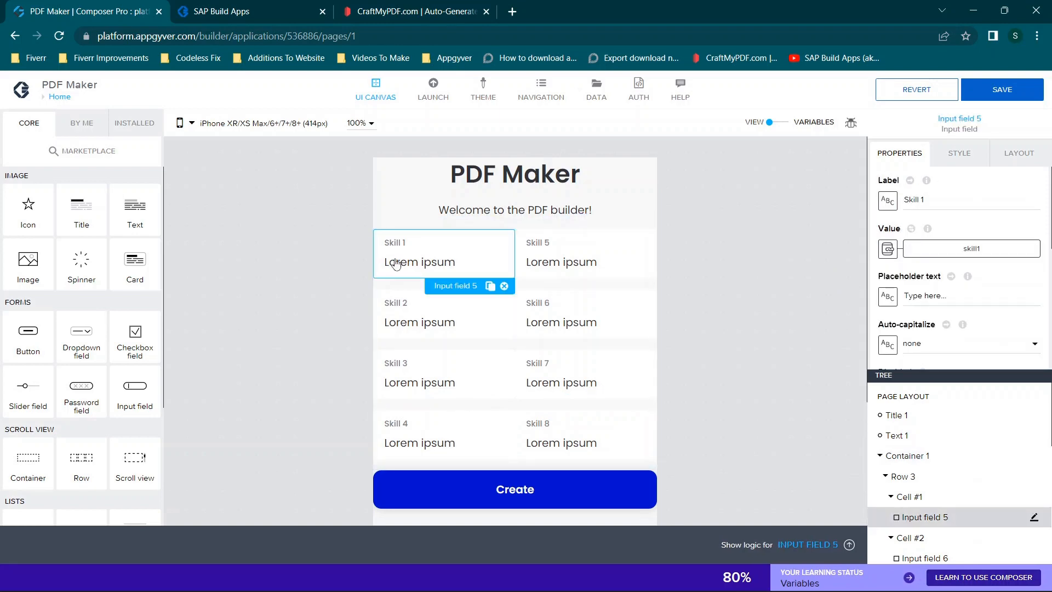
pyautogui.click(888, 249)
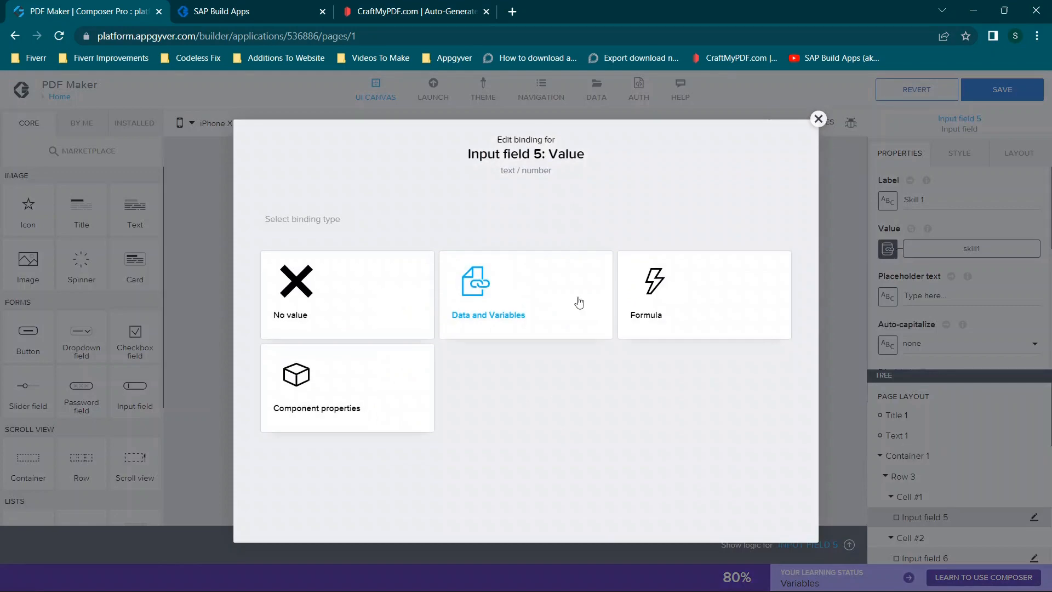
pyautogui.click(545, 303)
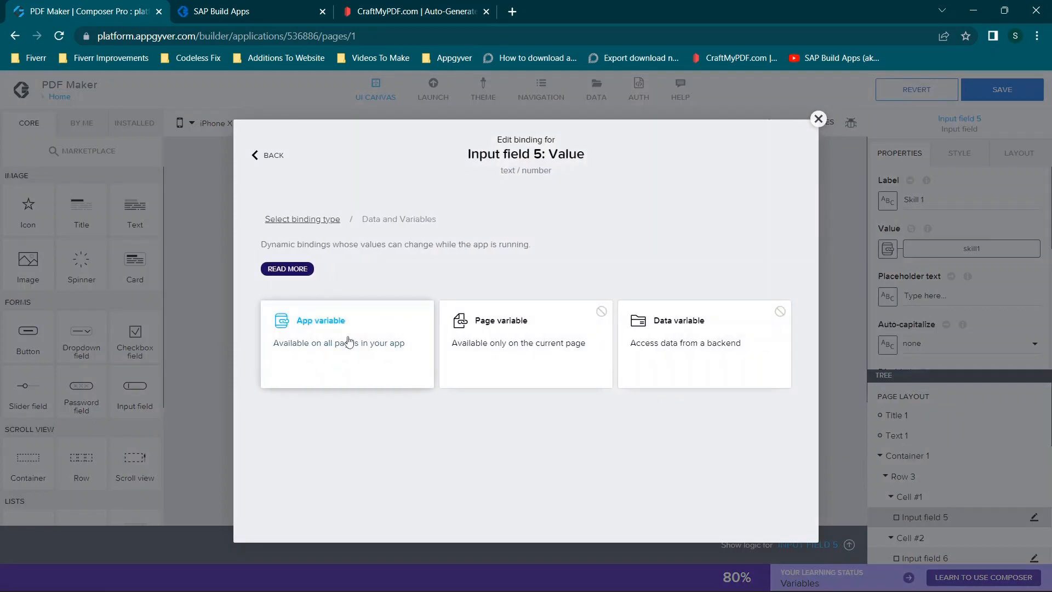
pyautogui.click(349, 342)
pyautogui.click(340, 338)
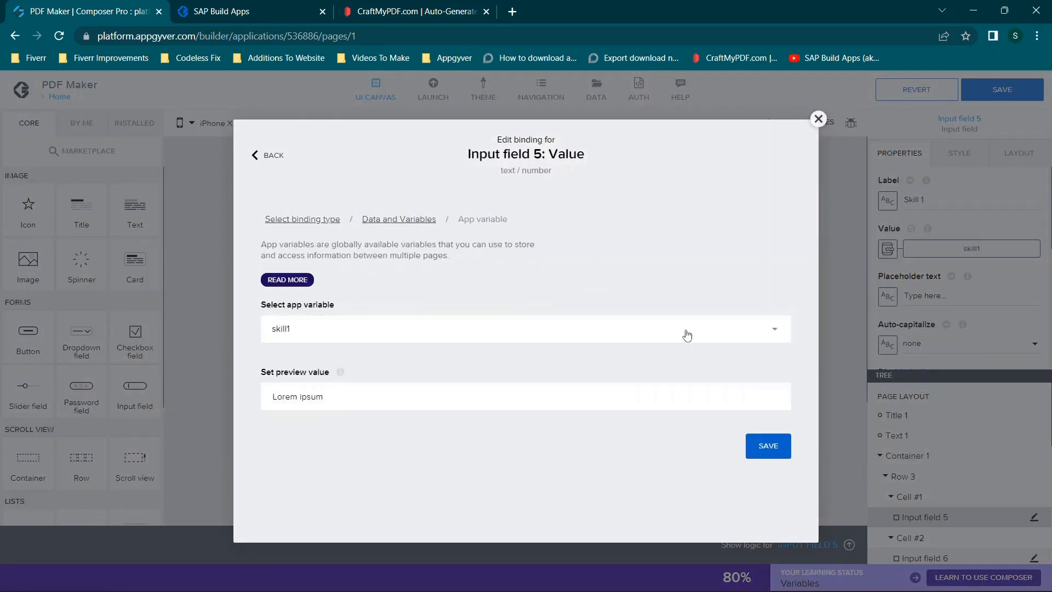
pyautogui.click(761, 442)
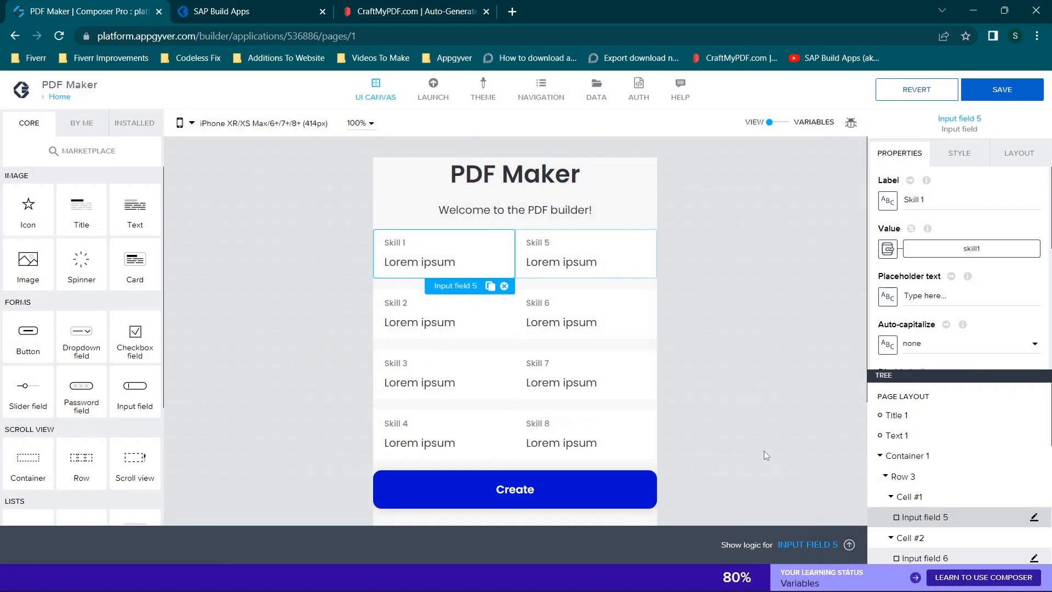
# - Bind the Skill 1 input field's value to the formula appVars.skill1 and save the app
pyautogui.click(888, 250)
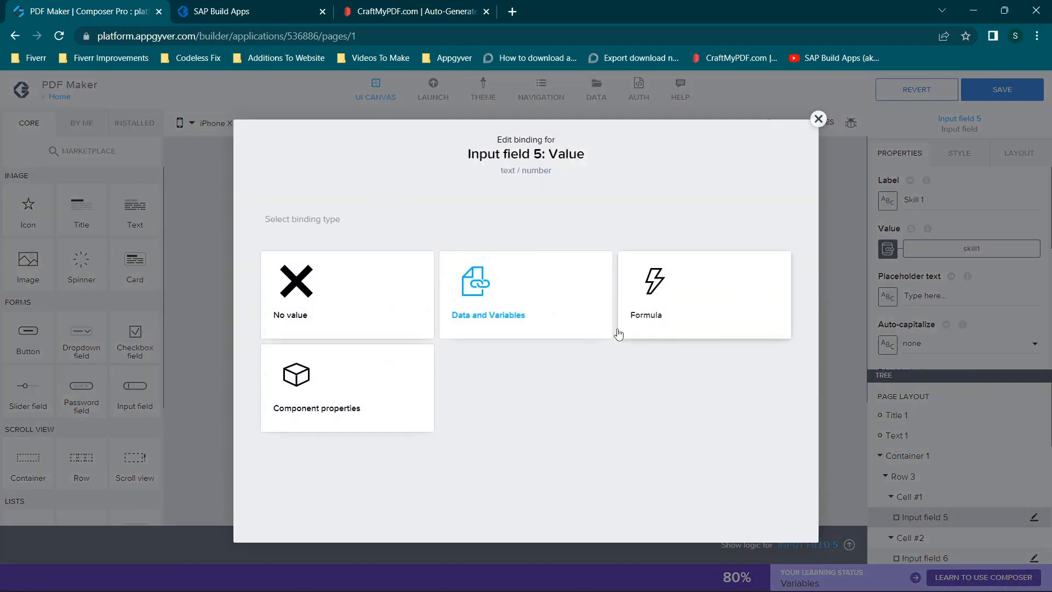
pyautogui.click(665, 301)
pyautogui.click(509, 340)
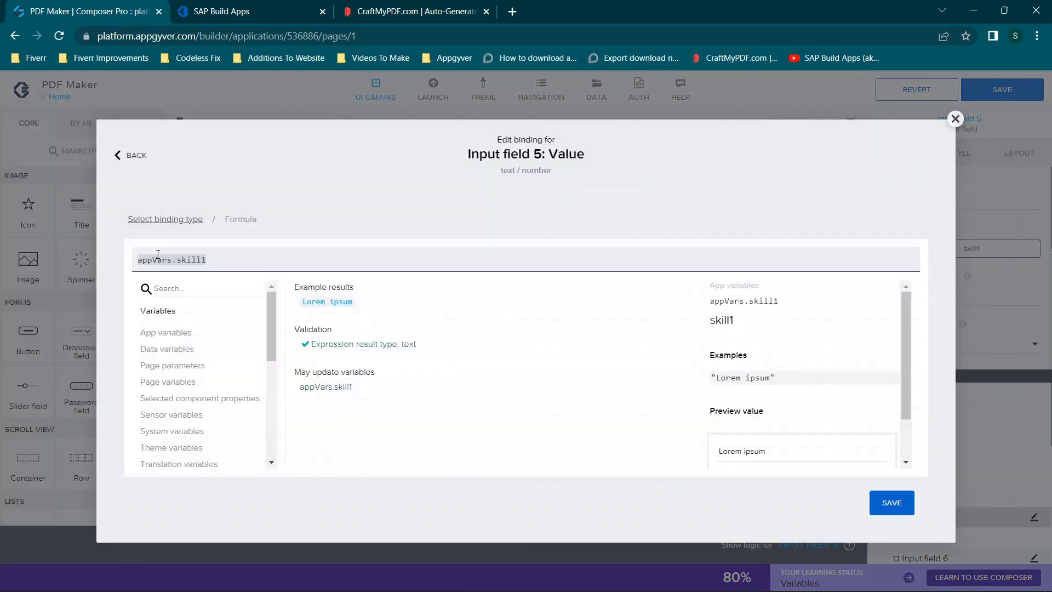
pyautogui.moveTo(144, 257); pyautogui.dragTo(312, 250)
pyautogui.click(312, 258)
pyautogui.press('BackSpace')
pyautogui.press('Down')
pyautogui.press('Down')
pyautogui.press('Down')
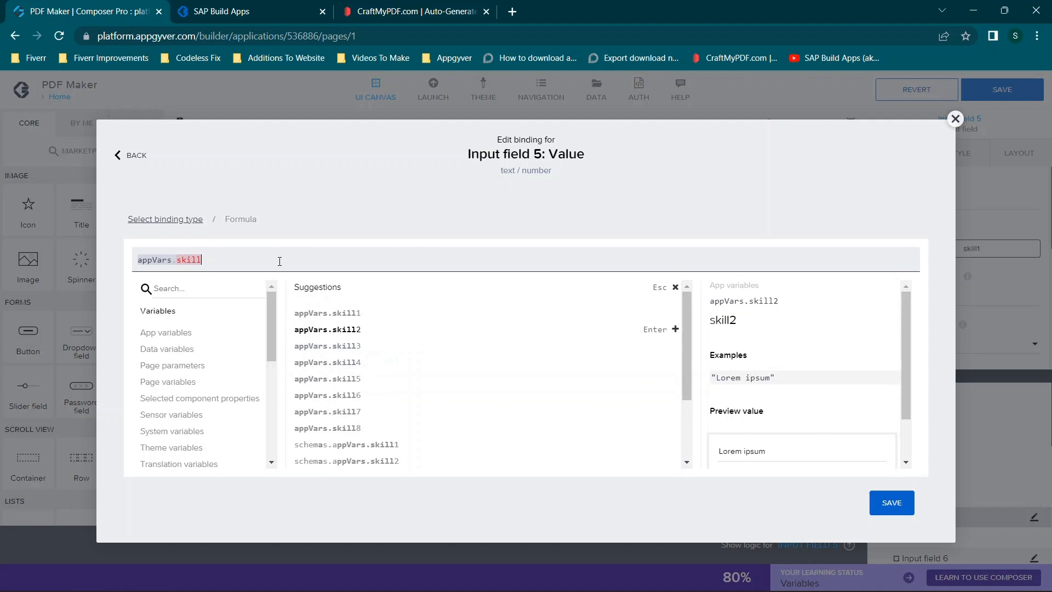
pyautogui.write('1')
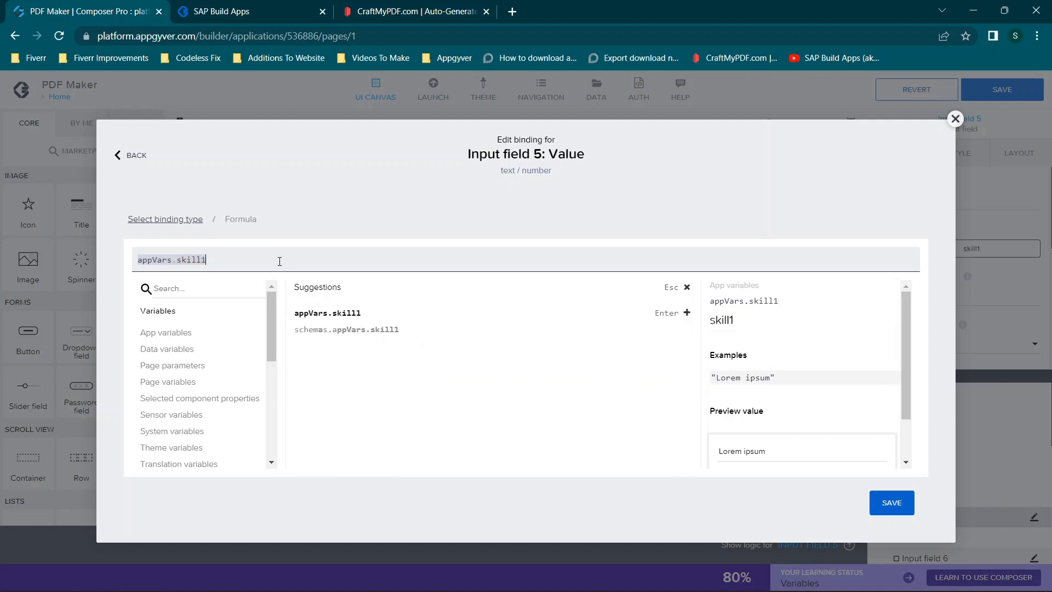
pyautogui.click(900, 511)
pyautogui.click(901, 511)
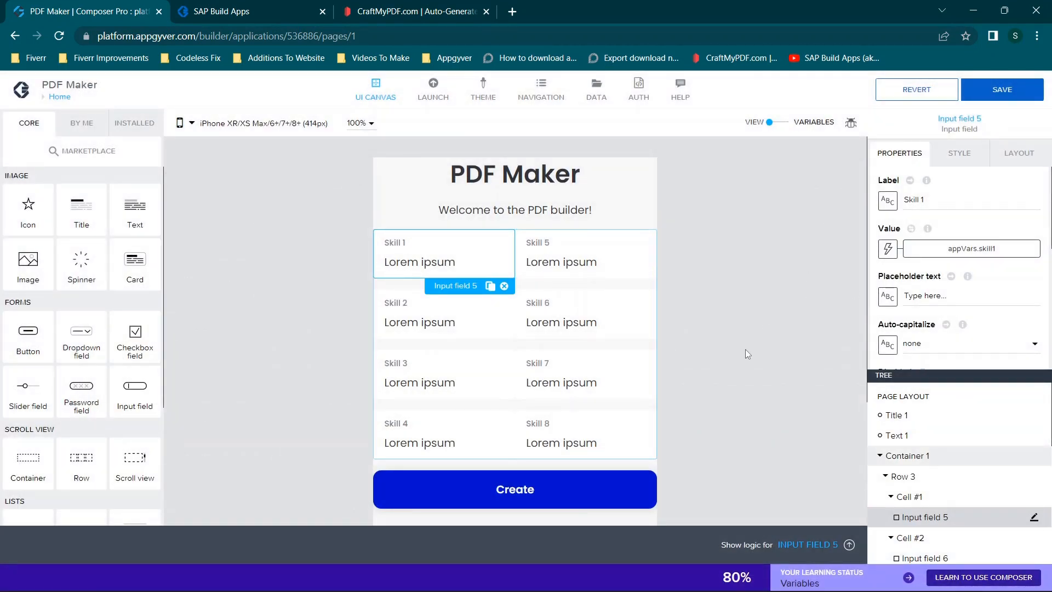
pyautogui.hotkey('ctrl', 's')
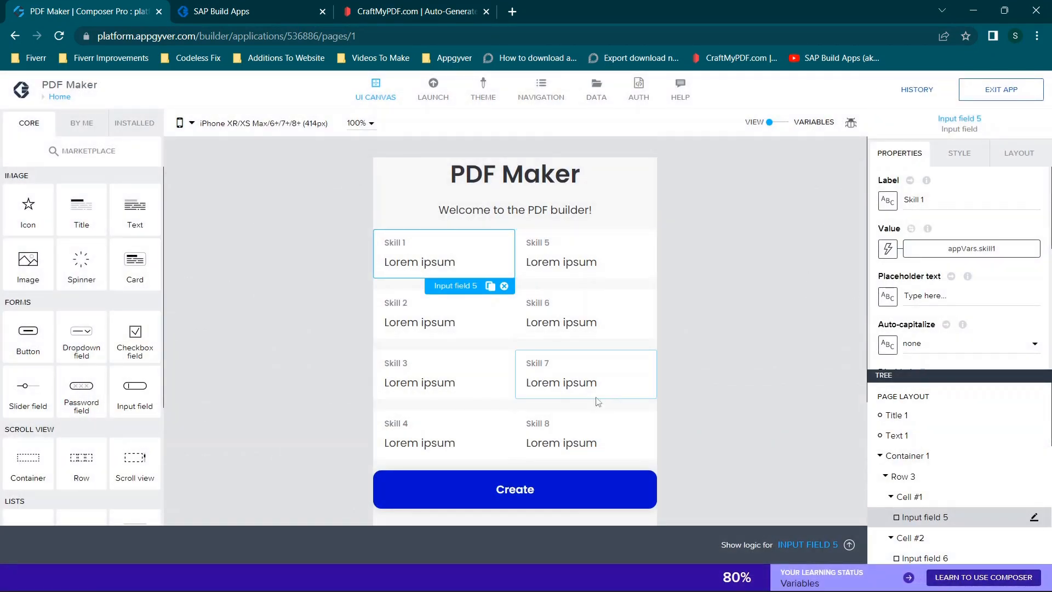
# - Switch to the CraftMyPDF dashboard
pyautogui.scroll(-2, 517, 455)
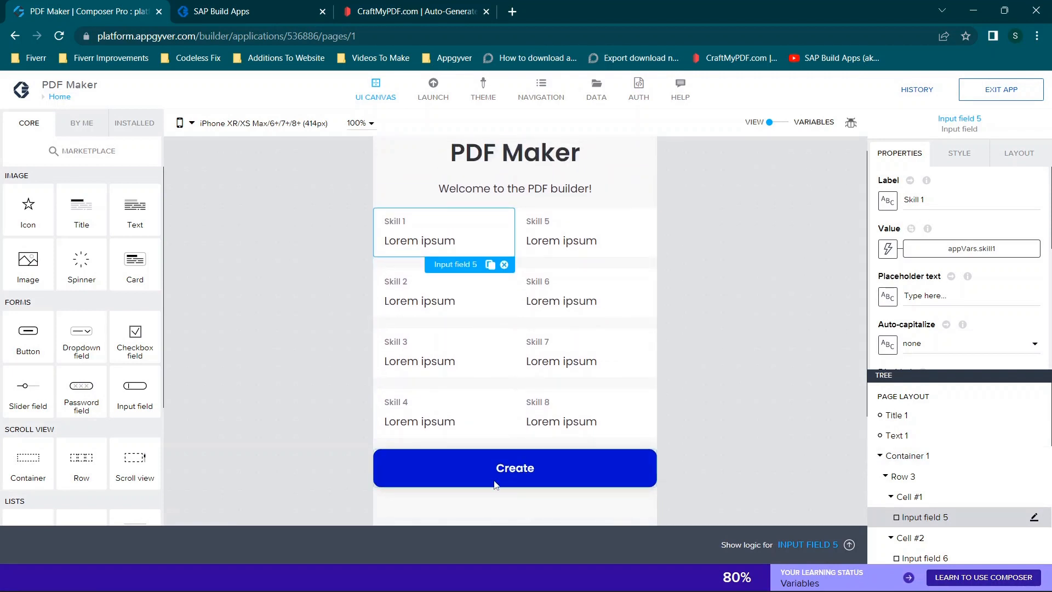
pyautogui.click(398, 7)
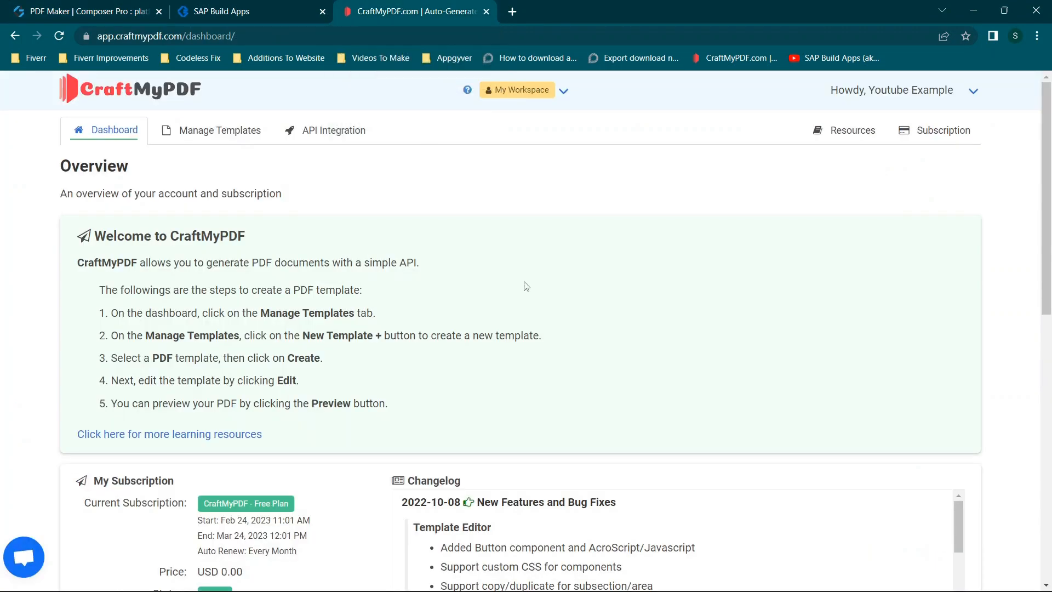
# - Look over the account overview, go to template management and start a new PDF template
pyautogui.scroll(-7, 629, 296)
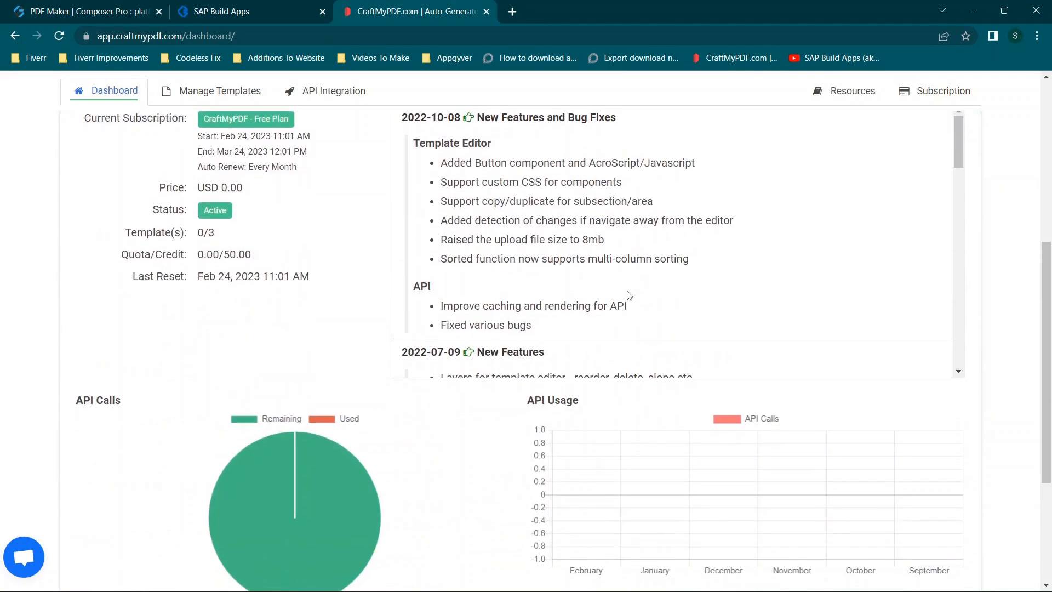
pyautogui.scroll(8, 629, 296)
pyautogui.click(208, 143)
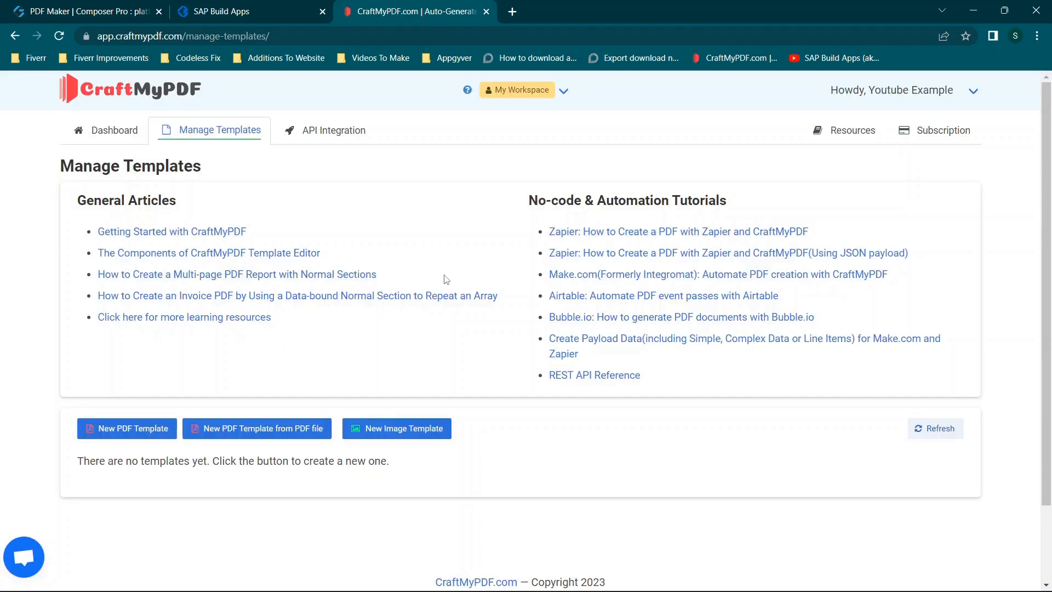
pyautogui.scroll(-2, 418, 317)
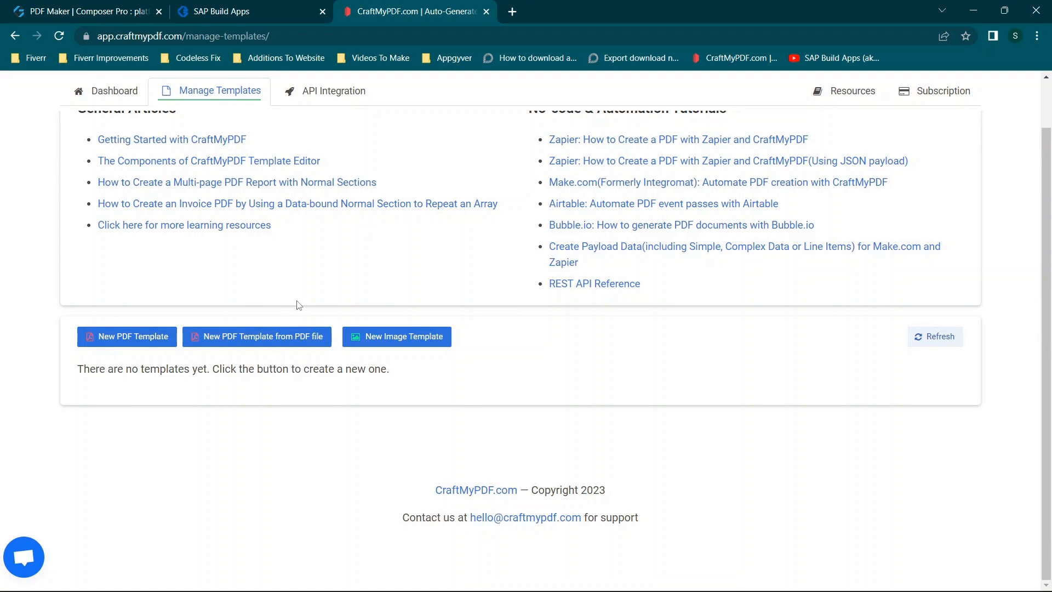
pyautogui.click(144, 346)
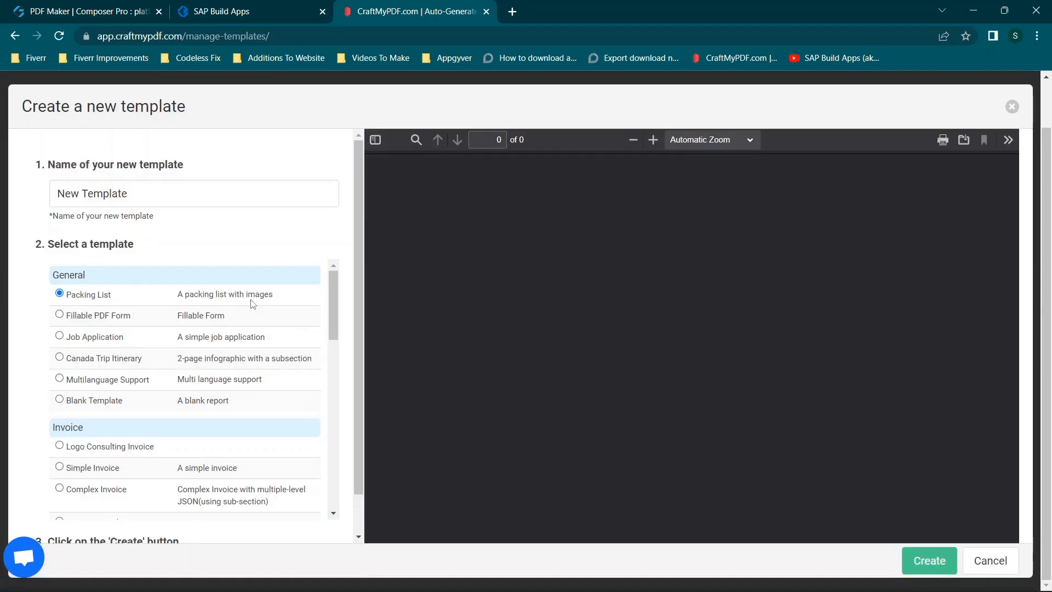
# - Browse the available sample templates and preview the Blank Template
pyautogui.scroll(-2, 218, 379)
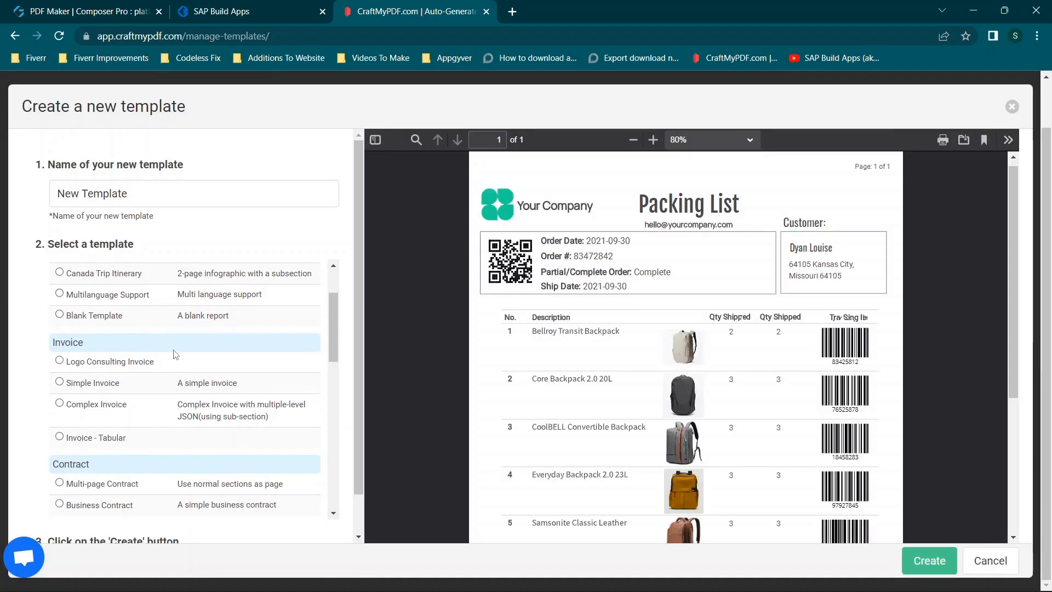
pyautogui.scroll(-3, 176, 367)
pyautogui.scroll(-2, 175, 367)
pyautogui.scroll(6, 176, 366)
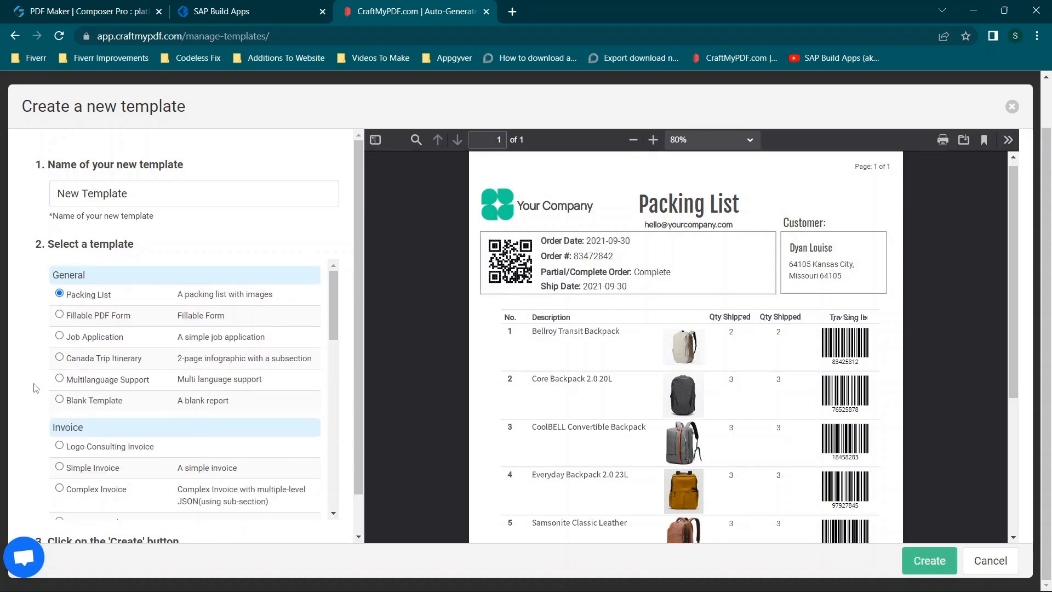
pyautogui.click(60, 400)
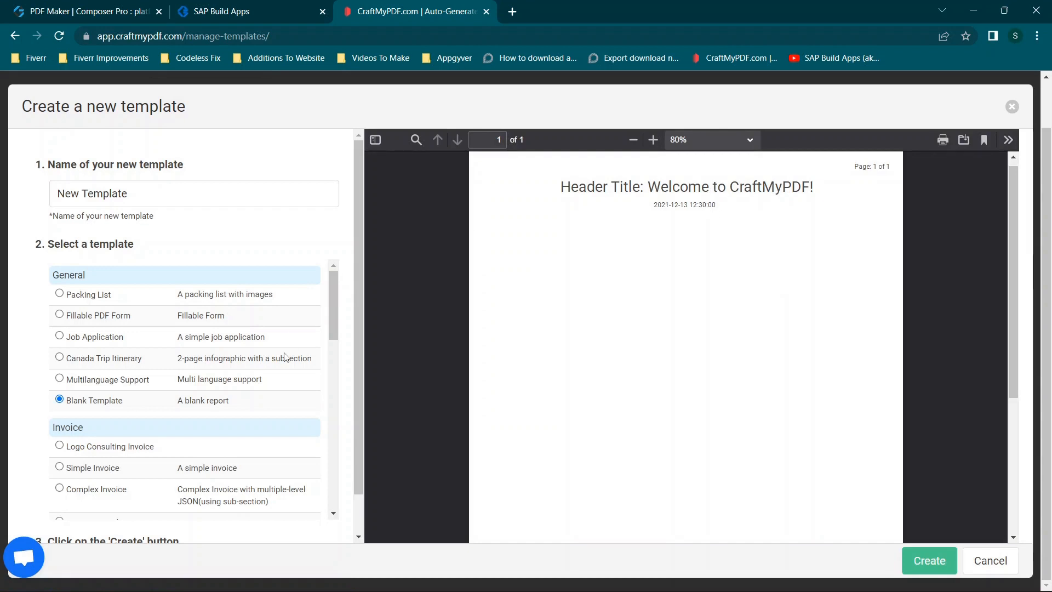
# - Choose the Certificate 1 sample, review its preview and create the new PDF template from it
pyautogui.scroll(-5, 285, 357)
pyautogui.scroll(-5, 76, 427)
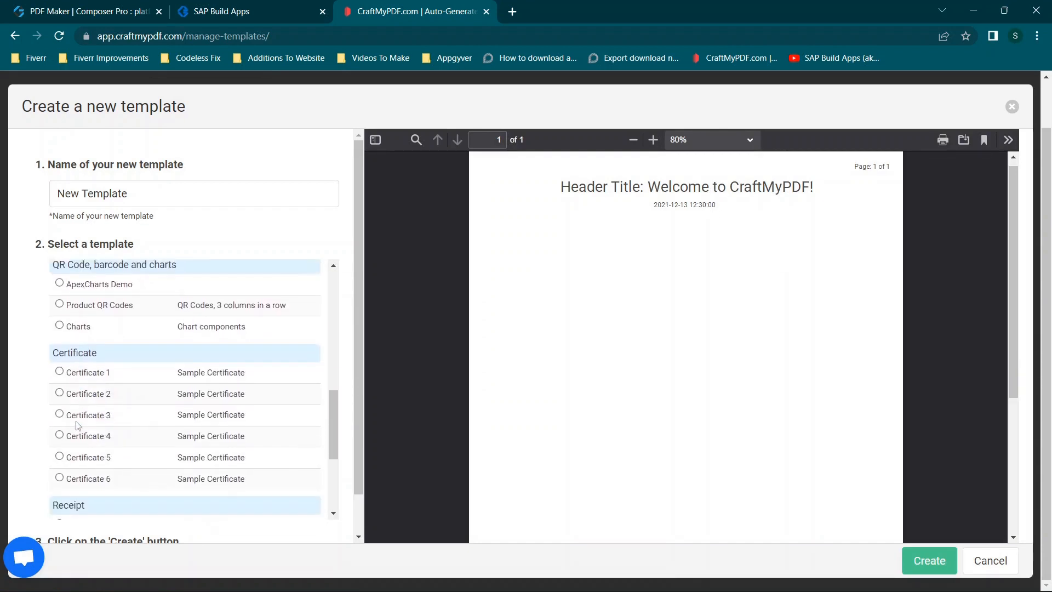
pyautogui.click(60, 304)
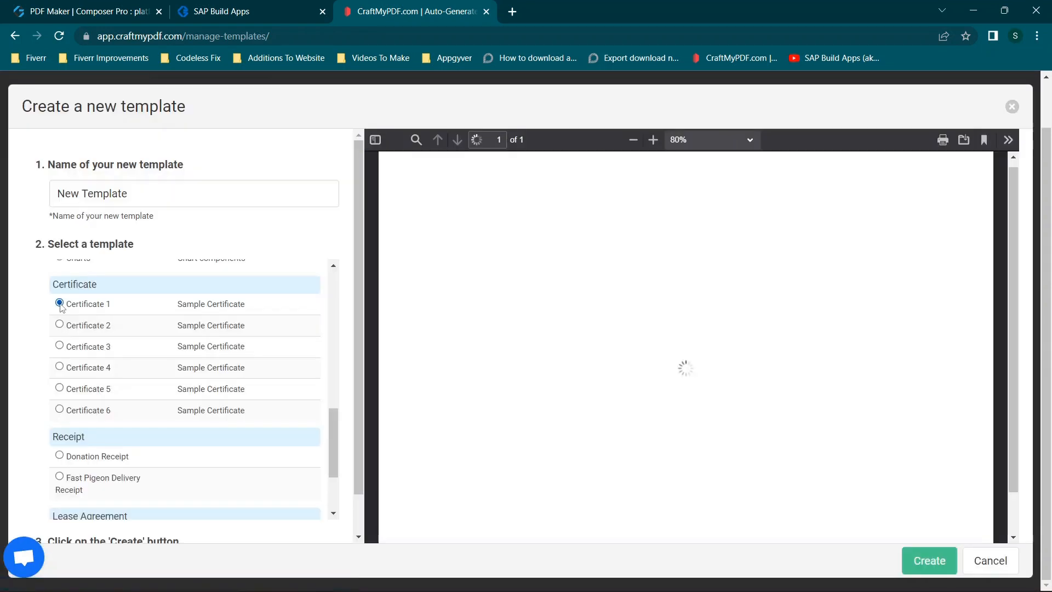
pyautogui.scroll(-1, 651, 324)
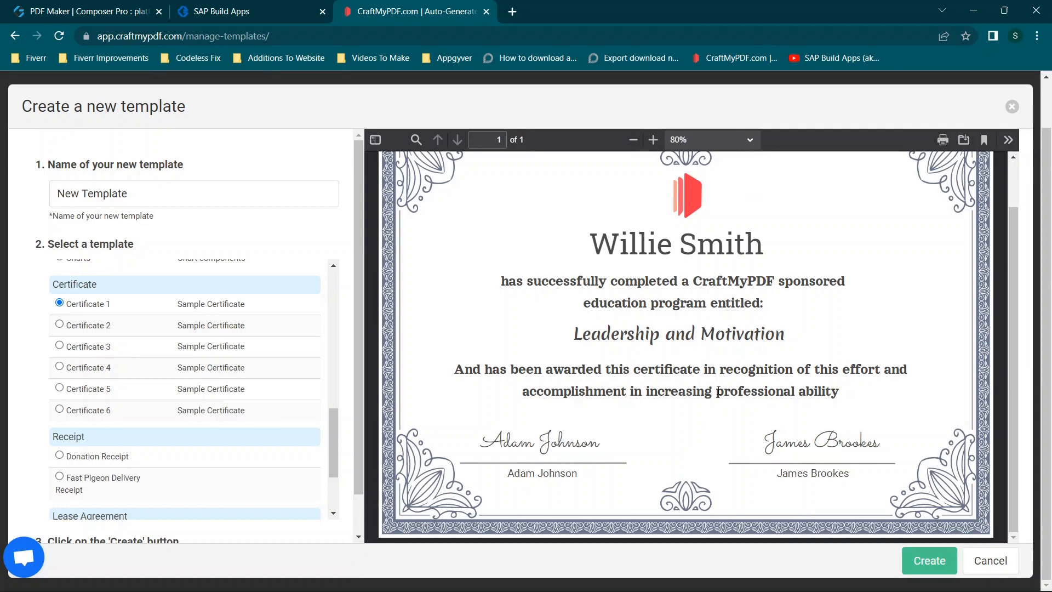
pyautogui.scroll(-2, 123, 397)
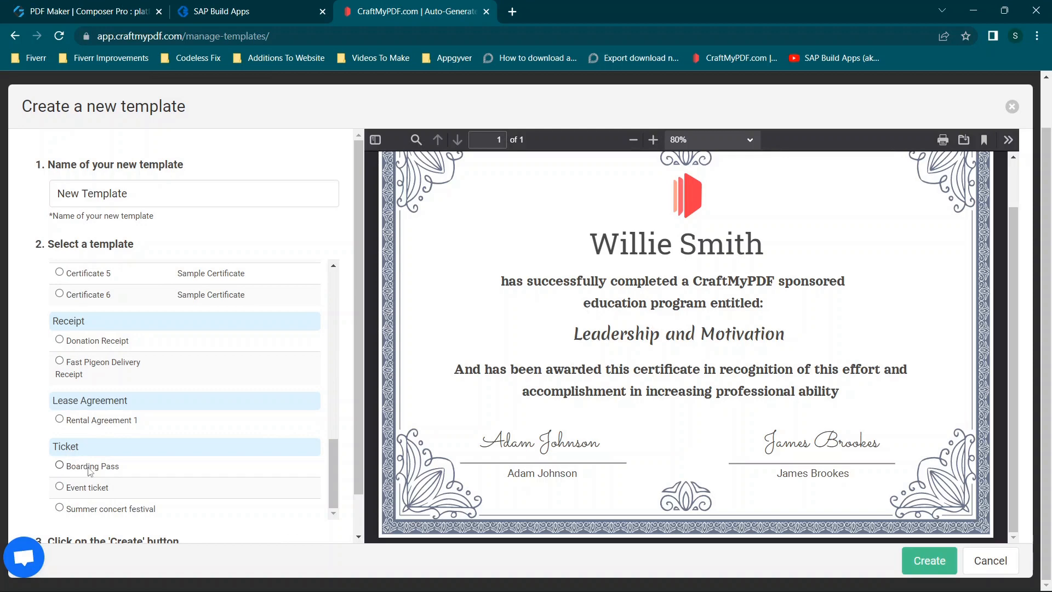
pyautogui.scroll(10, 196, 398)
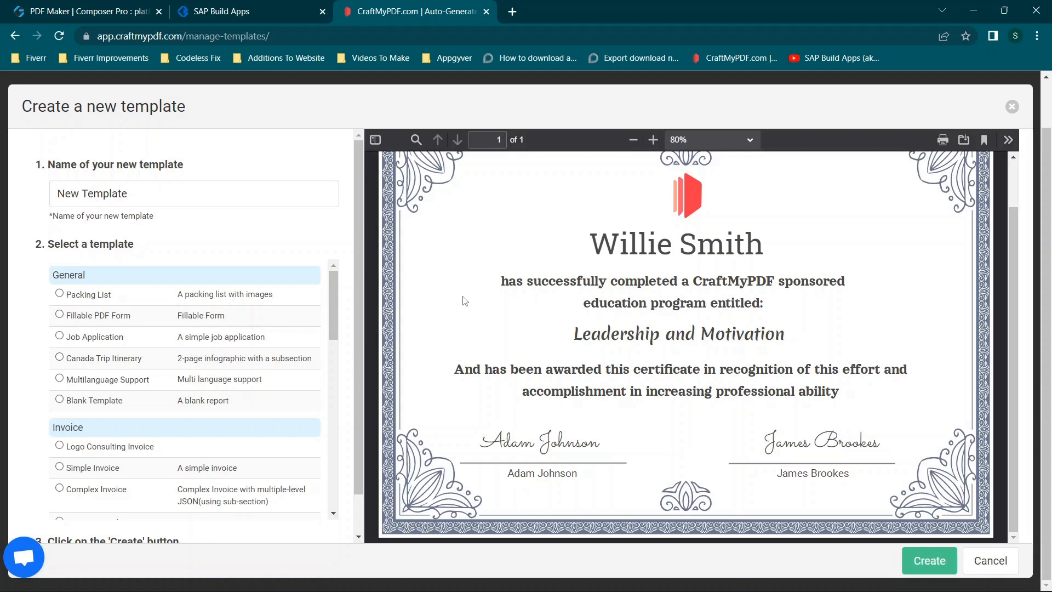
pyautogui.scroll(-8, 160, 334)
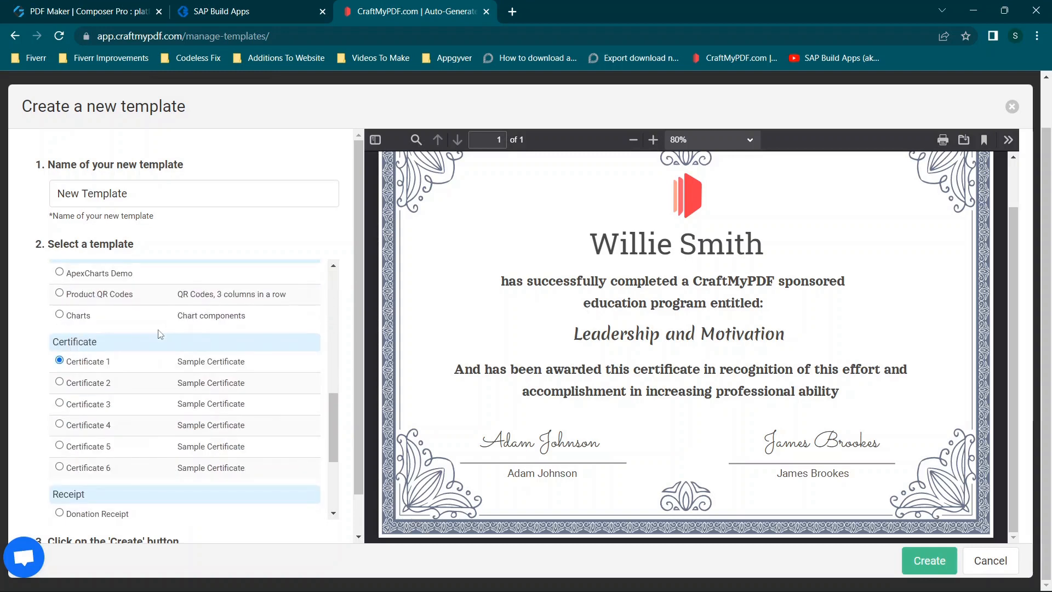
pyautogui.scroll(-3, 142, 395)
pyautogui.scroll(-1, 264, 424)
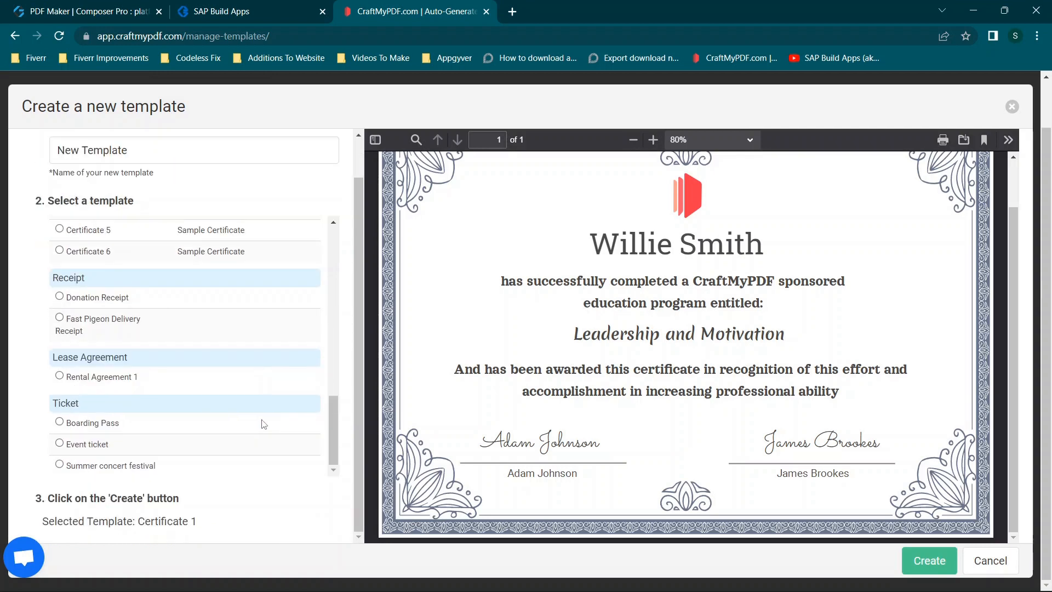
pyautogui.click(930, 560)
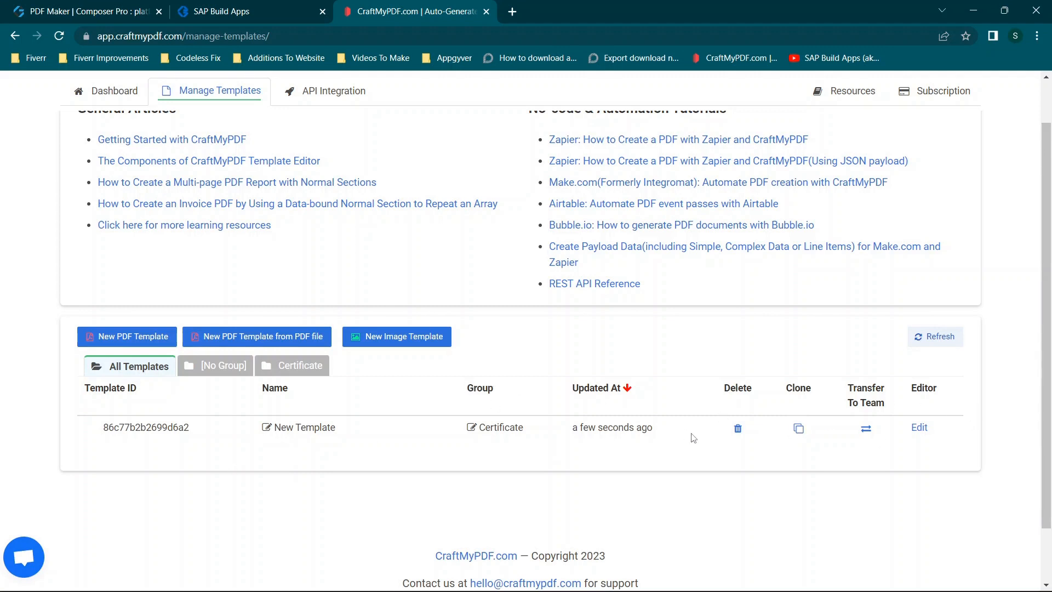
# - Open the new certificate template for editing, close the layers list and select the ornamental border image
pyautogui.click(920, 427)
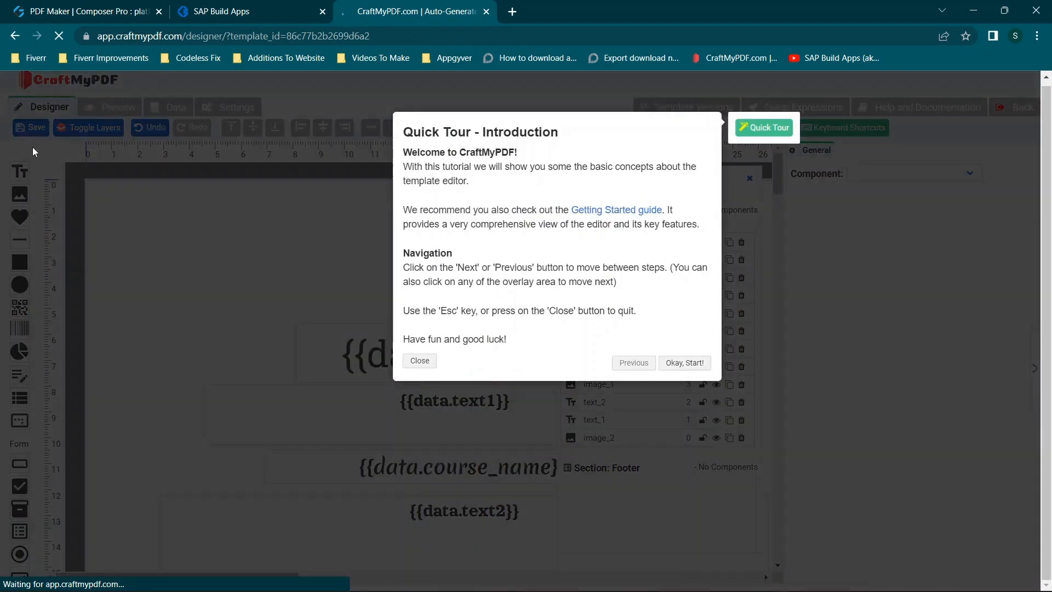
pyautogui.click(420, 360)
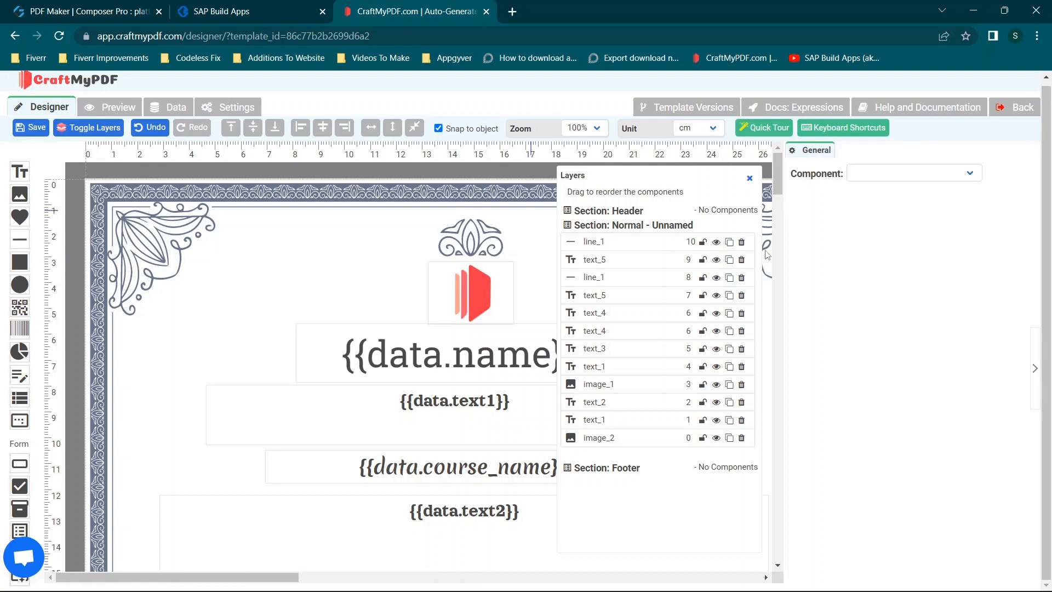
pyautogui.click(750, 178)
pyautogui.scroll(-3, 627, 341)
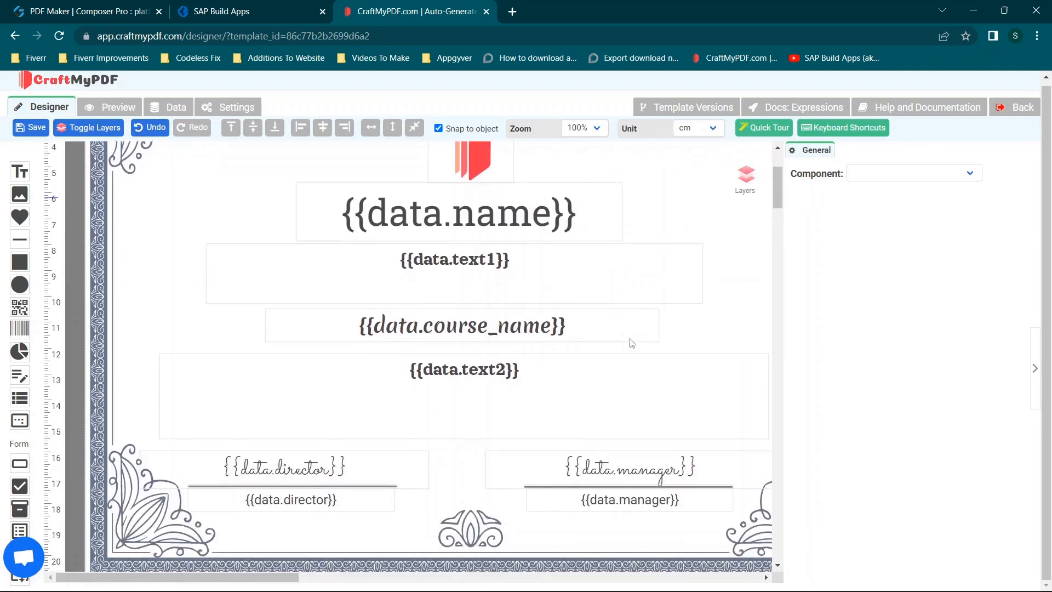
pyautogui.scroll(3, 630, 344)
pyautogui.click(161, 263)
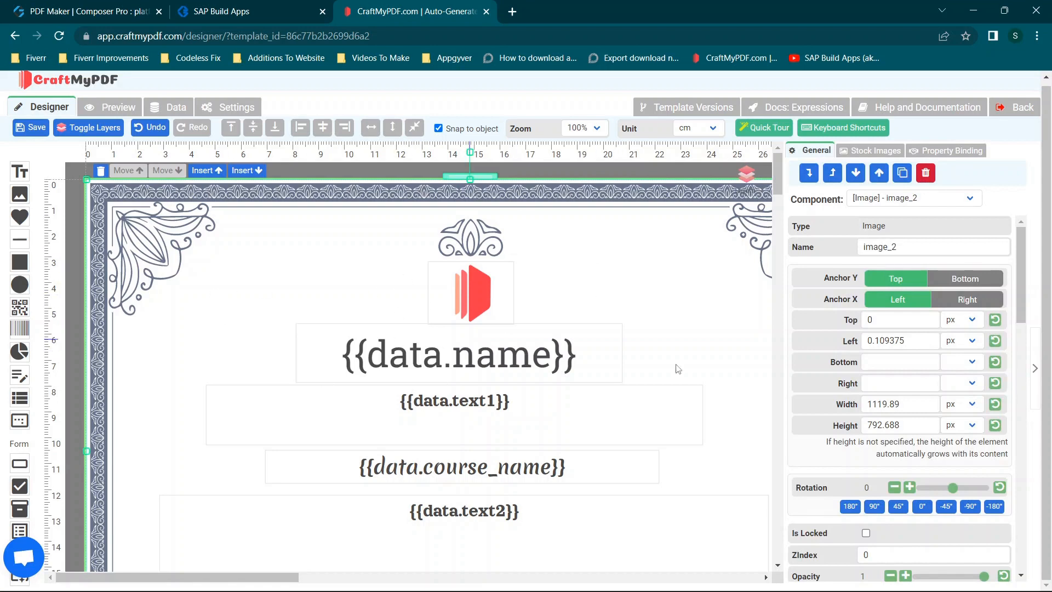
# - Rearrange the logo and the {{data.text1}} box, and place the {{data.name}} text about 246 px from the top and 323 px from the left
pyautogui.scroll(-2, 736, 408)
pyautogui.click(437, 264)
pyautogui.moveTo(437, 265)
pyautogui.mouseDown()
pyautogui.moveTo(329, 264)
pyautogui.moveTo(461, 258)
pyautogui.moveTo(441, 268)
pyautogui.moveTo(308, 248)
pyautogui.moveTo(495, 183)
pyautogui.moveTo(462, 204)
pyautogui.moveTo(443, 265)
pyautogui.mouseUp()
pyautogui.moveTo(457, 202)
pyautogui.mouseDown()
pyautogui.moveTo(475, 199)
pyautogui.moveTo(412, 199)
pyautogui.moveTo(530, 198)
pyautogui.moveTo(471, 195)
pyautogui.mouseUp()
pyautogui.moveTo(383, 256); pyautogui.dragTo(594, 239)
pyautogui.moveTo(517, 306); pyautogui.dragTo(382, 263)
pyautogui.moveTo(335, 294); pyautogui.dragTo(454, 333)
pyautogui.moveTo(628, 240); pyautogui.dragTo(426, 280)
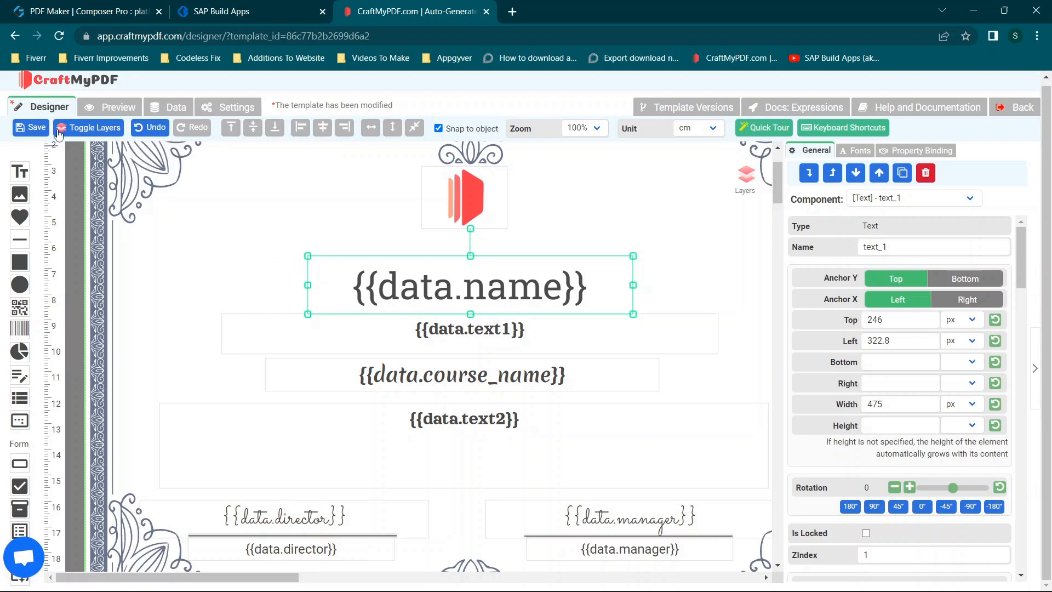
# - Check the name key in the template's sample JSON data and return to the certificate design
pyautogui.click(171, 111)
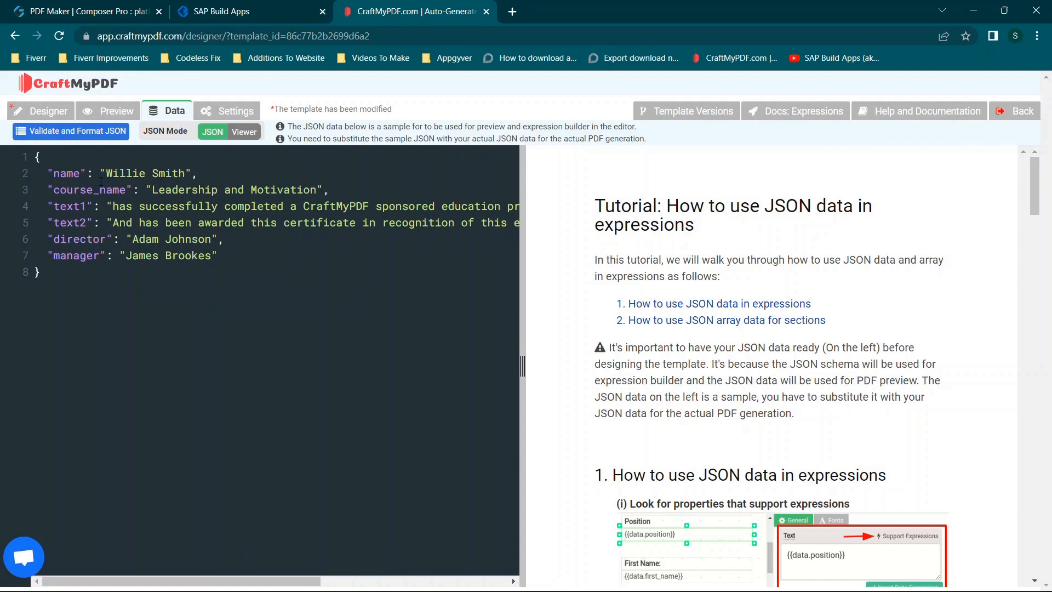
pyautogui.moveTo(56, 174); pyautogui.dragTo(76, 175)
pyautogui.click(41, 111)
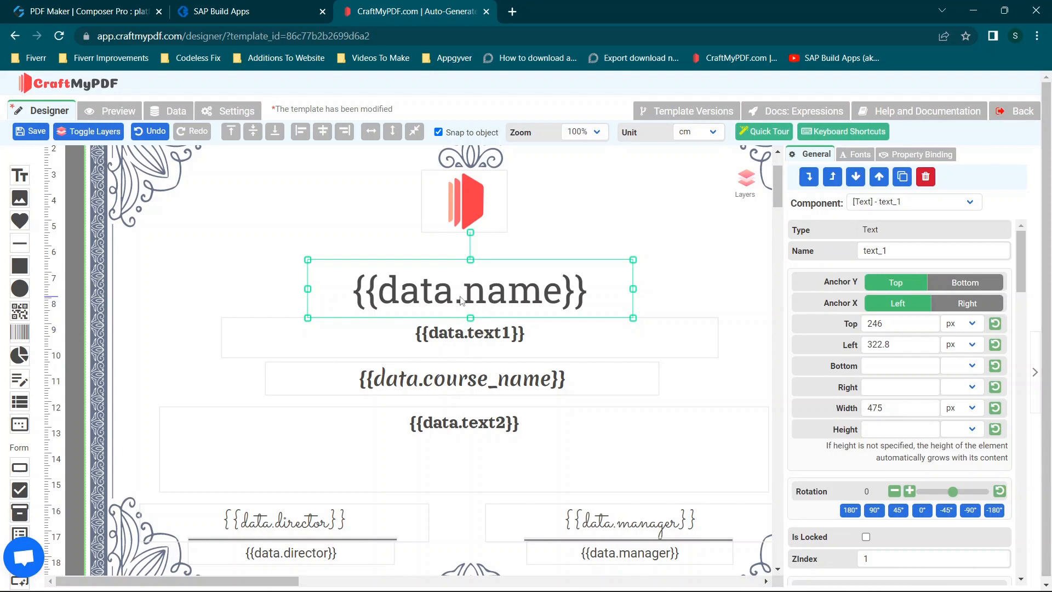
# - Examine how the {{data.name}} placeholder references the name key, and inspect the {{data.text1}} text box
pyautogui.doubleClick(426, 291)
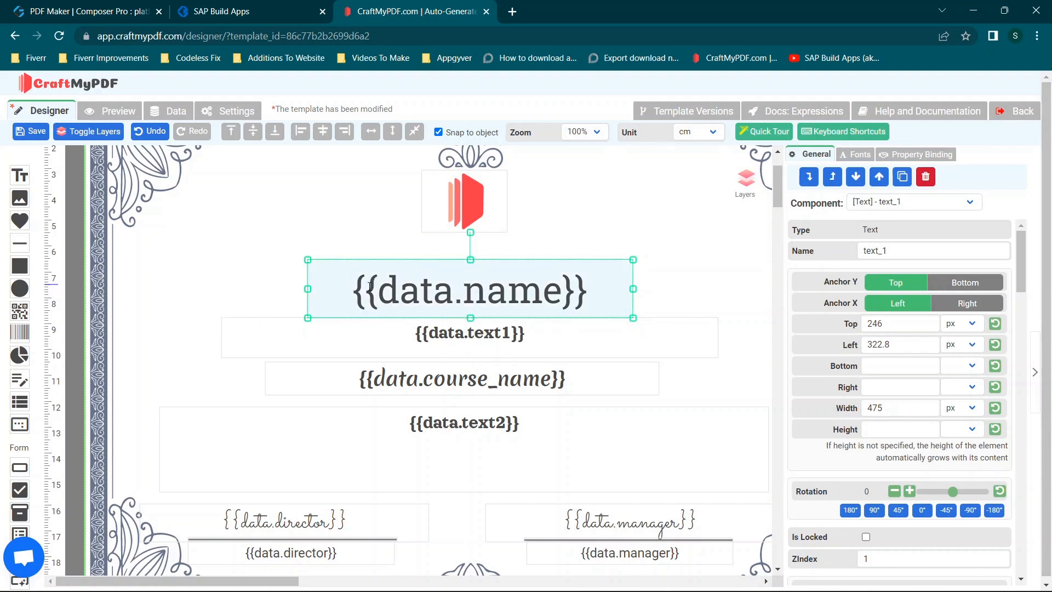
pyautogui.hotkey('shift', 'Right')
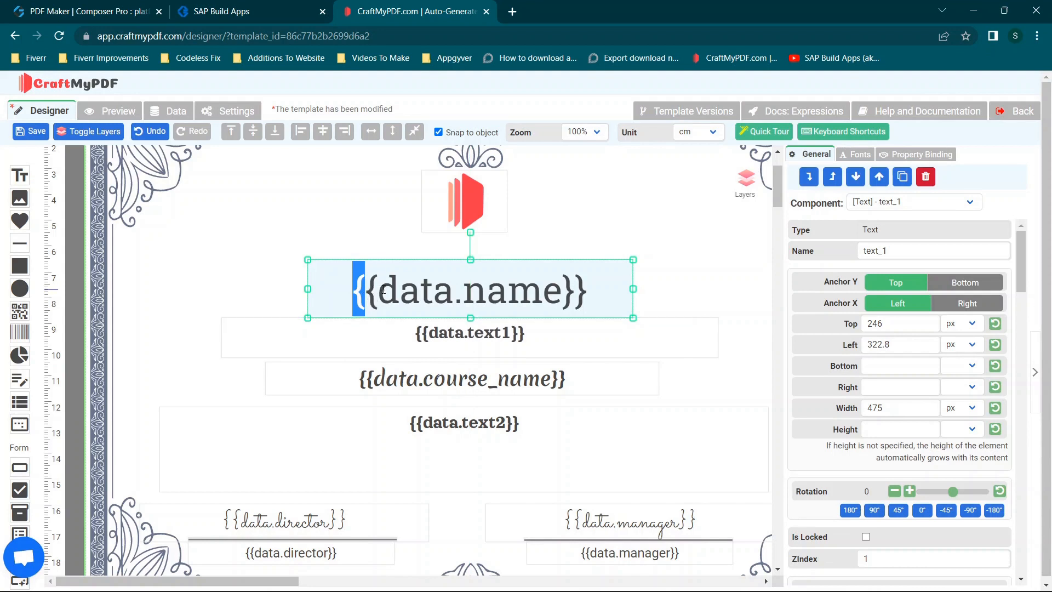
pyautogui.moveTo(465, 290); pyautogui.dragTo(556, 303)
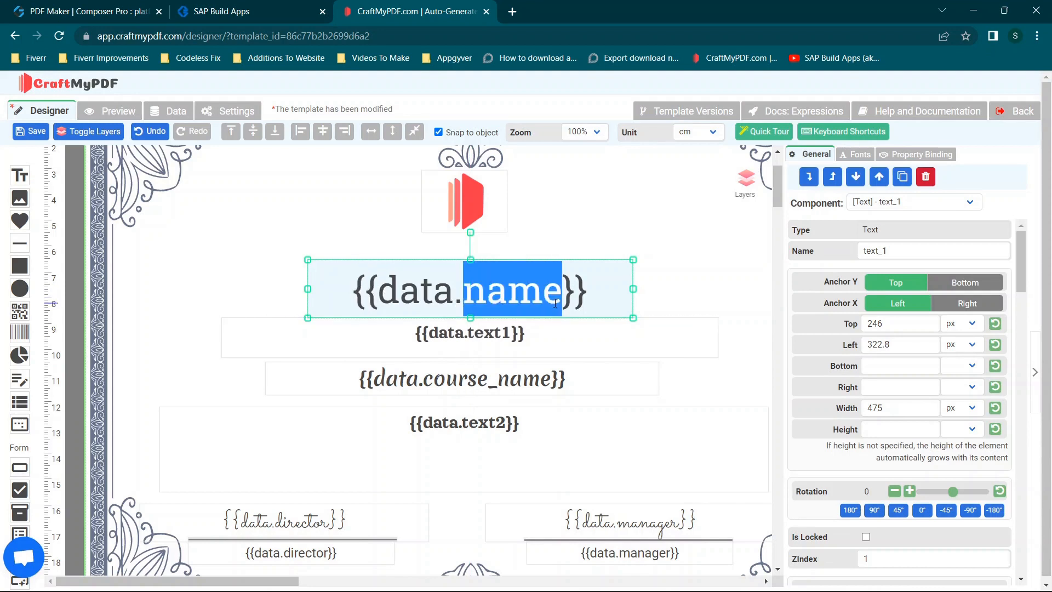
pyautogui.click(587, 294)
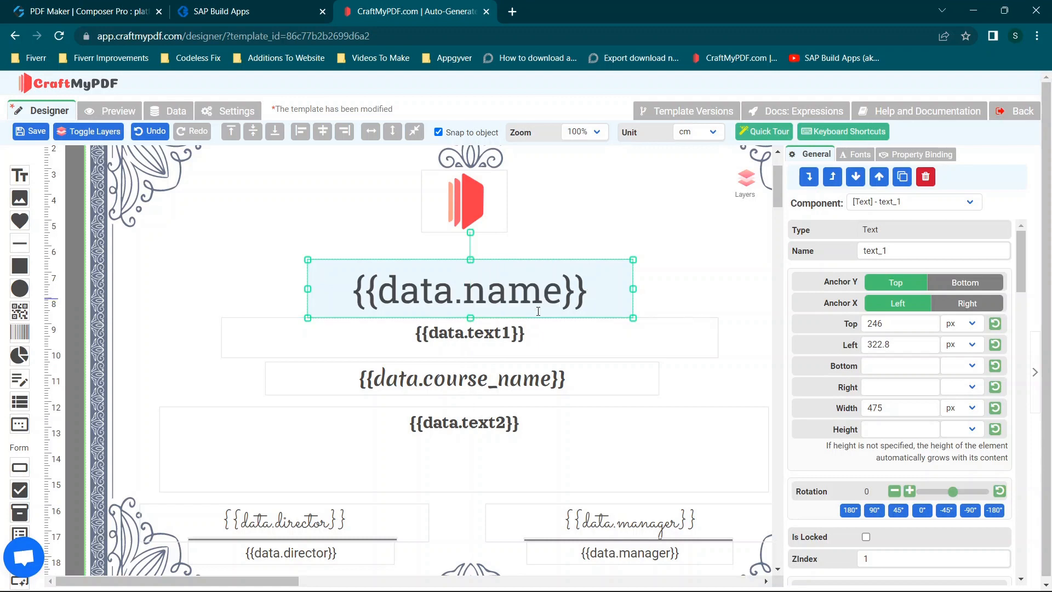
pyautogui.scroll(-1, 331, 462)
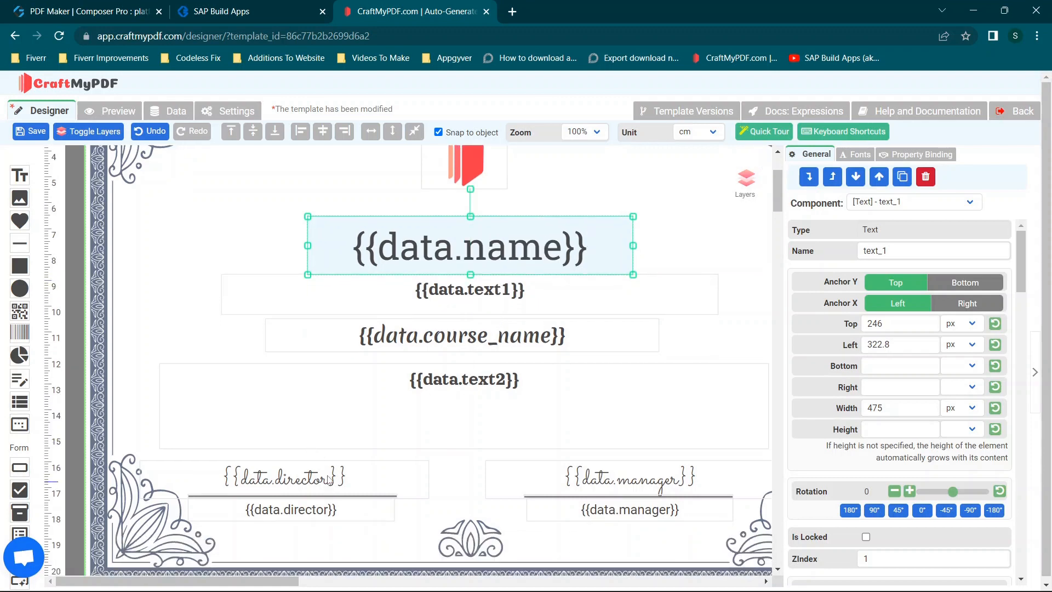
pyautogui.click(533, 303)
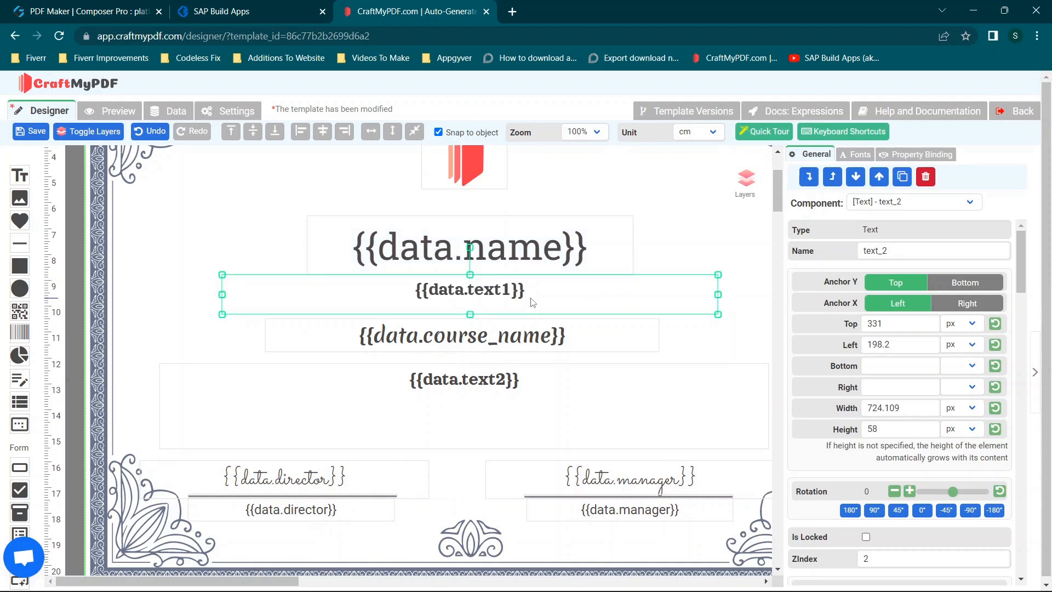
# - Try rotating the {{data.name}} text by 82 degrees and reset its rotation
pyautogui.click(555, 253)
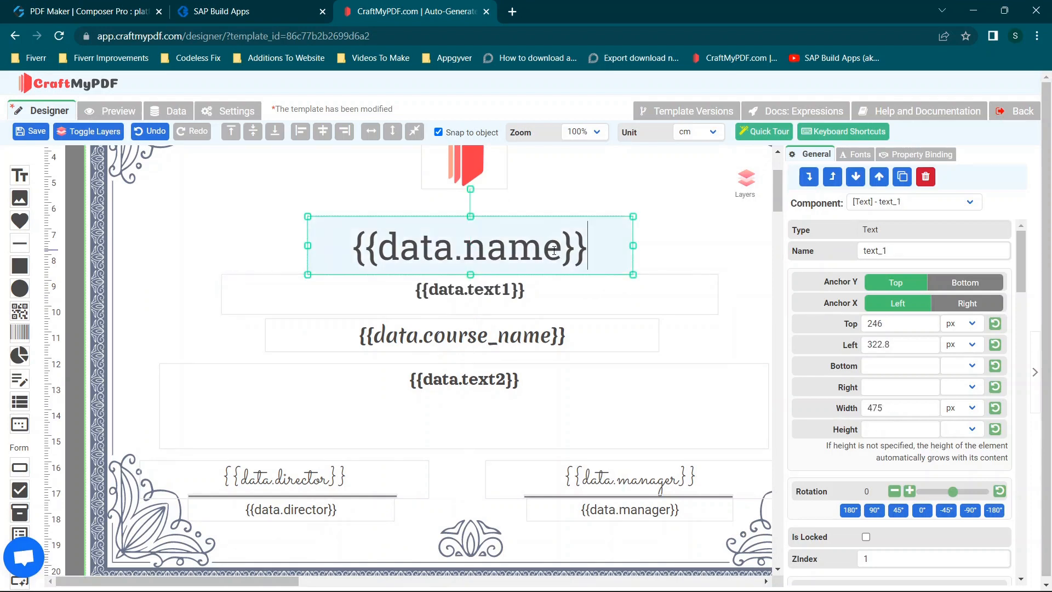
pyautogui.scroll(-5, 904, 302)
pyautogui.scroll(5, 904, 301)
pyautogui.scroll(-1, 880, 288)
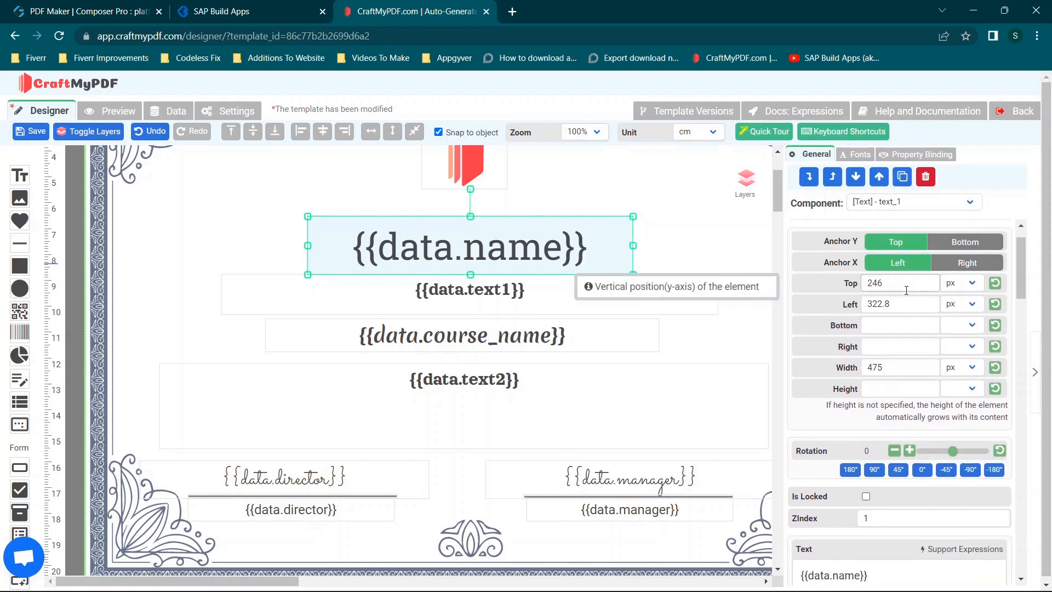
pyautogui.scroll(-2, 904, 290)
pyautogui.scroll(-1, 904, 290)
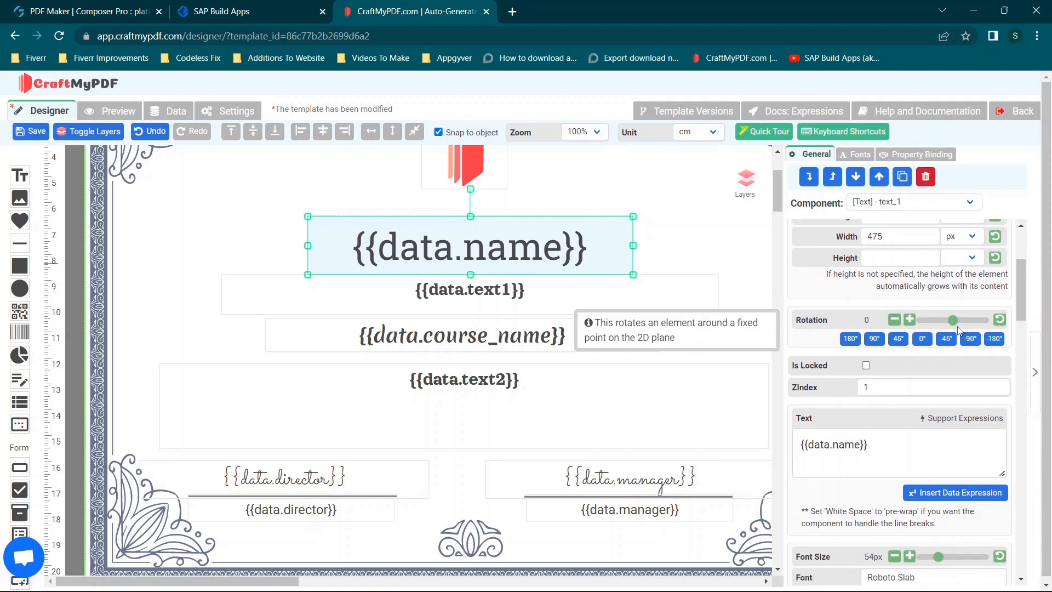
pyautogui.moveTo(954, 328); pyautogui.dragTo(969, 328)
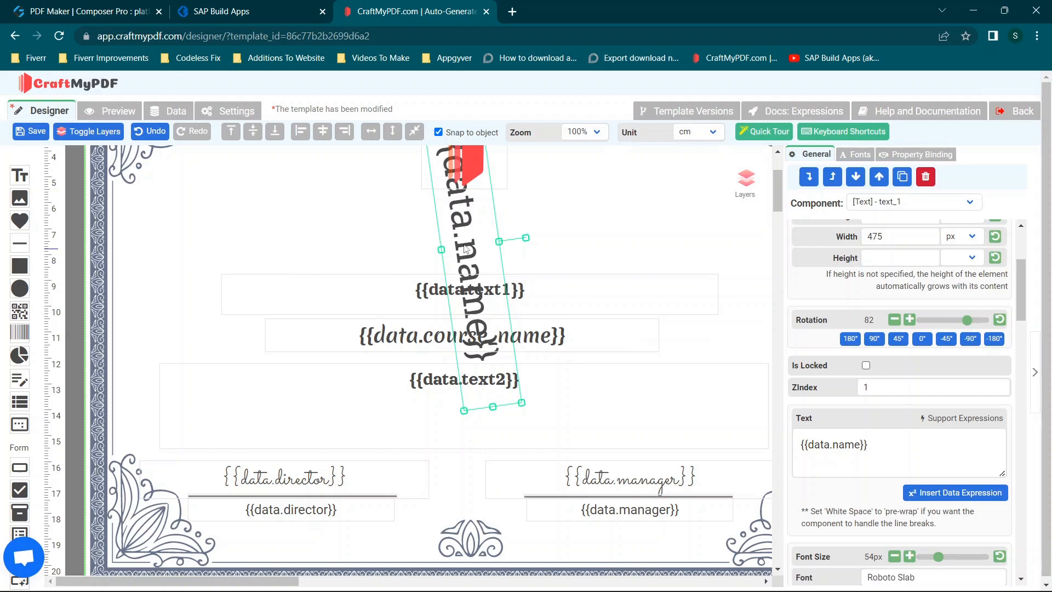
pyautogui.click(1000, 320)
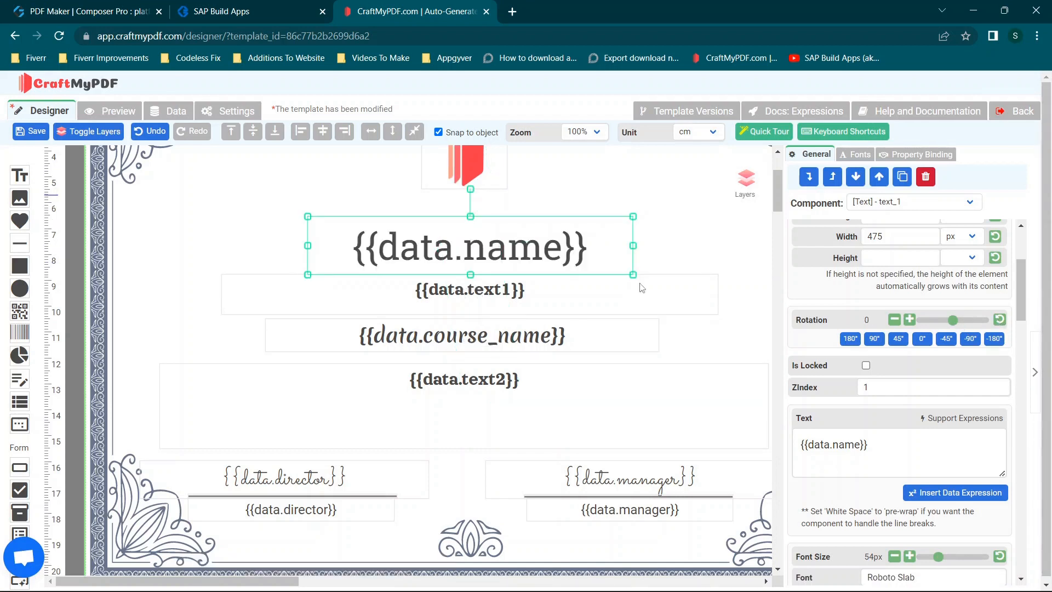
# - Increase the font size of the {{data.name}} text to 59 px
pyautogui.scroll(-3, 877, 447)
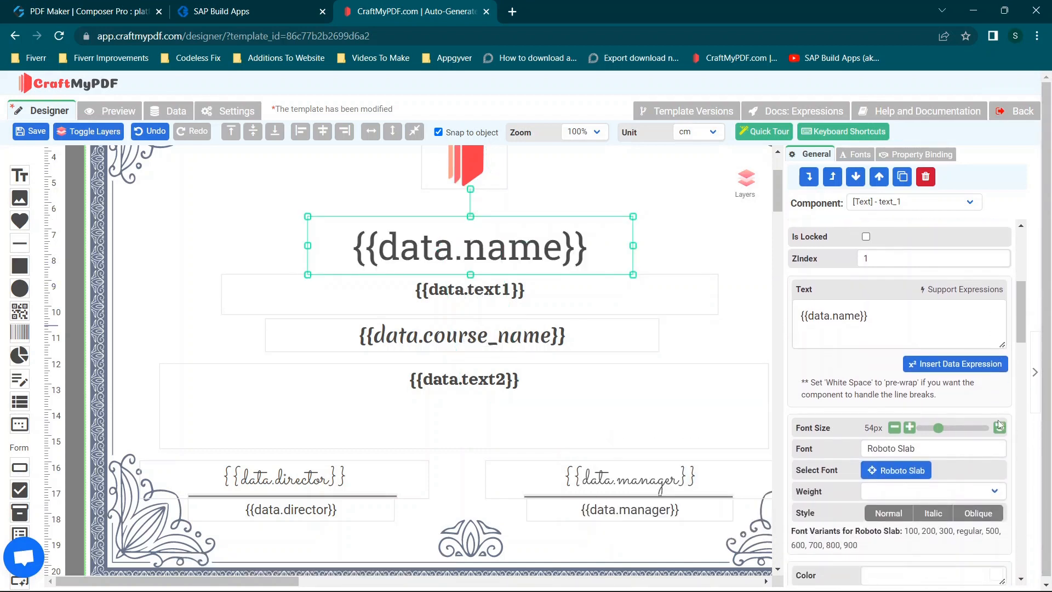
pyautogui.click(911, 430)
pyautogui.click(910, 431)
pyautogui.click(910, 431)
# - Set the font size of the {{data.name}} text to 58 px
pyautogui.click(911, 431)
pyautogui.click(910, 431)
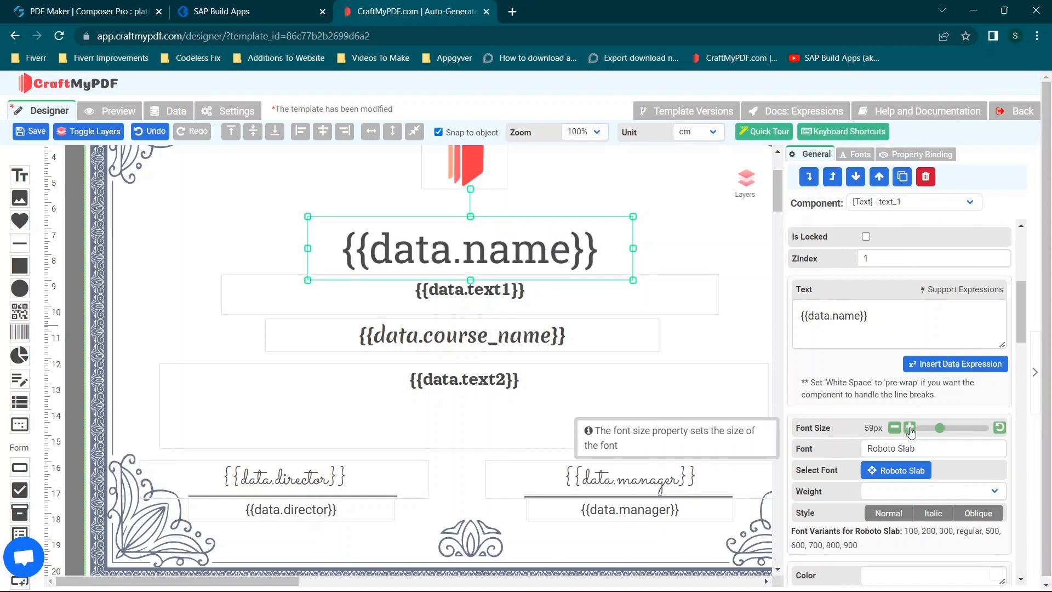
pyautogui.click(911, 431)
pyautogui.click(895, 428)
pyautogui.click(895, 428)
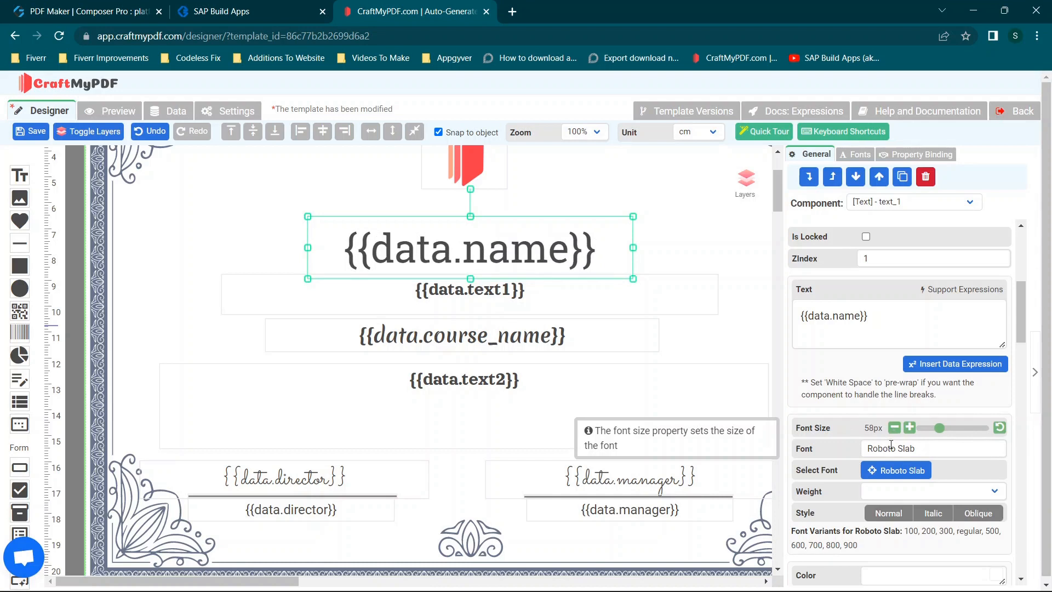
# - Review the remaining properties of the {{data.name}} text, from font weight and word break to padding, border and visibility
pyautogui.scroll(-2, 893, 442)
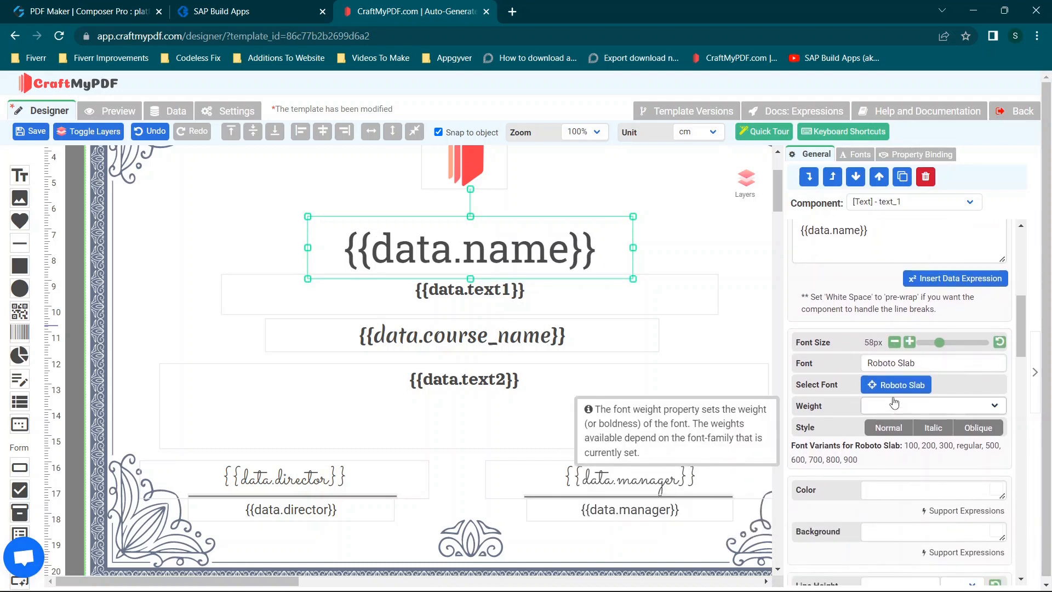
pyautogui.scroll(-8, 896, 394)
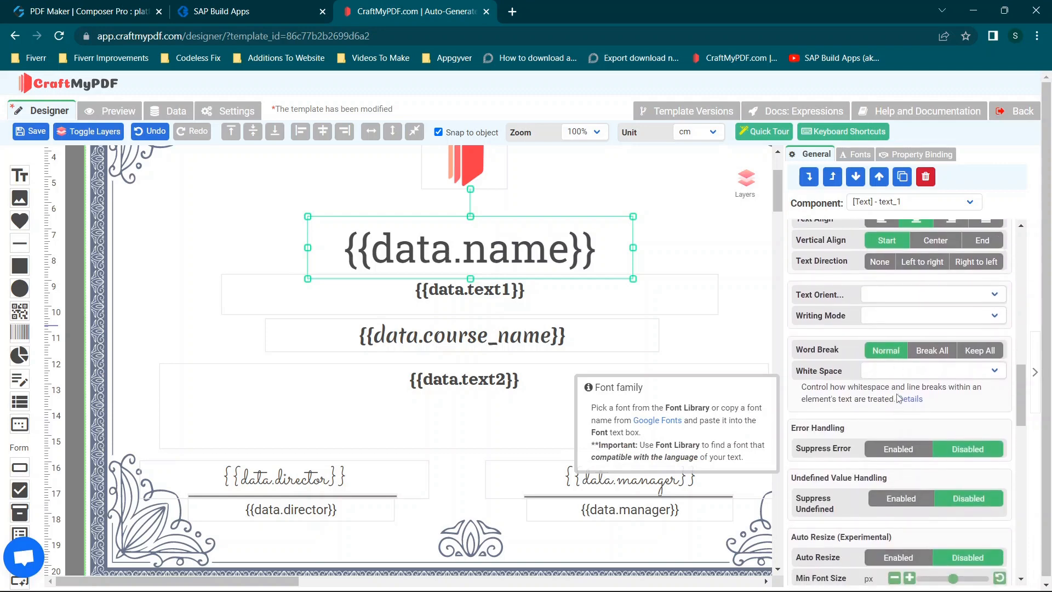
pyautogui.scroll(-2, 899, 398)
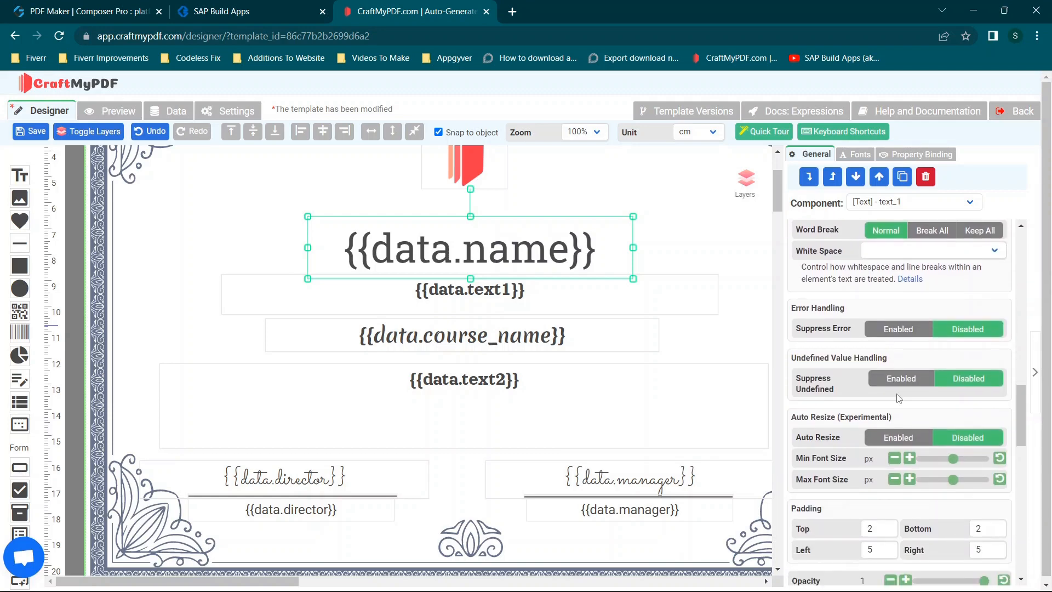
pyautogui.rightClick(876, 374)
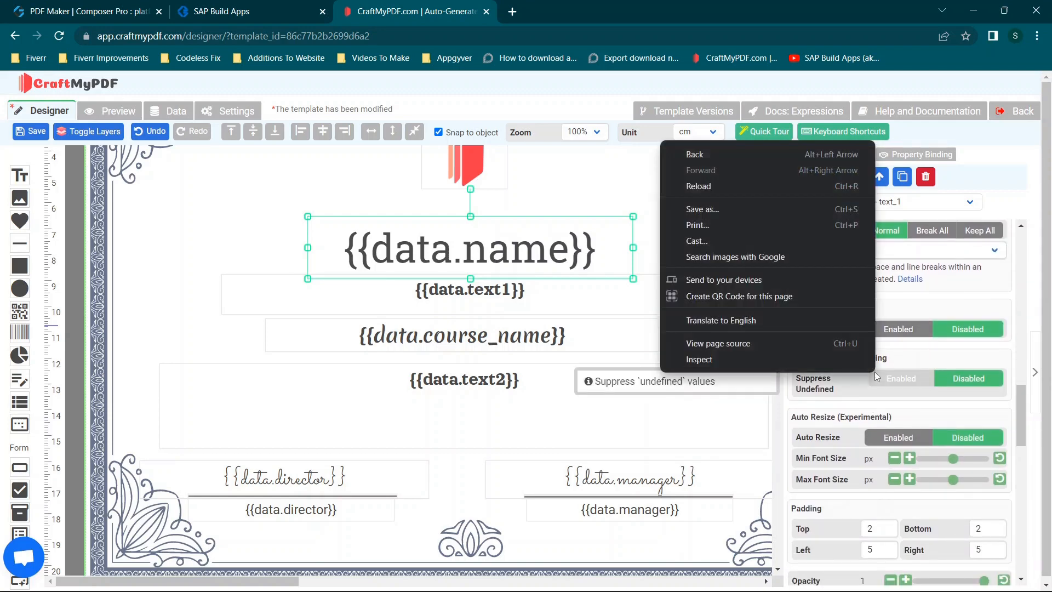
pyautogui.click(848, 409)
pyautogui.scroll(-6, 868, 421)
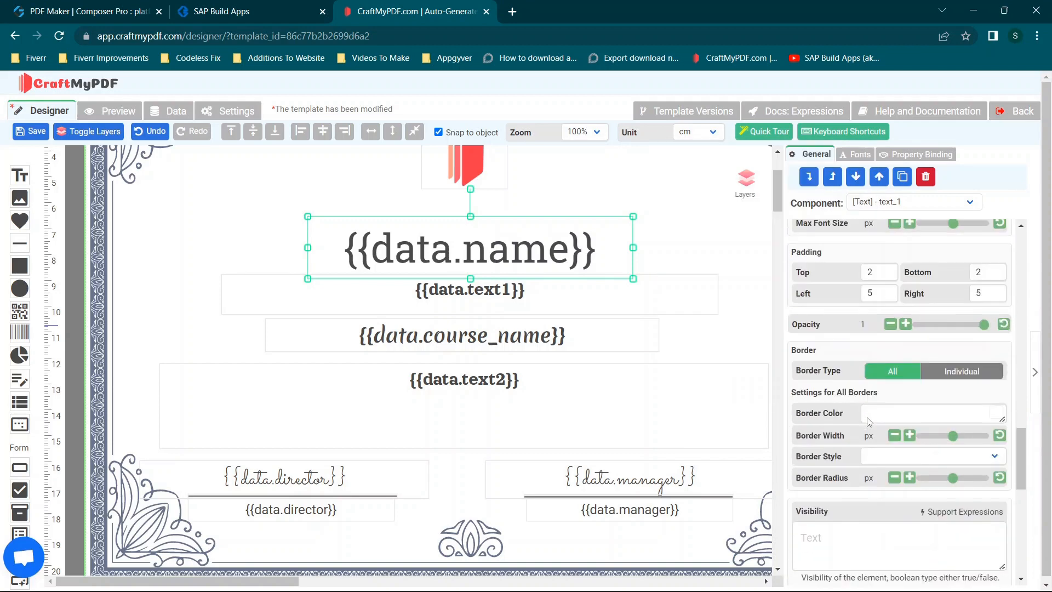
pyautogui.scroll(6, 868, 421)
pyautogui.scroll(10, 867, 421)
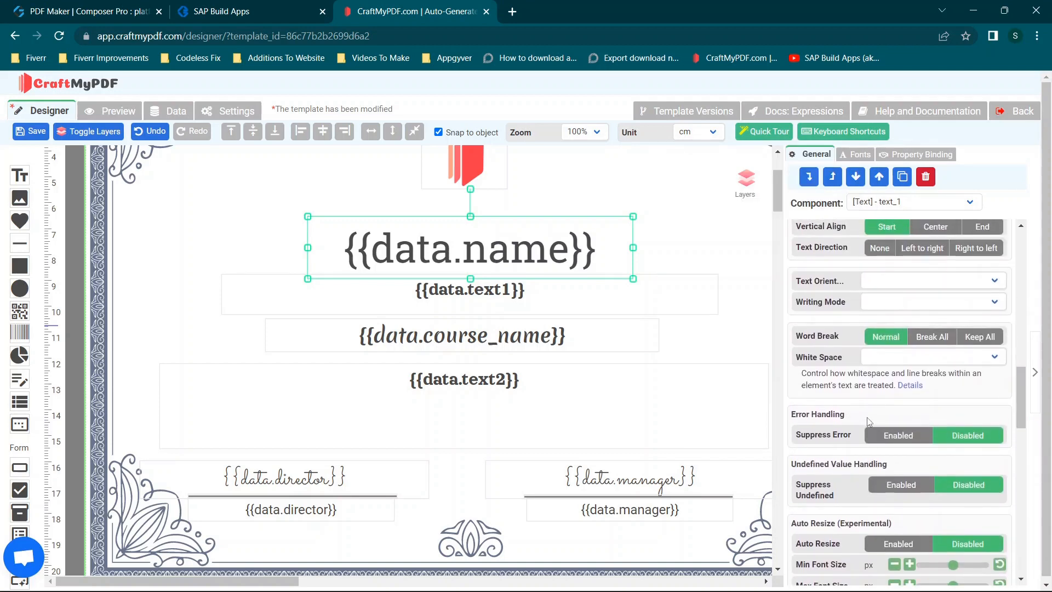
pyautogui.scroll(3, 886, 302)
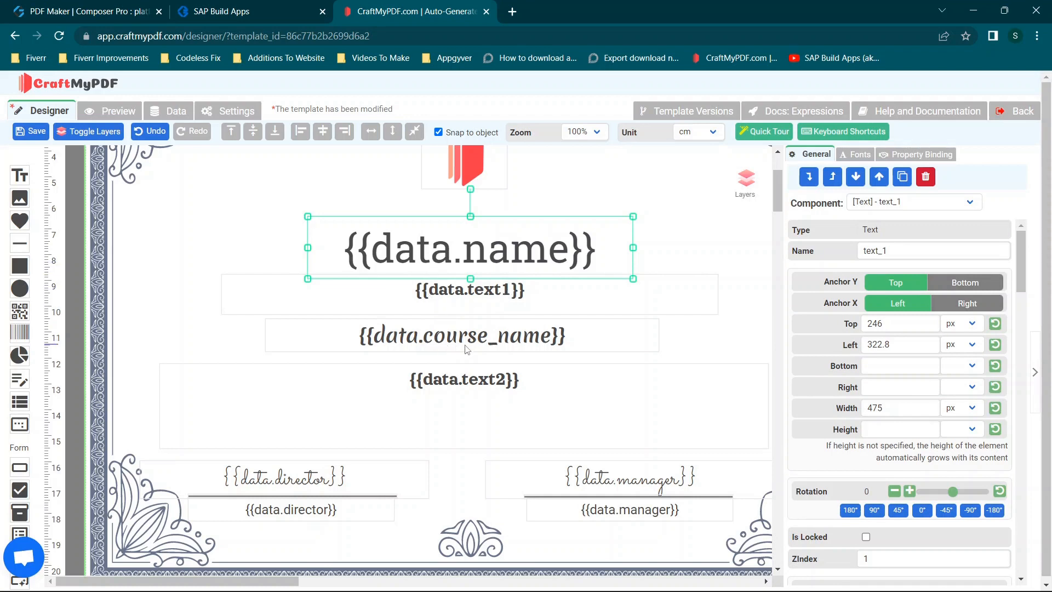
pyautogui.scroll(-1, 470, 381)
pyautogui.scroll(1, 470, 381)
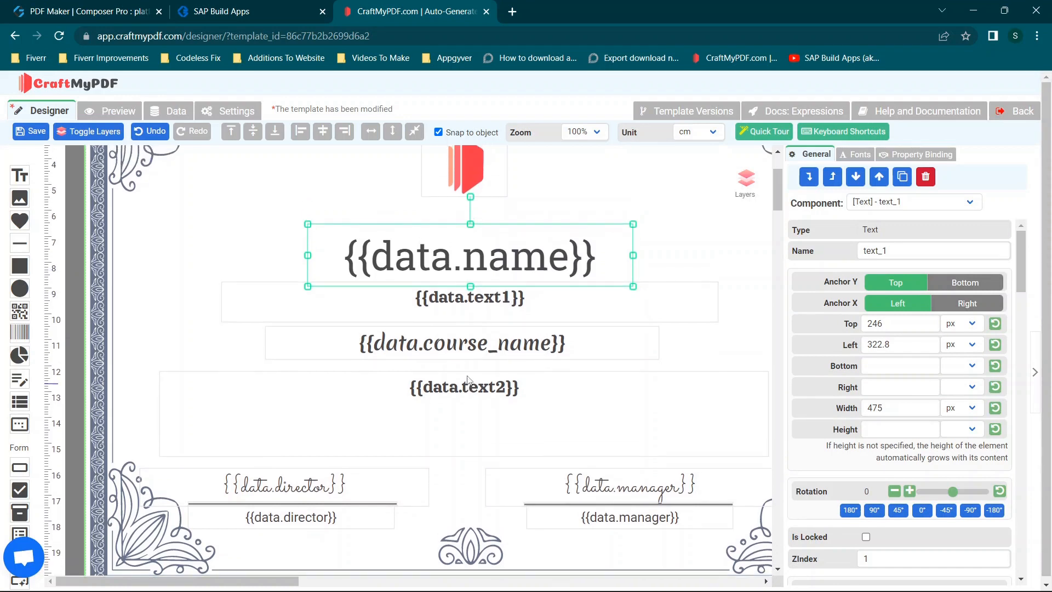
# - Change the {{data.name}} placeholder on the certificate to {{data.skill1}}
pyautogui.click(558, 254)
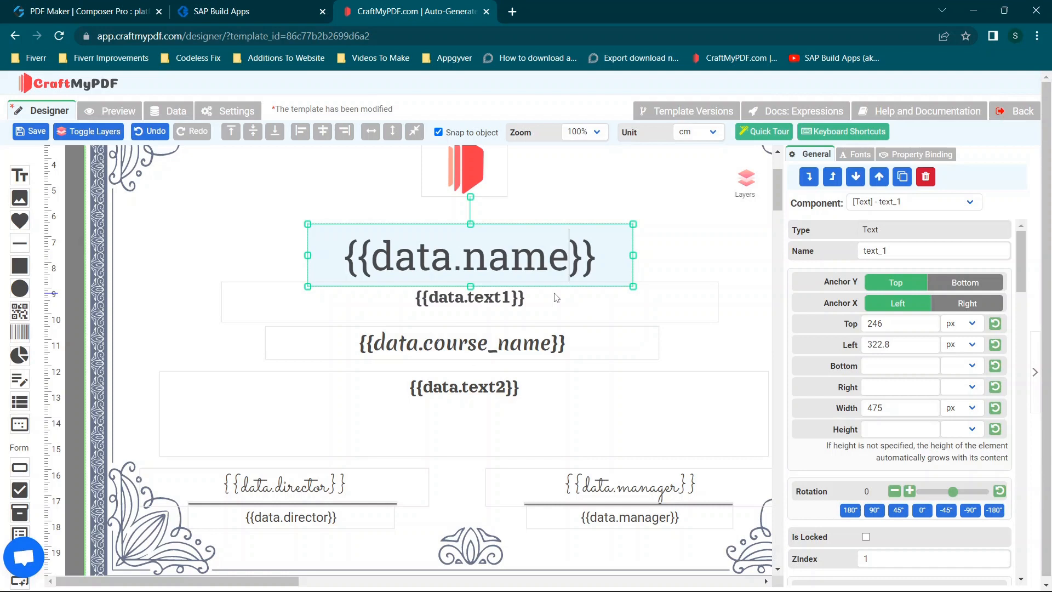
pyautogui.press('BackSpace')
pyautogui.press('BackSpace')
pyautogui.press('BackSpace')
pyautogui.press('BackSpace')
pyautogui.write('skill1')
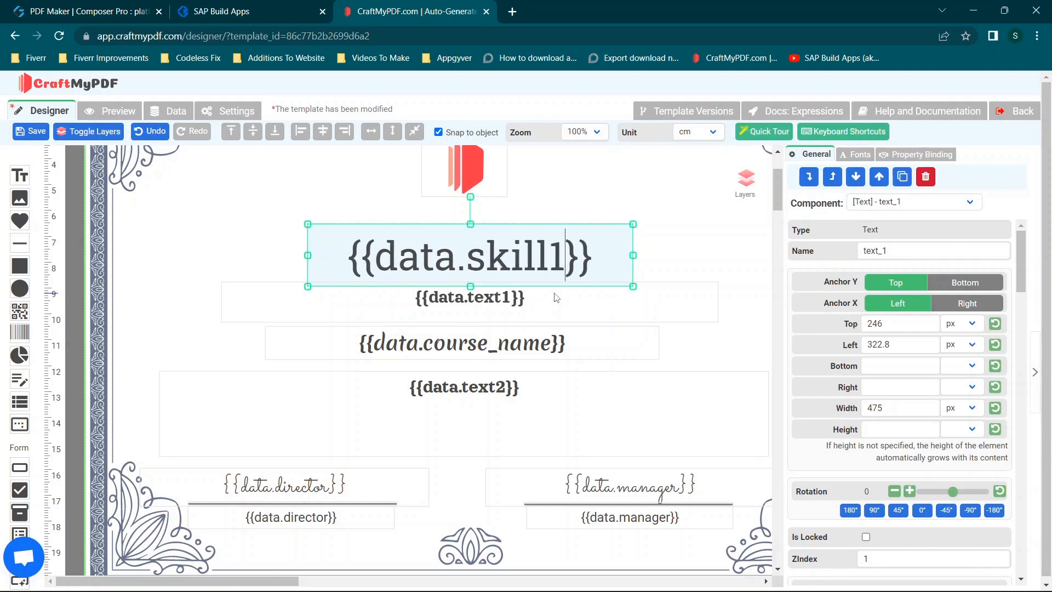
# - Change the {{data.text1}} placeholder to {{data.skill2}}
pyautogui.click(514, 297)
pyautogui.press('BackSpace')
pyautogui.press('BackSpace')
pyautogui.press('BackSpace')
pyautogui.press('BackSpace')
pyautogui.press('BackSpace')
pyautogui.write('skill2')
# - Change the {{data.course_name}} placeholder to {{data.skill3}}
pyautogui.click(547, 342)
pyautogui.press('BackSpace')
pyautogui.press('BackSpace')
pyautogui.press('BackSpace')
pyautogui.press('BackSpace')
pyautogui.press('BackSpace')
pyautogui.press('BackSpace')
pyautogui.press('BackSpace')
pyautogui.press('BackSpace')
pyautogui.press('BackSpace')
pyautogui.press('BackSpace')
pyautogui.press('BackSpace')
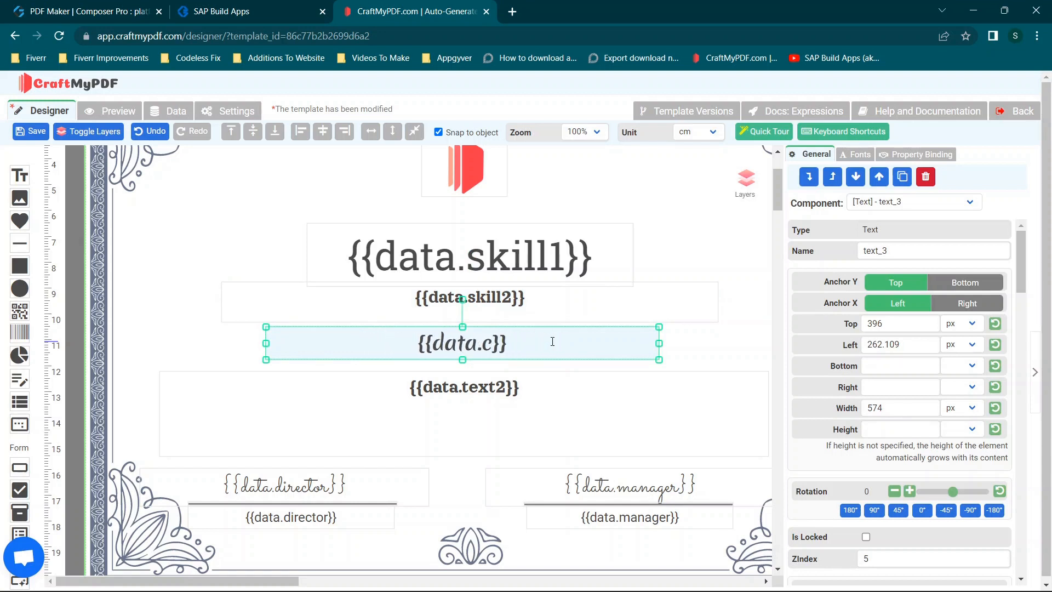
pyautogui.write('skill3')
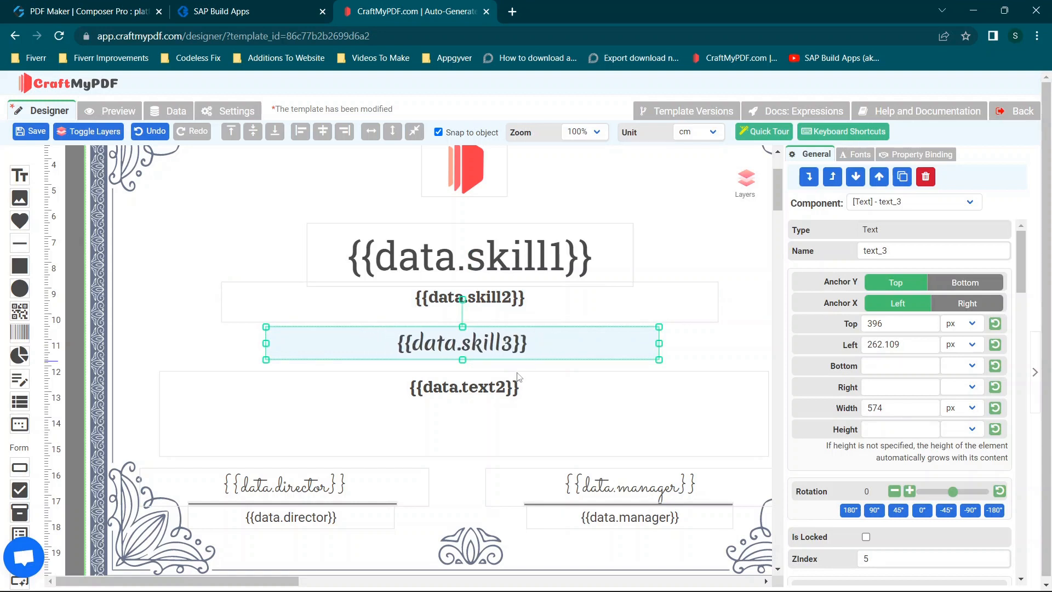
# - Change the {{data.text2}} placeholder to {{data.skill4}}
pyautogui.click(507, 390)
pyautogui.press('BackSpace')
pyautogui.press('BackSpace')
pyautogui.press('BackSpace')
pyautogui.press('BackSpace')
pyautogui.press('BackSpace')
pyautogui.write('ll4')
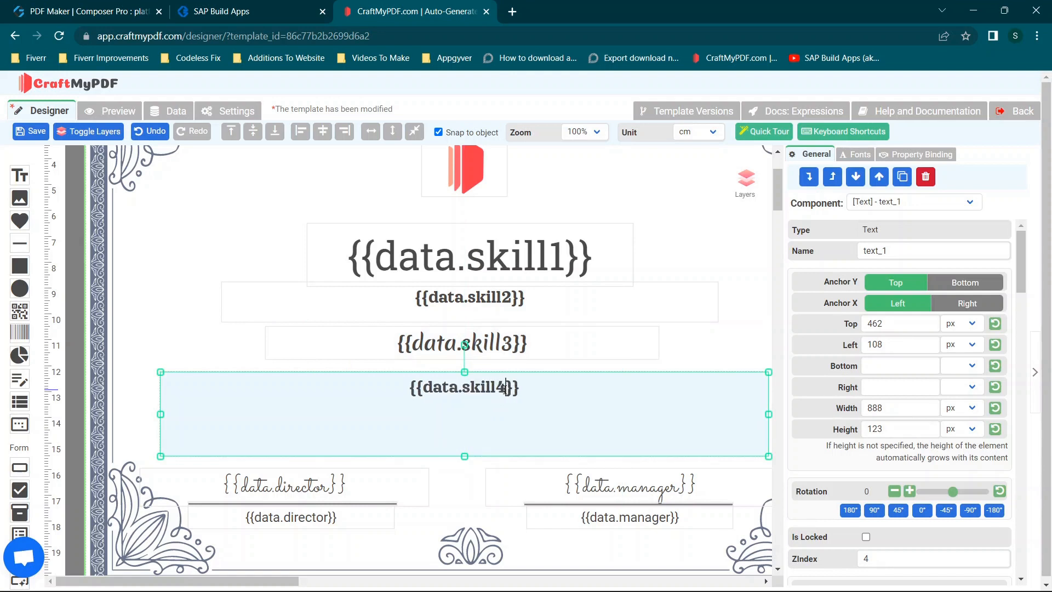
# - Change the handwritten {{data.director}} placeholder above the signature line to {{data.skill5}}
pyautogui.click(323, 492)
pyautogui.click(327, 489)
pyautogui.press('BackSpace')
pyautogui.press('BackSpace')
pyautogui.press('BackSpace')
pyautogui.press('BackSpace')
pyautogui.press('BackSpace')
pyautogui.press('BackSpace')
pyautogui.press('BackSpace')
pyautogui.press('BackSpace')
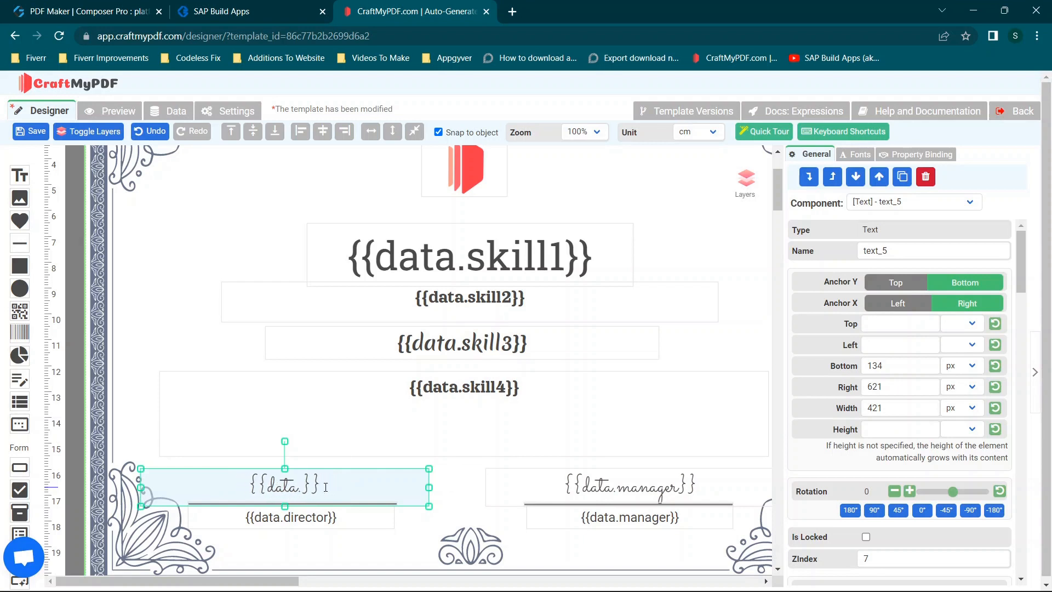
pyautogui.write('skill5')
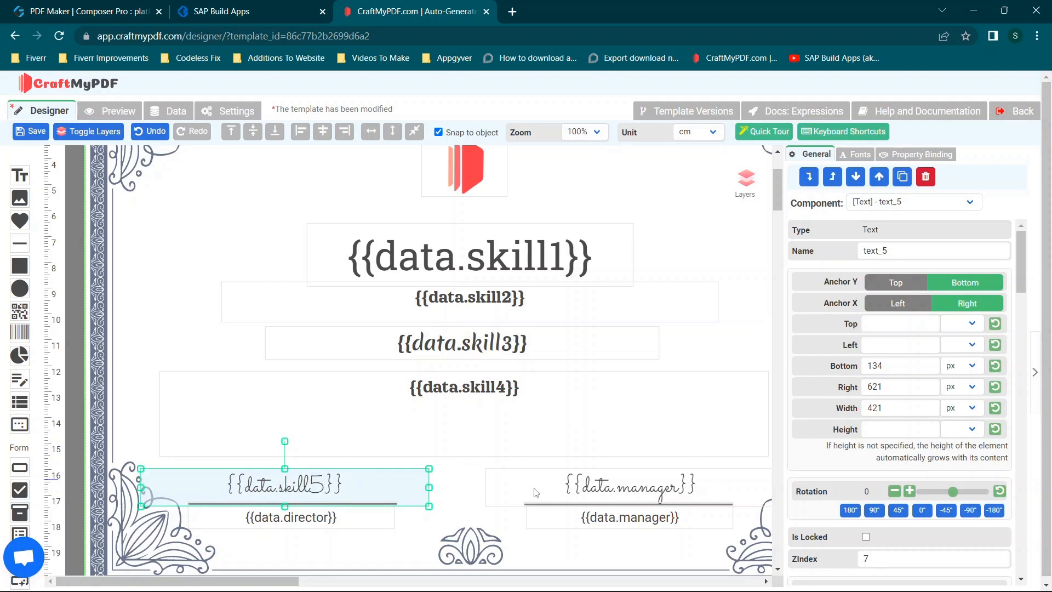
# - Change the {{data.director}} placeholder below the signature line to {{data.skill6}}
pyautogui.click(321, 518)
pyautogui.click(329, 517)
pyautogui.press('BackSpace')
pyautogui.press('BackSpace')
pyautogui.press('BackSpace')
pyautogui.press('BackSpace')
pyautogui.press('BackSpace')
pyautogui.press('BackSpace')
pyautogui.press('BackSpace')
pyautogui.press('BackSpace')
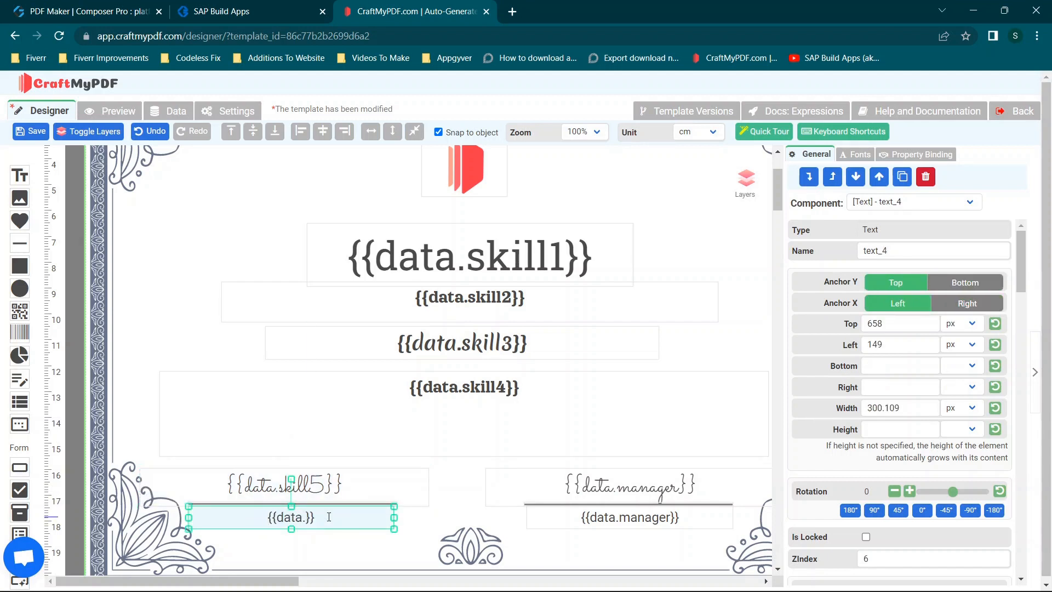
pyautogui.write('skill6')
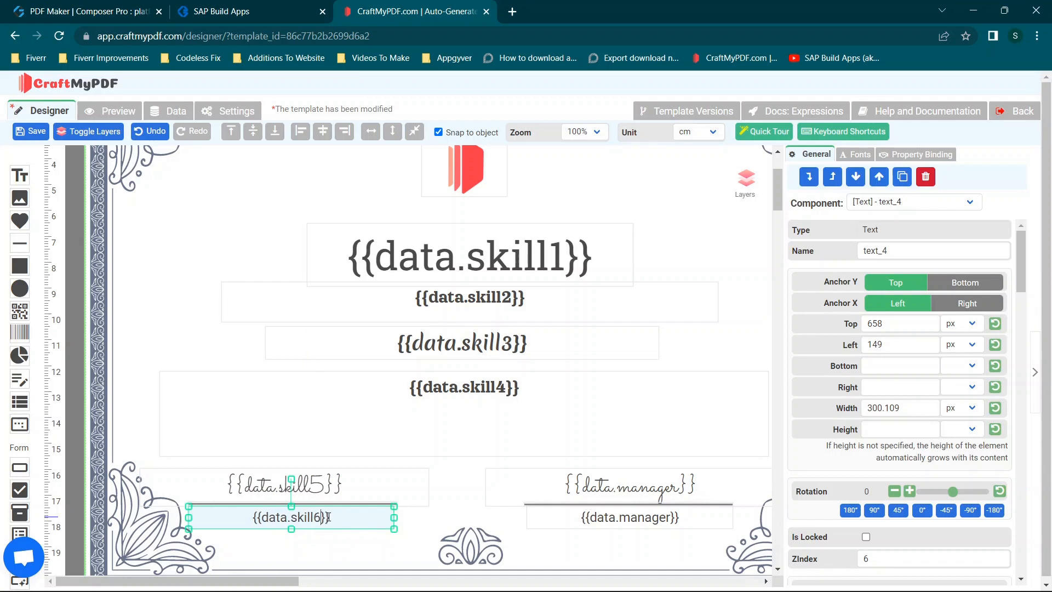
# - Change the handwritten {{data.manager}} placeholder above the signature line to {{data.skill7}}
pyautogui.click(674, 485)
pyautogui.click(675, 485)
pyautogui.press('BackSpace')
pyautogui.press('BackSpace')
pyautogui.press('BackSpace')
pyautogui.press('BackSpace')
pyautogui.press('BackSpace')
pyautogui.press('BackSpace')
pyautogui.press('BackSpace')
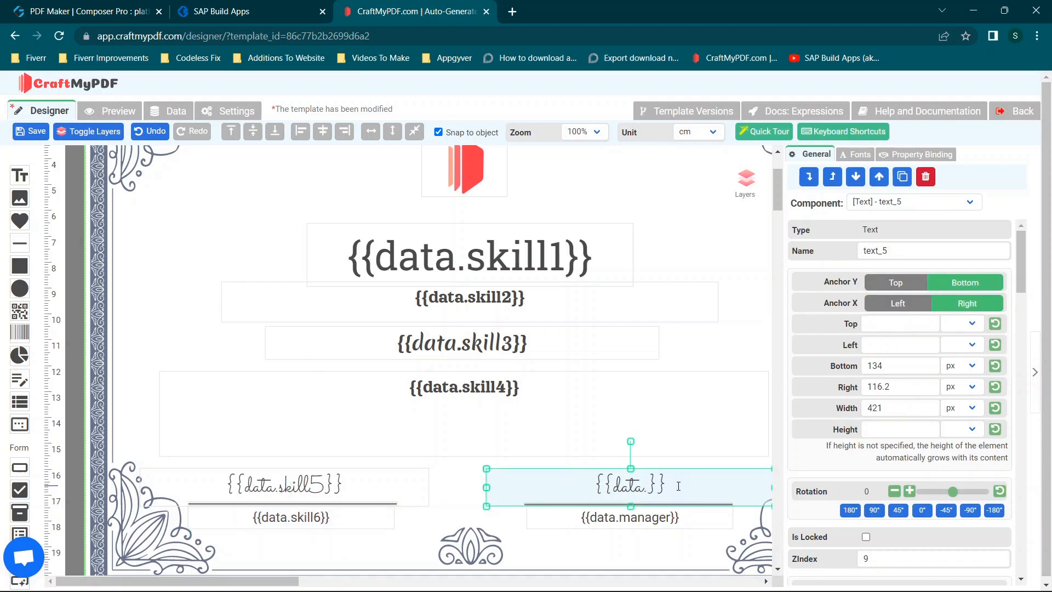
pyautogui.write('skill')
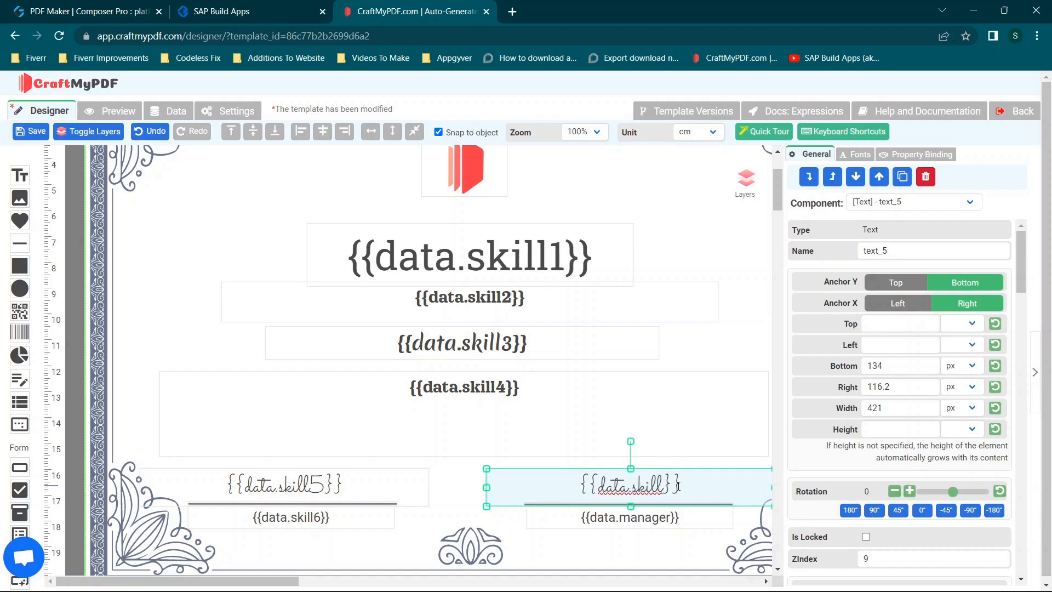
pyautogui.write('7')
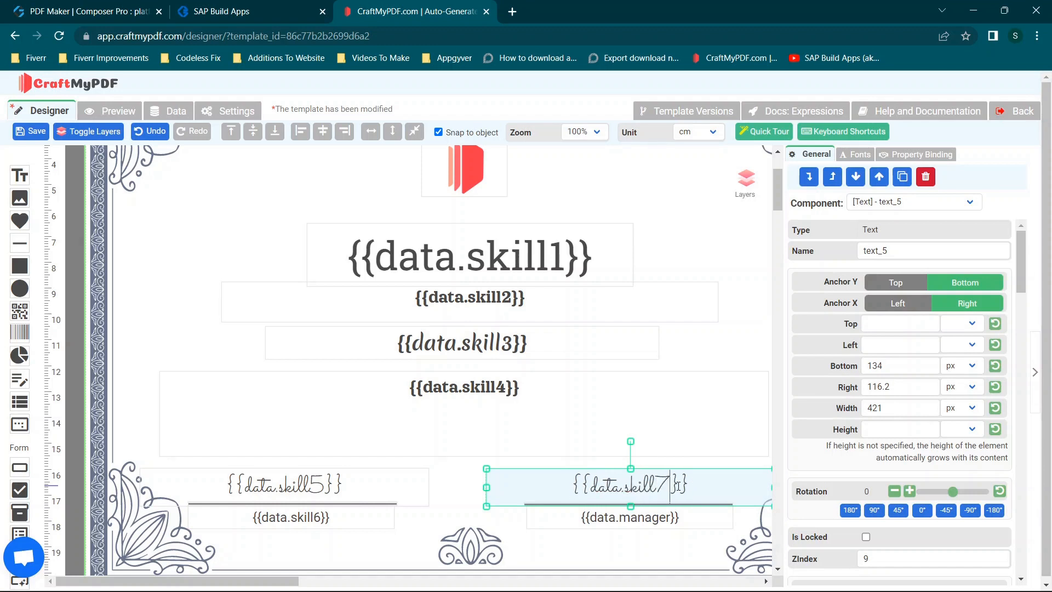
# - Change the {{data.manager}} placeholder below the signature line to {{data.askill8}}
pyautogui.click(668, 517)
pyautogui.click(668, 517)
pyautogui.press('BackSpace')
pyautogui.press('BackSpace')
pyautogui.press('BackSpace')
pyautogui.press('BackSpace')
pyautogui.press('BackSpace')
pyautogui.press('BackSpace')
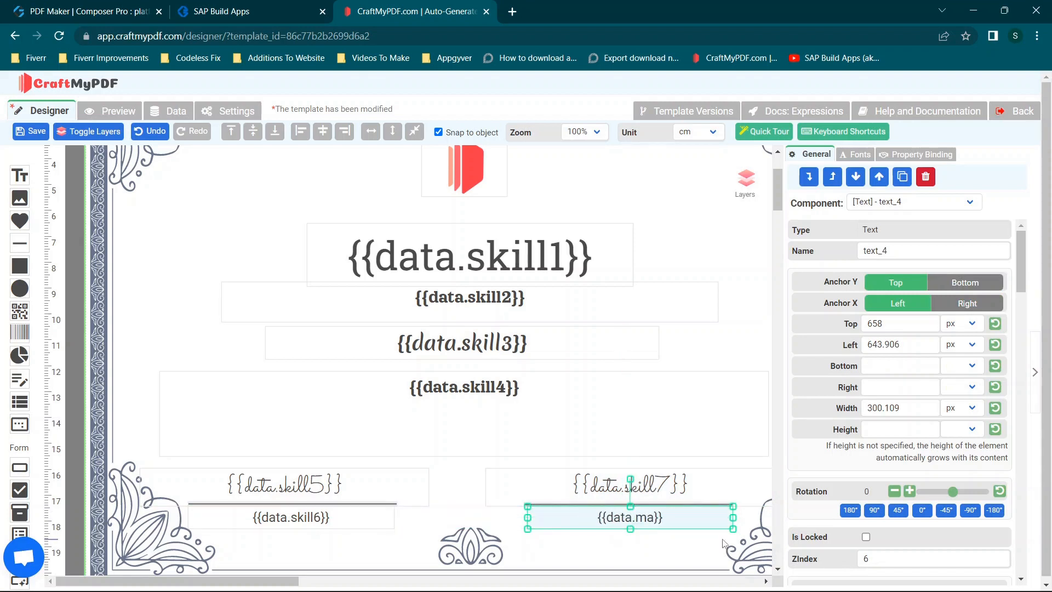
pyautogui.write('askill')
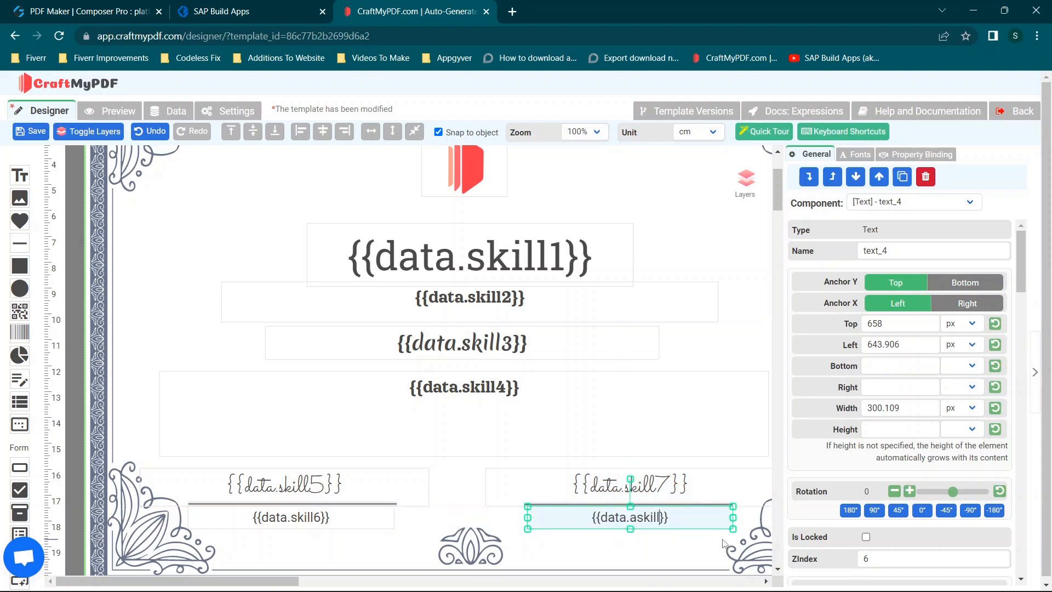
pyautogui.write('8')
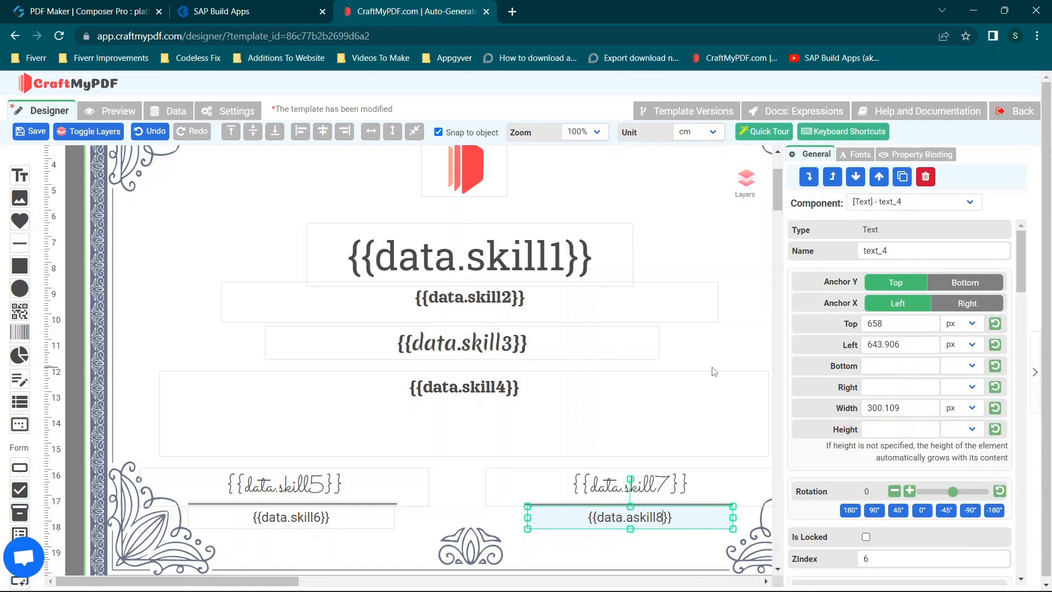
# - Compare the certificate's skill placeholders with the skill input fields in the SAP Build Apps PDF Maker page, then return to the template
pyautogui.click(704, 349)
pyautogui.click(704, 349)
pyautogui.scroll(2, 473, 258)
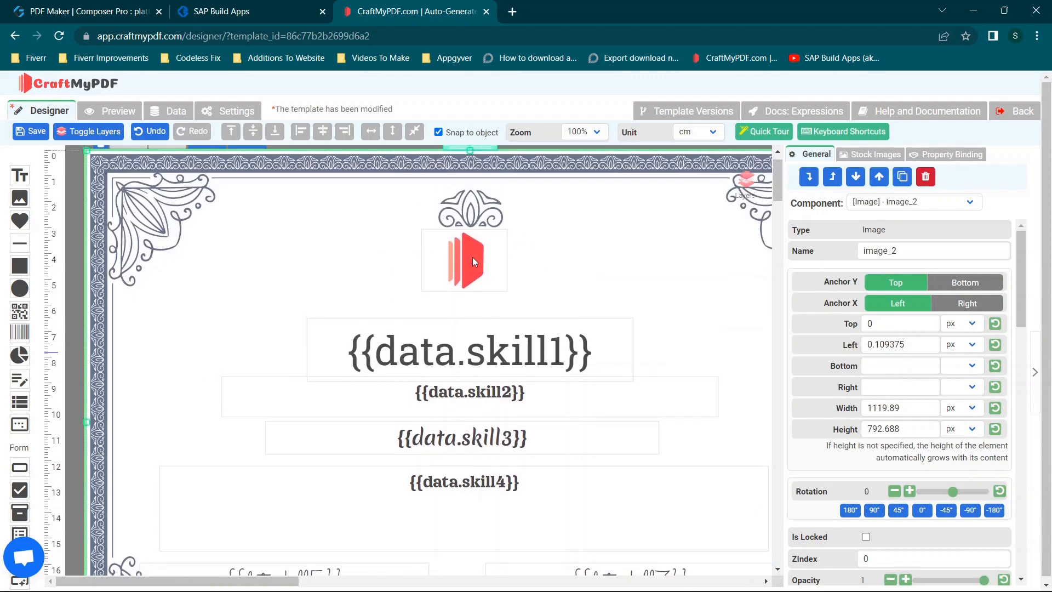
pyautogui.scroll(-3, 473, 257)
pyautogui.scroll(1, 475, 262)
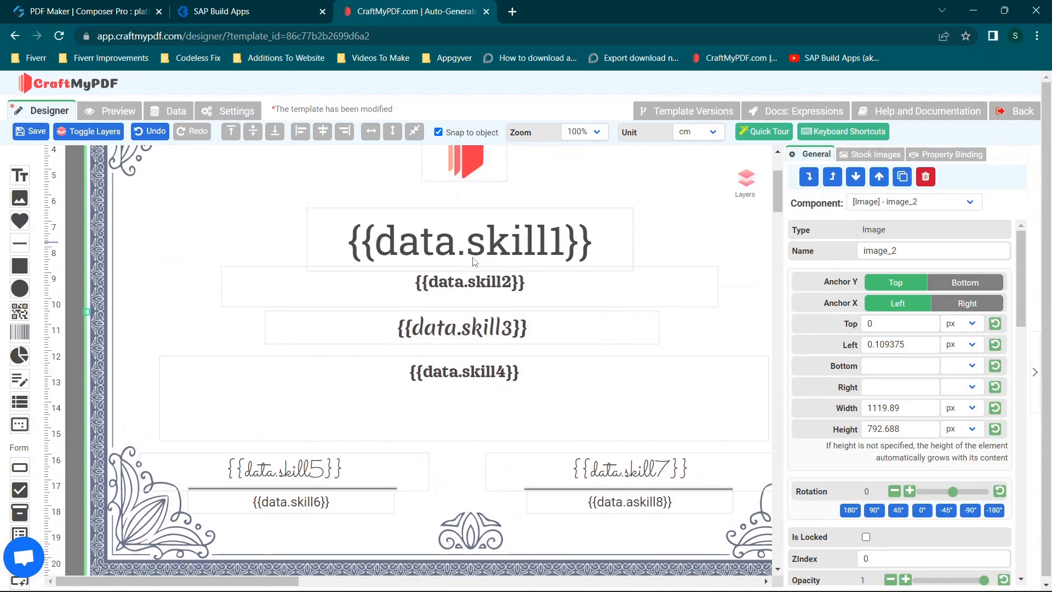
pyautogui.click(20, 9)
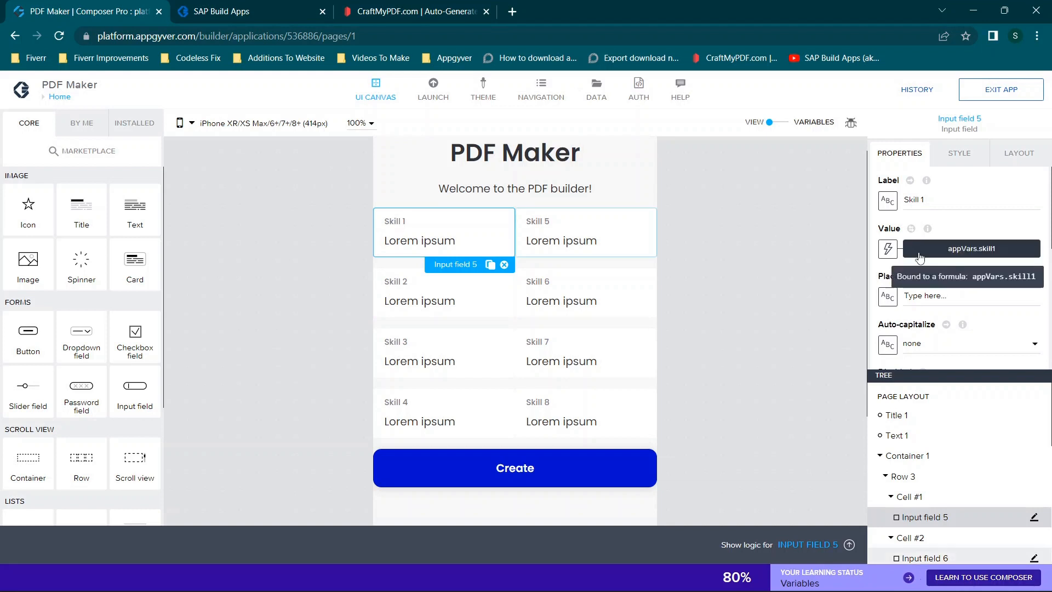
pyautogui.click(414, 11)
pyautogui.click(408, 244)
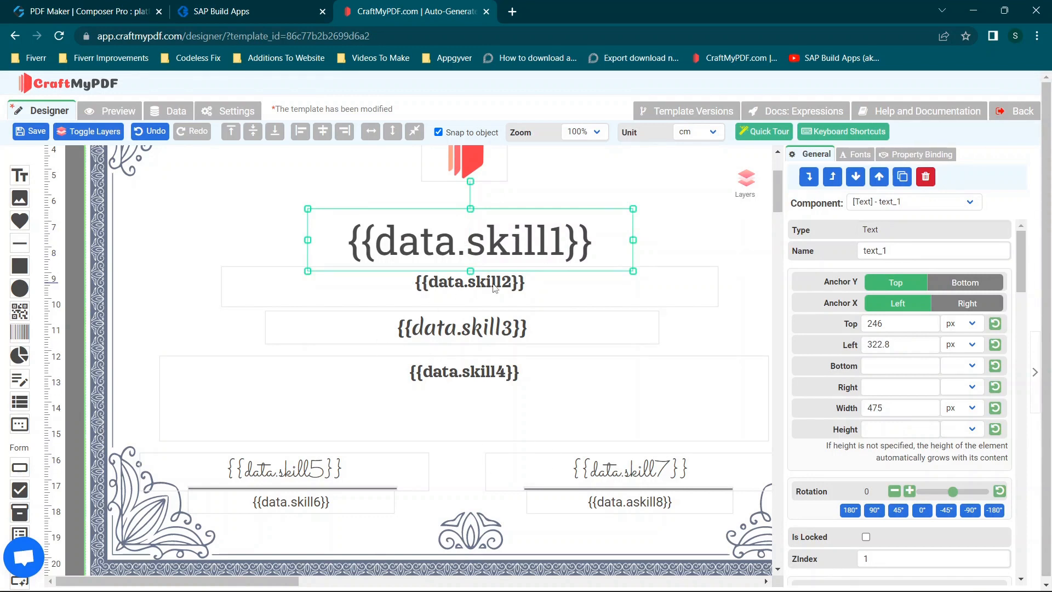
# - Shift the {{data.skill4}} text box to about 116.5 px from the left edge of the certificate and save the template
pyautogui.hscroll(4, 544, 387)
pyautogui.hscroll(-2, 412, 383)
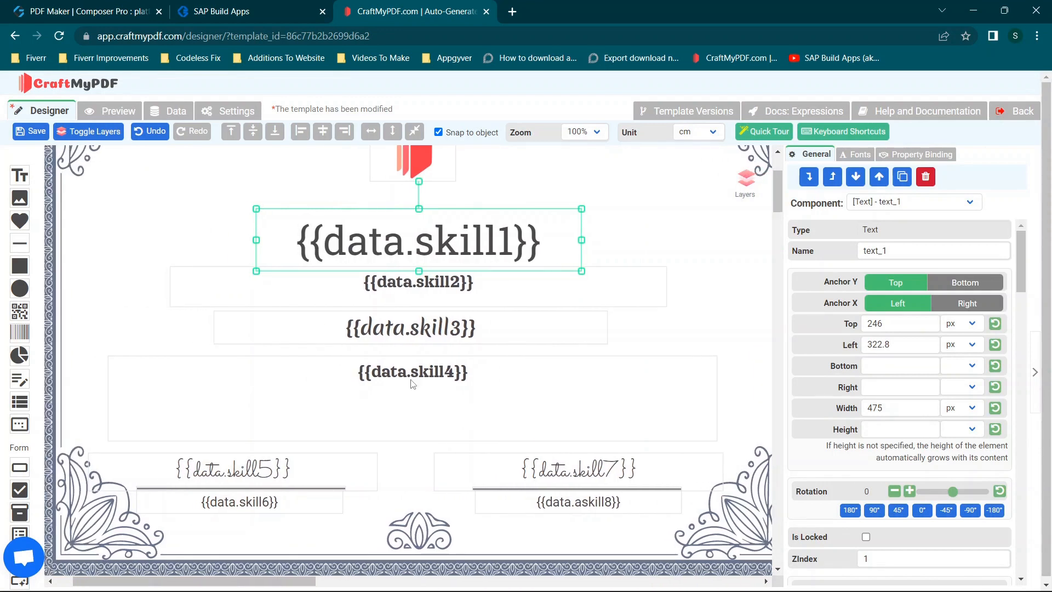
pyautogui.moveTo(455, 395)
pyautogui.mouseDown()
pyautogui.moveTo(195, 211)
pyautogui.moveTo(432, 395)
pyautogui.moveTo(459, 401)
pyautogui.mouseUp()
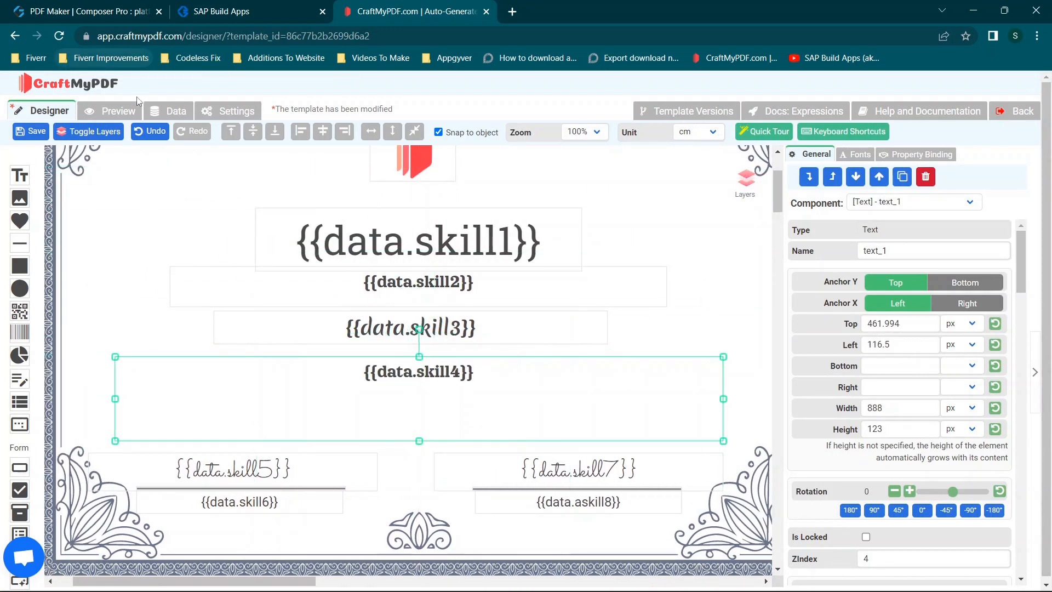
pyautogui.click(33, 131)
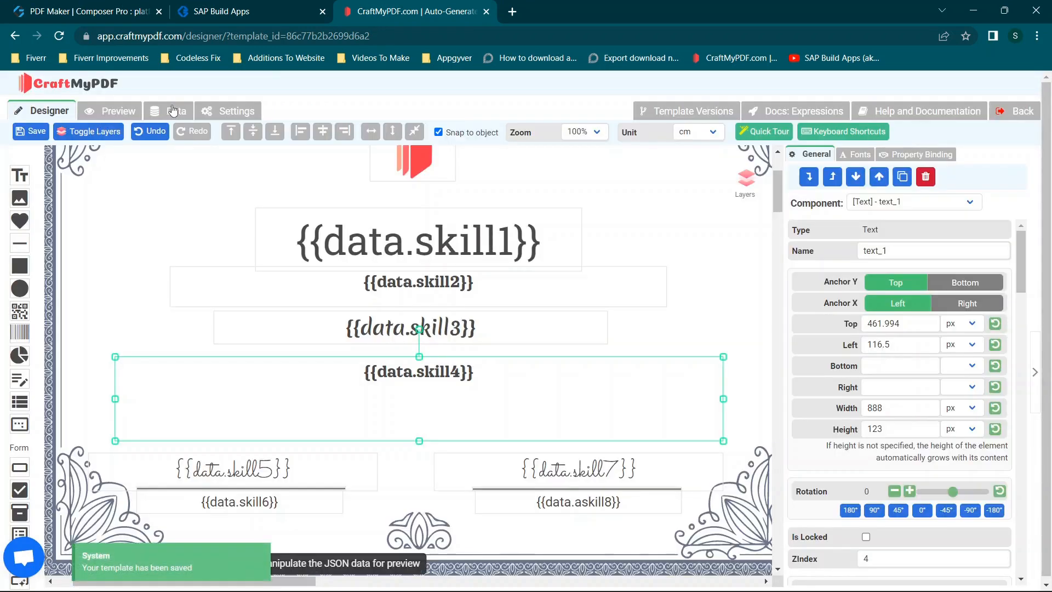
# - Examine the keys in the template's sample JSON data, from name through manager, focusing on the name key
pyautogui.click(173, 111)
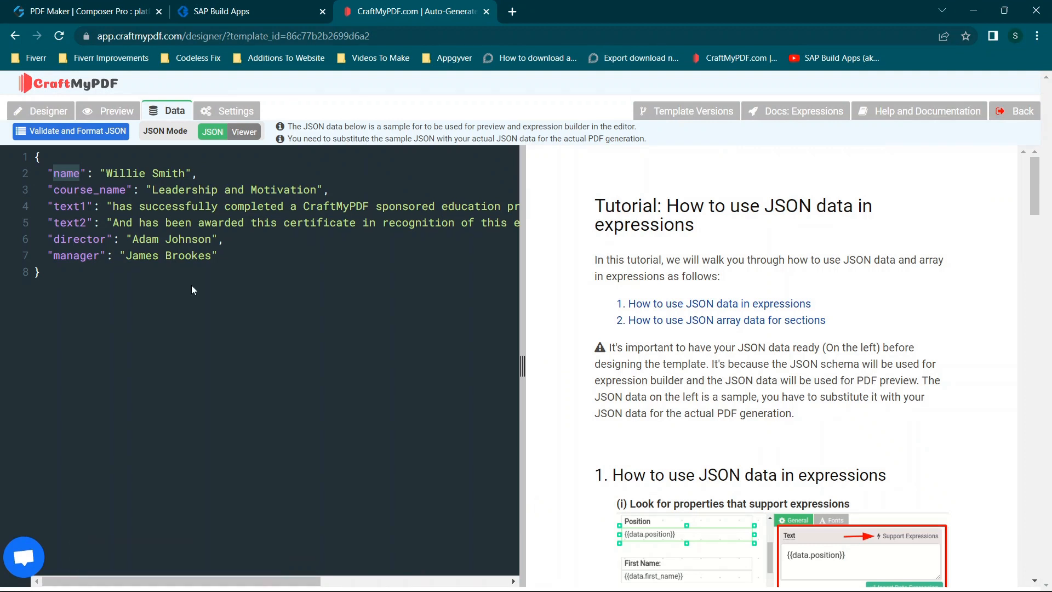
pyautogui.moveTo(43, 171); pyautogui.dragTo(235, 261)
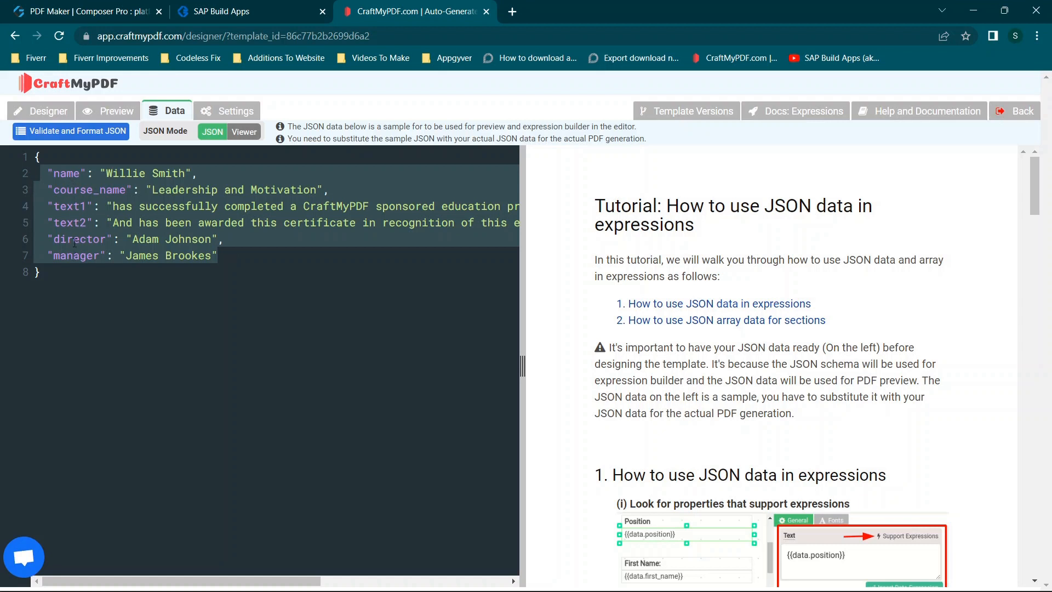
pyautogui.click(232, 252)
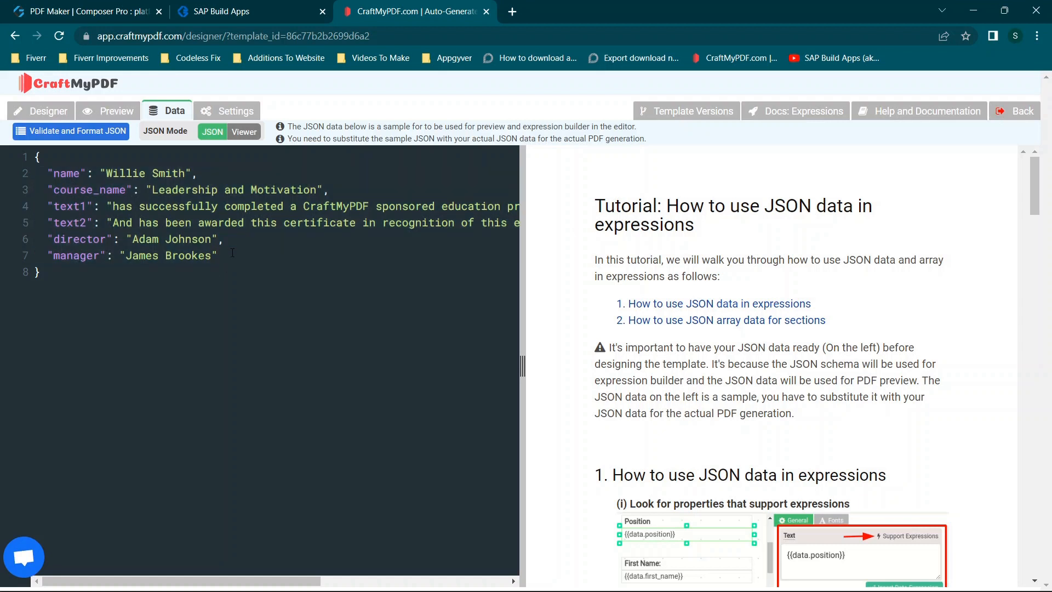
pyautogui.click(80, 172)
pyautogui.moveTo(81, 171); pyautogui.dragTo(56, 175)
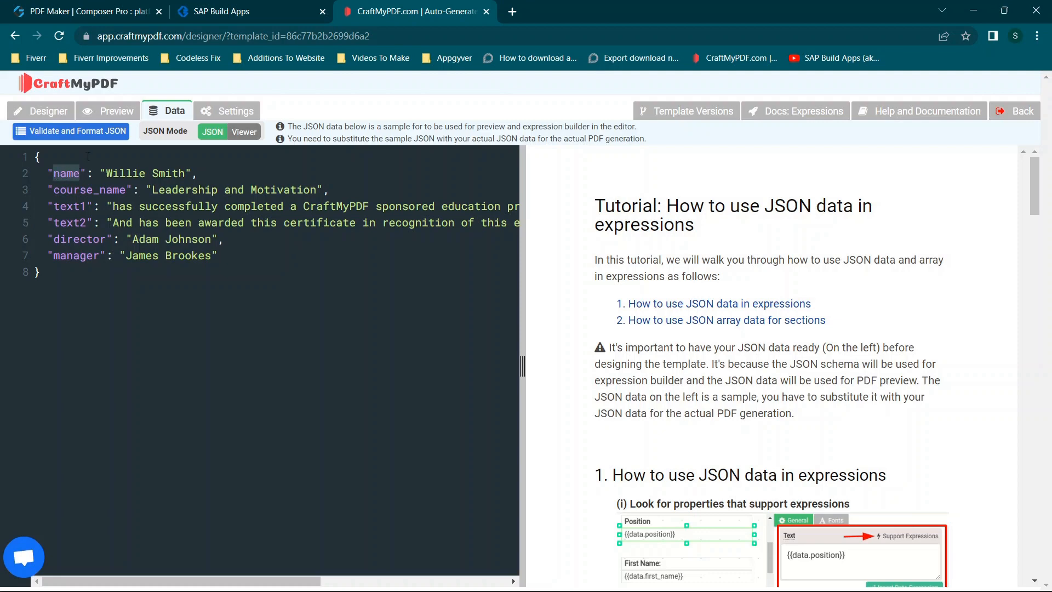
# - Check the certificate's placeholders, then rename the name key in the sample JSON data as skill1
pyautogui.click(55, 112)
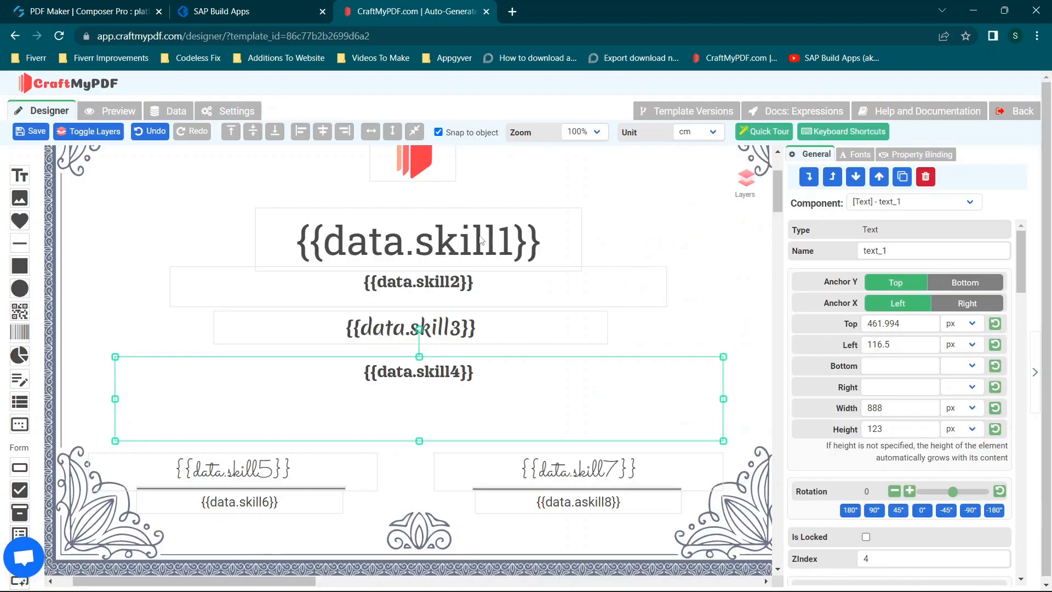
pyautogui.click(159, 111)
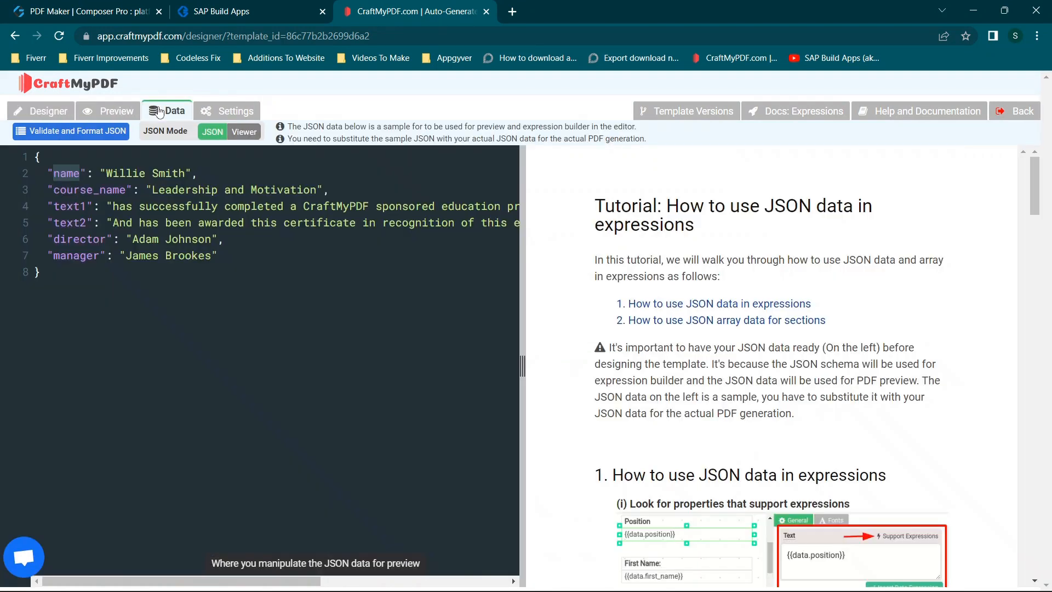
pyautogui.click(86, 173)
pyautogui.press('BackSpace')
pyautogui.press('BackSpace')
pyautogui.press('BackSpace')
pyautogui.press('BackSpace')
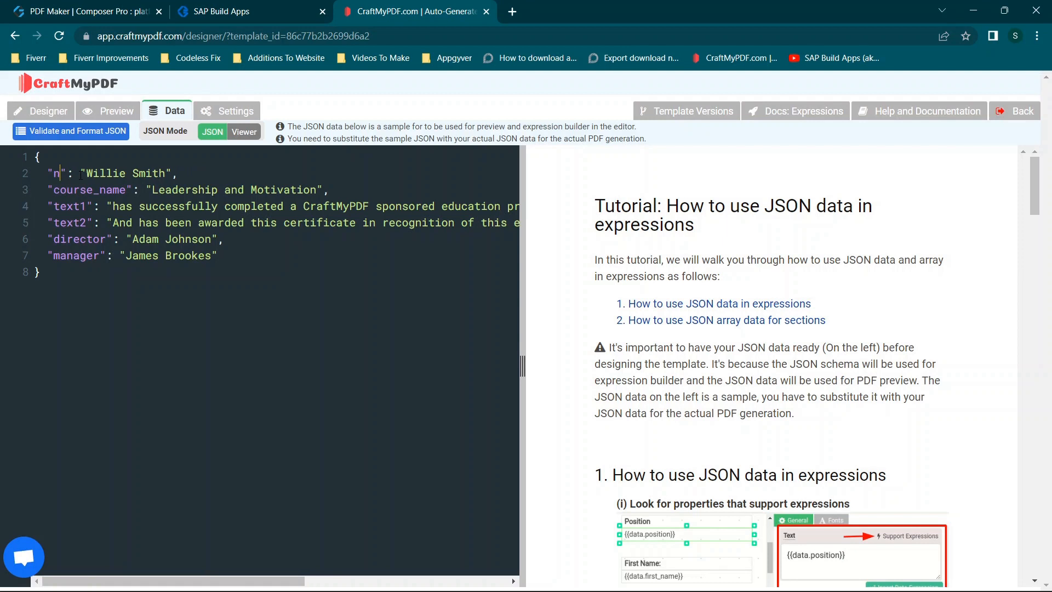
pyautogui.write('skill1')
# - Rename the course_name key in the sample JSON data as skill2
pyautogui.click(127, 189)
pyautogui.press('BackSpace')
pyautogui.press('BackSpace')
pyautogui.press('BackSpace')
pyautogui.press('BackSpace')
pyautogui.press('BackSpace')
pyautogui.press('BackSpace')
pyautogui.press('BackSpace')
pyautogui.press('BackSpace')
pyautogui.press('BackSpace')
pyautogui.press('BackSpace')
pyautogui.press('BackSpace')
pyautogui.write('skill2')
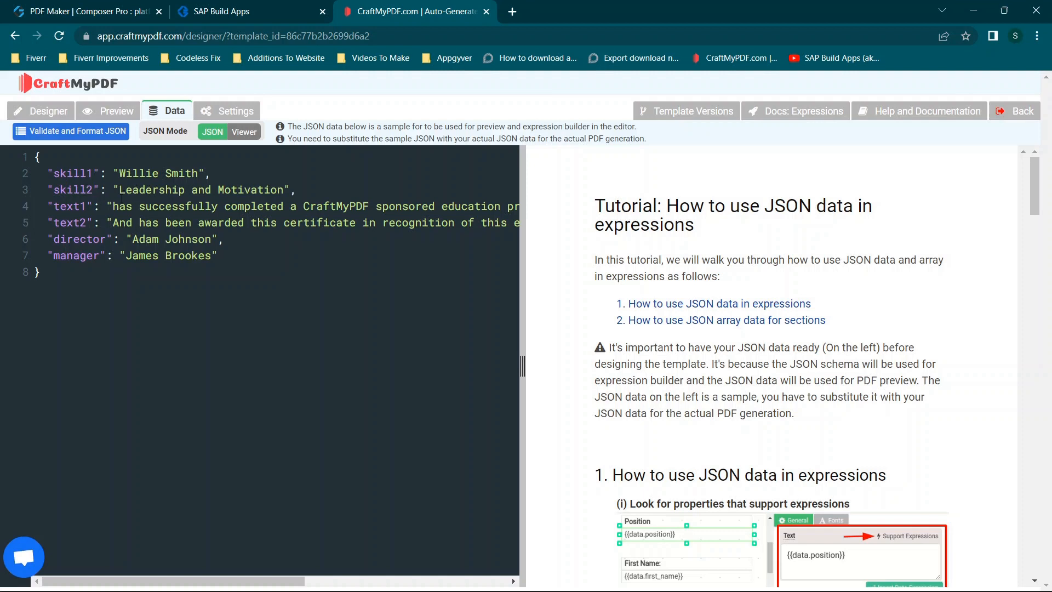
# - Rename the text1 and text2 keys in the sample JSON data as skill3 and skill4
pyautogui.moveTo(278, 189); pyautogui.dragTo(254, 187)
pyautogui.moveTo(88, 206); pyautogui.dragTo(57, 207)
pyautogui.write('skill3')
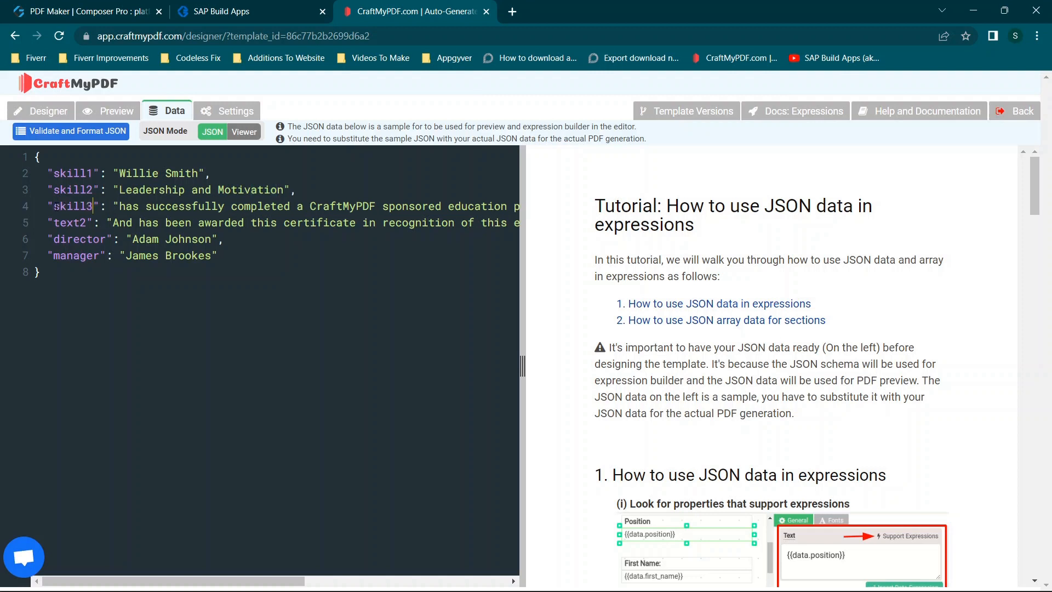
pyautogui.click(89, 221)
pyautogui.press('BackSpace')
pyautogui.press('BackSpace')
pyautogui.press('BackSpace')
pyautogui.press('BackSpace')
pyautogui.press('BackSpace')
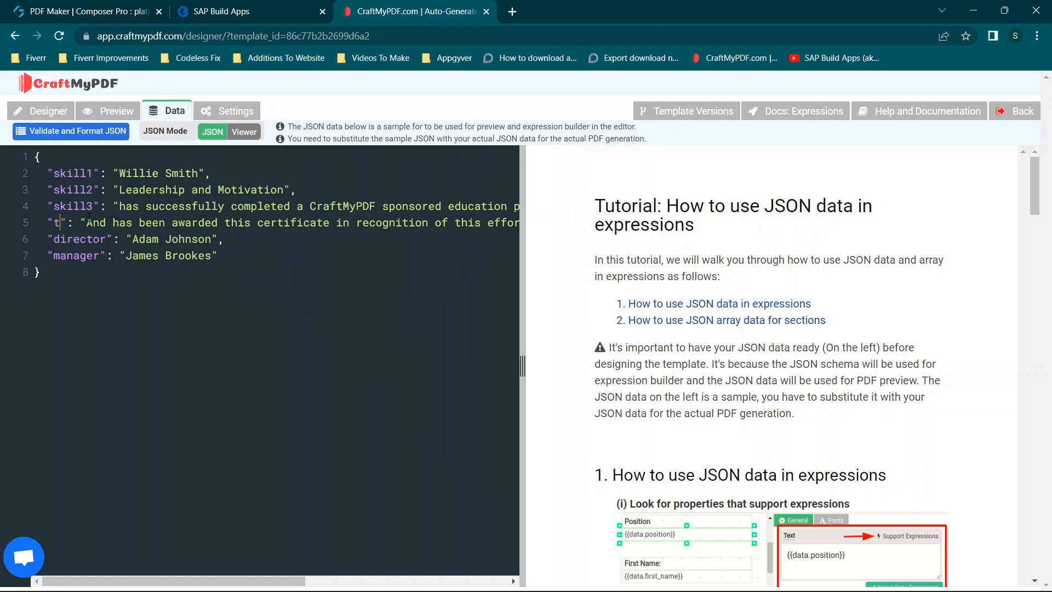
pyautogui.write('skill4')
# - Rename the director key in the sample JSON data as skill5
pyautogui.click(106, 239)
pyautogui.press('BackSpace')
pyautogui.press('BackSpace')
pyautogui.press('BackSpace')
pyautogui.press('BackSpace')
pyautogui.press('BackSpace')
pyautogui.press('BackSpace')
pyautogui.press('BackSpace')
pyautogui.press('BackSpace')
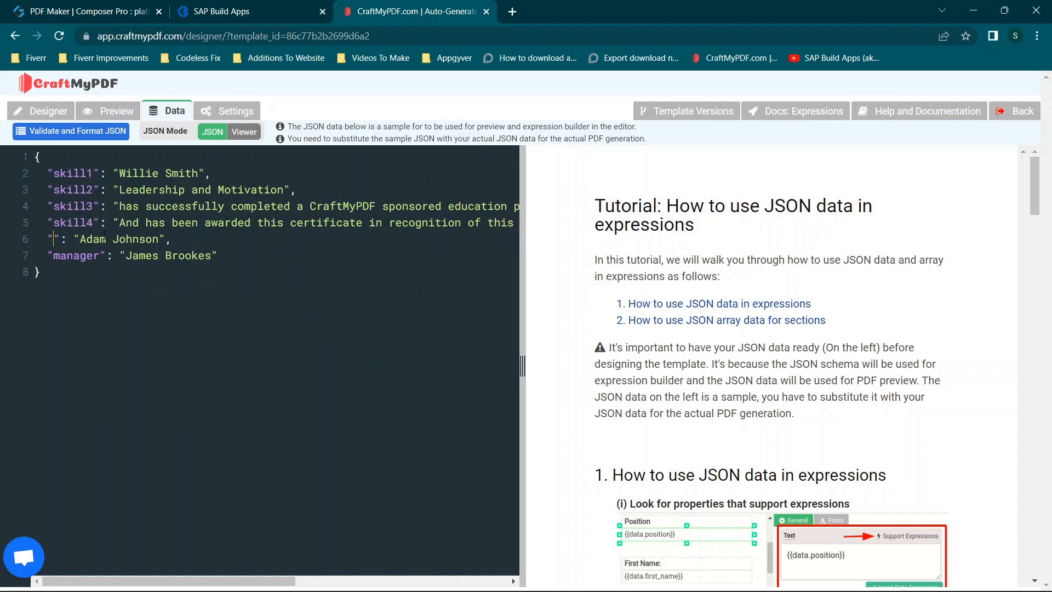
pyautogui.write('skill')
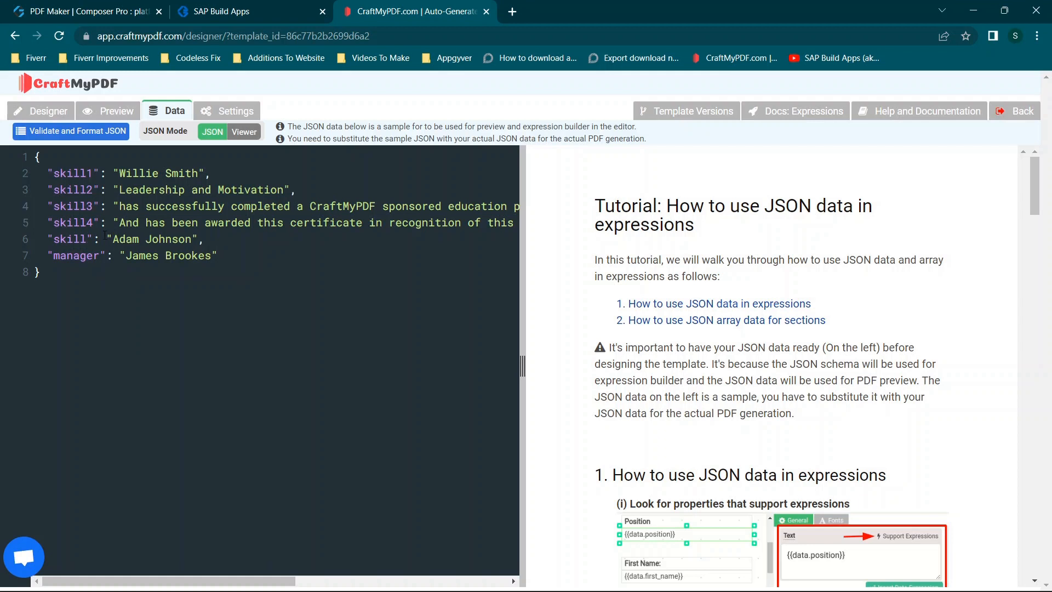
pyautogui.write('5')
# - Rename the manager key in the sample JSON data as skill6
pyautogui.click(98, 255)
pyautogui.press('BackSpace')
pyautogui.press('BackSpace')
pyautogui.press('BackSpace')
pyautogui.press('BackSpace')
pyautogui.press('BackSpace')
pyautogui.press('BackSpace')
pyautogui.press('BackSpace')
pyautogui.write('skill6')
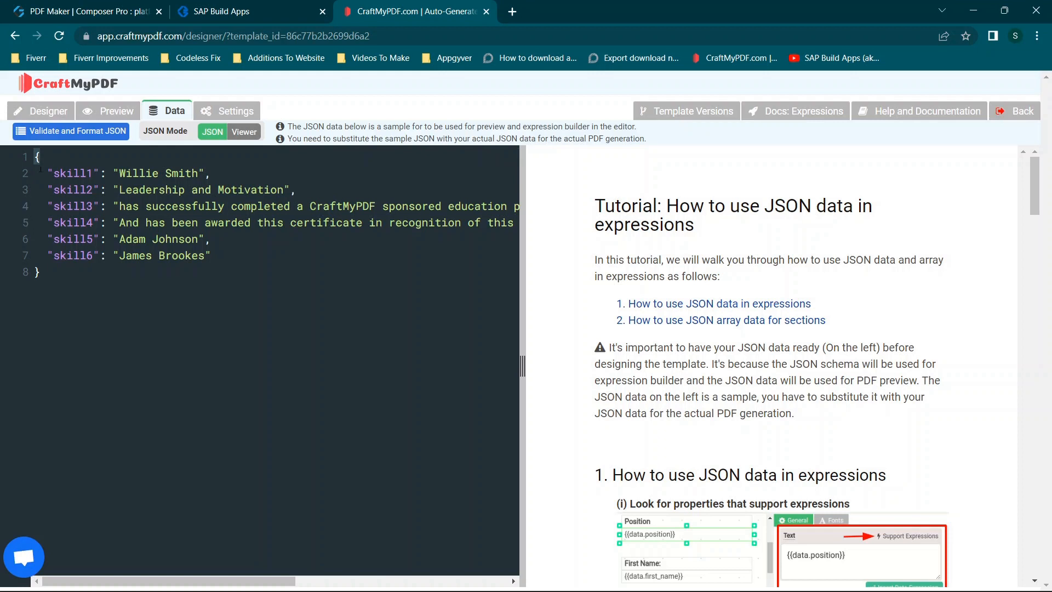
pyautogui.moveTo(33, 174); pyautogui.dragTo(49, 174)
pyautogui.moveTo(48, 175); pyautogui.dragTo(262, 175)
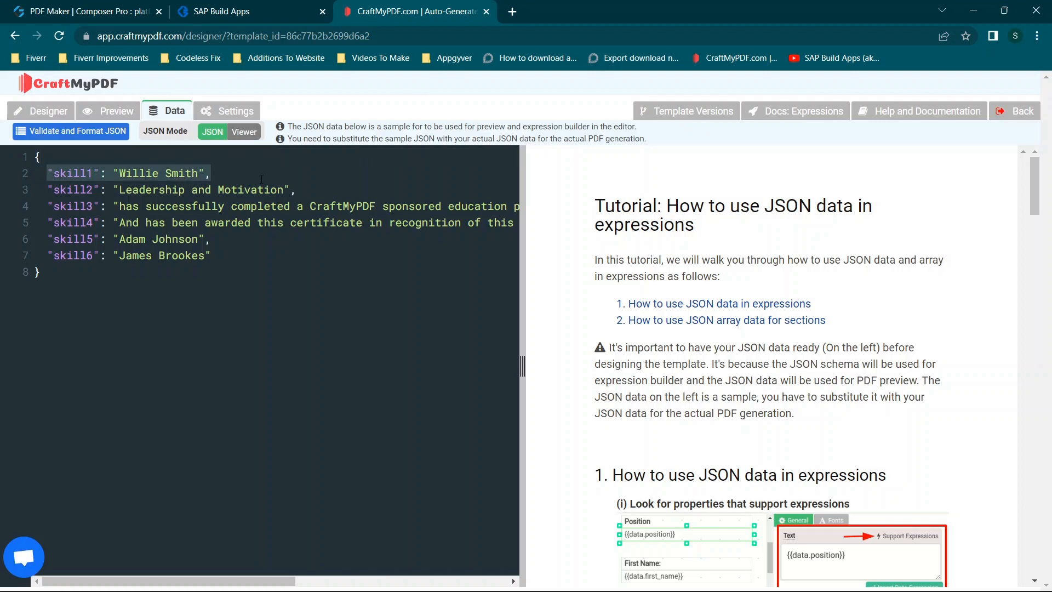
pyautogui.click(262, 179)
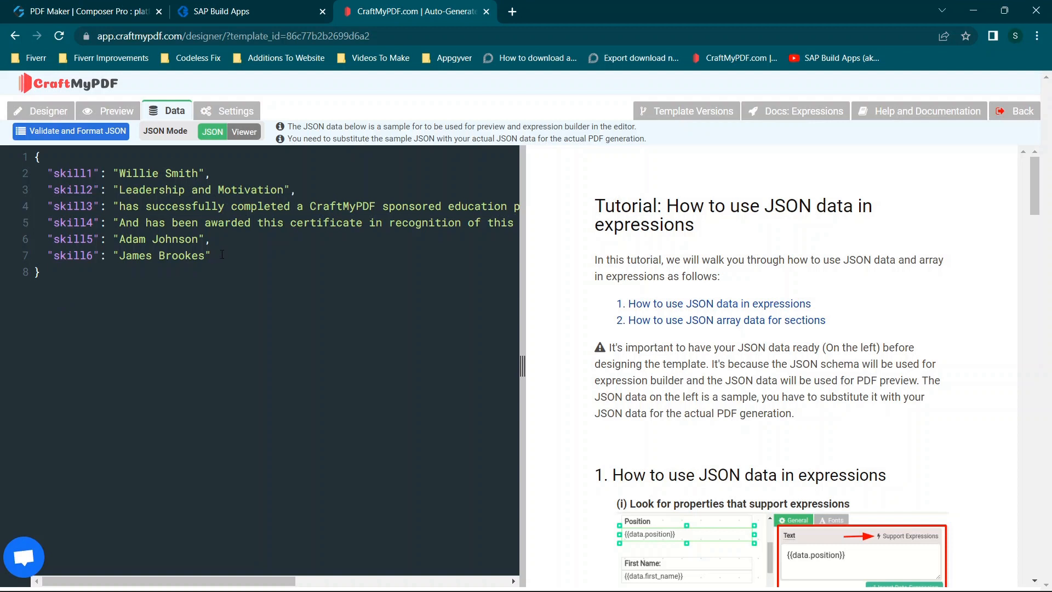
# - Add a comma after the skill6 entry and insert a copy of the skill5 and skill6 lines below it
pyautogui.moveTo(222, 255); pyautogui.dragTo(50, 236)
pyautogui.hotkey('ctrl', 'c')
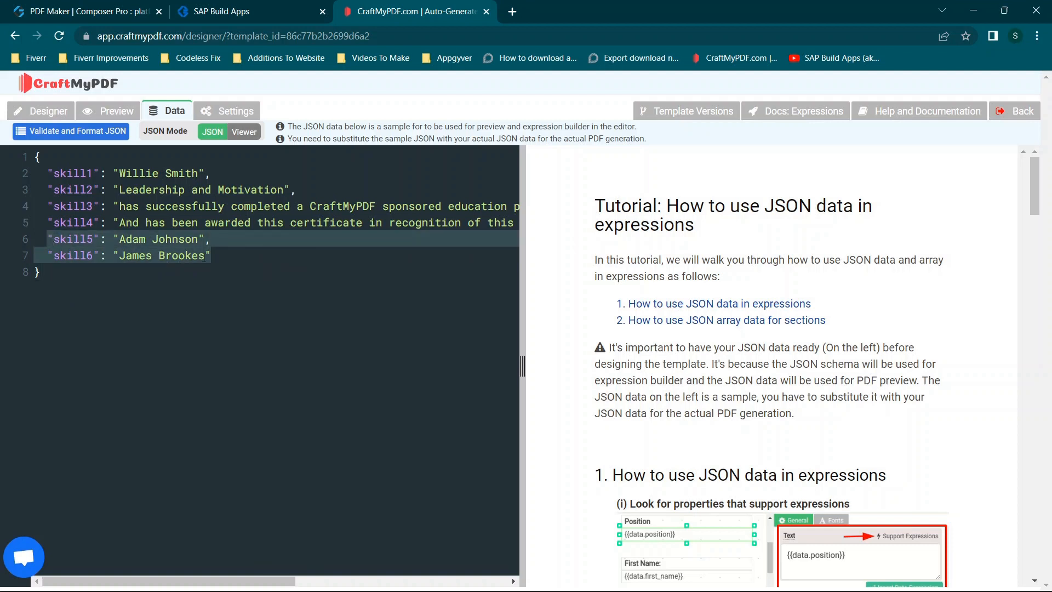
pyautogui.click(212, 255)
pyautogui.write(',')
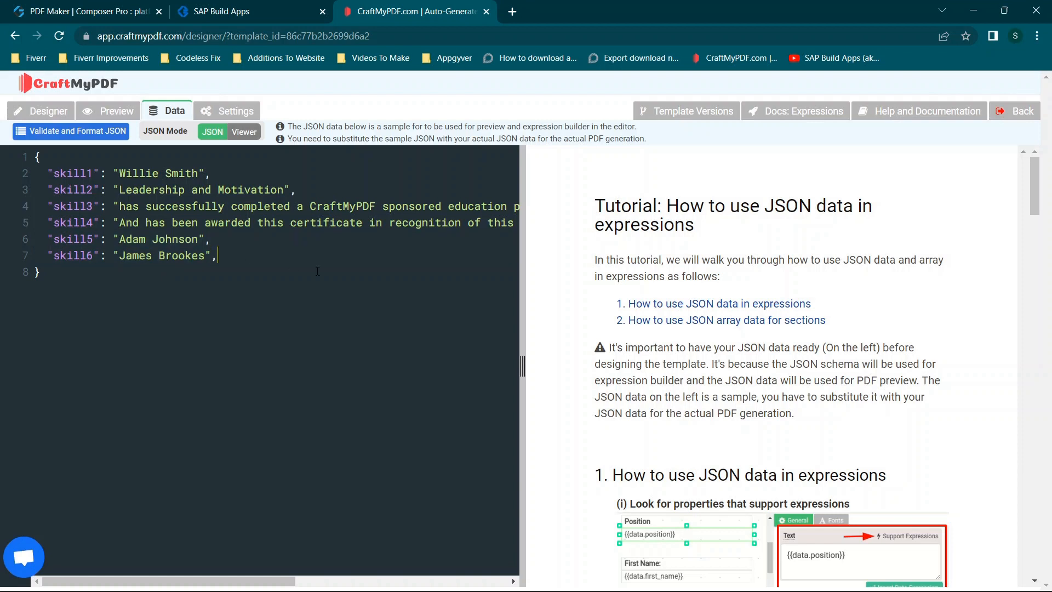
pyautogui.hotkey('ctrl', 'v')
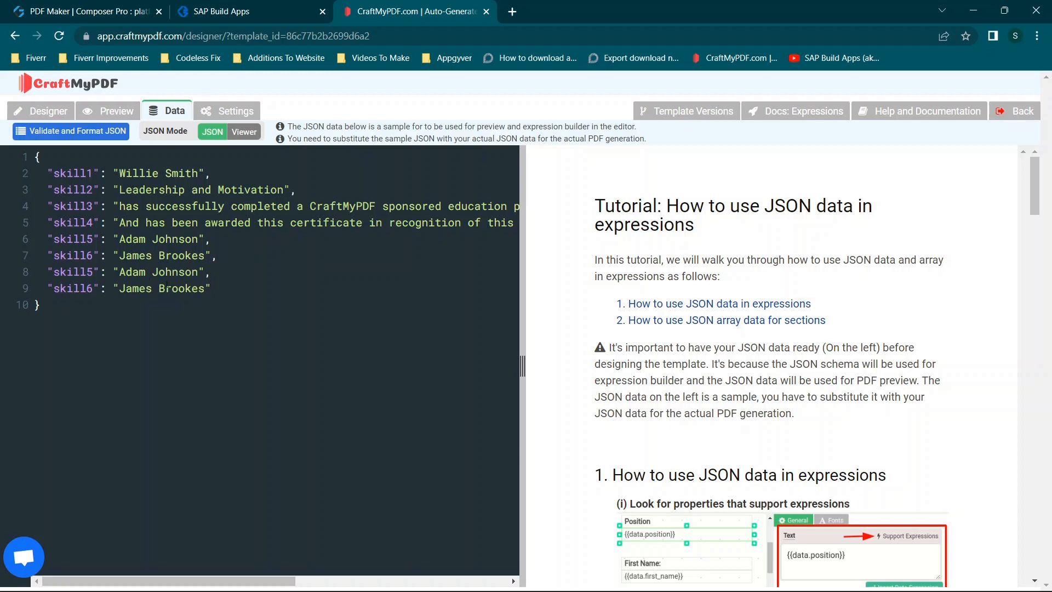
# - Rename the keys of the two duplicated JSON entries as skill7 and skill8
pyautogui.click(91, 275)
pyautogui.press('BackSpace')
pyautogui.write('7')
pyautogui.moveTo(7, 298)
pyautogui.press('BackSpace')
pyautogui.press('BackSpace')
pyautogui.write('8')
# - Copy the appVars.skill1 formula from the Skill 1 input field's value binding in SAP Build Apps, then return to the CraftMyPDF template data
pyautogui.click(239, 11)
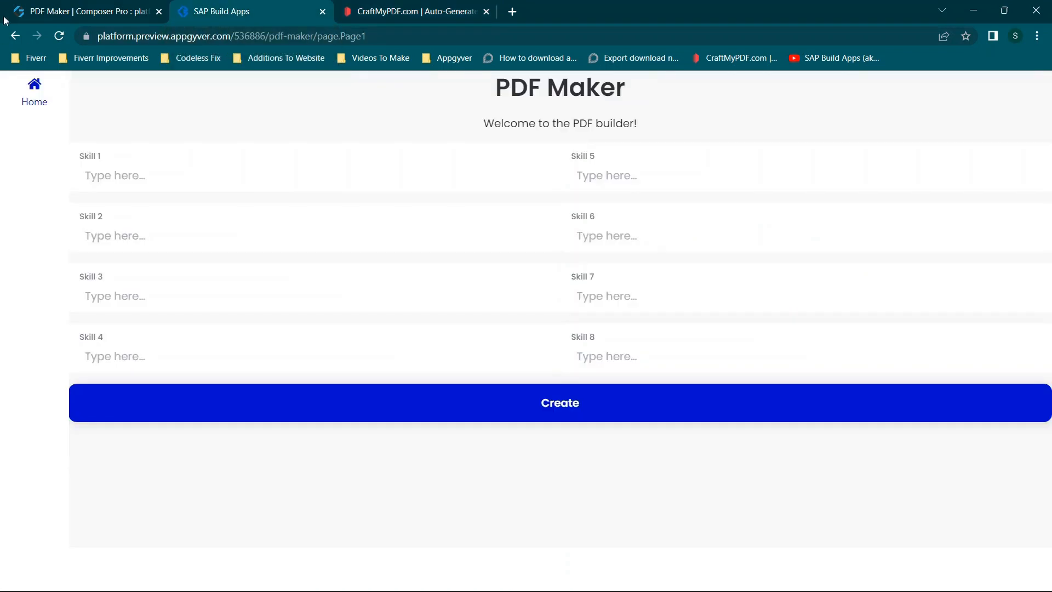
pyautogui.click(74, 7)
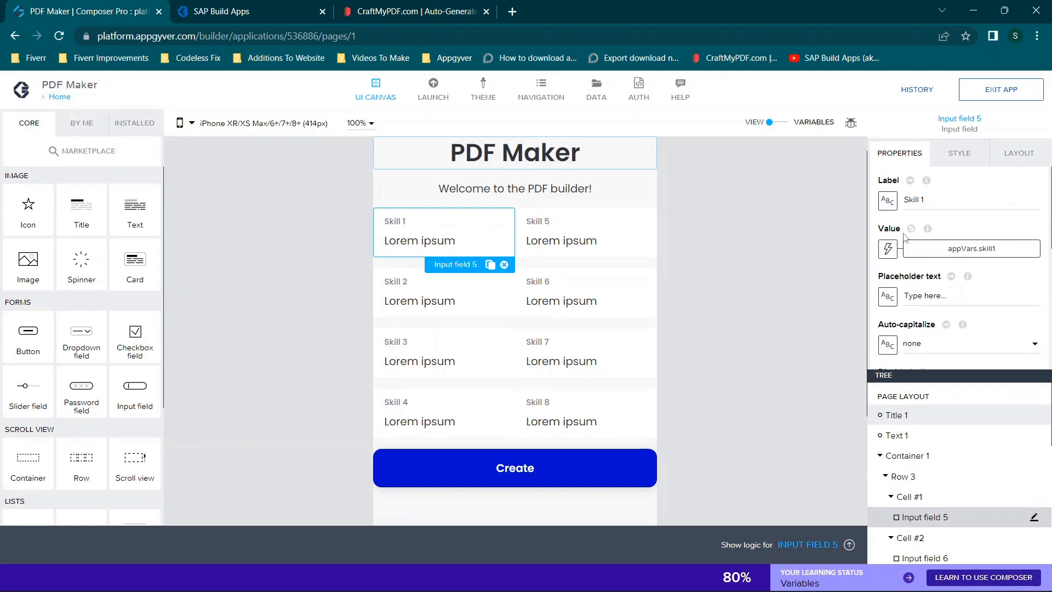
pyautogui.click(890, 248)
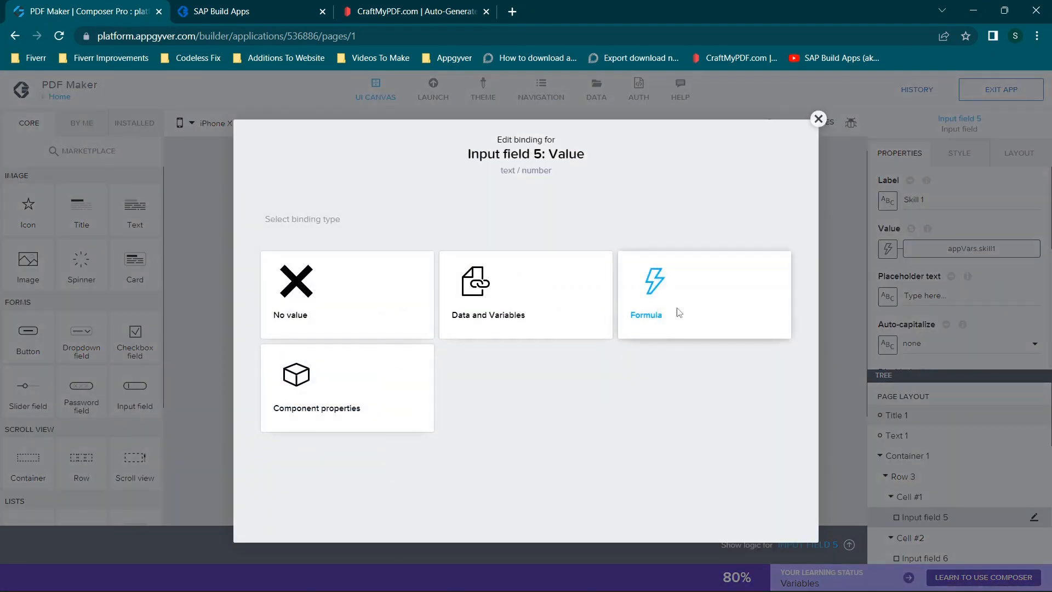
pyautogui.click(678, 313)
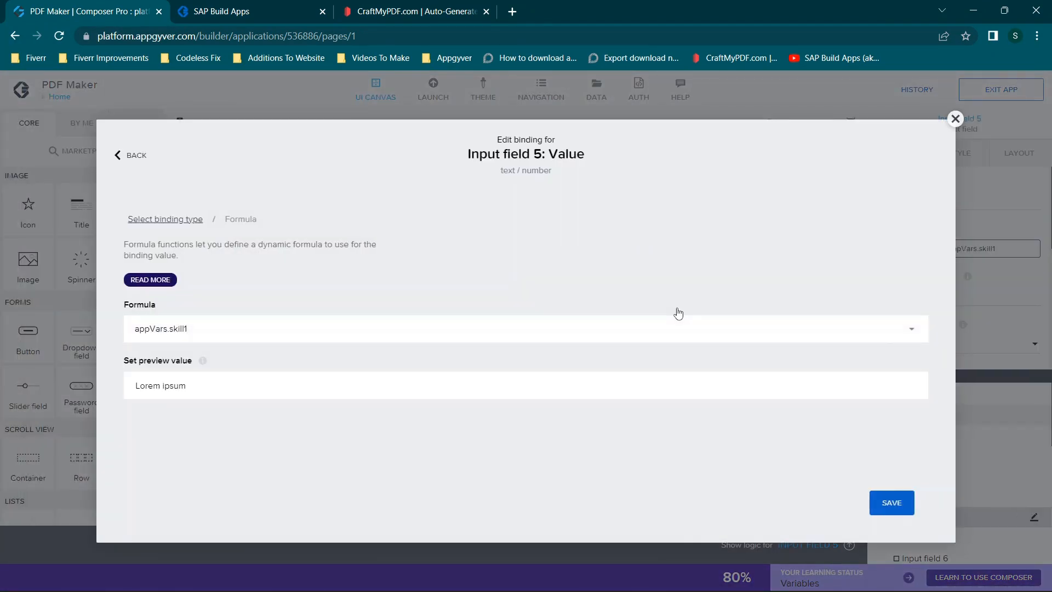
pyautogui.click(294, 334)
pyautogui.hotkey('ctrl', 'c')
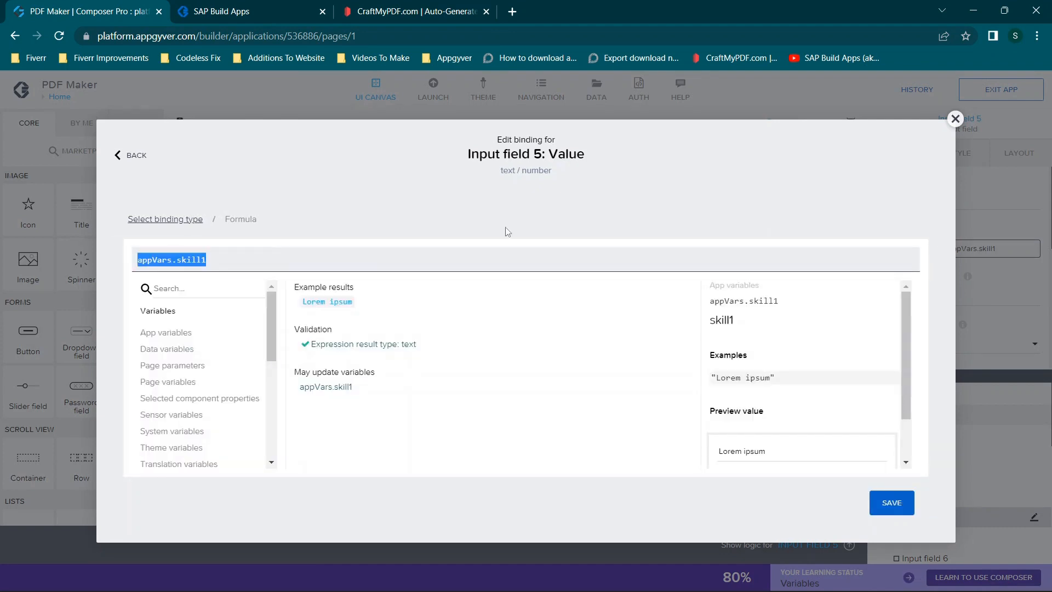
pyautogui.click(955, 123)
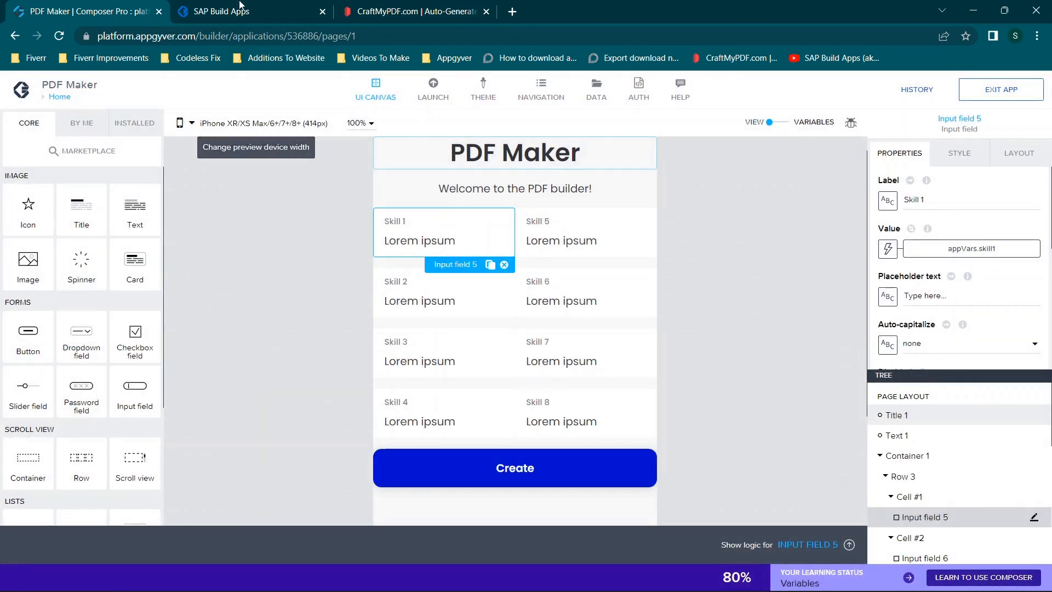
pyautogui.click(307, 8)
pyautogui.click(423, 5)
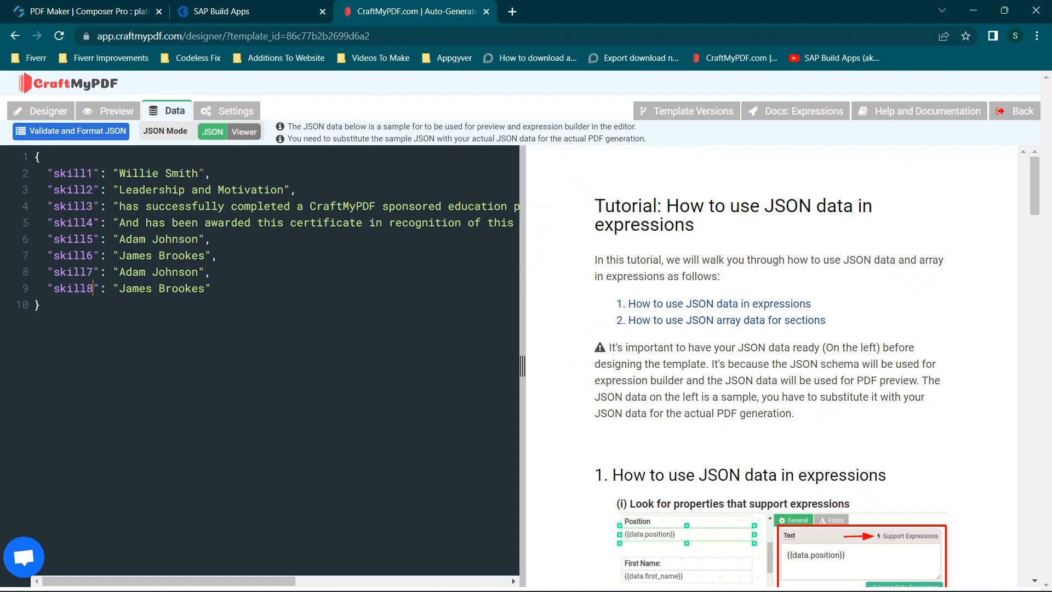
# - Replace the skill1 and skill2 values in the sample JSON with appVars.skill1 and appVars.skill2
pyautogui.moveTo(199, 171); pyautogui.dragTo(122, 174)
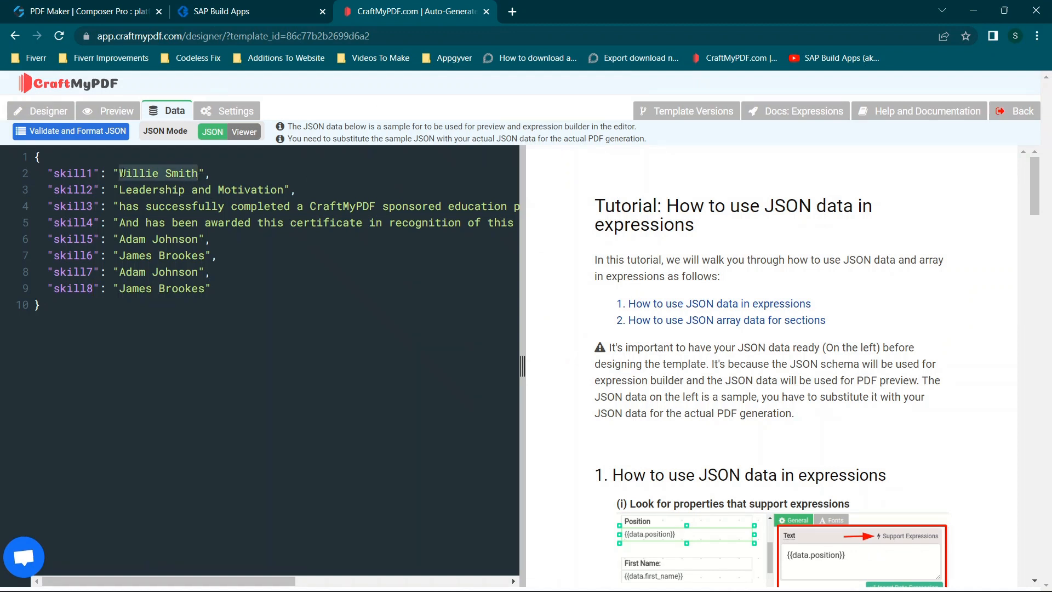
pyautogui.hotkey('ctrl', 'v')
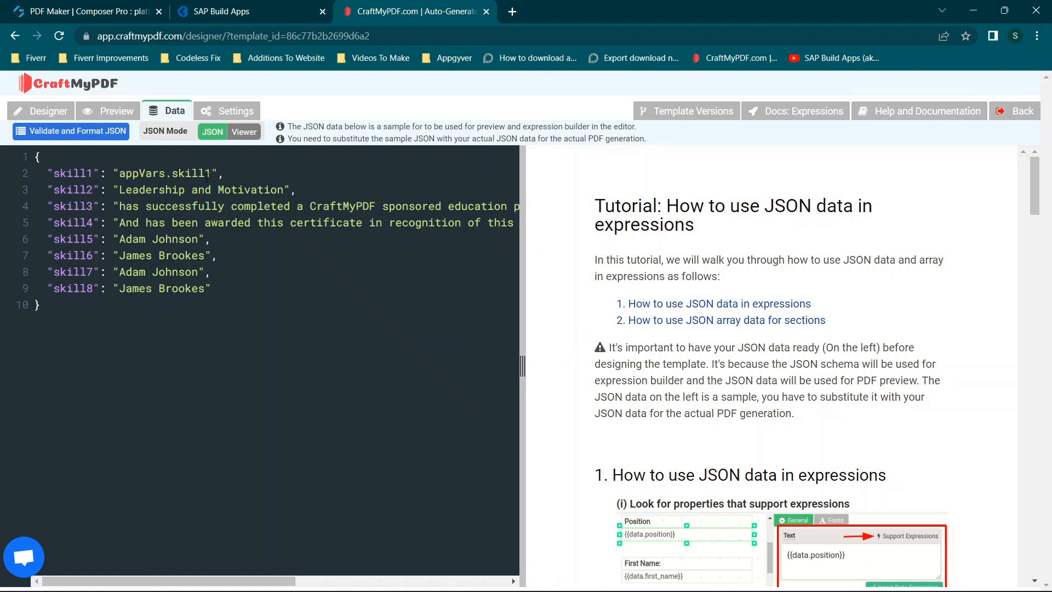
pyautogui.moveTo(285, 185); pyautogui.dragTo(120, 188)
pyautogui.hotkey('ctrl', 'v')
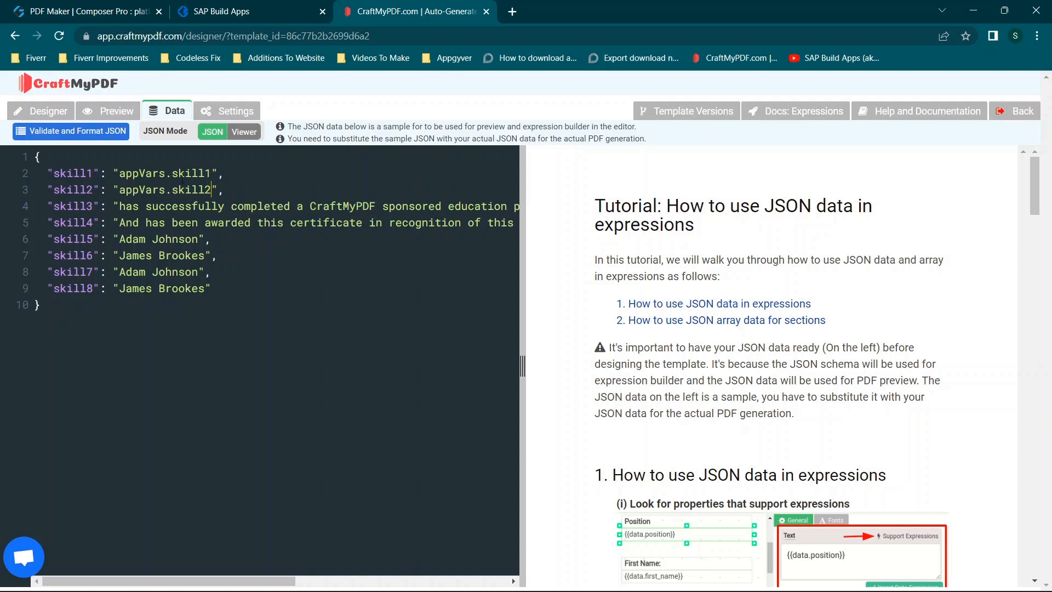
# - Replace the skill3 and skill4 values in the sample JSON with appVars.skill3 and appVars.skill4
pyautogui.moveTo(121, 206); pyautogui.dragTo(497, 208)
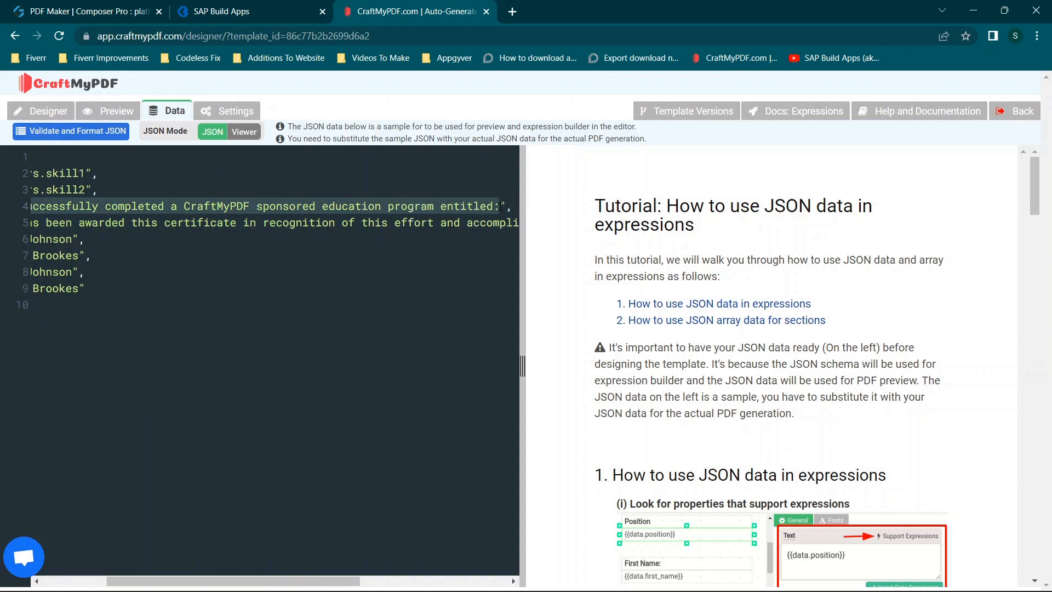
pyautogui.hotkey('ctrl', 'v')
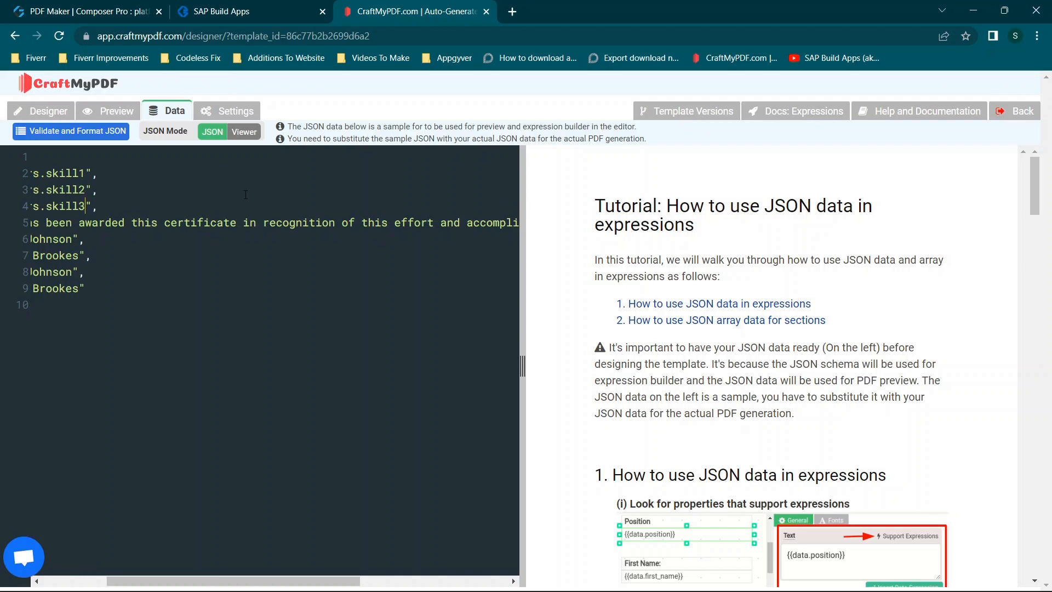
pyautogui.hscroll(-2, 99, 236)
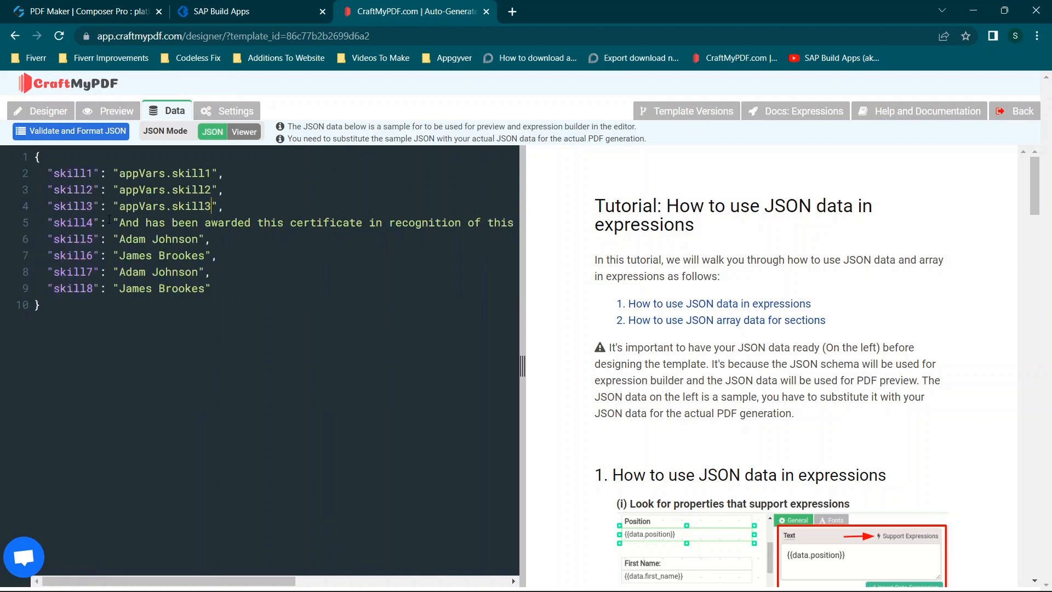
pyautogui.moveTo(120, 222); pyautogui.dragTo(504, 225)
pyautogui.press('BackSpace')
pyautogui.hotkey('ctrl', 'v')
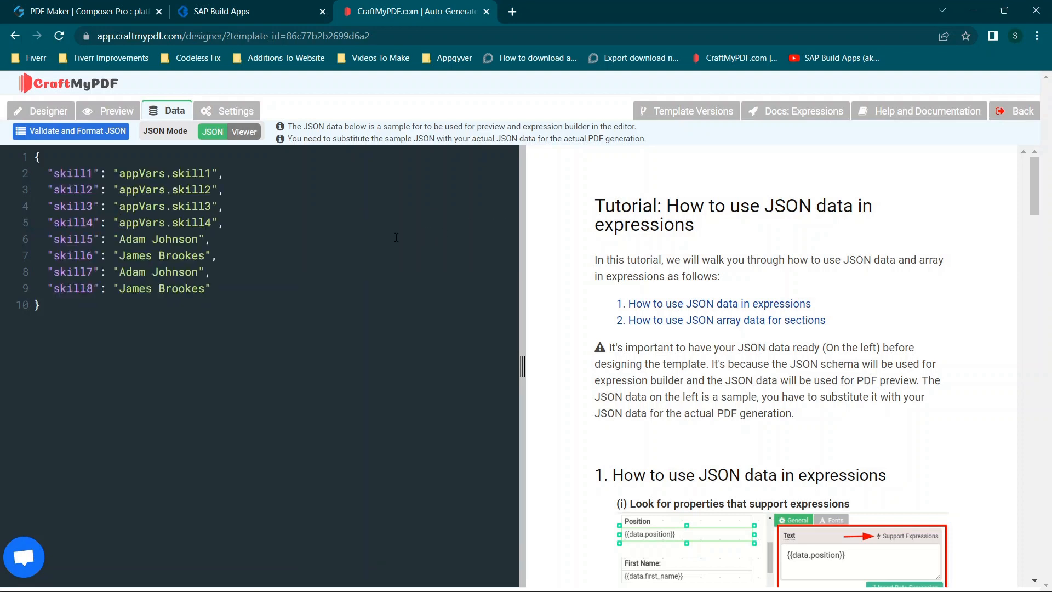
# - Replace the skill5 and skill6 values in the sample JSON with appVars.skill5 and appVars.skill6
pyautogui.moveTo(201, 240); pyautogui.dragTo(135, 243)
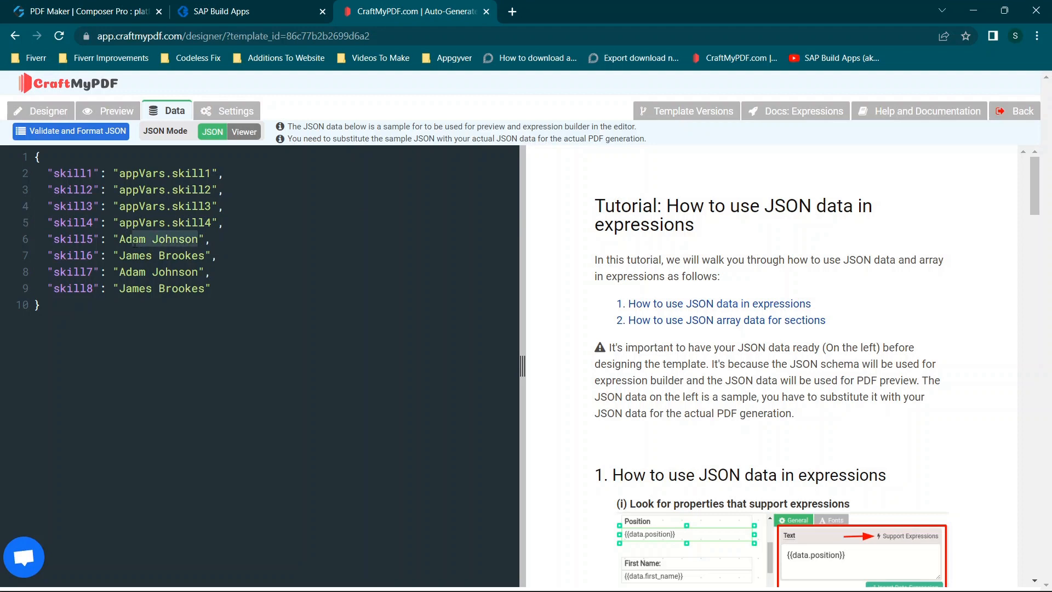
pyautogui.hotkey('ctrl', 'v')
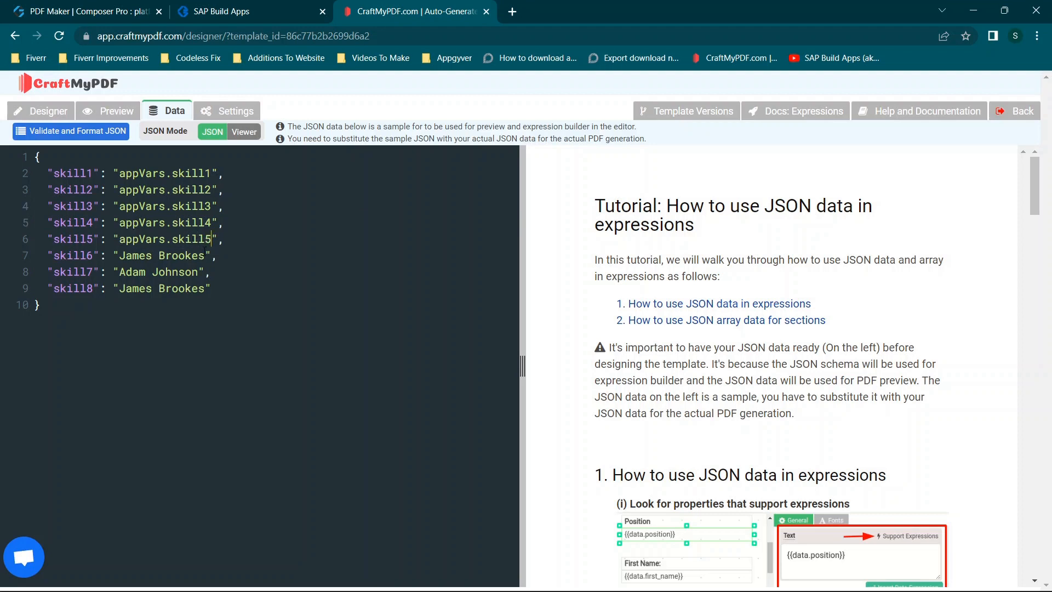
pyautogui.moveTo(205, 253); pyautogui.dragTo(133, 256)
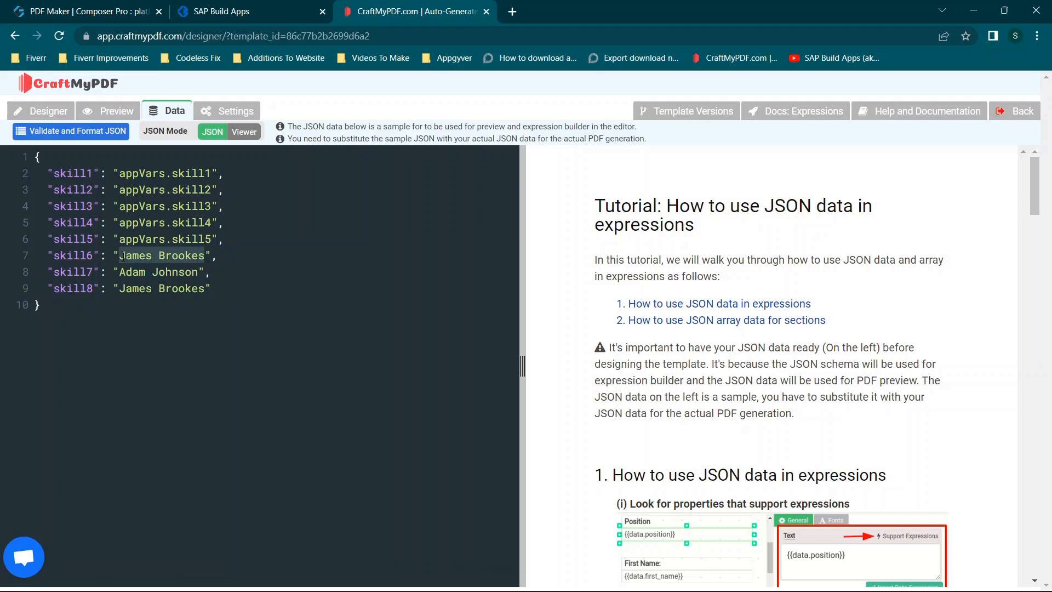
pyautogui.hotkey('ctrl', 'v')
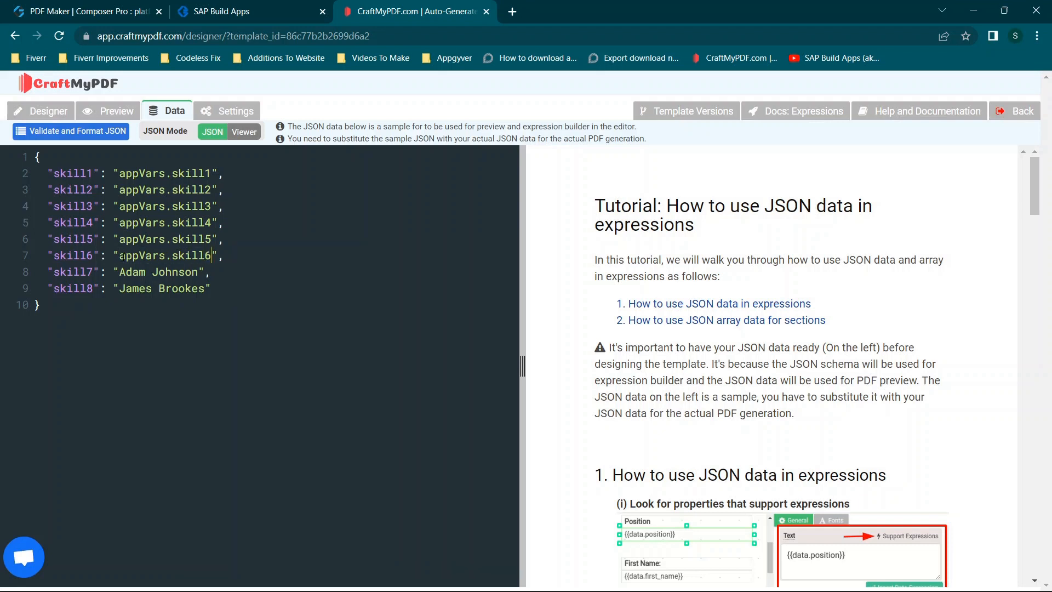
# - Replace the skill7 and skill8 values in the sample JSON with appVars.skill7 and appVars.skill8, then return to the template layout
pyautogui.moveTo(199, 272); pyautogui.dragTo(120, 272)
pyautogui.write('appVars.skill1')
pyautogui.press('BackSpace')
pyautogui.press('BackSpace')
pyautogui.press('BackSpace')
pyautogui.press('BackSpace')
pyautogui.press('BackSpace')
pyautogui.press('BackSpace')
pyautogui.press('BackSpace')
pyautogui.press('BackSpace')
pyautogui.press('BackSpace')
pyautogui.press('BackSpace')
pyautogui.press('BackSpace')
pyautogui.press('BackSpace')
pyautogui.press('BackSpace')
pyautogui.write('appVars.skill1')
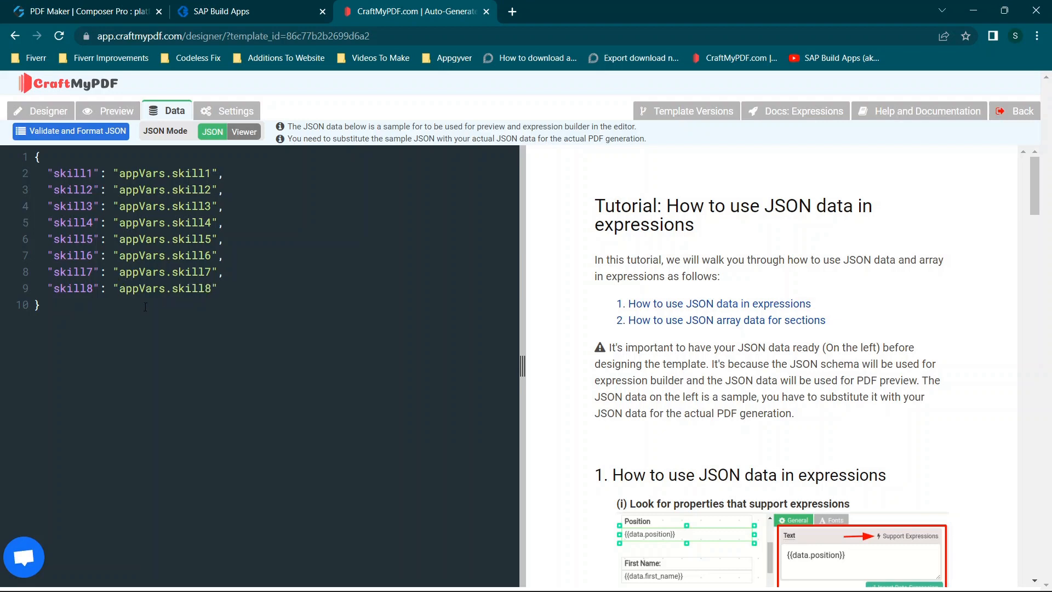
pyautogui.click(41, 110)
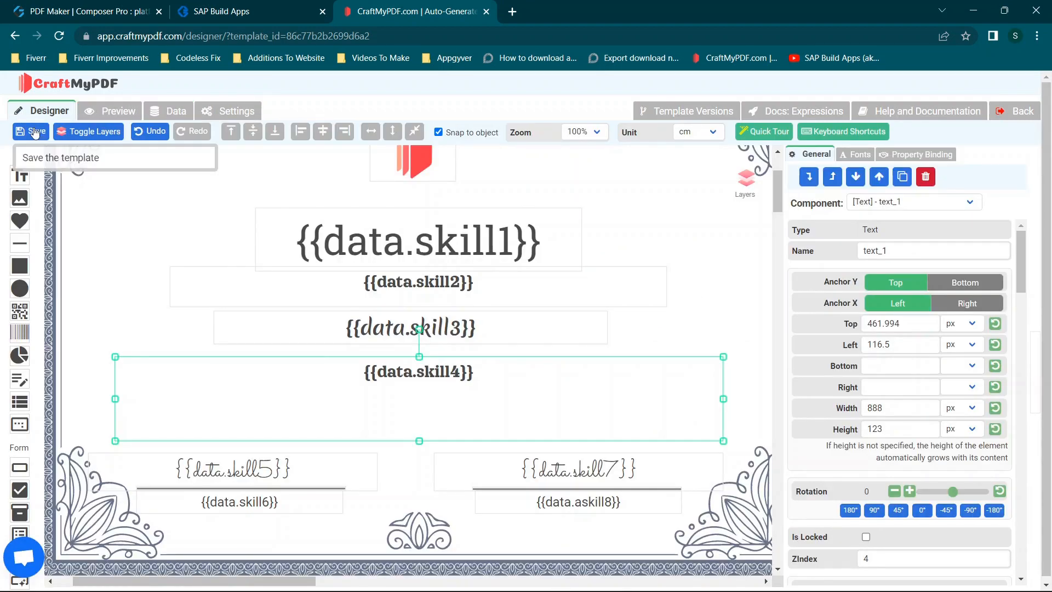
# - Save the certificate template, then validate and format its sample JSON data
pyautogui.click(31, 131)
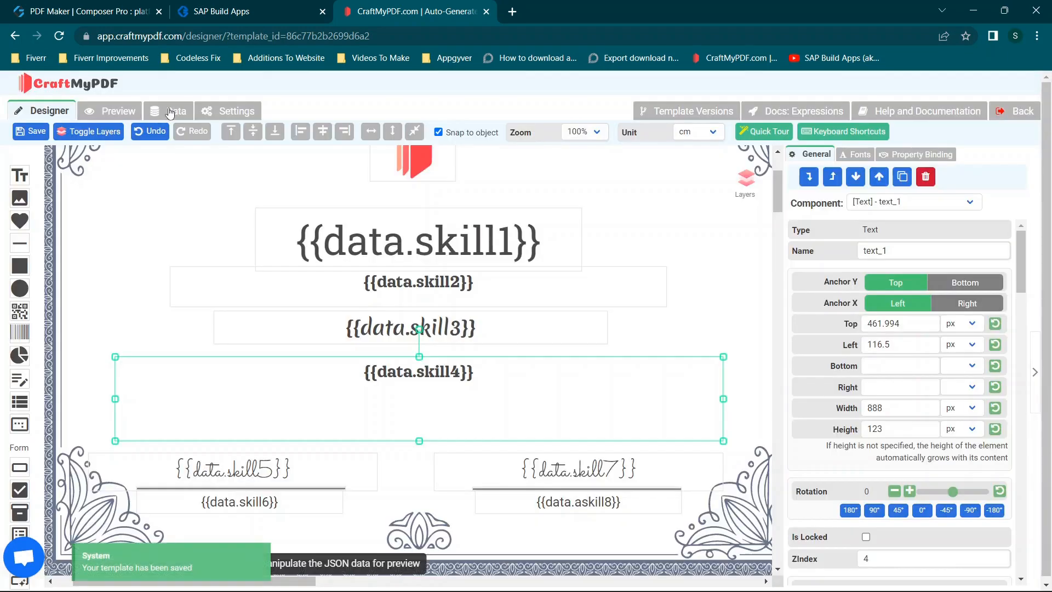
pyautogui.click(169, 112)
pyautogui.moveTo(48, 303); pyautogui.dragTo(1, 158)
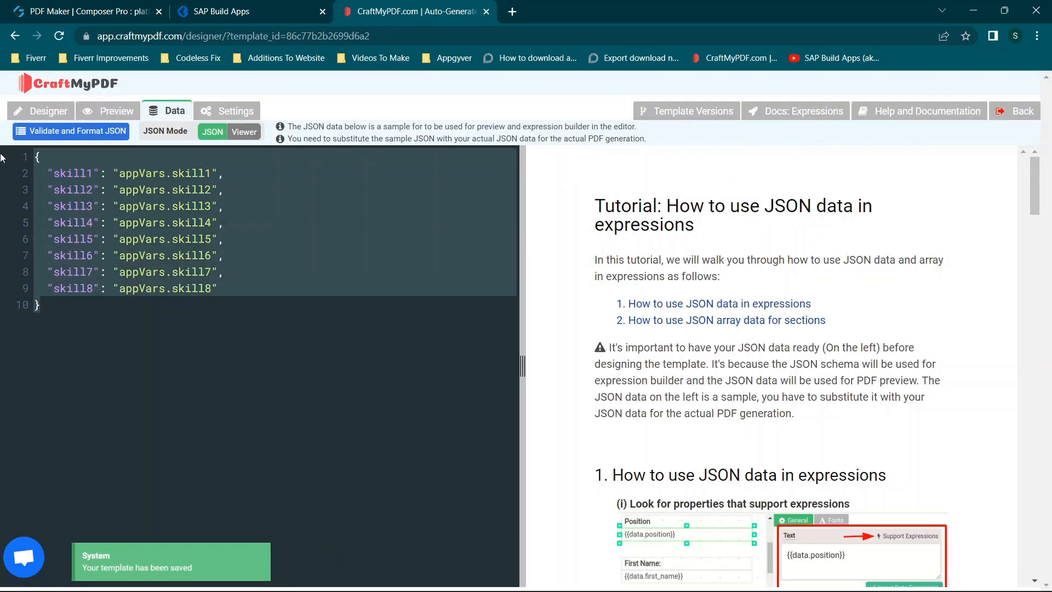
pyautogui.click(96, 239)
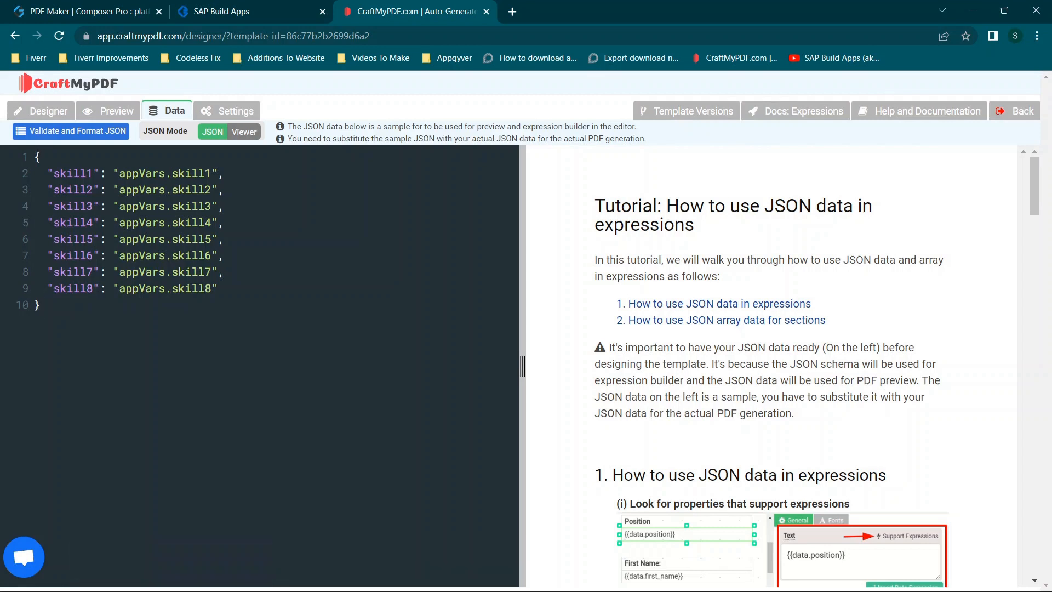
pyautogui.moveTo(34, 171); pyautogui.dragTo(271, 294)
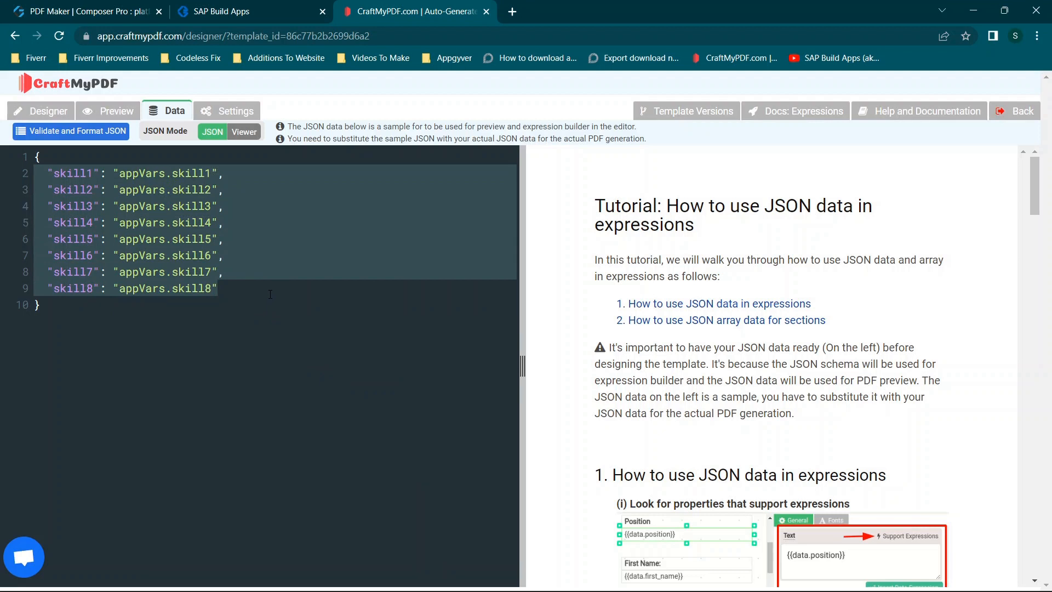
pyautogui.click(184, 239)
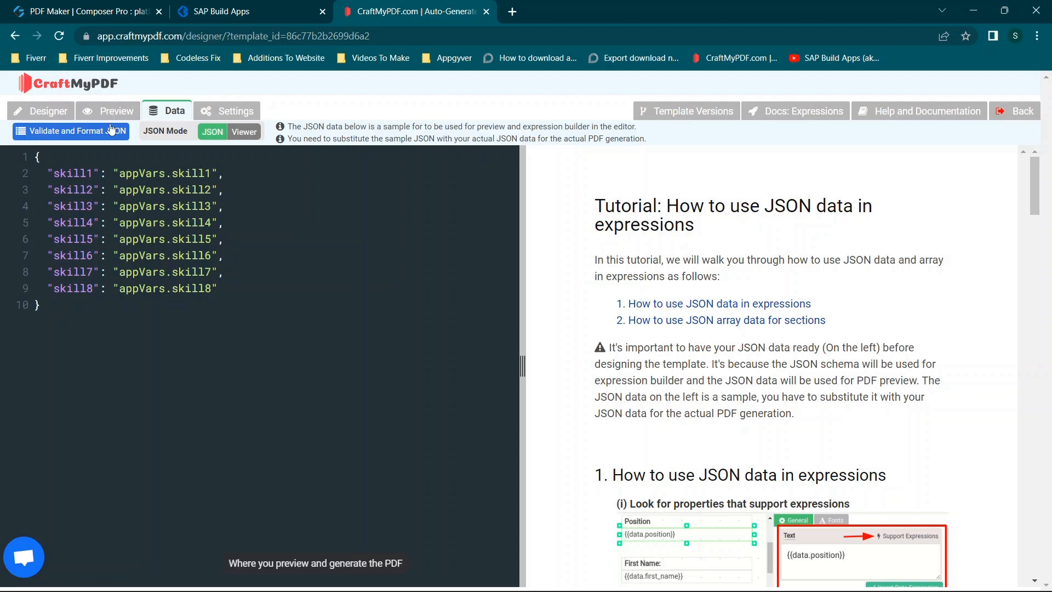
pyautogui.click(84, 136)
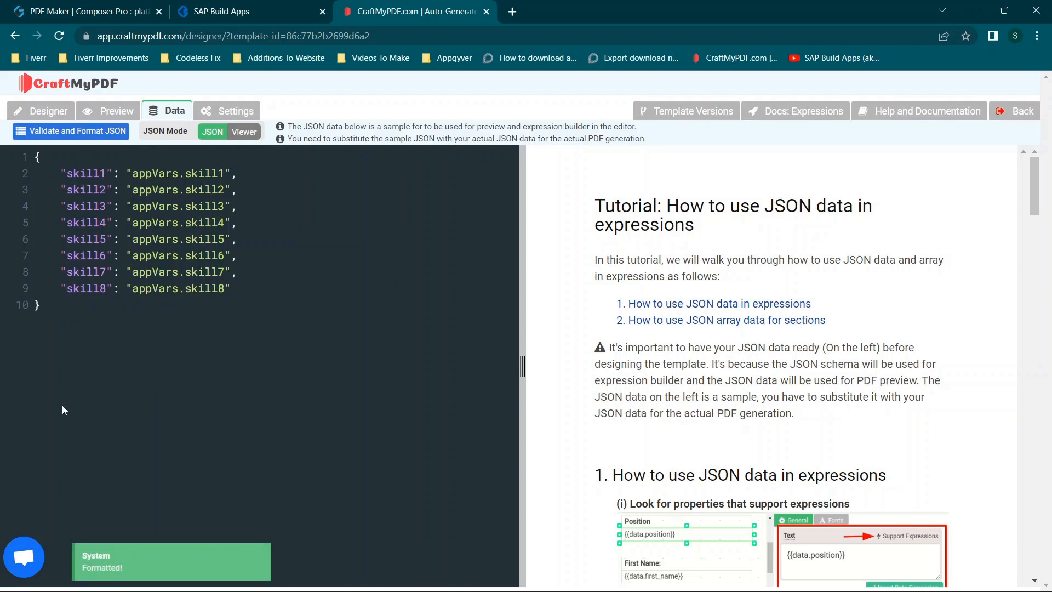
pyautogui.moveTo(40, 177); pyautogui.dragTo(51, 175)
pyautogui.click(80, 173)
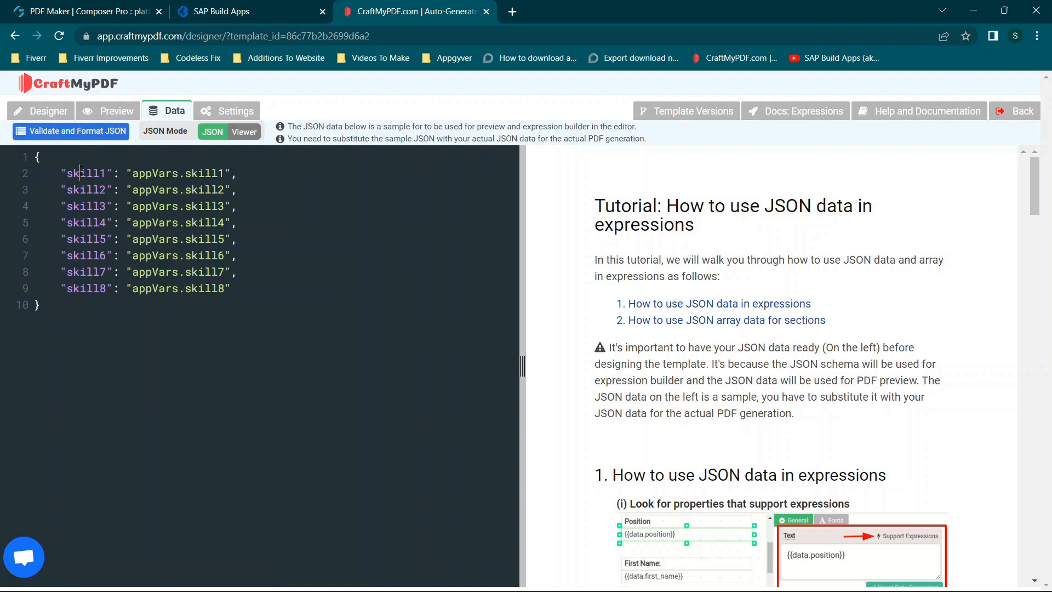
# - Preview the certificate with the sample data and check how each of the eight skill placeholders renders
pyautogui.click(100, 113)
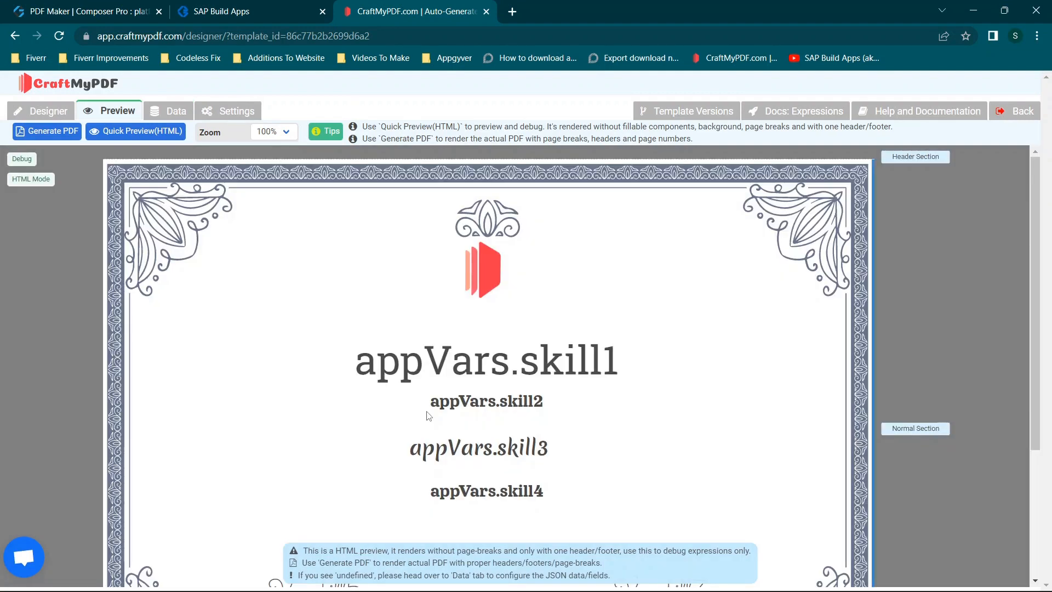
pyautogui.scroll(-2, 519, 336)
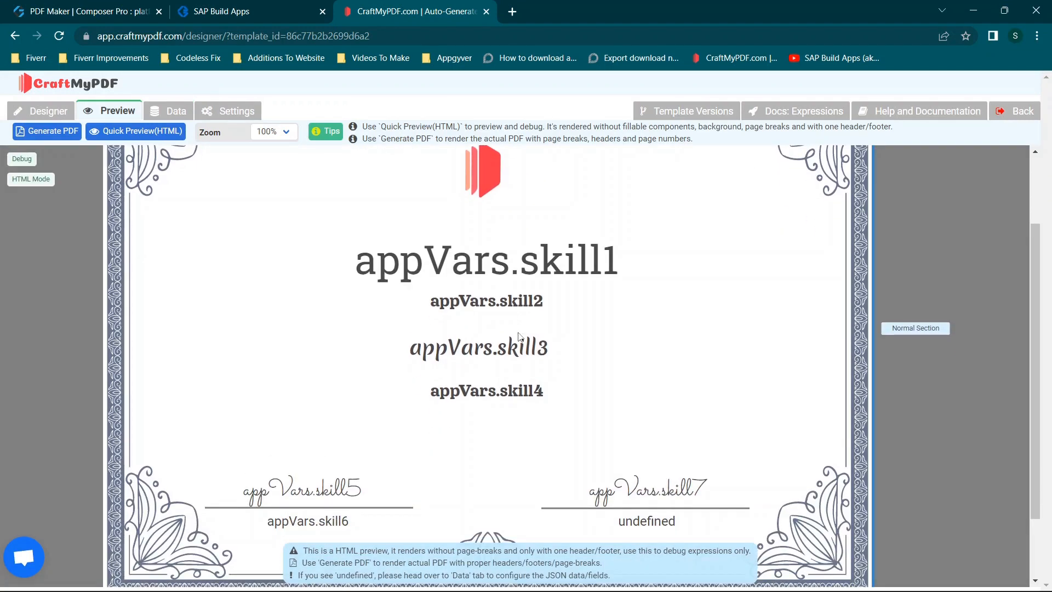
pyautogui.scroll(-1, 534, 279)
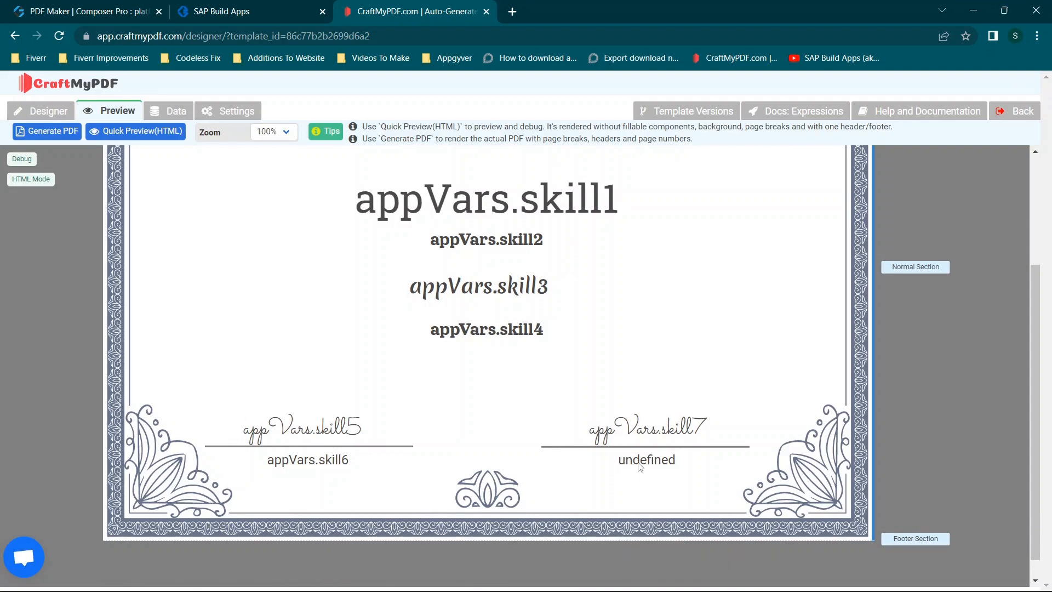
pyautogui.scroll(3, 270, 404)
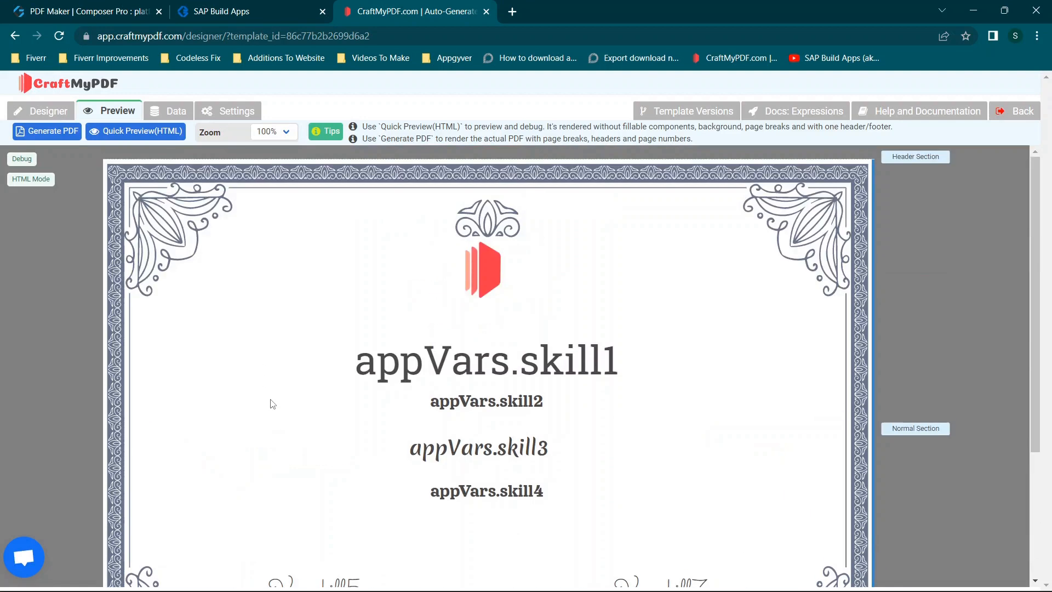
# - Correct the misspelled {{data.askill8}} placeholder to {{data.skill8}} in the template layout and save the template
pyautogui.click(23, 110)
pyautogui.scroll(-1, 665, 362)
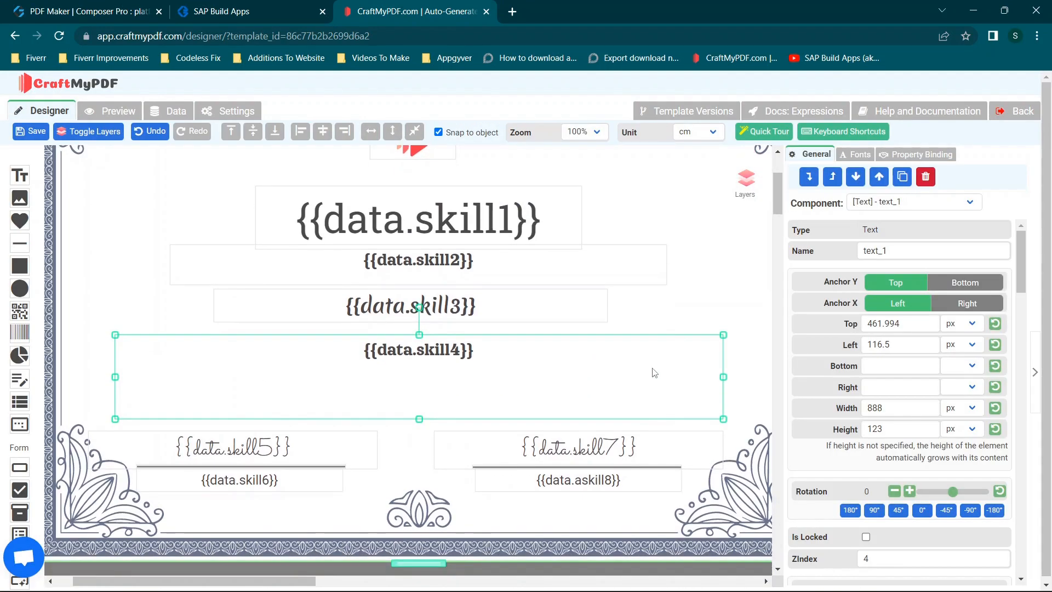
pyautogui.click(589, 486)
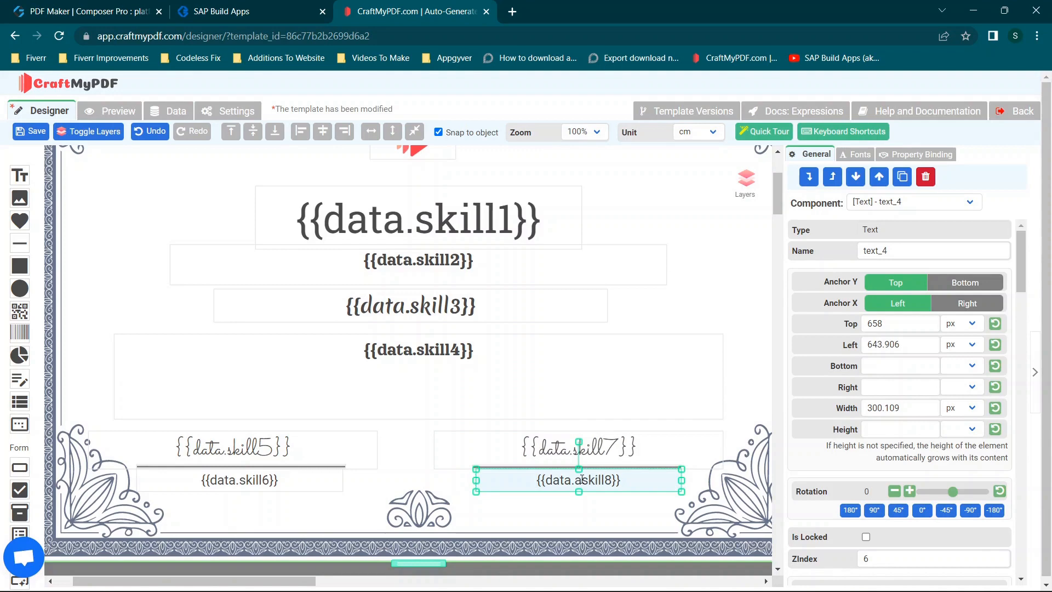
pyautogui.press('BackSpace')
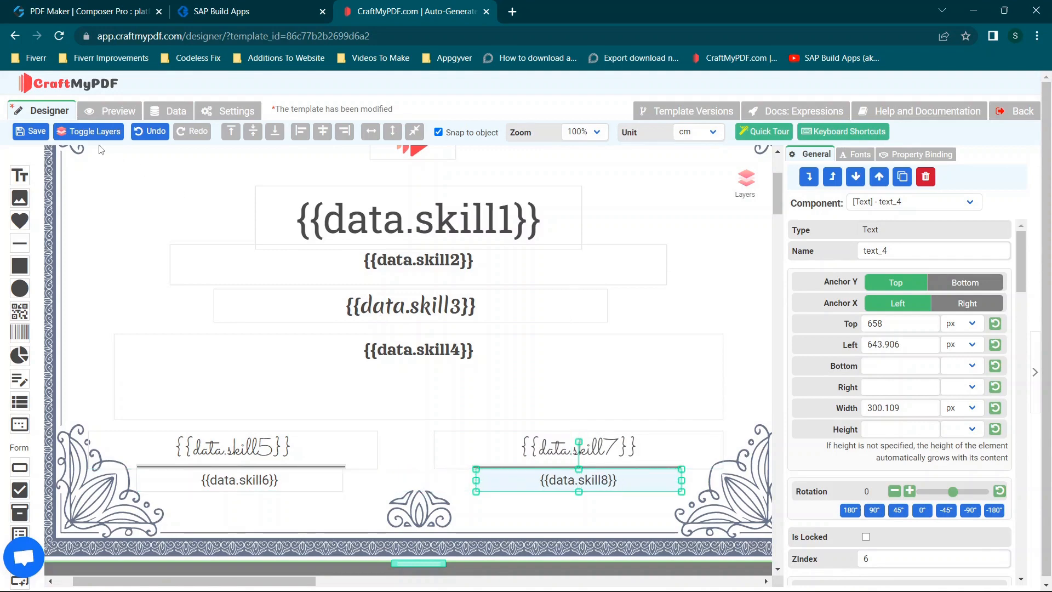
pyautogui.click(33, 132)
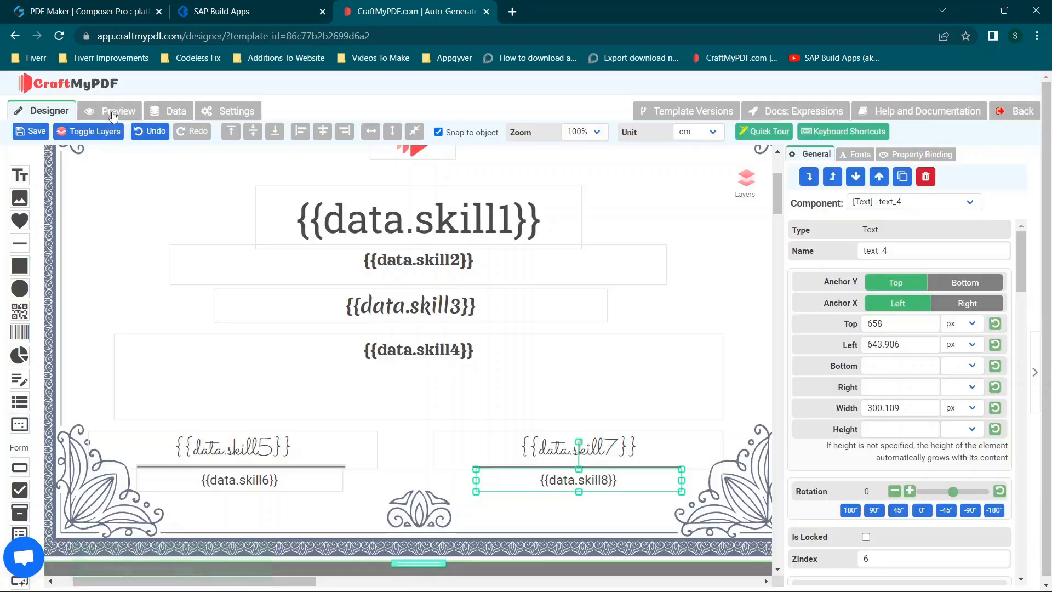
# - Preview the corrected certificate again to check the skill8 field, then return to the sample JSON data
pyautogui.click(113, 113)
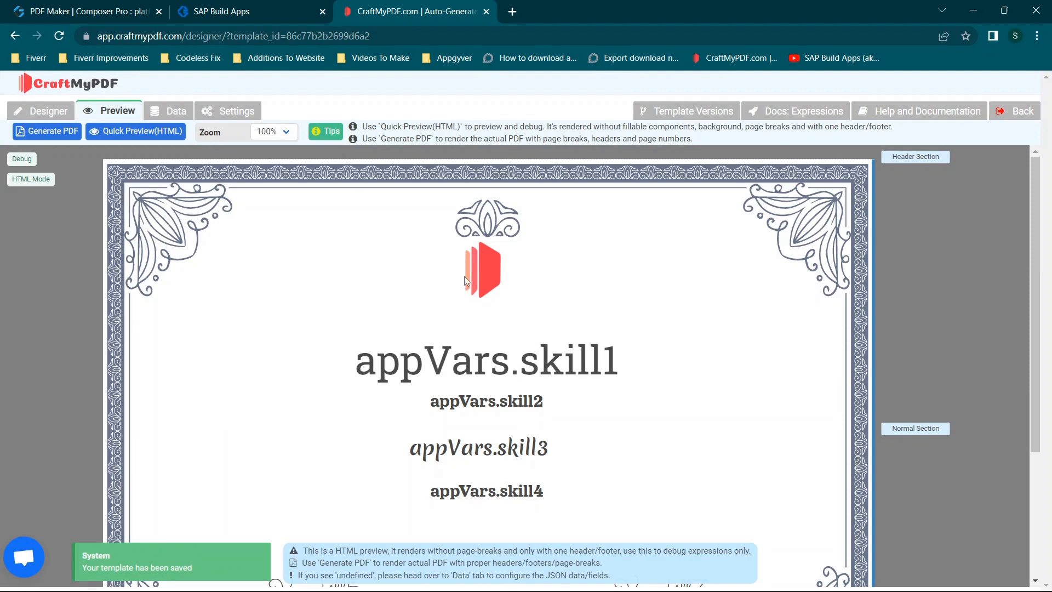
pyautogui.scroll(-3, 465, 277)
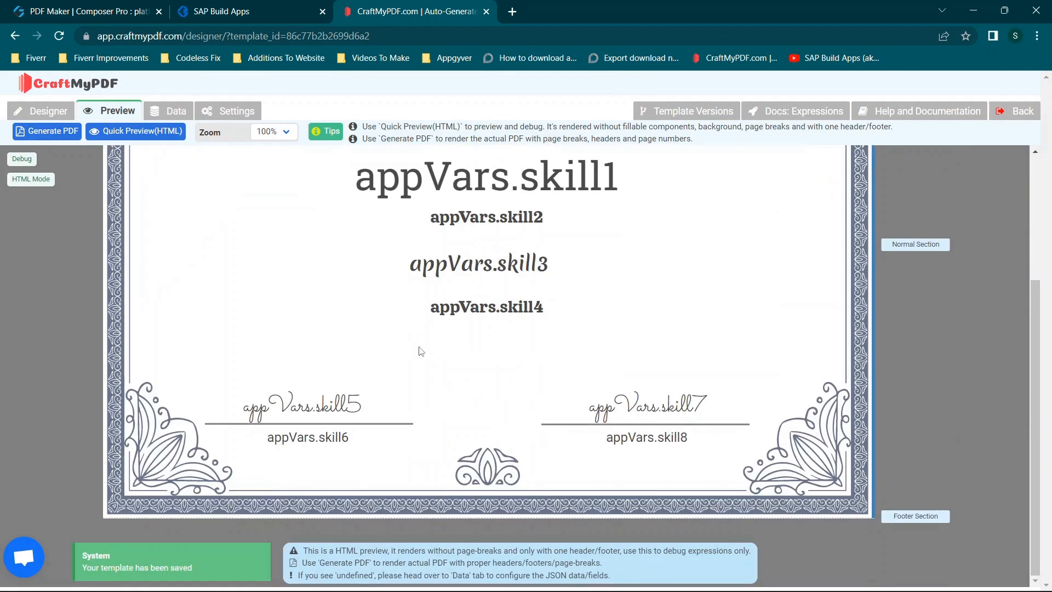
pyautogui.scroll(2, 421, 350)
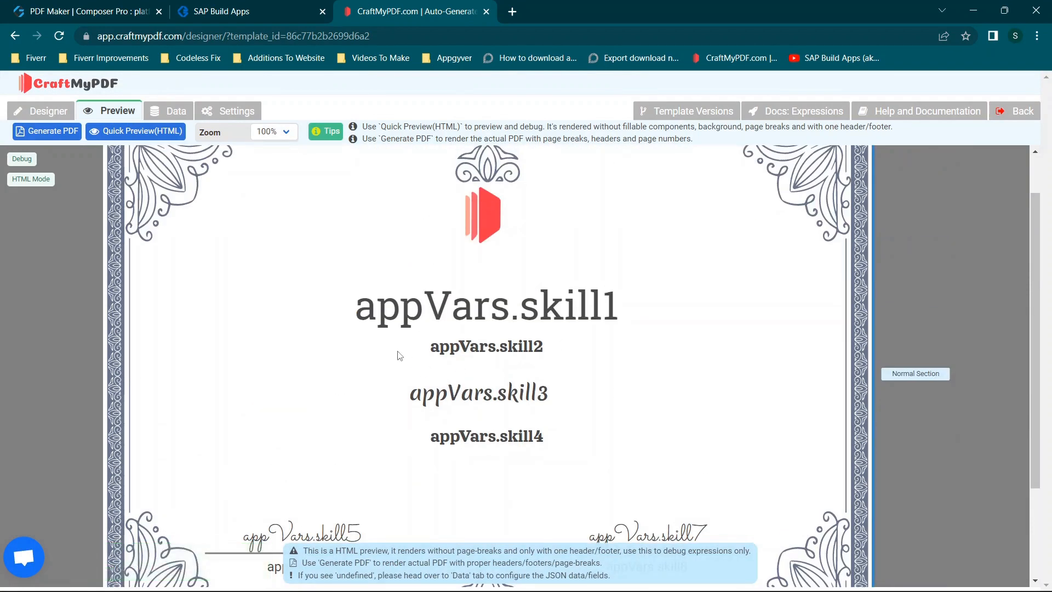
pyautogui.click(168, 111)
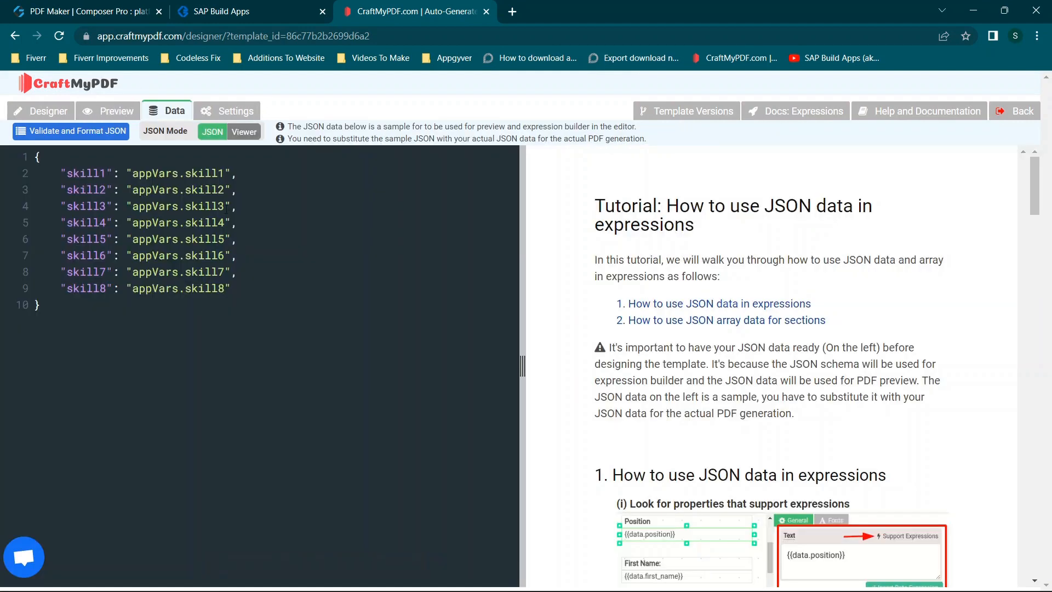
# - Switch to the PDF Maker app in Composer Pro and open the logic flow of the Create button
pyautogui.click(154, 11)
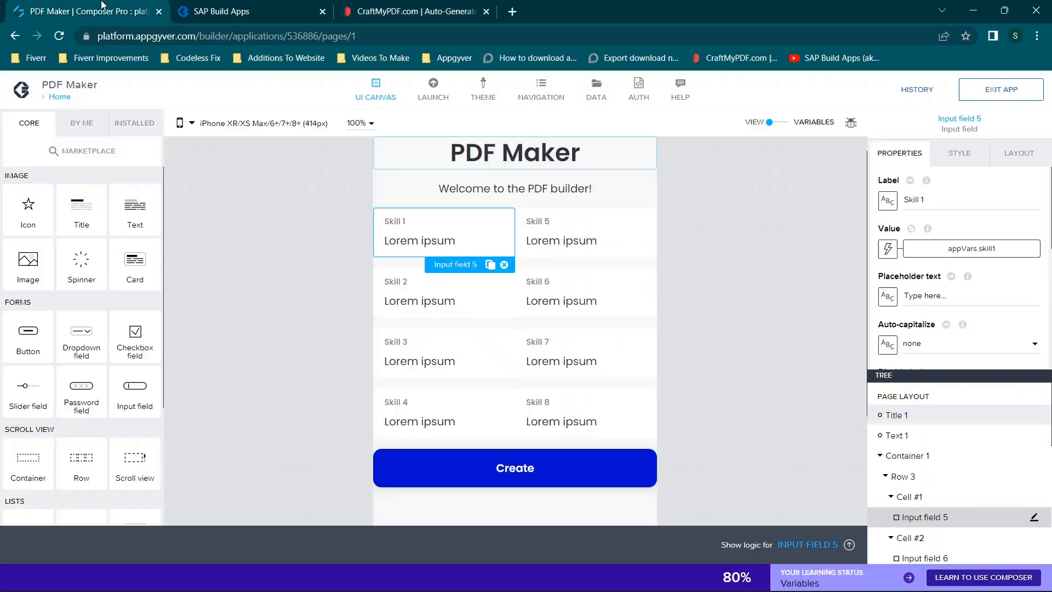
pyautogui.scroll(-1, 809, 295)
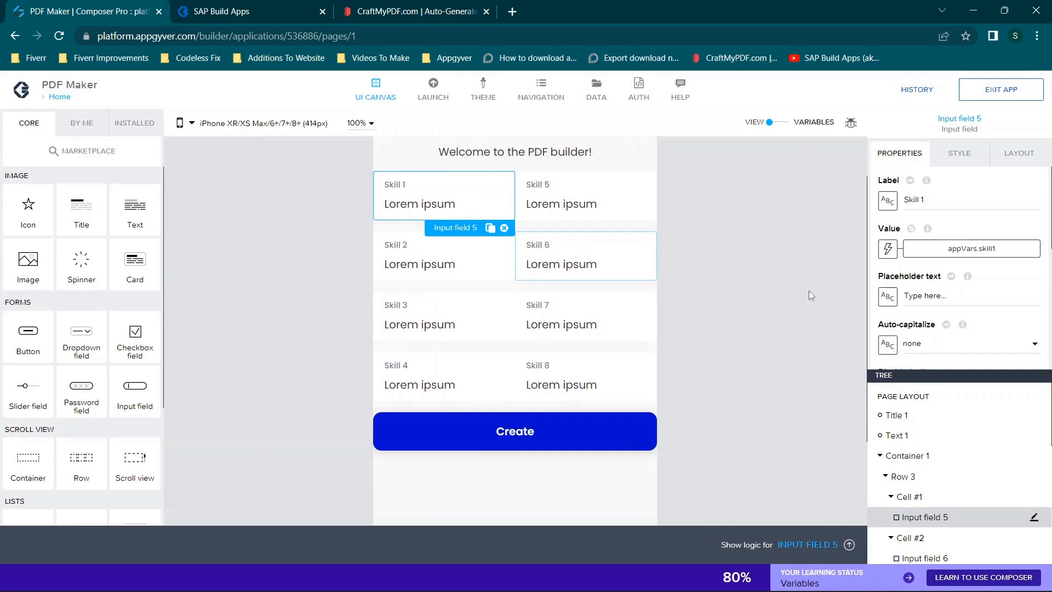
pyautogui.click(501, 433)
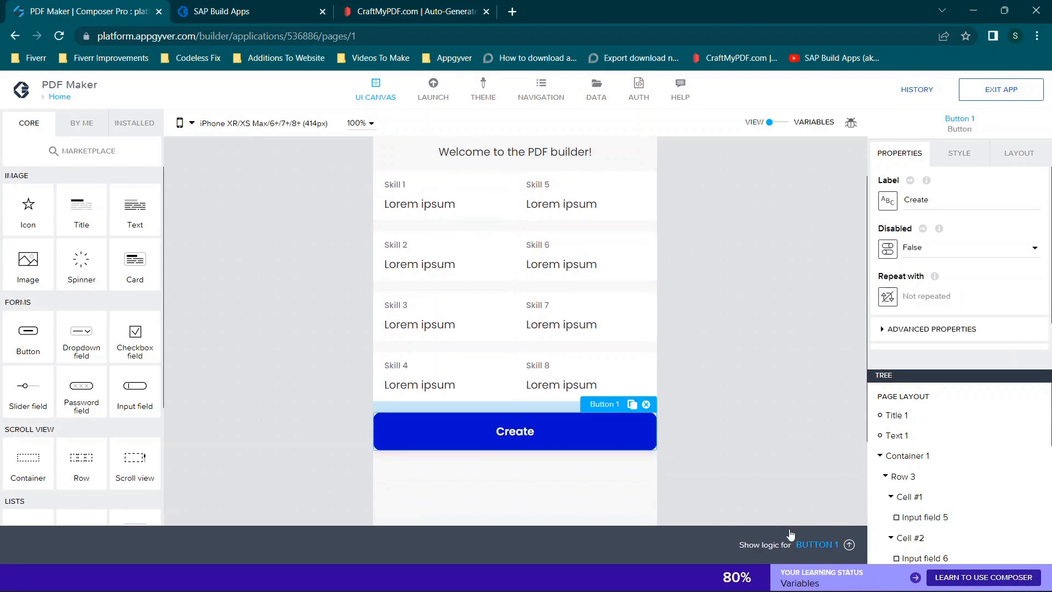
pyautogui.click(815, 545)
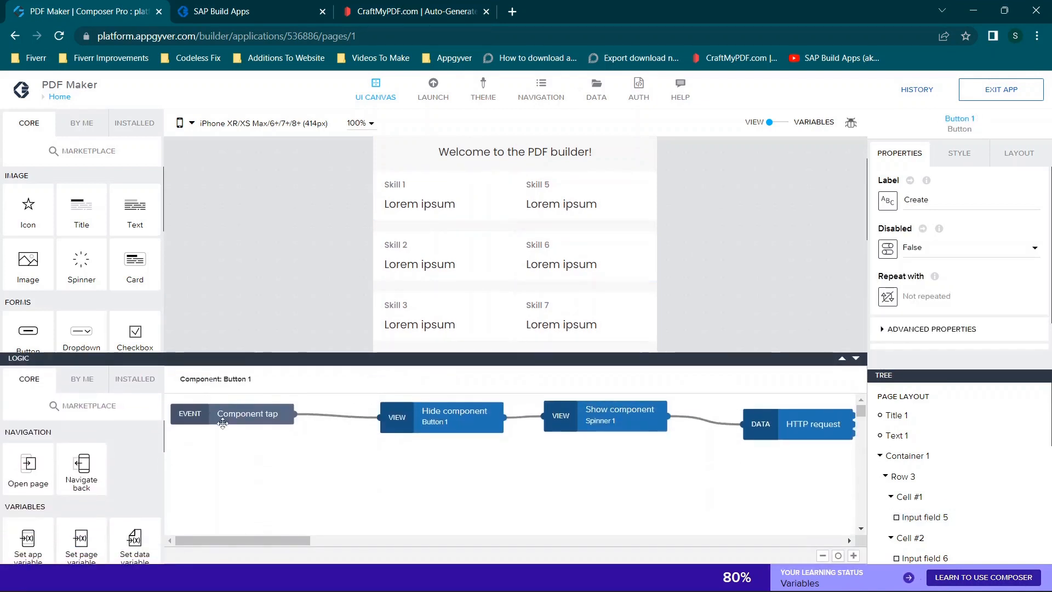
pyautogui.moveTo(246, 538); pyautogui.dragTo(291, 547)
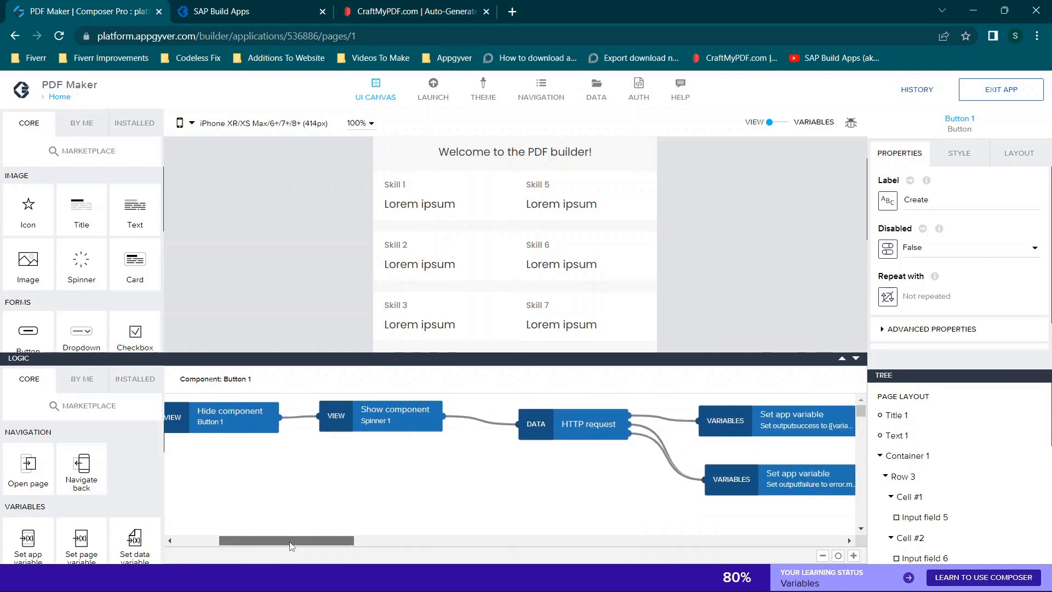
# - Collapse Container 1 in the page's component tree
pyautogui.scroll(-1, 895, 482)
pyautogui.scroll(-4, 895, 480)
pyautogui.scroll(4, 895, 479)
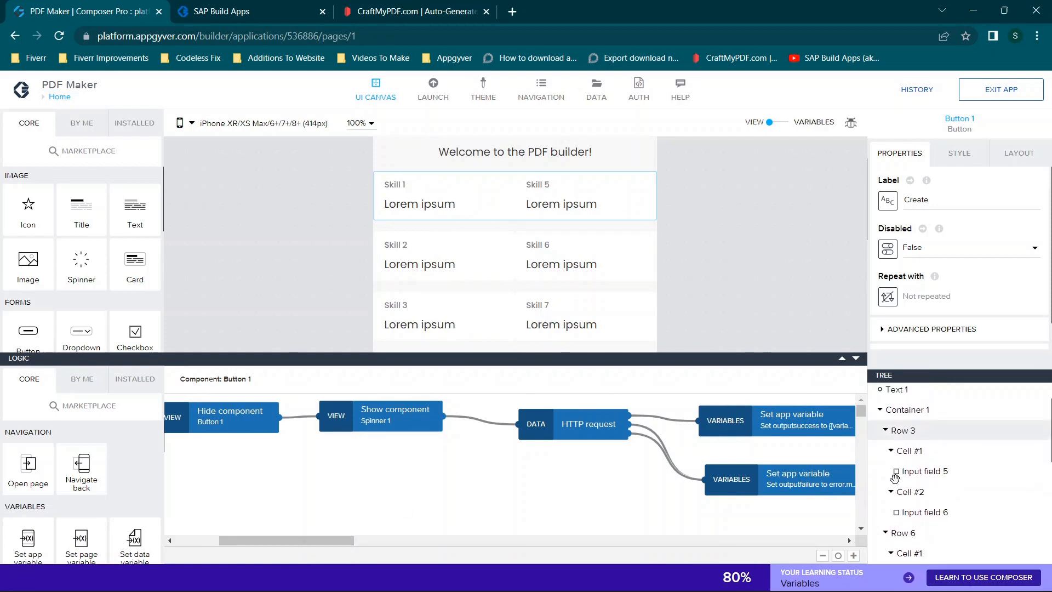
pyautogui.click(881, 409)
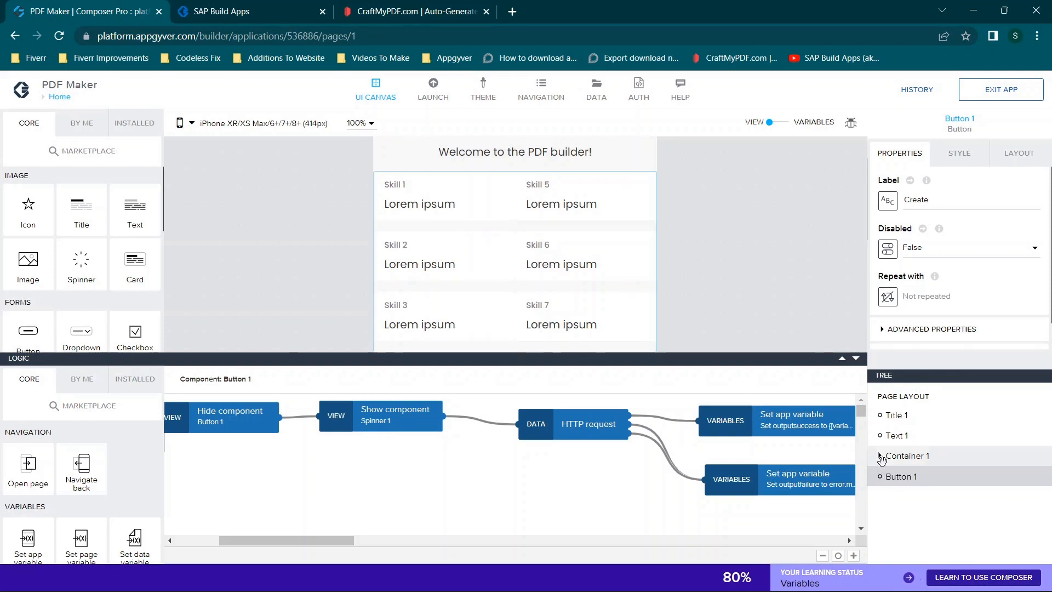
pyautogui.click(880, 456)
pyautogui.click(880, 456)
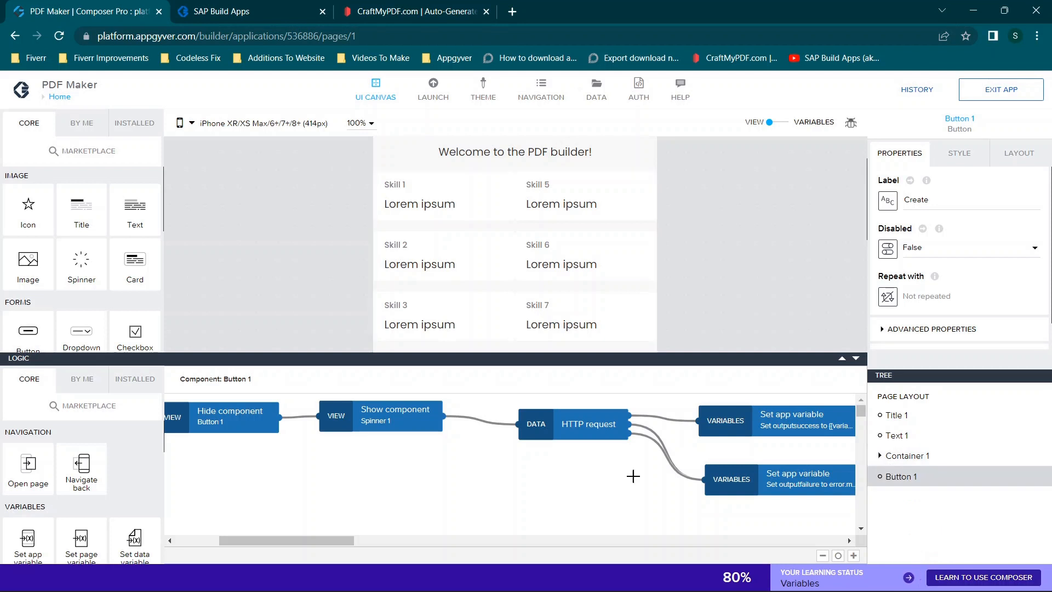
# - Delete the Hide component and Show component nodes that follow the outputsuccess Set app variable node in the Create button's logic
pyautogui.moveTo(291, 541); pyautogui.dragTo(190, 530)
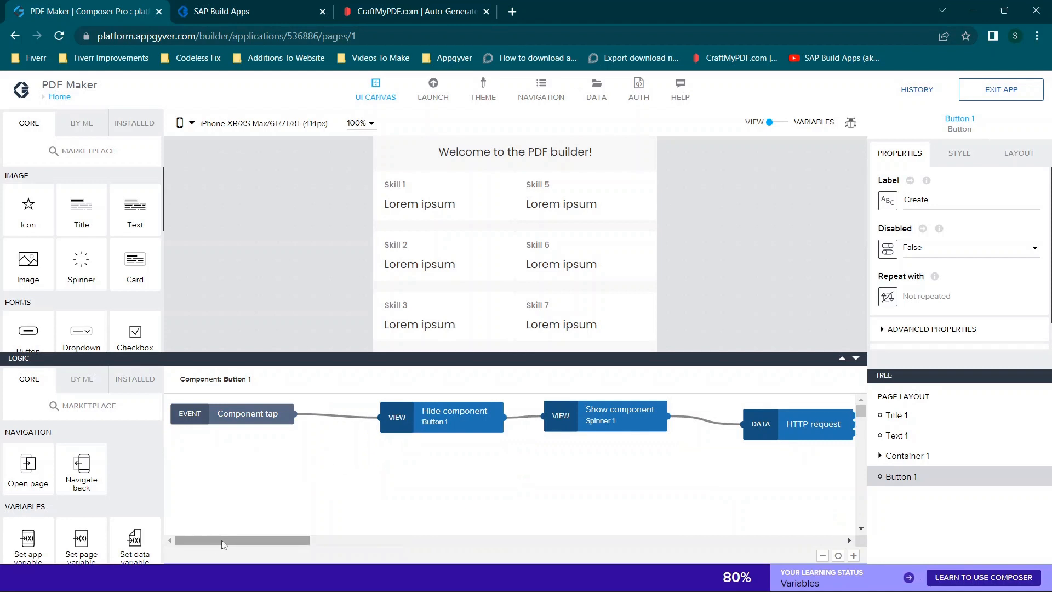
pyautogui.moveTo(225, 541); pyautogui.dragTo(316, 528)
pyautogui.click(323, 430)
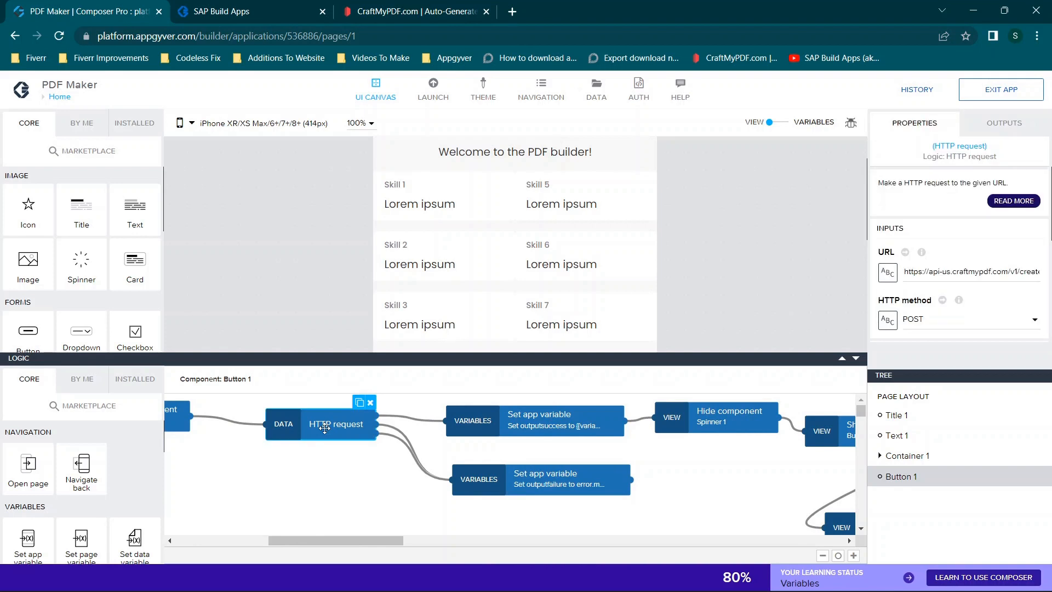
pyautogui.moveTo(334, 541); pyautogui.dragTo(370, 536)
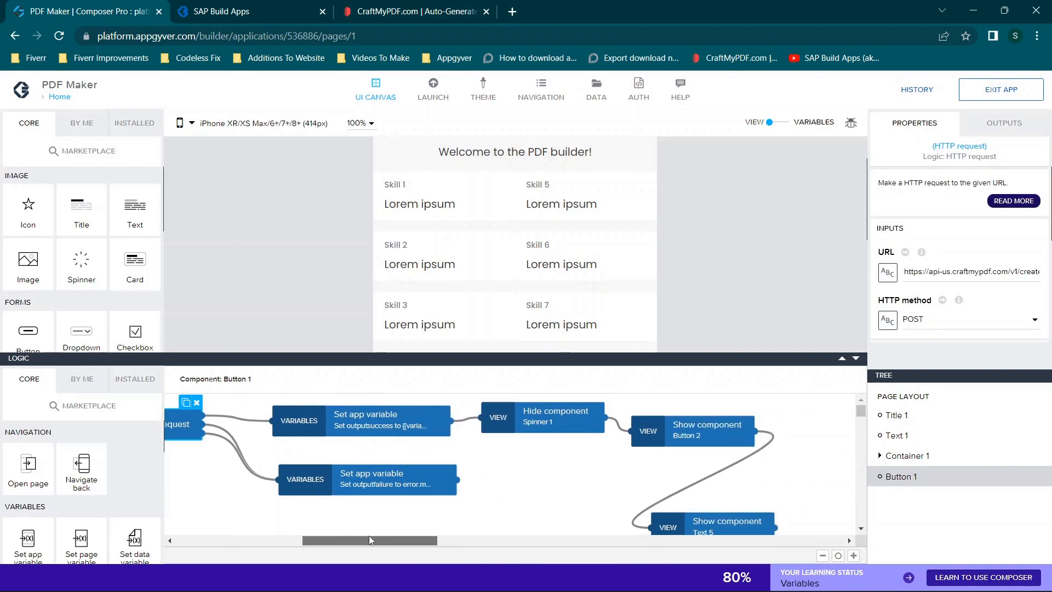
pyautogui.scroll(-1, 655, 485)
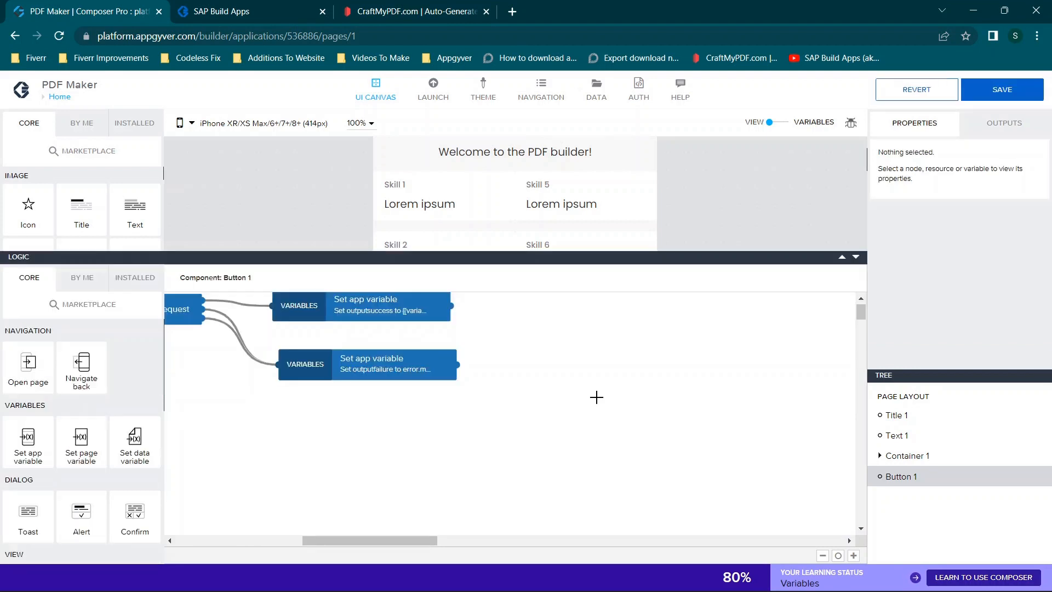
# - Delete the Hide component and Show component nodes between the Component tap event and the HTTP request node
pyautogui.hscroll(-3, 621, 400)
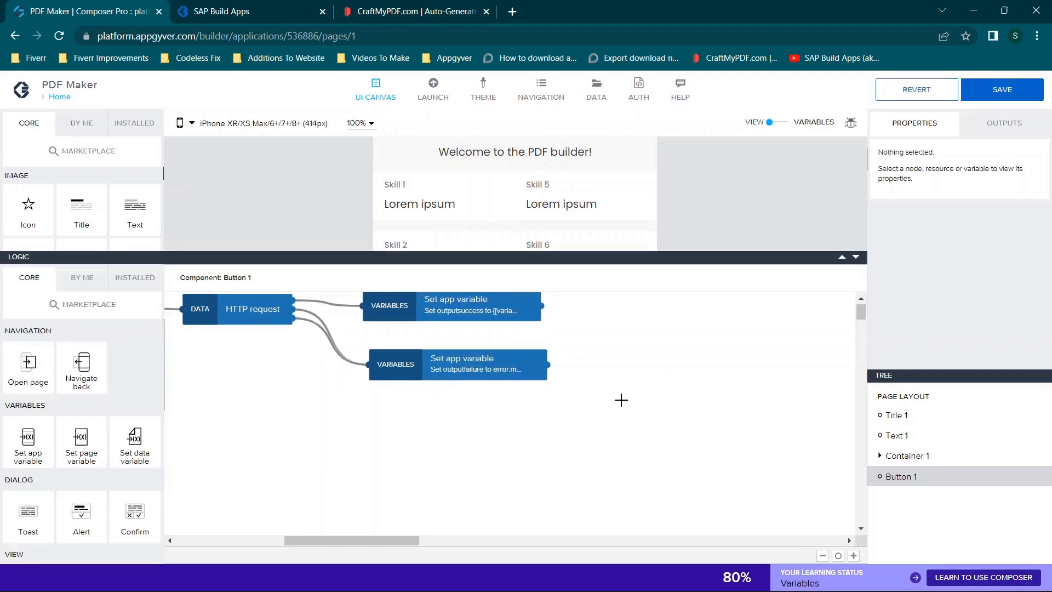
pyautogui.hscroll(-2, 621, 400)
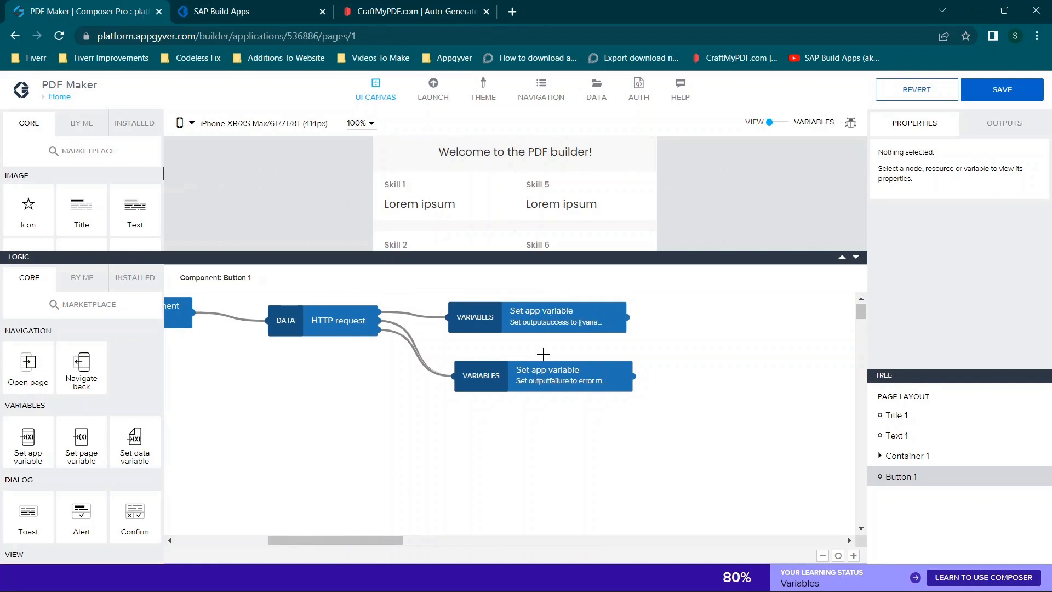
pyautogui.hscroll(-5, 443, 394)
pyautogui.hscroll(-3, 442, 394)
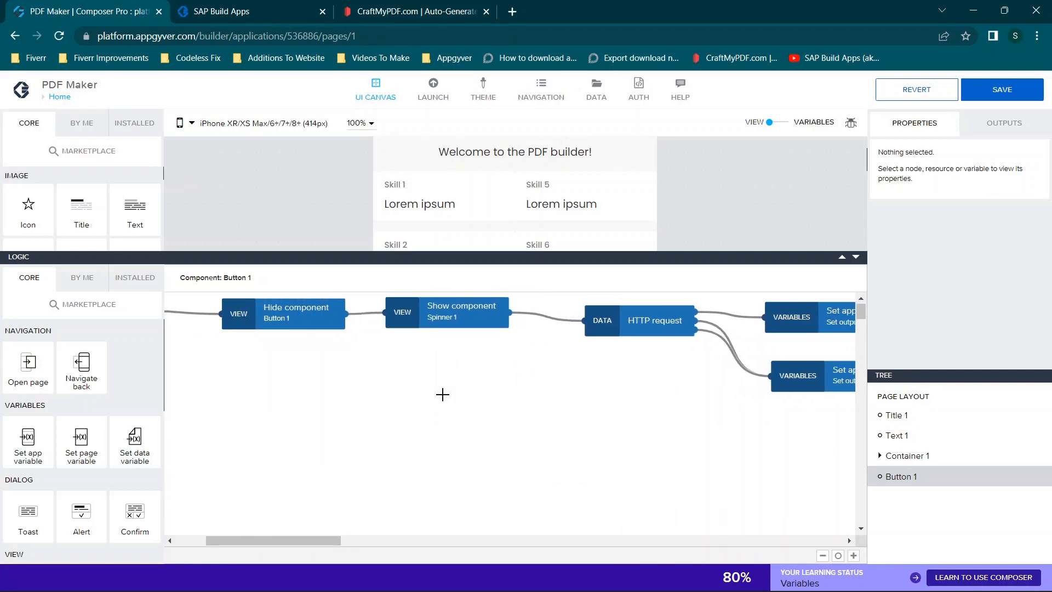
pyautogui.moveTo(576, 361); pyautogui.dragTo(331, 298)
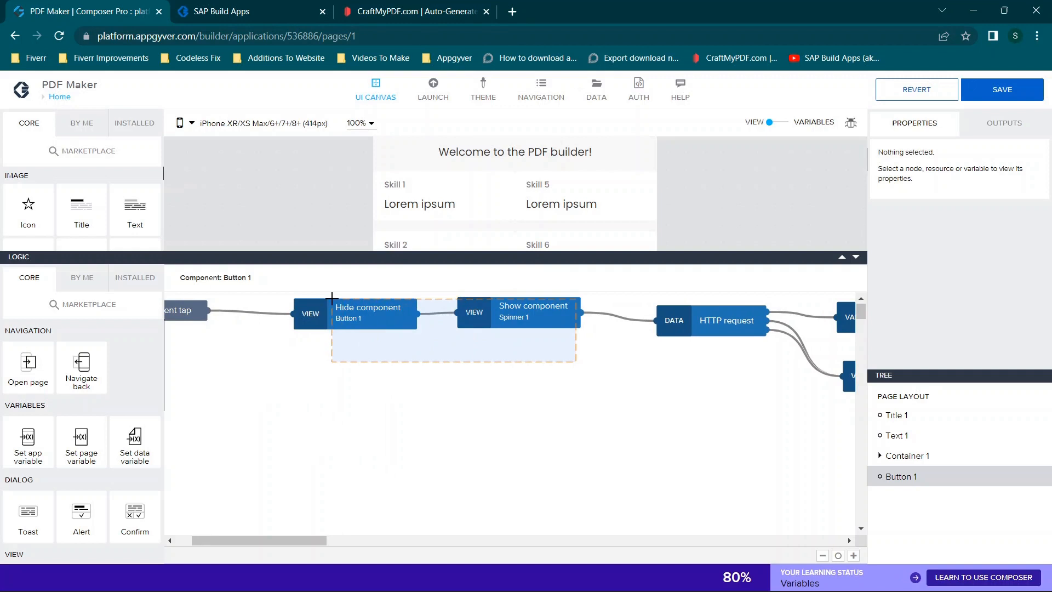
pyautogui.press('Delete')
# - Move the HTTP request node and both Set app variable nodes closer to the Component tap event
pyautogui.moveTo(726, 328); pyautogui.dragTo(400, 337)
pyautogui.moveTo(291, 545); pyautogui.dragTo(377, 545)
pyautogui.moveTo(614, 406); pyautogui.dragTo(189, 321)
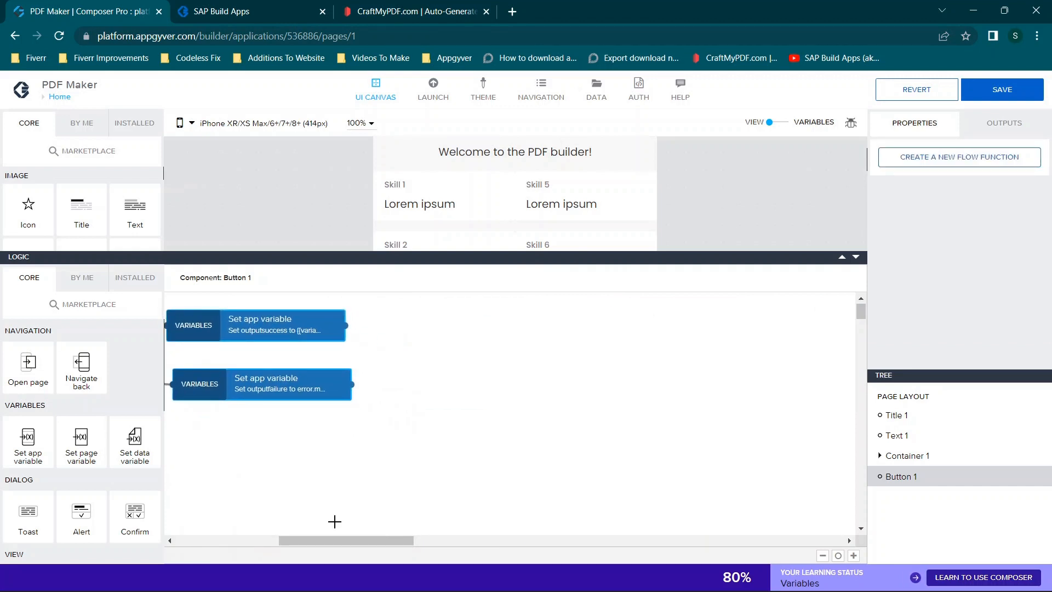
pyautogui.moveTo(329, 540); pyautogui.dragTo(226, 540)
pyautogui.moveTo(472, 337); pyautogui.dragTo(400, 347)
pyautogui.moveTo(782, 419); pyautogui.dragTo(586, 329)
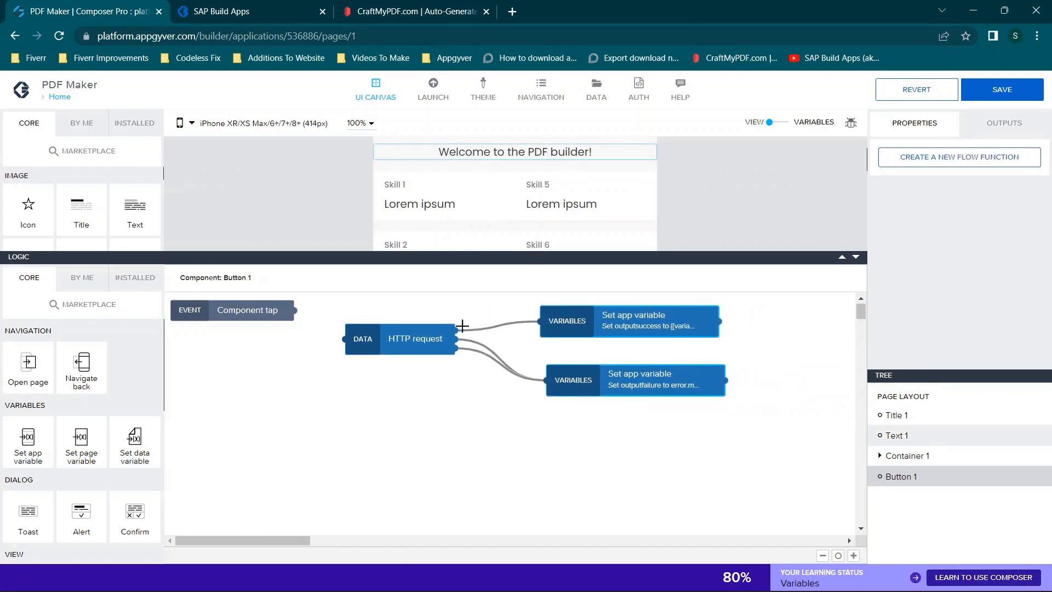
# - Connect the Component tap event to the HTTP request node's input and save the app
pyautogui.moveTo(292, 310); pyautogui.dragTo(343, 339)
pyautogui.click(972, 89)
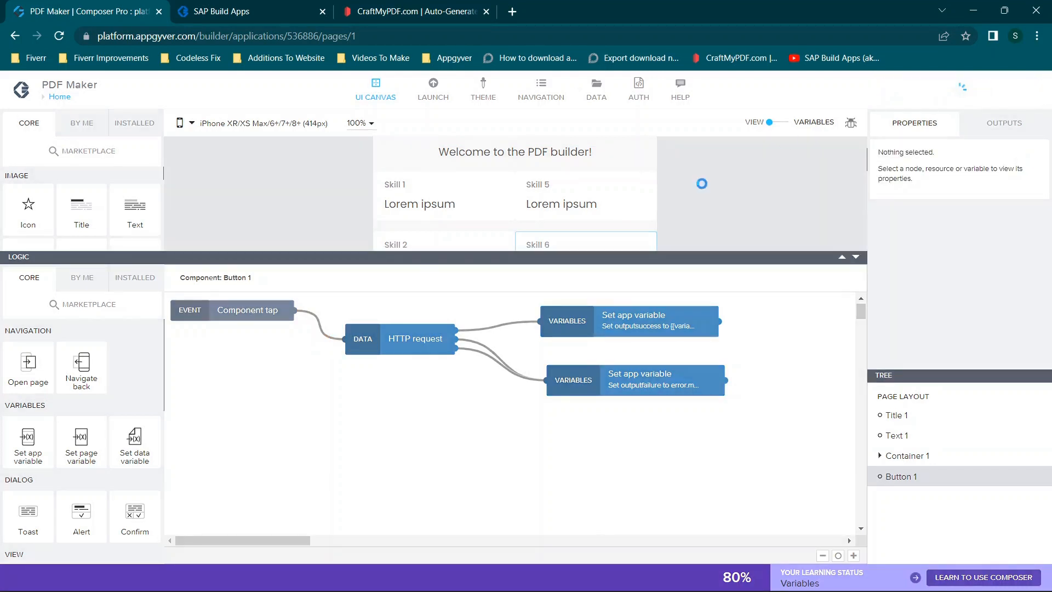
pyautogui.click(856, 257)
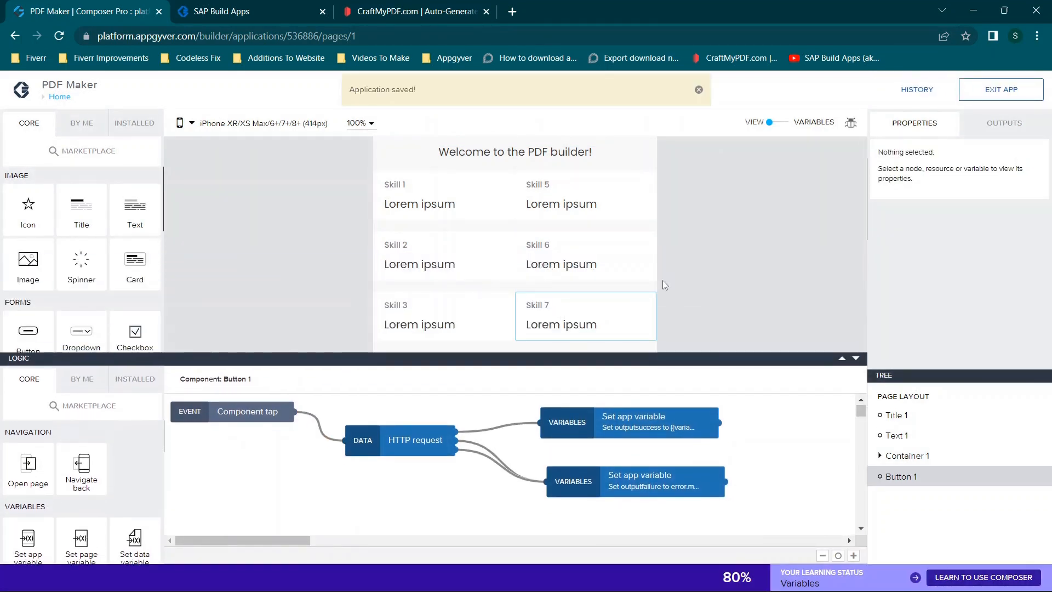
# - Select the Create button on the page and enlarge its logic canvas
pyautogui.scroll(-4, 663, 281)
pyautogui.click(462, 221)
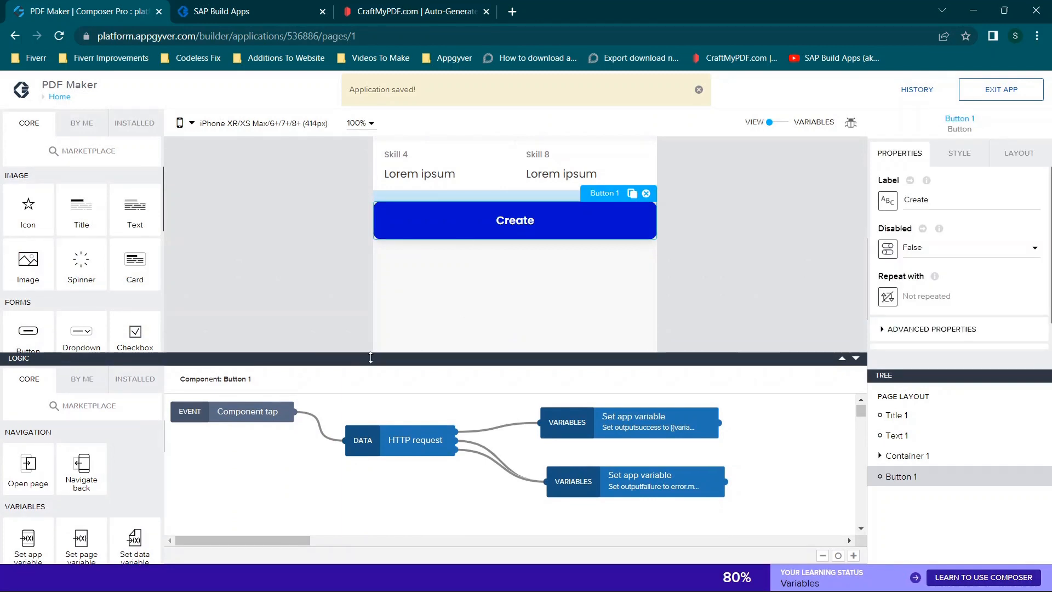
pyautogui.click(842, 360)
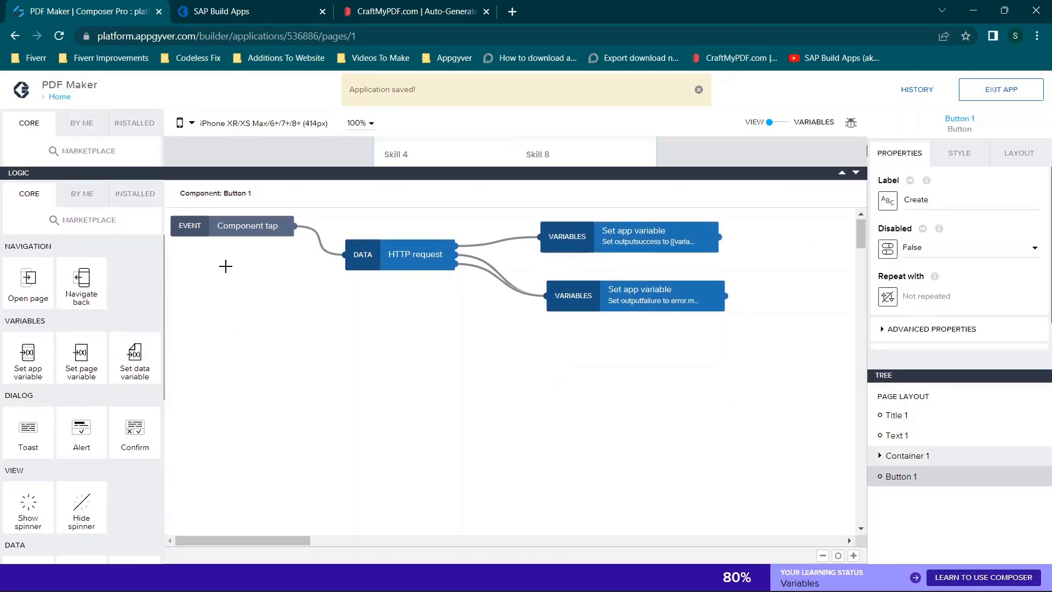
# - Search the flow function marketplace for "http", view the HTTP request function's details, and return to the logic canvas
pyautogui.click(135, 193)
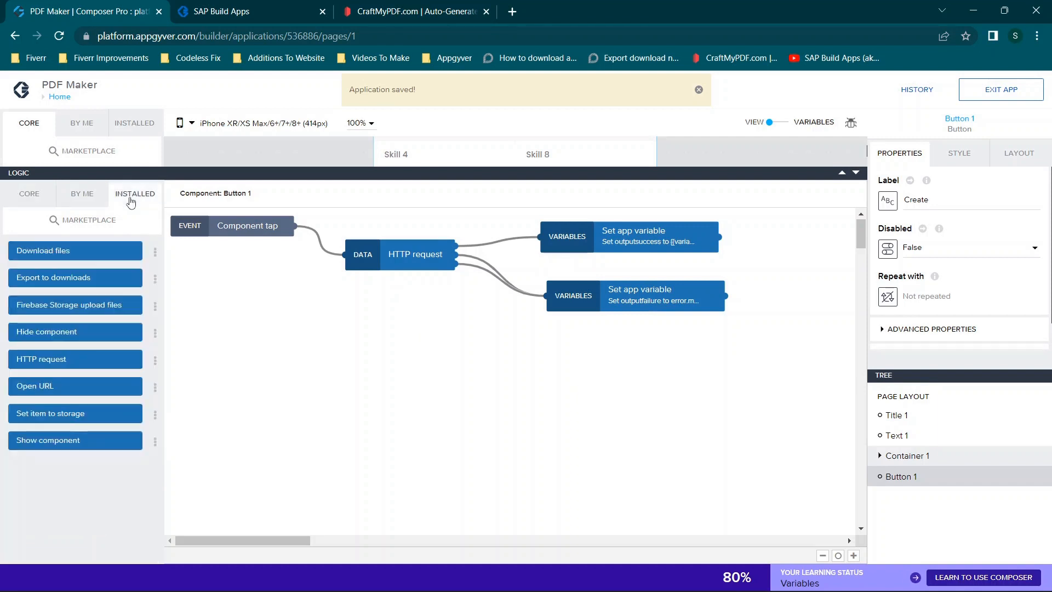
pyautogui.click(91, 225)
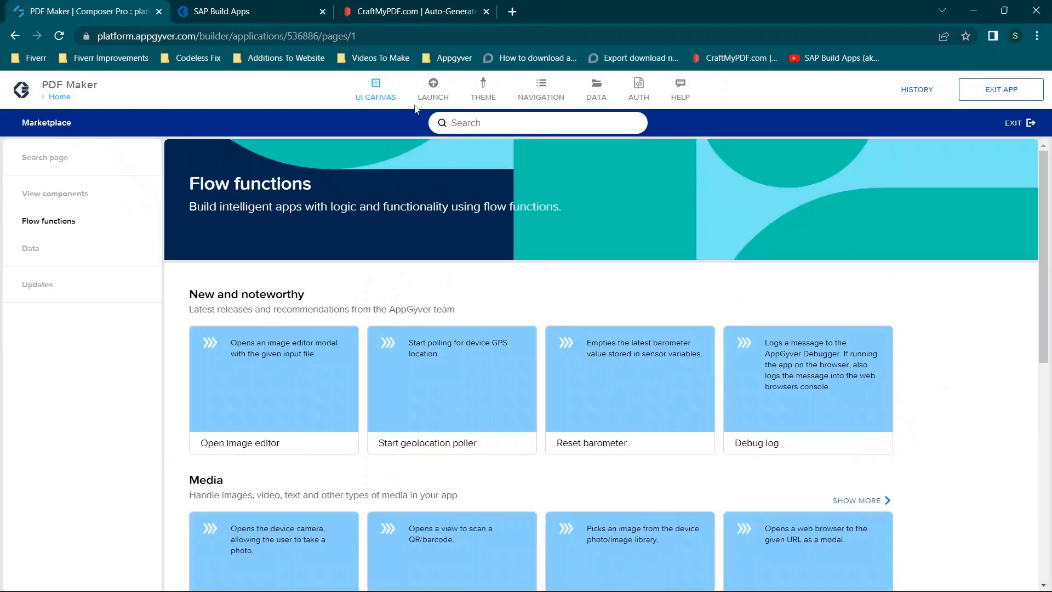
pyautogui.write('http')
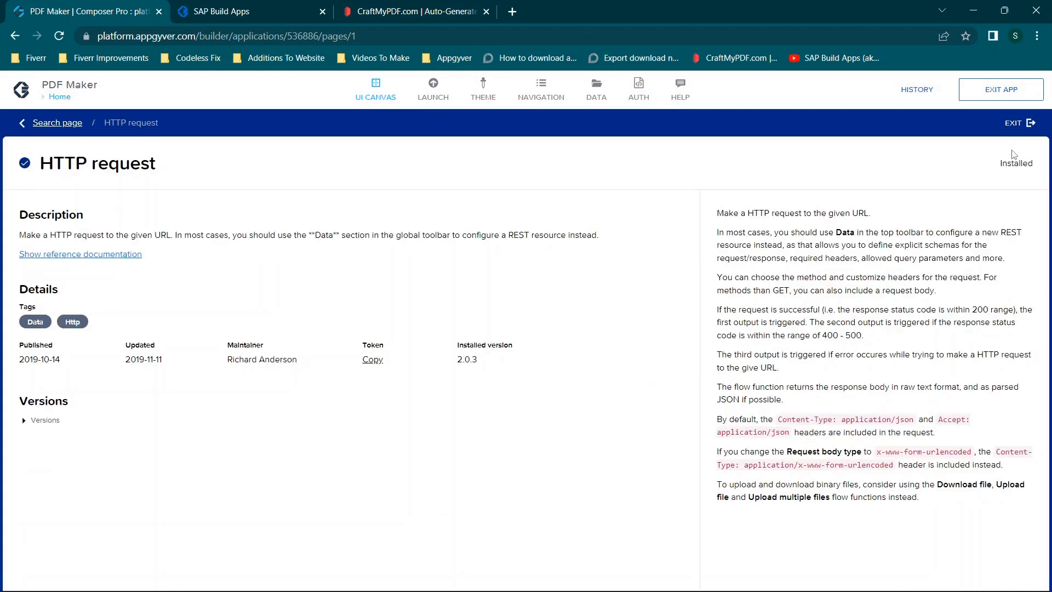
pyautogui.click(1014, 123)
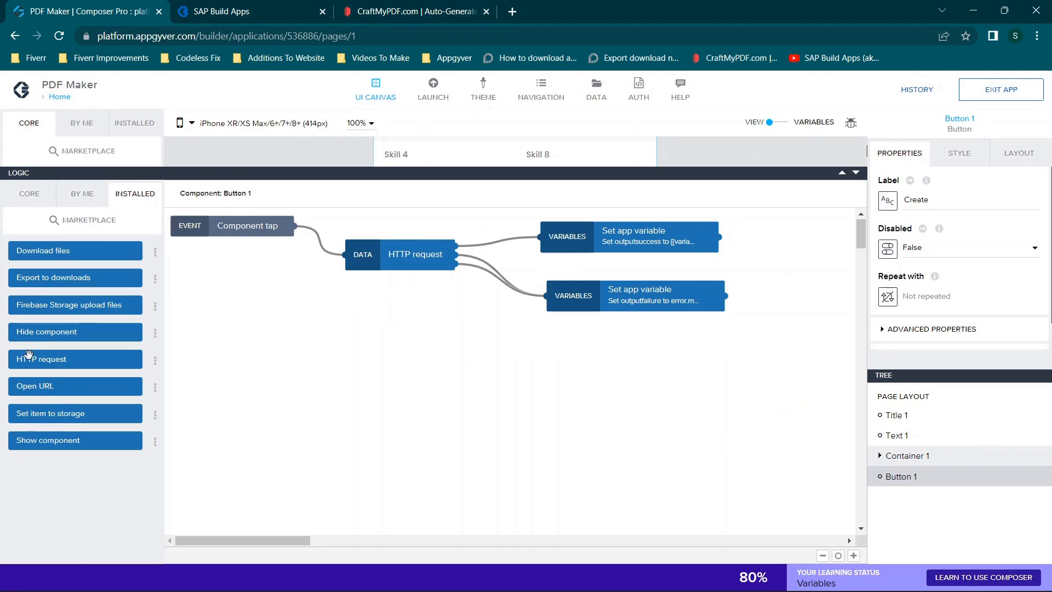
# - Inspect the HTTP request and Component tap nodes' properties, and return to the core flow functions list
pyautogui.click(371, 257)
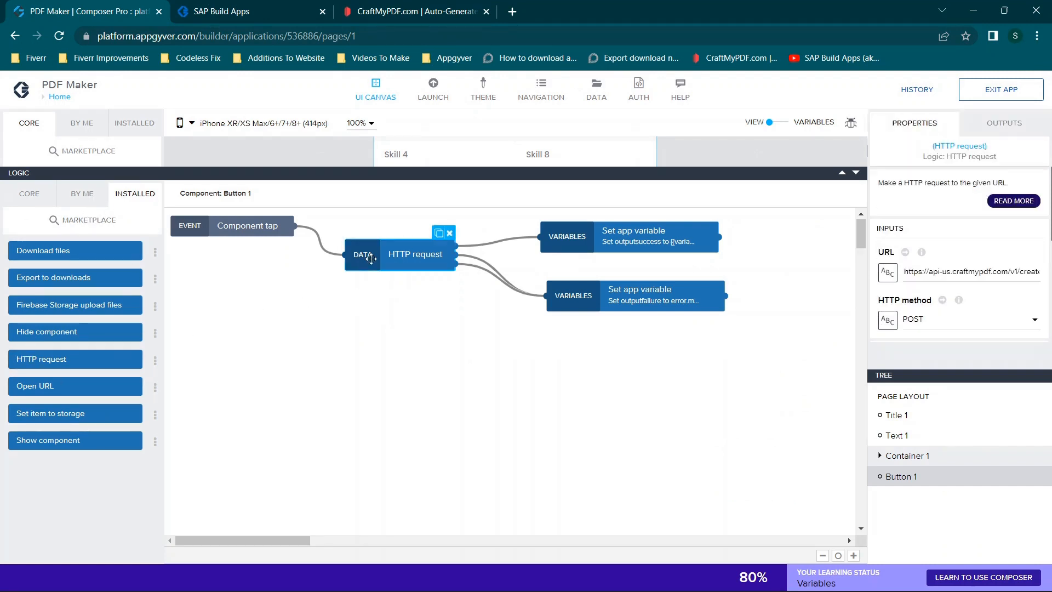
pyautogui.click(253, 239)
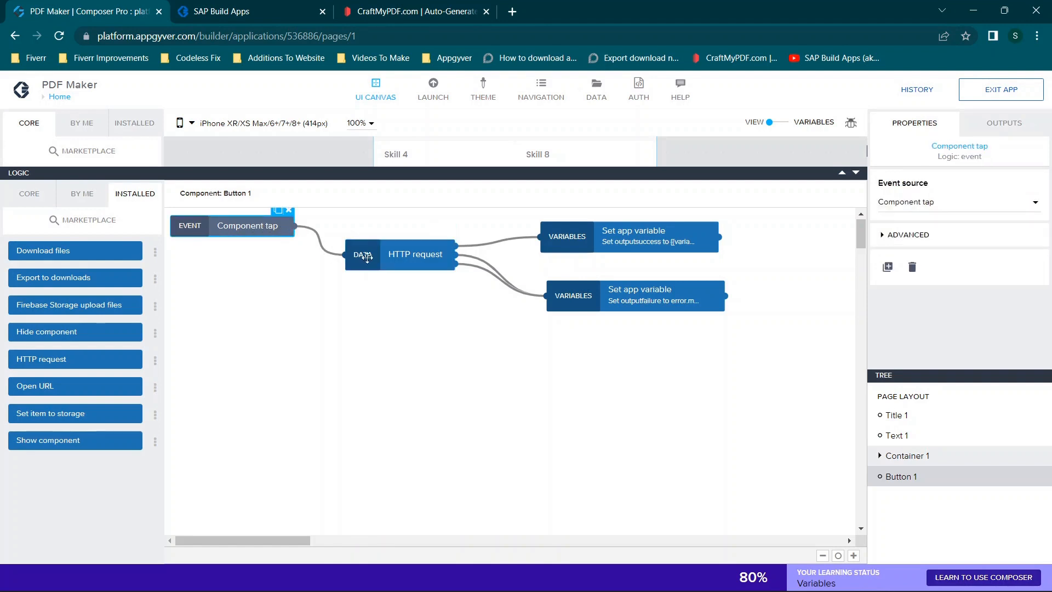
pyautogui.click(32, 193)
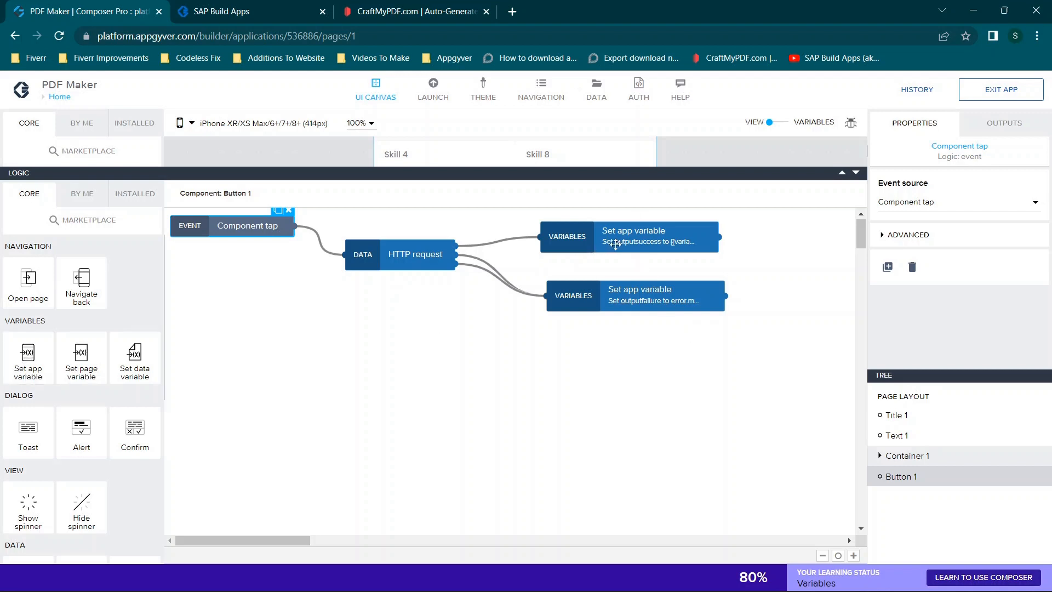
# - Open the app variables and add a text variable named outputsuccess
pyautogui.click(856, 173)
pyautogui.click(773, 122)
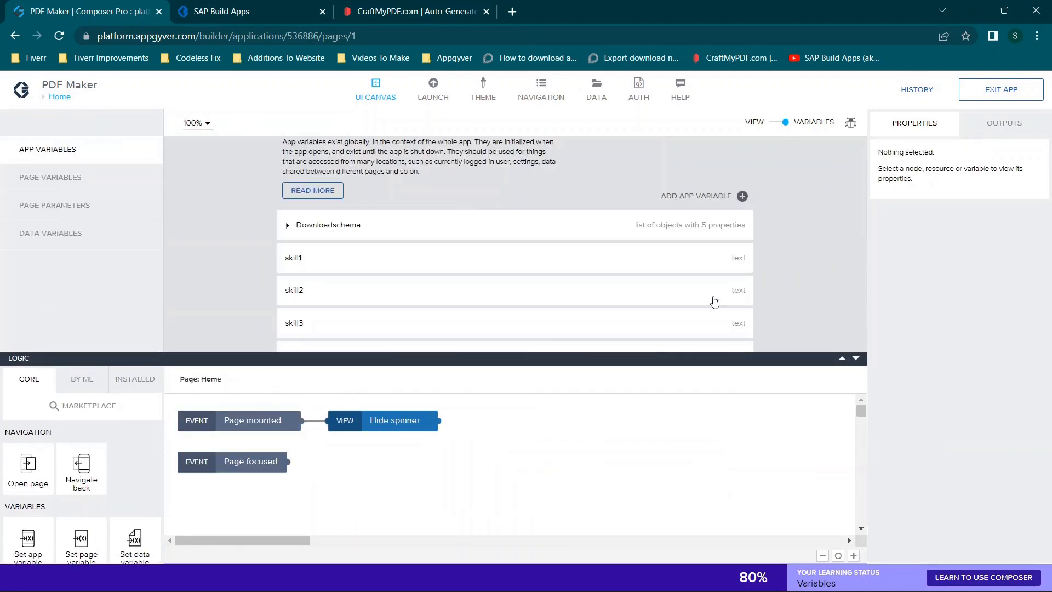
pyautogui.scroll(-3, 714, 302)
pyautogui.scroll(4, 716, 300)
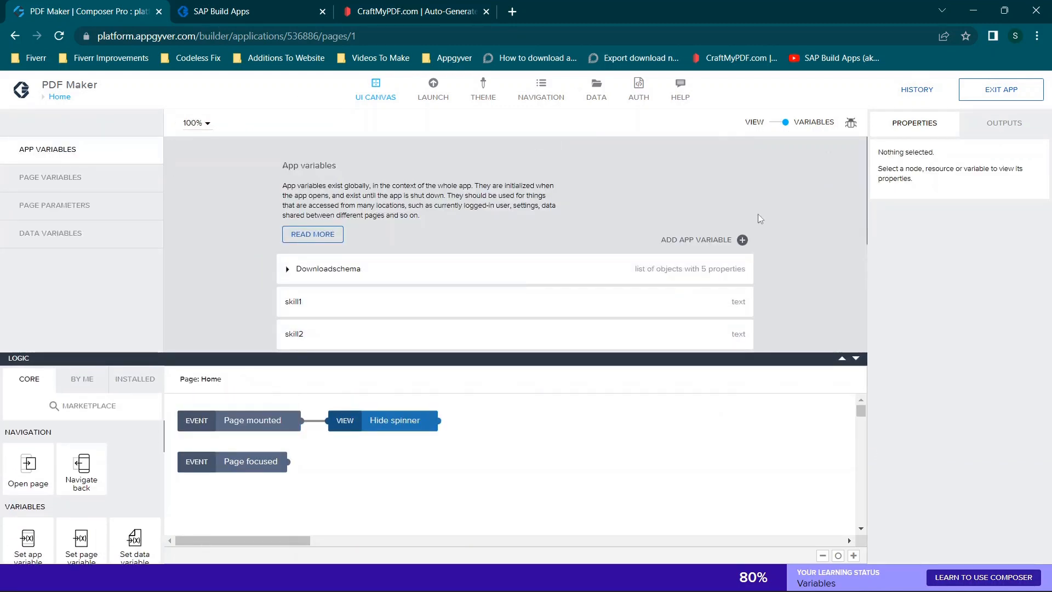
pyautogui.click(708, 242)
pyautogui.write('out')
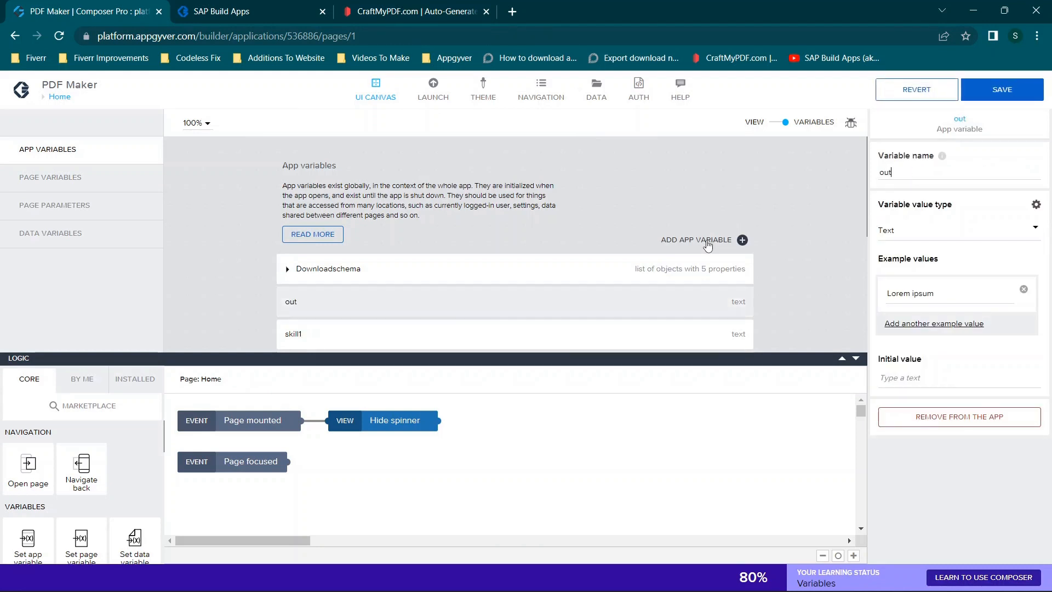
pyautogui.write('putsuccess')
# - Add another text app variable named outputfailure
pyautogui.click(718, 240)
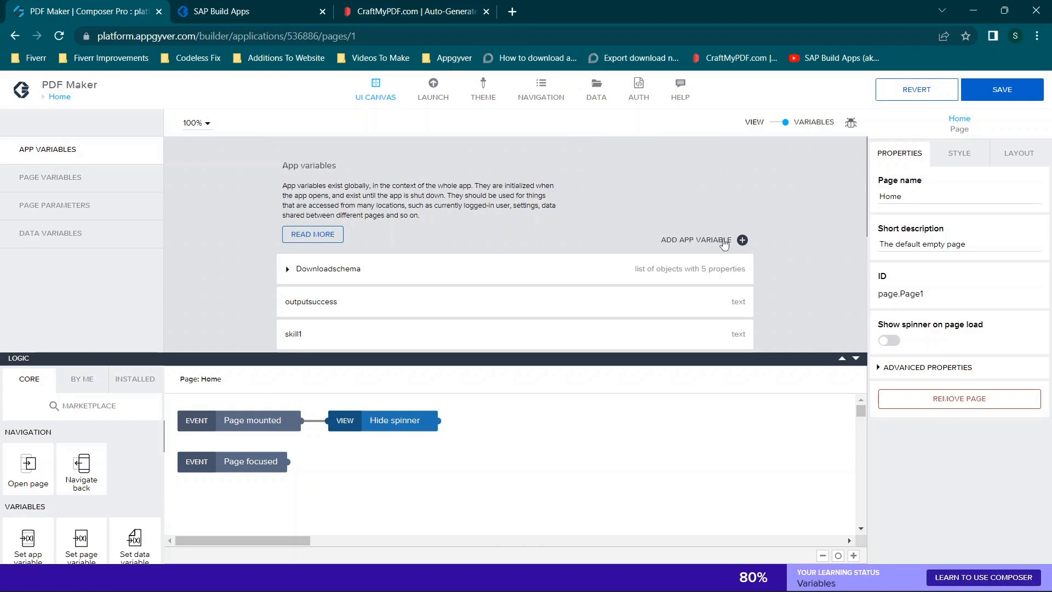
pyautogui.write('output')
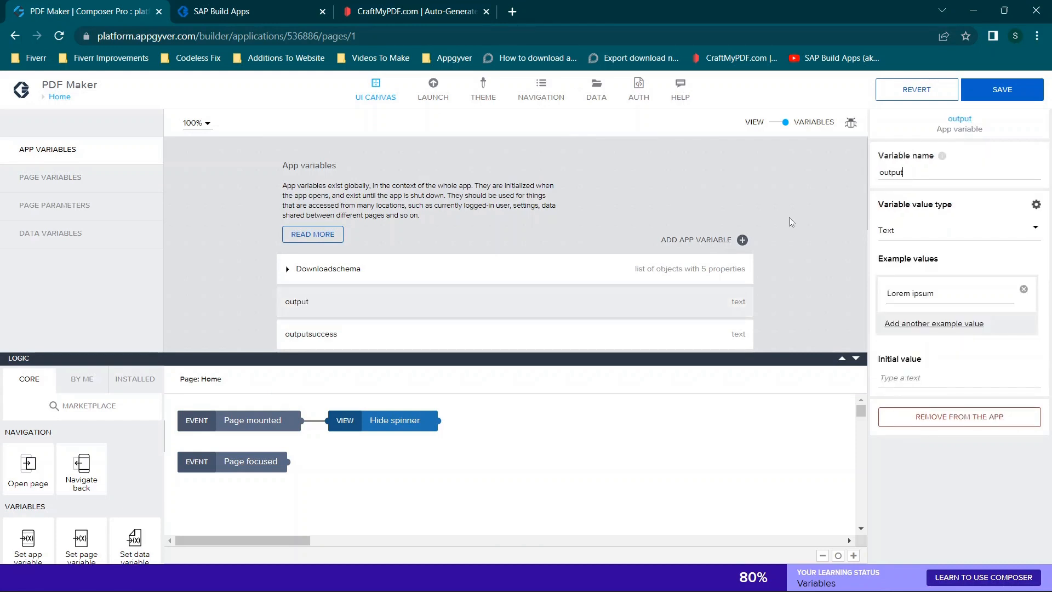
pyautogui.write('failure')
# - Return to the page view and display the properties of the HTTP request node in the Create button's logic
pyautogui.click(781, 123)
pyautogui.click(556, 236)
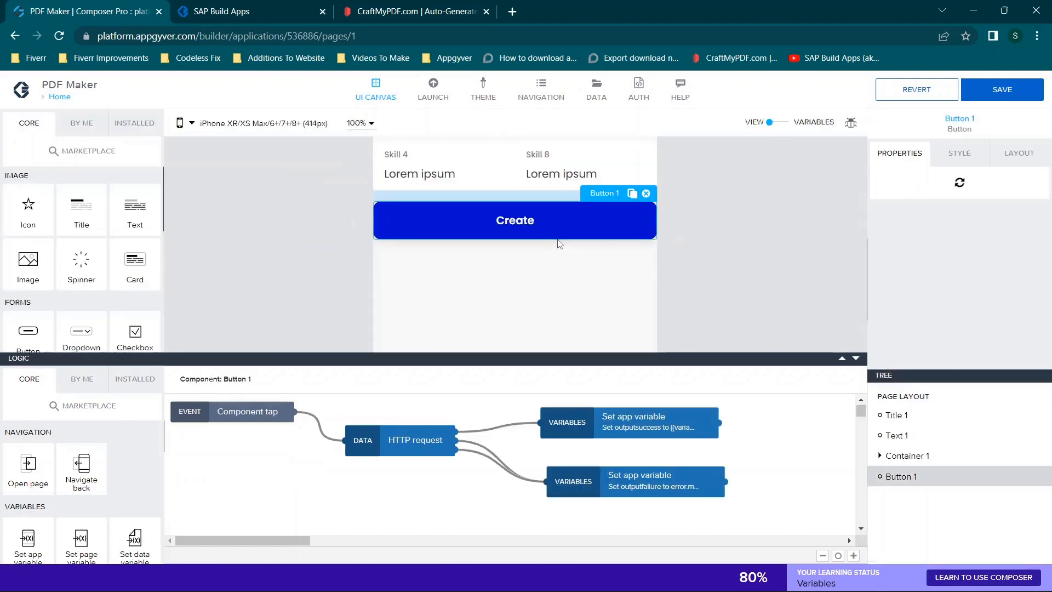
pyautogui.click(403, 436)
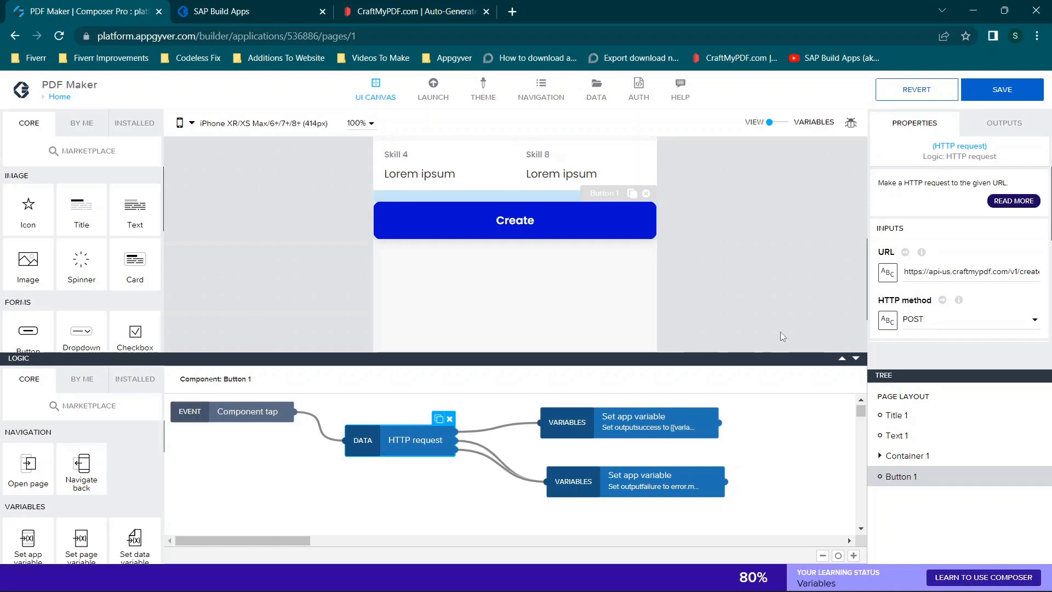
# - Switch to CraftMyPDF, return to the certificate template's designer, and save the template
pyautogui.click(399, 6)
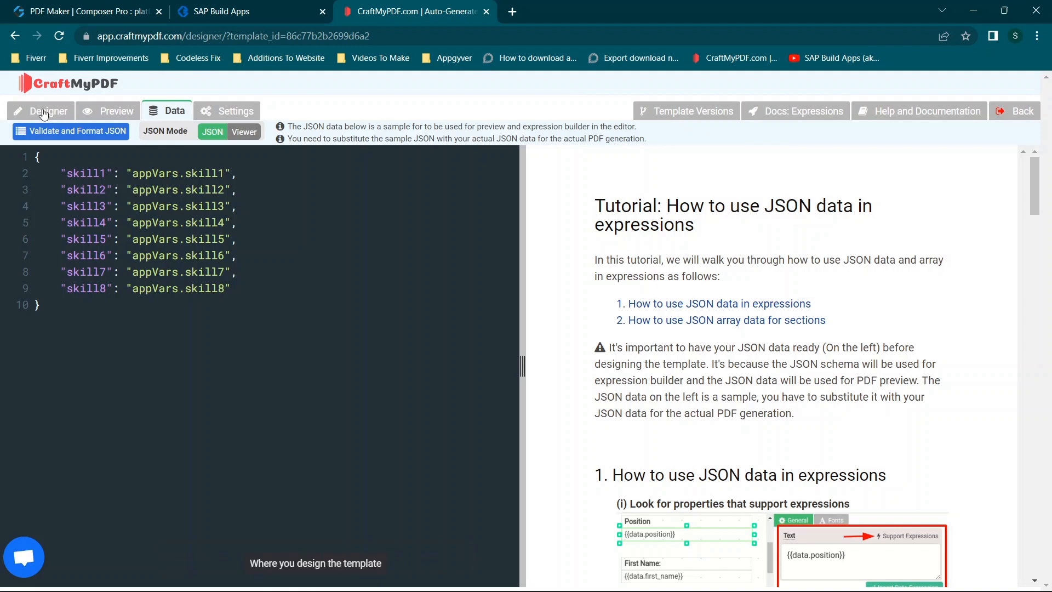
pyautogui.rightClick(63, 91)
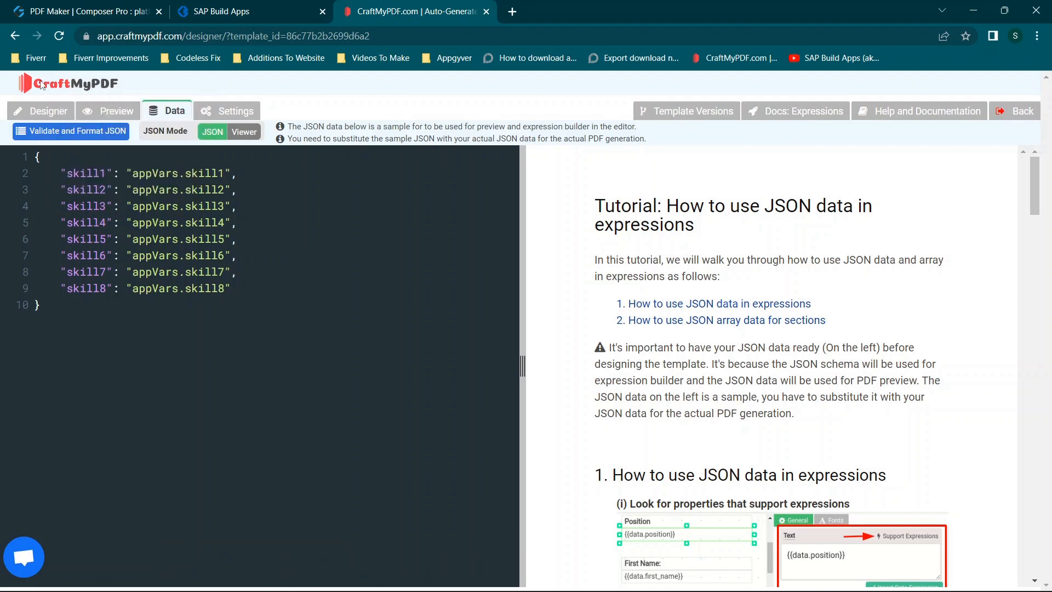
pyautogui.rightClick(41, 81)
pyautogui.click(14, 91)
pyautogui.click(35, 112)
pyautogui.click(37, 131)
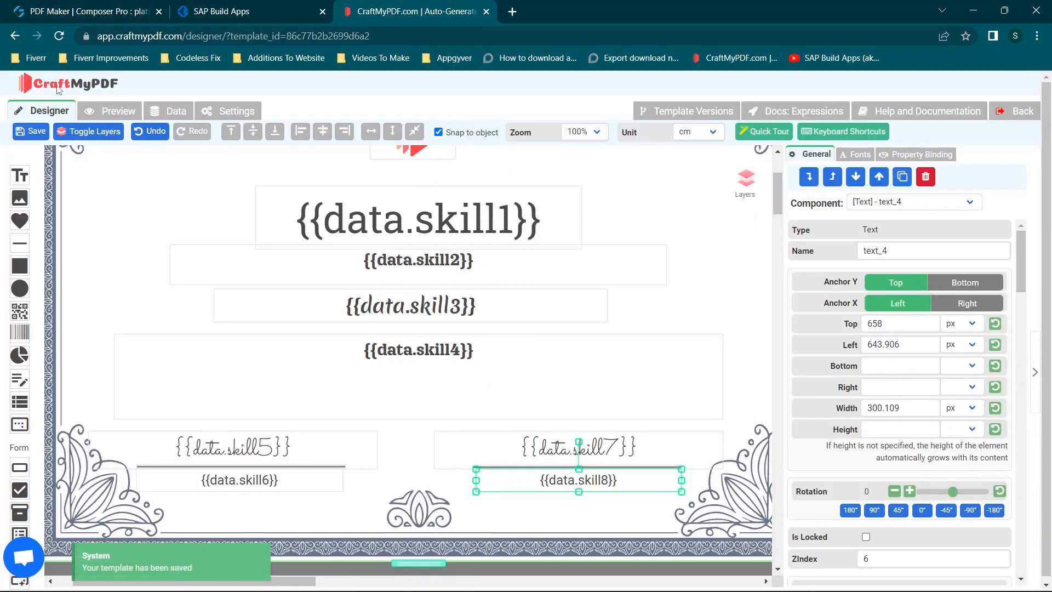
# - Leave the template editor for the Manage Templates page and open the Resources page in a new browser tab
pyautogui.click(59, 87)
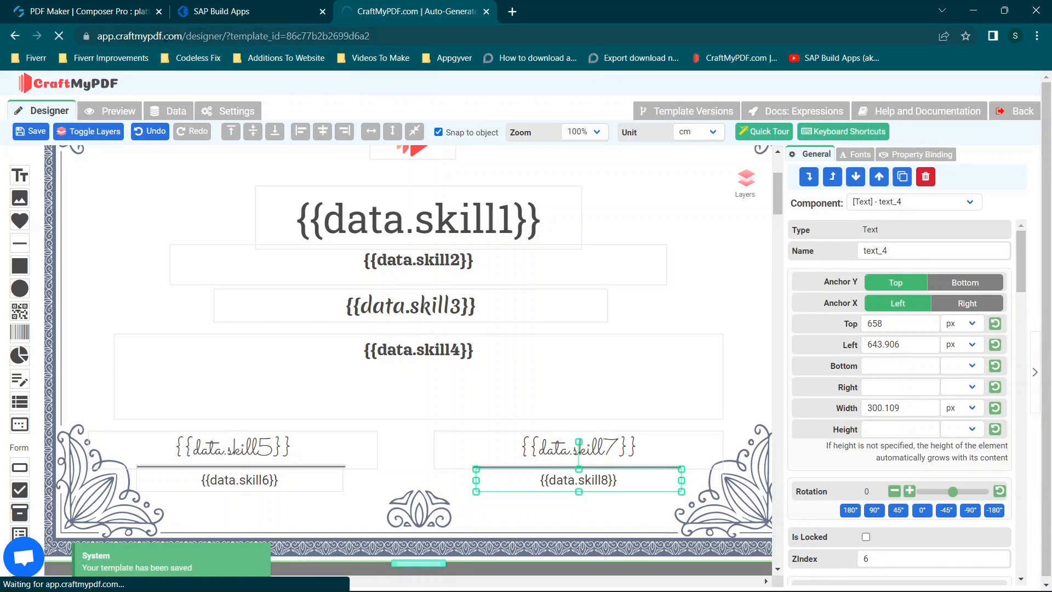
pyautogui.click(199, 36)
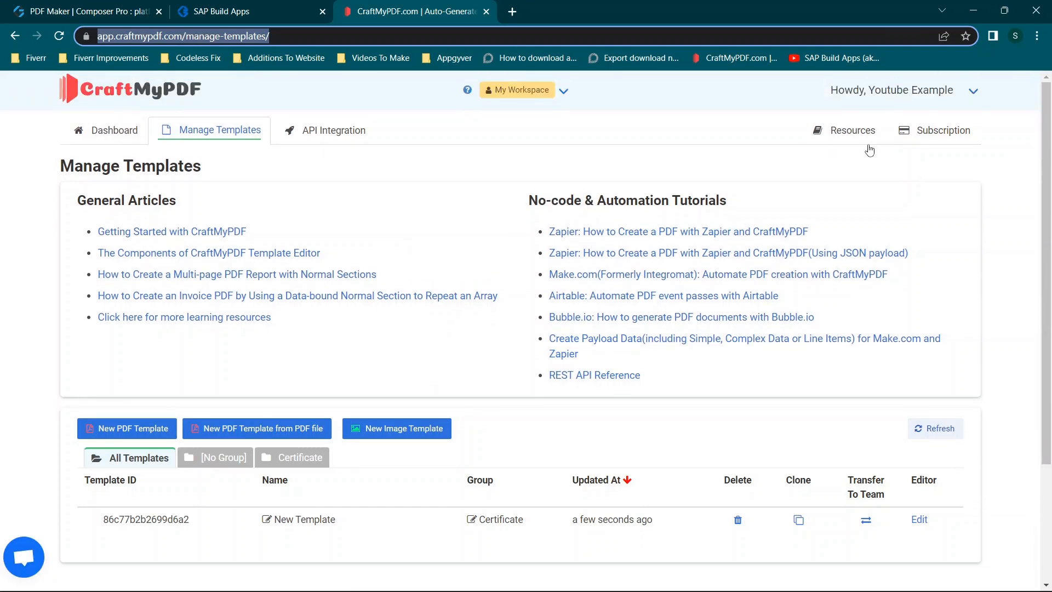
pyautogui.rightClick(829, 134)
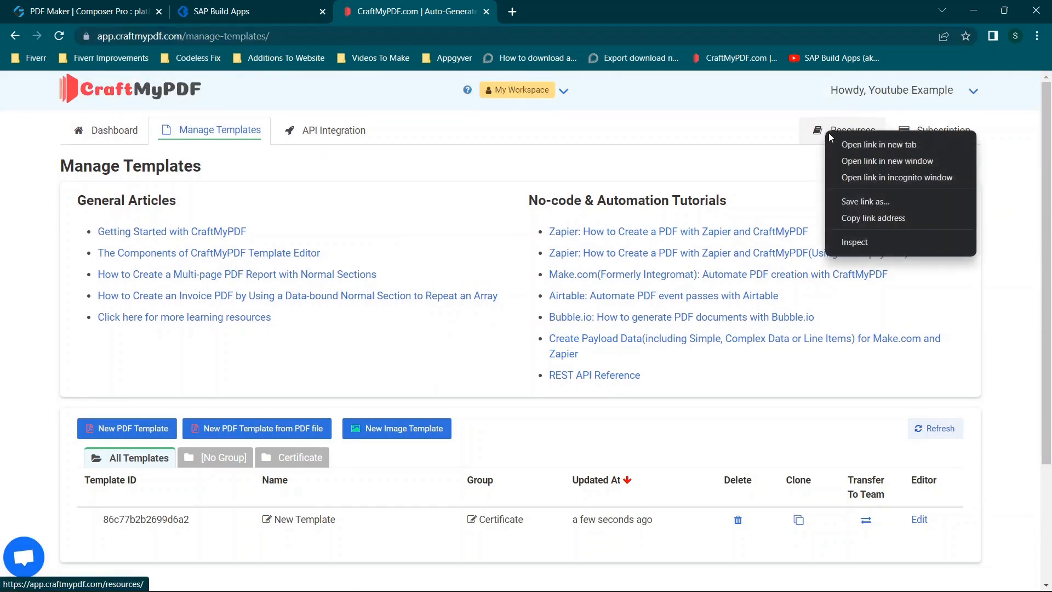
pyautogui.click(879, 145)
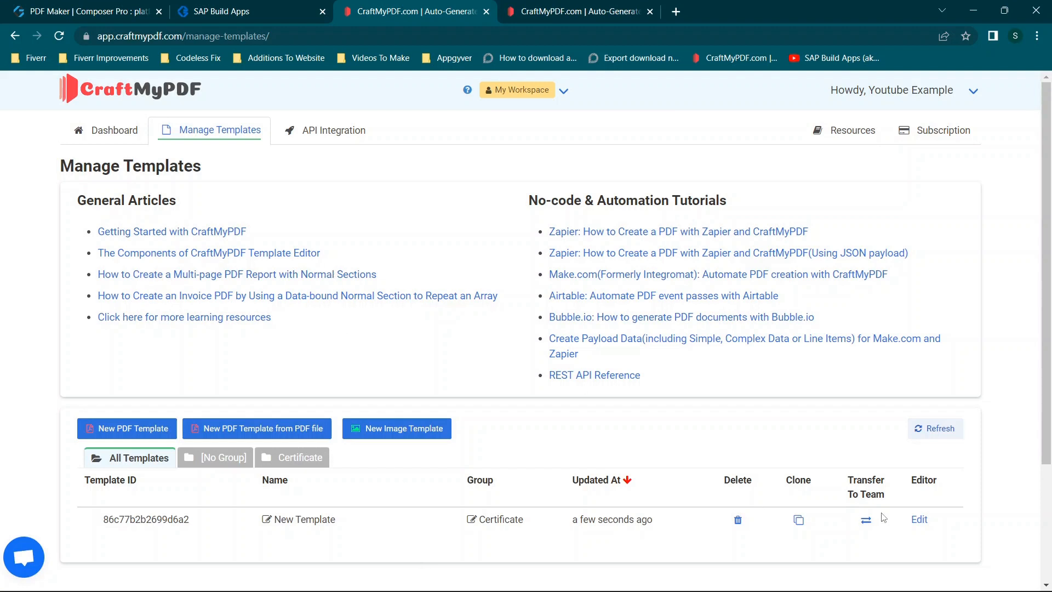
# - Open the REST API Reference from the Resources page and go to its Regional API endpoints section
pyautogui.scroll(-3, 393, 354)
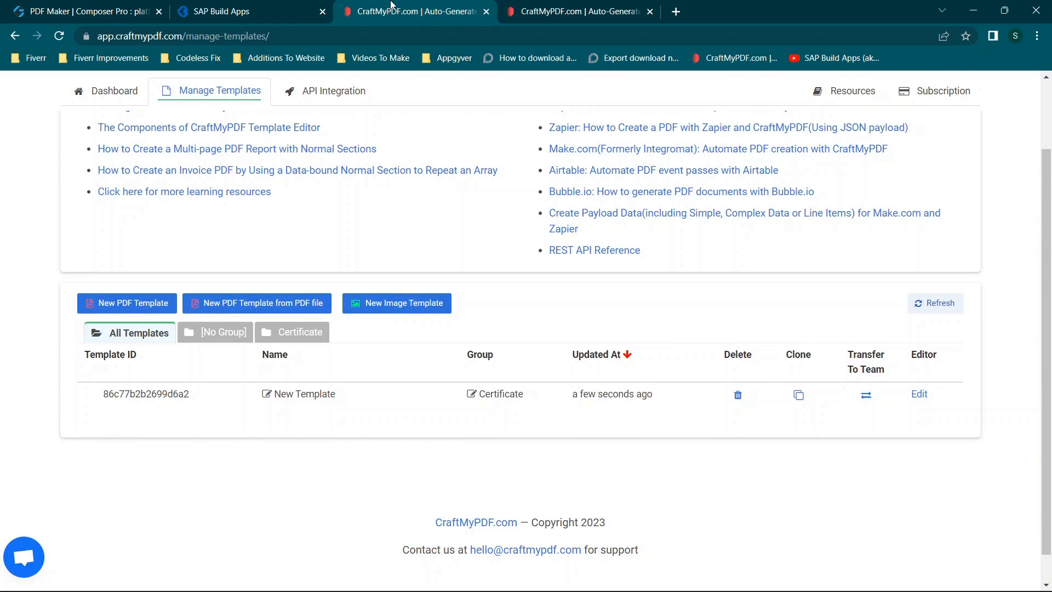
pyautogui.click(575, 9)
pyautogui.scroll(-1, 364, 290)
pyautogui.scroll(1, 364, 290)
pyautogui.scroll(-1, 364, 290)
pyautogui.scroll(-14, 365, 291)
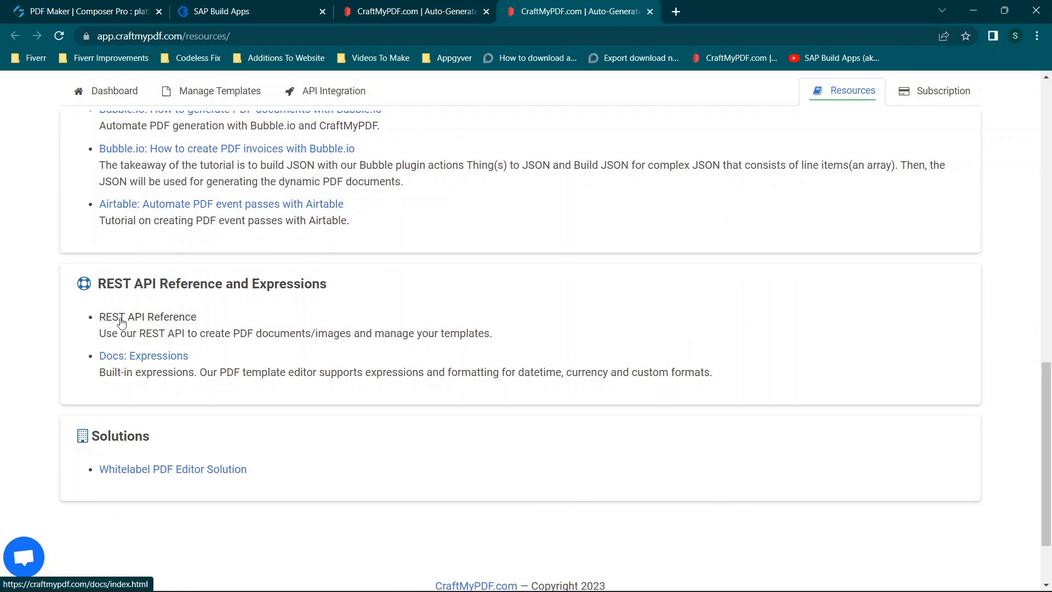
pyautogui.click(120, 317)
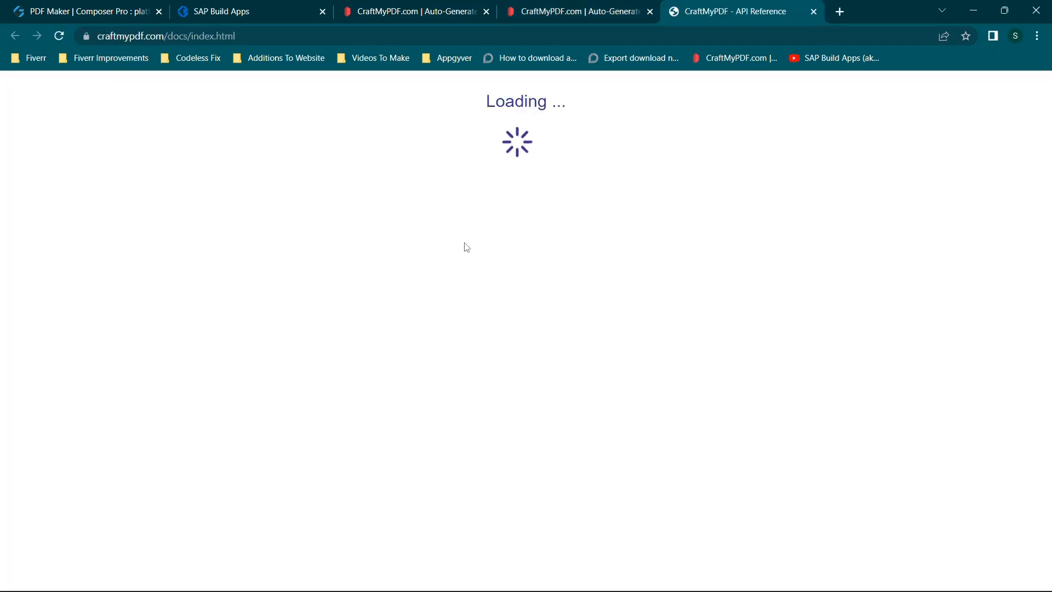
pyautogui.scroll(-9, 367, 231)
pyautogui.scroll(-4, 367, 231)
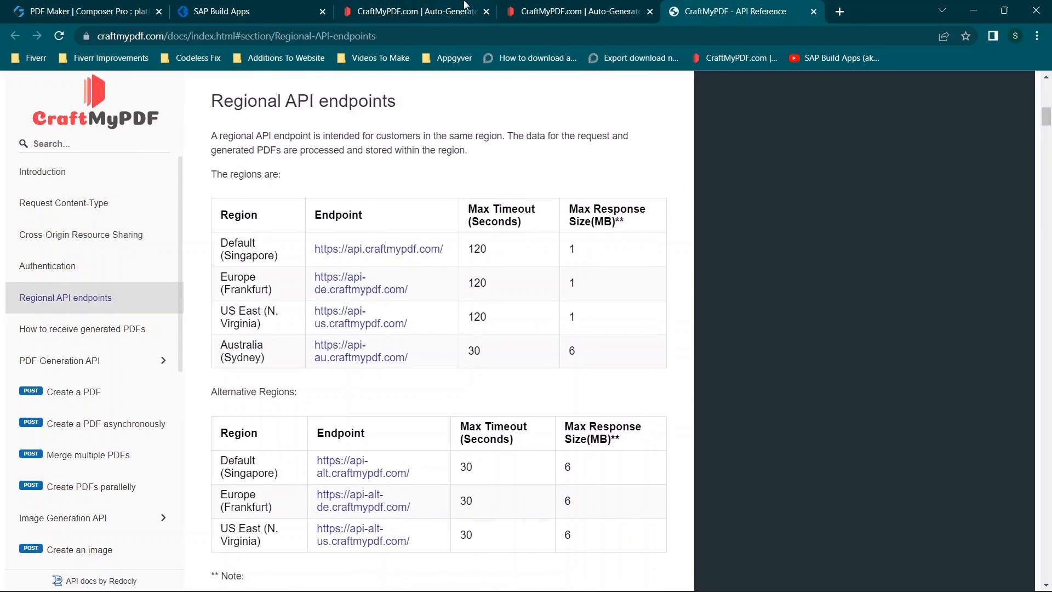
# - Switch to the PDF Maker composer and check the URL of the Create button's HTTP request
pyautogui.click(416, 11)
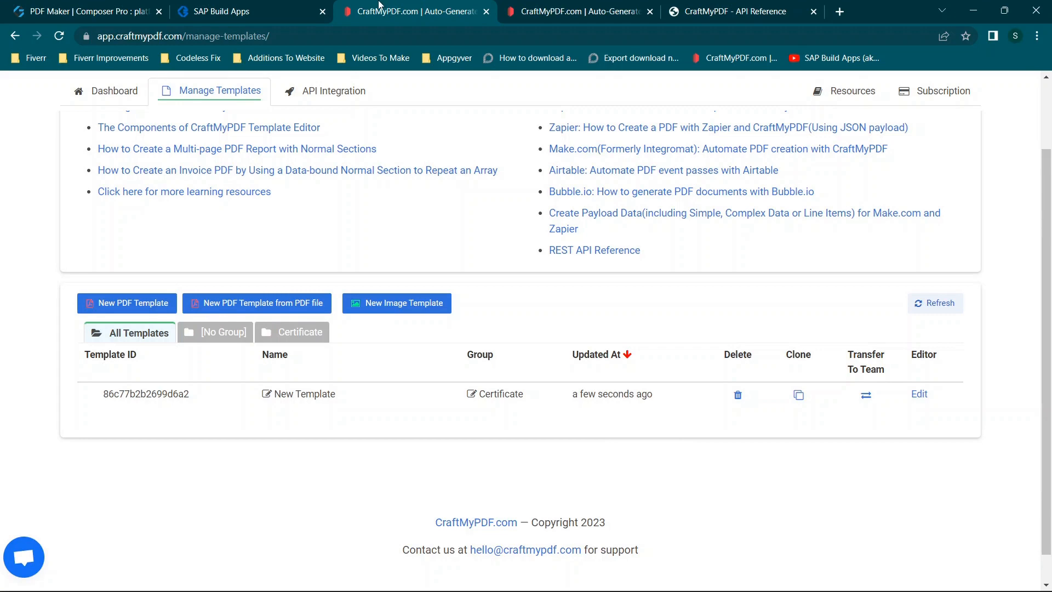
pyautogui.click(285, 5)
pyautogui.click(135, 7)
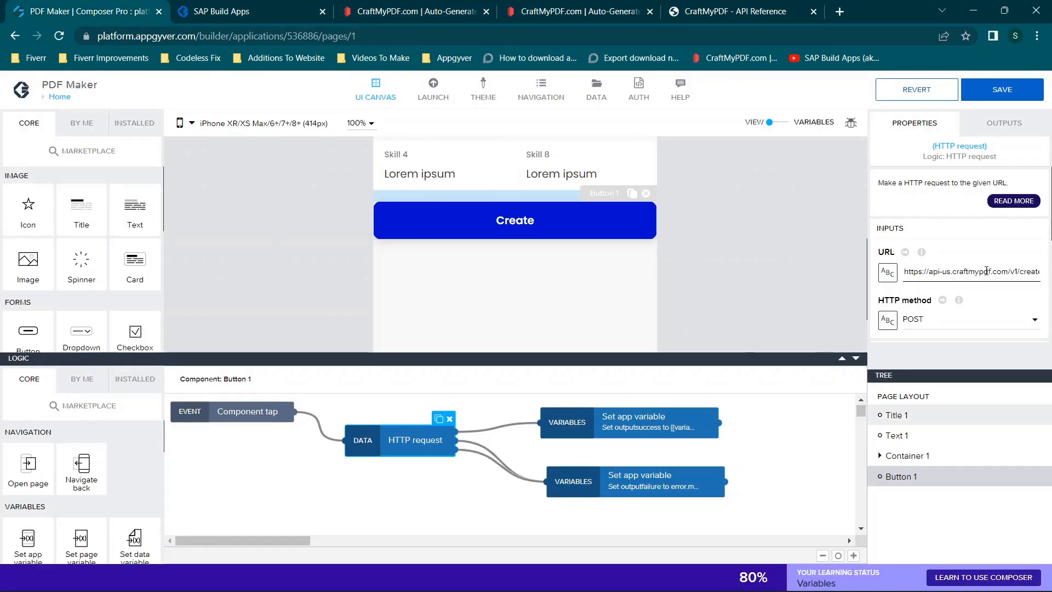
# - Return to the CraftMyPDF API Reference and examine the regional endpoint tables and the API path for generating PDFs
pyautogui.click(576, 11)
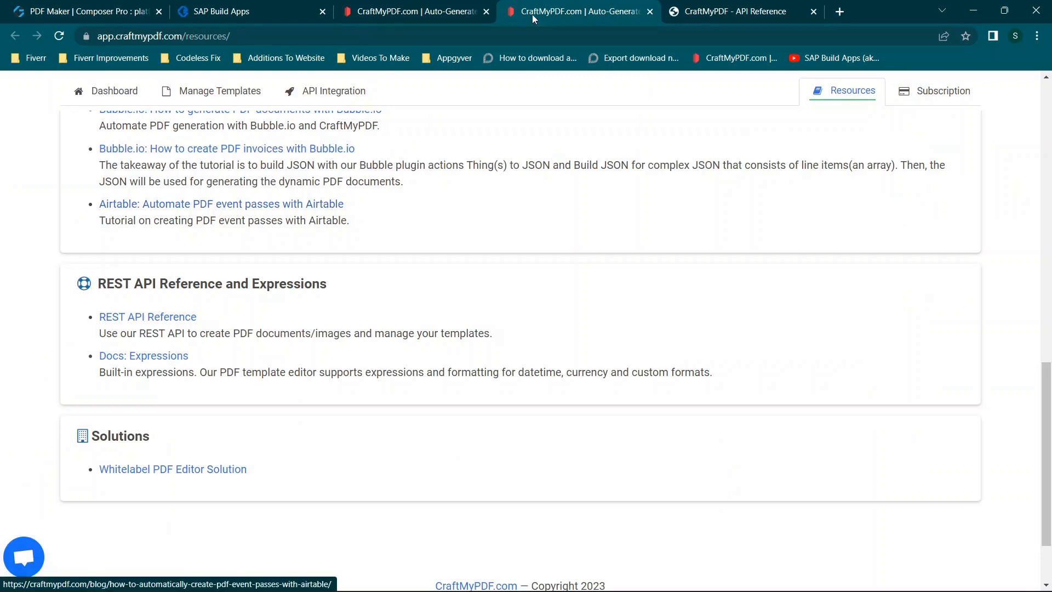
pyautogui.click(718, 11)
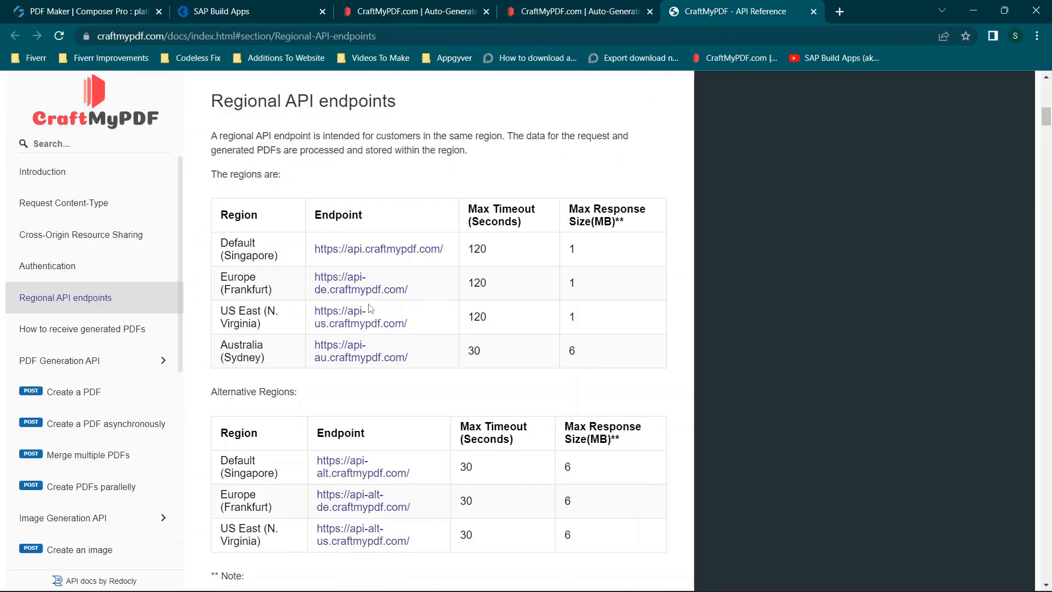
pyautogui.scroll(-1, 323, 327)
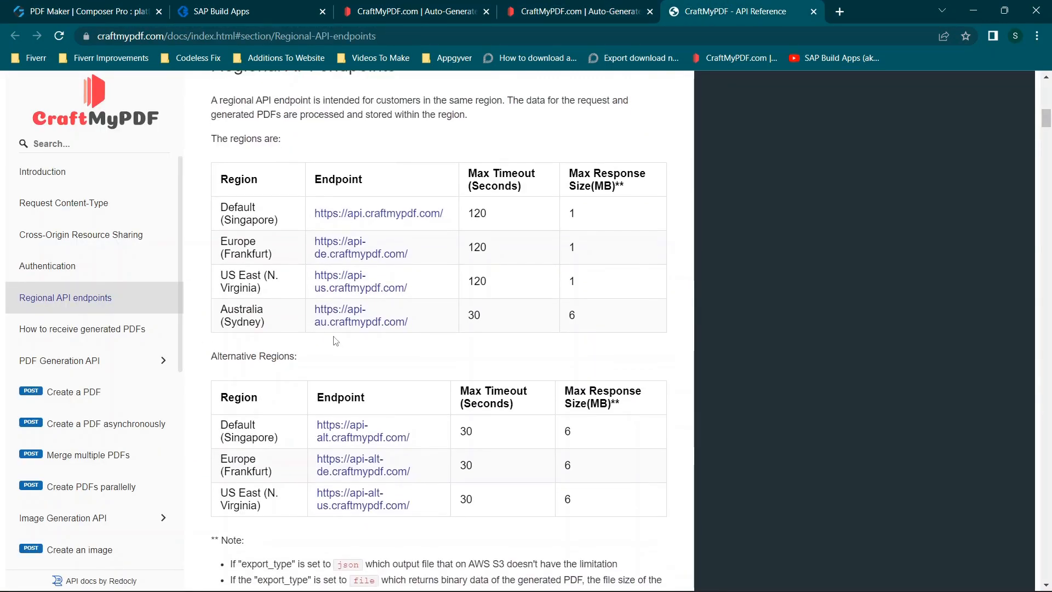
pyautogui.scroll(-1, 337, 340)
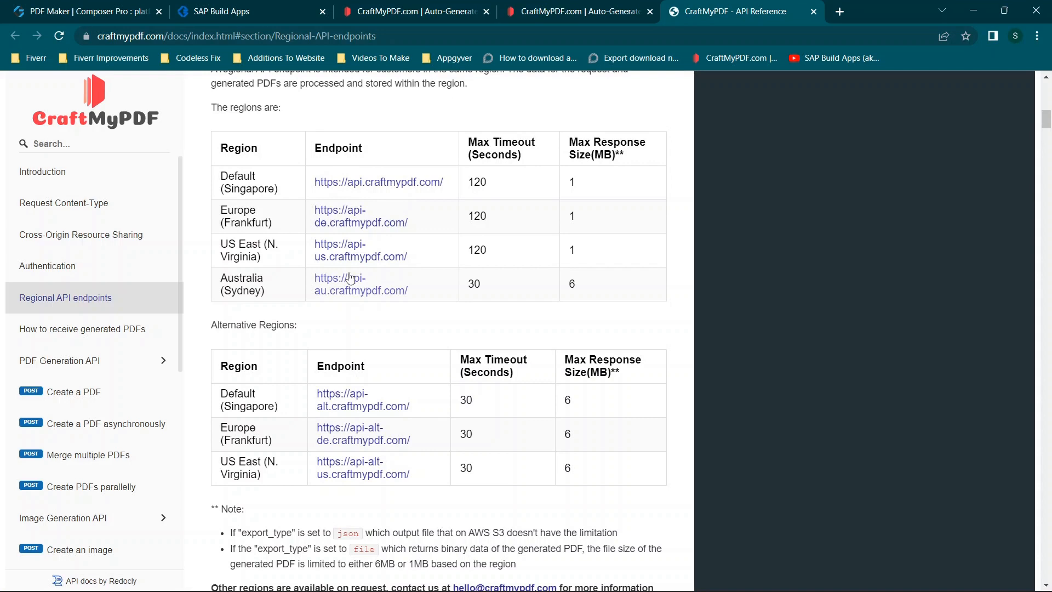
pyautogui.scroll(-1, 341, 245)
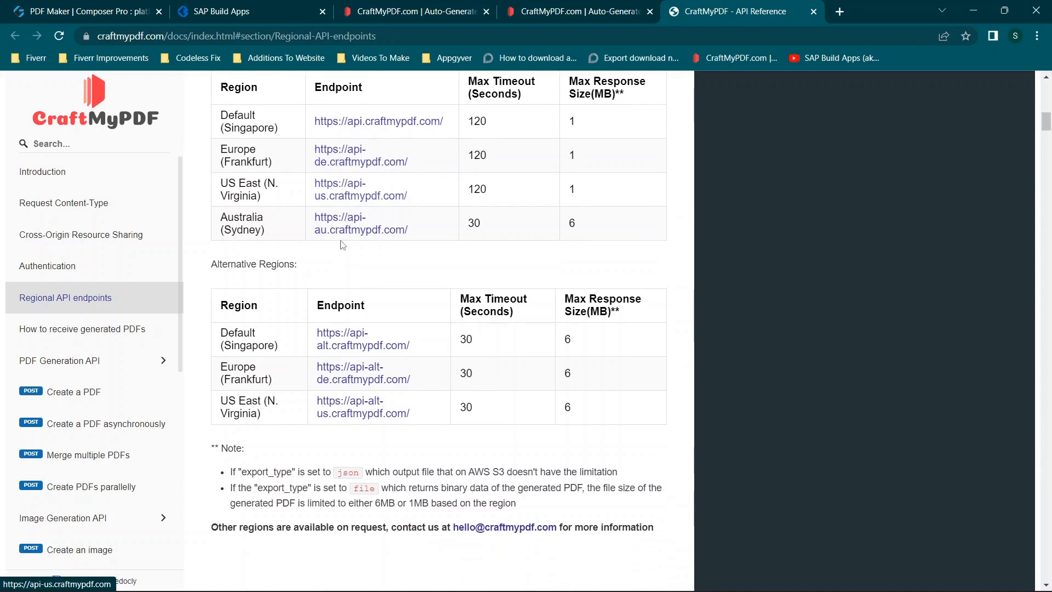
pyautogui.scroll(-4, 399, 216)
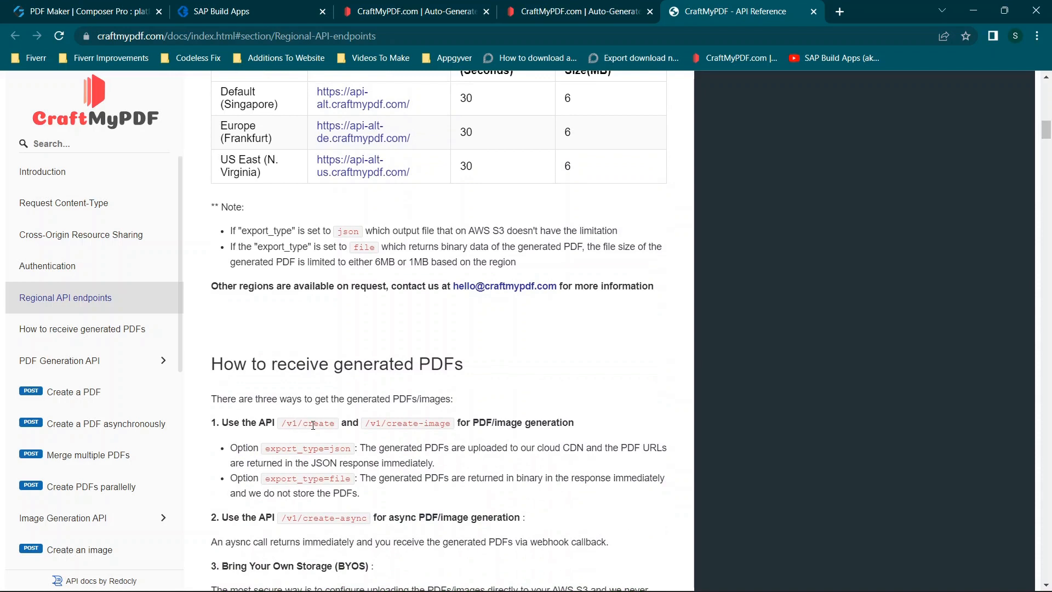
# - Copy the HTTP request's URL from PDF Maker and paste it into the API Reference tab's address field to compare with the regional endpoints
pyautogui.click(225, 7)
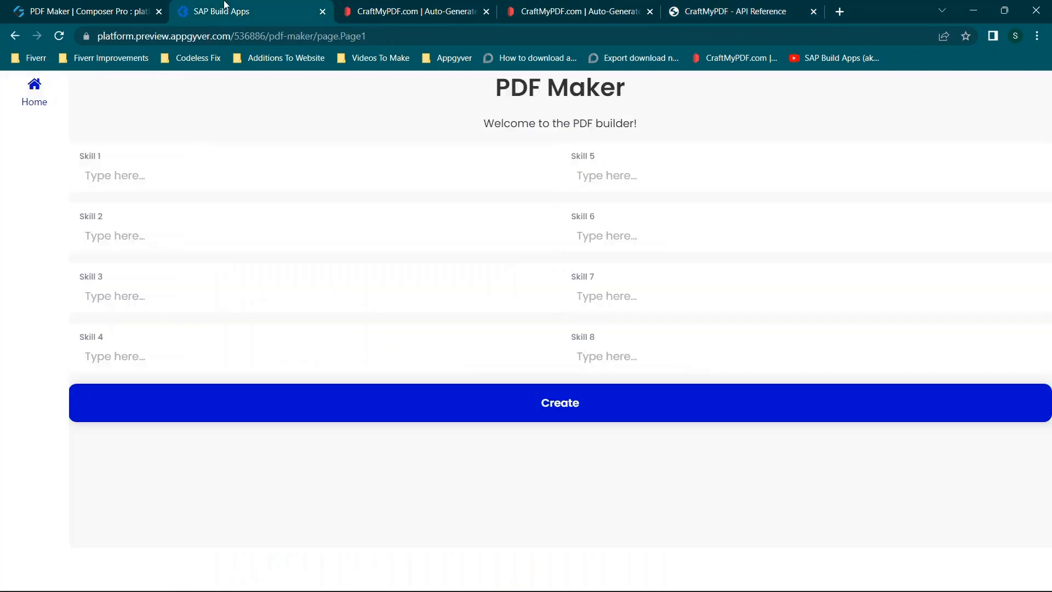
pyautogui.click(25, 5)
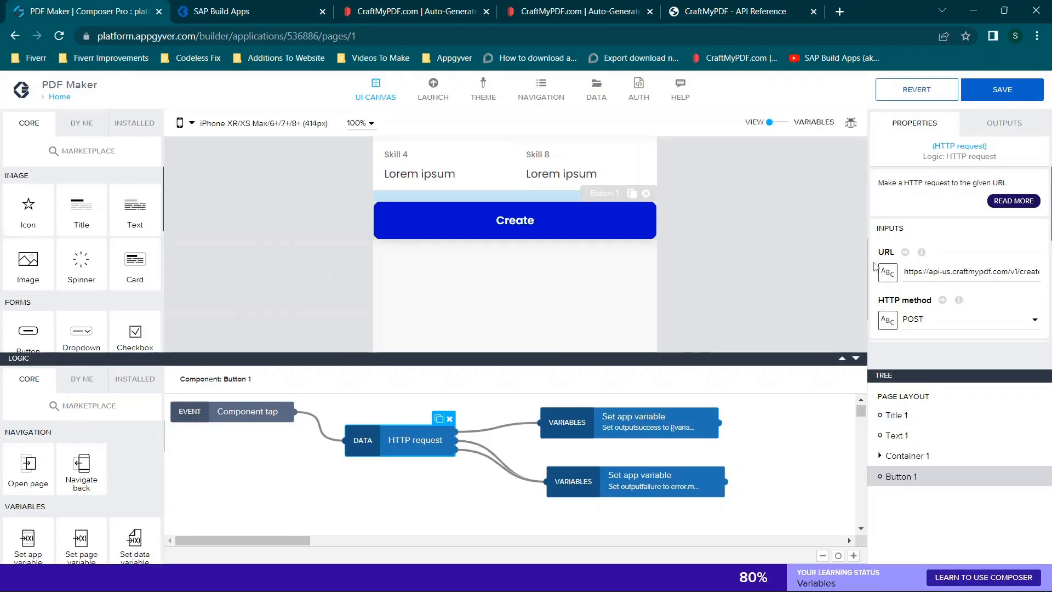
pyautogui.tripleClick(941, 271)
pyautogui.hotkey('ctrl', 'c')
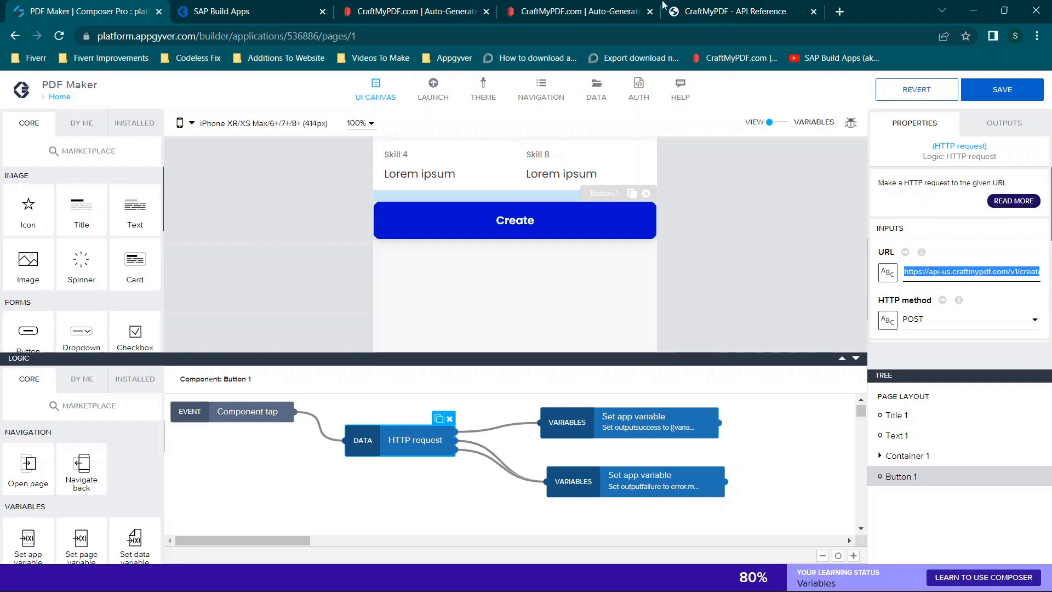
pyautogui.click(729, 11)
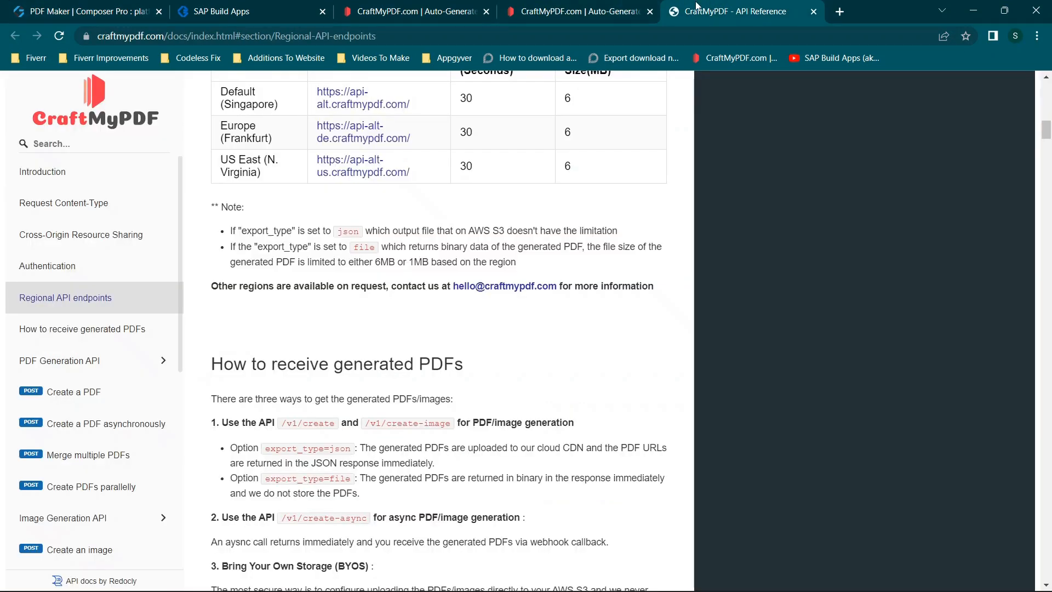
pyautogui.click(468, 32)
pyautogui.hotkey('ctrl', 'v')
pyautogui.scroll(6, 348, 201)
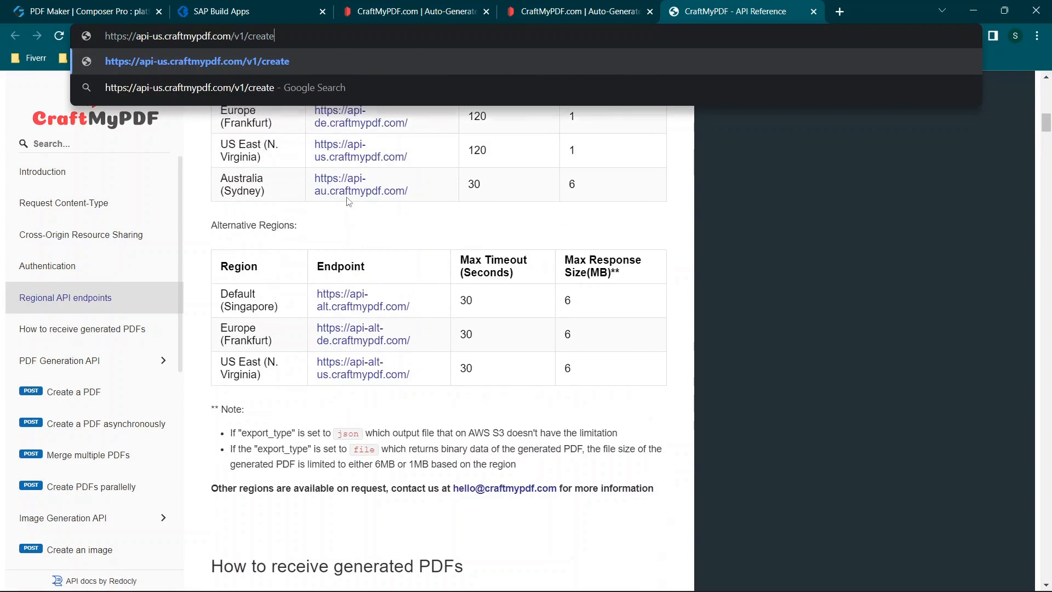
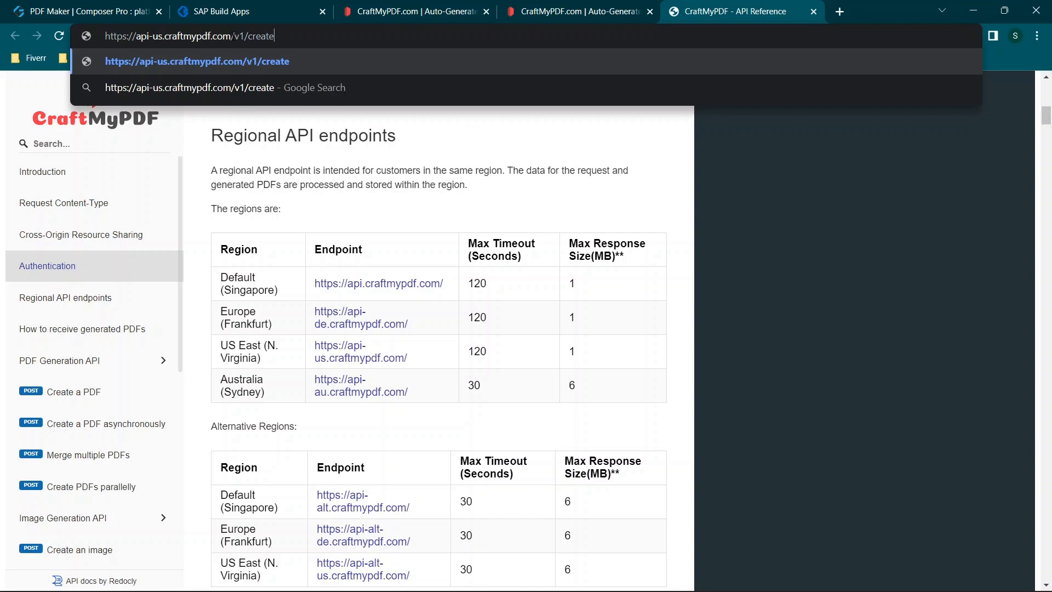
# - Compare the pasted URL's base address and /v1/create path with the regional endpoints and the How to receive generated PDFs section
pyautogui.moveTo(231, 36); pyautogui.dragTo(339, 35)
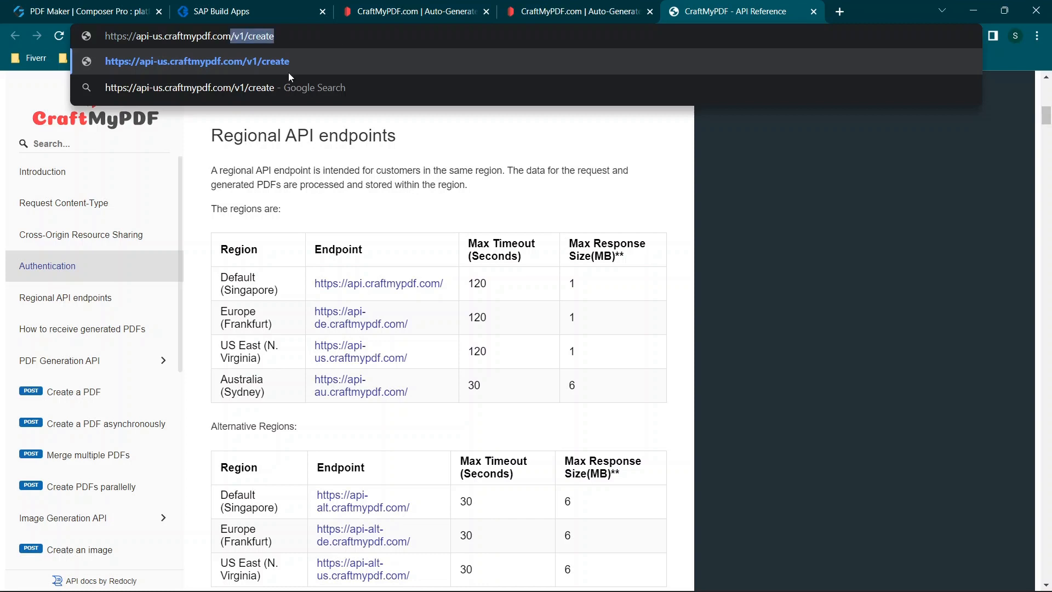
pyautogui.moveTo(230, 35); pyautogui.dragTo(104, 35)
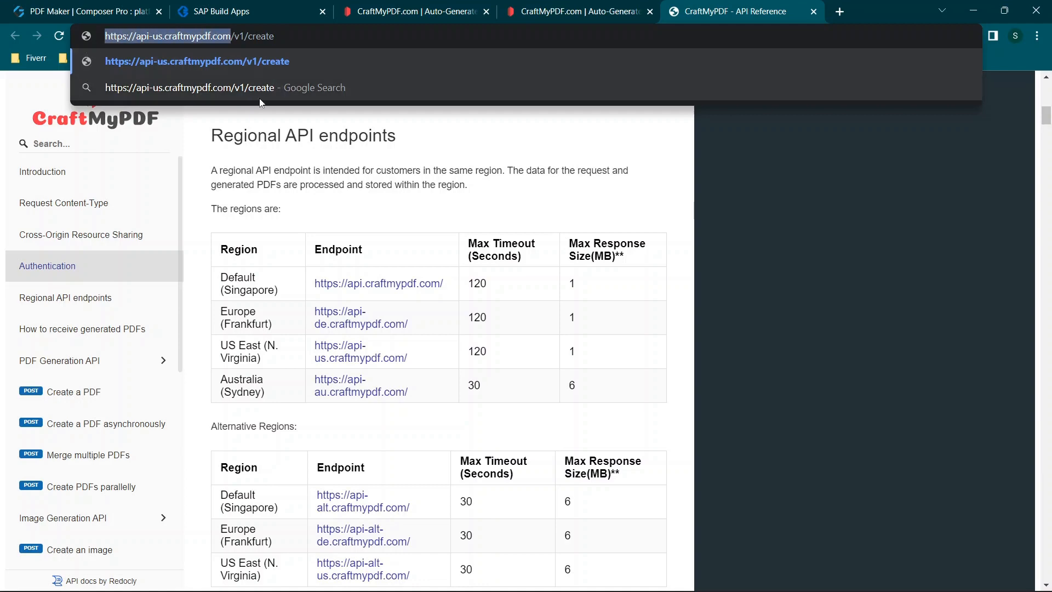
pyautogui.click(477, 220)
pyautogui.scroll(-4, 375, 318)
pyautogui.scroll(-5, 377, 319)
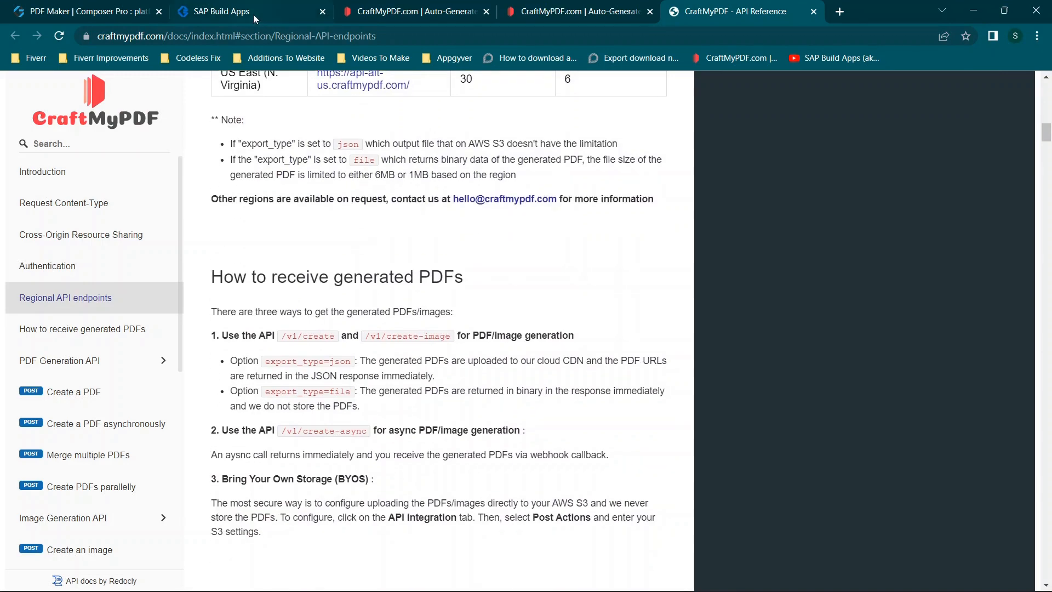
# - Switch to the PDF Maker composer and recheck the full URL of the Create button's HTTP request
pyautogui.click(235, 11)
pyautogui.click(71, 5)
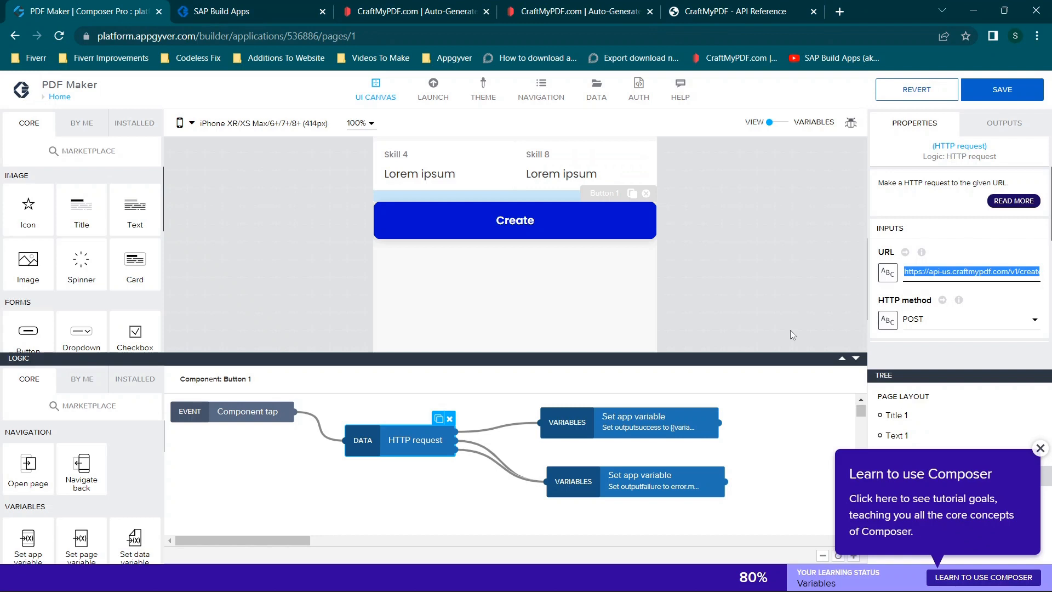
pyautogui.moveTo(908, 272); pyautogui.dragTo(1039, 274)
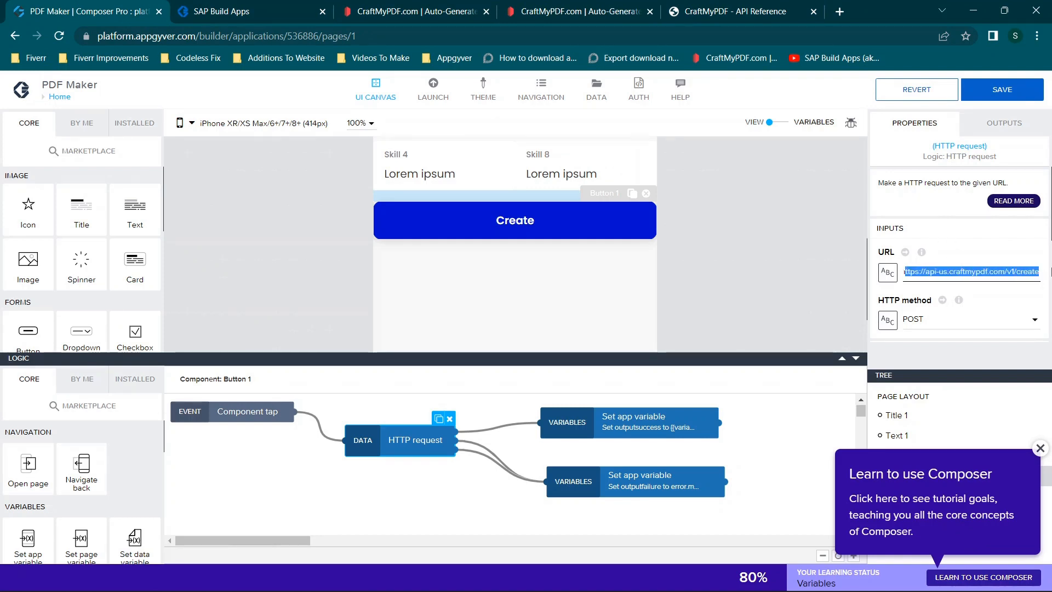
pyautogui.click(999, 273)
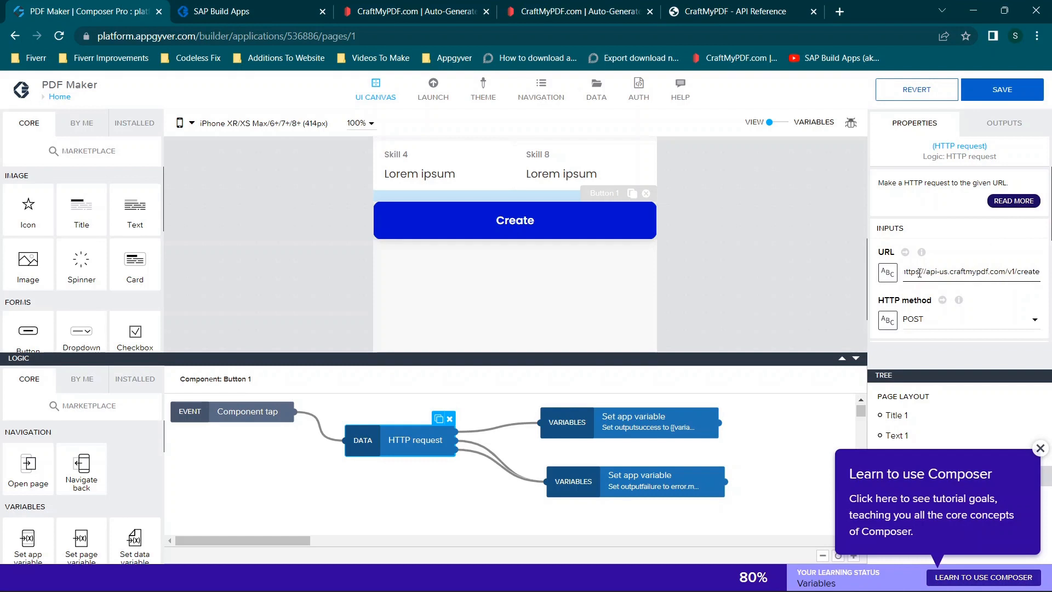
# - Open the HTTP request's Headers binding as a list of values and inspect its API key value
pyautogui.scroll(-3, 930, 307)
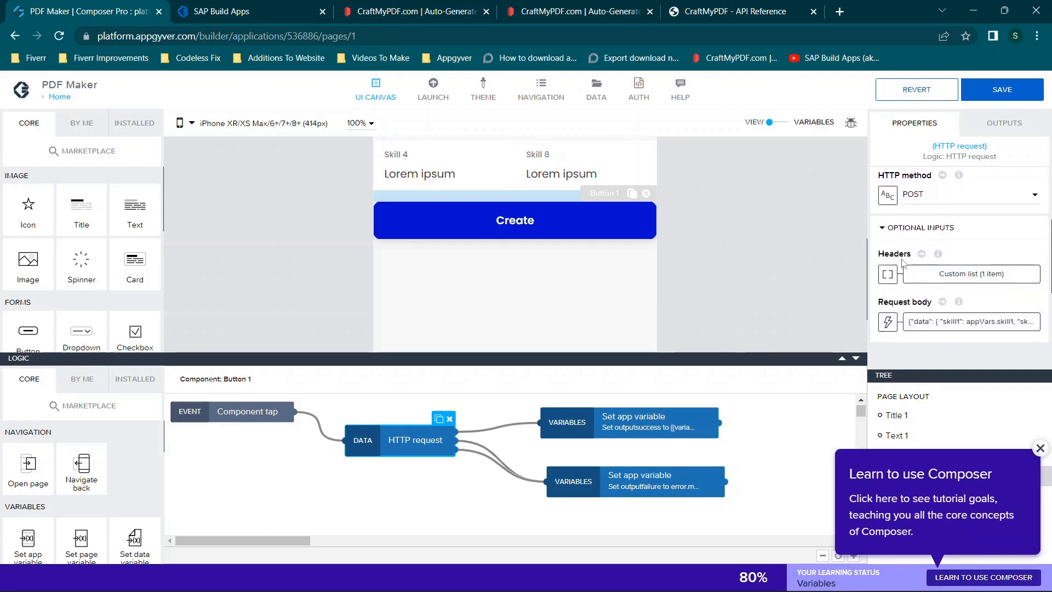
pyautogui.click(888, 274)
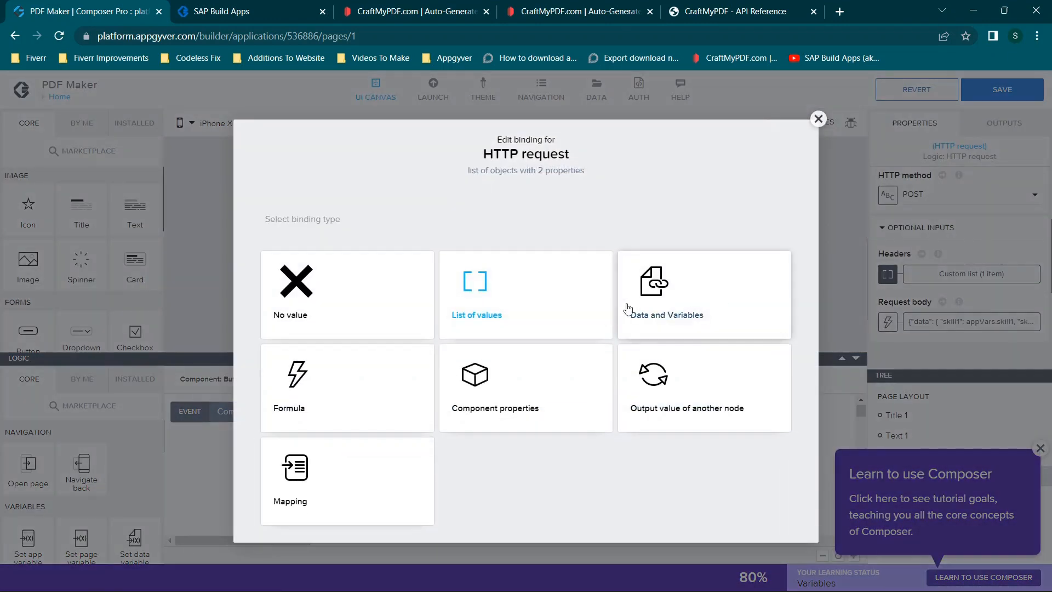
pyautogui.click(516, 302)
pyautogui.click(309, 329)
pyautogui.moveTo(305, 328); pyautogui.dragTo(468, 324)
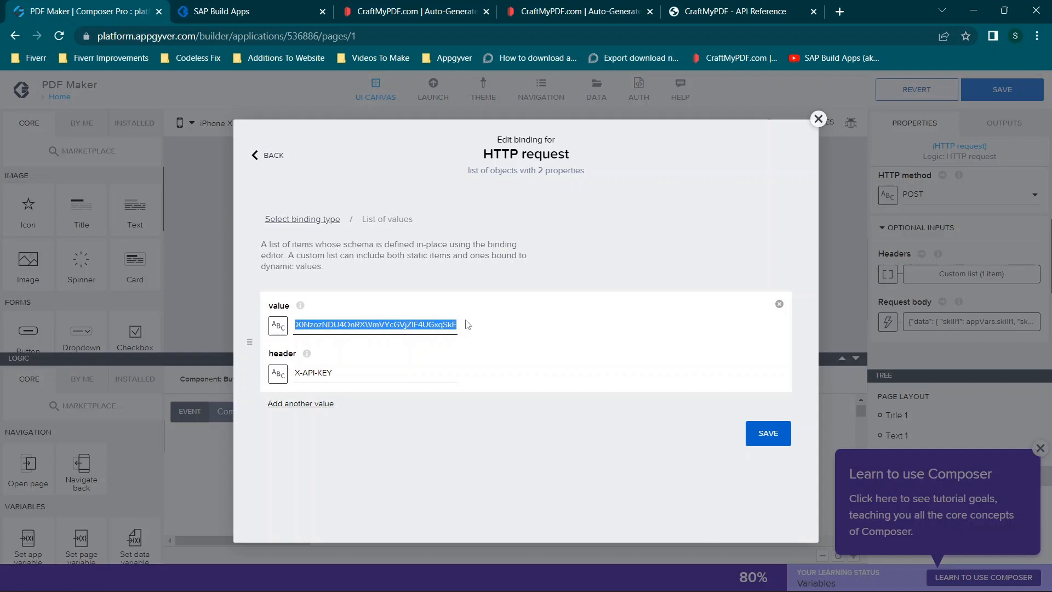
pyautogui.click(376, 320)
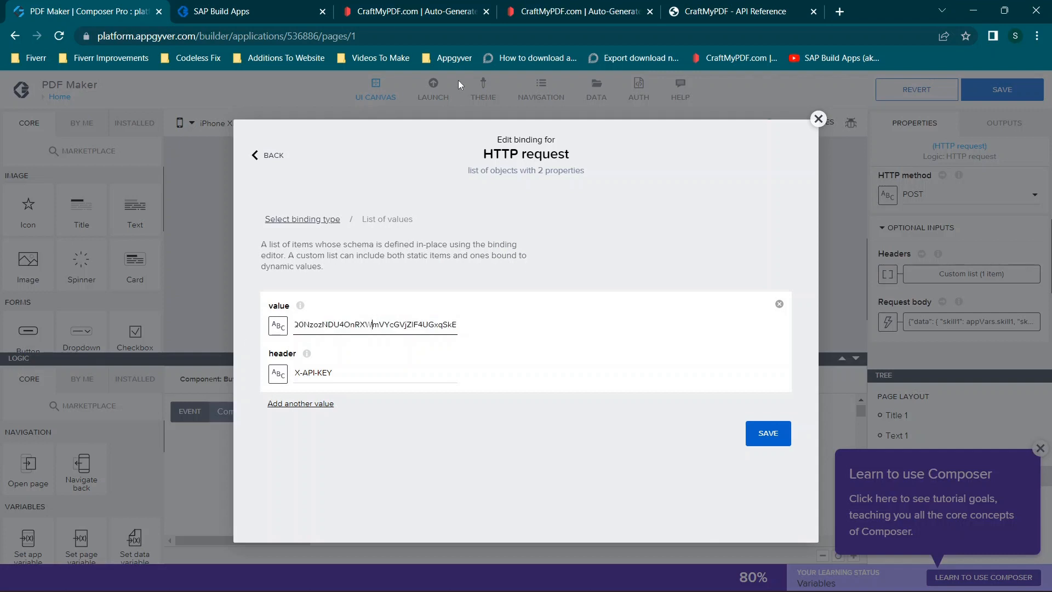
# - Copy the API key from CraftMyPDF's API Integration page and paste it into the header's value in PDF Maker
pyautogui.click(425, 4)
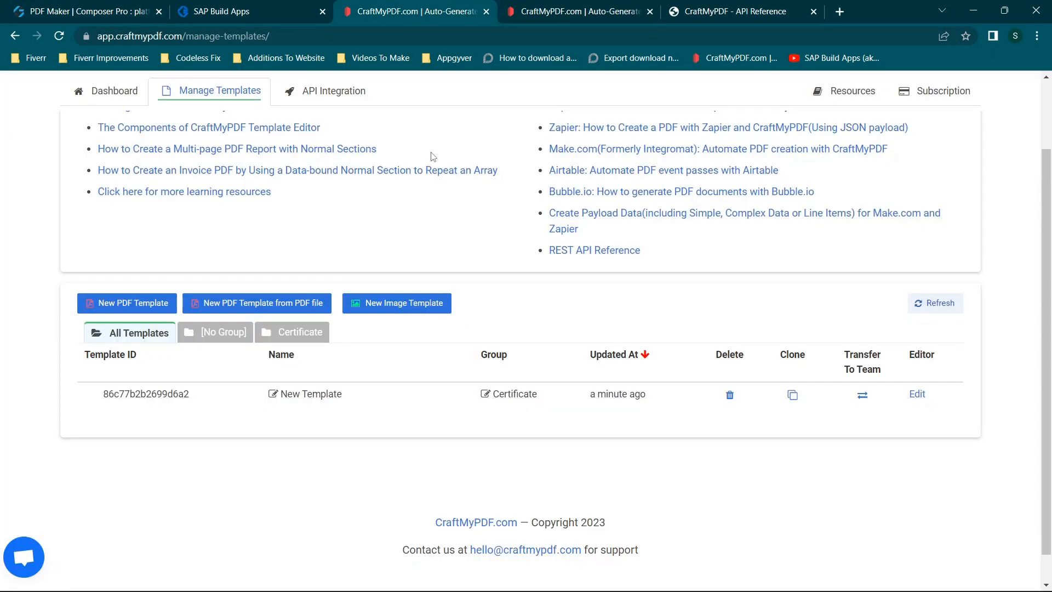
pyautogui.scroll(3, 404, 144)
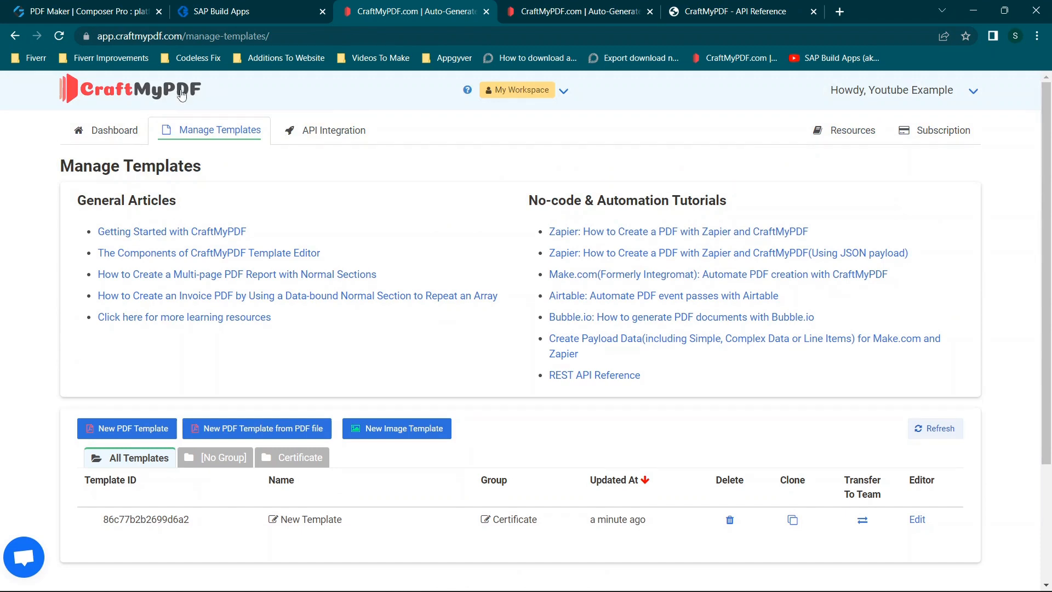
pyautogui.click(309, 141)
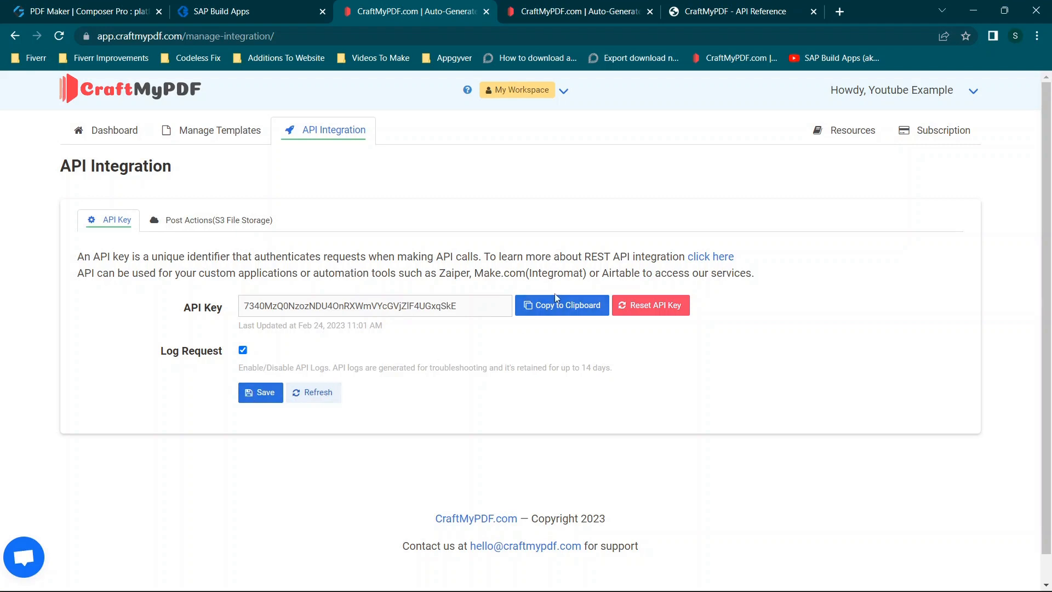
pyautogui.click(530, 310)
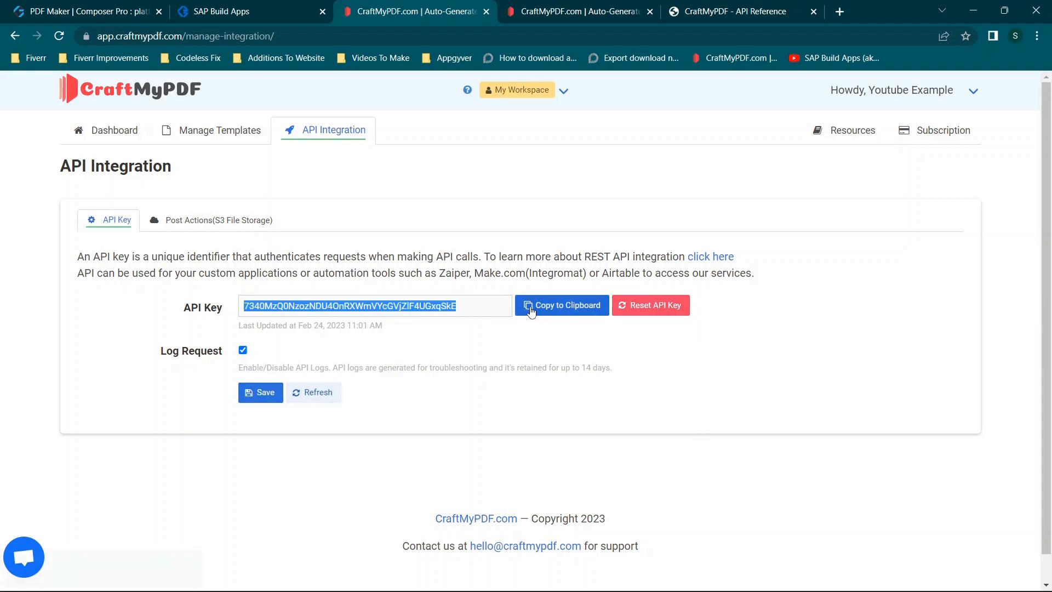
pyautogui.click(111, 8)
pyautogui.hotkey('ctrl', 'a')
pyautogui.hotkey('ctrl', 'v')
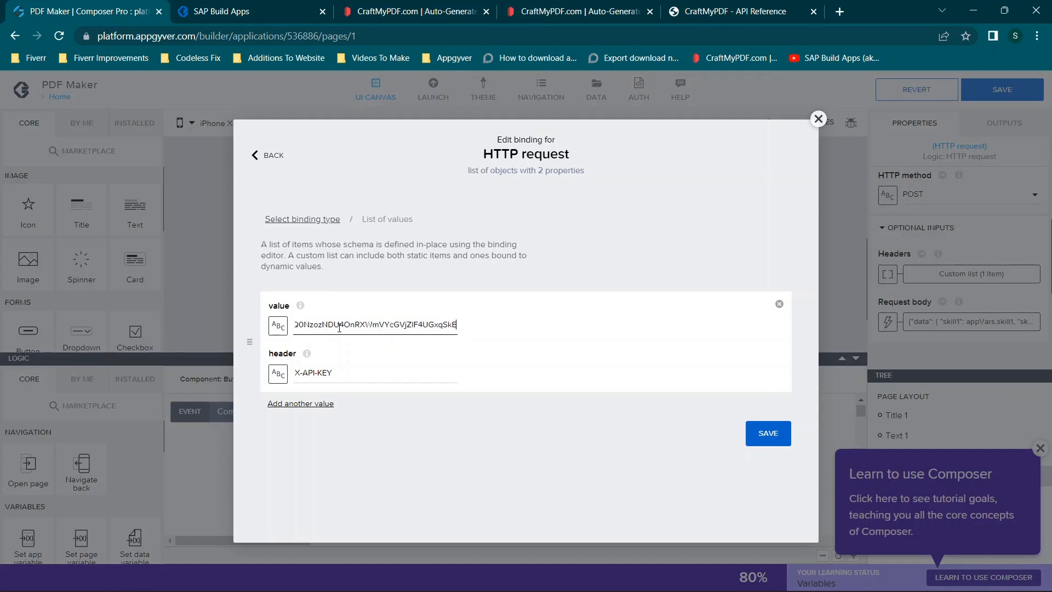
# - Check the API key value and the X-API-KEY header name, keeping a single list item, and save the Headers binding
pyautogui.click(286, 405)
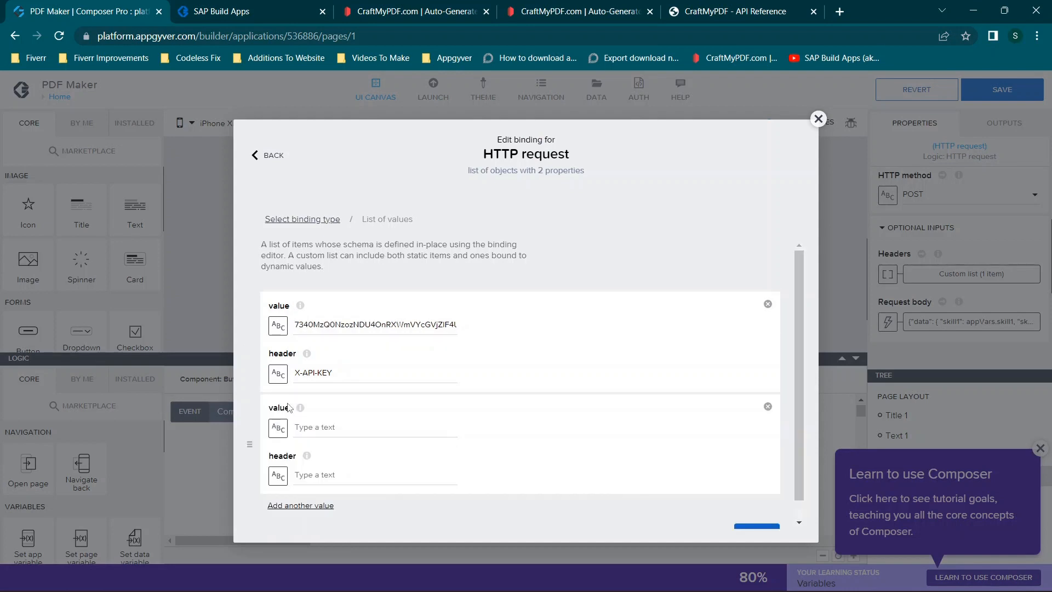
pyautogui.click(767, 407)
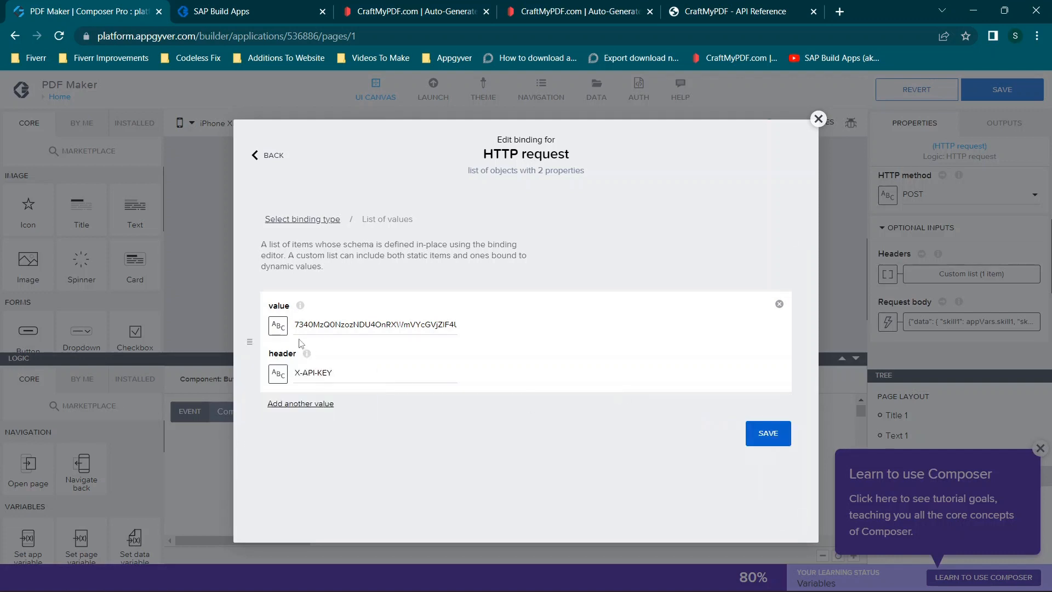
pyautogui.moveTo(299, 327)
pyautogui.mouseDown()
pyautogui.moveTo(482, 327)
pyautogui.moveTo(279, 329)
pyautogui.mouseUp()
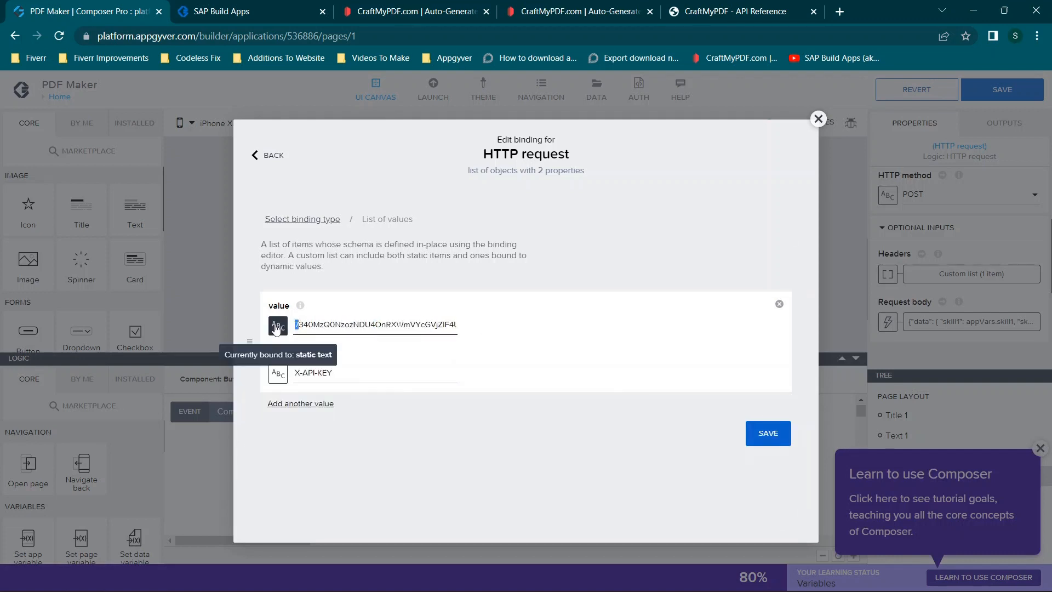
pyautogui.click(331, 321)
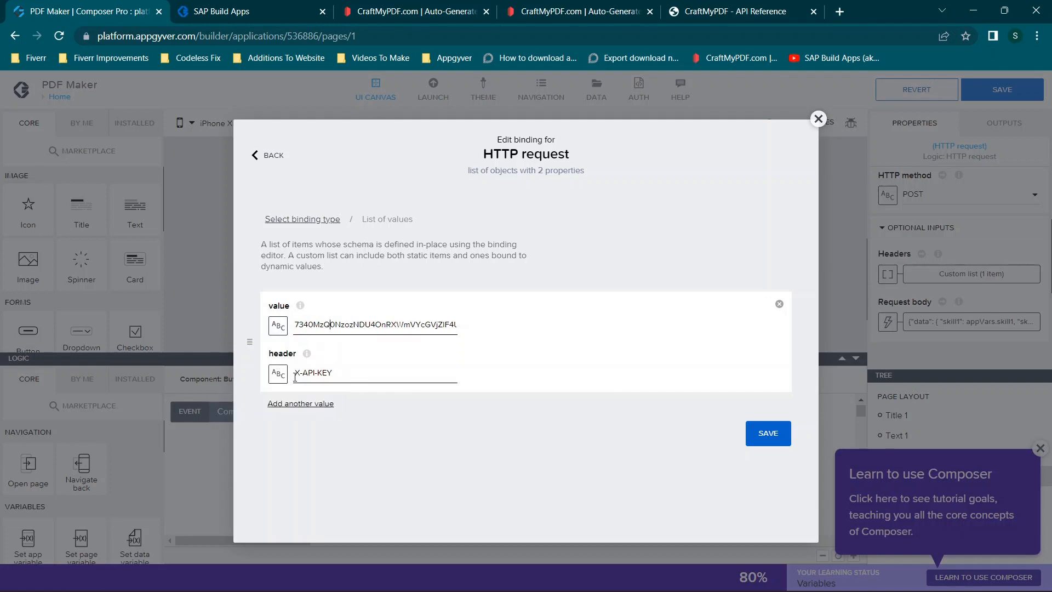
pyautogui.tripleClick(328, 374)
pyautogui.click(351, 375)
pyautogui.moveTo(355, 373); pyautogui.dragTo(237, 367)
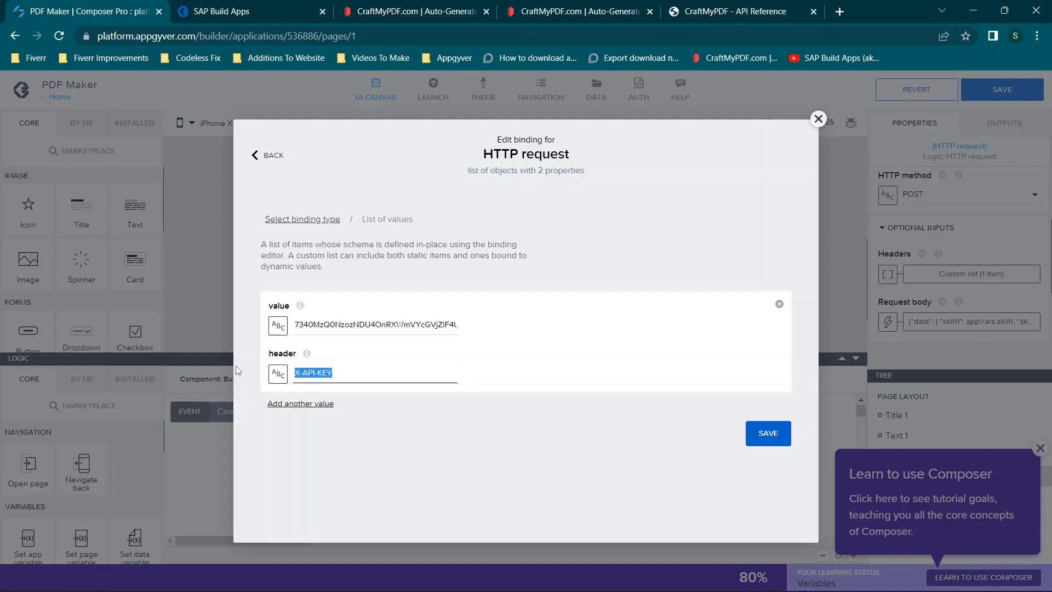
pyautogui.click(368, 375)
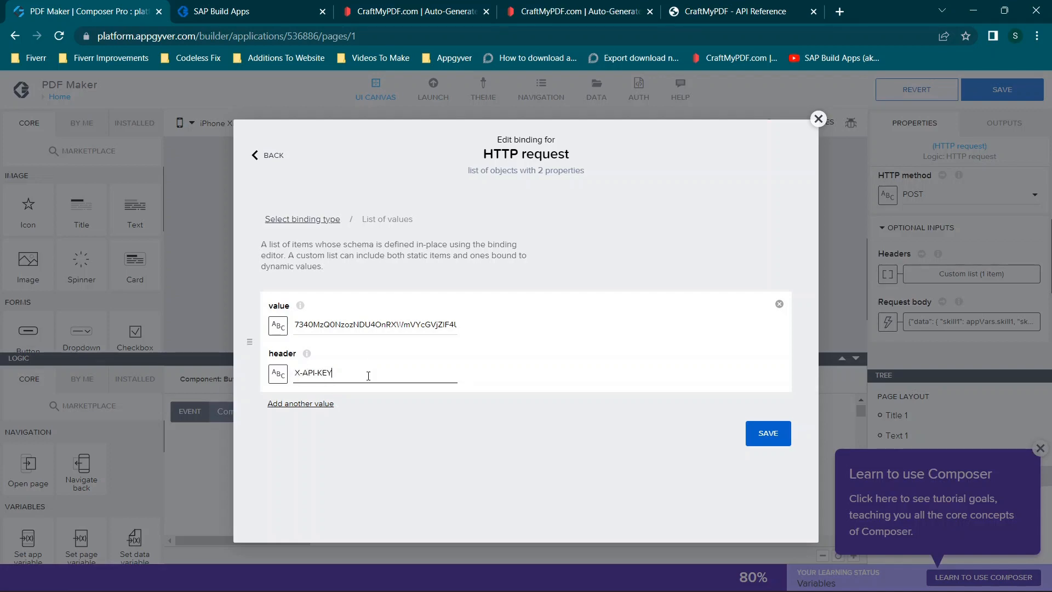
pyautogui.click(773, 432)
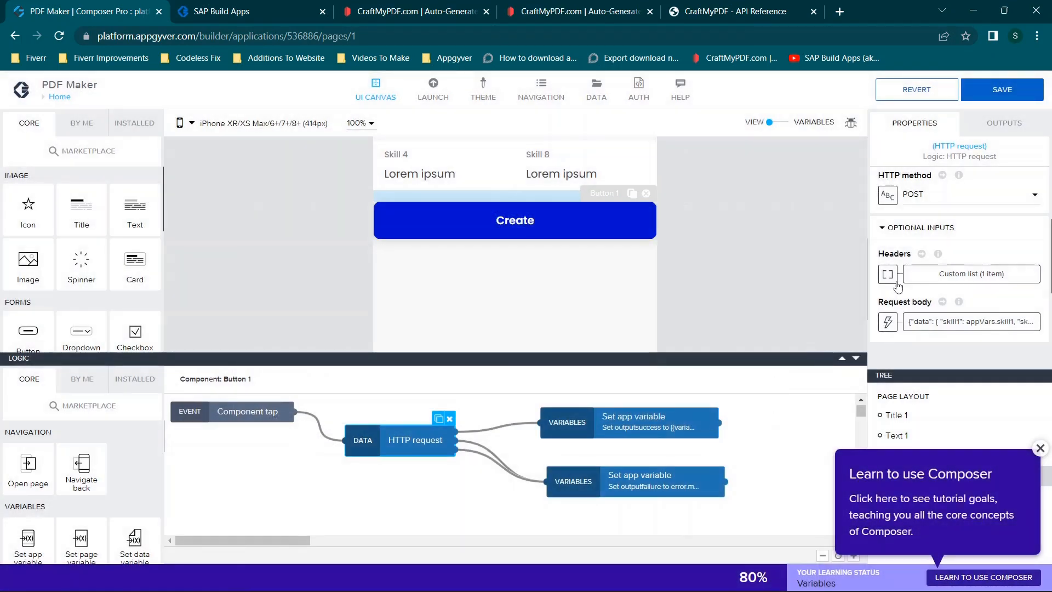
# - Open the formula bound to the HTTP request's Request body in the formula editor
pyautogui.scroll(-2, 945, 250)
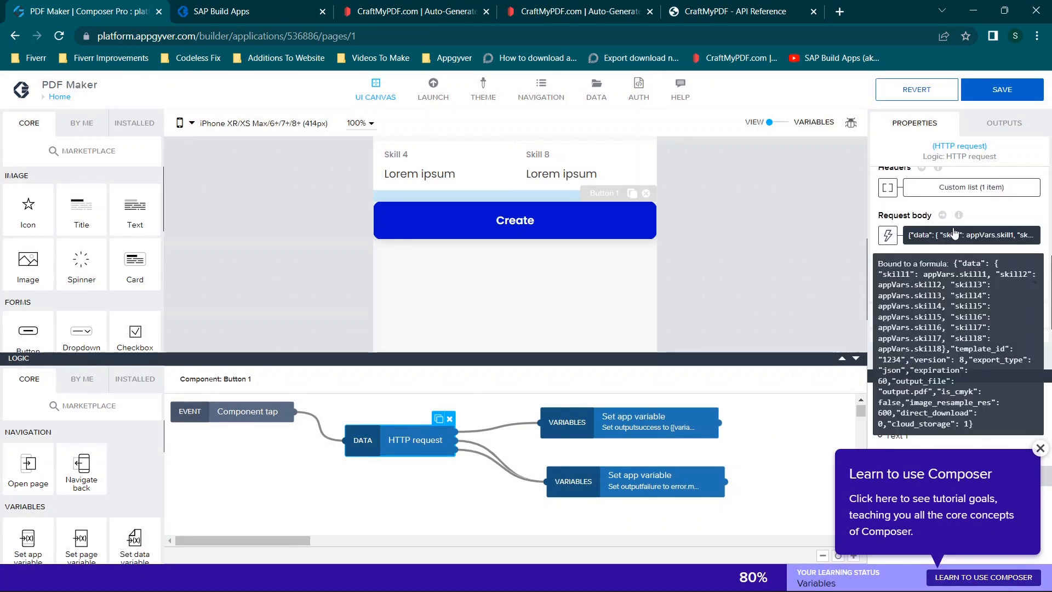
pyautogui.click(921, 238)
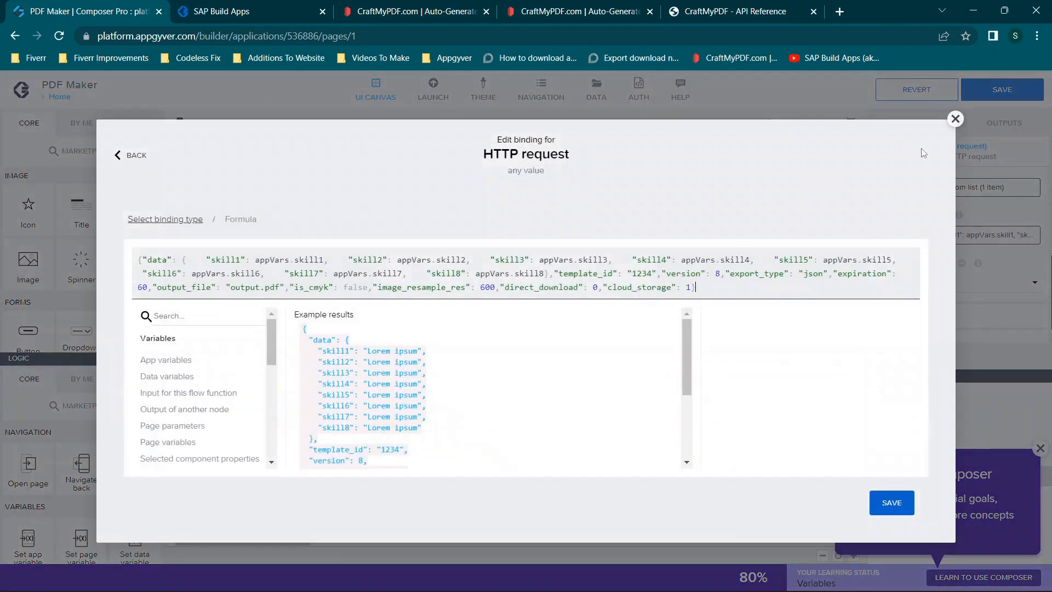
pyautogui.click(956, 118)
pyautogui.click(888, 235)
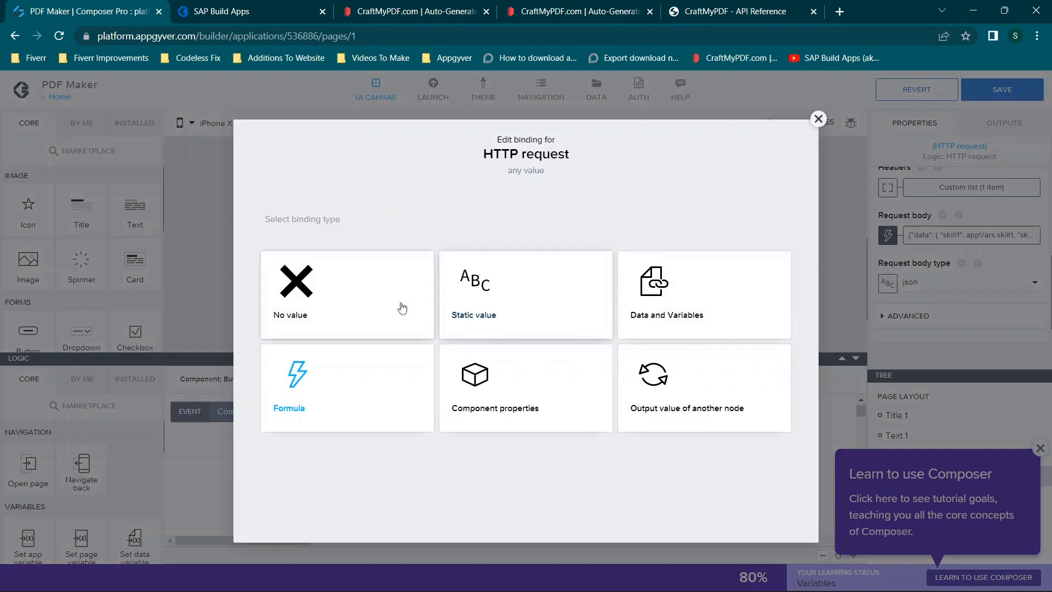
pyautogui.click(323, 385)
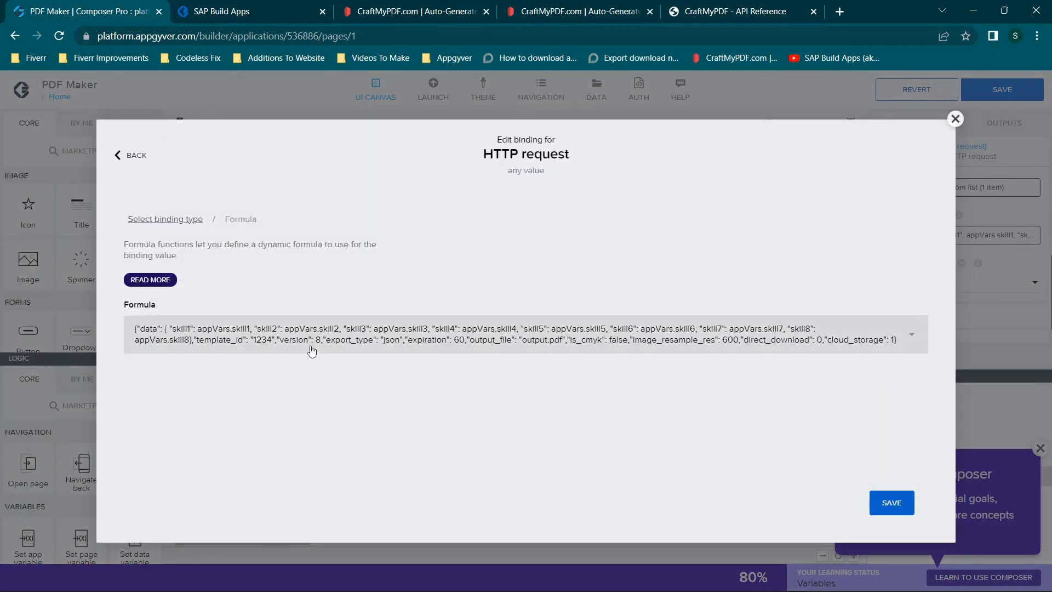
pyautogui.click(310, 329)
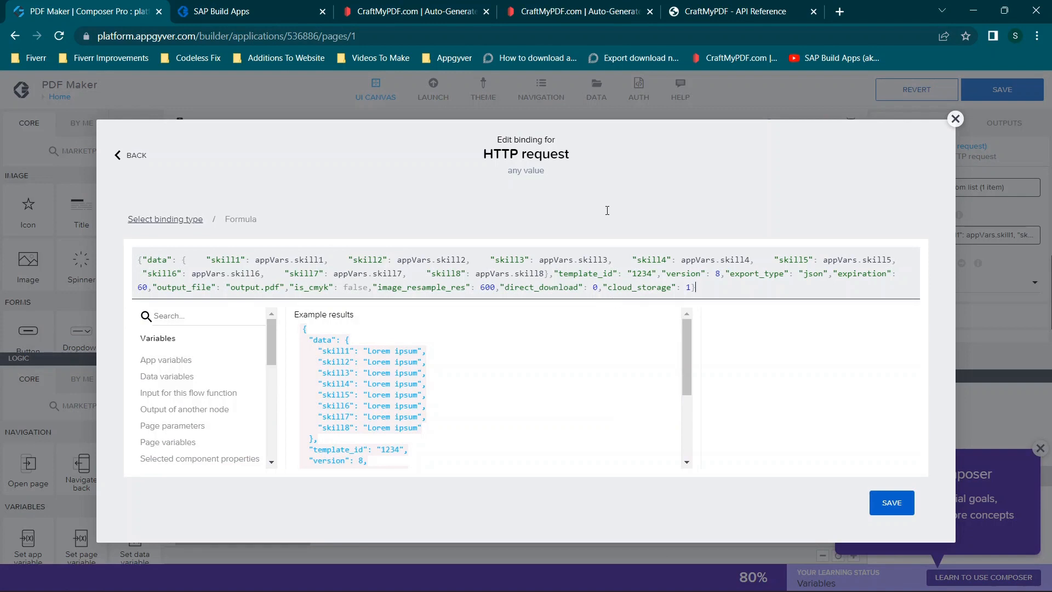
# - Switch to the CraftMyPDF API Reference and find the payload sample in the Create a PDF section
pyautogui.click(551, 12)
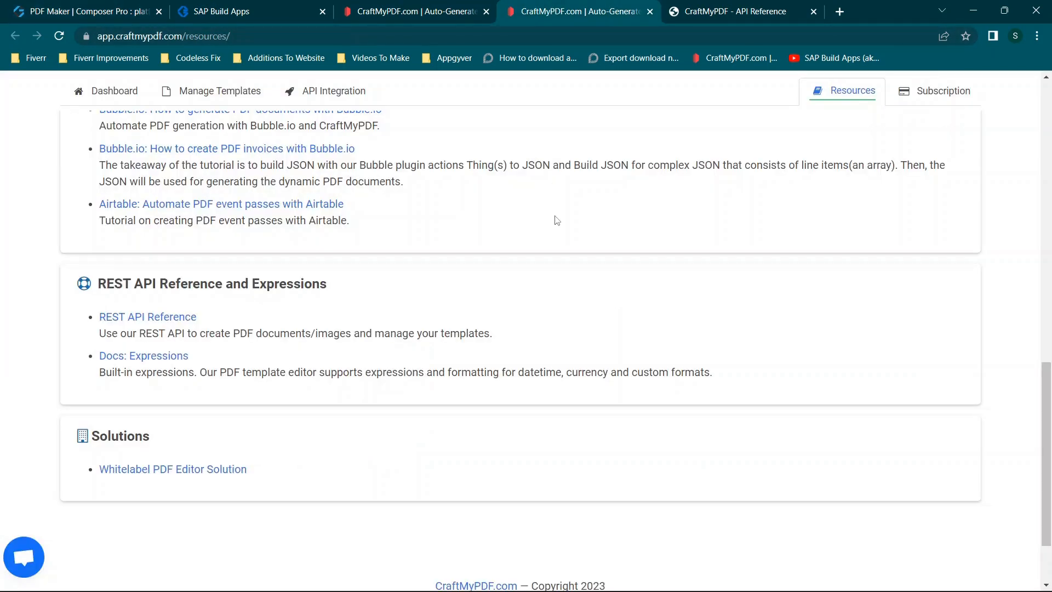
pyautogui.scroll(5, 557, 216)
pyautogui.click(698, 8)
pyautogui.scroll(-12, 455, 242)
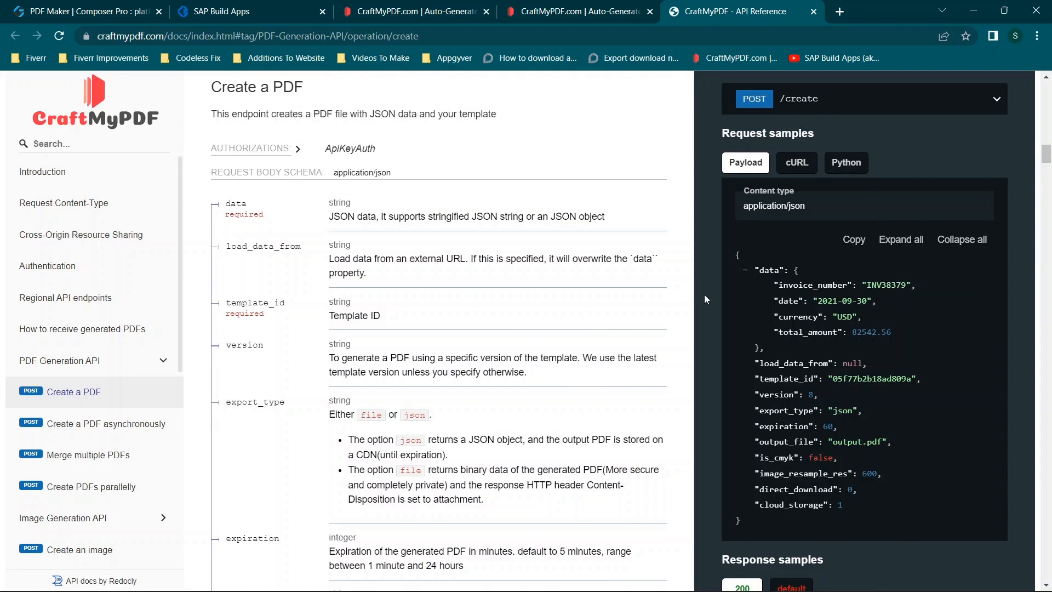
pyautogui.scroll(-1, 789, 312)
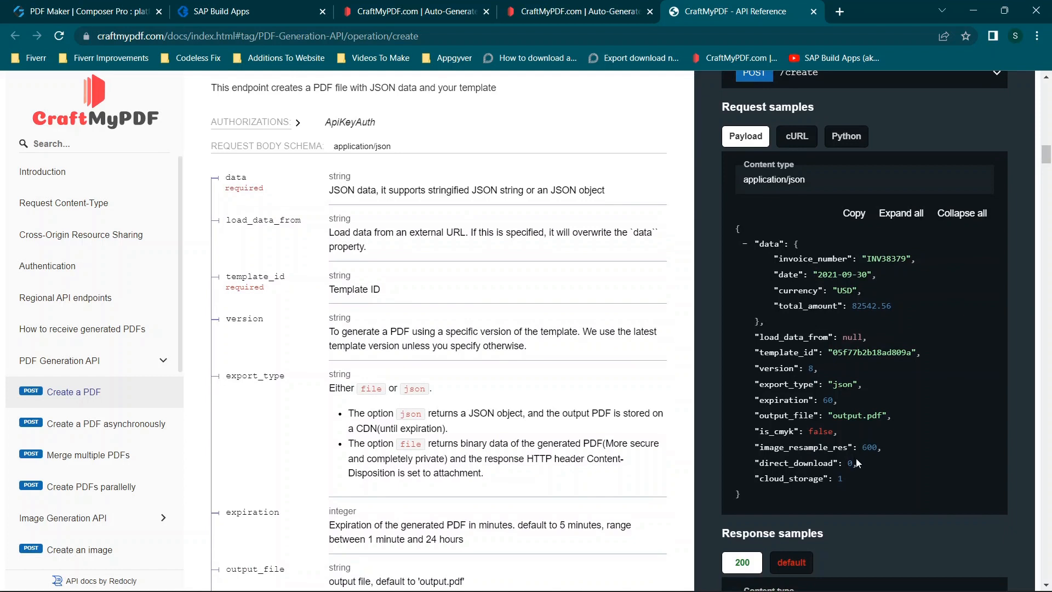
# - Examine the sample payload's structure, including the data object, the remaining request options, template_id and version
pyautogui.moveTo(854, 481); pyautogui.dragTo(748, 255)
pyautogui.click(748, 255)
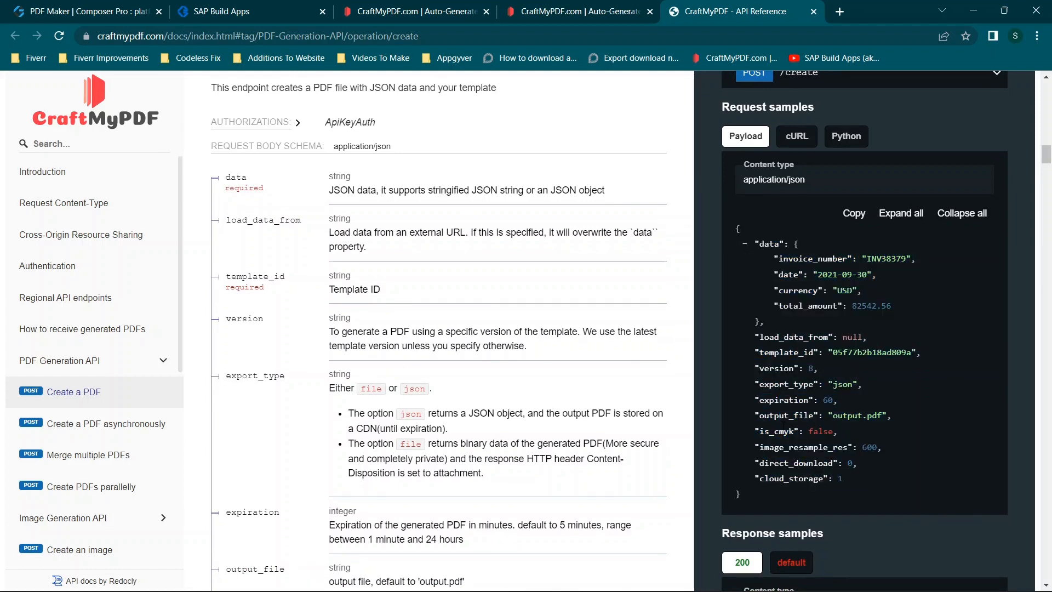
pyautogui.moveTo(735, 225); pyautogui.dragTo(742, 496)
pyautogui.click(797, 370)
pyautogui.moveTo(791, 243); pyautogui.dragTo(901, 307)
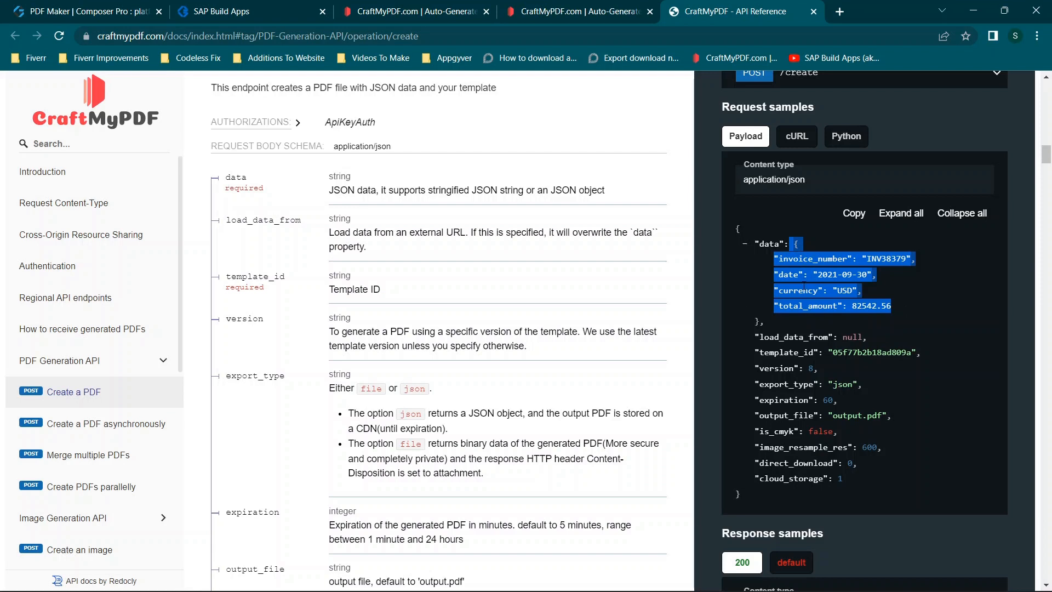
pyautogui.moveTo(755, 335); pyautogui.dragTo(857, 479)
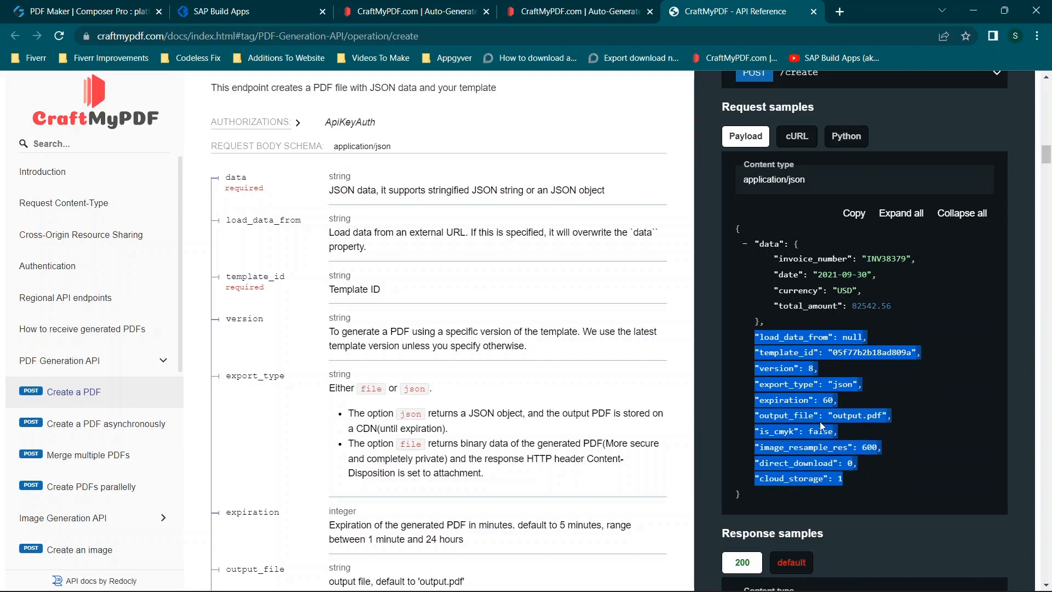
pyautogui.click(823, 372)
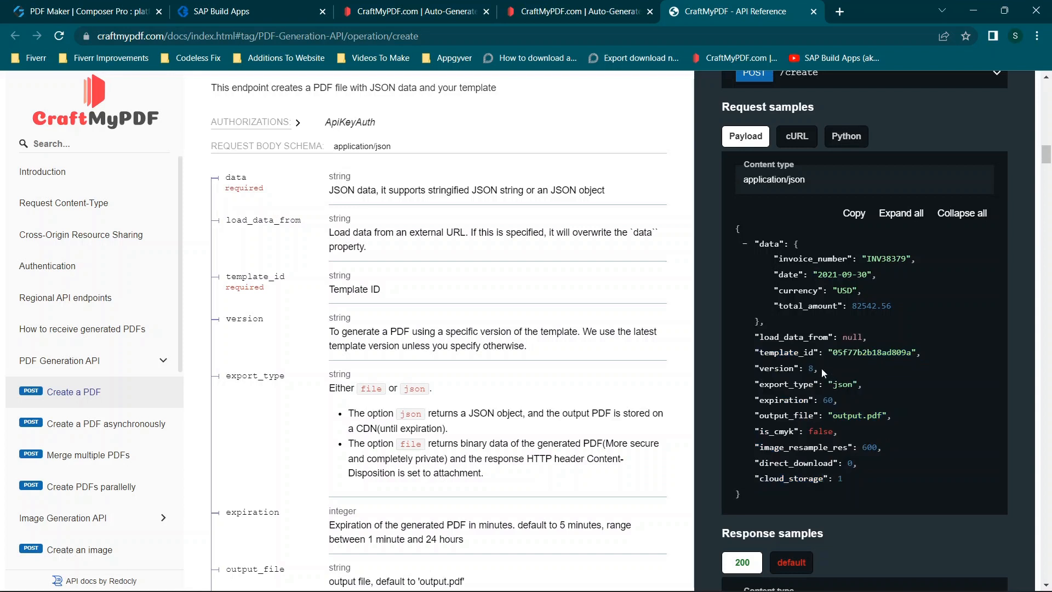
pyautogui.moveTo(834, 352); pyautogui.dragTo(927, 354)
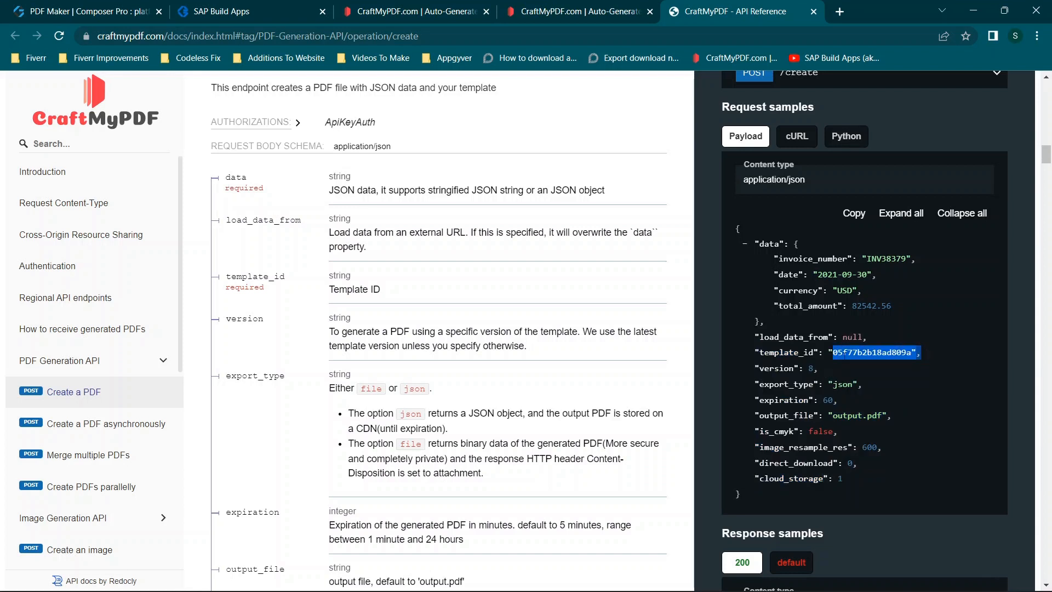
pyautogui.click(816, 367)
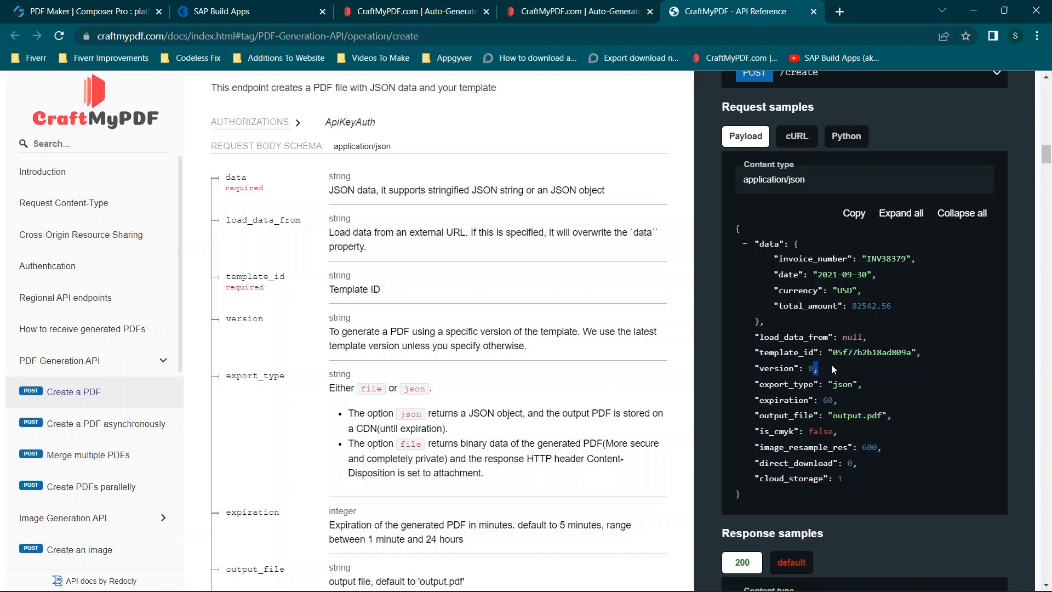
# - Close the CraftMyPDF Resources page and open the Manage Templates page in the remaining CraftMyPDF session
pyautogui.moveTo(833, 385)
pyautogui.mouseDown()
pyautogui.moveTo(872, 390)
pyautogui.moveTo(831, 400)
pyautogui.mouseUp()
pyautogui.click(825, 410)
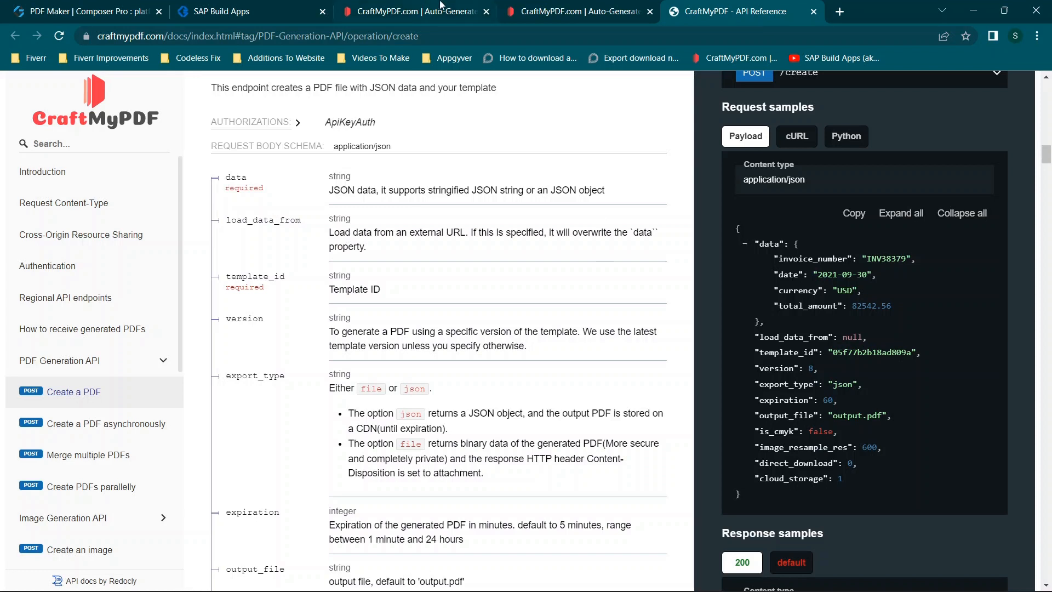
pyautogui.click(577, 7)
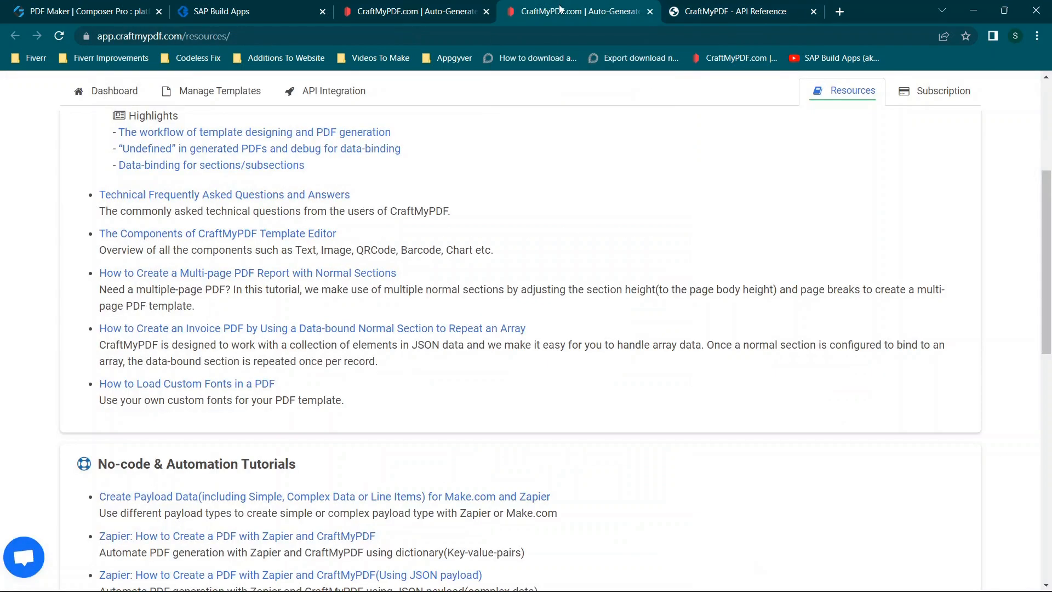
pyautogui.click(650, 11)
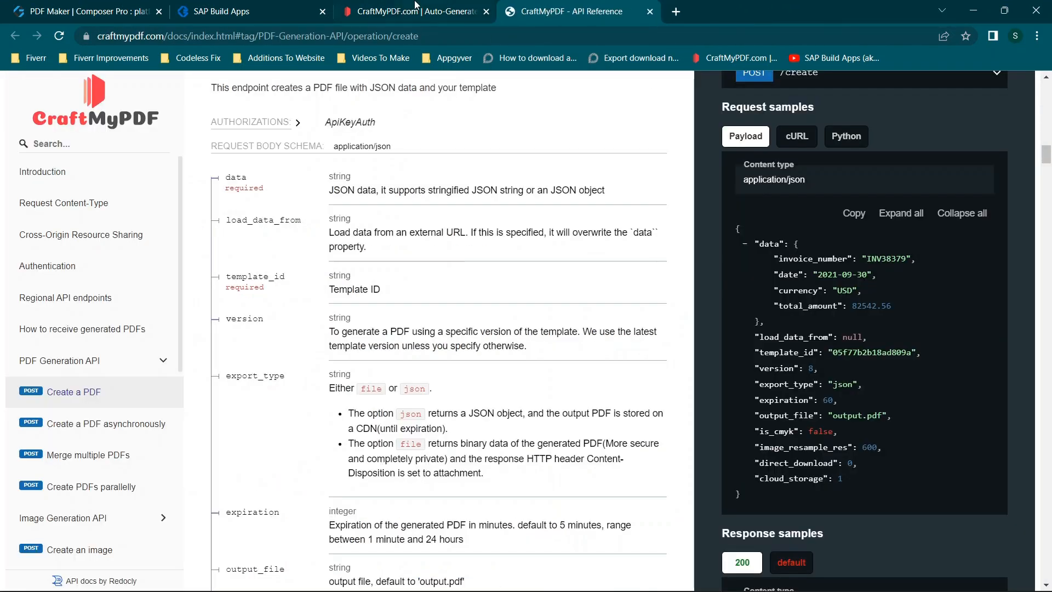
pyautogui.click(405, 6)
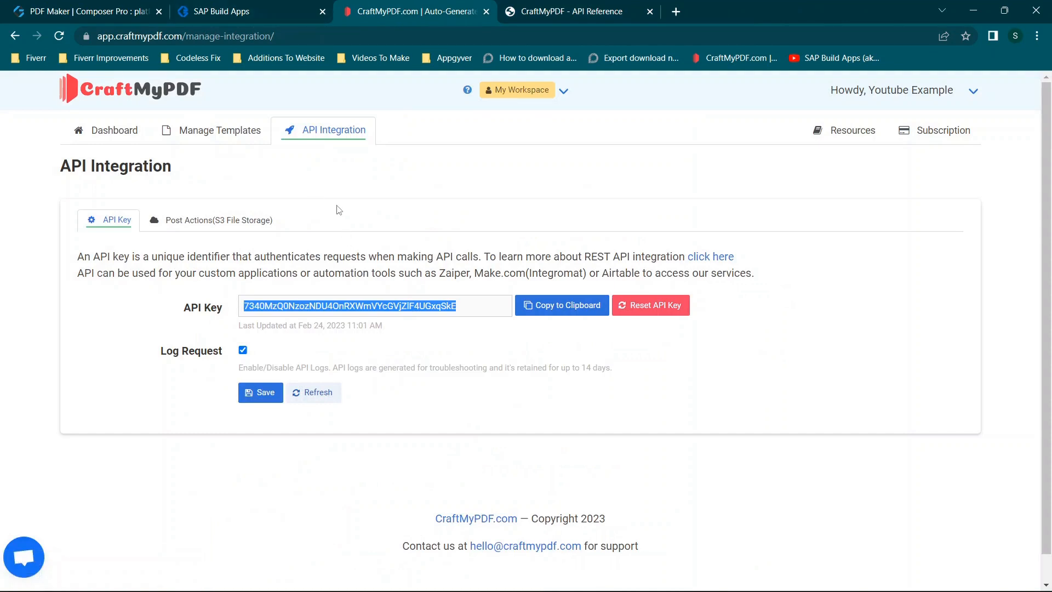
pyautogui.click(182, 133)
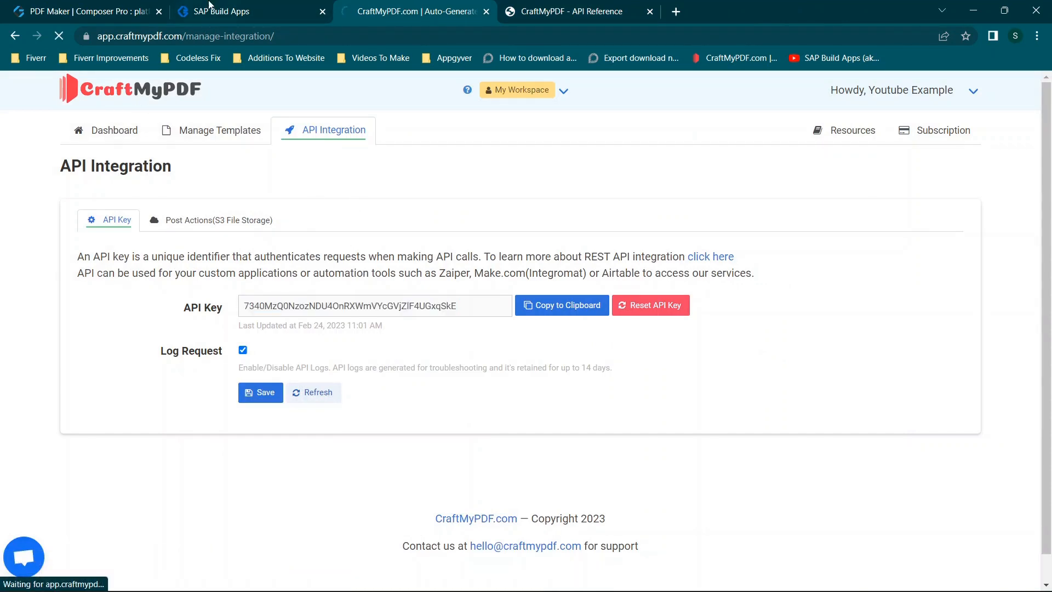
# - Compare the HTTP request's Request body formula with the complete sample payload in the CraftMyPDF API Reference
pyautogui.click(53, 16)
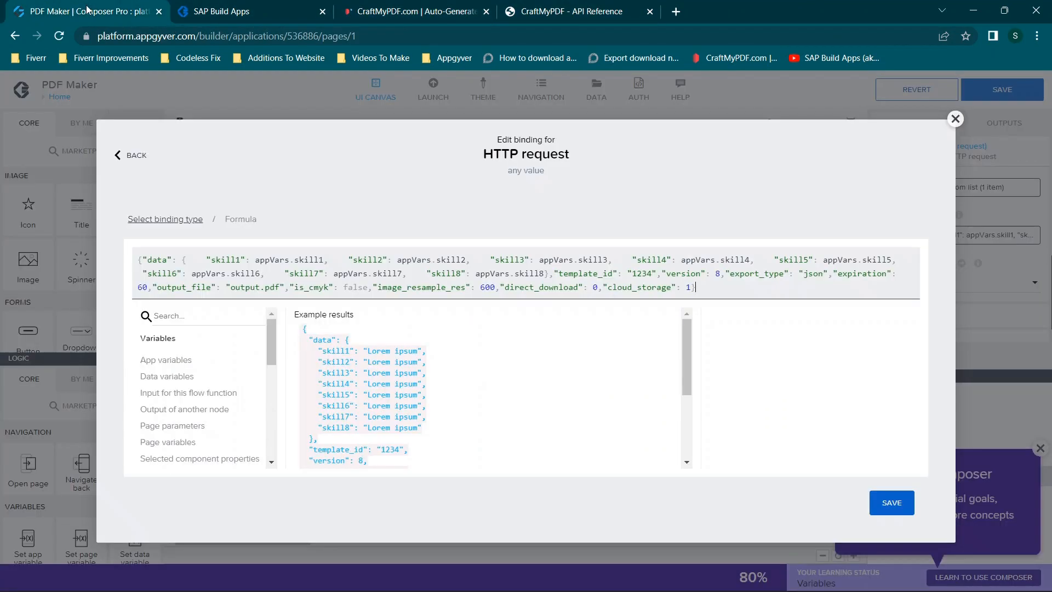
pyautogui.click(574, 6)
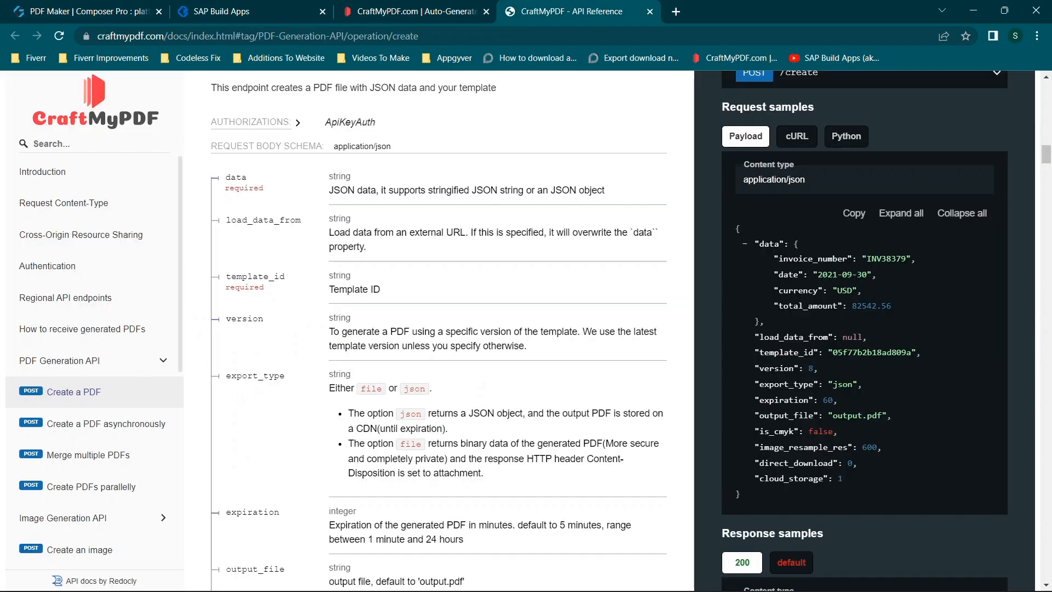
pyautogui.moveTo(736, 228); pyautogui.dragTo(745, 498)
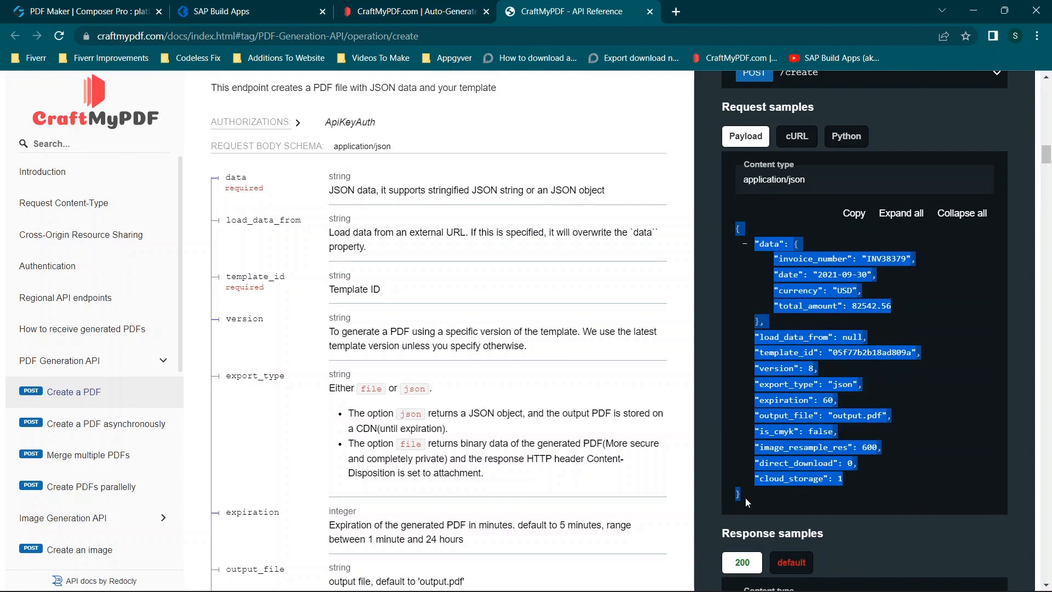
pyautogui.click(88, 11)
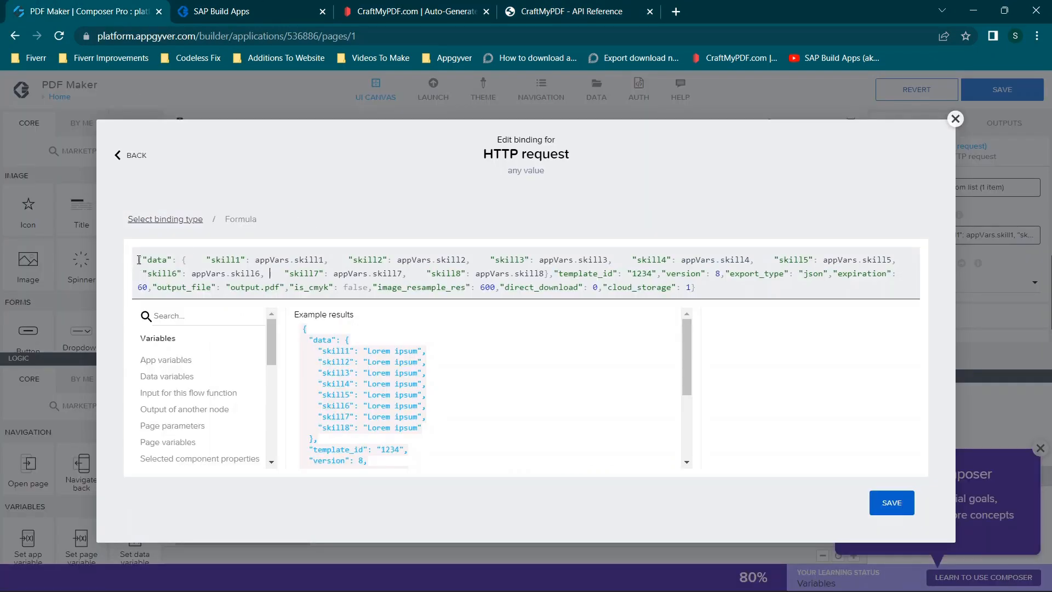
# - Examine how the skill1, skill2 and skill3 keys in the formula's data object map to their app variables
pyautogui.moveTo(139, 260); pyautogui.dragTo(339, 259)
pyautogui.click(205, 257)
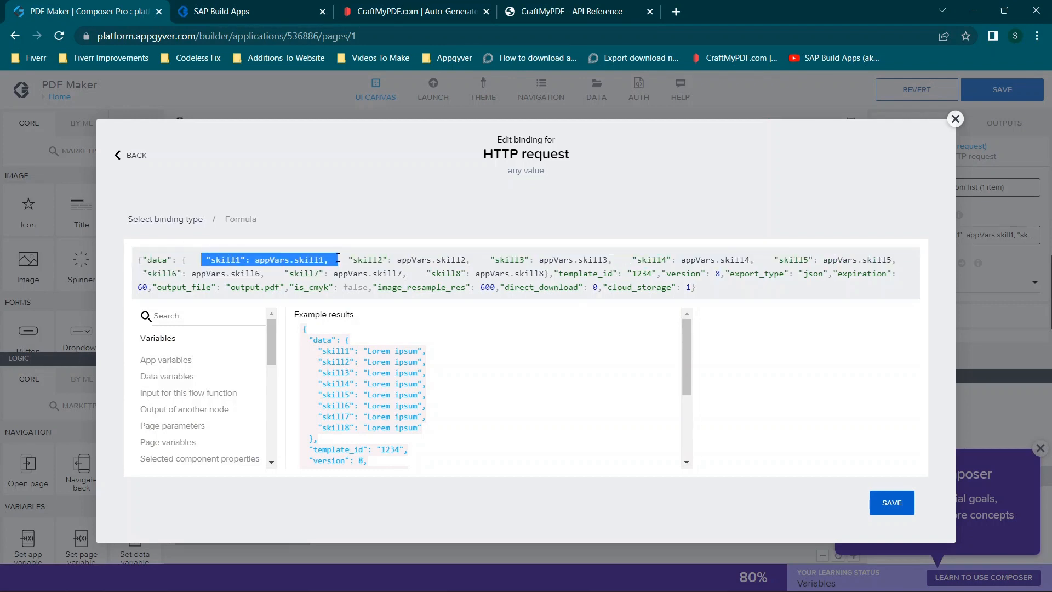
pyautogui.click(184, 251)
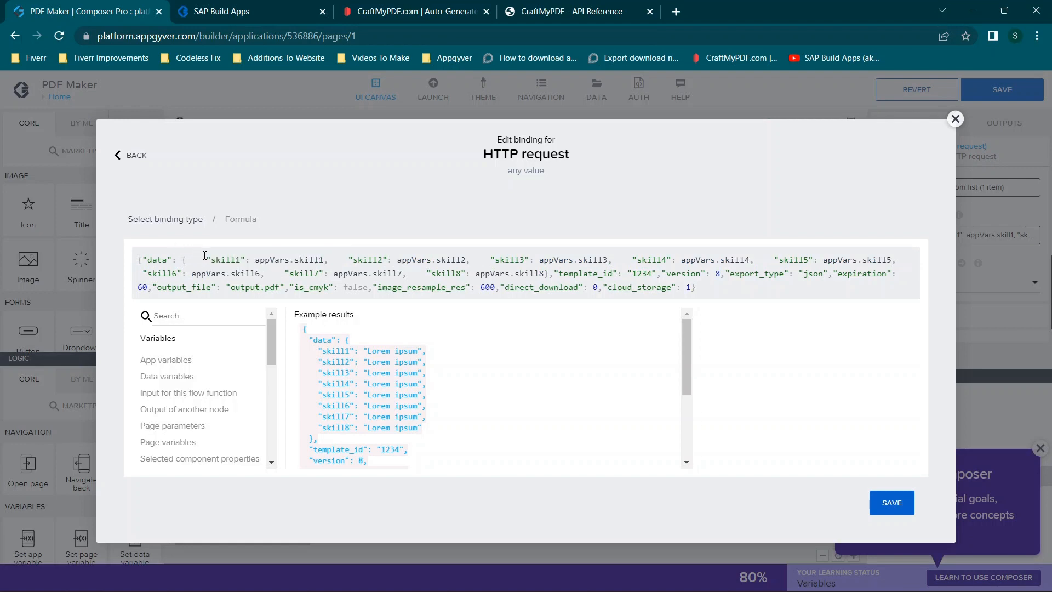
pyautogui.moveTo(203, 257); pyautogui.dragTo(249, 258)
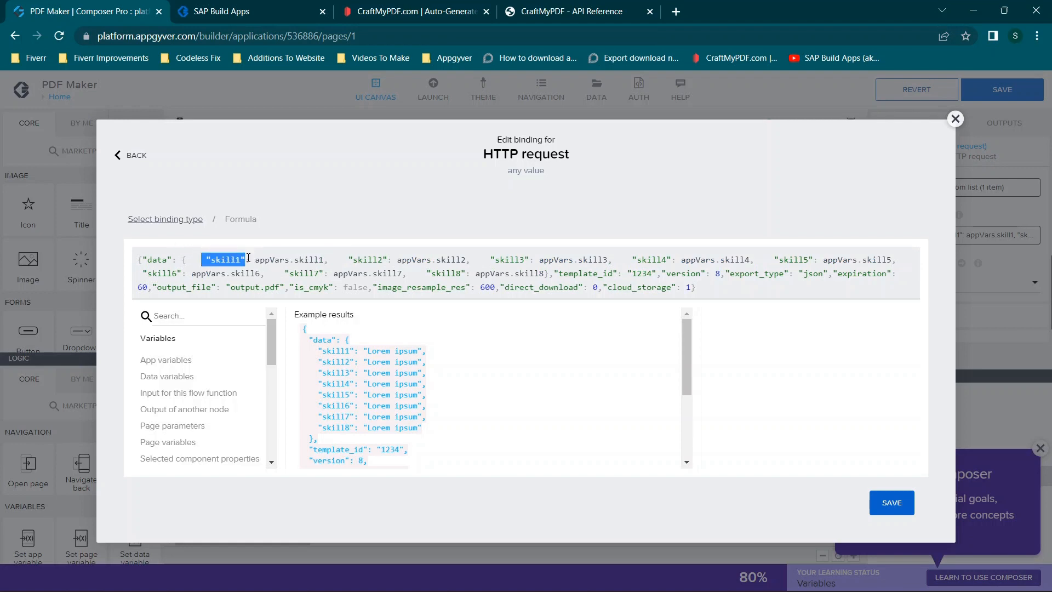
pyautogui.moveTo(354, 257); pyautogui.dragTo(457, 255)
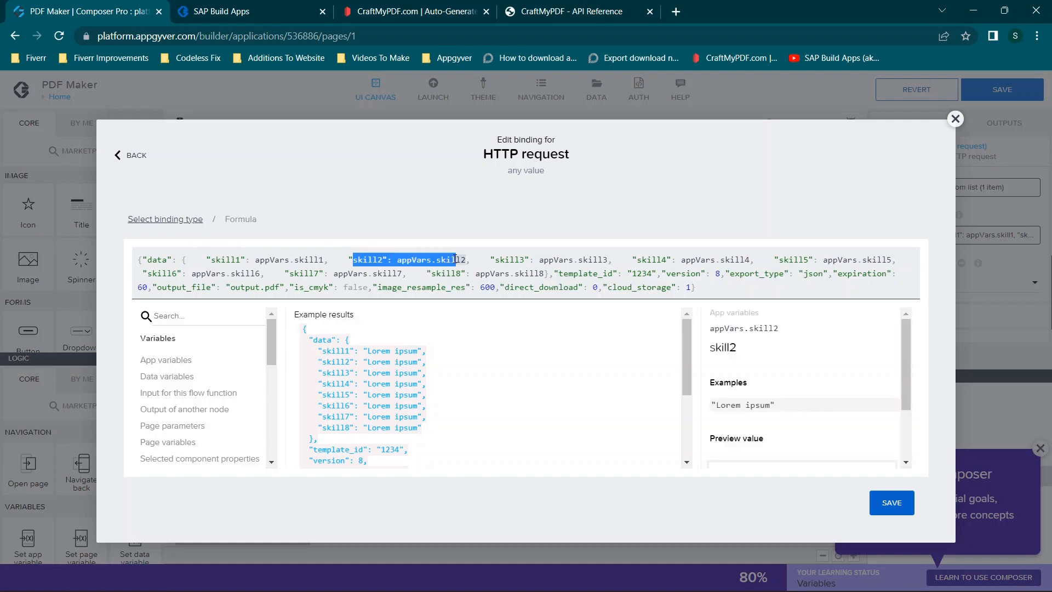
pyautogui.click(501, 259)
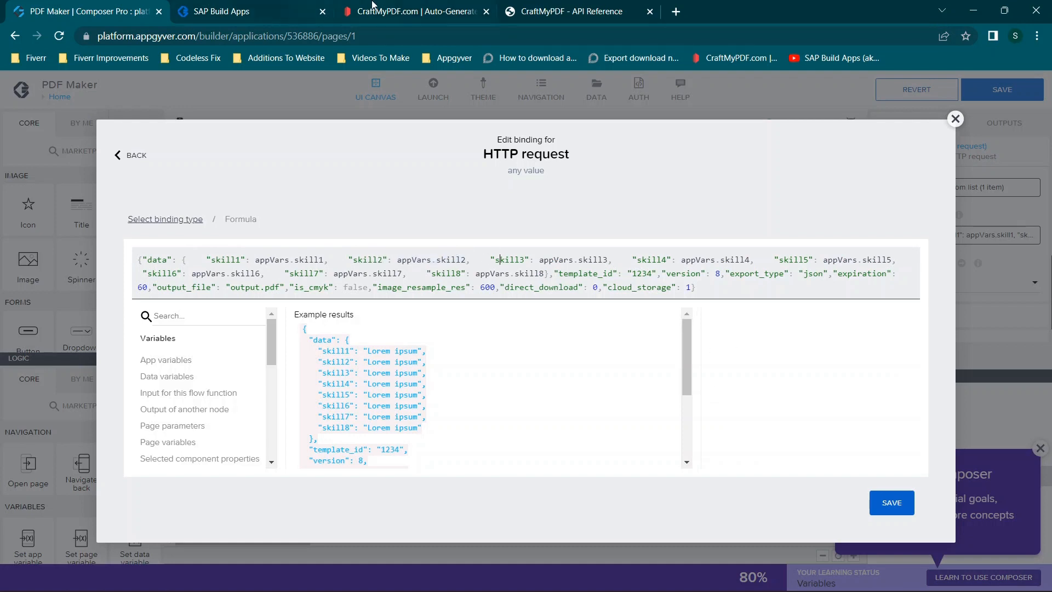
# - Open the New Template's JSON data in the CraftMyPDF designer and copy the whole object with skill1 to skill8
pyautogui.click(374, 8)
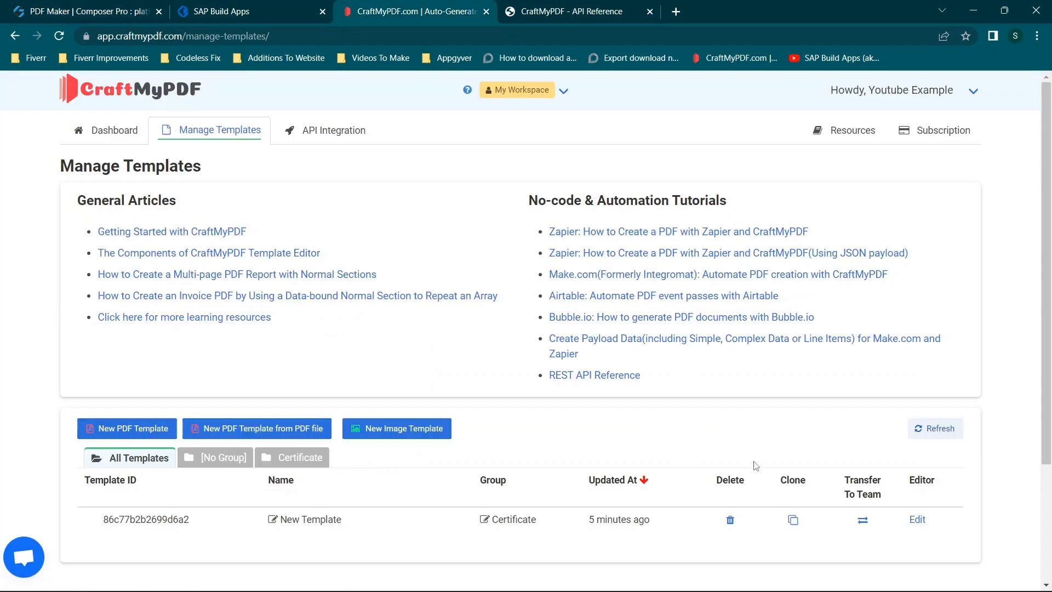
pyautogui.click(917, 520)
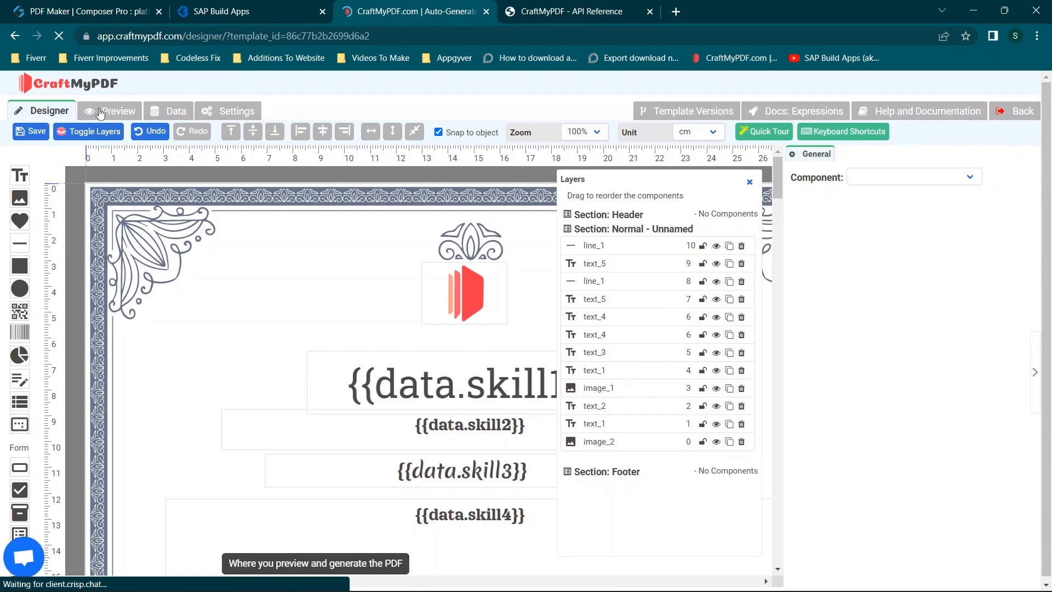
pyautogui.click(171, 112)
pyautogui.moveTo(45, 310); pyautogui.dragTo(4, 137)
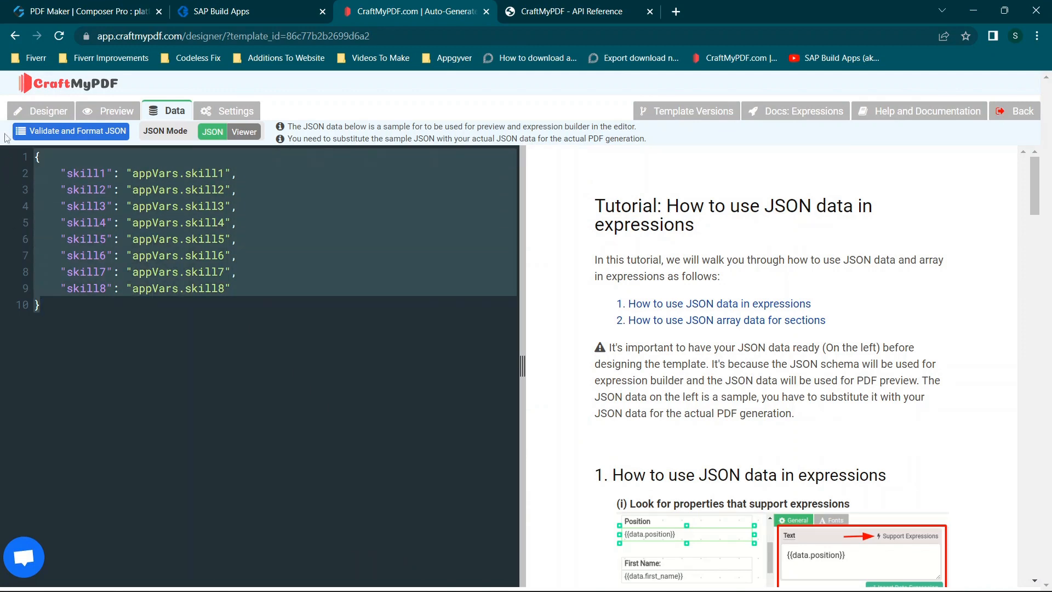
pyautogui.click(125, 8)
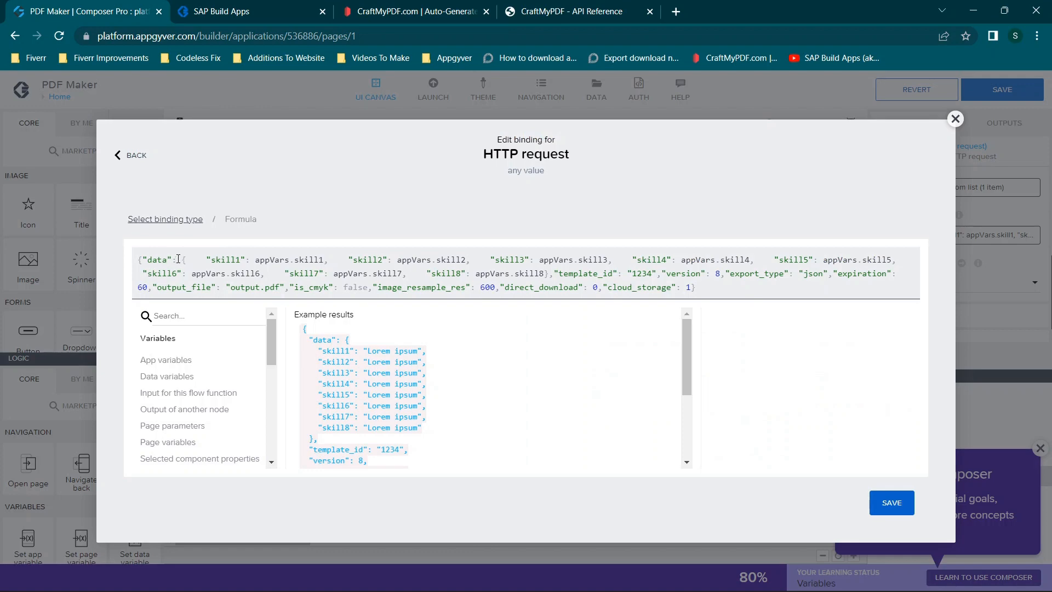
pyautogui.click(577, 6)
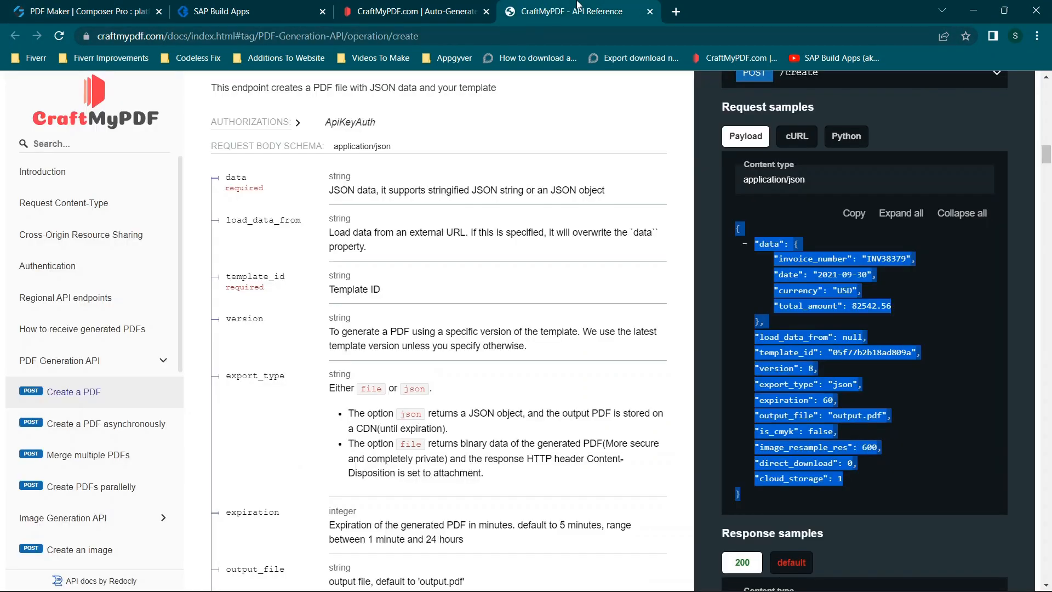
pyautogui.click(351, 10)
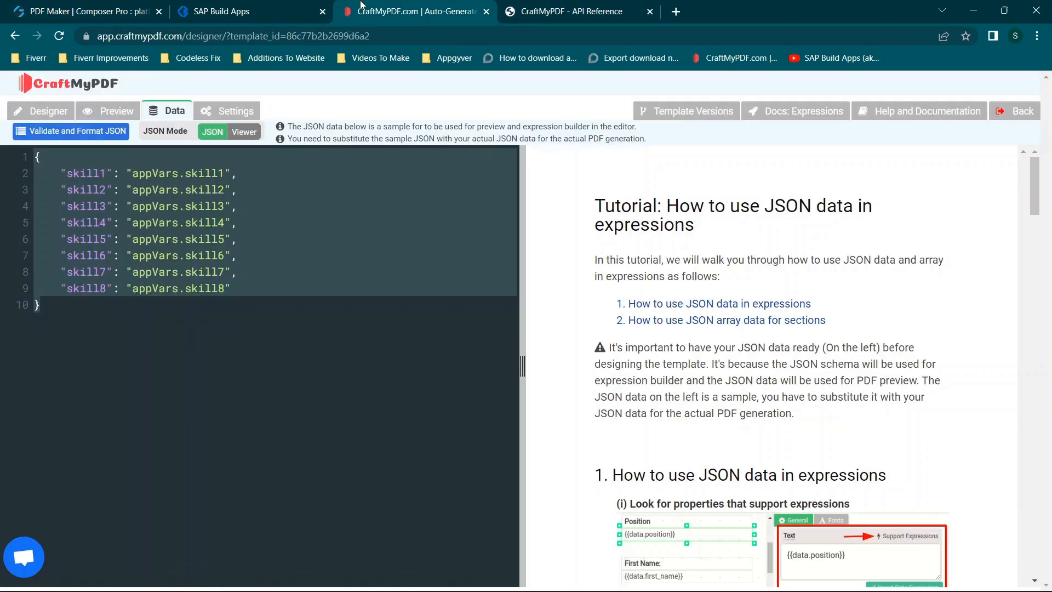
# - Replace the data object's contents in the Request body formula with the JSON copied from the CraftMyPDF template
pyautogui.click(64, 12)
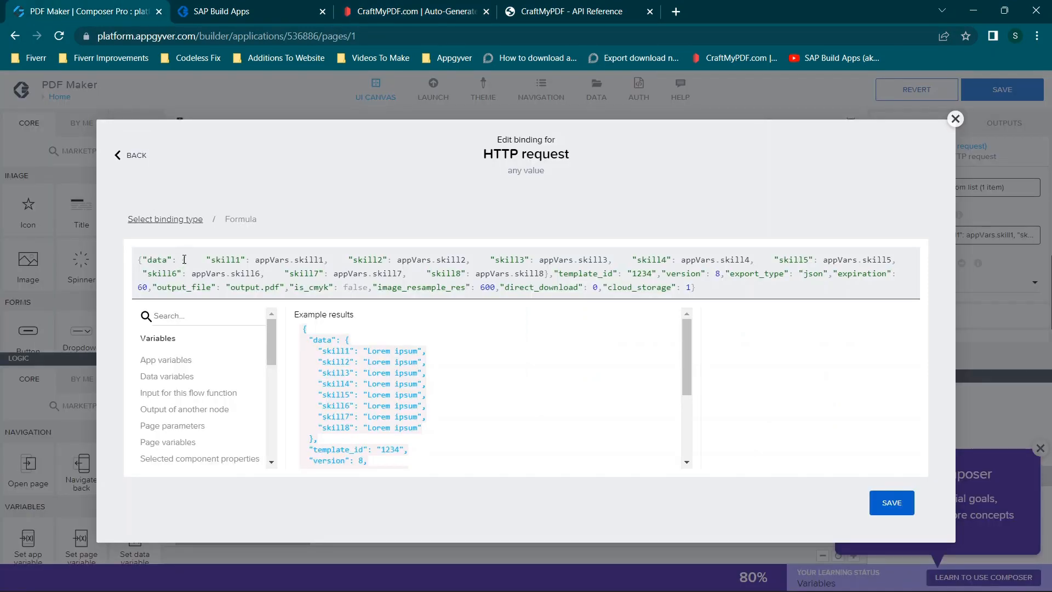
pyautogui.moveTo(184, 259); pyautogui.dragTo(549, 272)
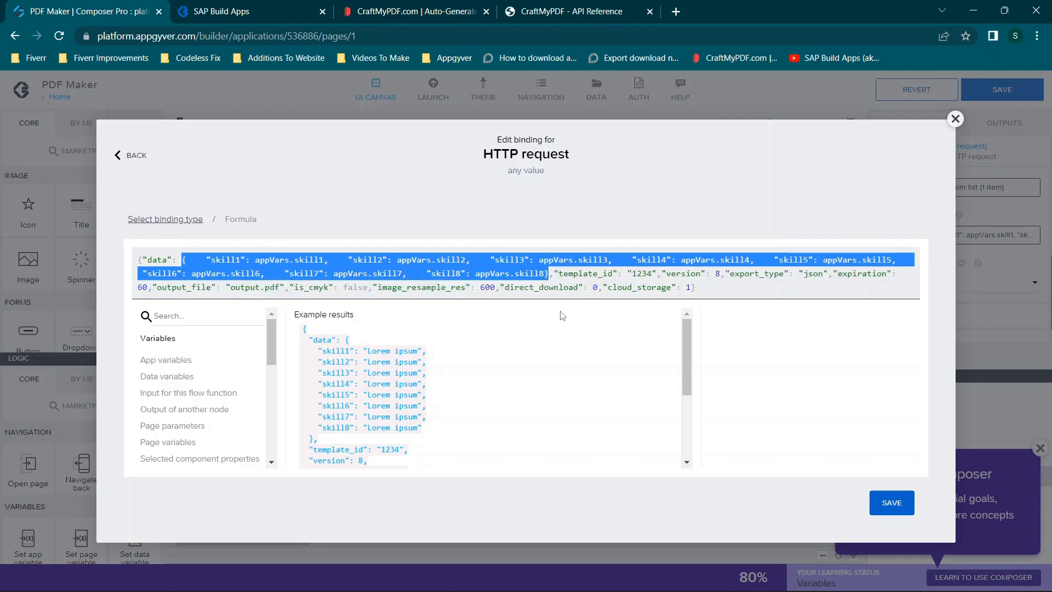
pyautogui.write('{    "skill1": "appVars.skill1",    "skill2": "appVars.skill2",    "skill3": "appVars.skill3",    "skill4": "appVars.skill4",    "skill5": "appVars.skill5",    "skill6": "appVars.skill6",    "skill7": "appVars.skill7",    "skill8": "appVars.skill8"}')
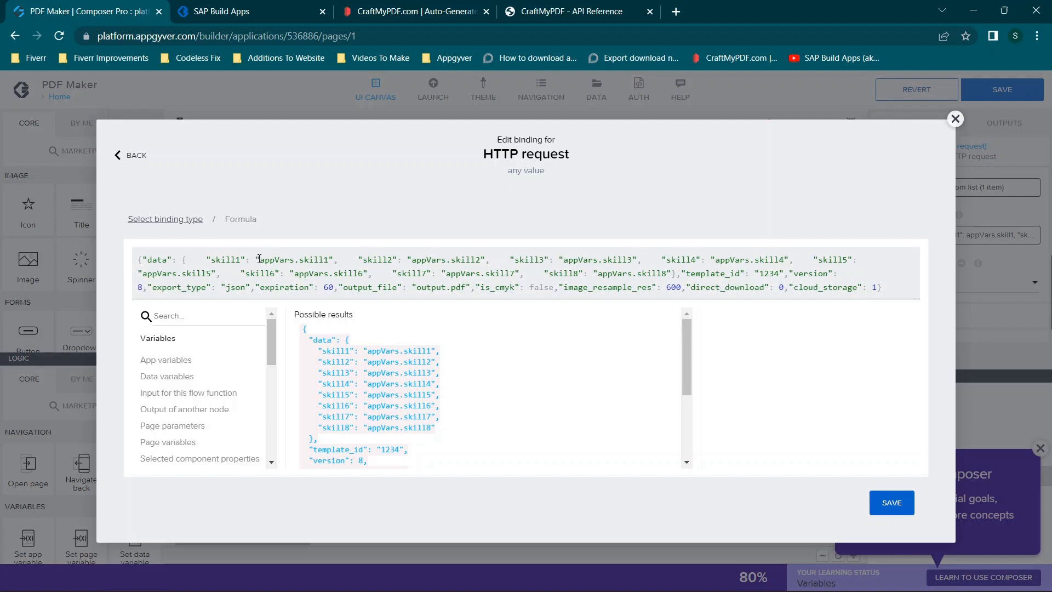
# - Remove the quotation marks around appVars.skill1, appVars.skill2 and appVars.skill3 in the formula, and close the binding editor without saving
pyautogui.moveTo(206, 259); pyautogui.dragTo(334, 259)
pyautogui.click(335, 259)
pyautogui.press('BackSpace')
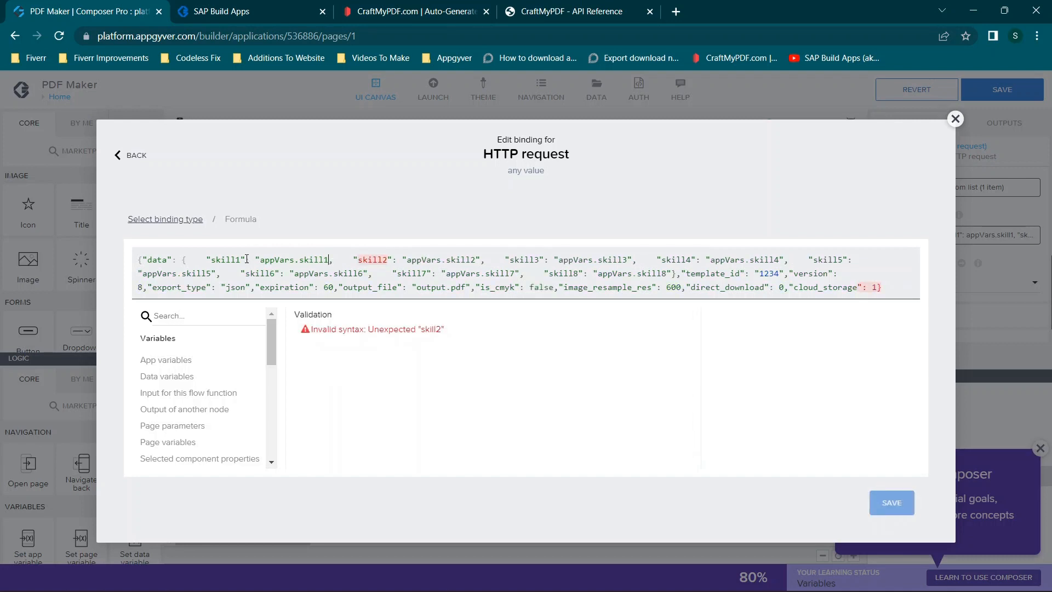
pyautogui.press('BackSpace')
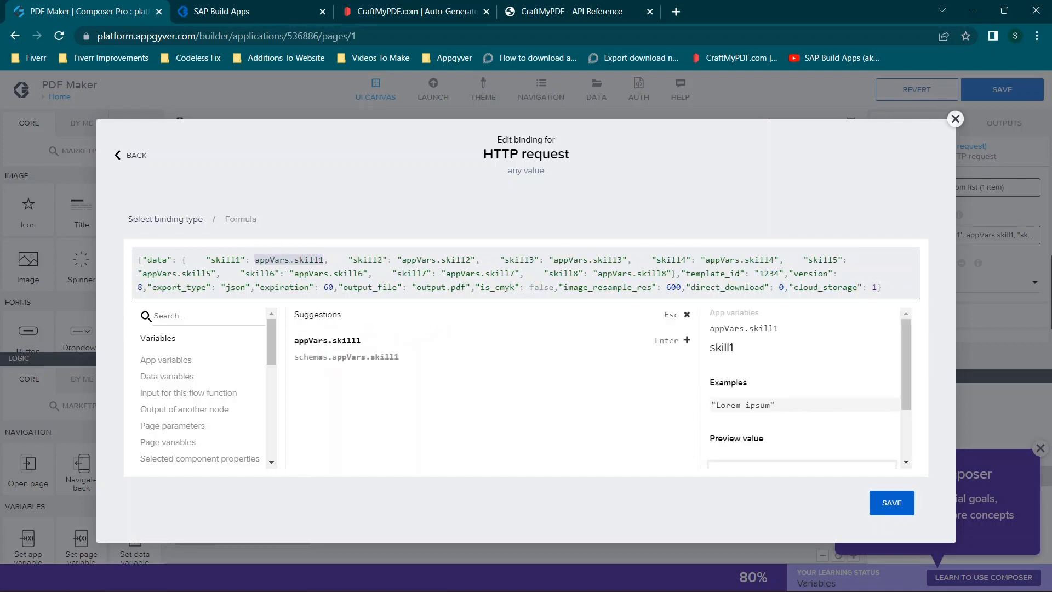
pyautogui.click(400, 259)
pyautogui.press('BackSpace')
pyautogui.click(472, 259)
pyautogui.press('BackSpace')
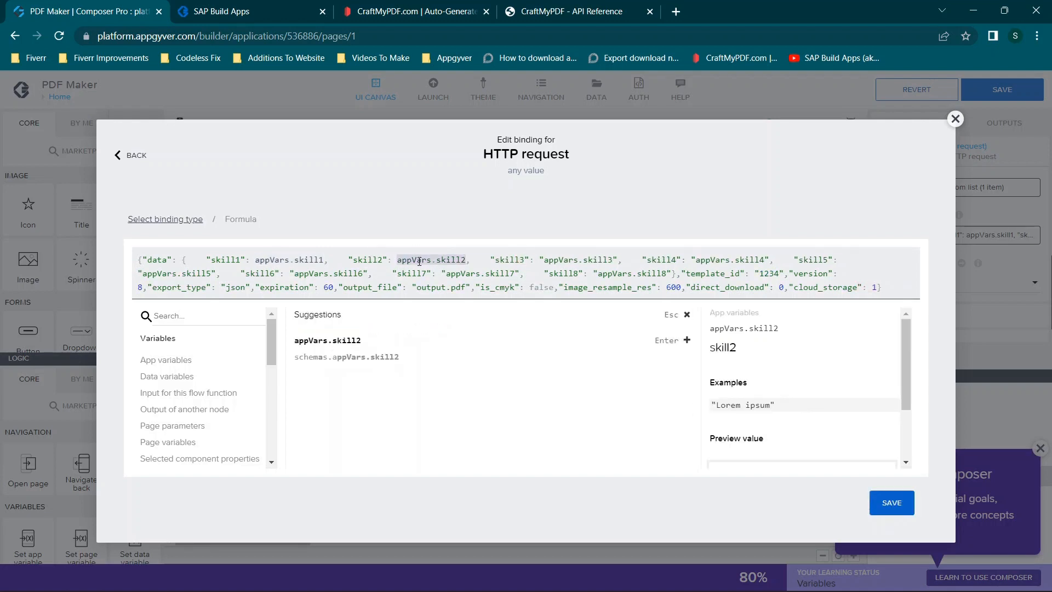
pyautogui.click(544, 258)
pyautogui.press('BackSpace')
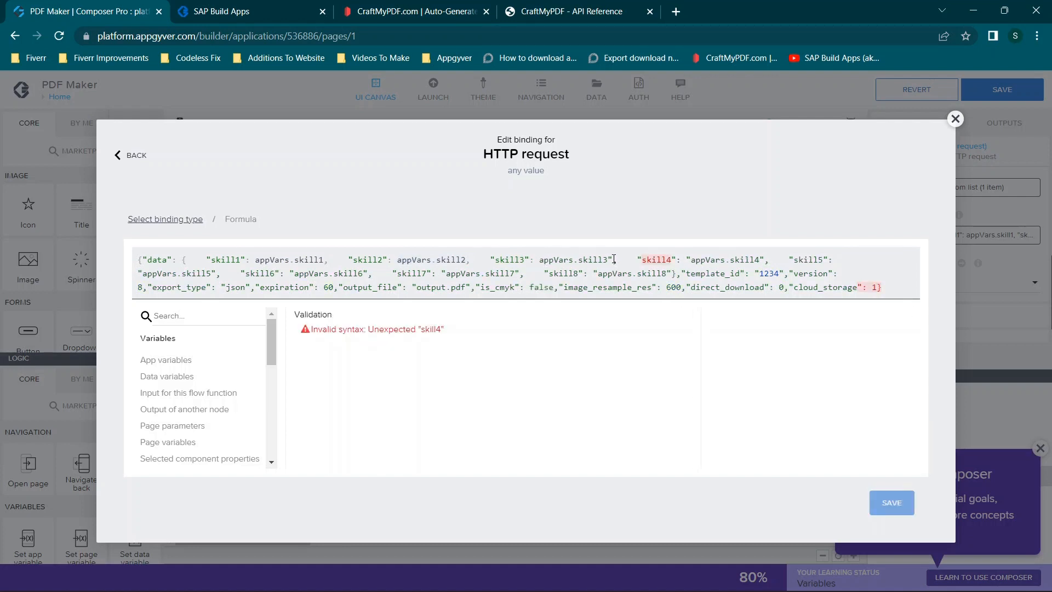
pyautogui.click(613, 259)
pyautogui.press('BackSpace')
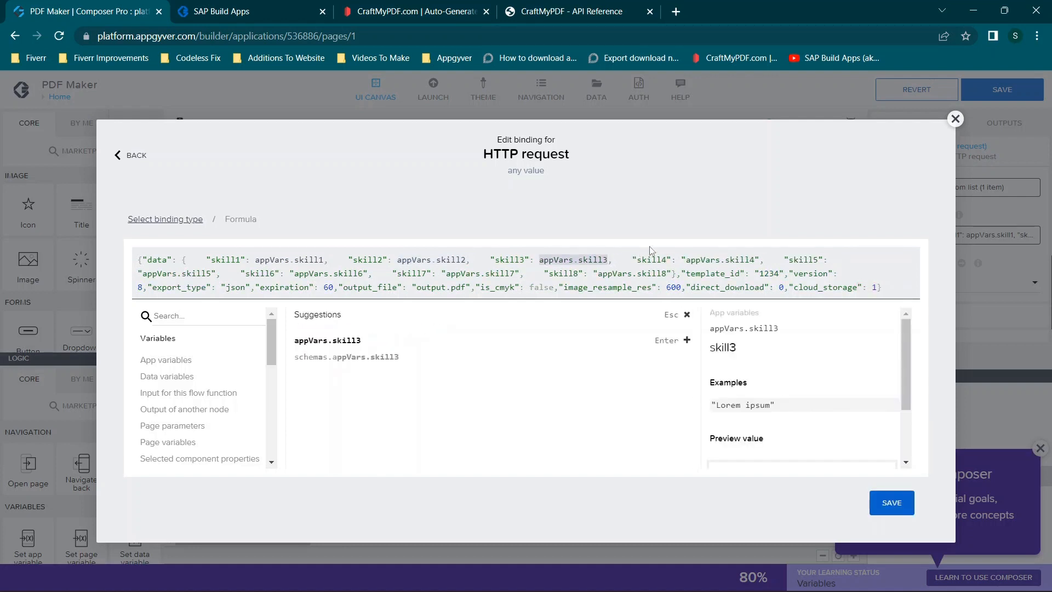
pyautogui.click(955, 118)
# - Reopen the Request body formula and compare the options following its data object with those in the API Reference's sample payload and parameter descriptions
pyautogui.click(919, 240)
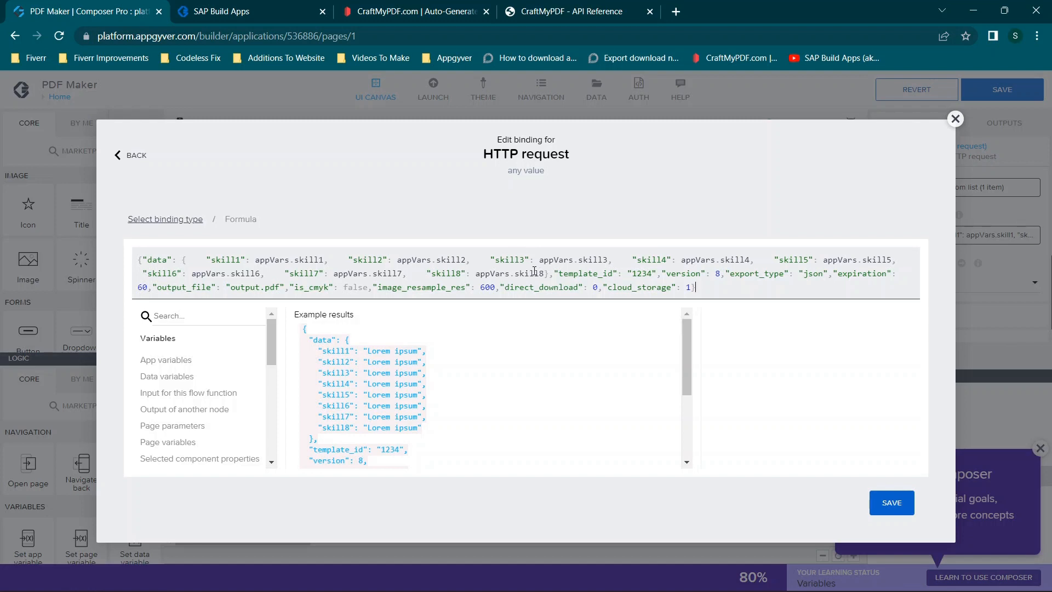
pyautogui.moveTo(552, 273); pyautogui.dragTo(707, 300)
pyautogui.click(704, 300)
pyautogui.click(576, 5)
pyautogui.click(771, 385)
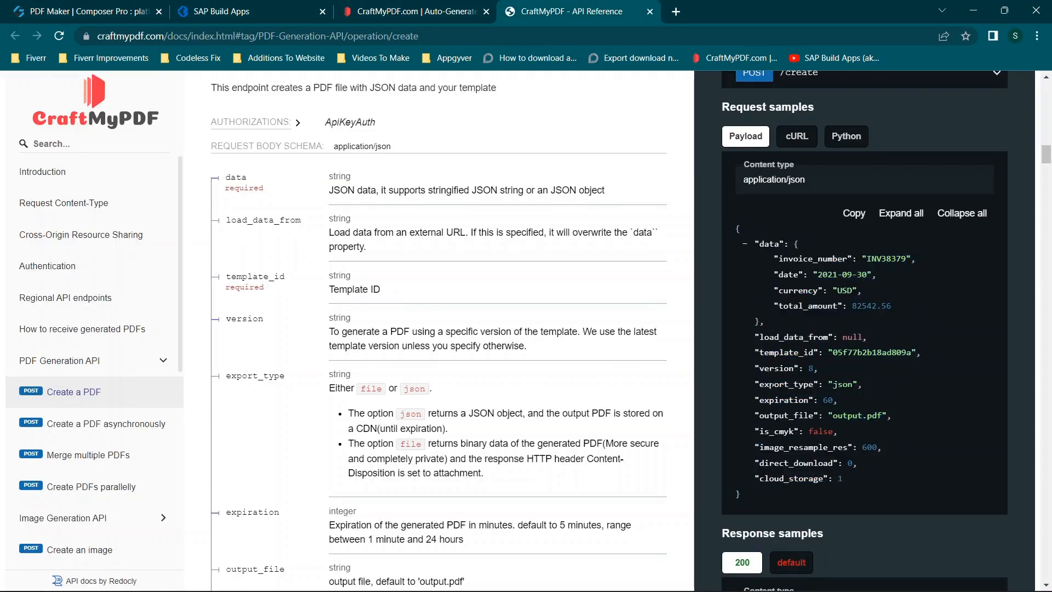
pyautogui.moveTo(755, 336); pyautogui.dragTo(887, 479)
pyautogui.click(886, 479)
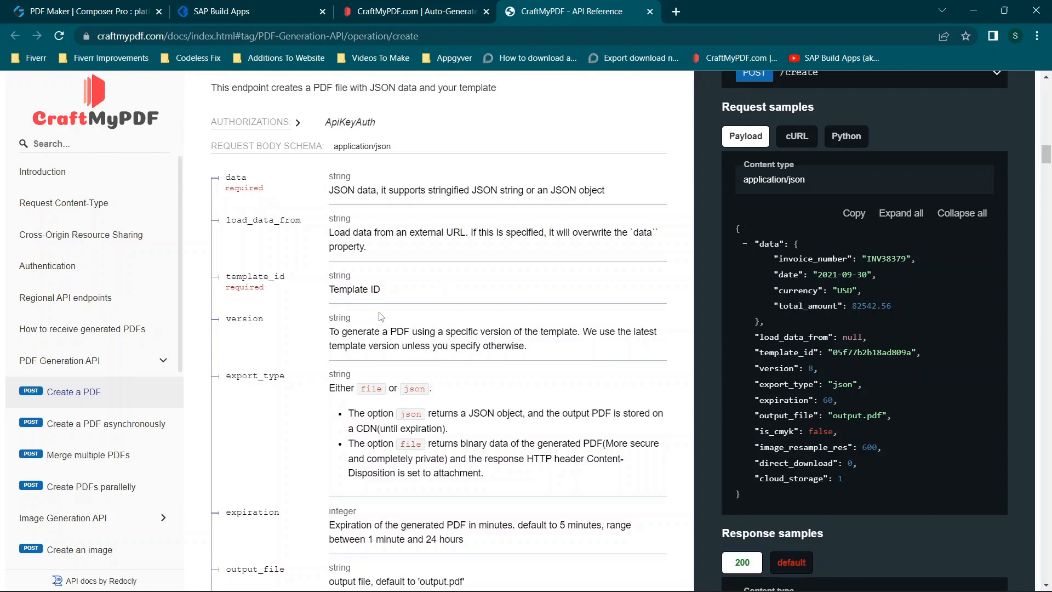
pyautogui.scroll(-6, 422, 327)
pyautogui.scroll(4, 423, 329)
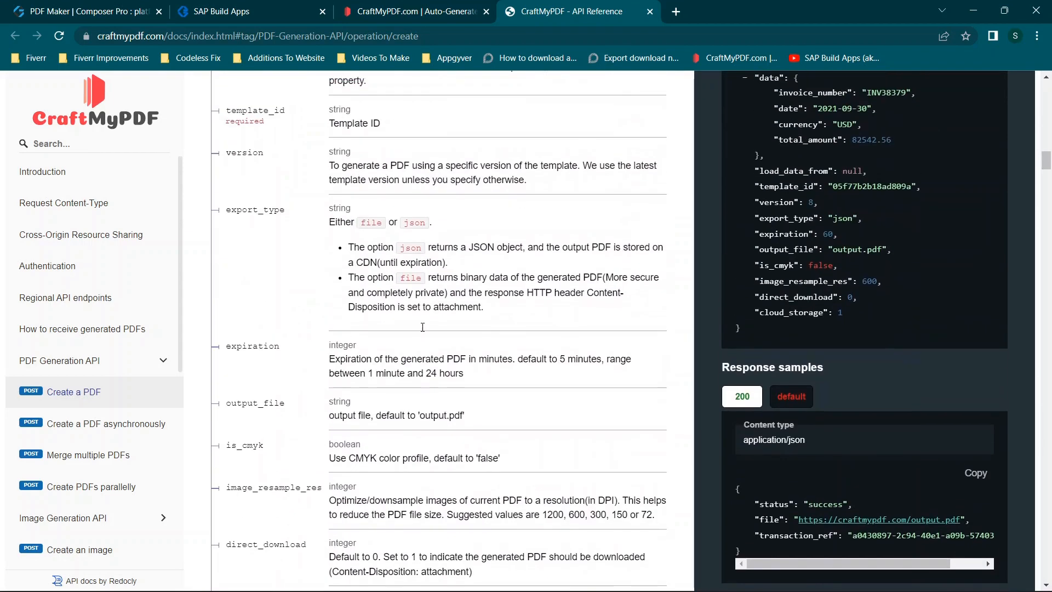
# - Switch to CraftMyPDF, return to the Manage Templates list and copy the New Template's ID
pyautogui.click(401, 6)
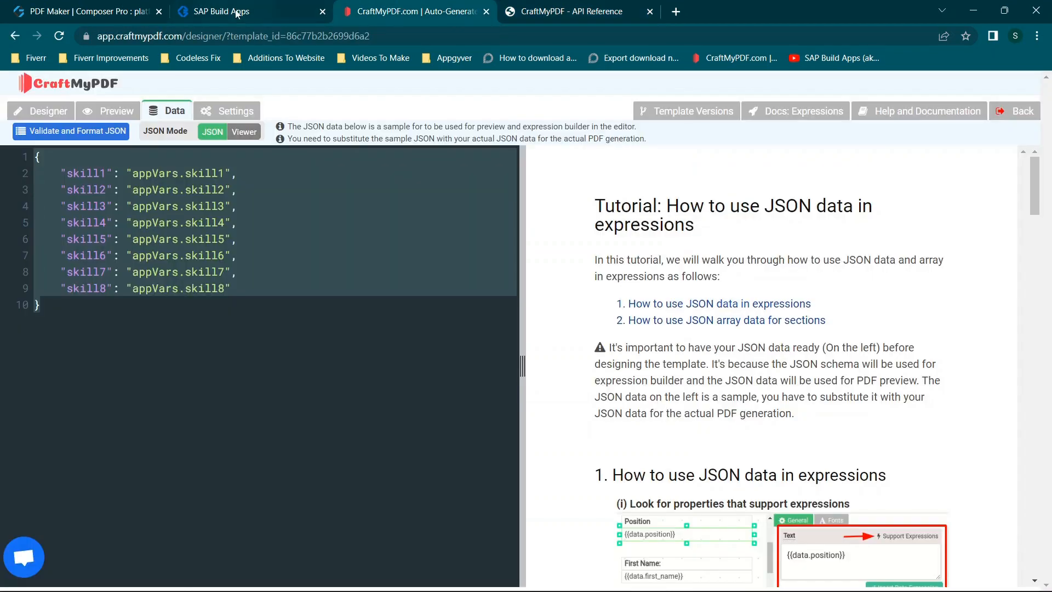
pyautogui.click(12, 37)
pyautogui.scroll(-3, 184, 235)
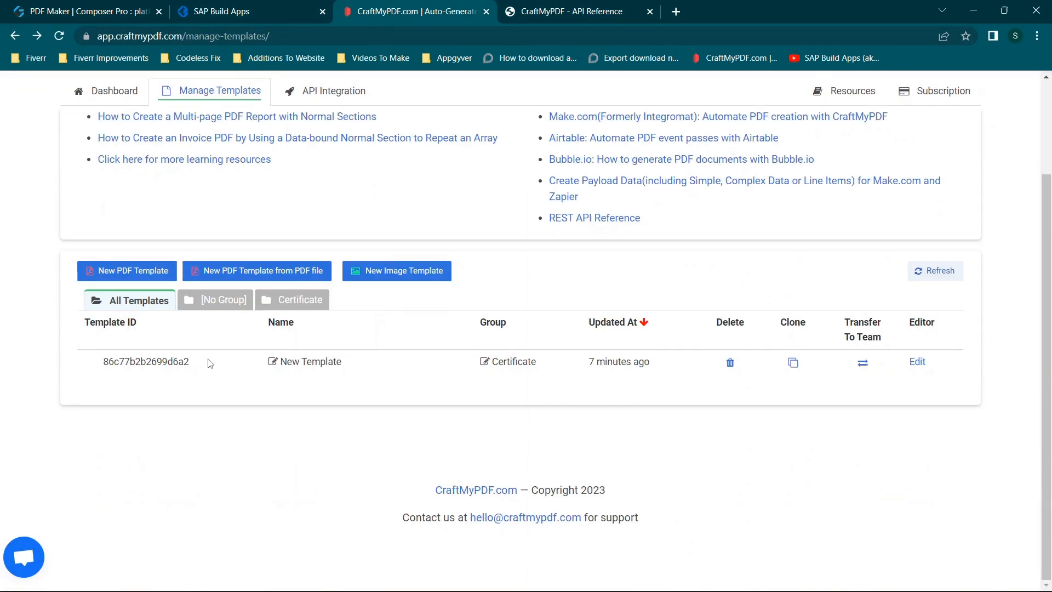
pyautogui.moveTo(195, 371); pyautogui.dragTo(99, 365)
pyautogui.hotkey('ctrl', 'c')
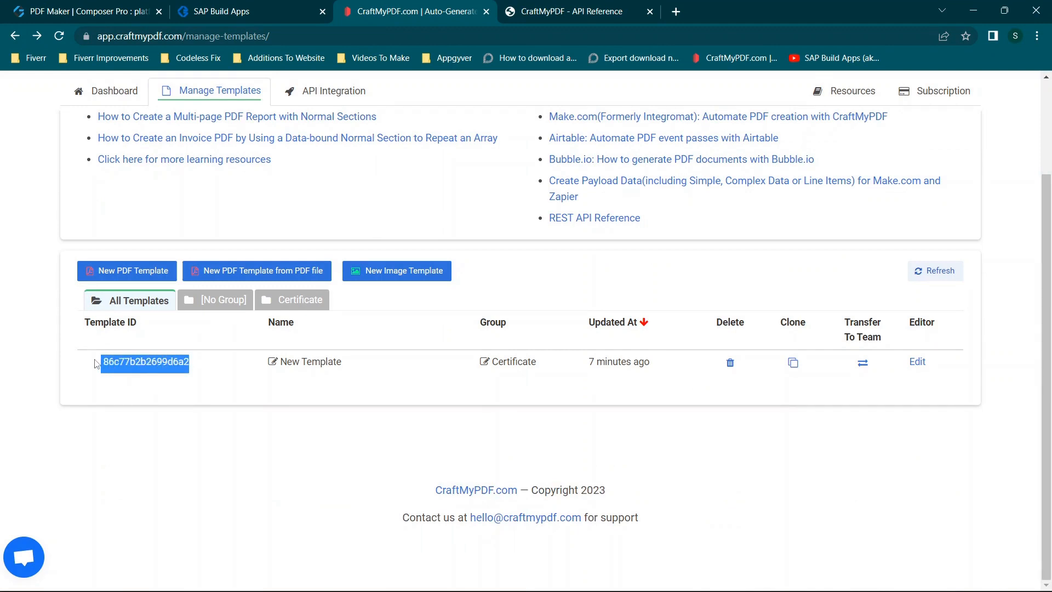
# - Set template_id in the HTTP request's body formula to the copied ID 86c77b2b2699d6a2
pyautogui.click(224, 12)
pyautogui.click(11, 3)
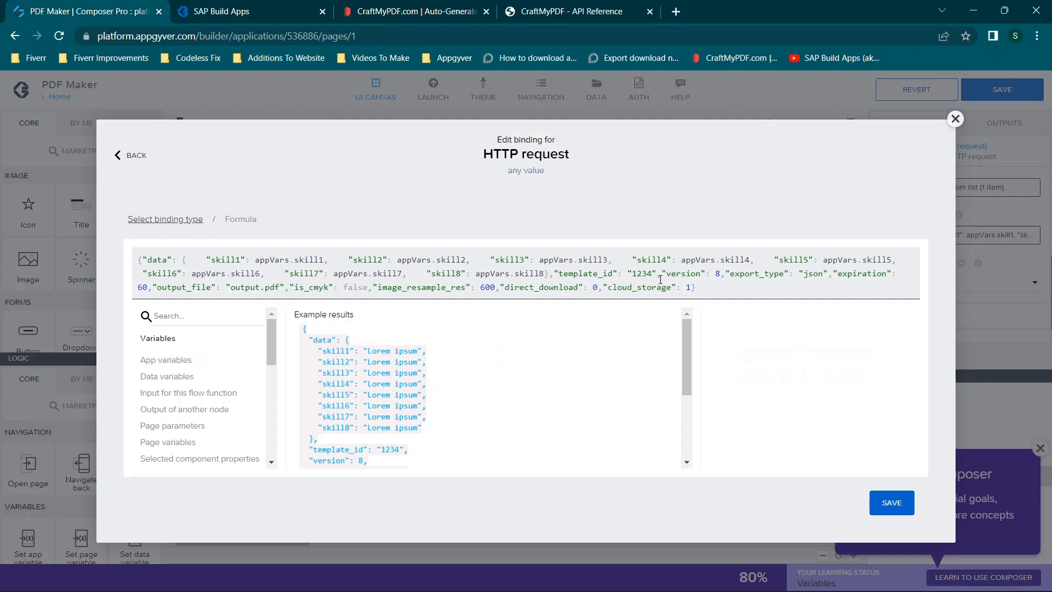
pyautogui.moveTo(632, 274); pyautogui.dragTo(648, 273)
pyautogui.hotkey('ctrl', 'v')
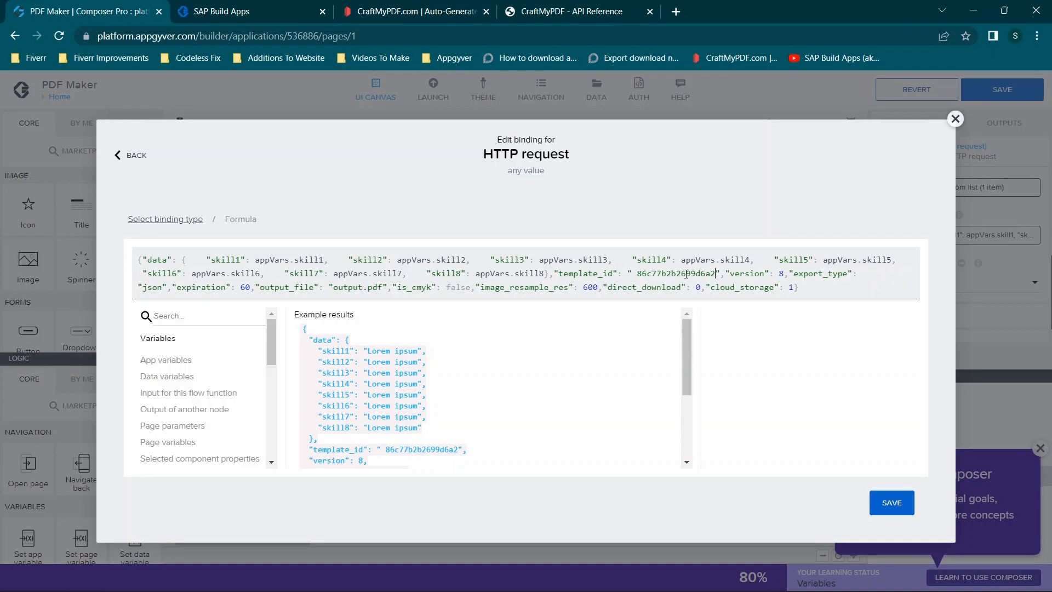
# - Set version to 1 in the Request body formula and save the binding
pyautogui.doubleClick(782, 273)
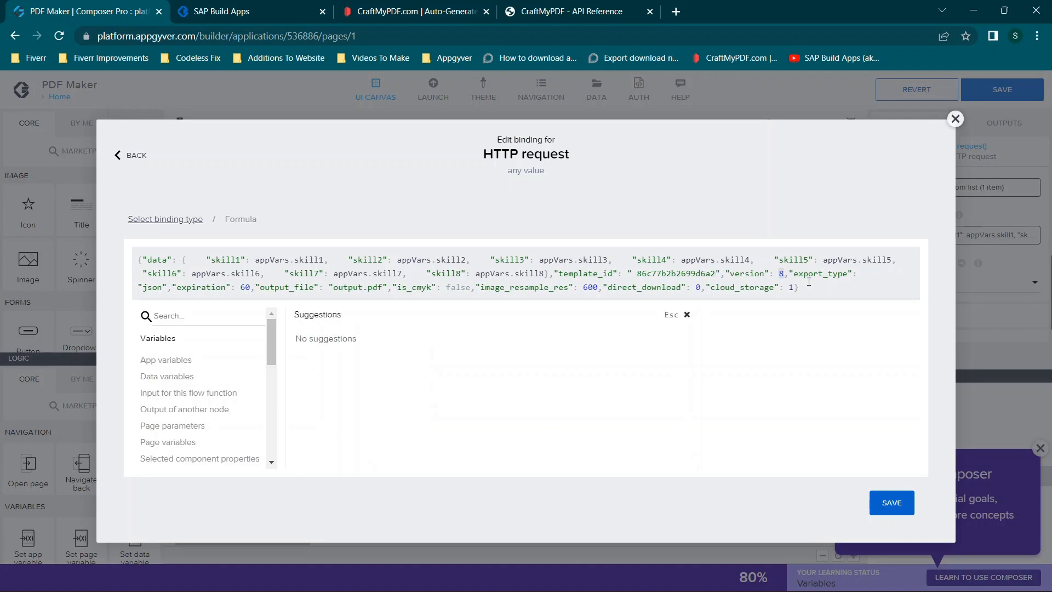
pyautogui.write('1')
pyautogui.moveTo(250, 289); pyautogui.dragTo(243, 288)
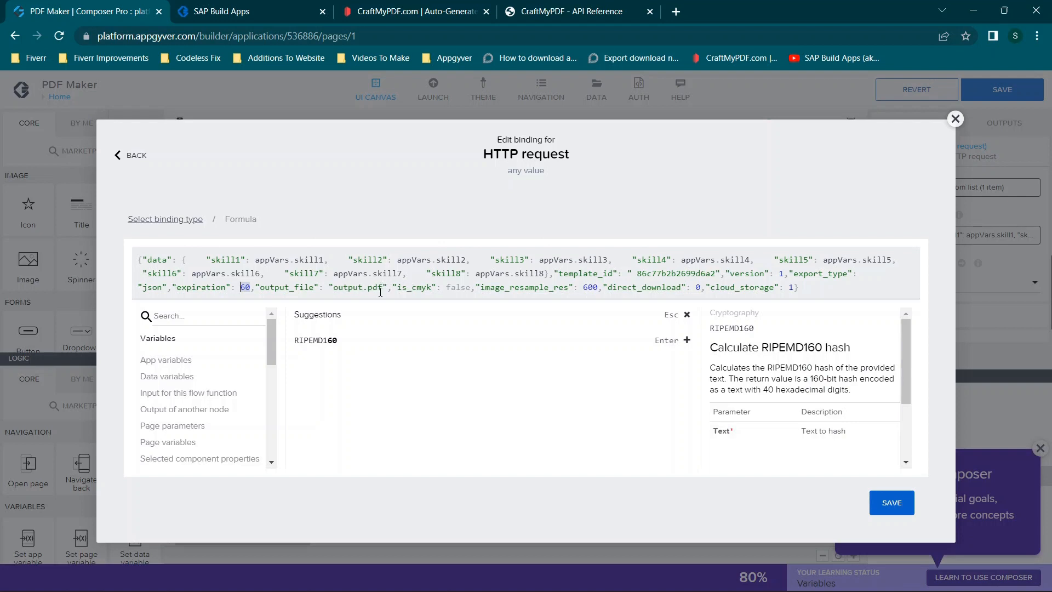
pyautogui.click(403, 282)
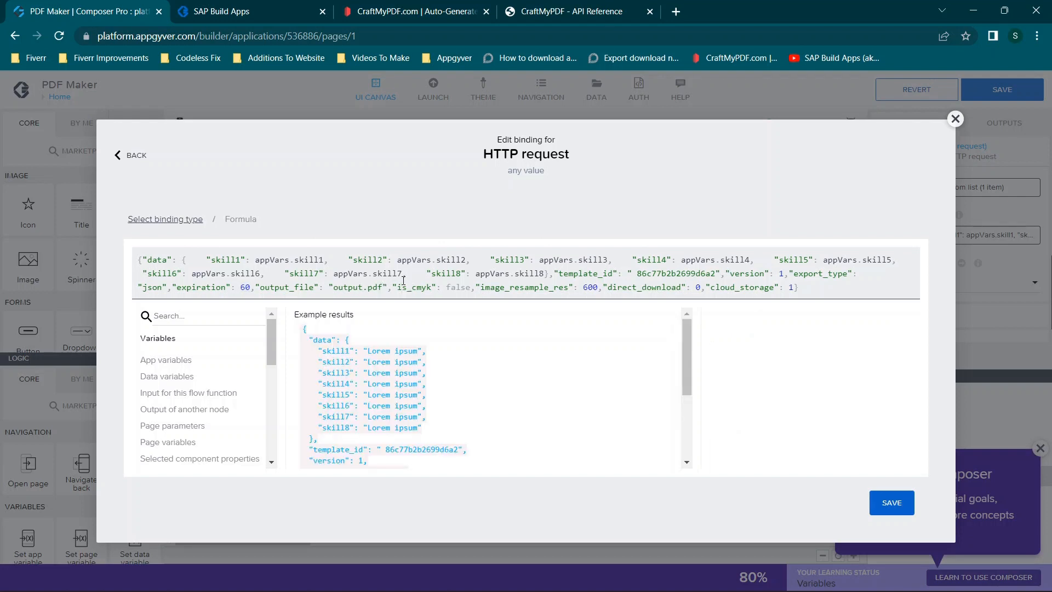
pyautogui.click(883, 510)
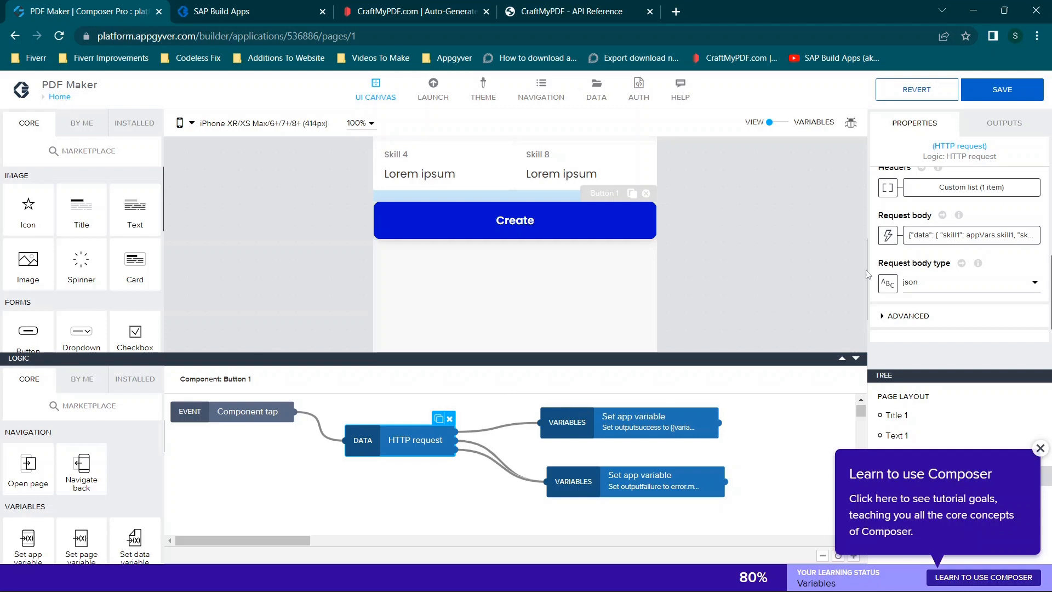
# - Dismiss the Composer tutorial popup and save the application
pyautogui.click(901, 316)
pyautogui.scroll(3, 921, 291)
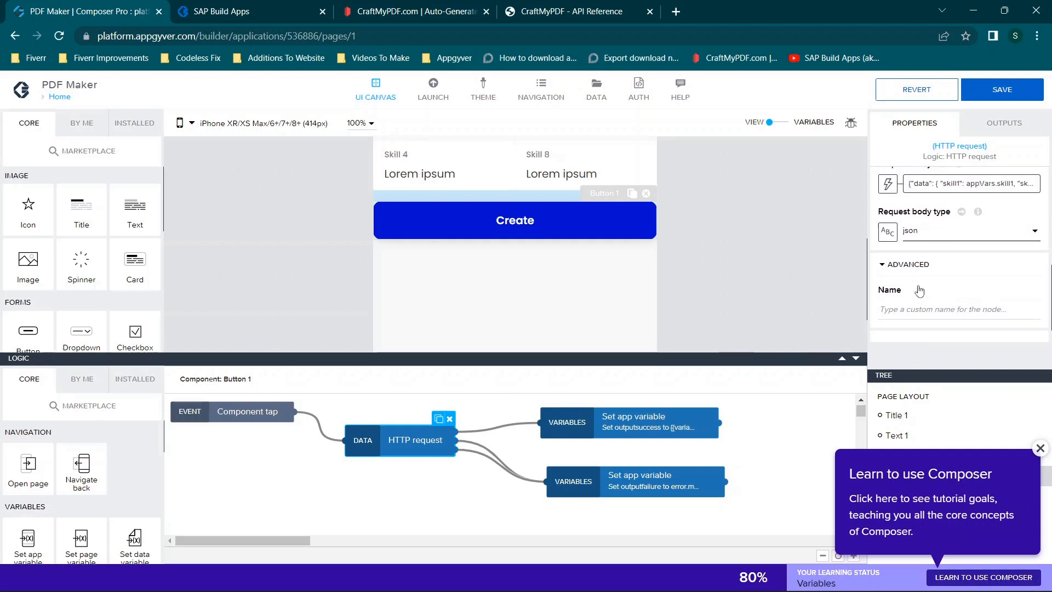
pyautogui.click(1041, 448)
pyautogui.click(987, 102)
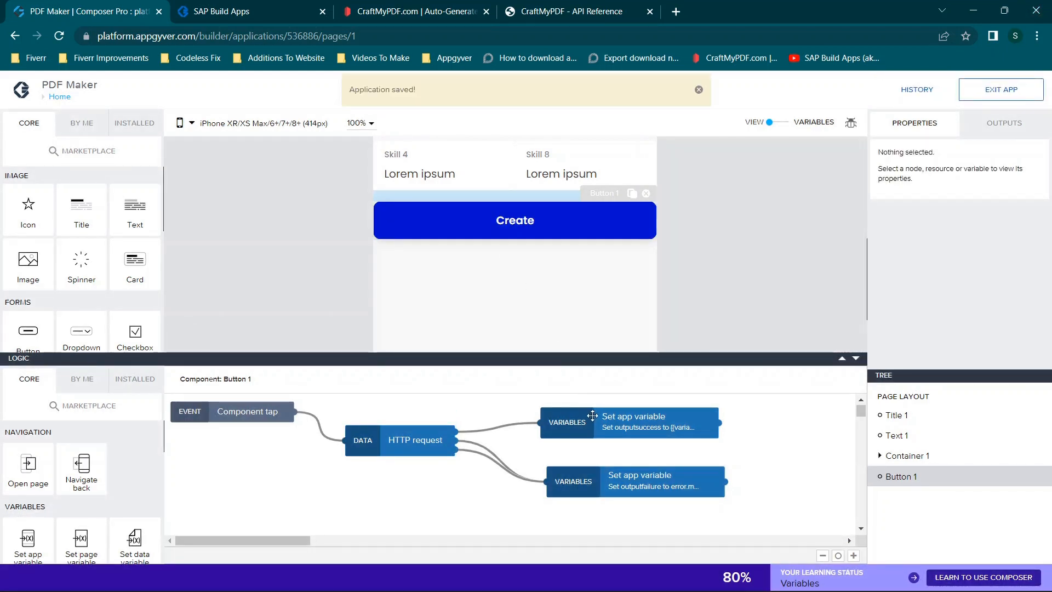
# - Check which app variables the two Set app variable nodes after the HTTP request write to
pyautogui.click(597, 423)
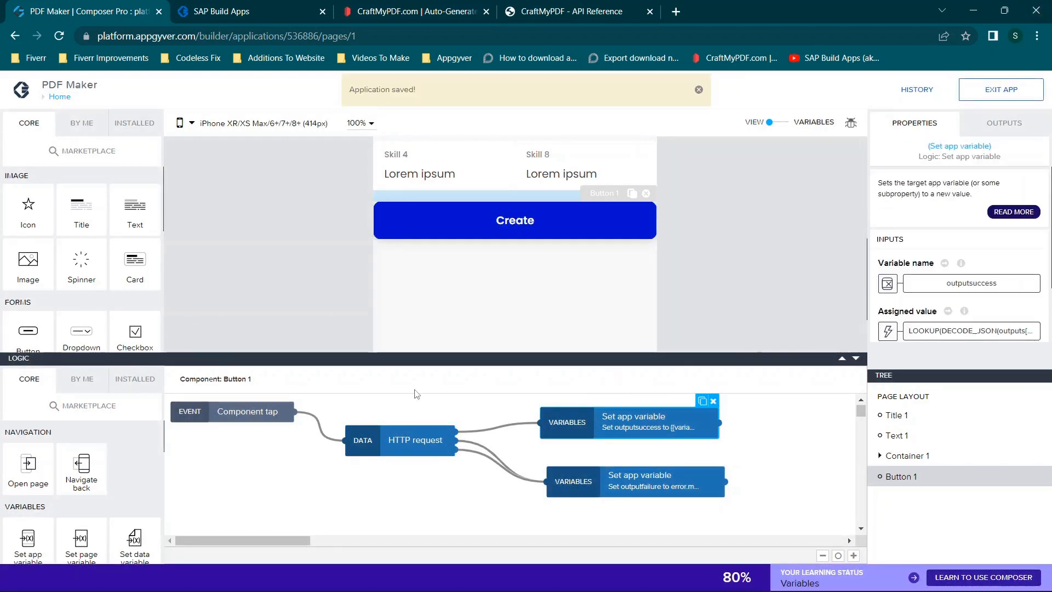
pyautogui.scroll(-1, 60, 445)
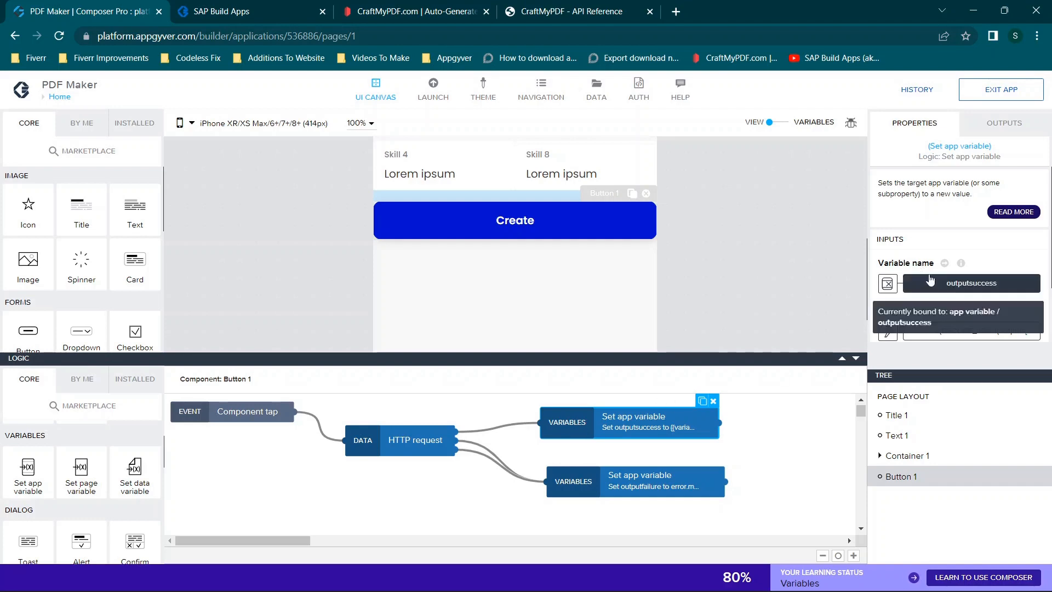
pyautogui.click(888, 283)
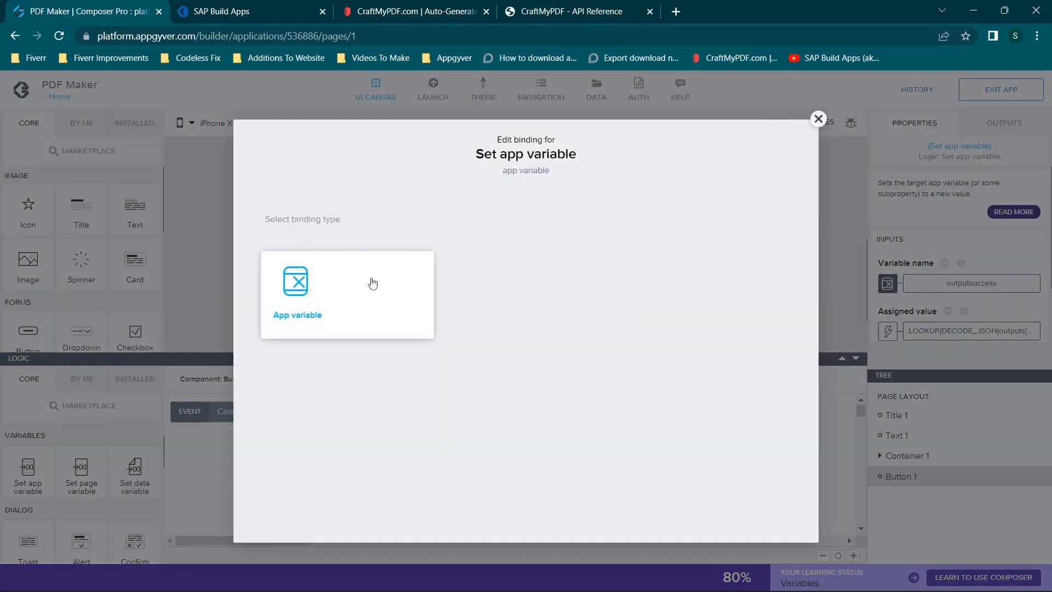
pyautogui.click(372, 283)
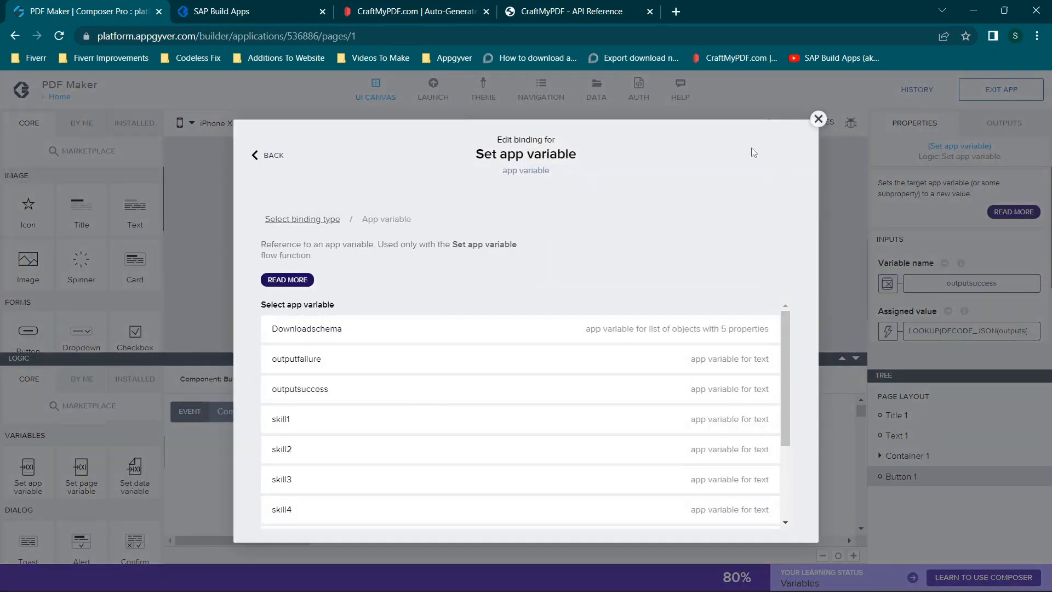
pyautogui.click(818, 119)
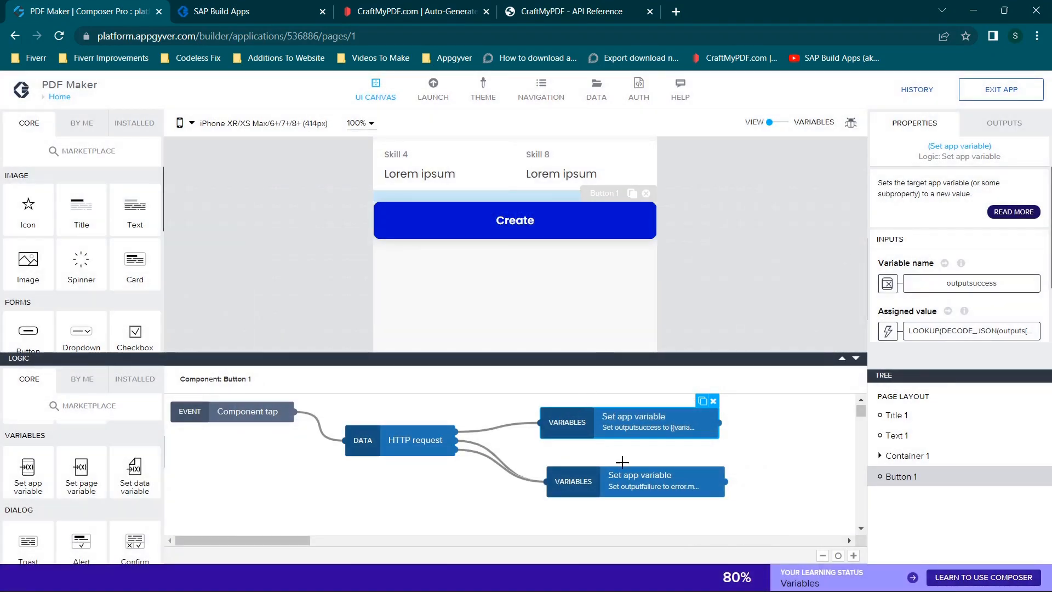
pyautogui.click(619, 476)
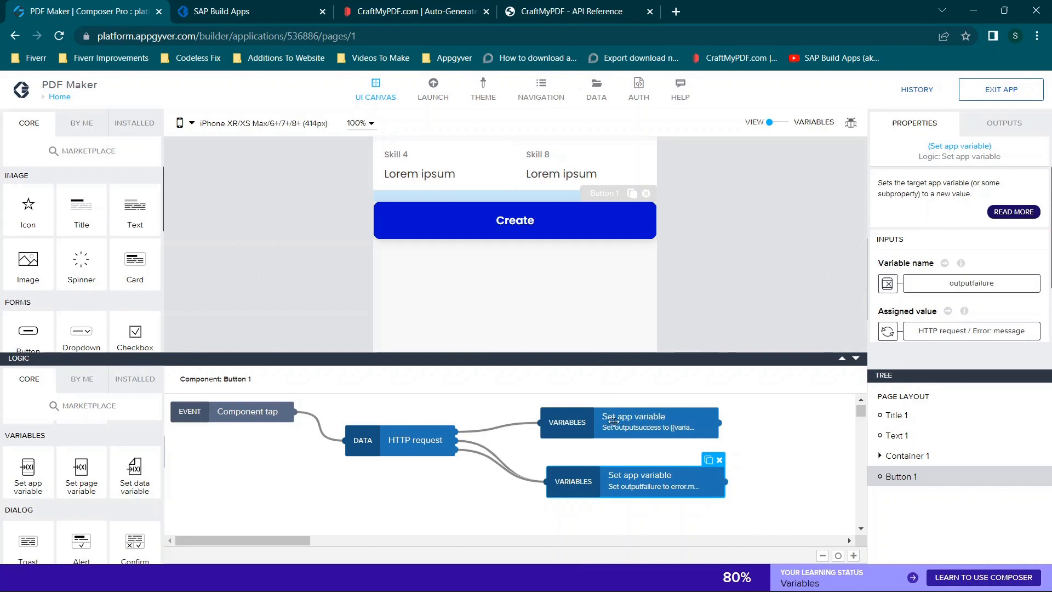
# - Open the formula assigned to outputsuccess and examine its LOOKUP, DECODE_JSON and raw response body parts
pyautogui.click(613, 421)
pyautogui.scroll(-2, 960, 263)
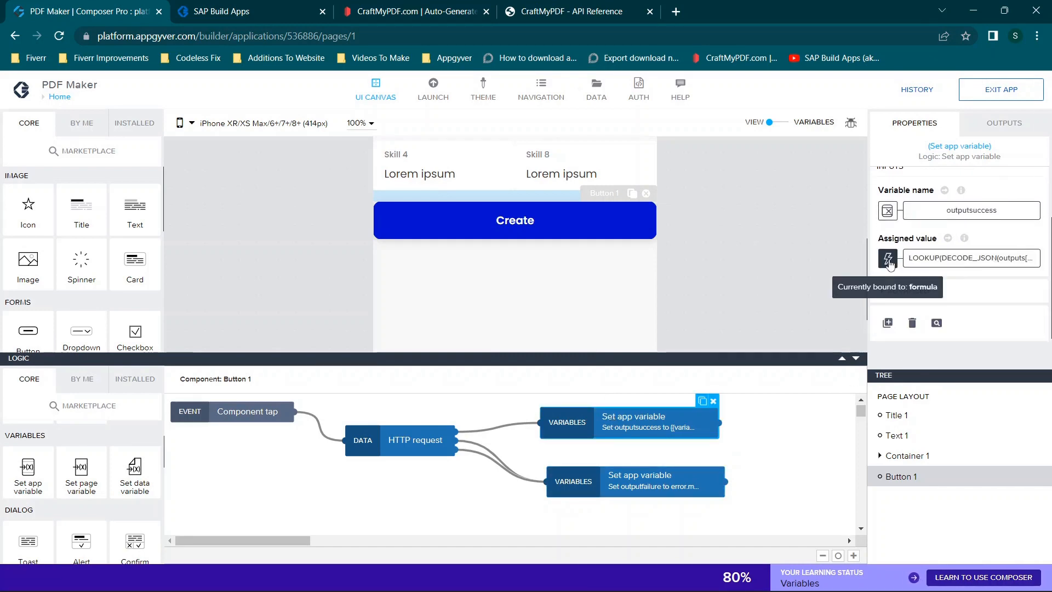
pyautogui.click(889, 262)
pyautogui.click(718, 329)
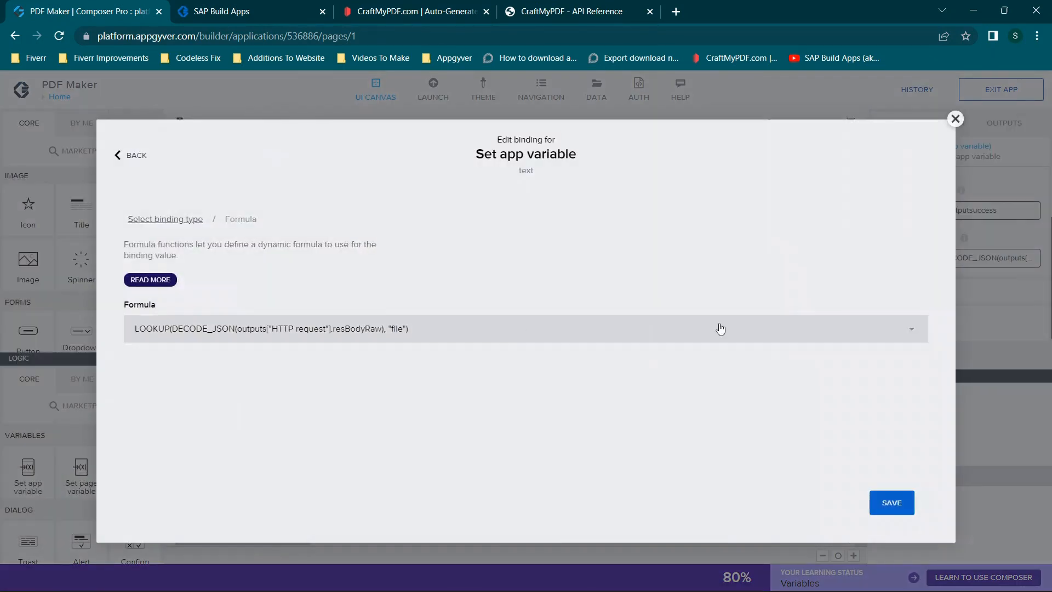
pyautogui.click(341, 328)
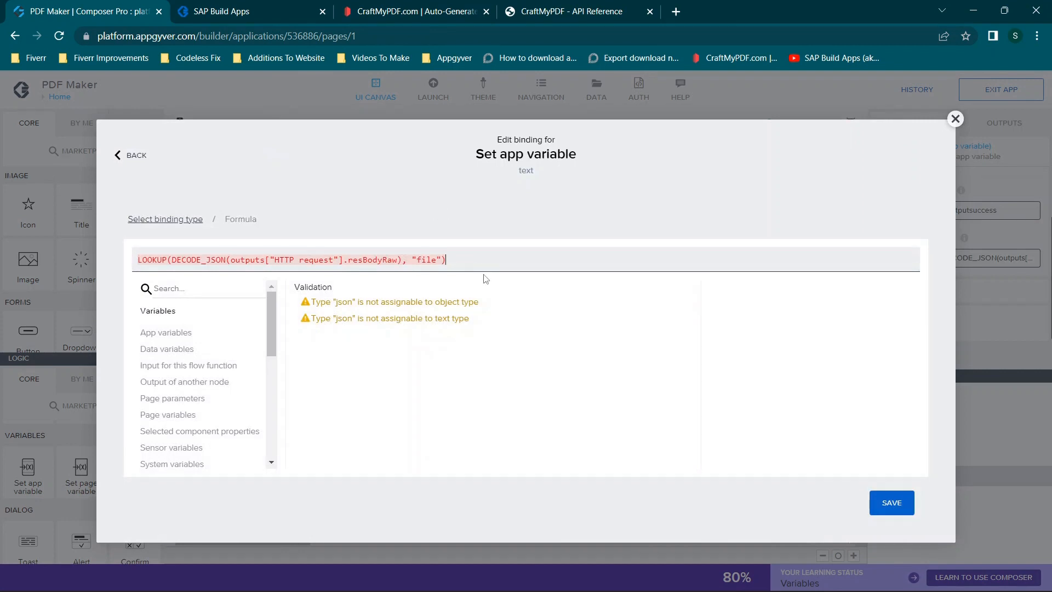
pyautogui.moveTo(450, 258); pyautogui.dragTo(107, 242)
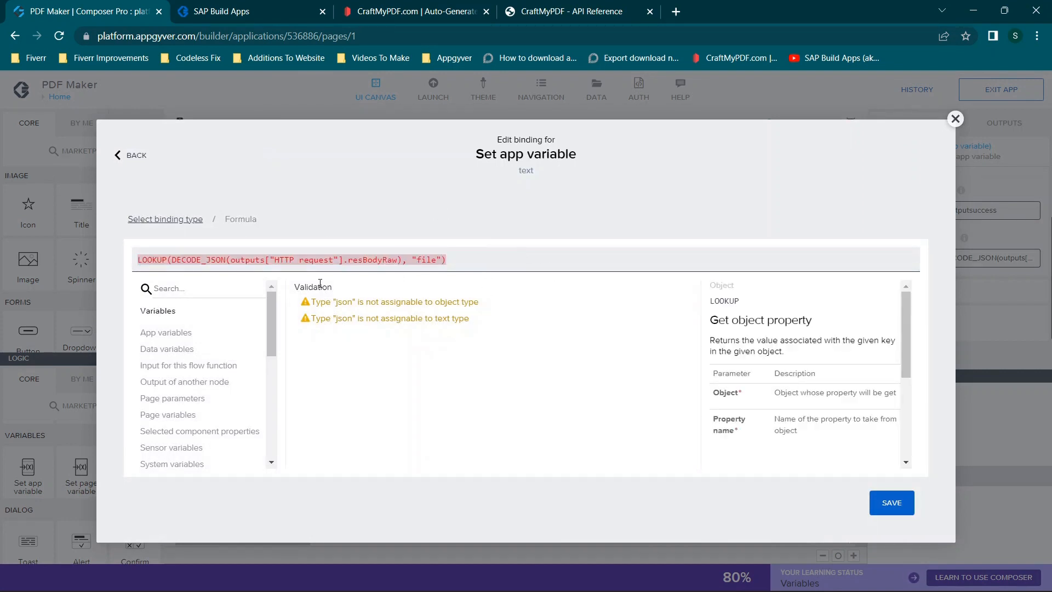
pyautogui.doubleClick(151, 260)
pyautogui.click(184, 264)
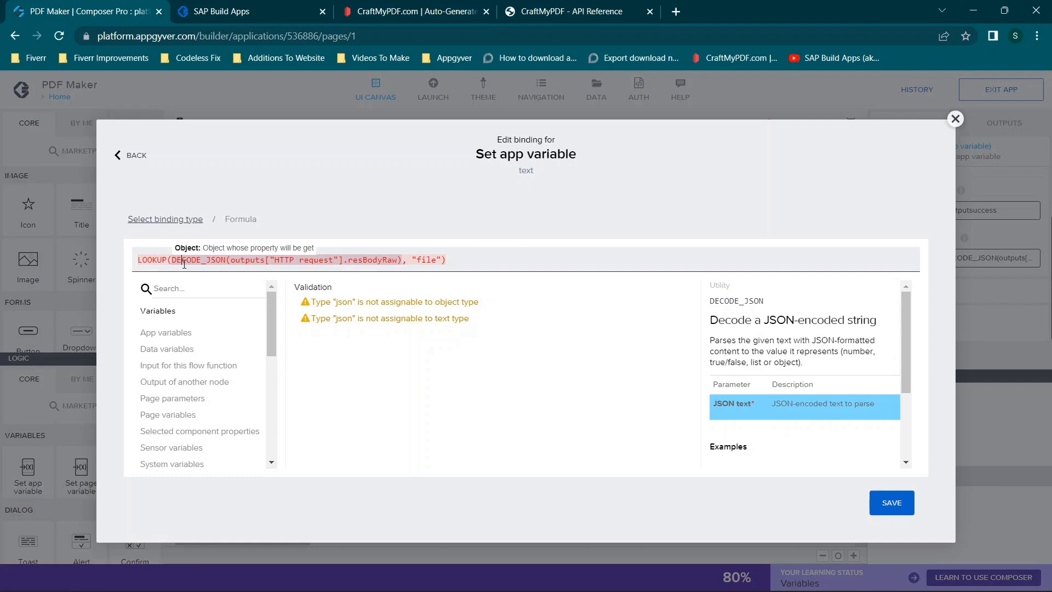
pyautogui.click(244, 261)
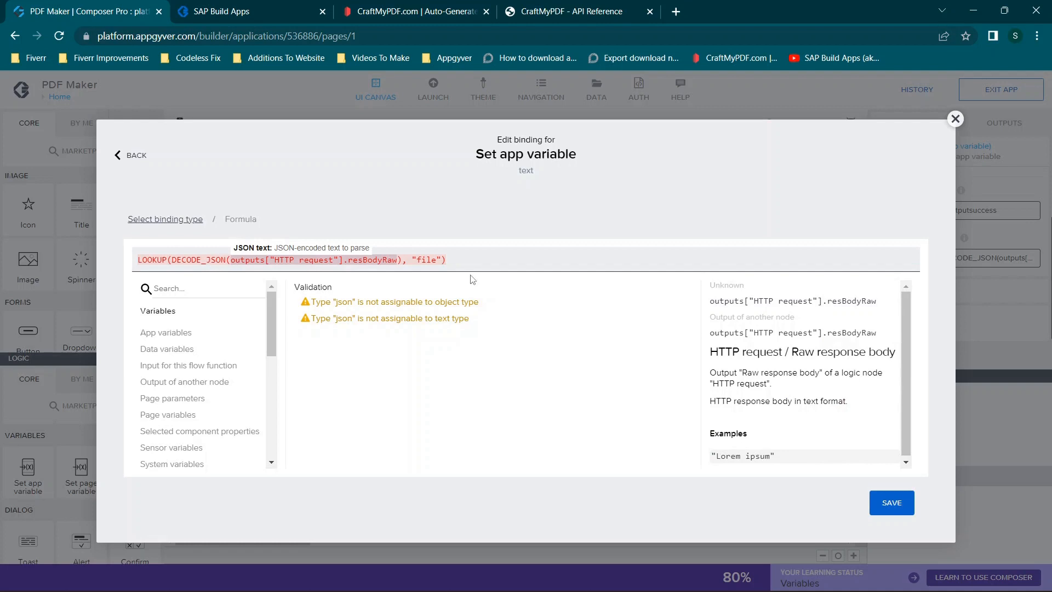
pyautogui.hotkey('ctrl', 'a')
pyautogui.press('BackSpace')
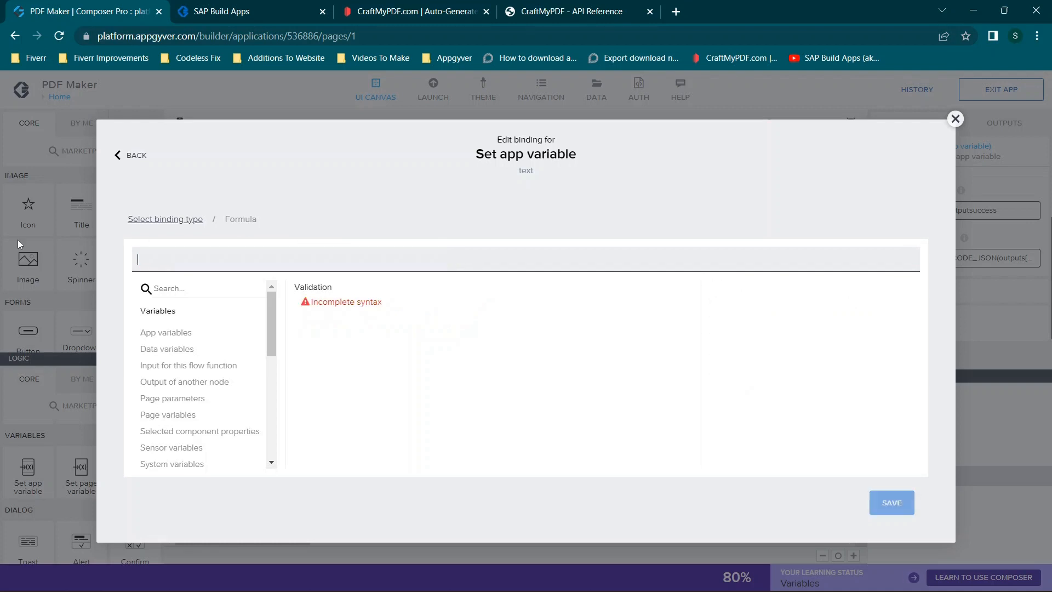
pyautogui.write('out')
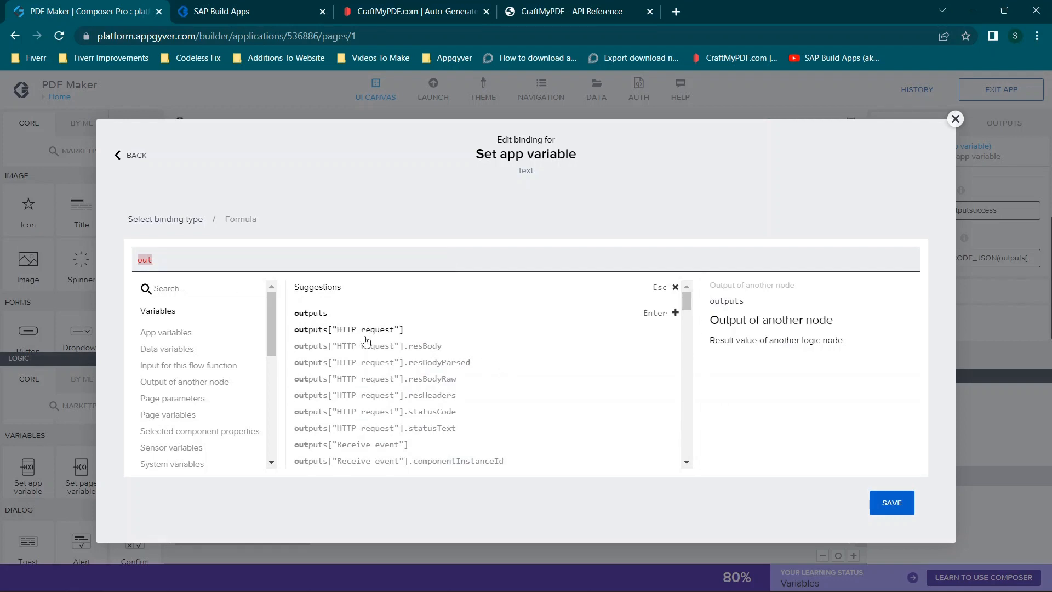
pyautogui.click(955, 118)
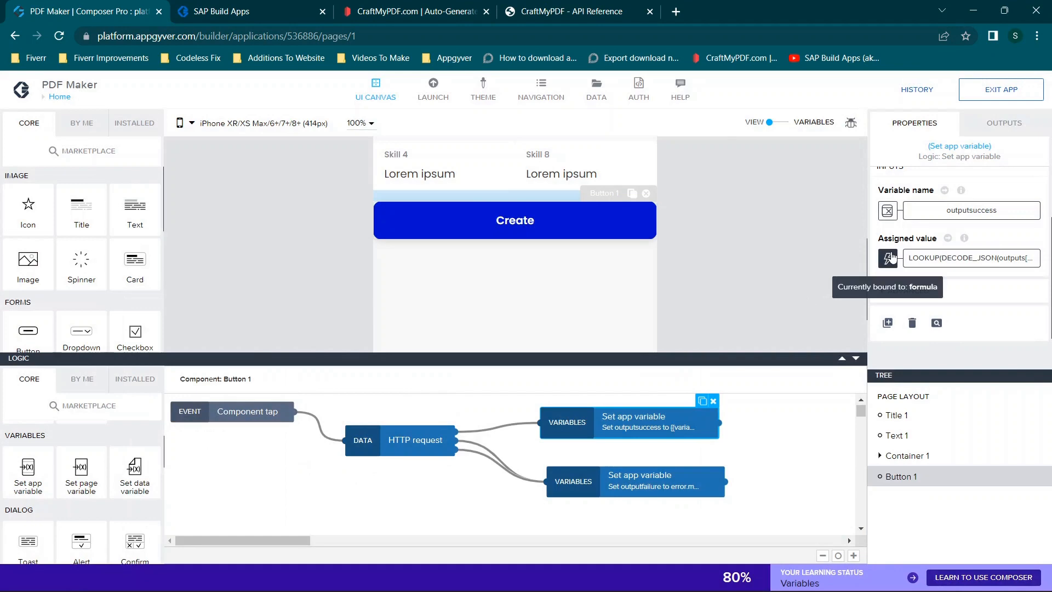
# - Bind outputsuccess's assigned value to the HTTP request node's Raw response body output
pyautogui.click(888, 257)
pyautogui.click(558, 376)
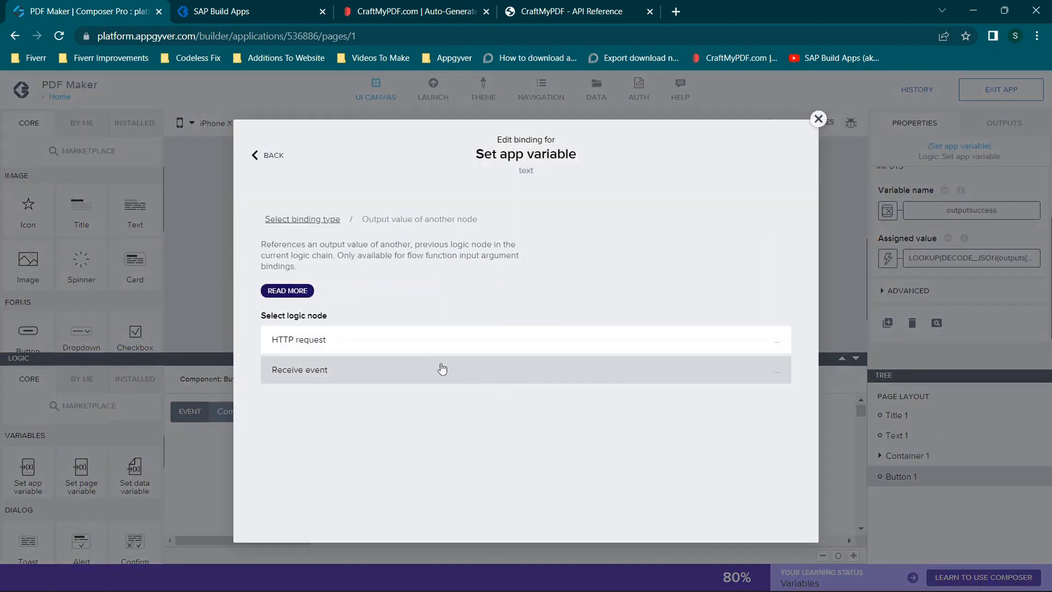
pyautogui.click(415, 351)
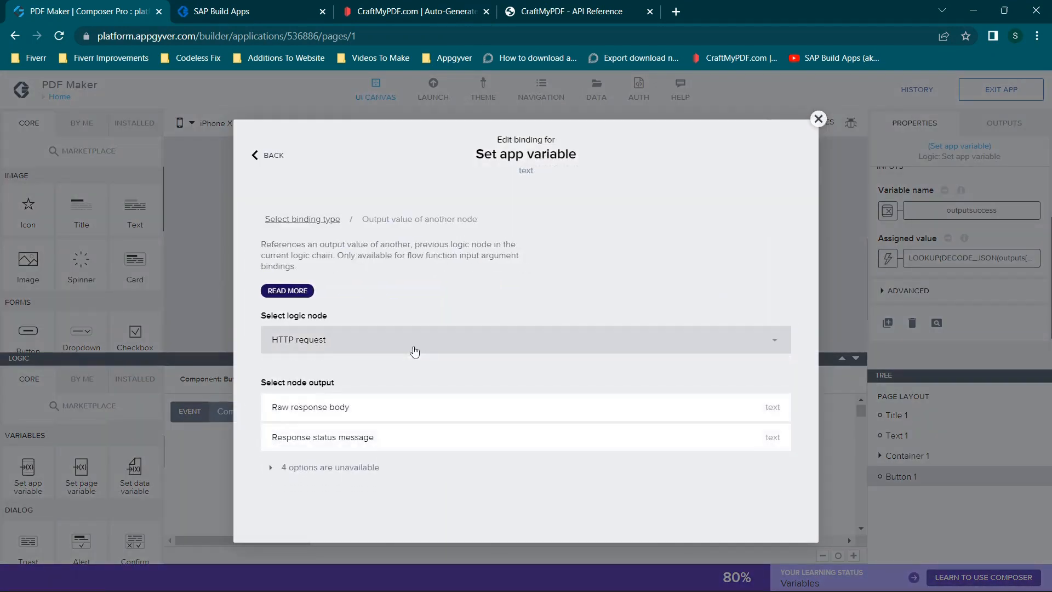
pyautogui.click(379, 408)
pyautogui.click(763, 460)
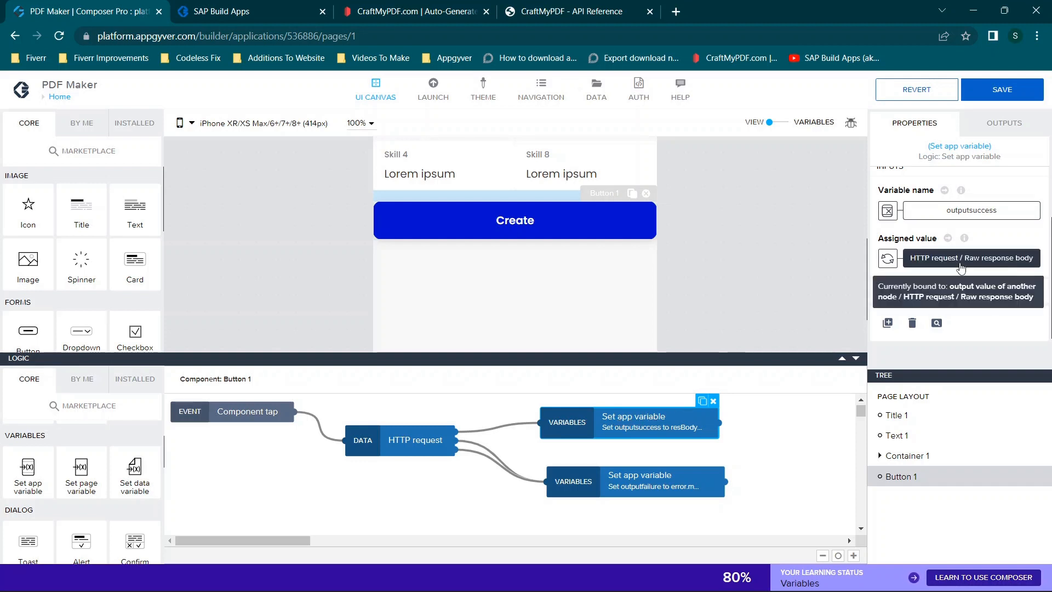
# - Replace outputsuccess's assigned value with the formula LOOKUP(DECODE_JSON(outputs["HTTP request"].resBodyRaw), "file")
pyautogui.click(931, 265)
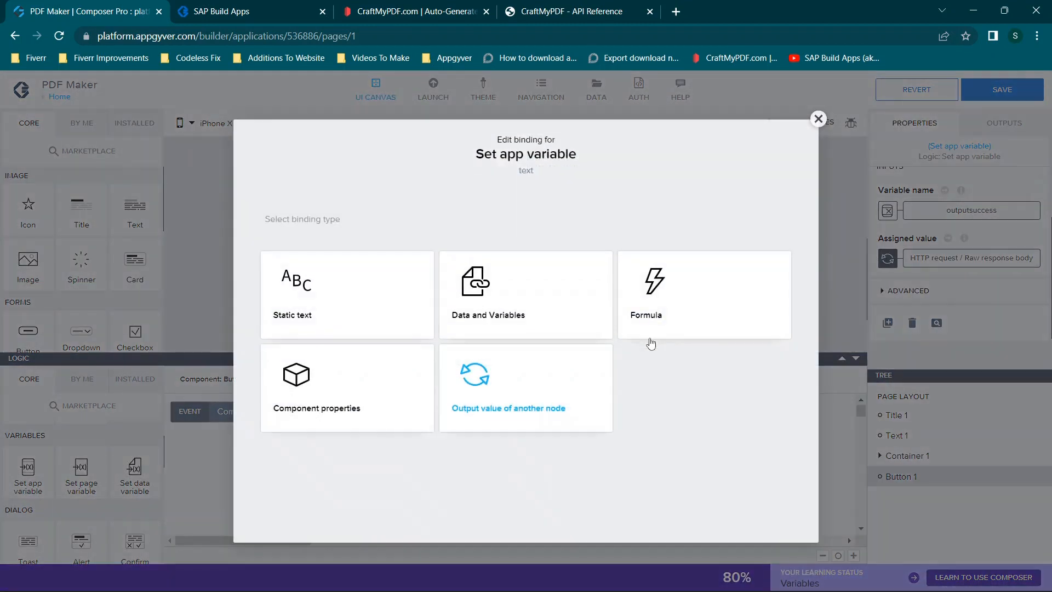
pyautogui.click(655, 329)
pyautogui.click(566, 331)
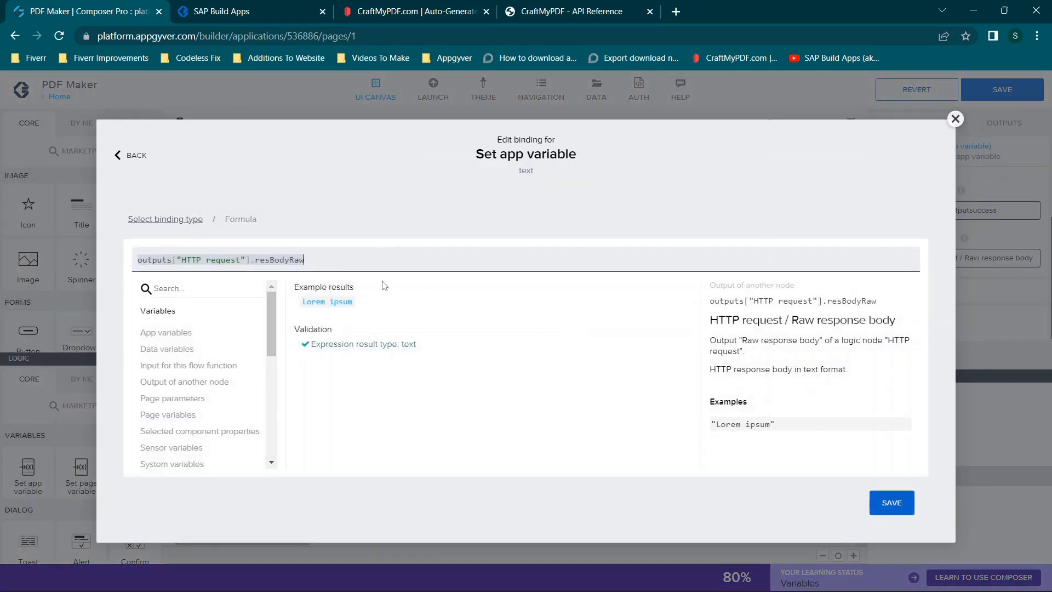
pyautogui.moveTo(305, 260); pyautogui.dragTo(106, 271)
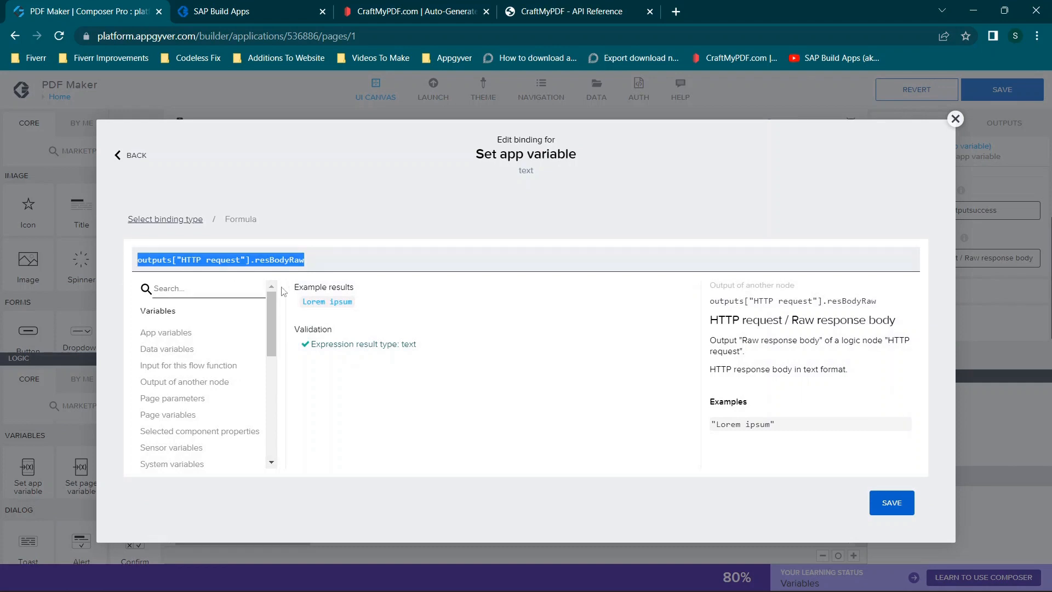
pyautogui.rightClick(330, 256)
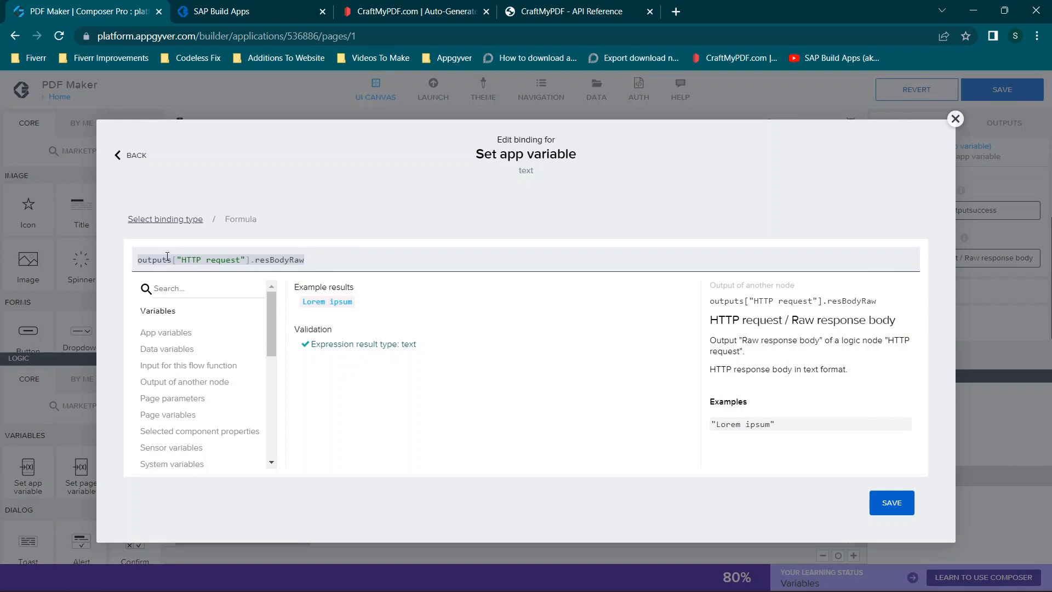
pyautogui.hotkey('ctrl', 'a')
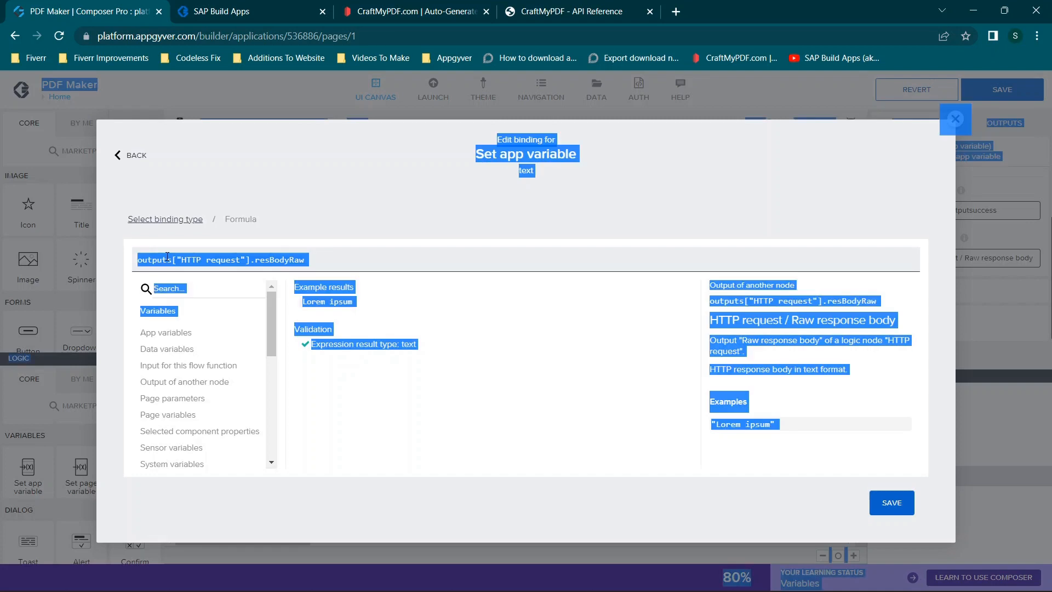
pyautogui.click(337, 252)
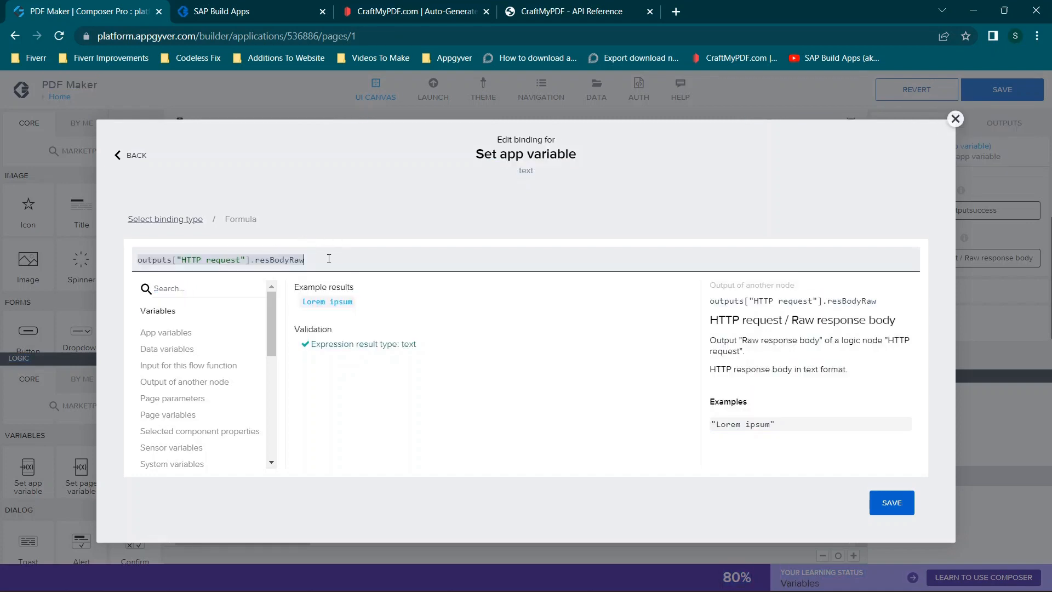
pyautogui.hotkey('ctrl', 'a')
pyautogui.press('BackSpace')
pyautogui.write('LOOK')
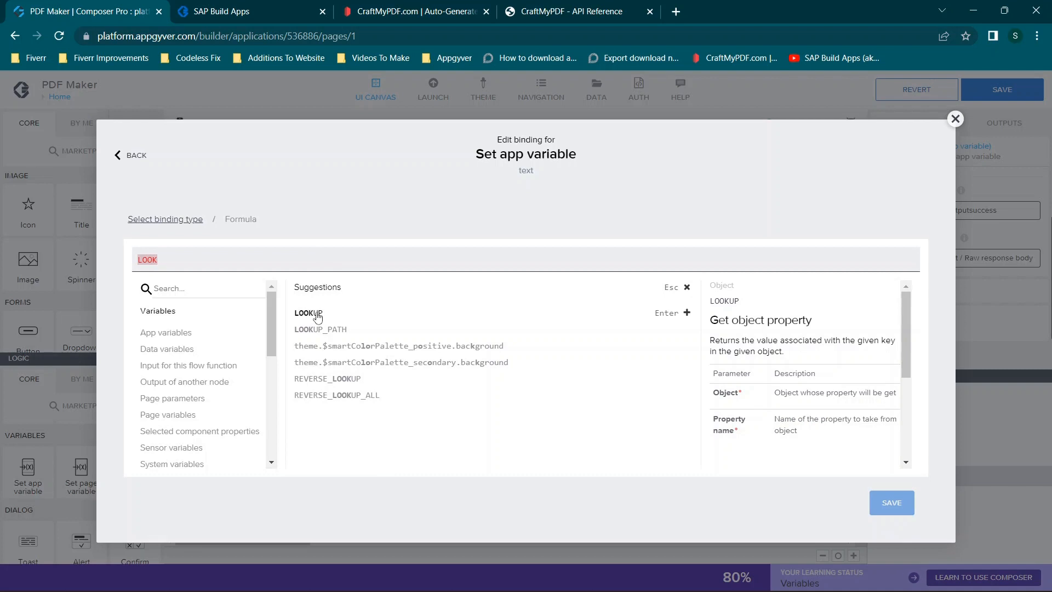
pyautogui.scroll(-3, 826, 391)
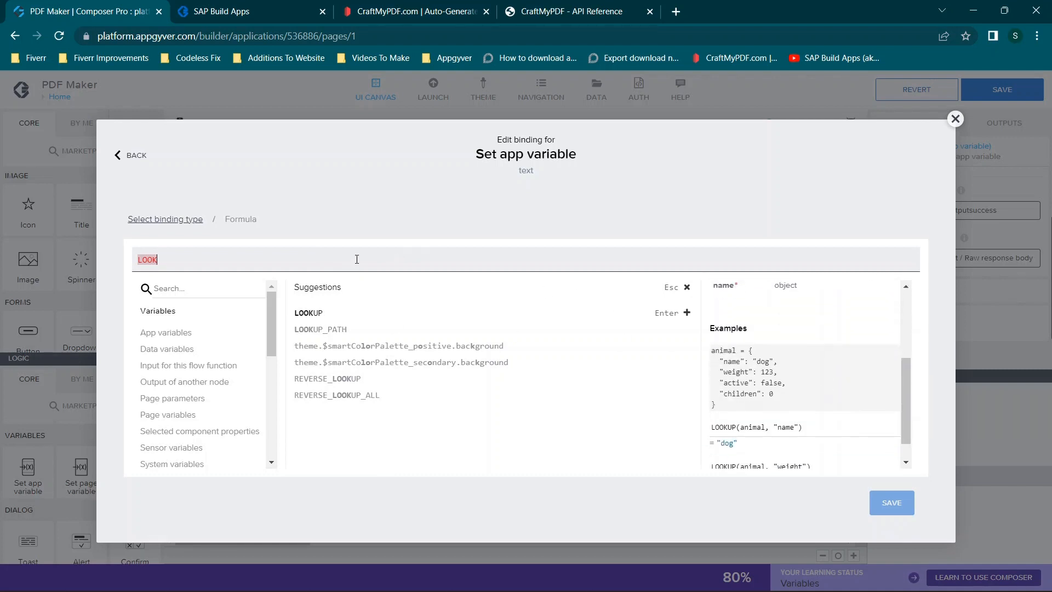
pyautogui.hotkey('ctrl', 'a')
pyautogui.write('LOOKUP(DECODE_JSON(outputs["HTTP request"].resBodyRaw), "file")')
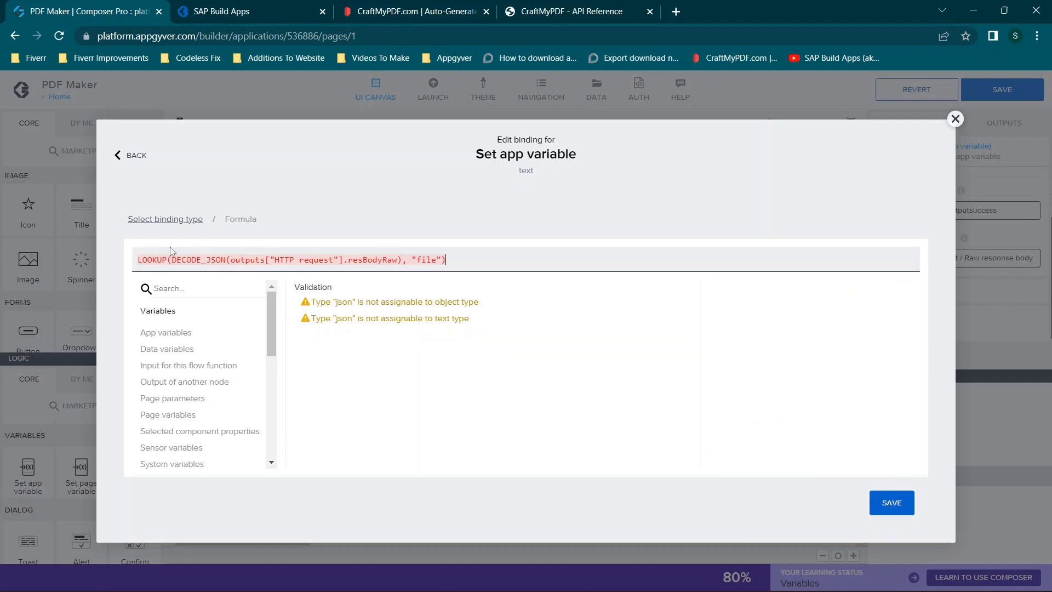
# - Examine the formula's raw response body, DECODE_JSON, LOOKUP and "file" property name parts one by one
pyautogui.click(247, 261)
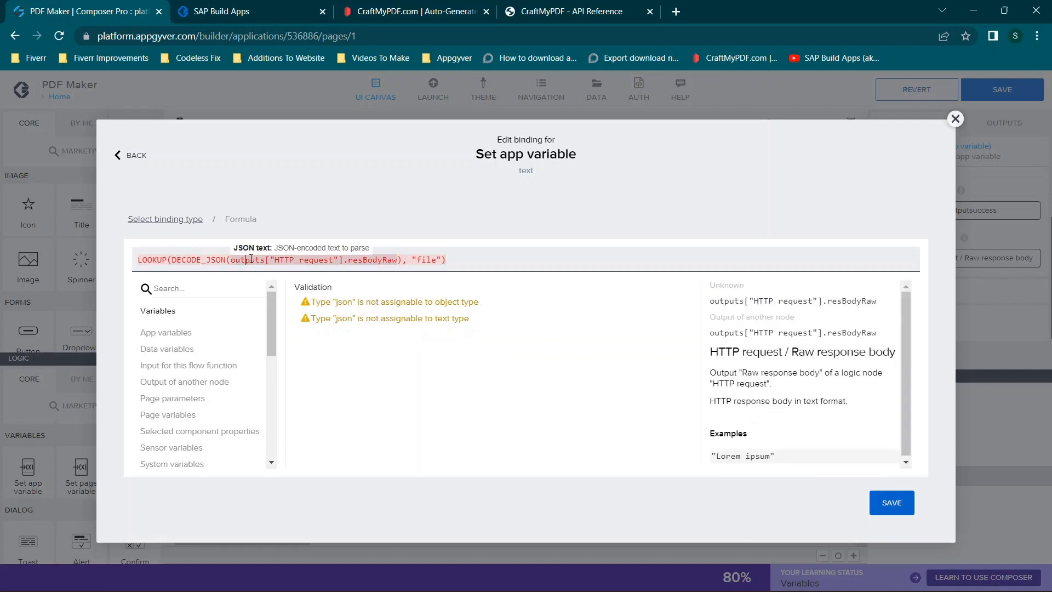
pyautogui.click(208, 261)
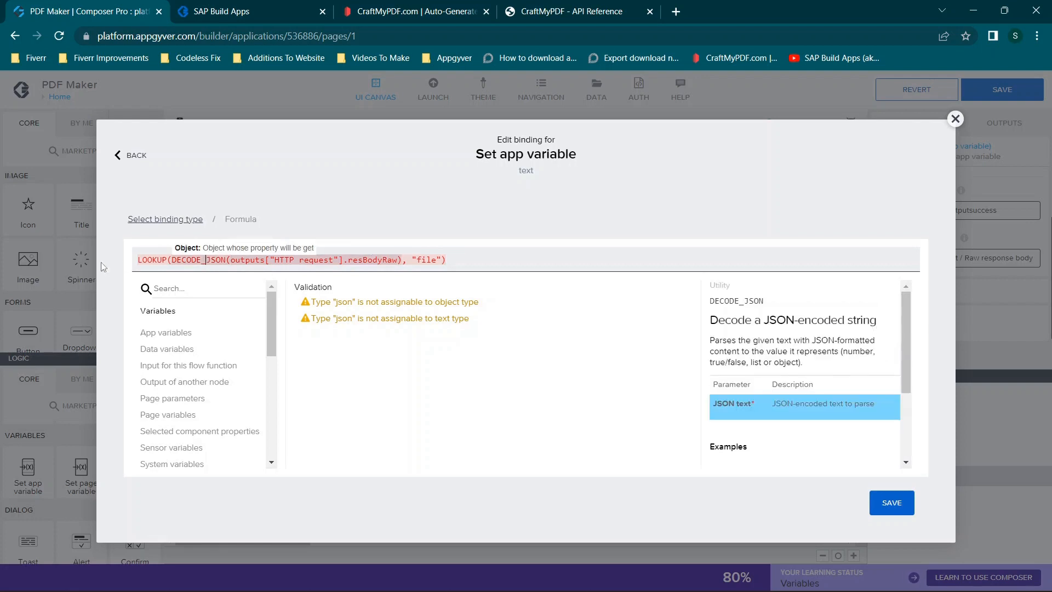
pyautogui.click(152, 259)
pyautogui.click(421, 260)
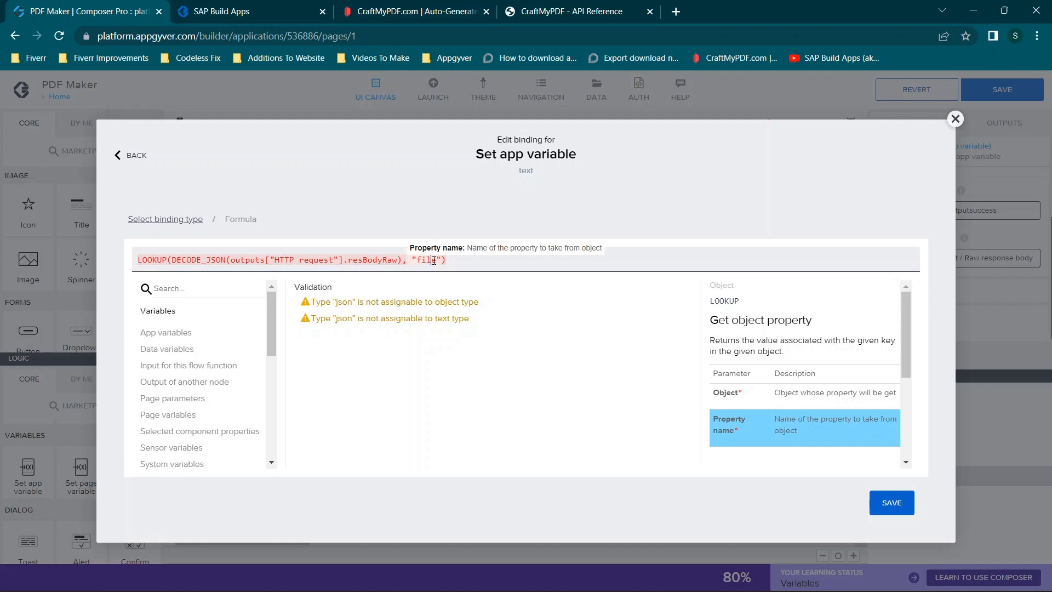
# - Compare the "file" property name with the Create a PDF response sample in the CraftMyPDF API reference, and save outputsuccess's formula
pyautogui.click(639, 6)
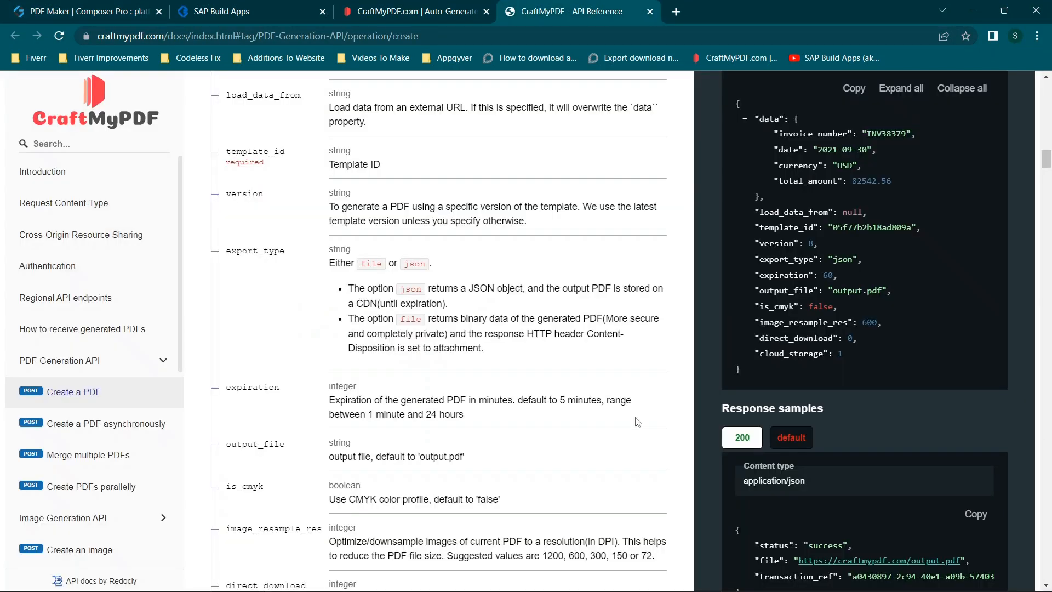
pyautogui.scroll(-4, 808, 341)
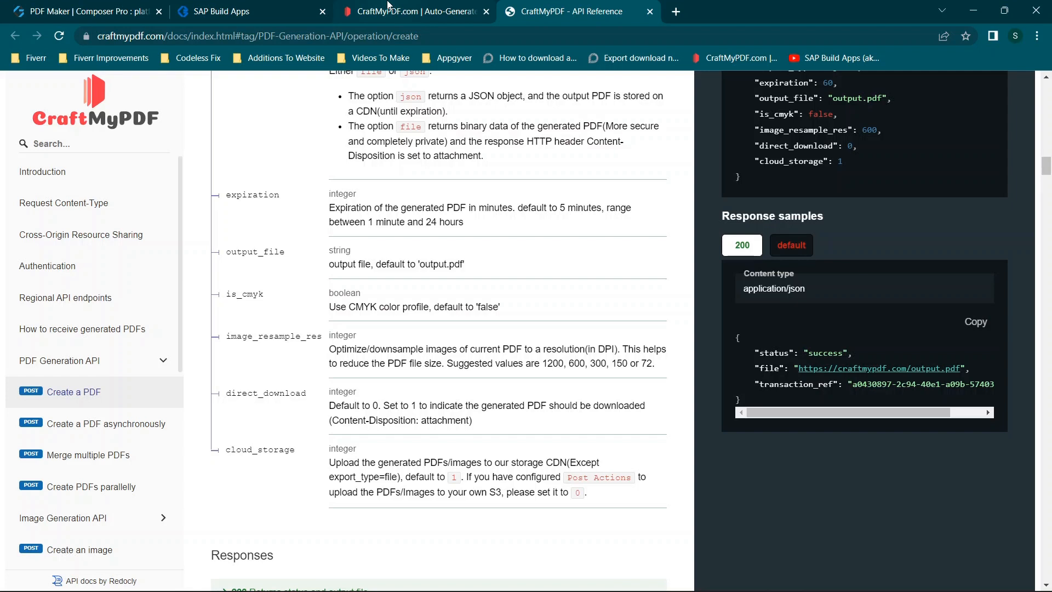
pyautogui.click(311, 6)
pyautogui.click(150, 5)
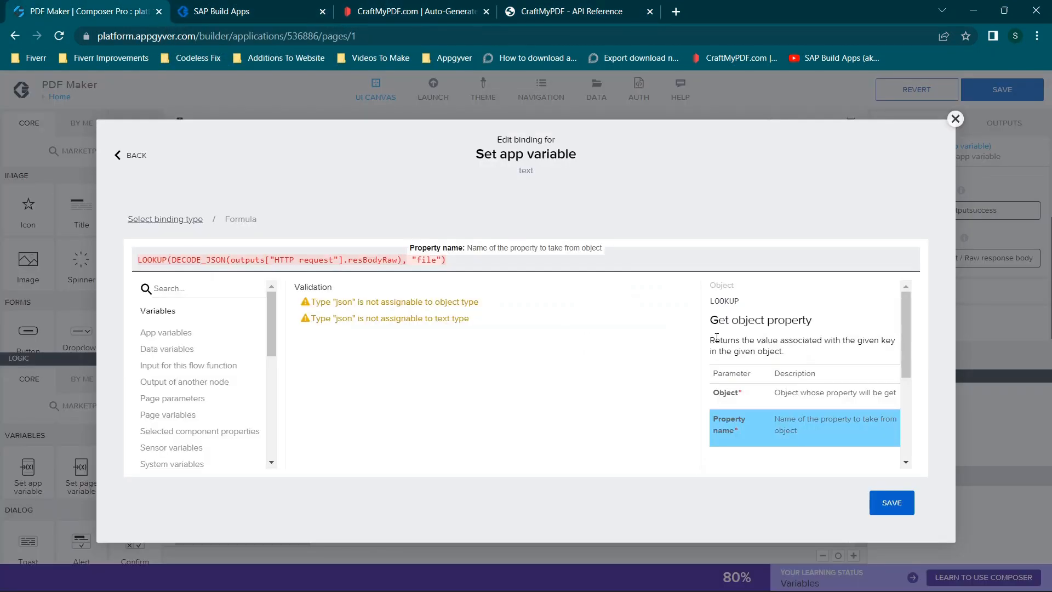
pyautogui.click(900, 513)
# - Bind outputfailure's assigned value to the message property of the HTTP request node's Error output
pyautogui.click(686, 477)
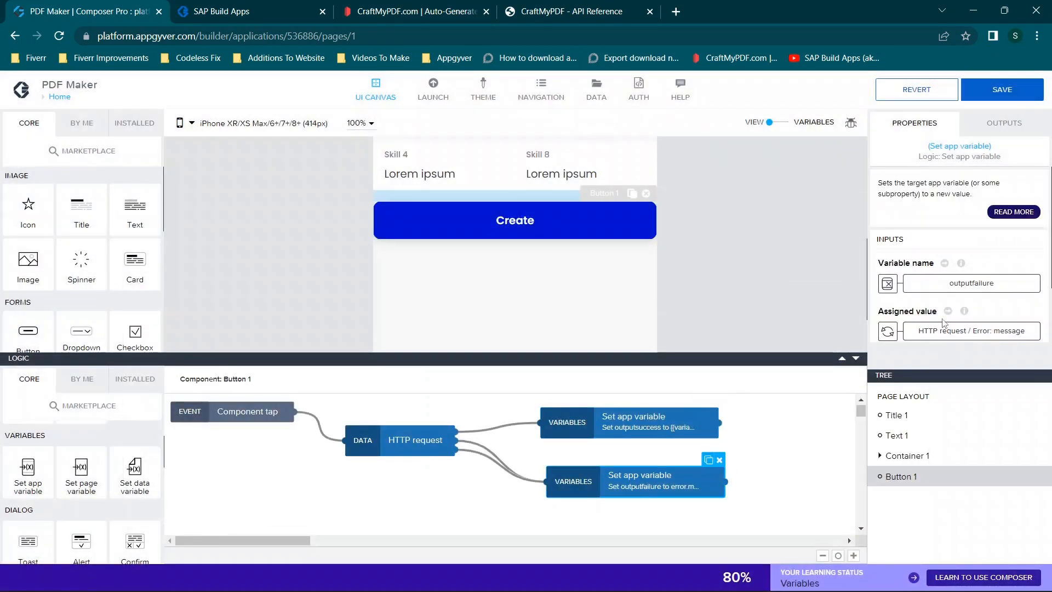
pyautogui.click(888, 331)
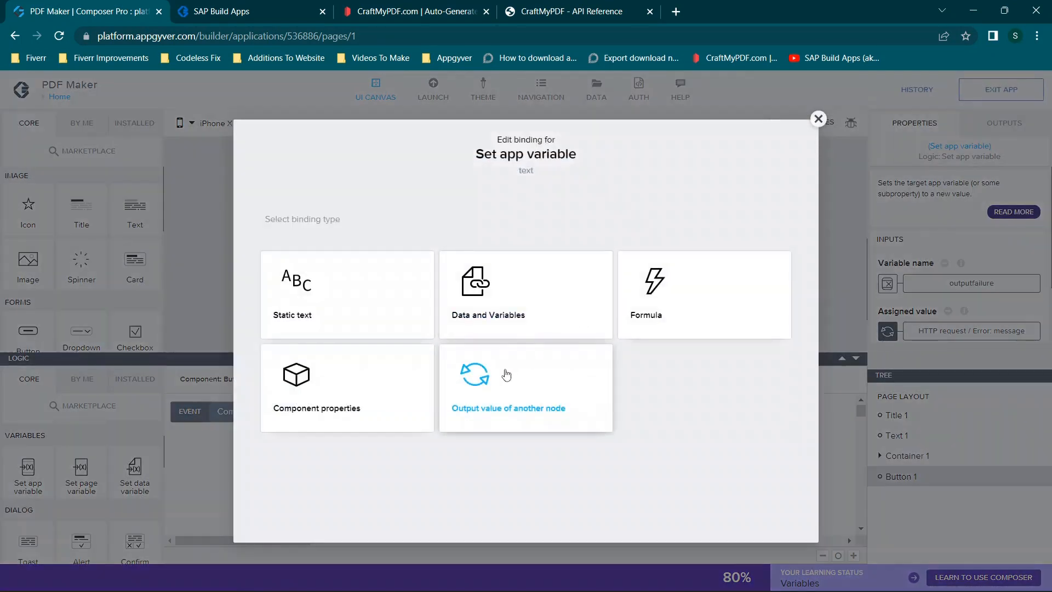
pyautogui.click(506, 375)
pyautogui.click(363, 340)
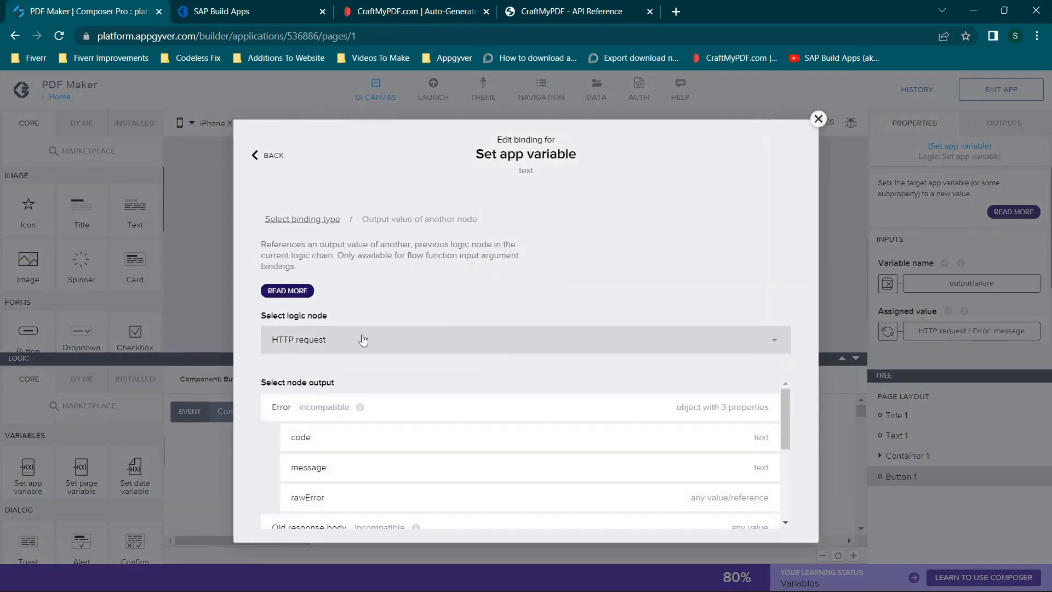
pyautogui.click(315, 475)
pyautogui.click(766, 456)
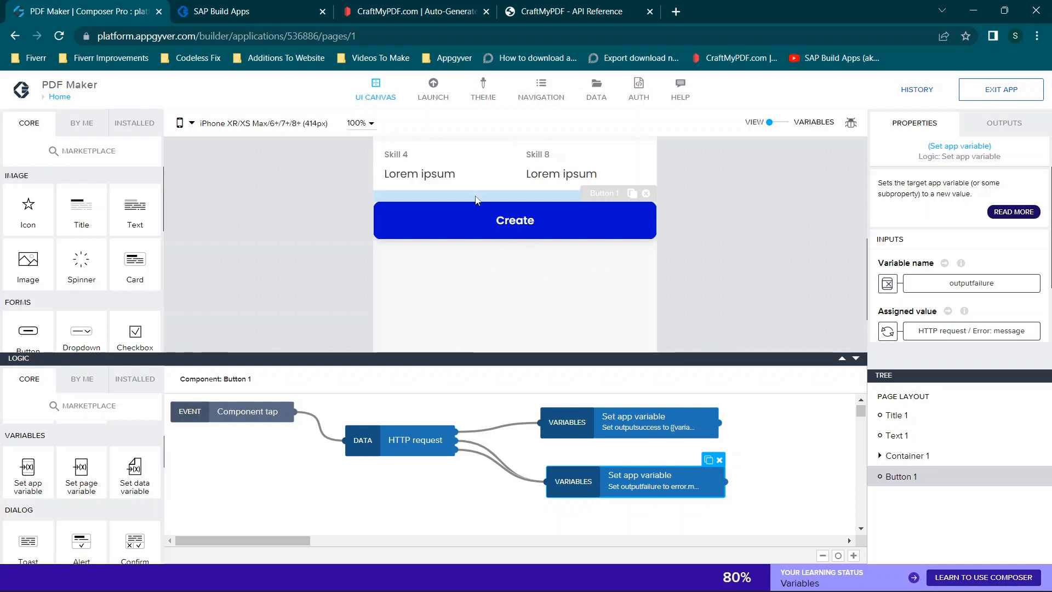
# - Review the HTTP request node's URL, method, request body formula and headers, and the formula assigned to outputsuccess
pyautogui.click(405, 439)
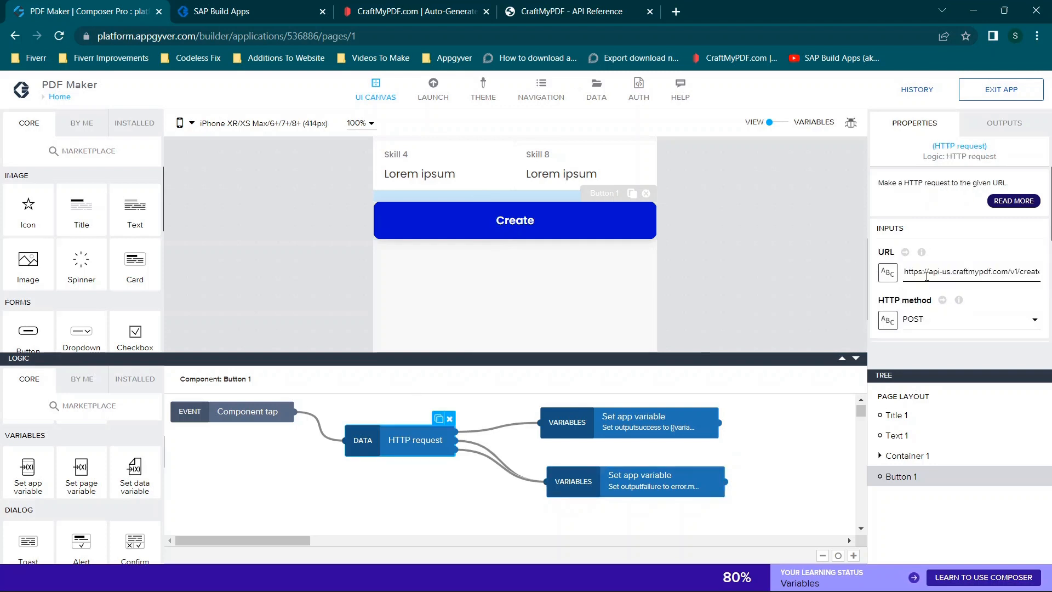
pyautogui.moveTo(919, 271); pyautogui.dragTo(992, 274)
pyautogui.scroll(-1, 986, 291)
pyautogui.scroll(-1, 986, 291)
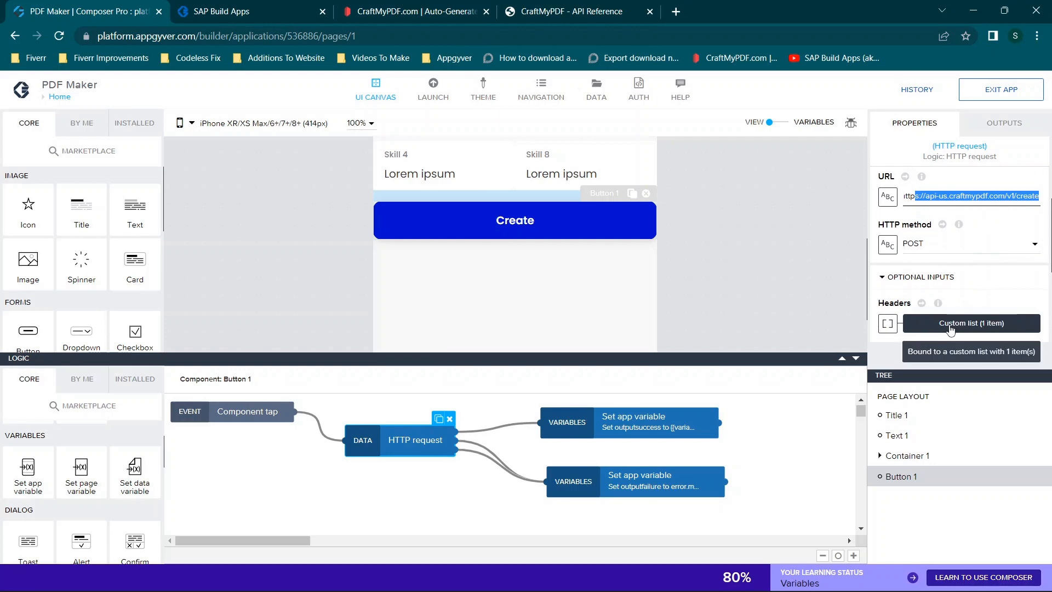
pyautogui.scroll(-3, 971, 320)
pyautogui.click(947, 303)
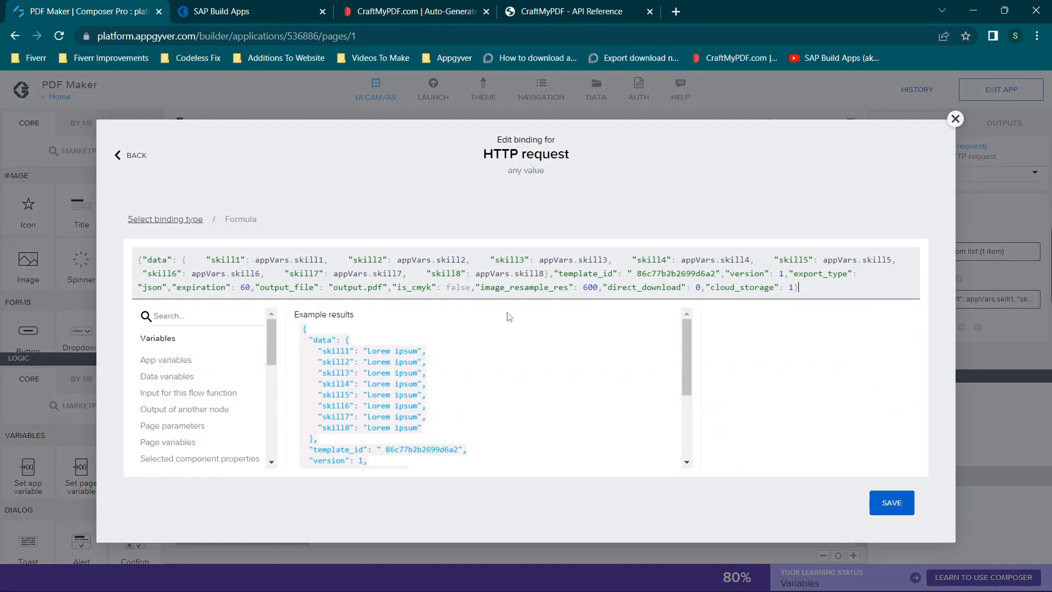
pyautogui.click(957, 122)
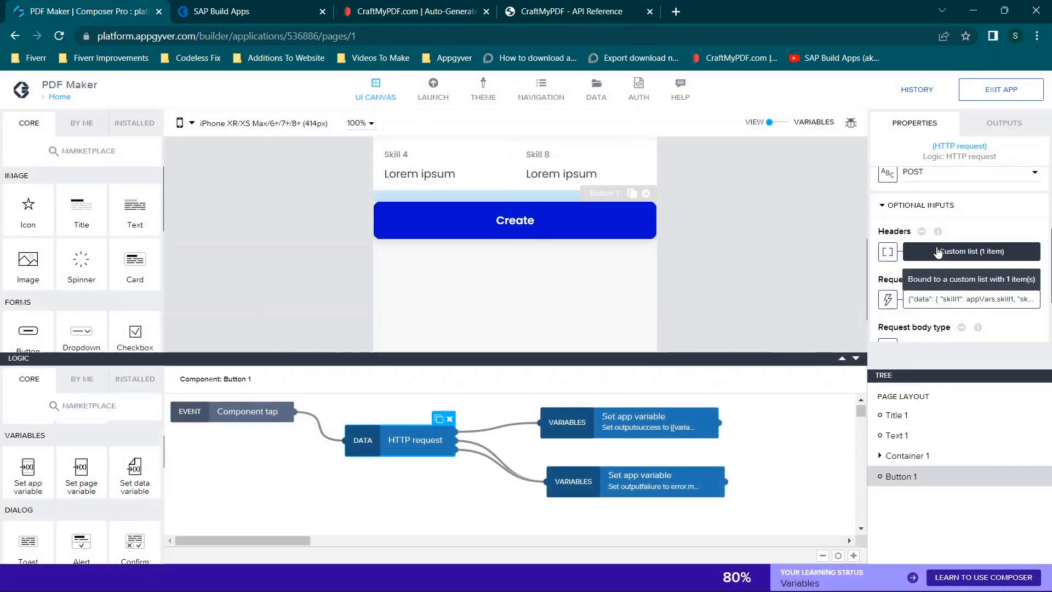
pyautogui.click(939, 253)
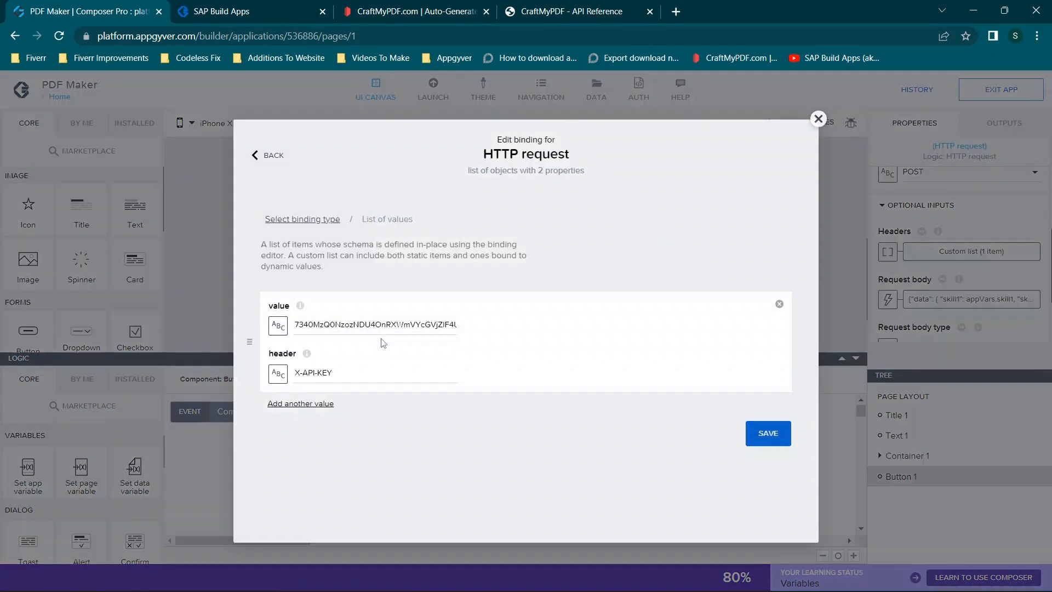
pyautogui.click(819, 119)
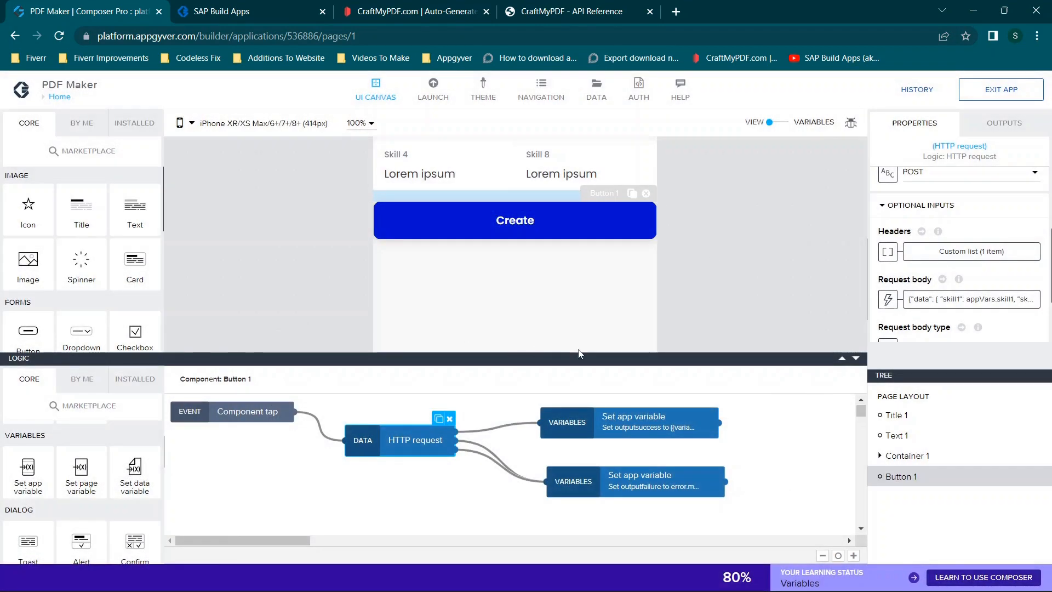
pyautogui.click(590, 435)
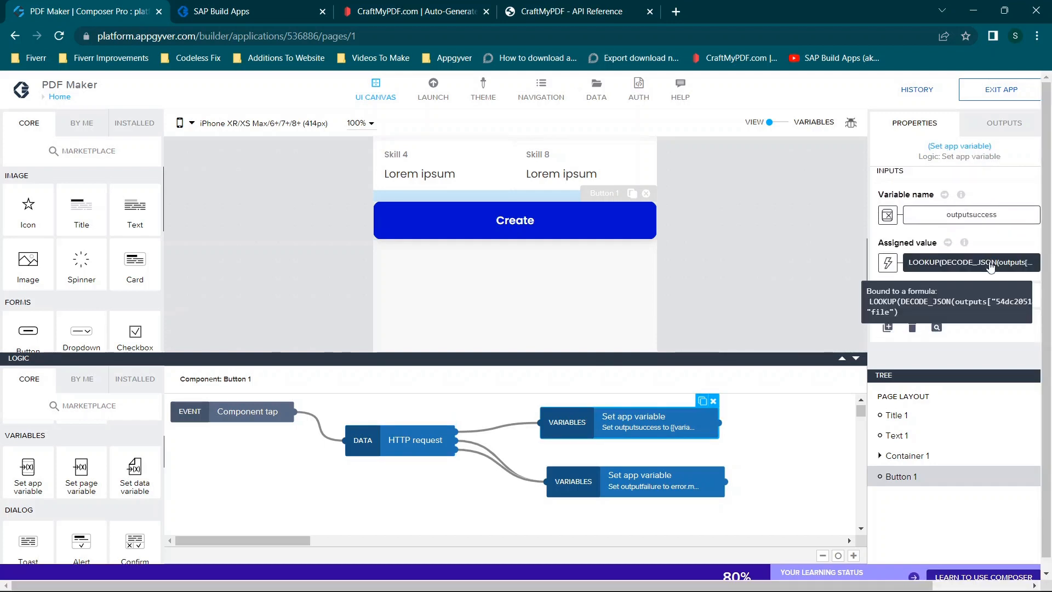
pyautogui.scroll(-1, 695, 247)
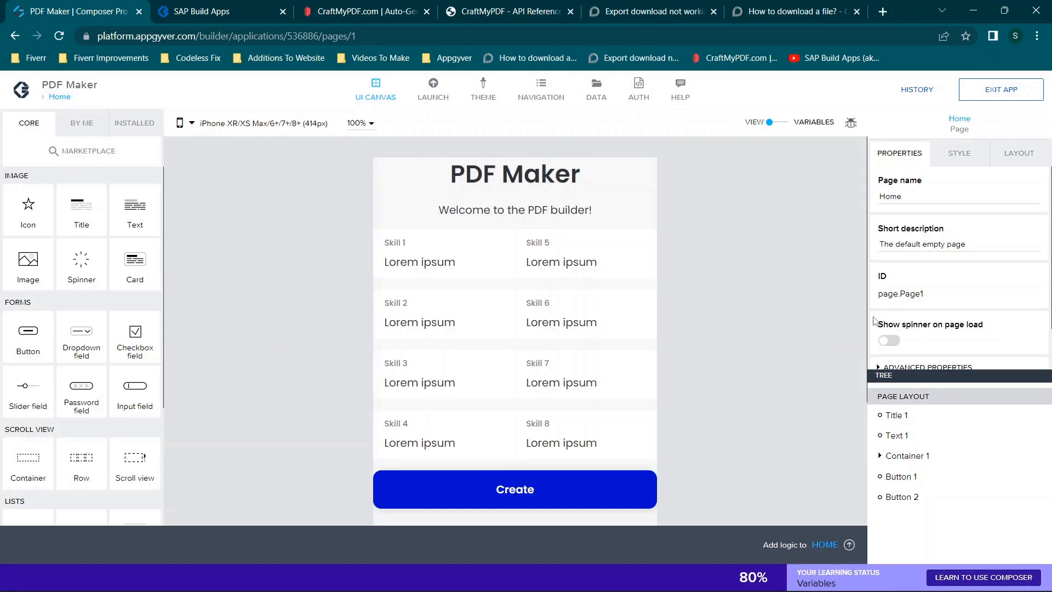
# - Delete the hidden Download button, Button 2, from the Home page and save the application
pyautogui.click(913, 497)
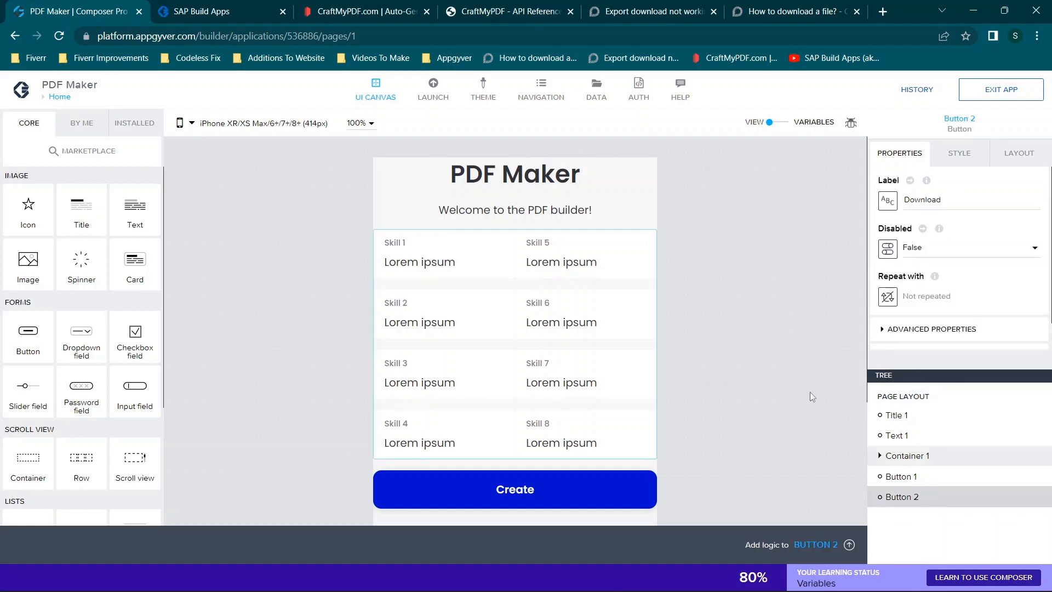
pyautogui.scroll(-1, 818, 367)
pyautogui.scroll(-3, 818, 367)
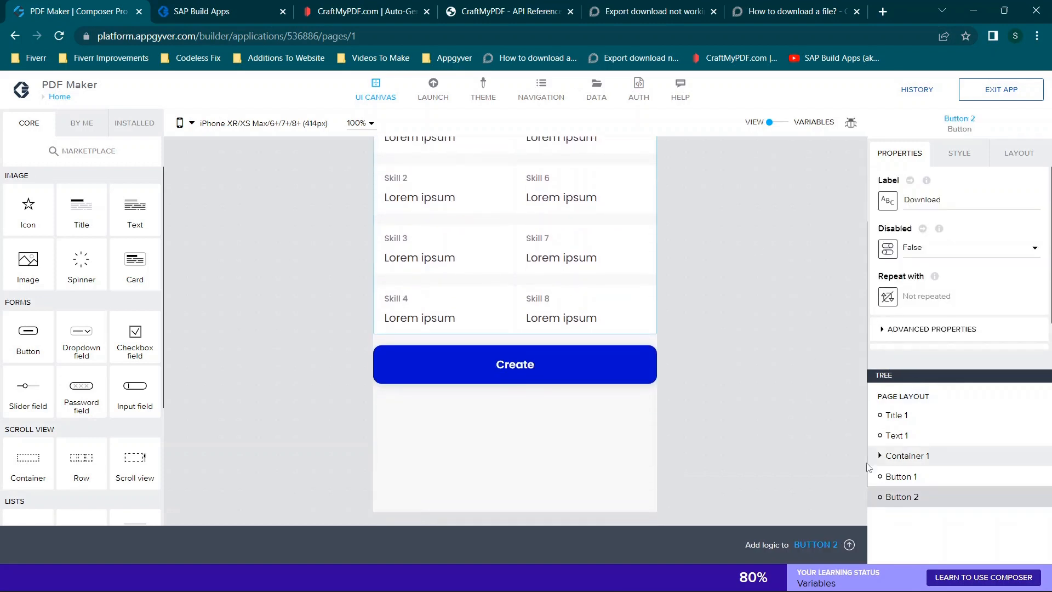
pyautogui.click(916, 330)
pyautogui.scroll(-3, 916, 334)
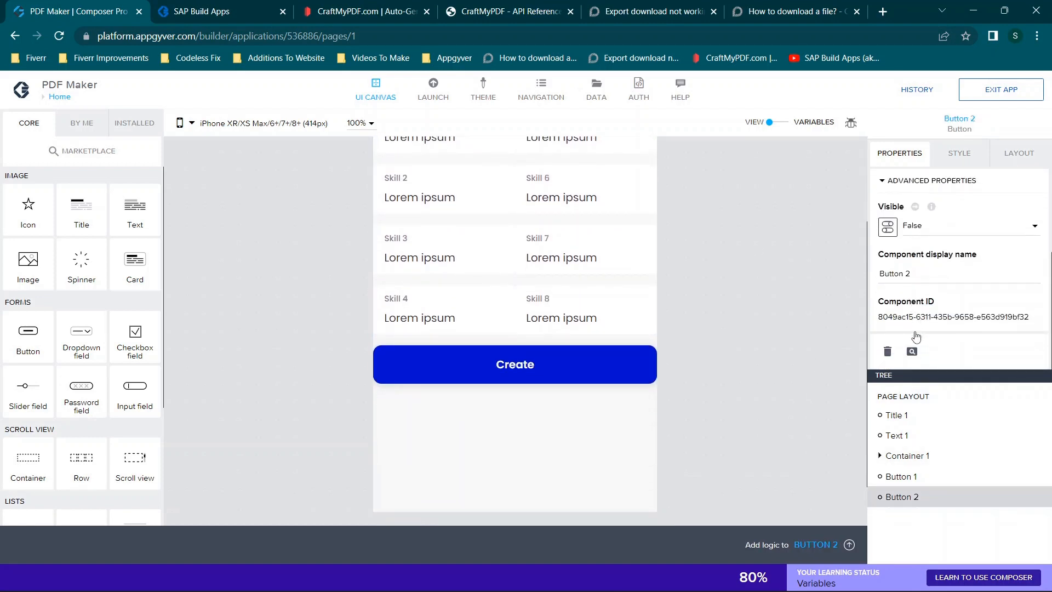
pyautogui.click(887, 351)
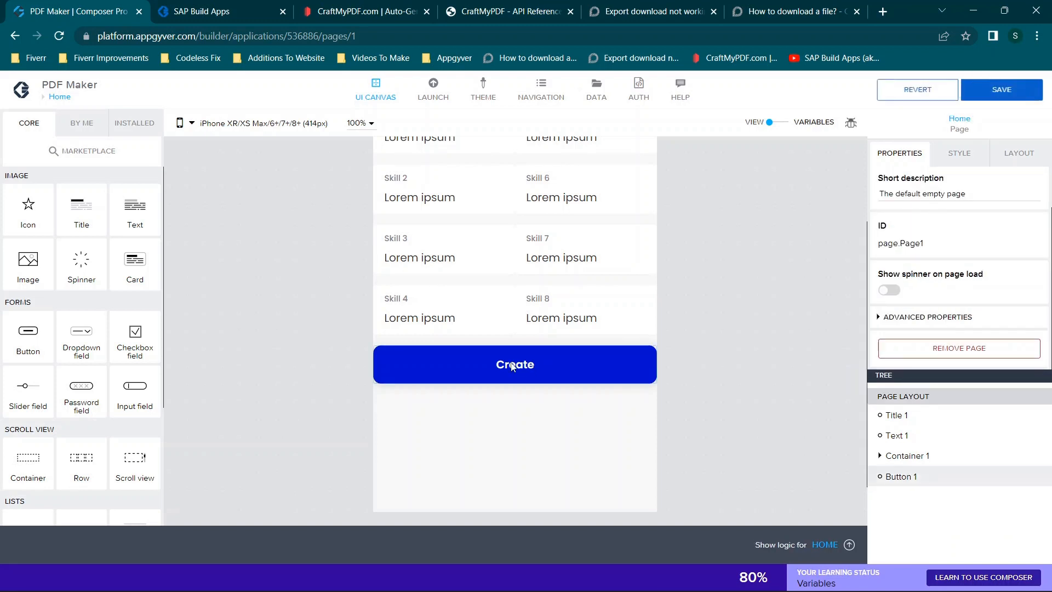
pyautogui.click(1019, 99)
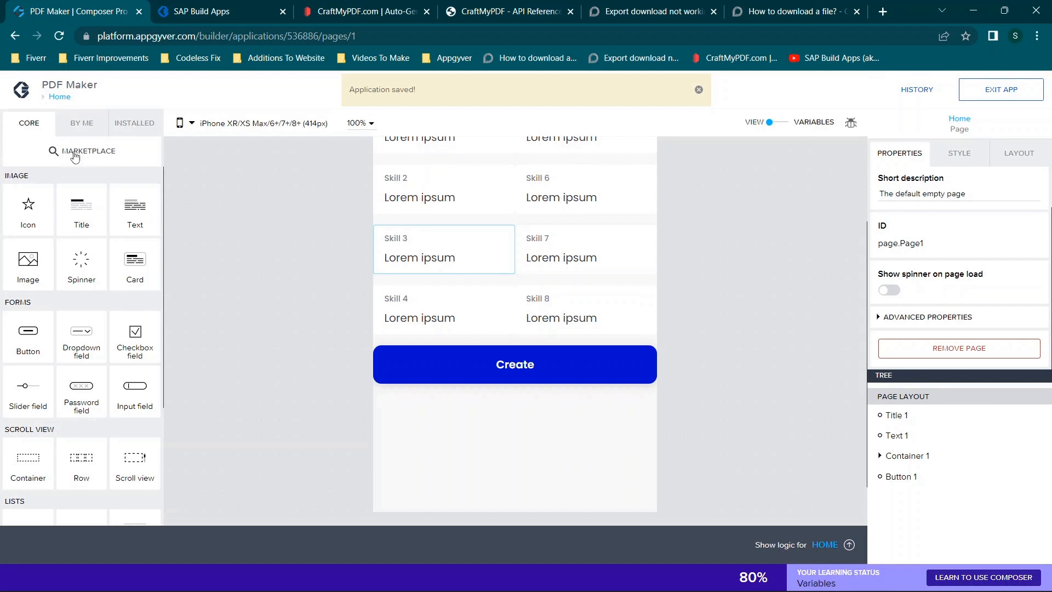
# - Add a new button below the Create button and label it Download
pyautogui.moveTo(22, 332); pyautogui.dragTo(513, 420)
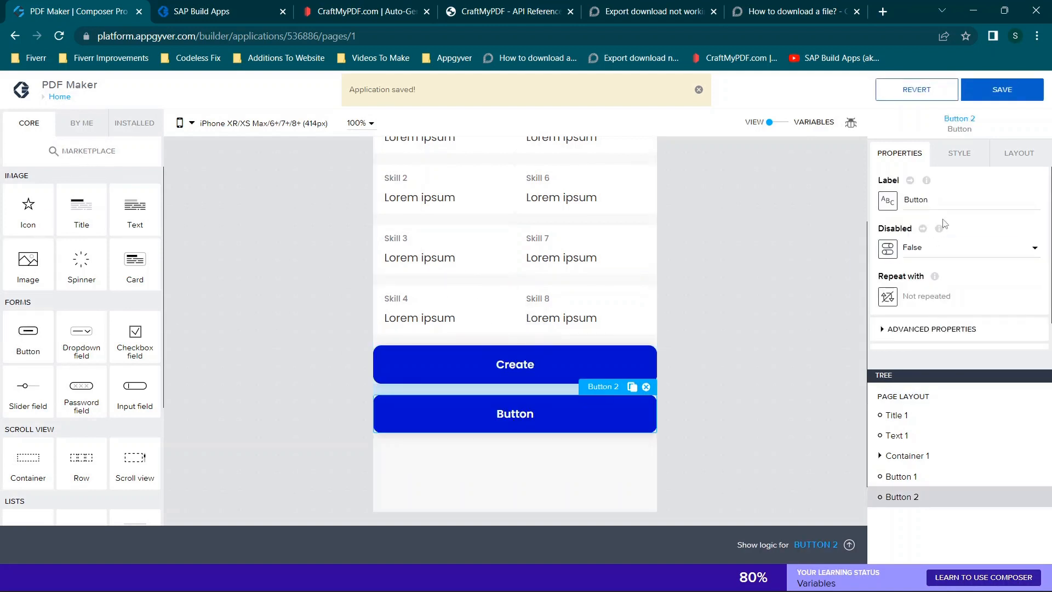
pyautogui.moveTo(946, 203); pyautogui.dragTo(673, 187)
pyautogui.write('Download')
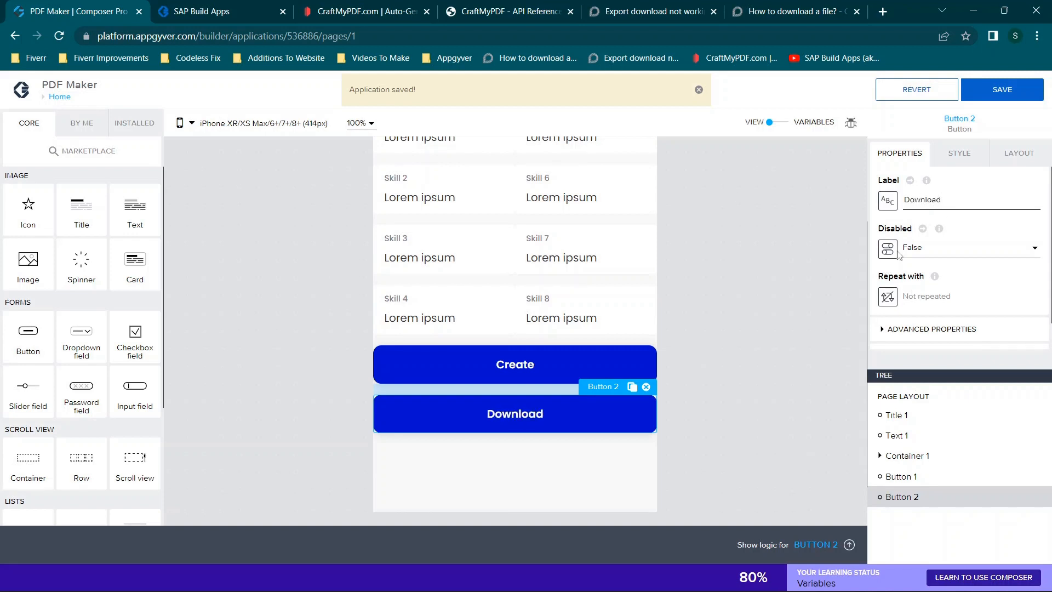
# - Set the Download button's Visible property to False in its advanced properties
pyautogui.click(915, 329)
pyautogui.scroll(-3, 916, 331)
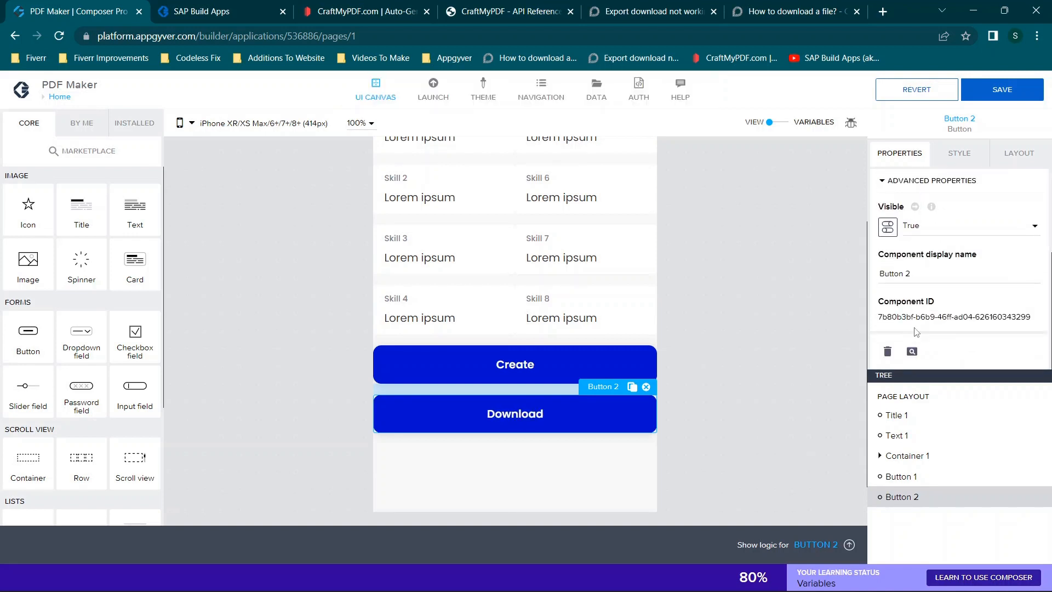
pyautogui.click(917, 229)
pyautogui.click(921, 245)
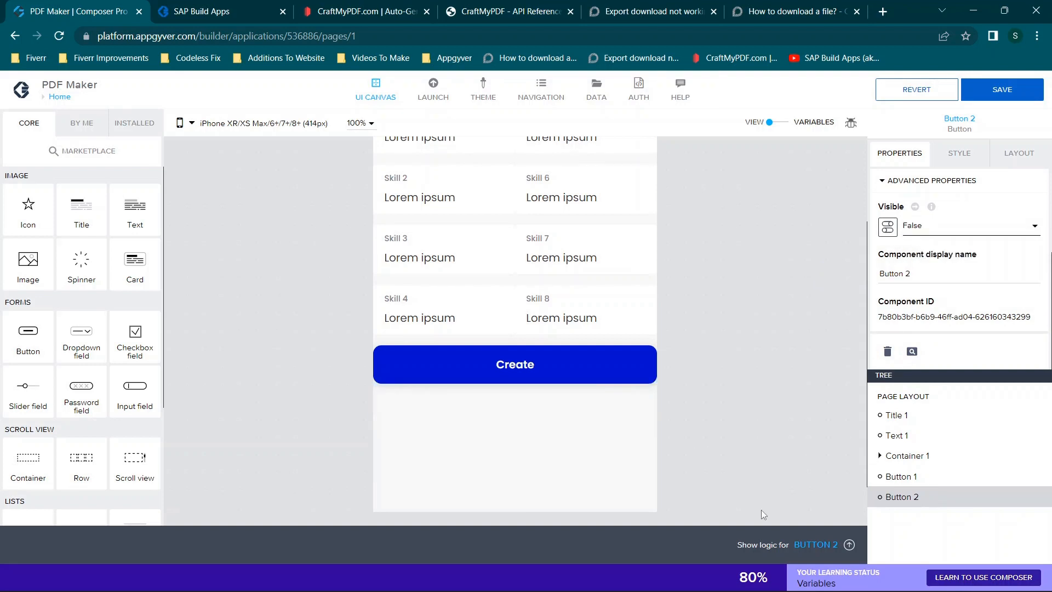
# - Delete the Show component node that follows the outputsuccess assignment in the Create button's logic
pyautogui.click(489, 366)
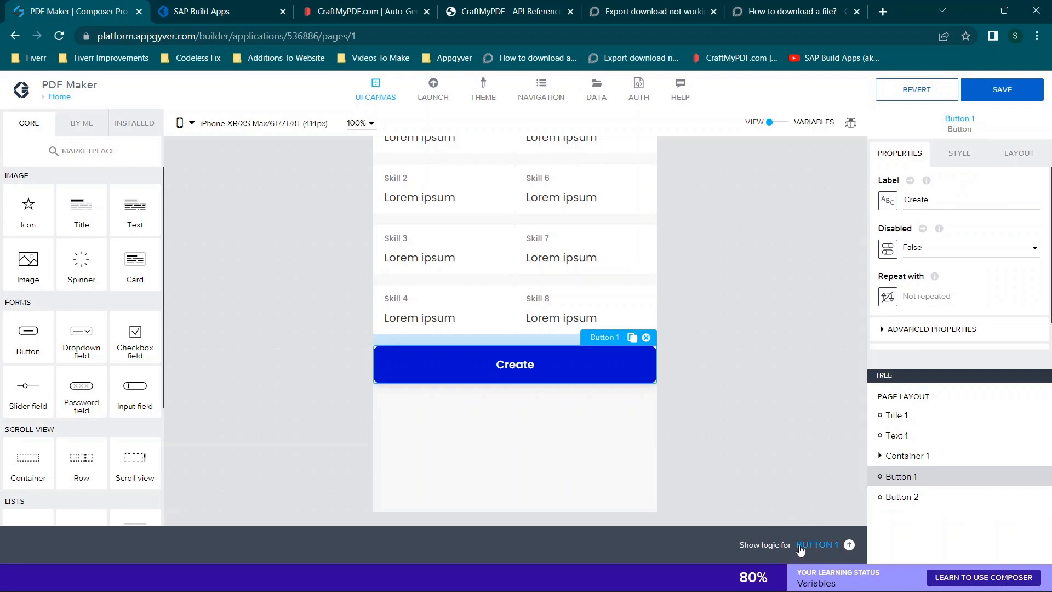
pyautogui.click(806, 545)
pyautogui.moveTo(276, 537); pyautogui.dragTo(342, 537)
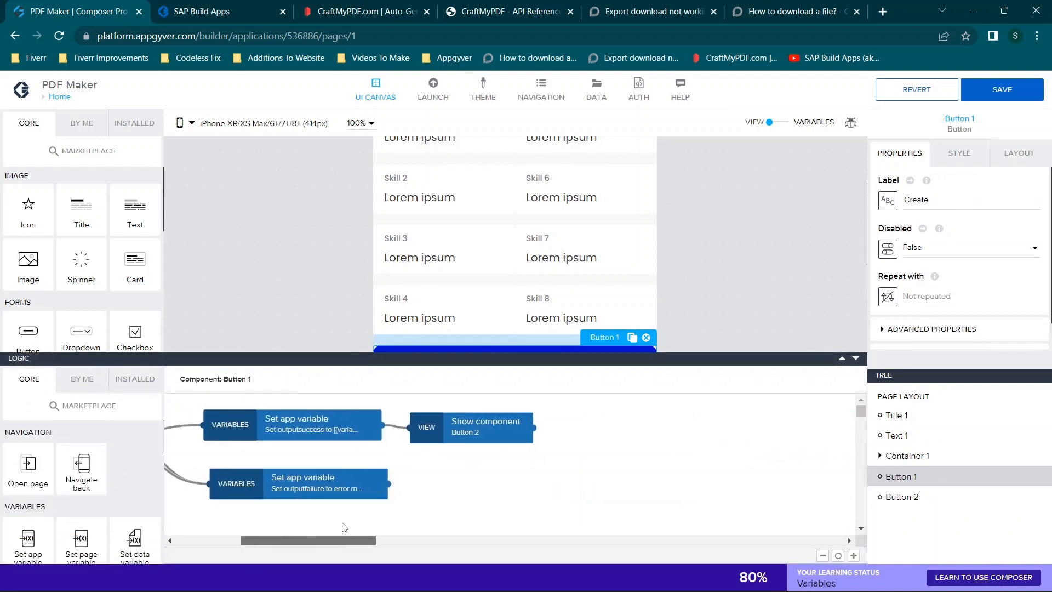
pyautogui.click(469, 425)
pyautogui.press('Delete')
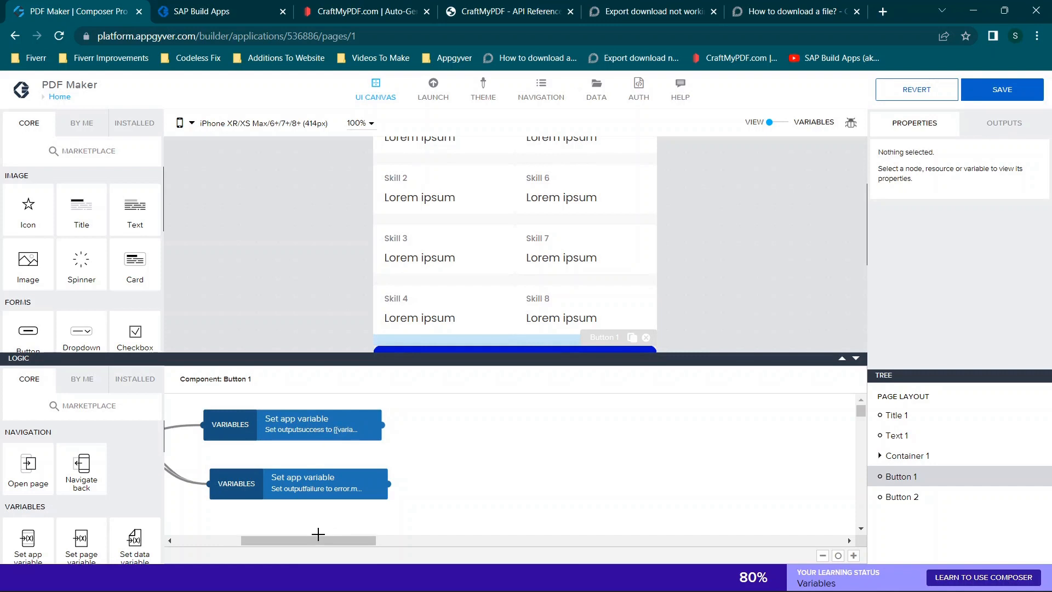
pyautogui.moveTo(317, 538); pyautogui.dragTo(272, 537)
pyautogui.scroll(-1, 403, 337)
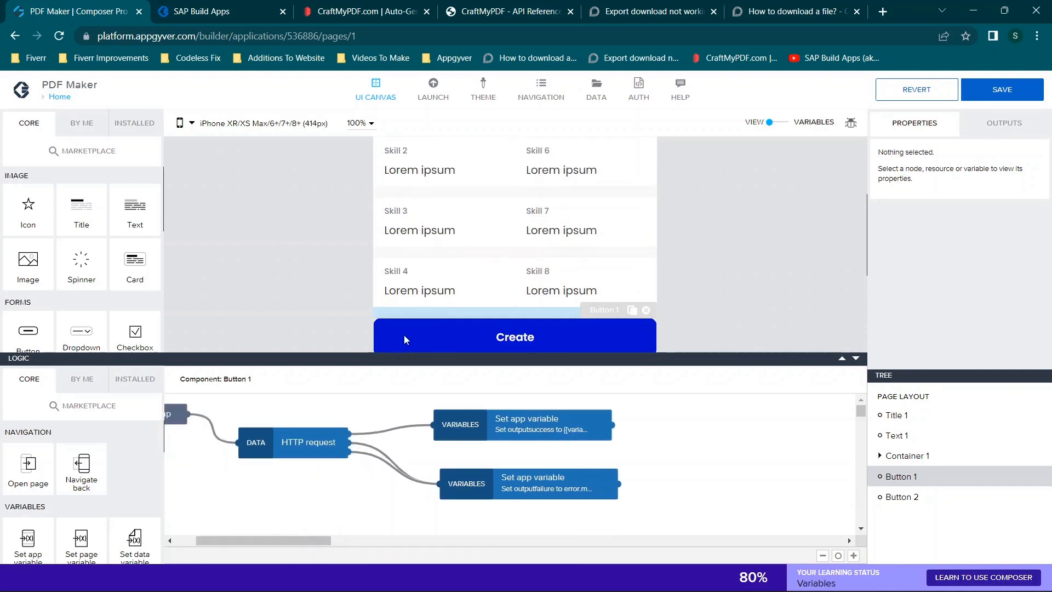
pyautogui.scroll(-3, 405, 340)
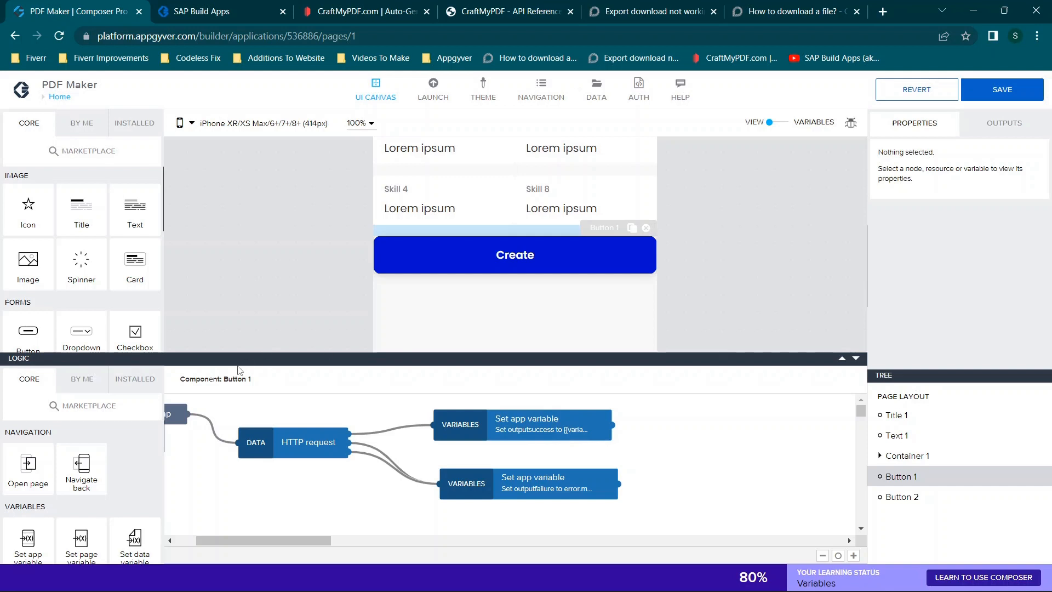
pyautogui.moveTo(135, 207); pyautogui.dragTo(430, 272)
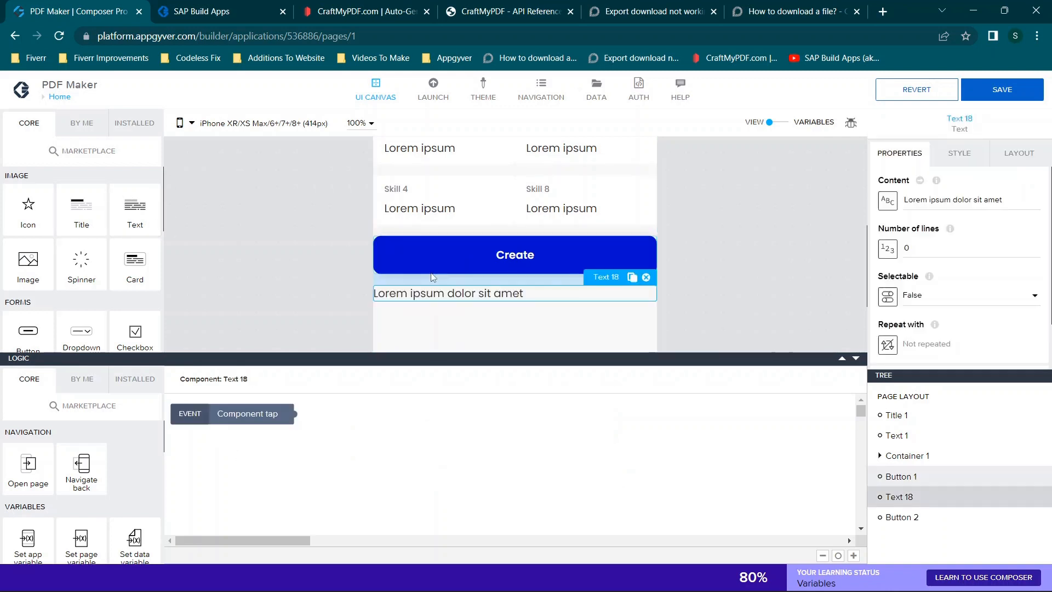
pyautogui.tripleClick(1020, 205)
pyautogui.write('Please wait...')
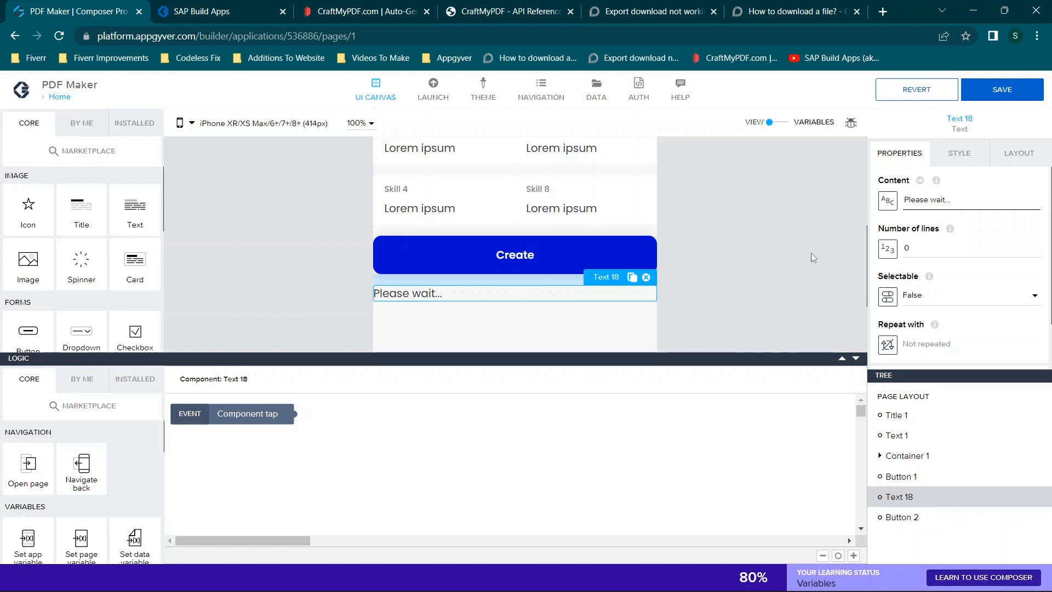
pyautogui.hotkey('ctrl', 'a')
pyautogui.press('BackSpace')
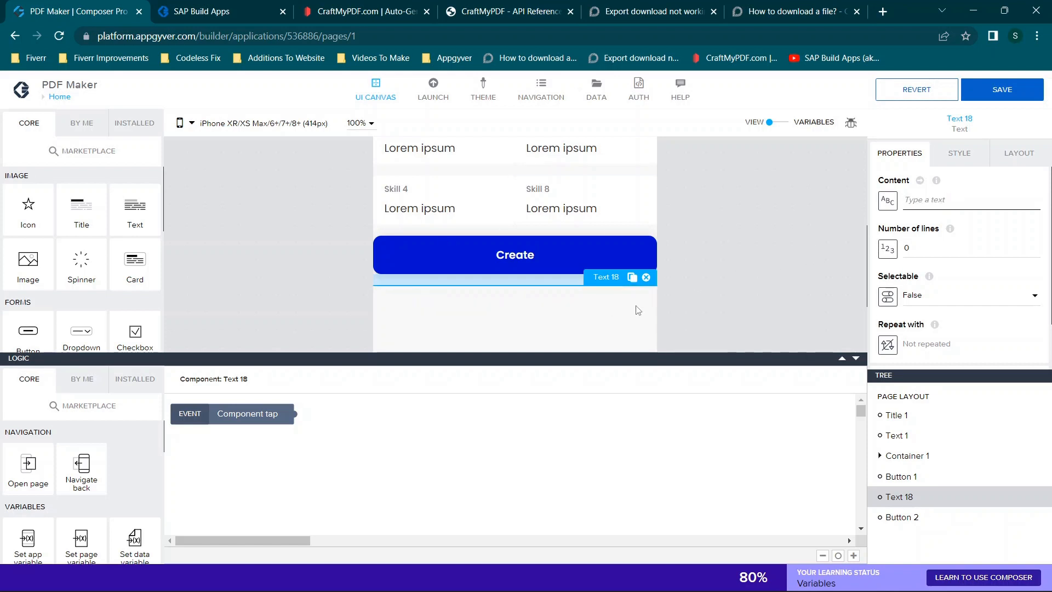
pyautogui.click(647, 277)
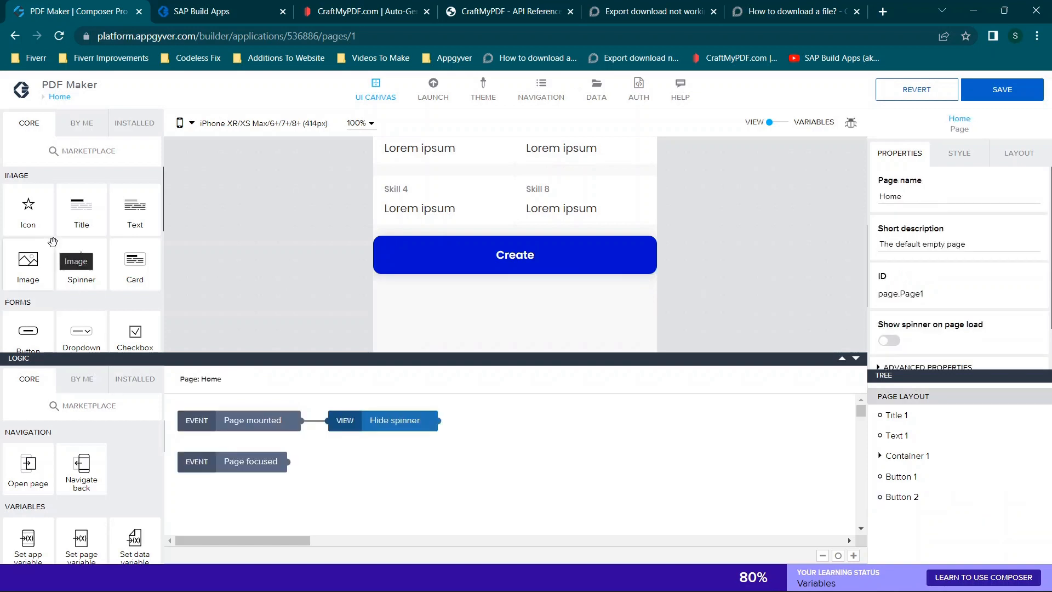
# - Add a small spinner below the Create button and align it horizontally to the middle
pyautogui.scroll(-1, 53, 241)
pyautogui.moveTo(81, 199); pyautogui.dragTo(450, 276)
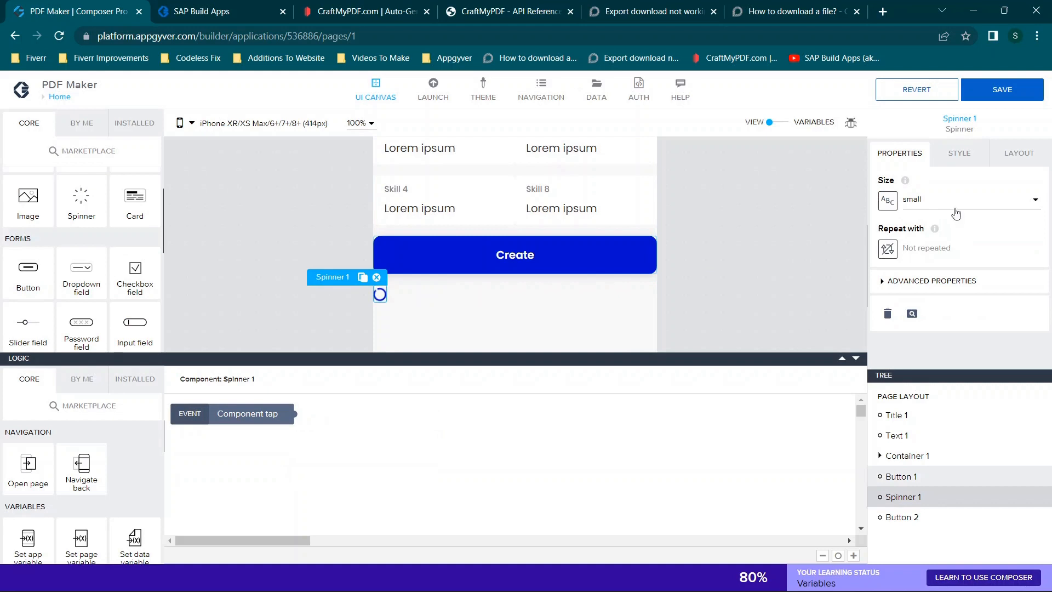
pyautogui.click(943, 200)
pyautogui.click(933, 207)
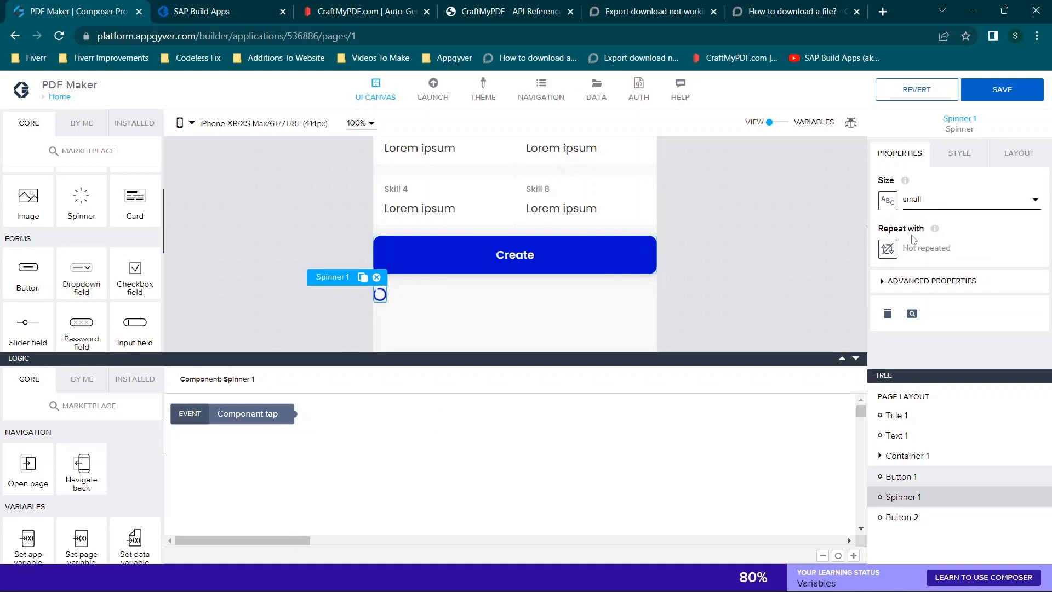
pyautogui.click(1018, 155)
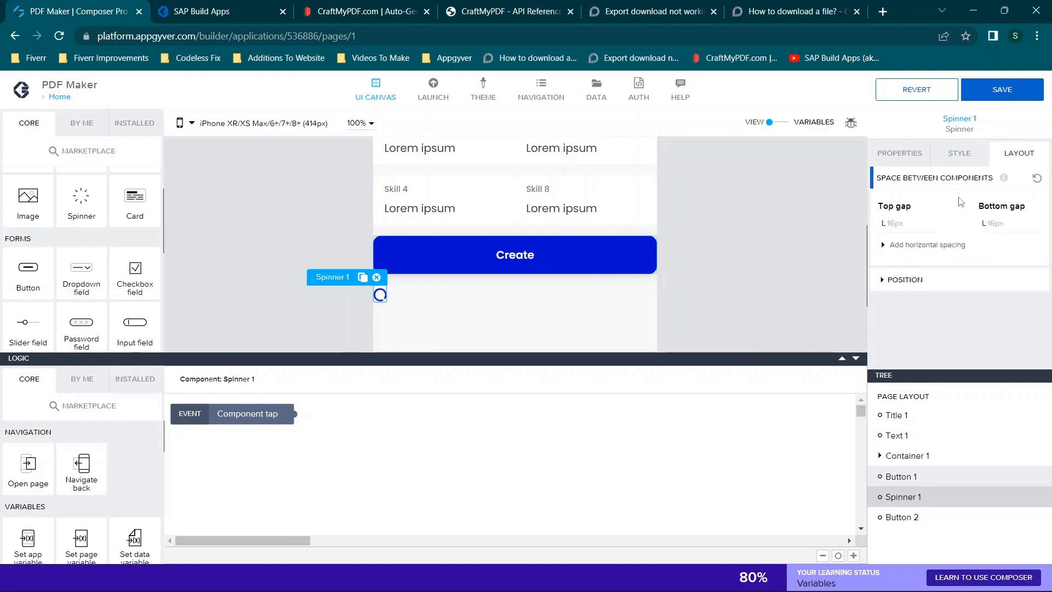
pyautogui.click(906, 279)
pyautogui.scroll(-2, 907, 247)
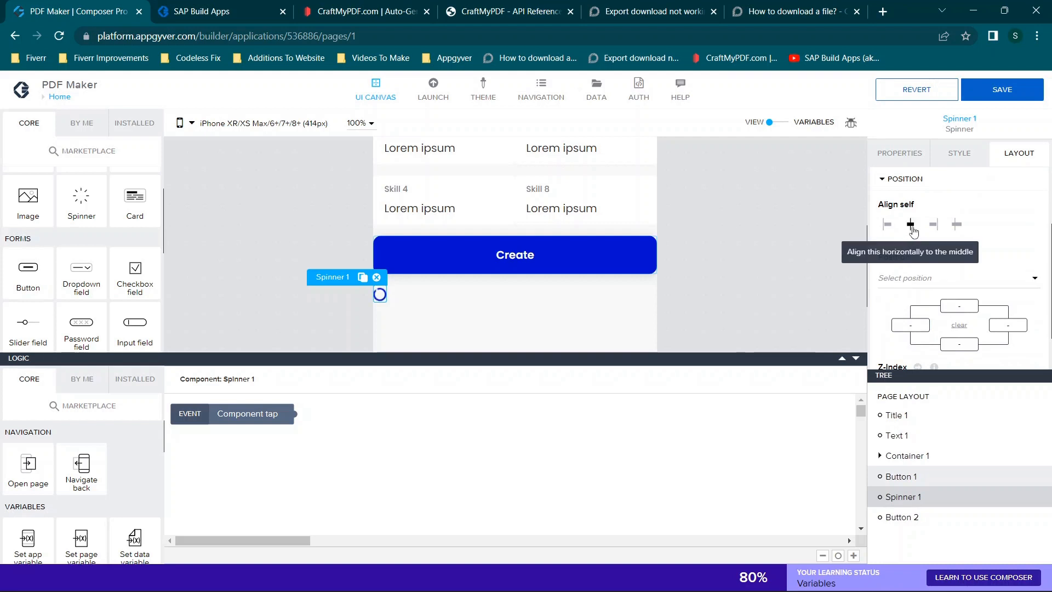
pyautogui.click(910, 224)
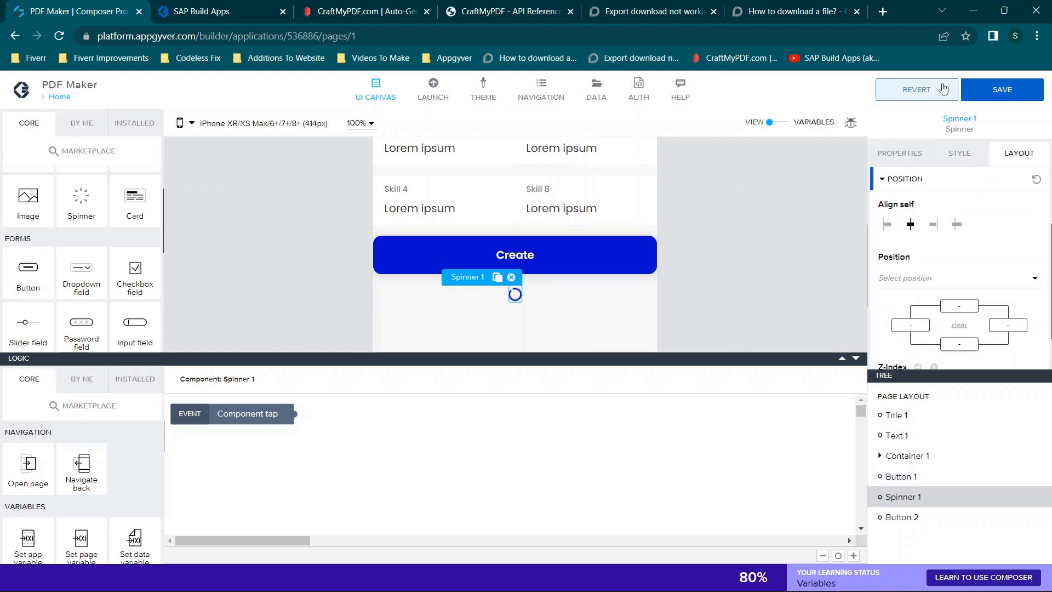
# - Set the spinner's Visible property to False
pyautogui.click(902, 153)
pyautogui.click(917, 281)
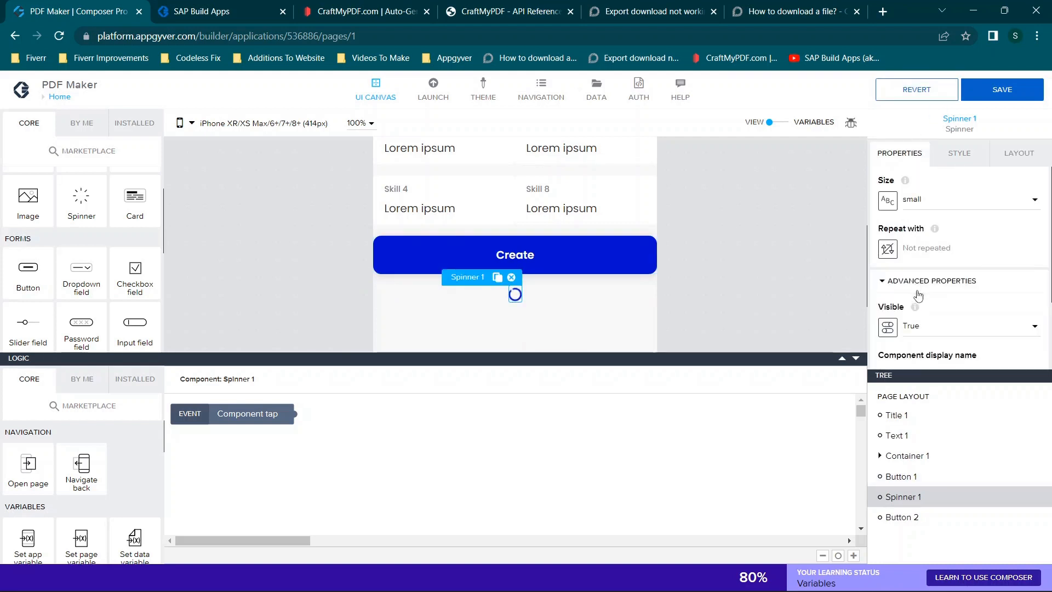
pyautogui.click(931, 327)
pyautogui.click(912, 350)
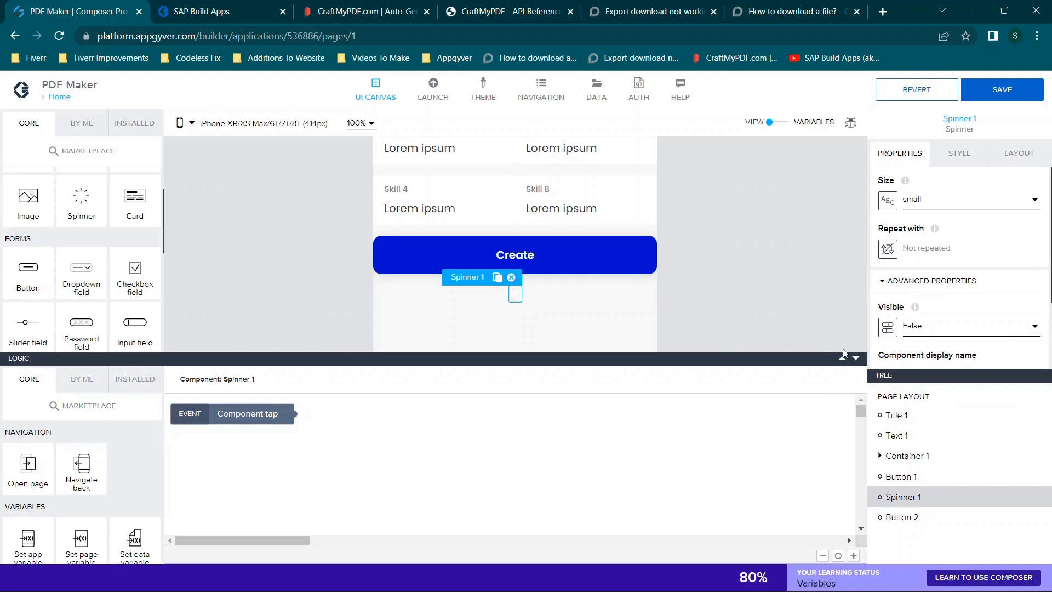
# - In the Create button's logic, move both Set app variable nodes farther from the HTTP request node to make room between them
pyautogui.click(540, 262)
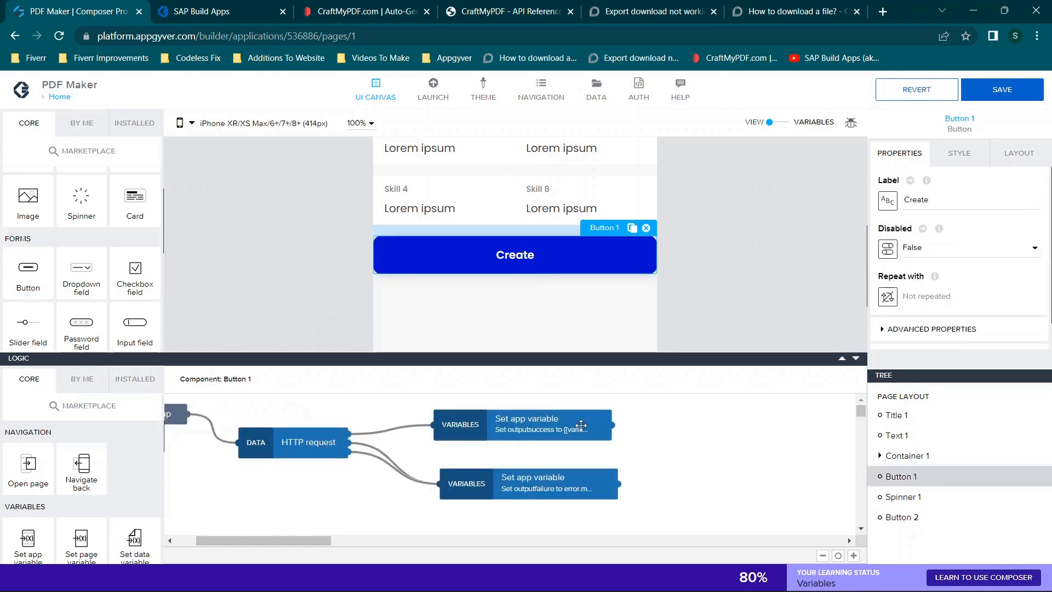
pyautogui.click(543, 435)
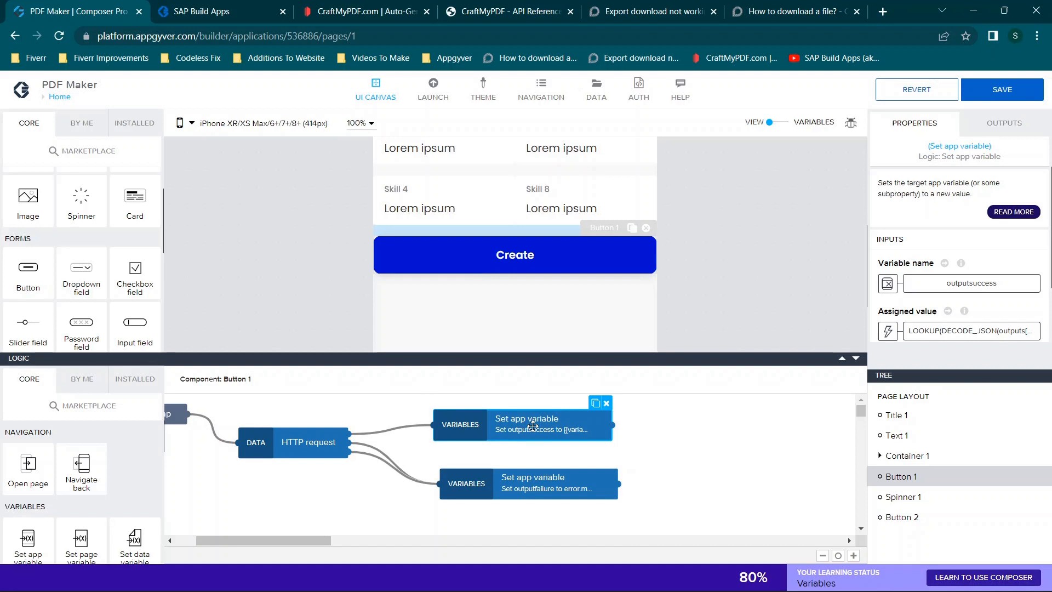
pyautogui.moveTo(499, 425); pyautogui.dragTo(646, 425)
pyautogui.moveTo(290, 541); pyautogui.dragTo(295, 541)
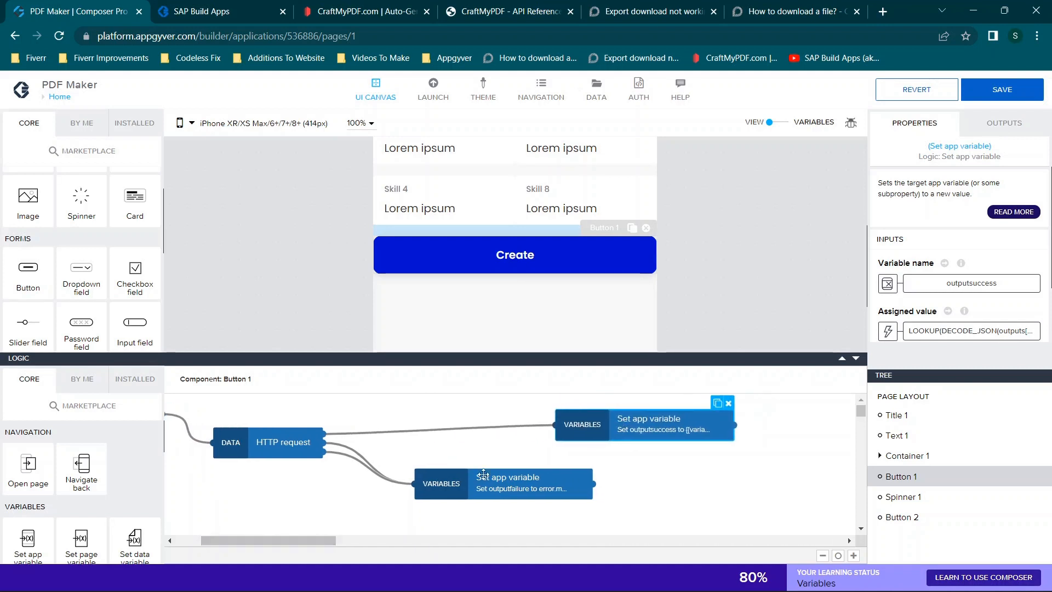
pyautogui.moveTo(501, 478); pyautogui.dragTo(641, 486)
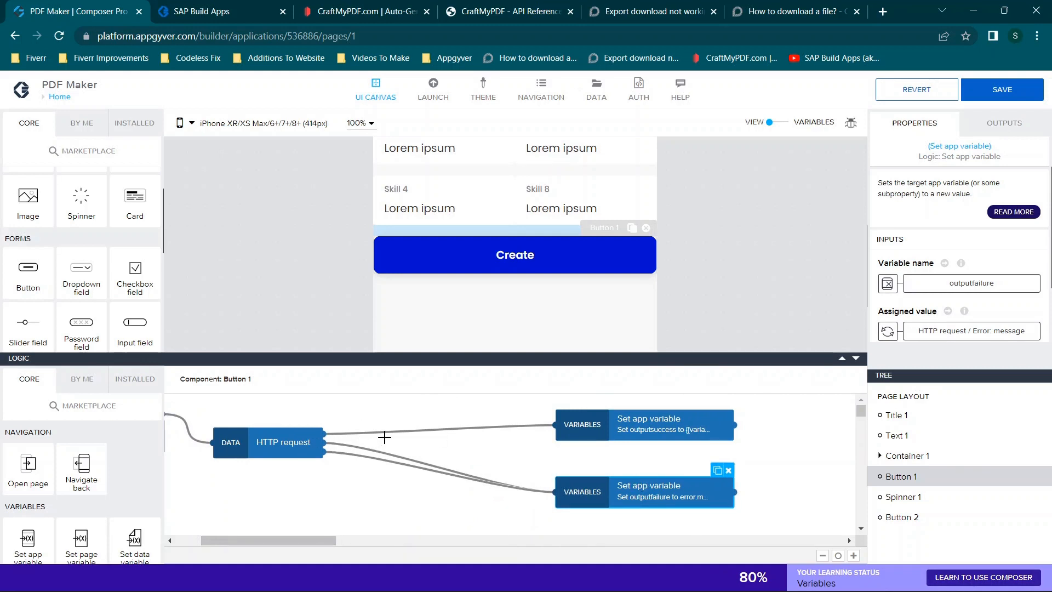
# - Search the flow function marketplace for "hide" and "show", and return to the Create button's logic
pyautogui.click(126, 386)
pyautogui.click(89, 406)
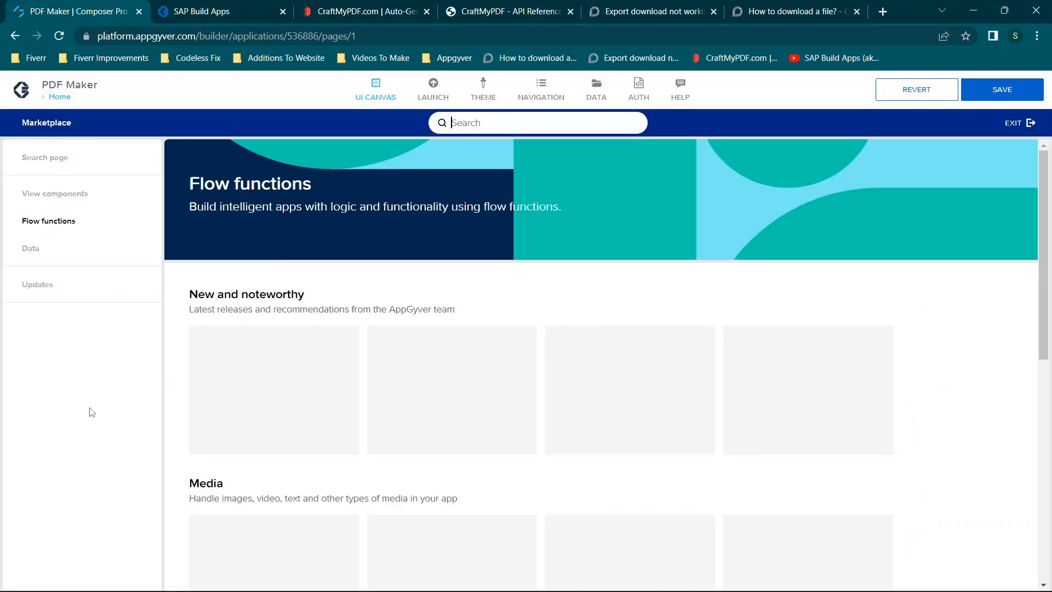
pyautogui.write('hid')
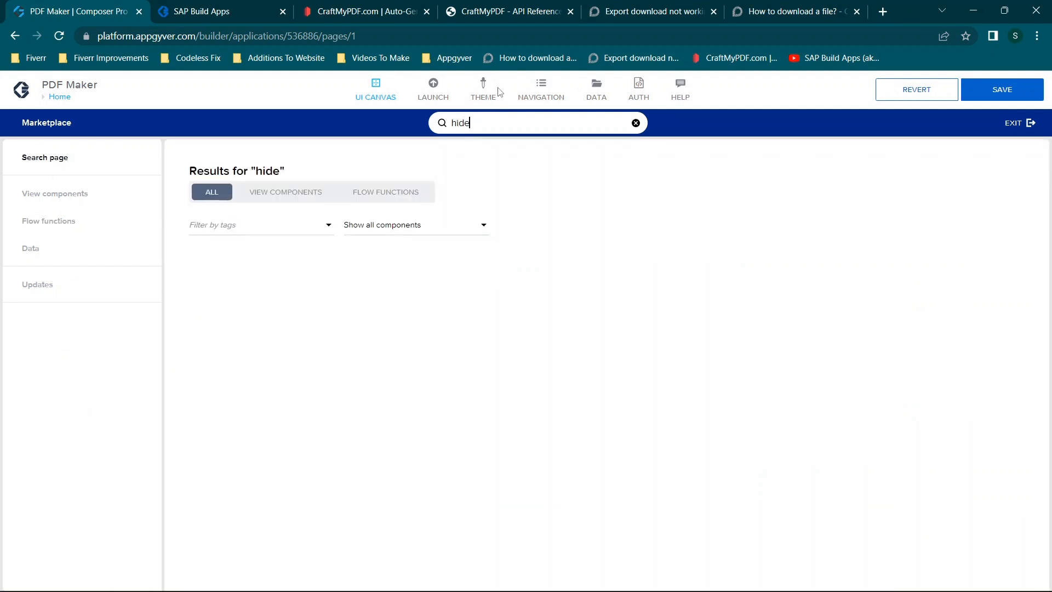
pyautogui.write('e')
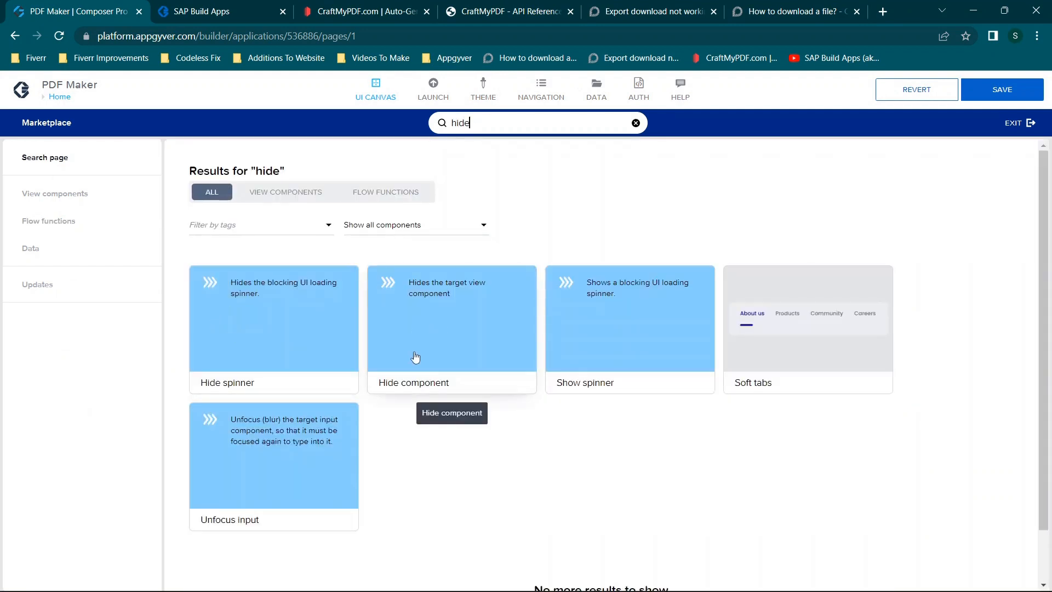
pyautogui.press('BackSpace')
pyautogui.press('BackSpace')
pyautogui.press('BackSpace')
pyautogui.press('BackSpace')
pyautogui.write('sh')
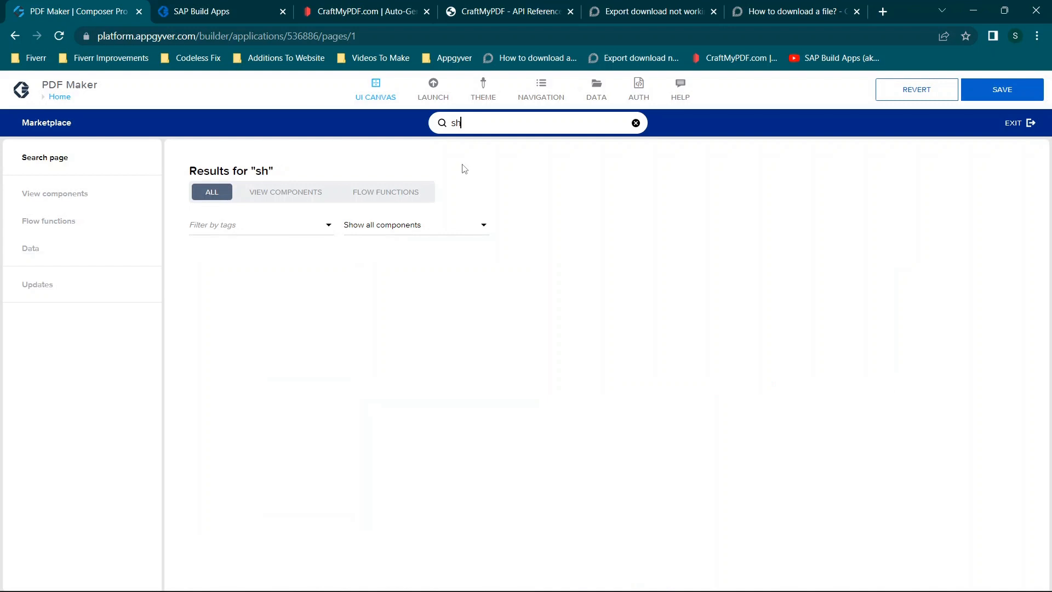
pyautogui.write('ow')
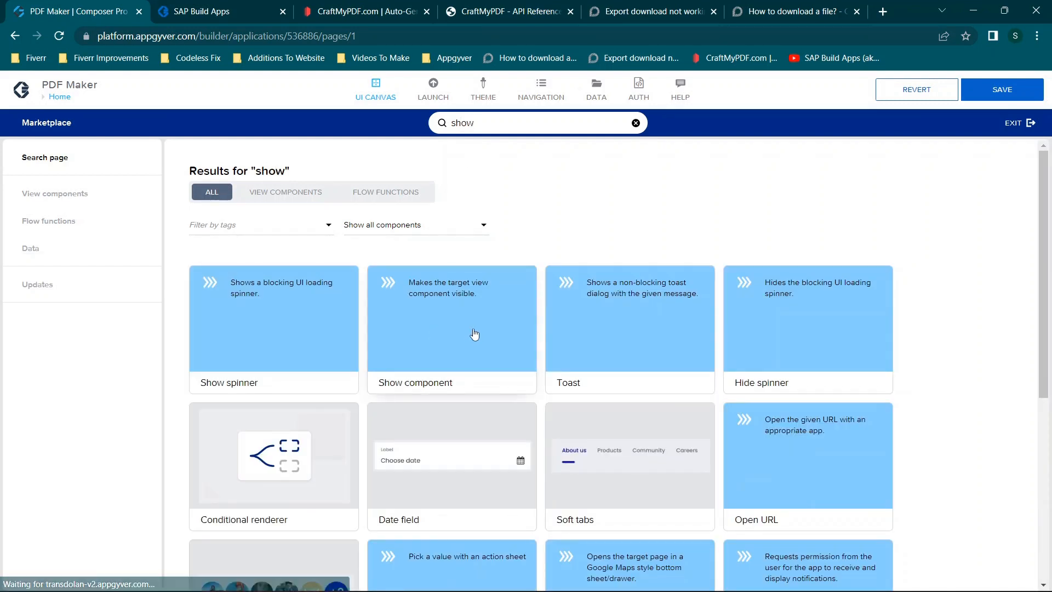
pyautogui.click(1015, 127)
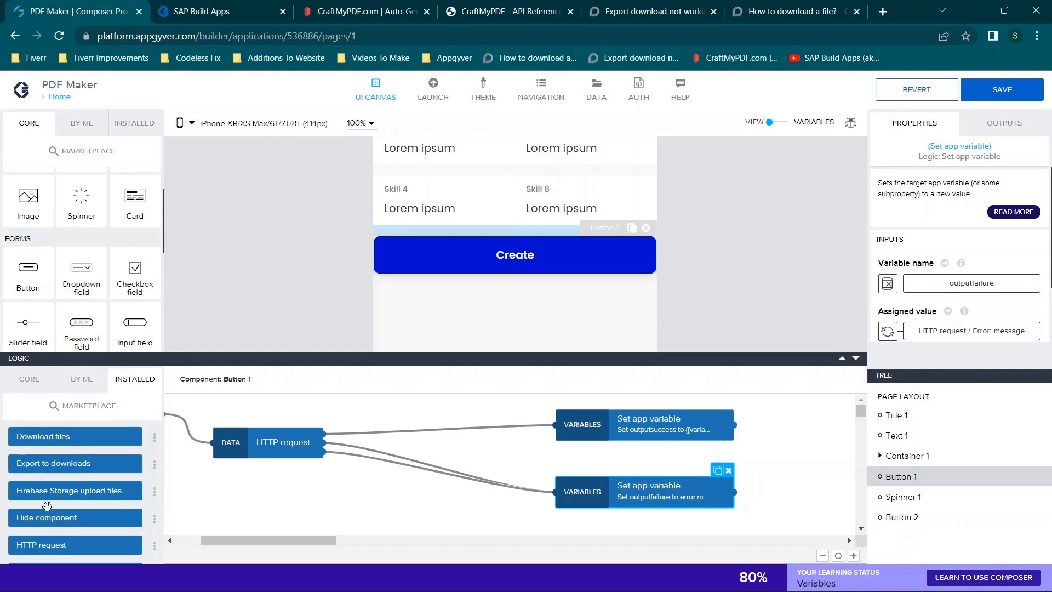
# - Insert a Hide component node targeting Button 1 between the HTTP request and the outputsuccess assignment, and space the nodes apart
pyautogui.moveTo(55, 515); pyautogui.dragTo(406, 428)
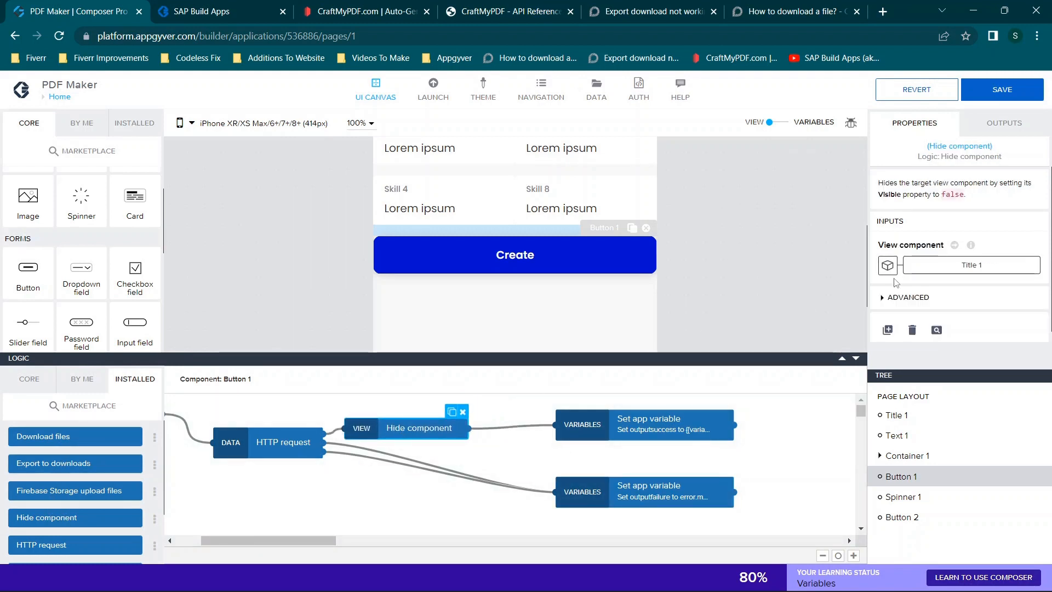
pyautogui.click(902, 297)
pyautogui.scroll(-1, 883, 274)
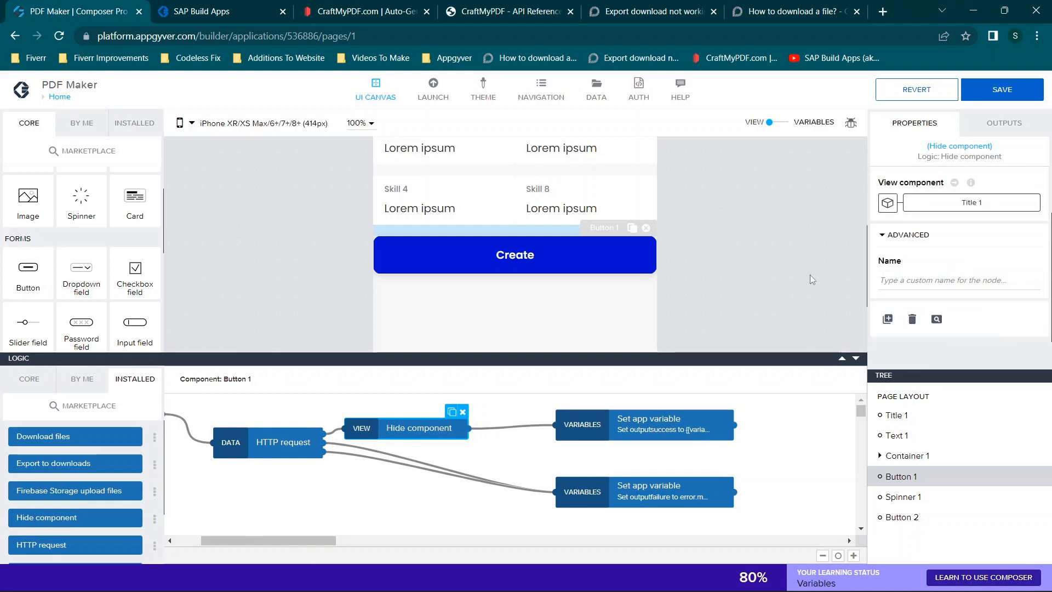
pyautogui.scroll(1, 938, 247)
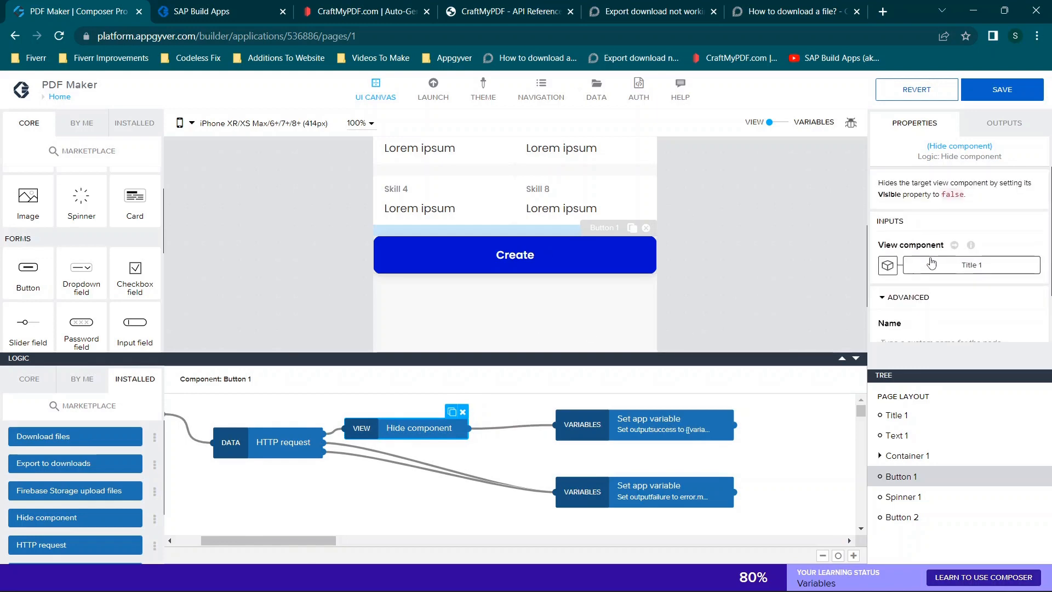
pyautogui.click(913, 265)
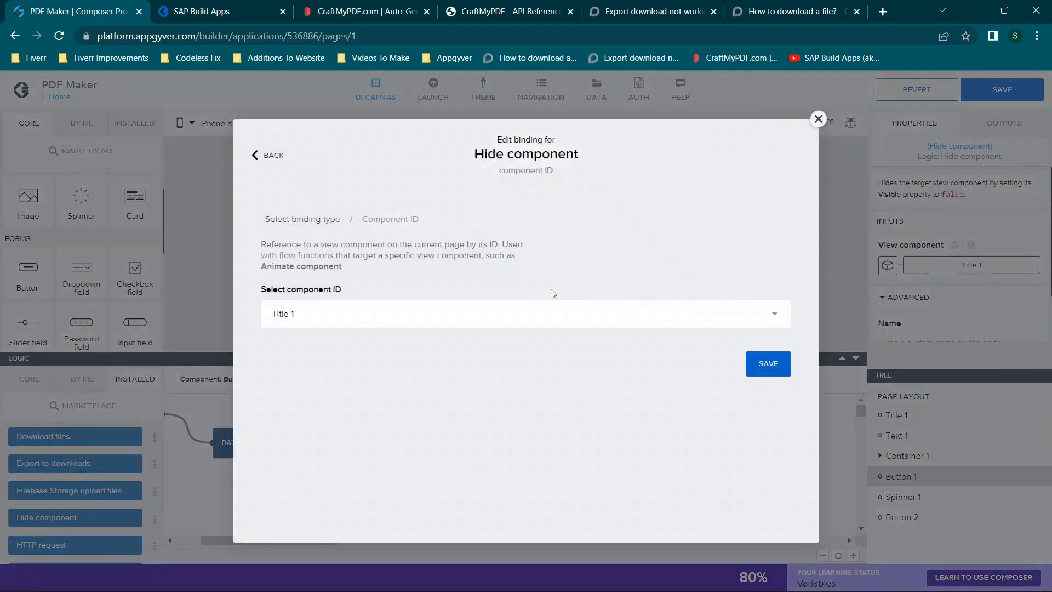
pyautogui.click(437, 315)
pyautogui.click(376, 308)
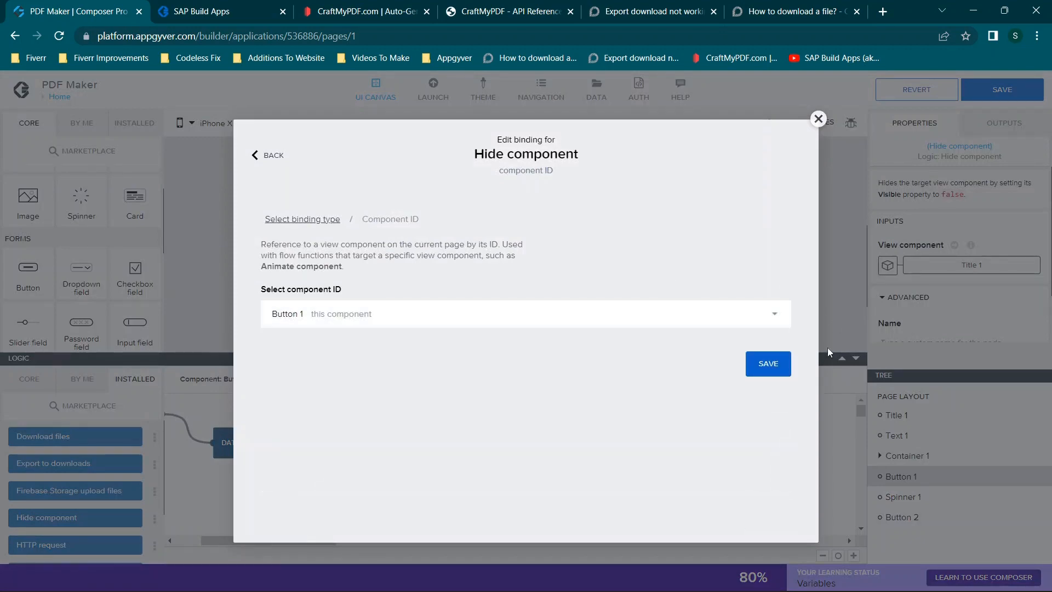
pyautogui.click(769, 364)
pyautogui.moveTo(641, 426); pyautogui.dragTo(711, 422)
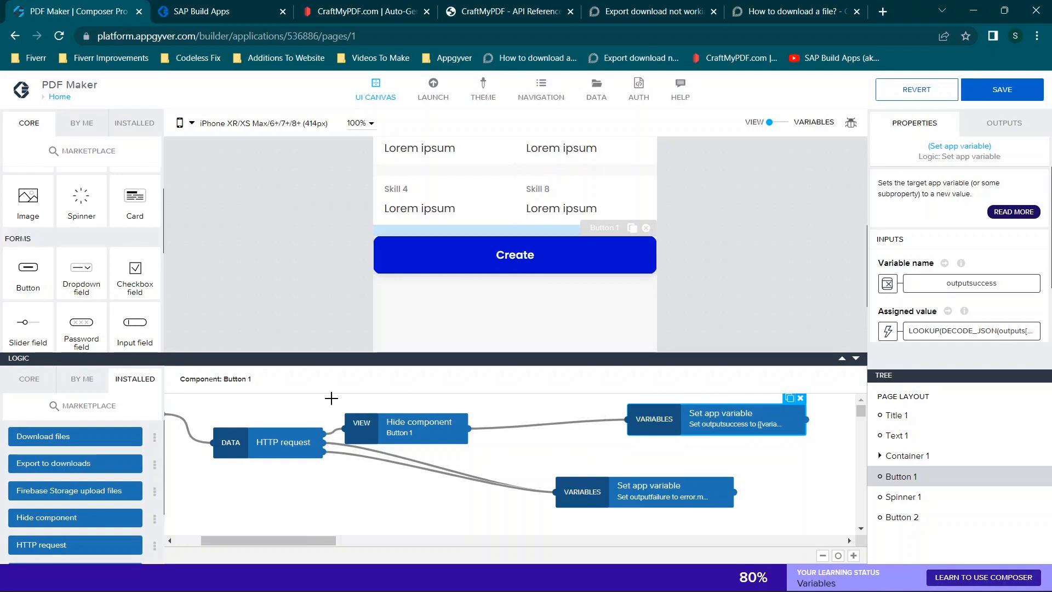
pyautogui.moveTo(403, 423); pyautogui.dragTo(419, 418)
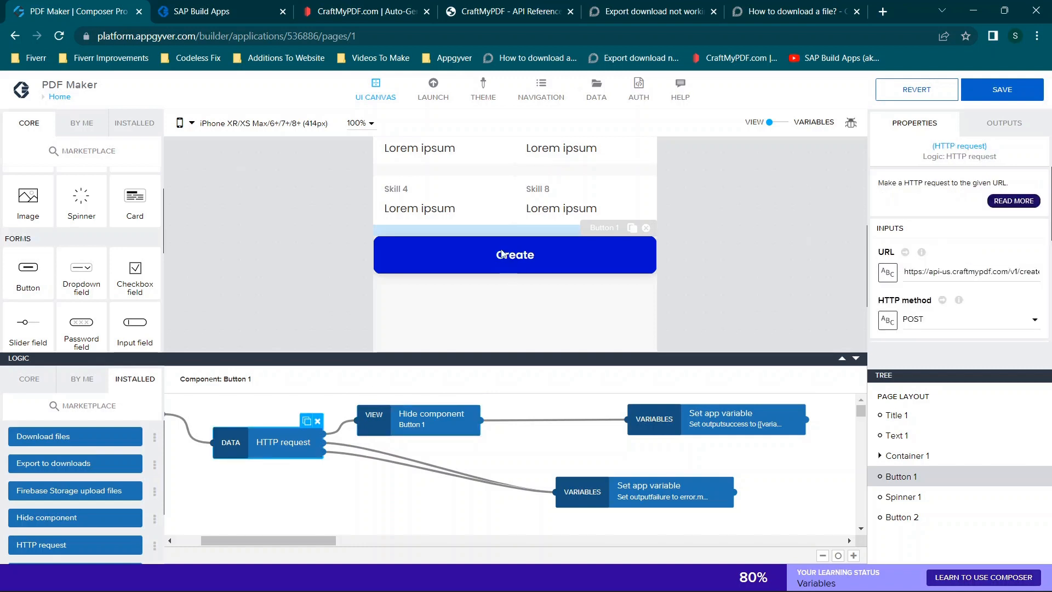
# - Insert a Show component node targeting Spinner 1 between the Hide component node and the outputsuccess assignment
pyautogui.moveTo(923, 273); pyautogui.dragTo(1036, 274)
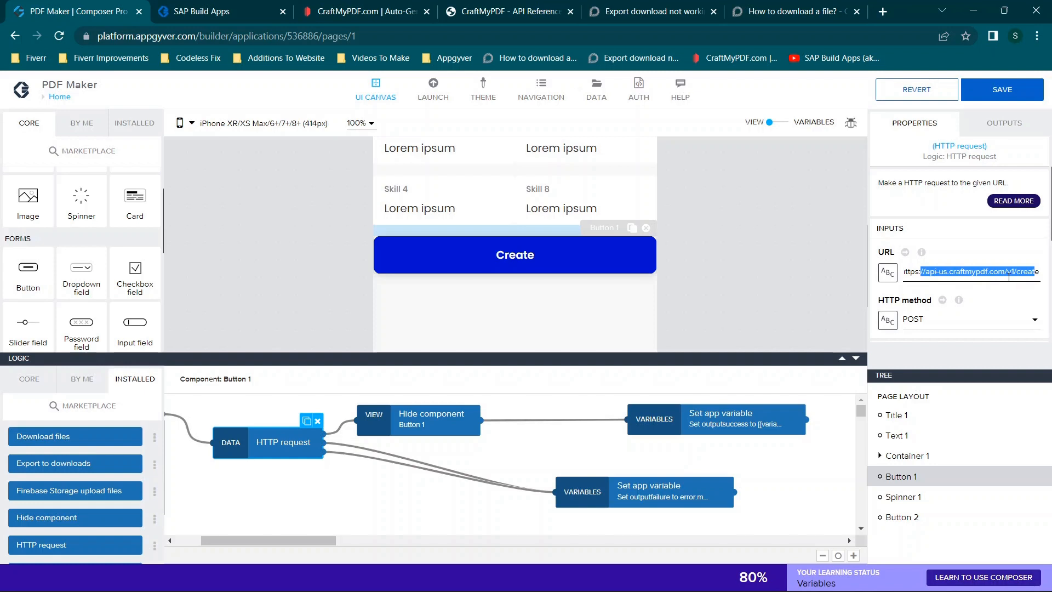
pyautogui.click(407, 421)
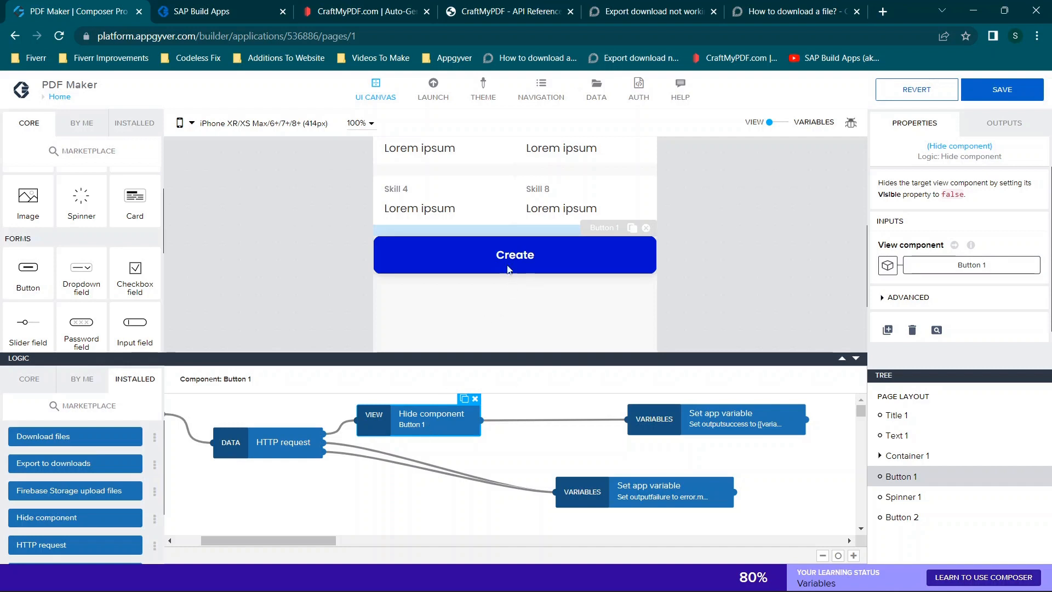
pyautogui.scroll(-1, 61, 506)
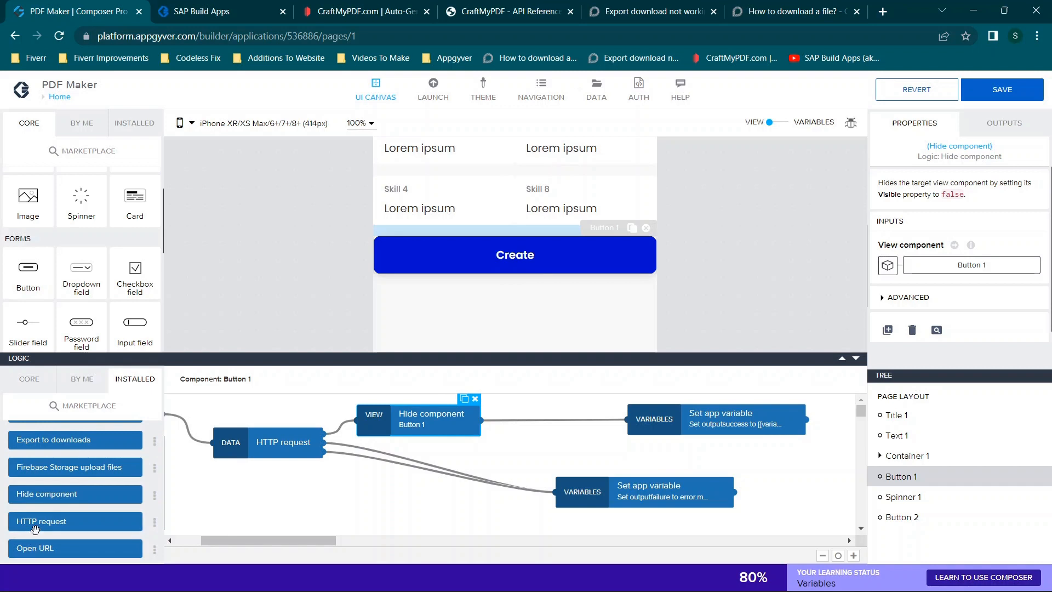
pyautogui.scroll(-2, 49, 509)
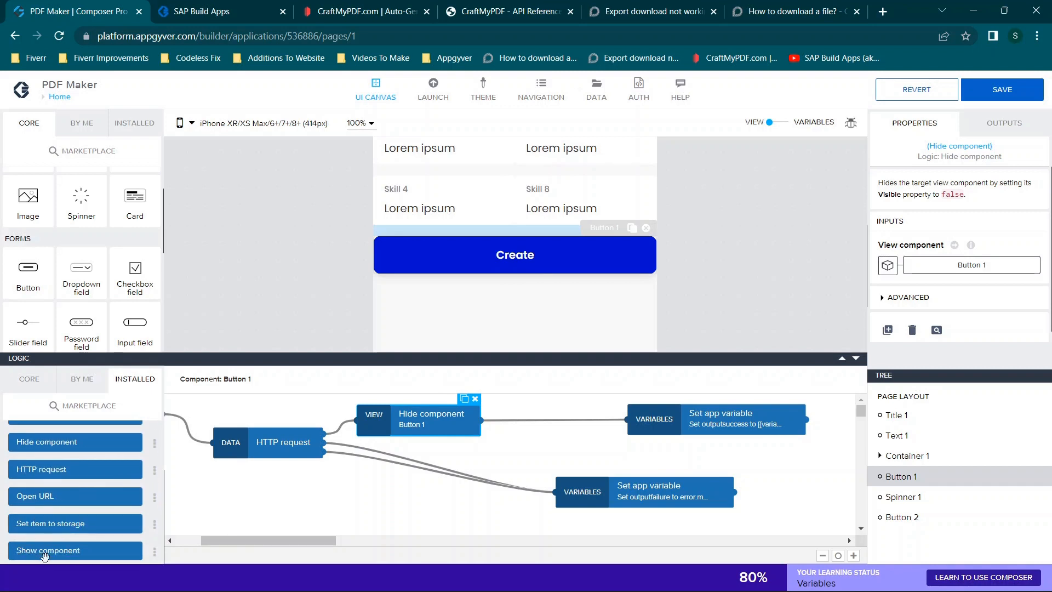
pyautogui.moveTo(43, 551); pyautogui.dragTo(555, 419)
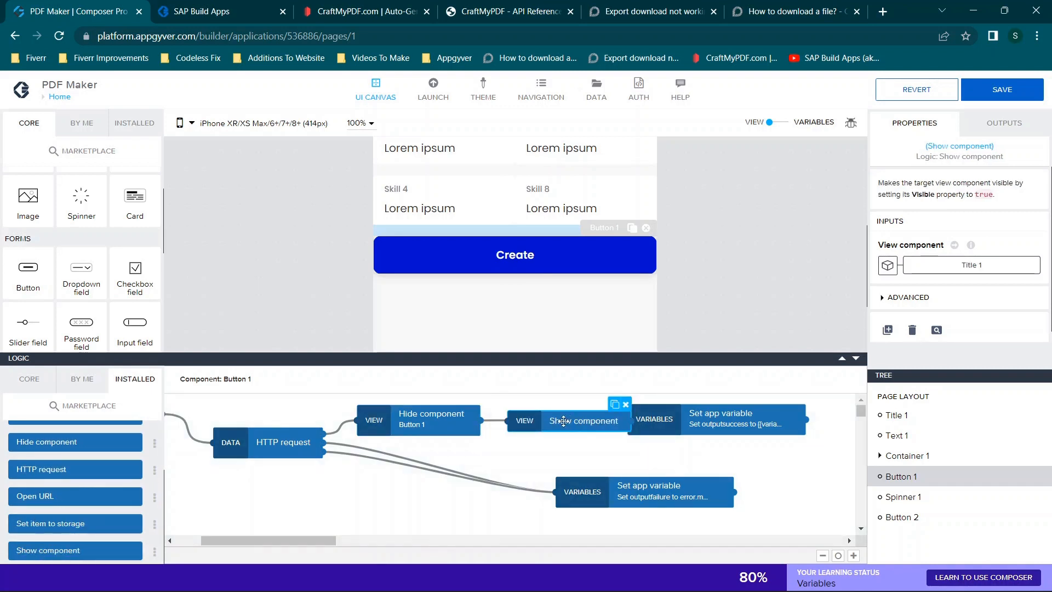
pyautogui.click(888, 265)
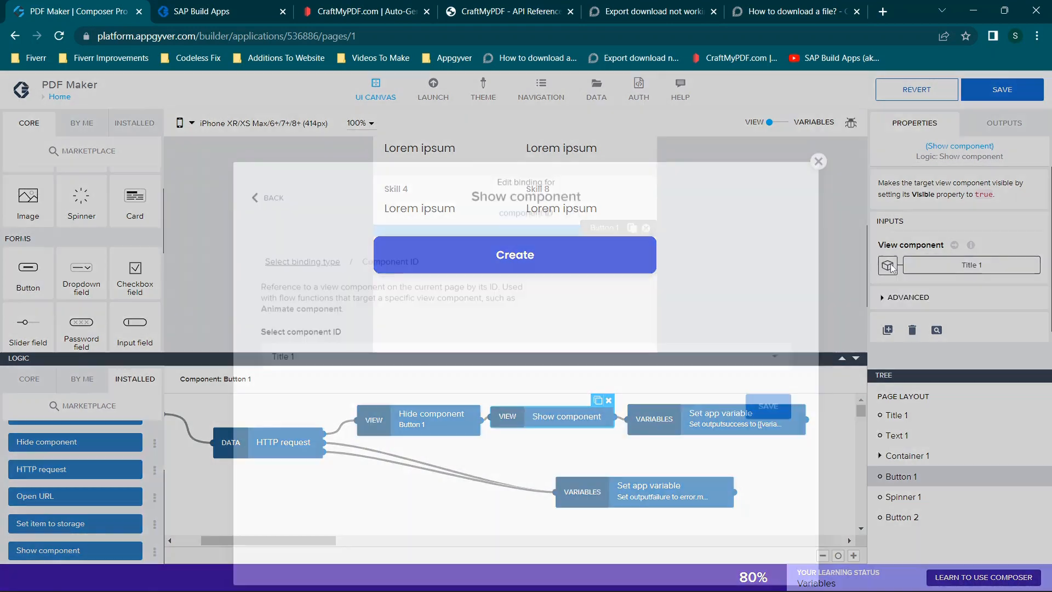
pyautogui.click(567, 318)
pyautogui.scroll(-10, 438, 378)
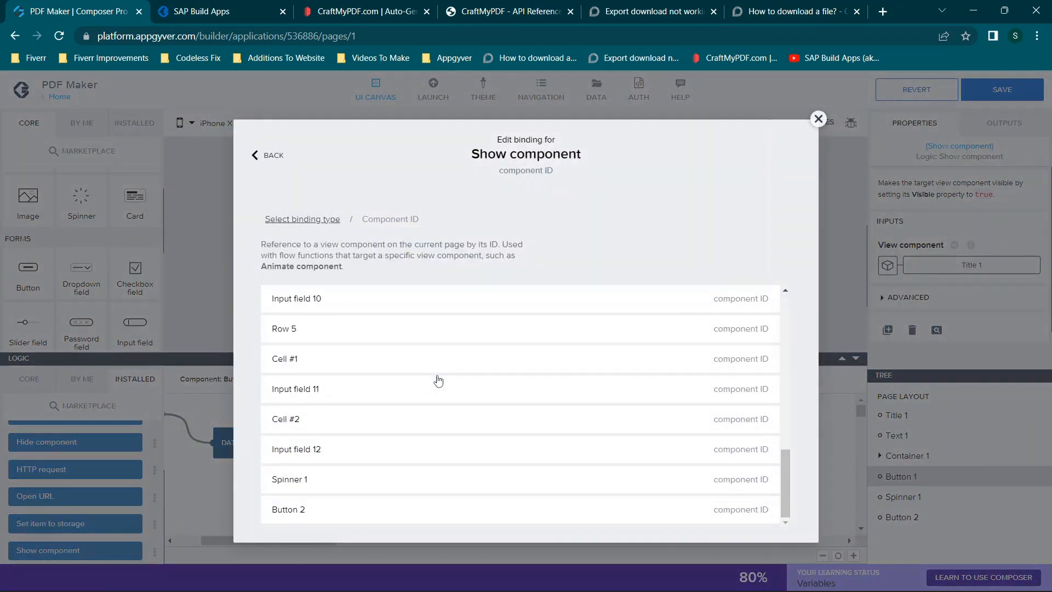
pyautogui.click(404, 477)
pyautogui.click(773, 366)
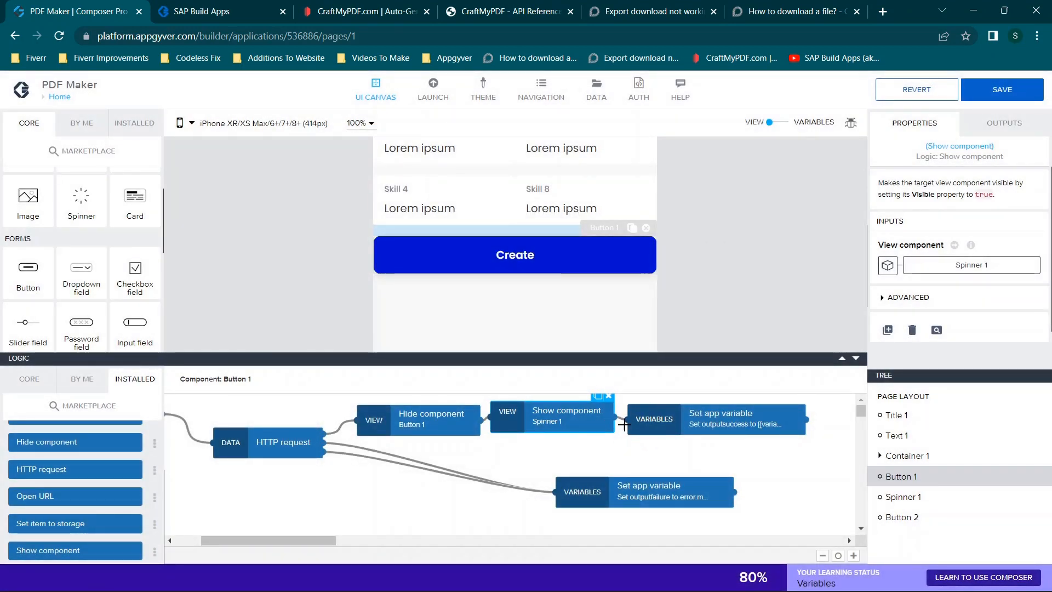
# - Shift the outputsuccess assignment node to make room and connect a Hide component node targeting Spinner 1 after it
pyautogui.click(663, 419)
pyautogui.moveTo(241, 540); pyautogui.dragTo(297, 540)
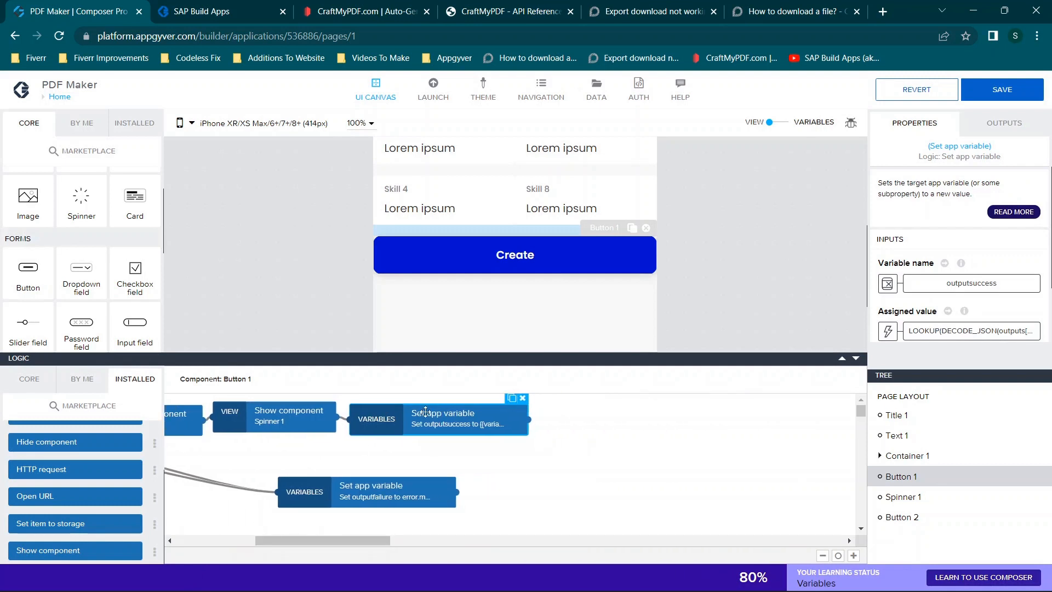
pyautogui.moveTo(425, 412); pyautogui.dragTo(448, 414)
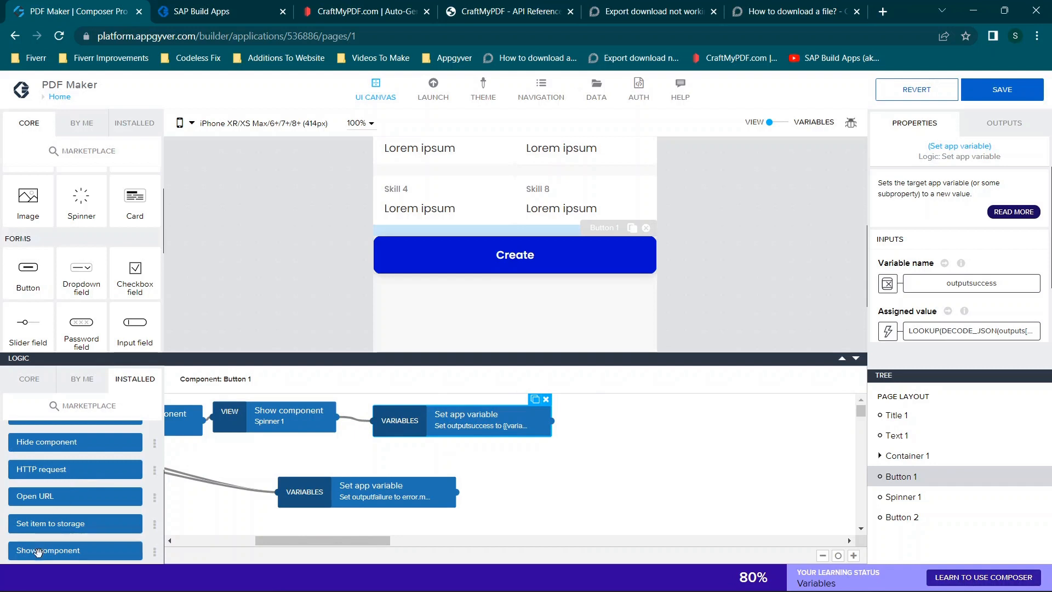
pyautogui.moveTo(43, 443); pyautogui.dragTo(661, 419)
pyautogui.moveTo(551, 420); pyautogui.dragTo(602, 418)
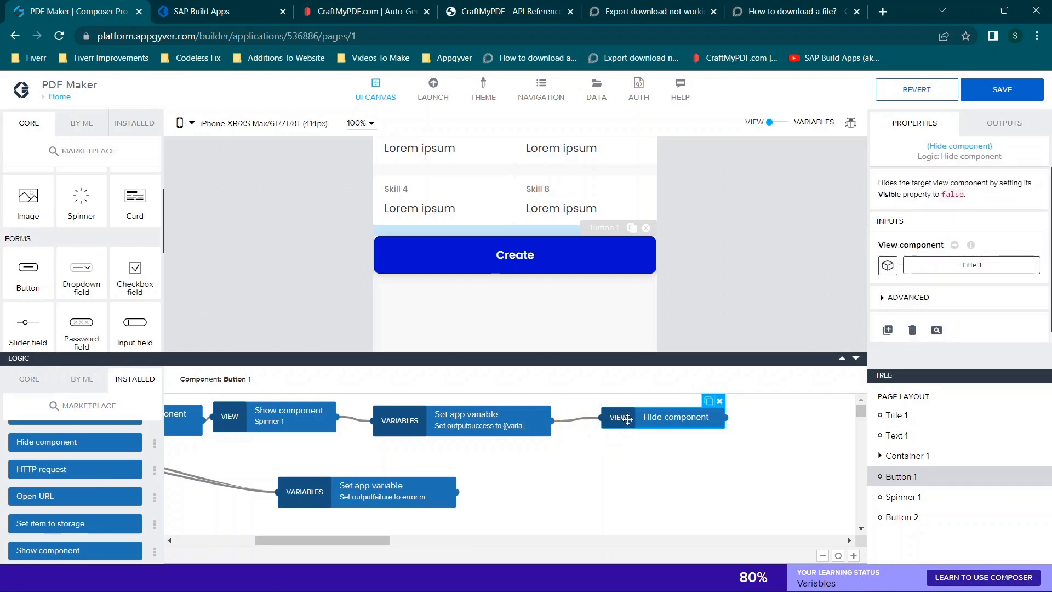
pyautogui.click(972, 265)
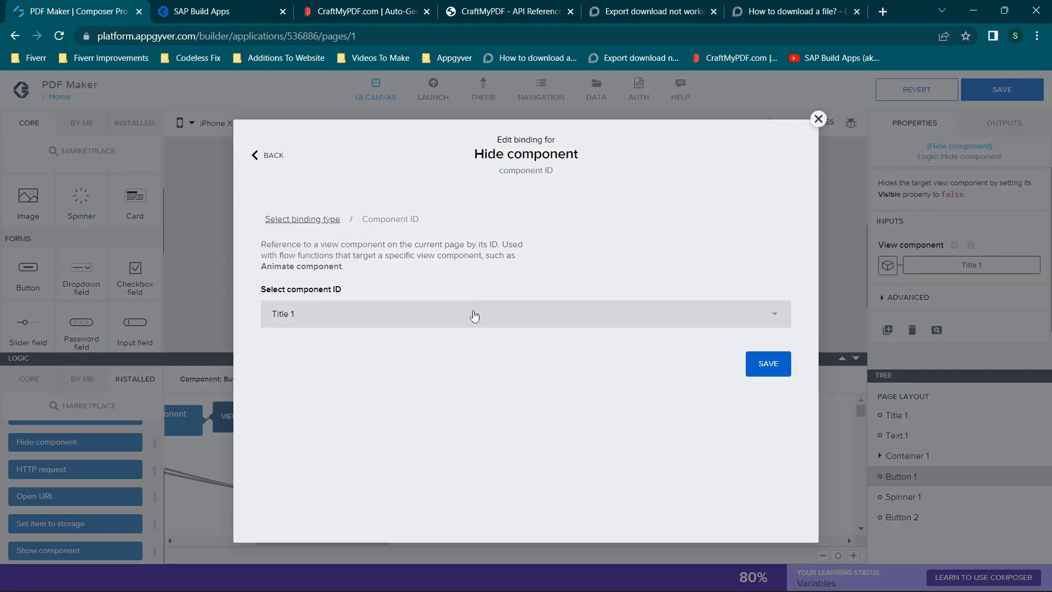
pyautogui.click(576, 321)
pyautogui.scroll(-3, 418, 422)
pyautogui.scroll(-2, 418, 422)
pyautogui.click(276, 482)
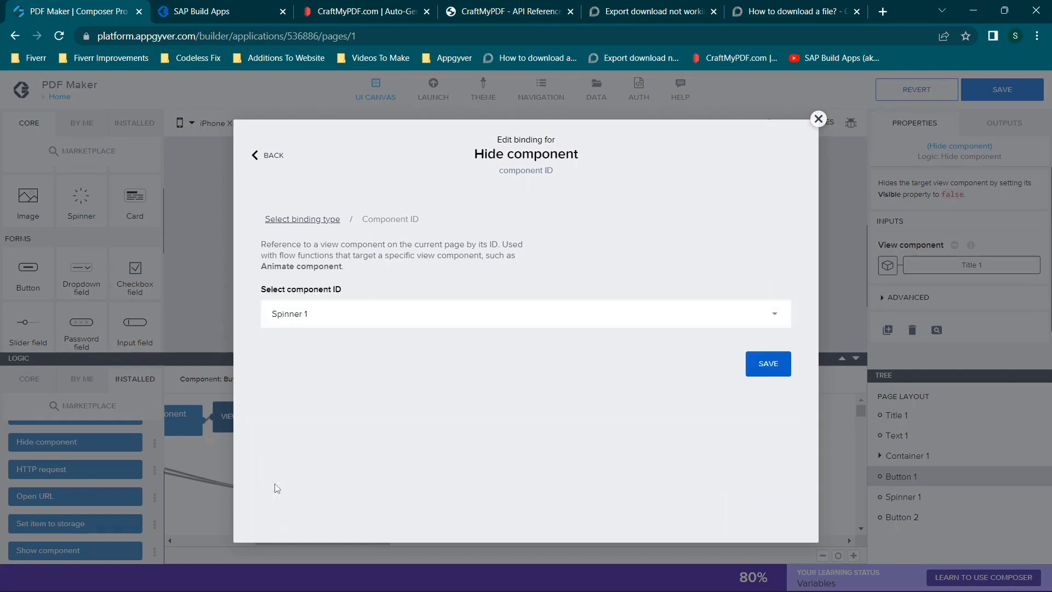
pyautogui.click(770, 365)
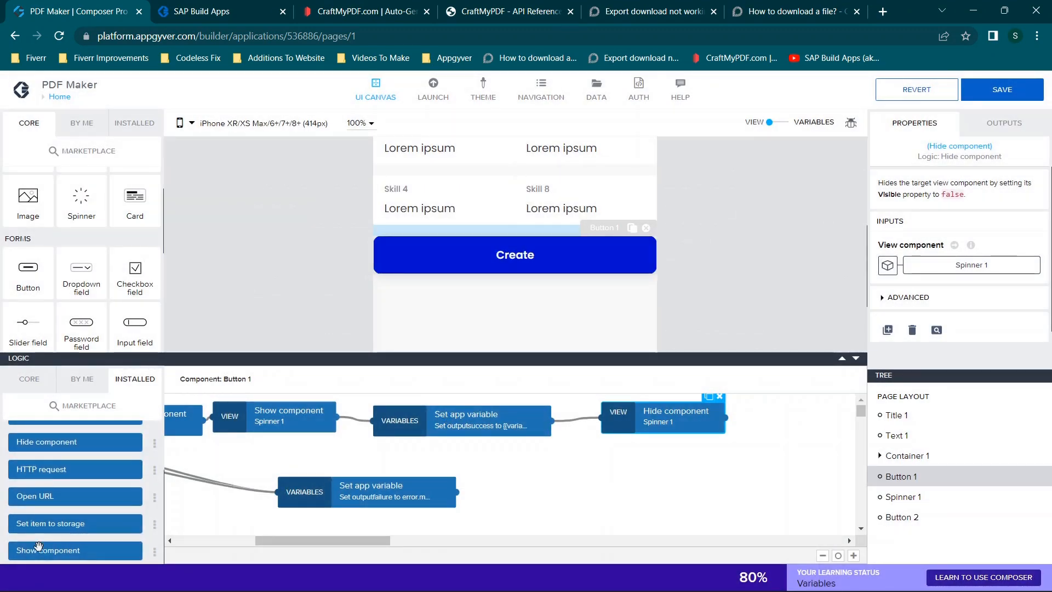
# - Add a Show component node targeting Button 2 at the end of the success chain, after the Spinner 1 Hide component
pyautogui.moveTo(38, 549); pyautogui.dragTo(806, 420)
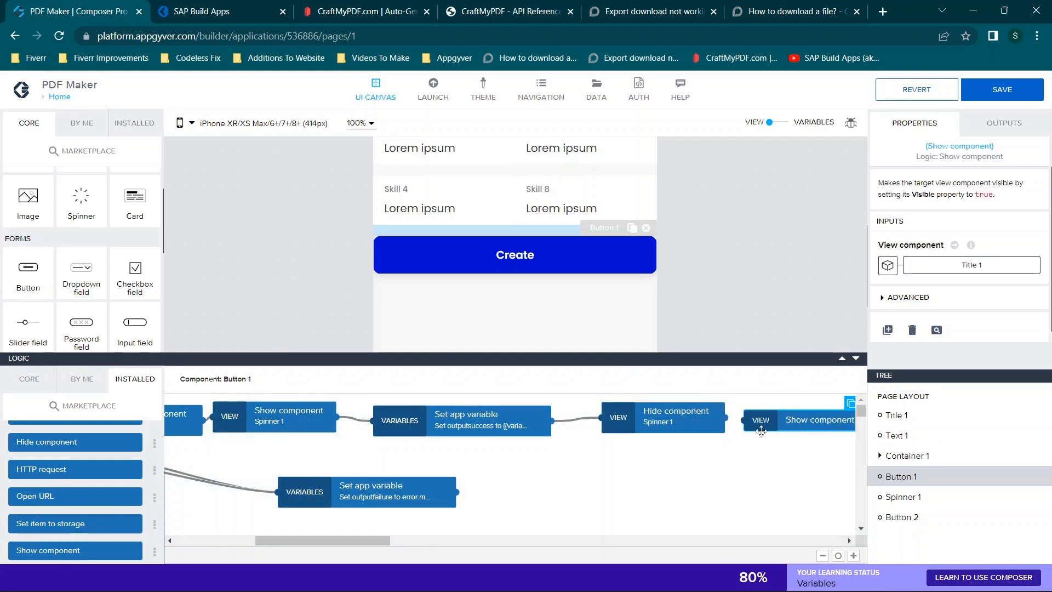
pyautogui.click(756, 420)
pyautogui.click(936, 266)
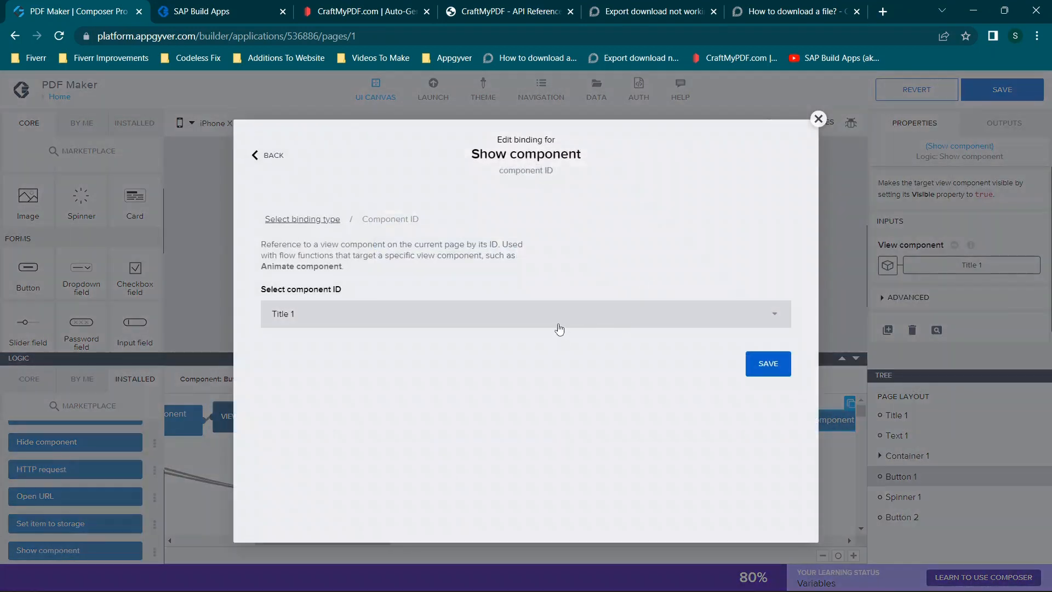
pyautogui.click(559, 327)
pyautogui.scroll(-5, 386, 433)
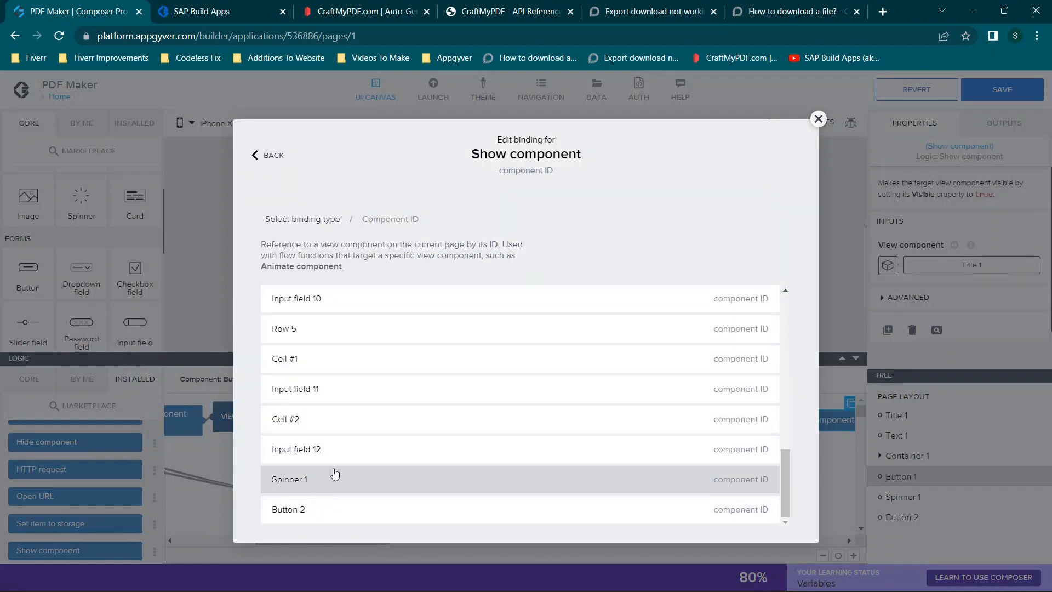
pyautogui.click(298, 507)
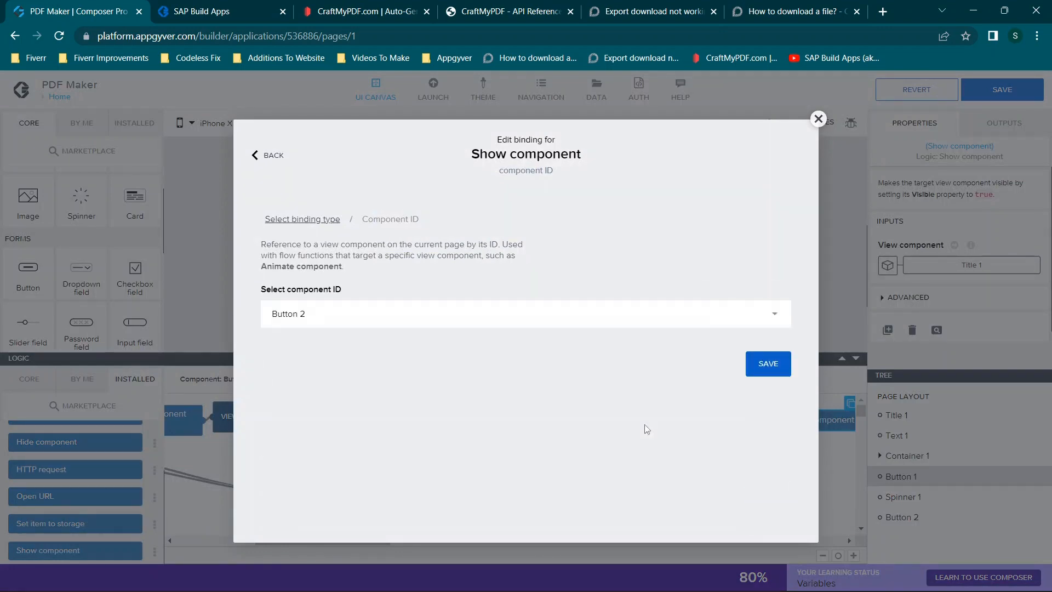
pyautogui.click(750, 376)
# - Review the Create button's success chain node by node, from the Button 1 Hide component to the Button 2 Show component
pyautogui.moveTo(311, 541); pyautogui.dragTo(223, 546)
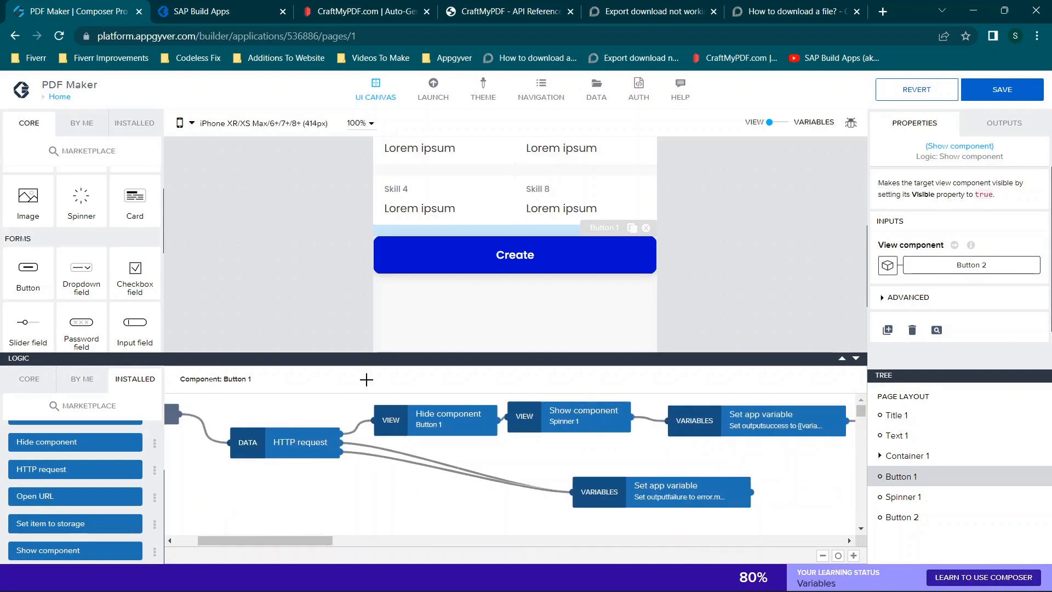
pyautogui.click(419, 409)
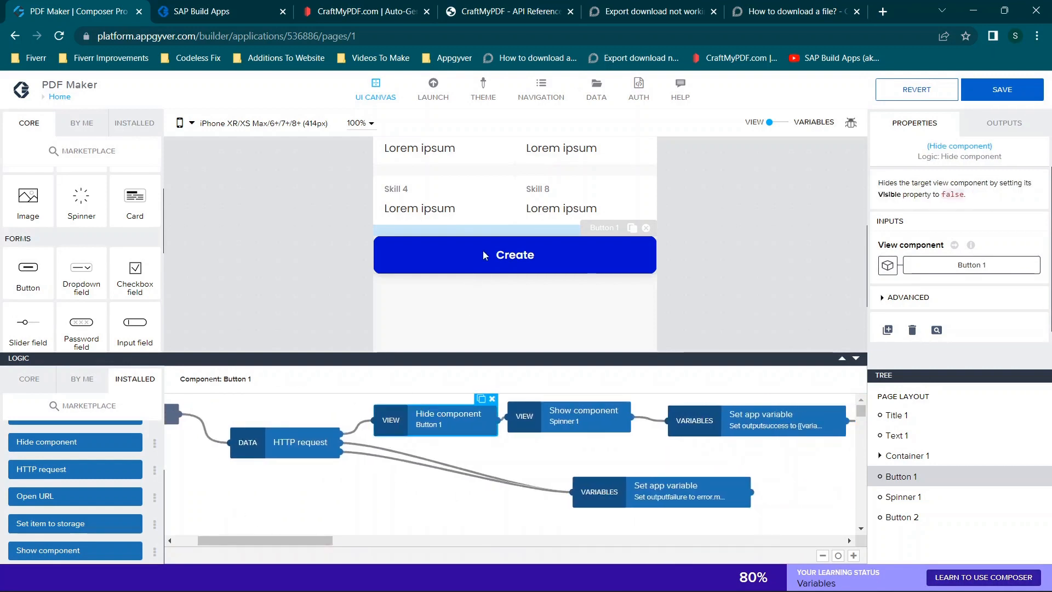
pyautogui.click(569, 418)
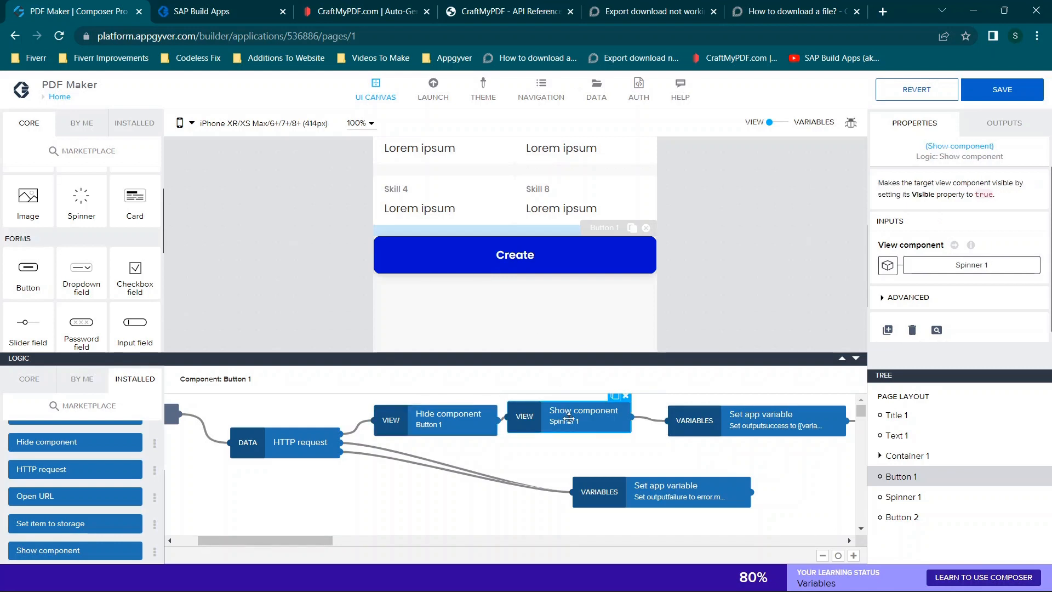
pyautogui.click(734, 428)
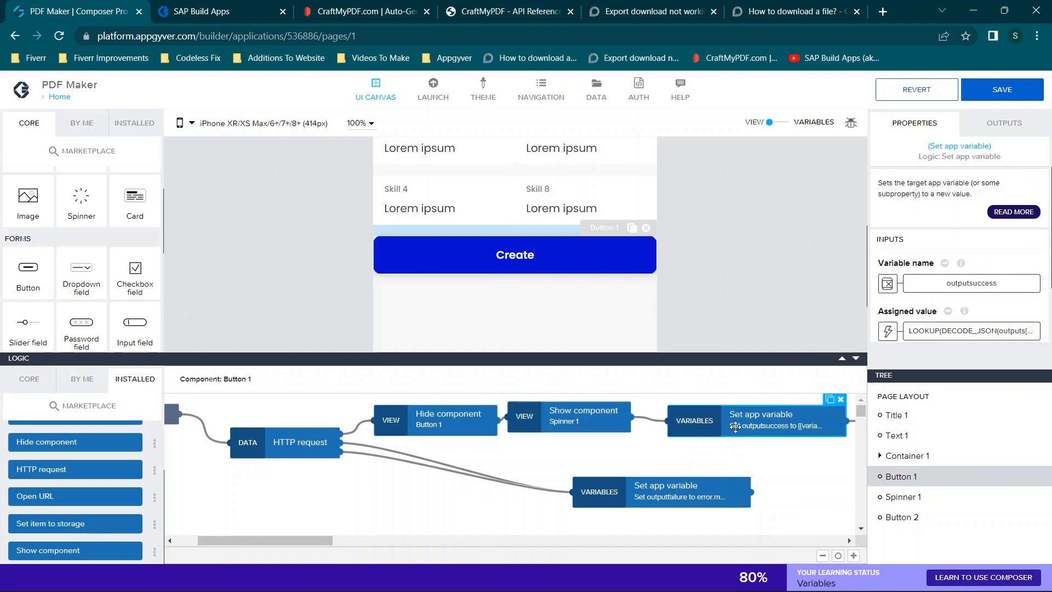
pyautogui.moveTo(296, 541); pyautogui.dragTo(394, 542)
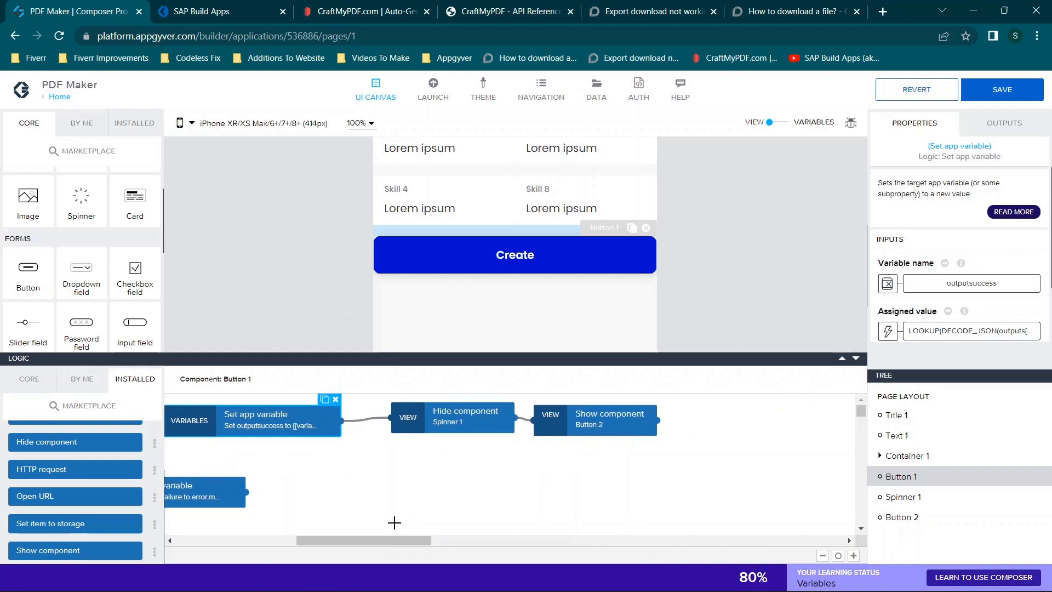
pyautogui.click(444, 412)
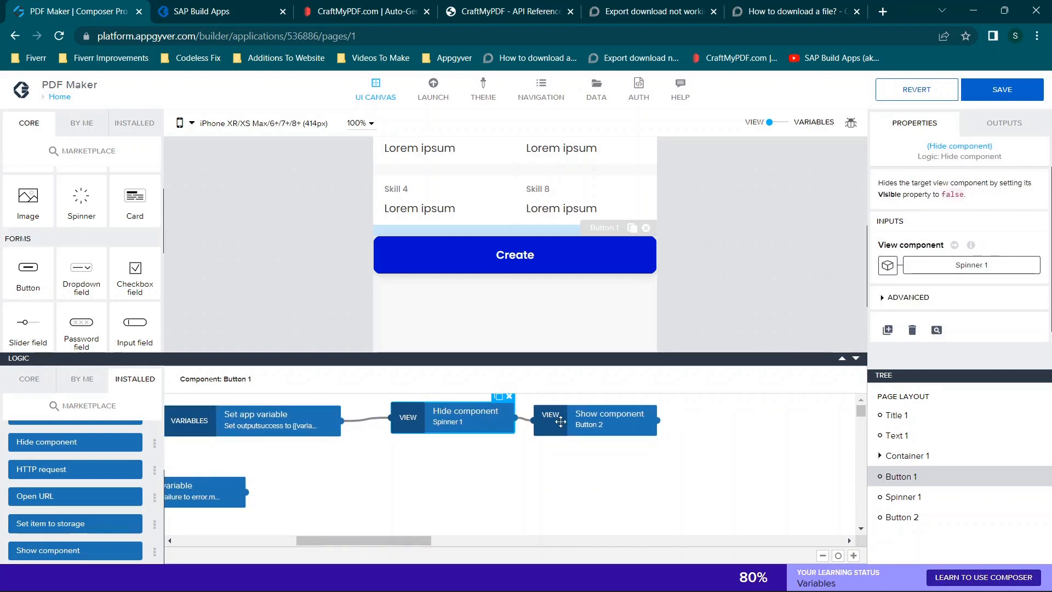
pyautogui.click(581, 427)
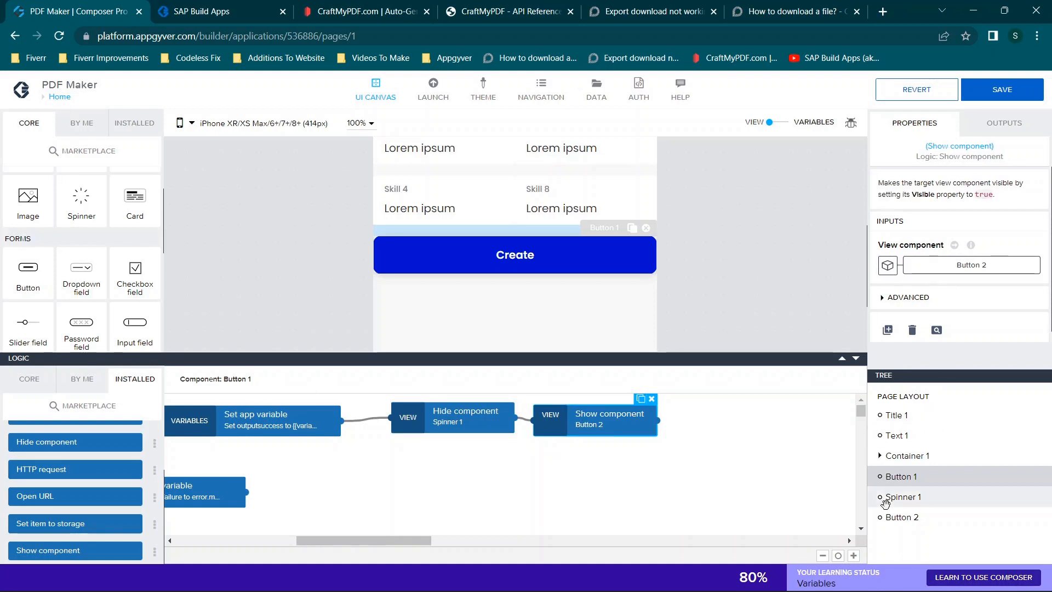
# - Check the Visible property of the Download button (Button 2) in its advanced properties and dismiss the tutorial popup
pyautogui.click(901, 517)
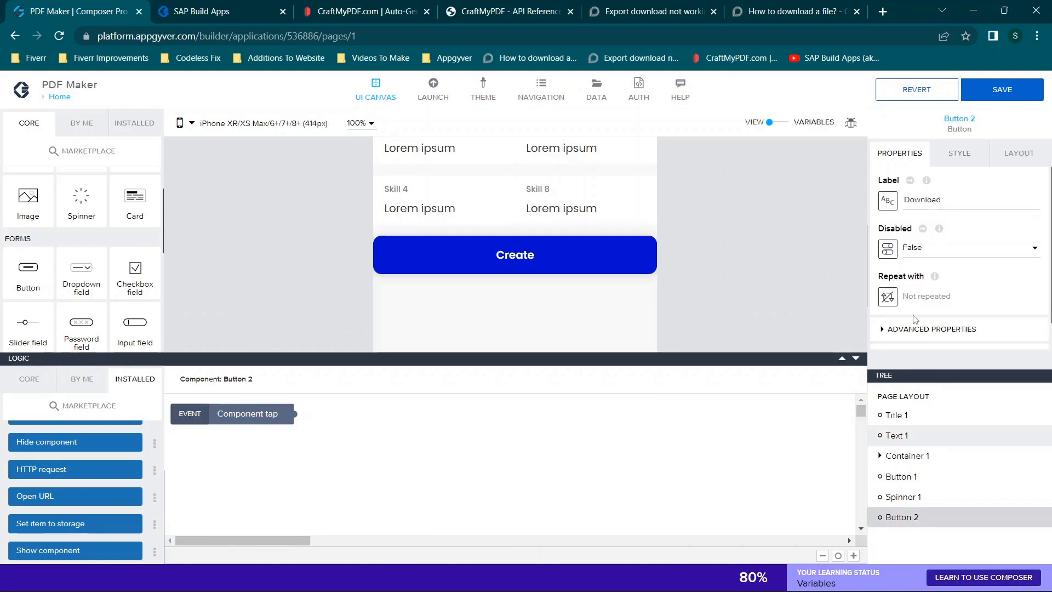
pyautogui.click(905, 329)
pyautogui.scroll(-1, 926, 330)
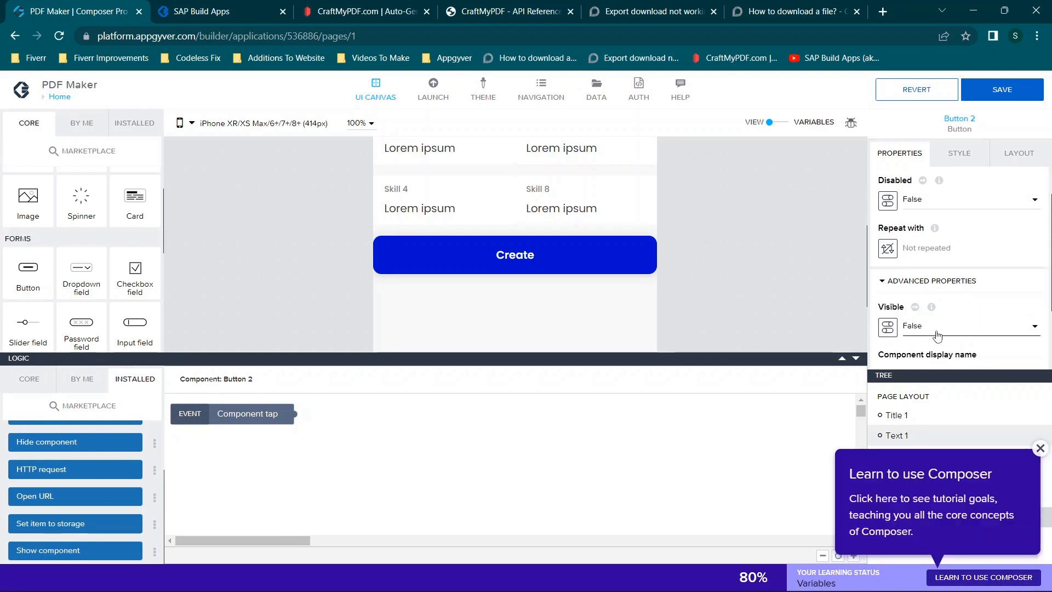
pyautogui.click(1039, 449)
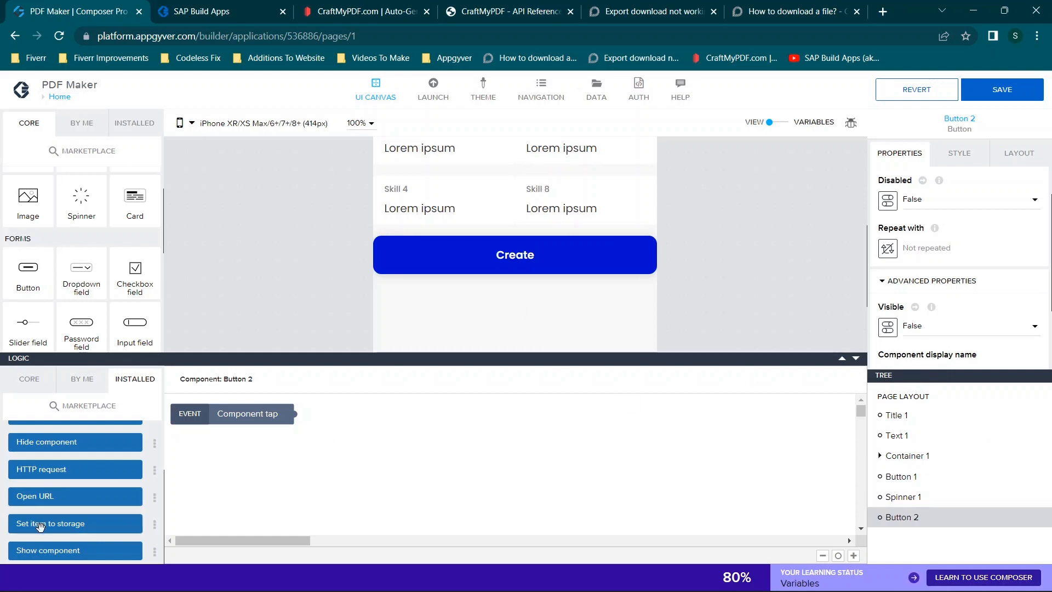
# - Place a Download files node and an Export to downloads node in the Download button's logic
pyautogui.scroll(3, 60, 482)
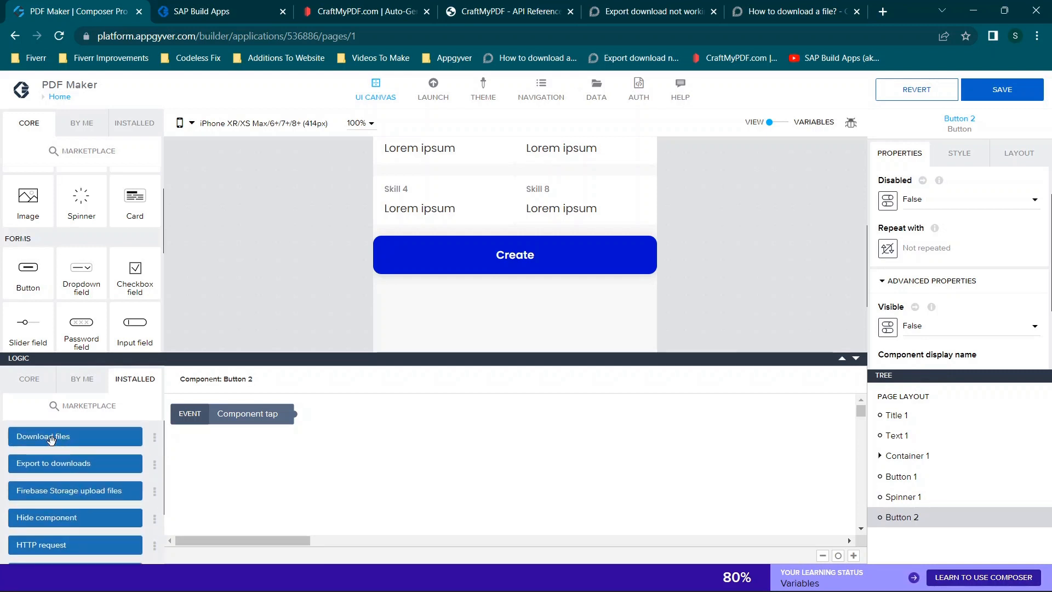
pyautogui.moveTo(51, 439); pyautogui.dragTo(429, 423)
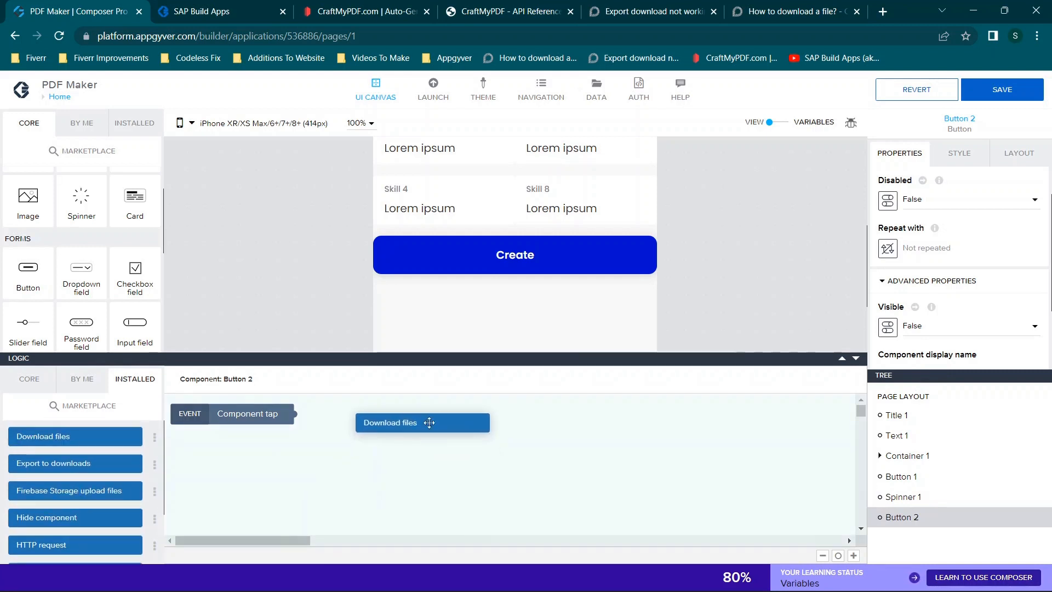
pyautogui.moveTo(73, 472); pyautogui.dragTo(596, 439)
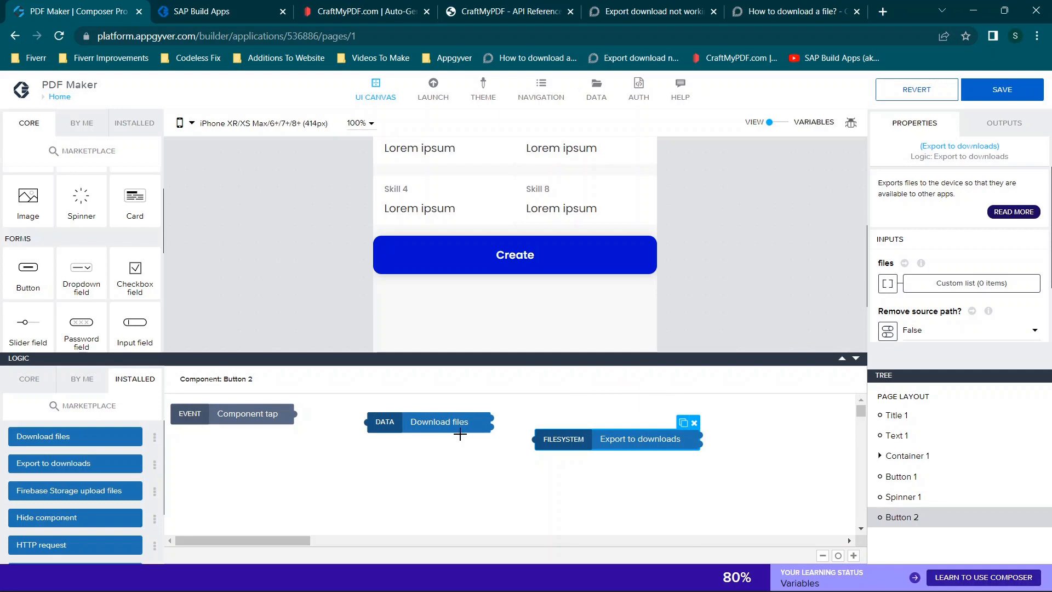
pyautogui.click(923, 283)
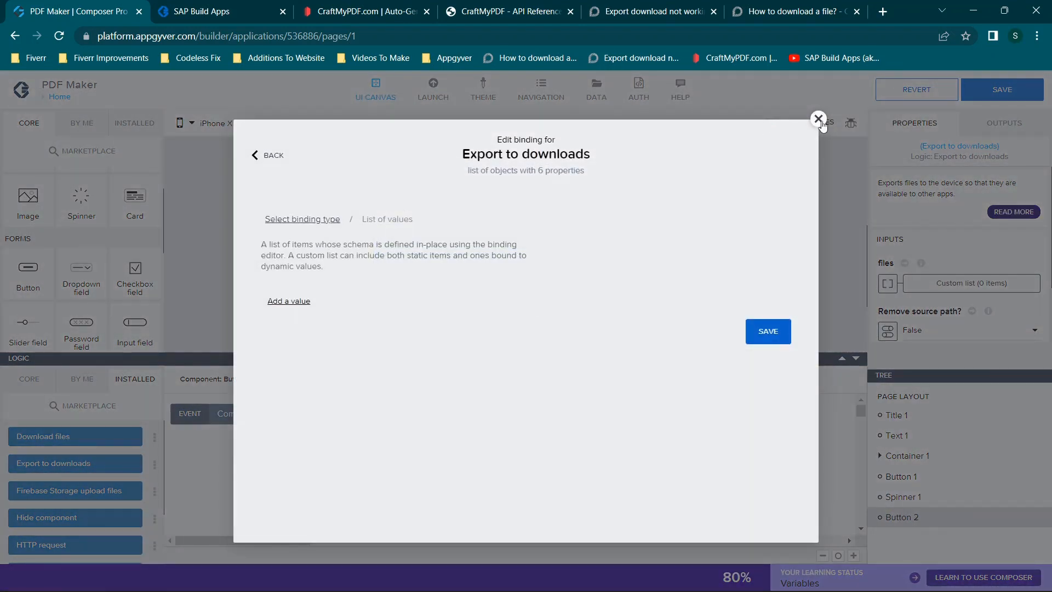
pyautogui.click(819, 119)
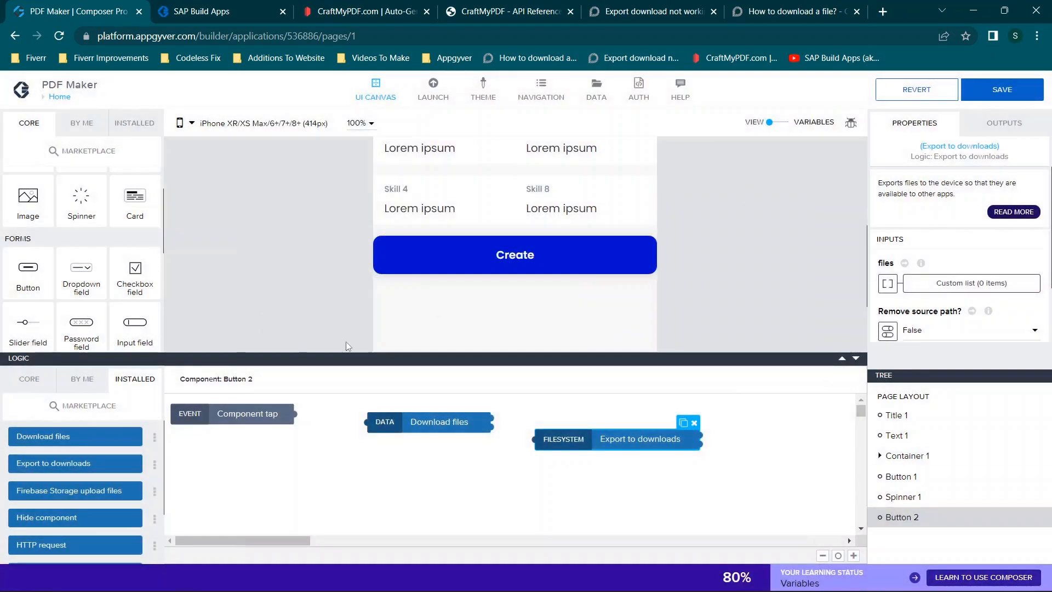
pyautogui.click(82, 406)
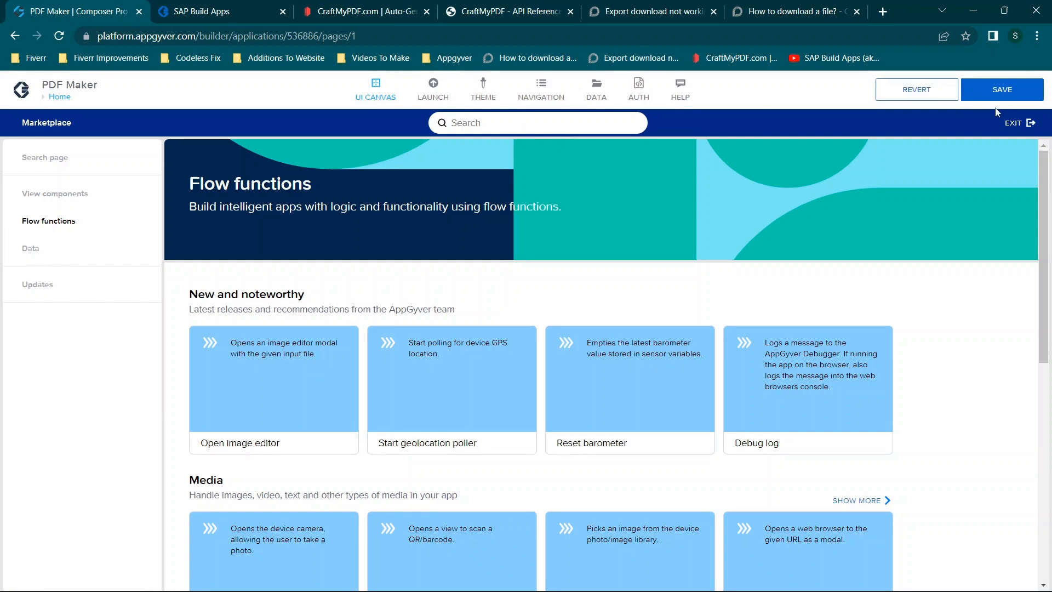
pyautogui.click(1017, 125)
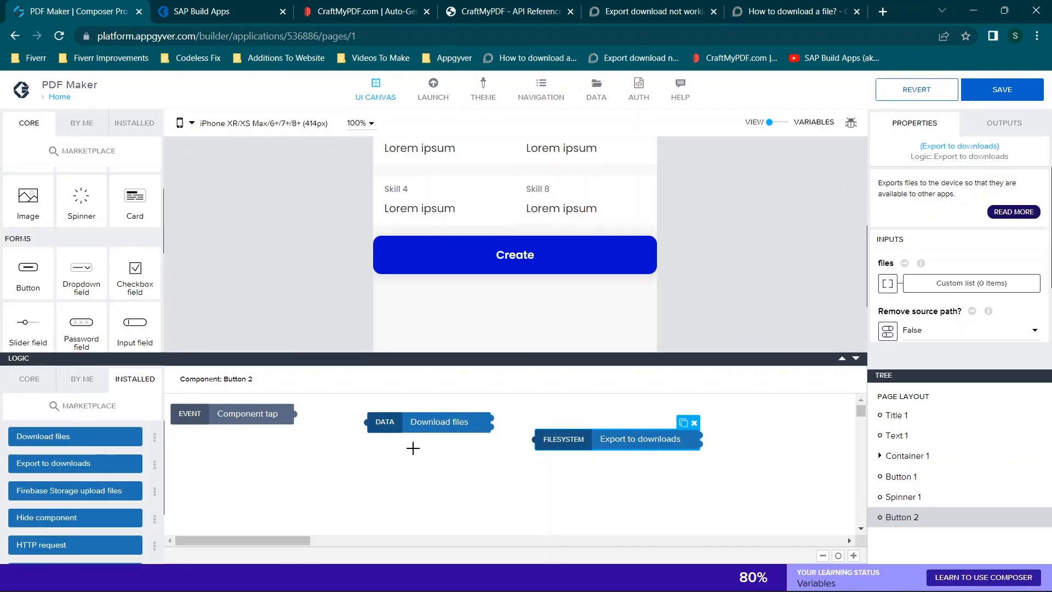
# - Connect the Component tap event to Download files, and its success output to Export to downloads
pyautogui.moveTo(290, 413); pyautogui.dragTo(366, 422)
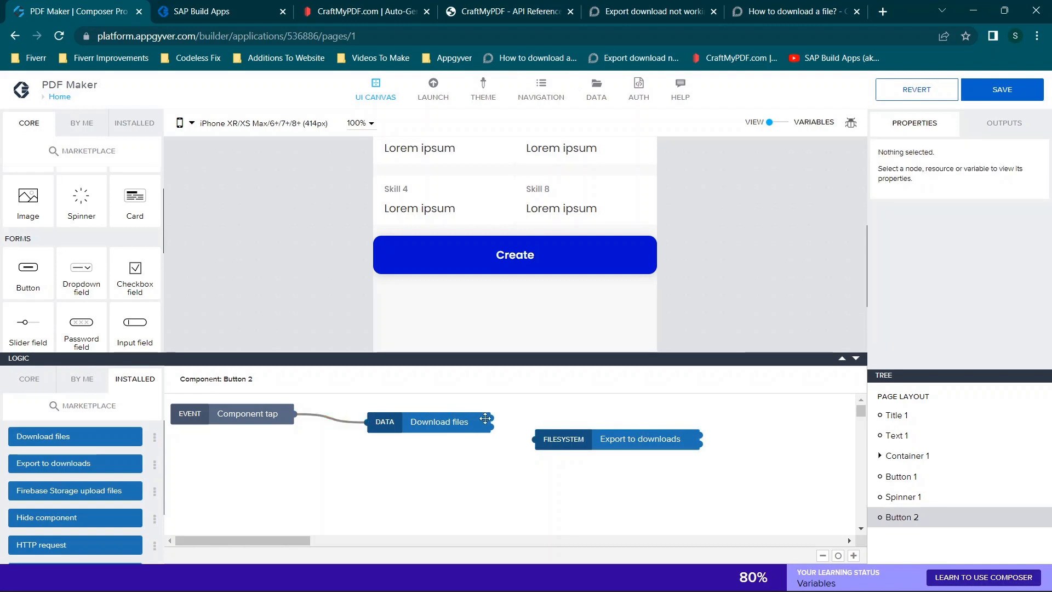
pyautogui.moveTo(489, 418); pyautogui.dragTo(537, 439)
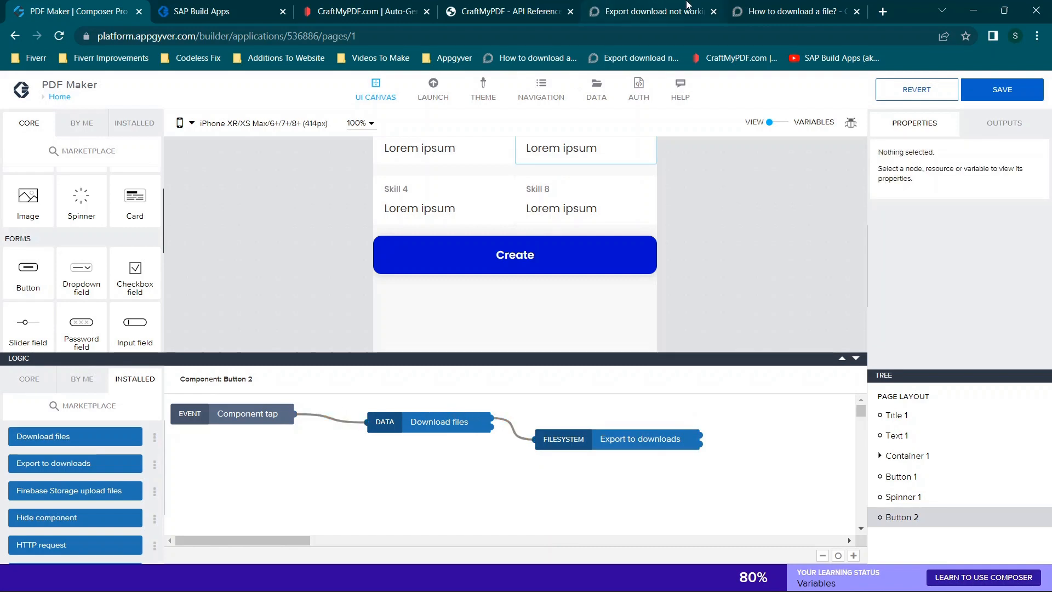
# - Read the "How to download a file?" forum thread for how to configure the Download files and Export to downloads nodes
pyautogui.click(778, 11)
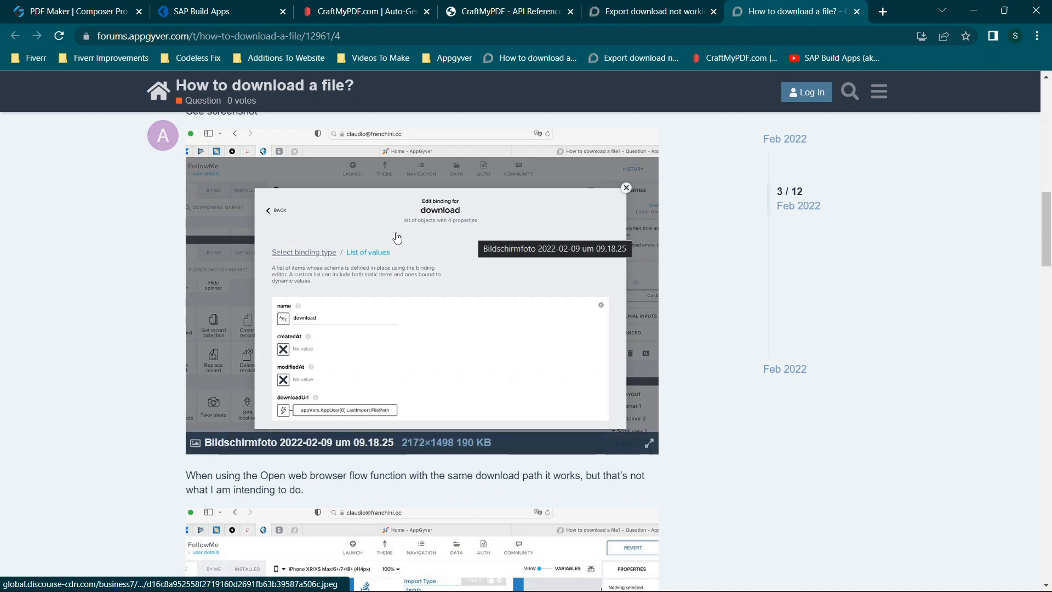
pyautogui.scroll(10, 397, 232)
pyautogui.scroll(3, 396, 231)
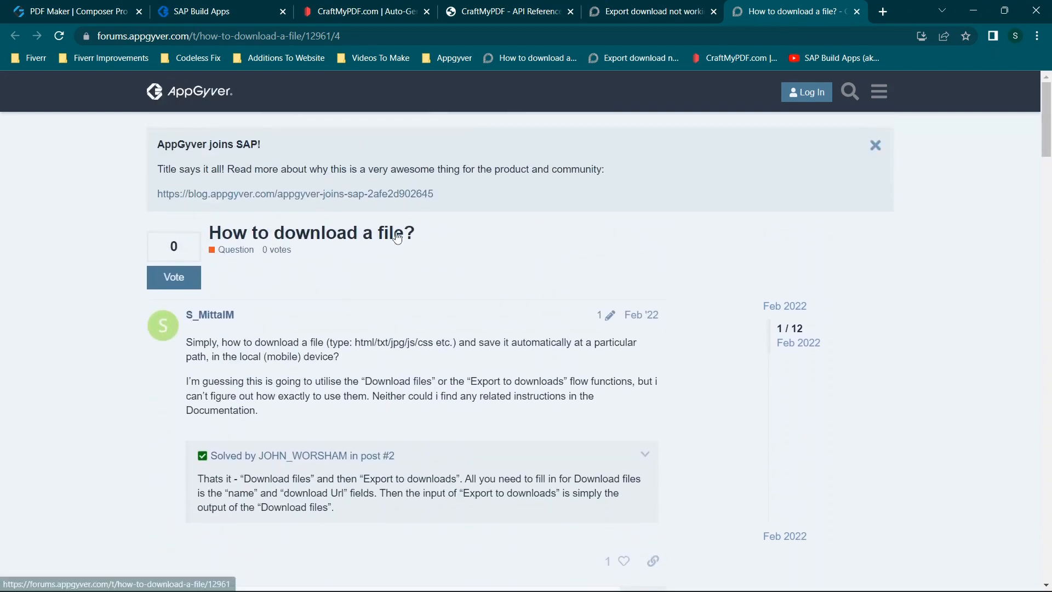
pyautogui.scroll(-8, 398, 236)
pyautogui.scroll(-10, 398, 236)
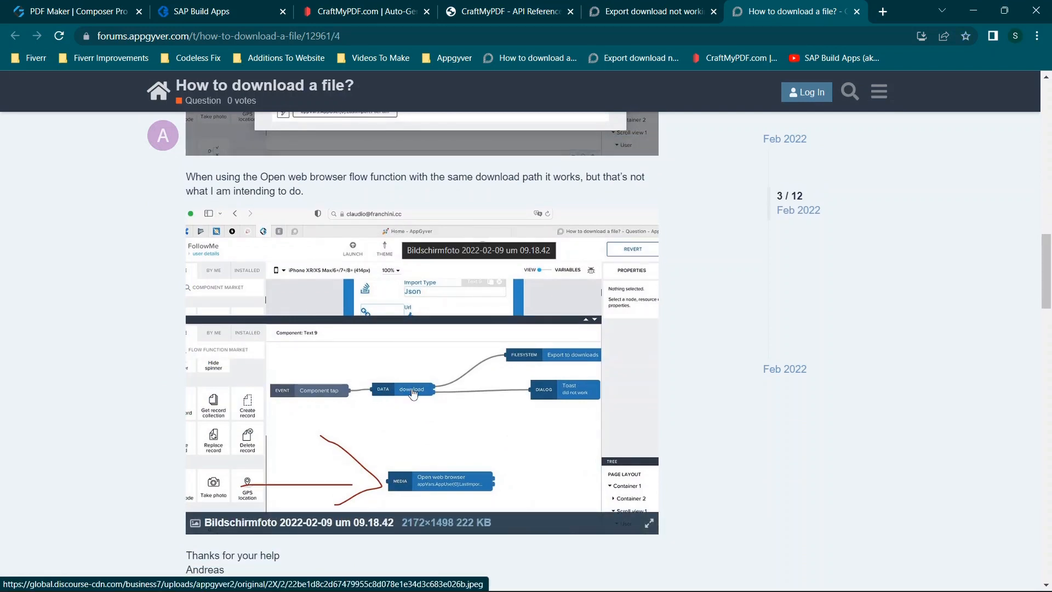
pyautogui.scroll(6, 562, 364)
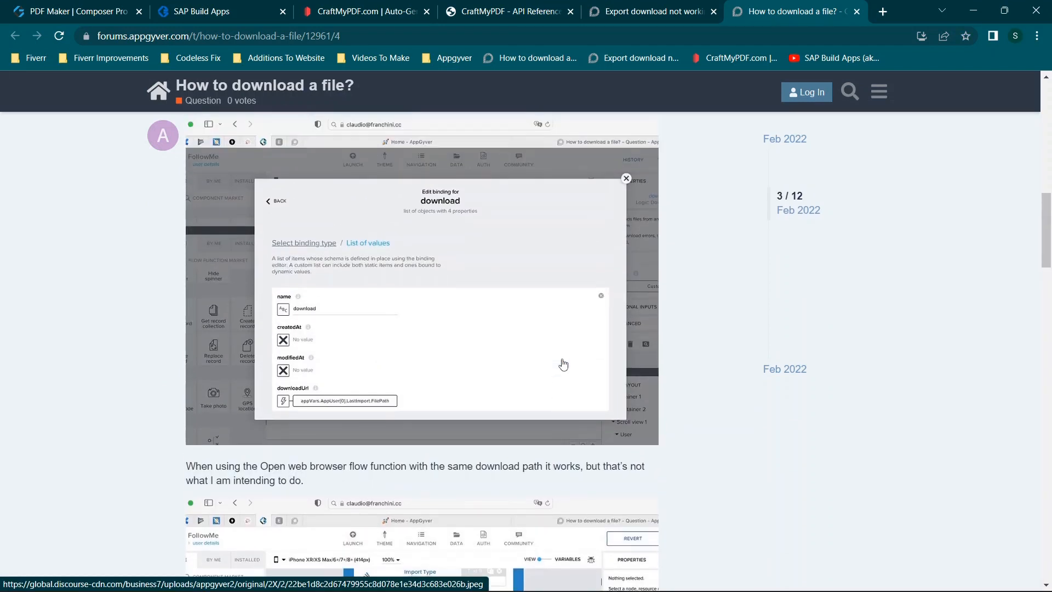
# - Back in the PDF Maker app, add a value to the custom files list of the Download files node
pyautogui.click(53, 4)
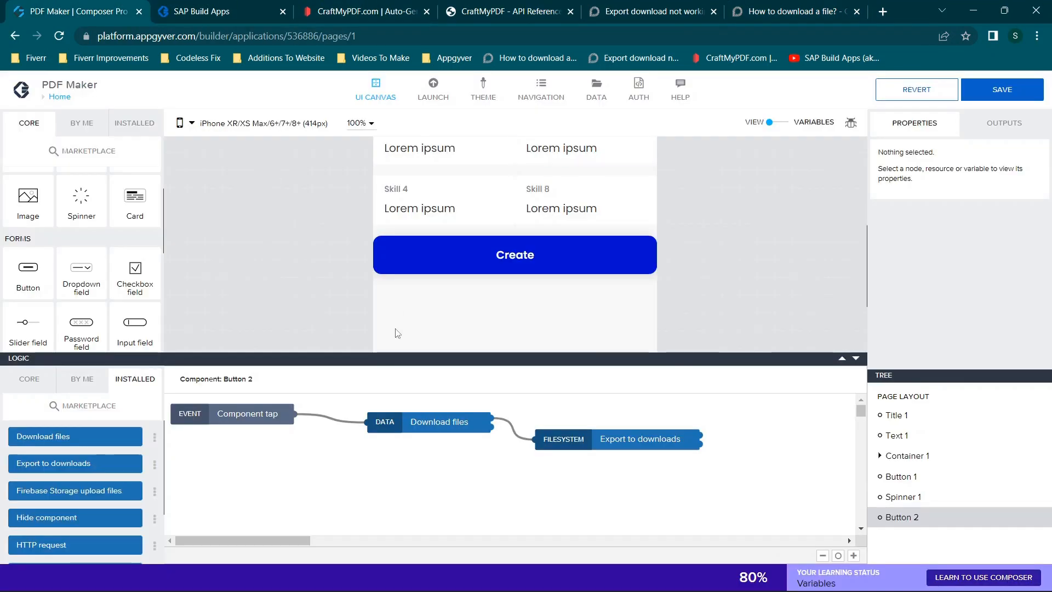
pyautogui.click(405, 427)
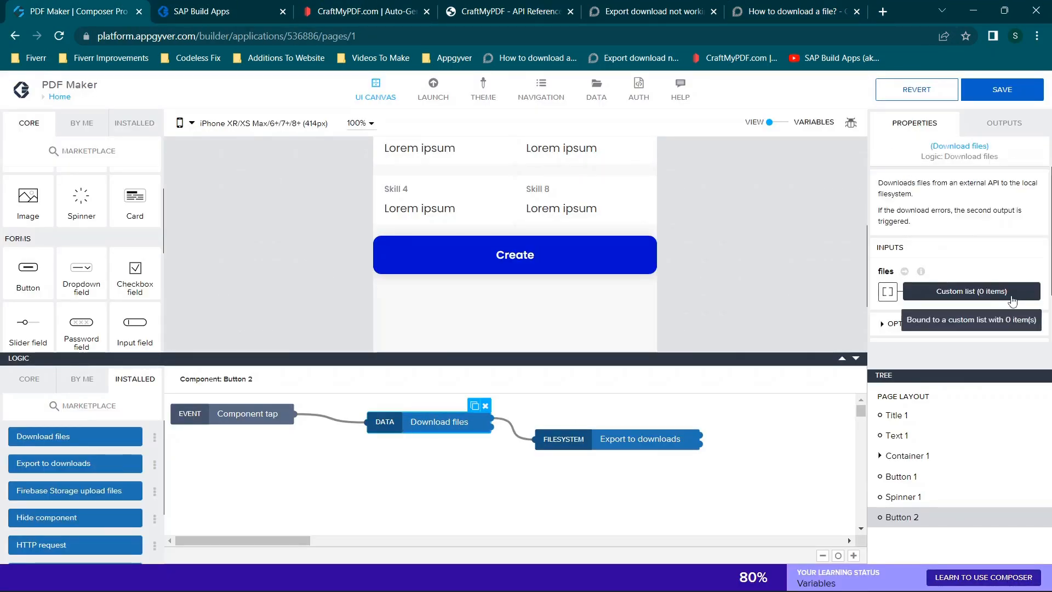
pyautogui.click(621, 439)
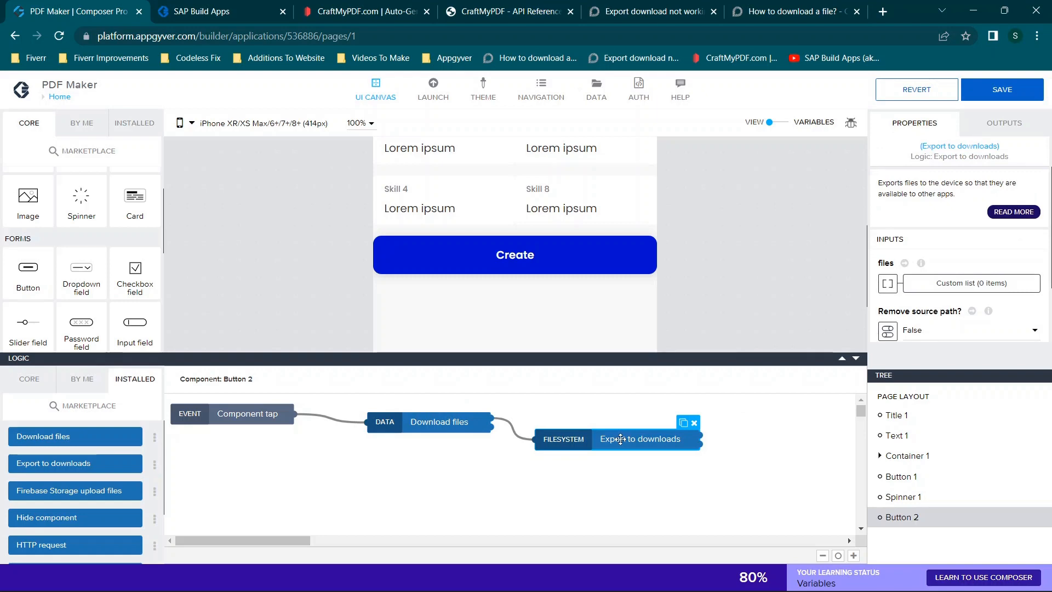
pyautogui.click(407, 427)
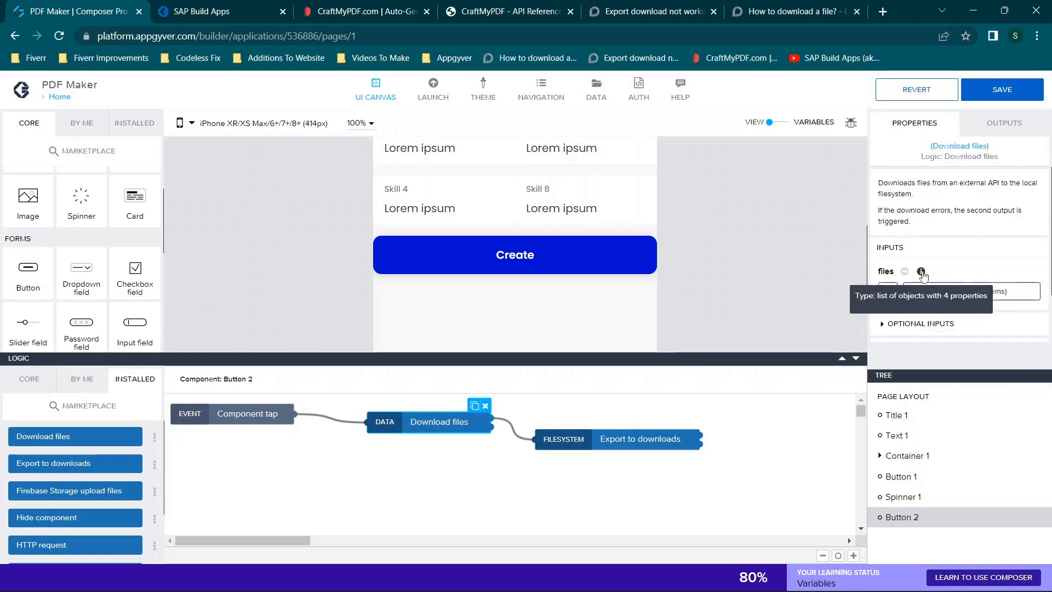
pyautogui.click(935, 228)
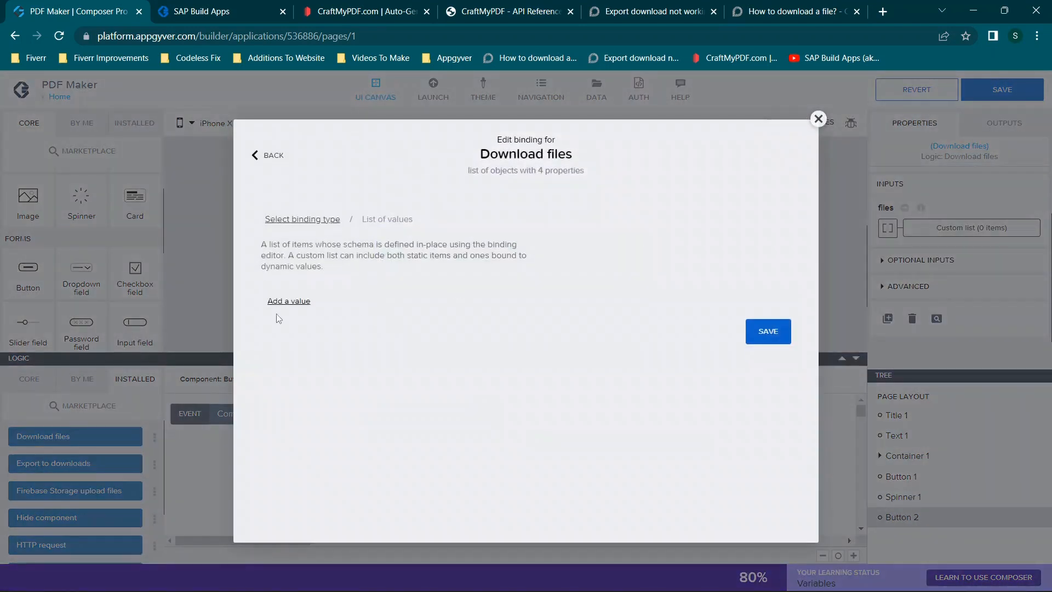
pyautogui.click(649, 11)
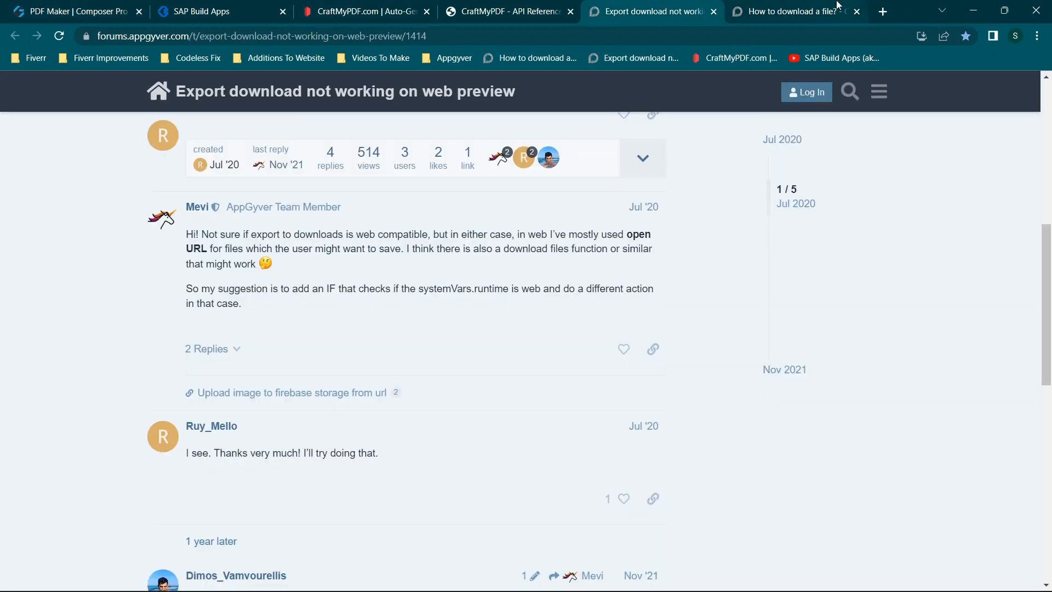
pyautogui.click(837, 8)
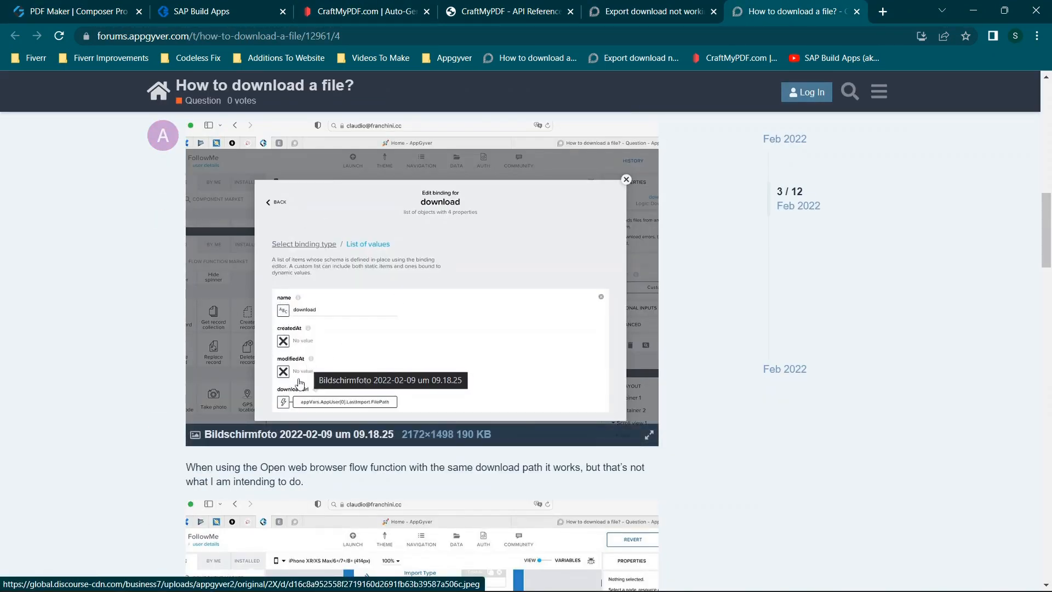
pyautogui.click(84, 4)
pyautogui.click(291, 301)
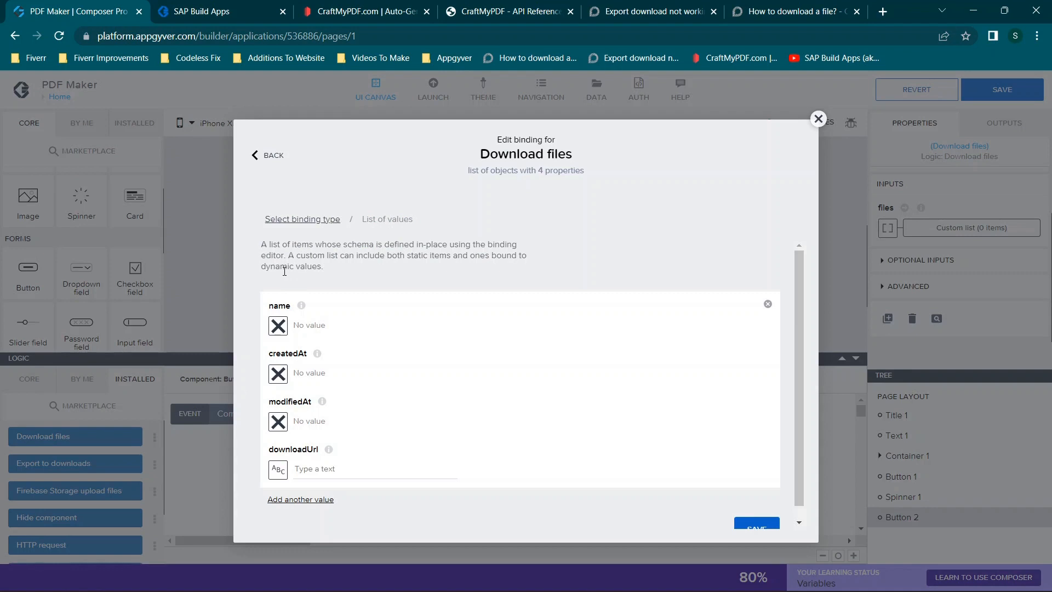
pyautogui.scroll(-1, 303, 371)
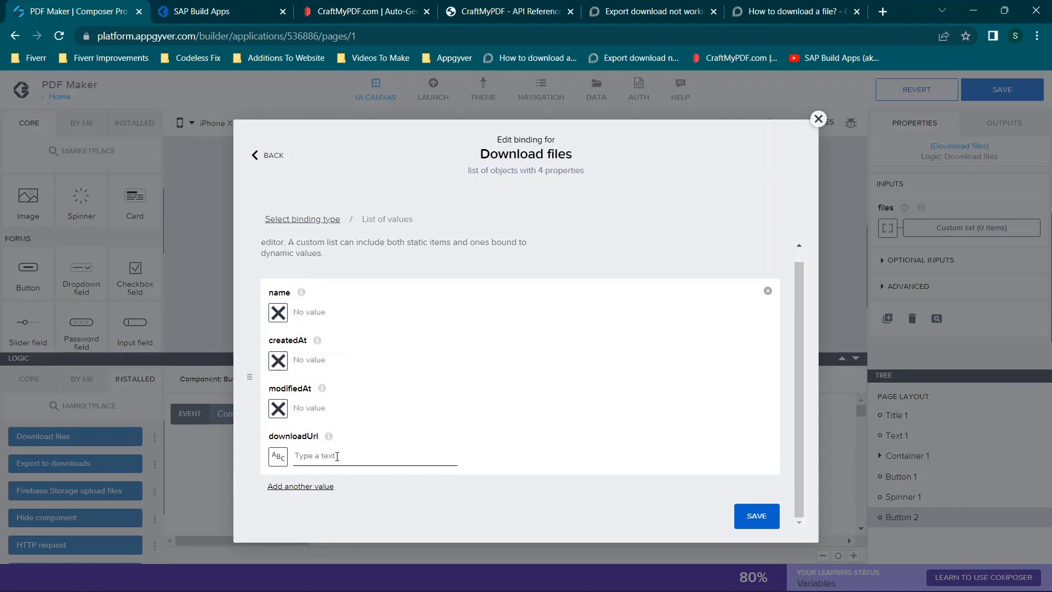
# - Check the forum example and bind the file entry's downloadUrl to the outputsuccess app variable
pyautogui.click(767, 5)
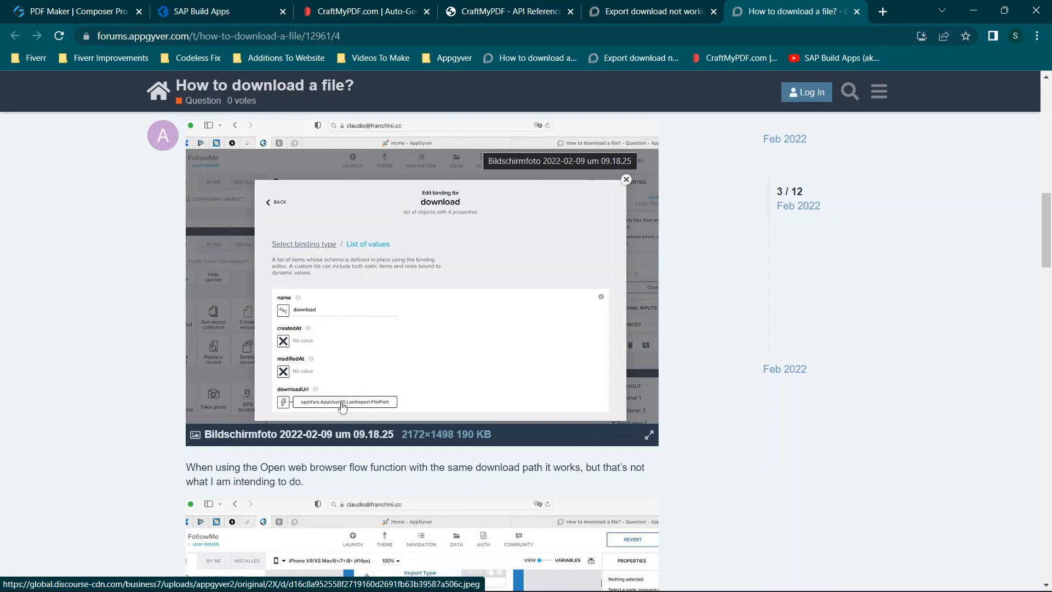
pyautogui.click(41, 7)
pyautogui.click(278, 456)
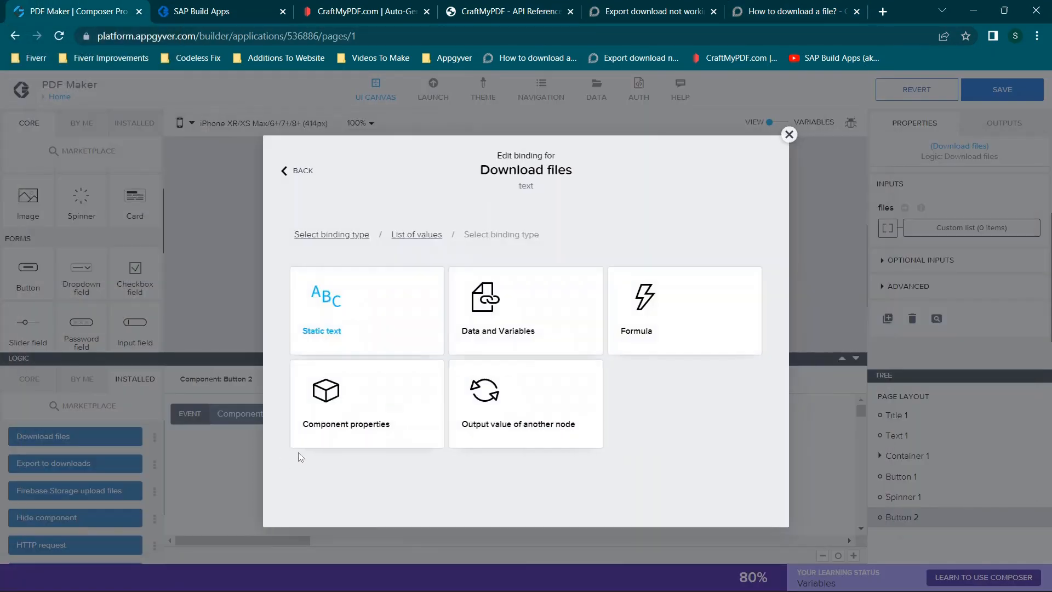
pyautogui.click(512, 342)
pyautogui.click(373, 348)
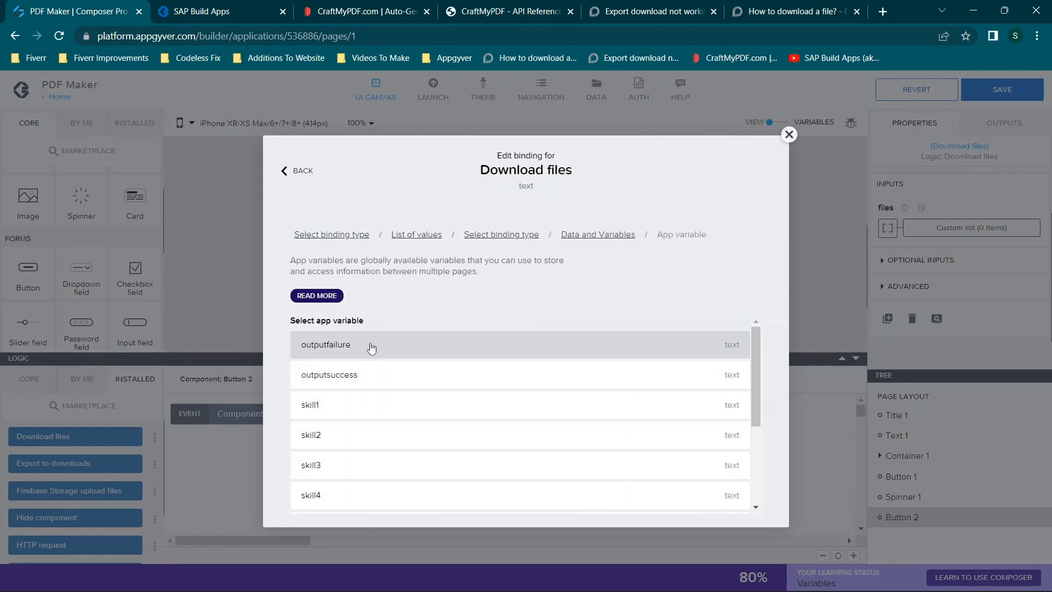
pyautogui.click(376, 373)
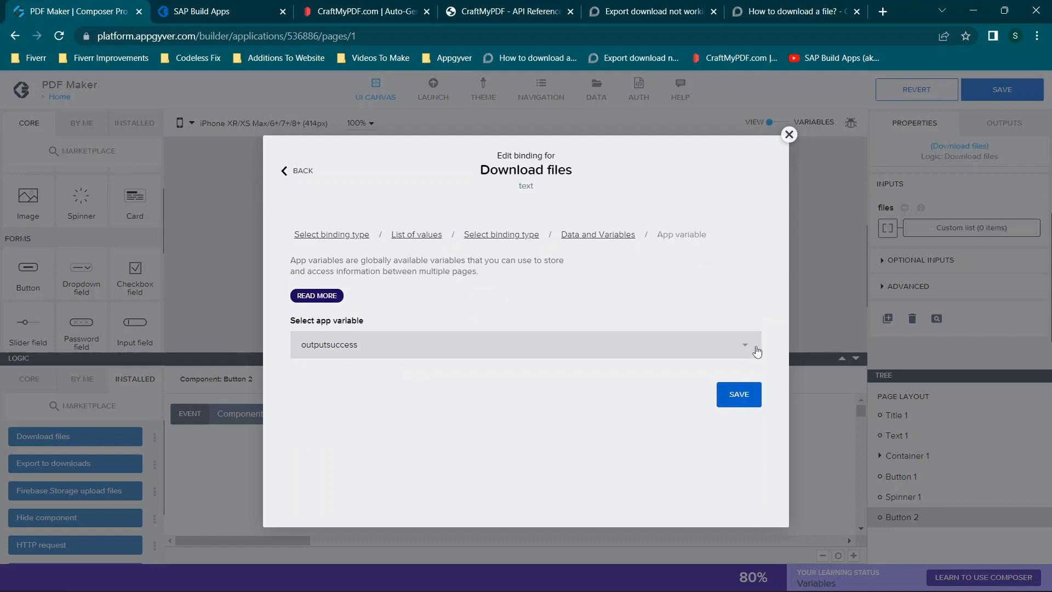
pyautogui.click(738, 392)
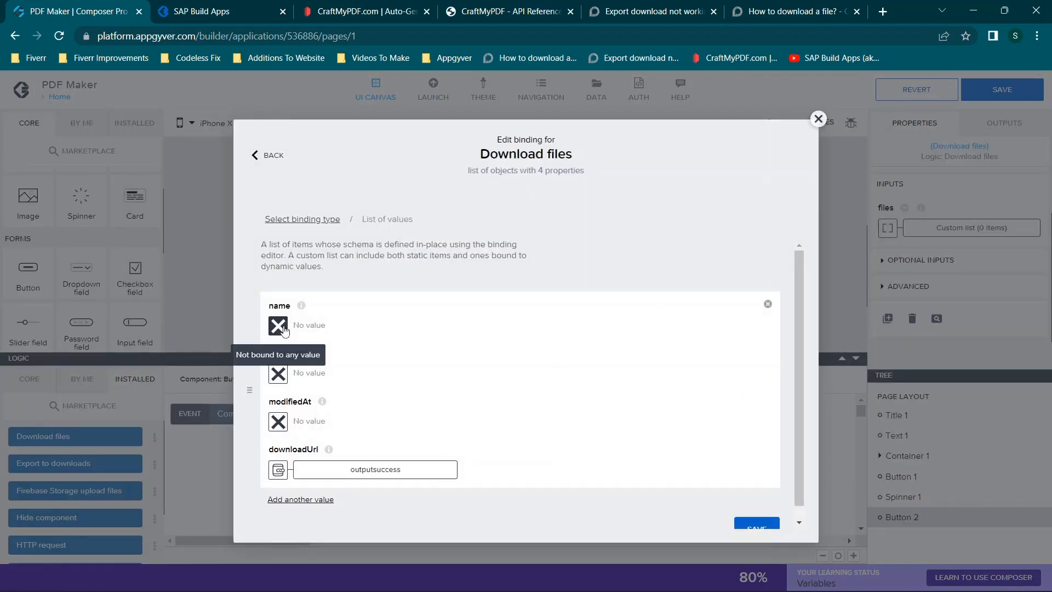
# - Set the file entry's name to the static text "download" and save the Download files binding
pyautogui.click(278, 373)
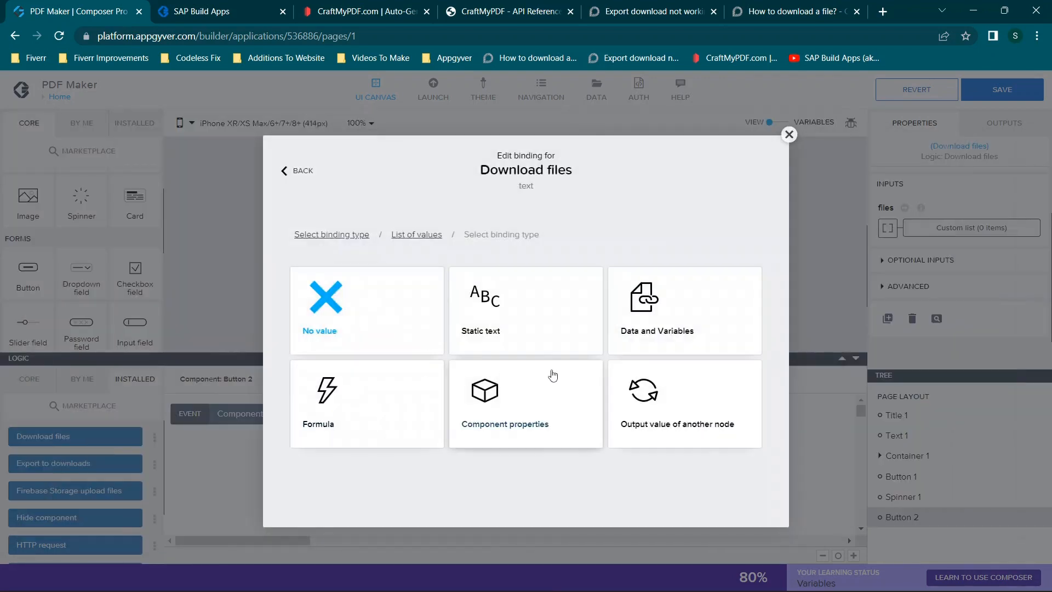
pyautogui.click(518, 324)
pyautogui.write('down')
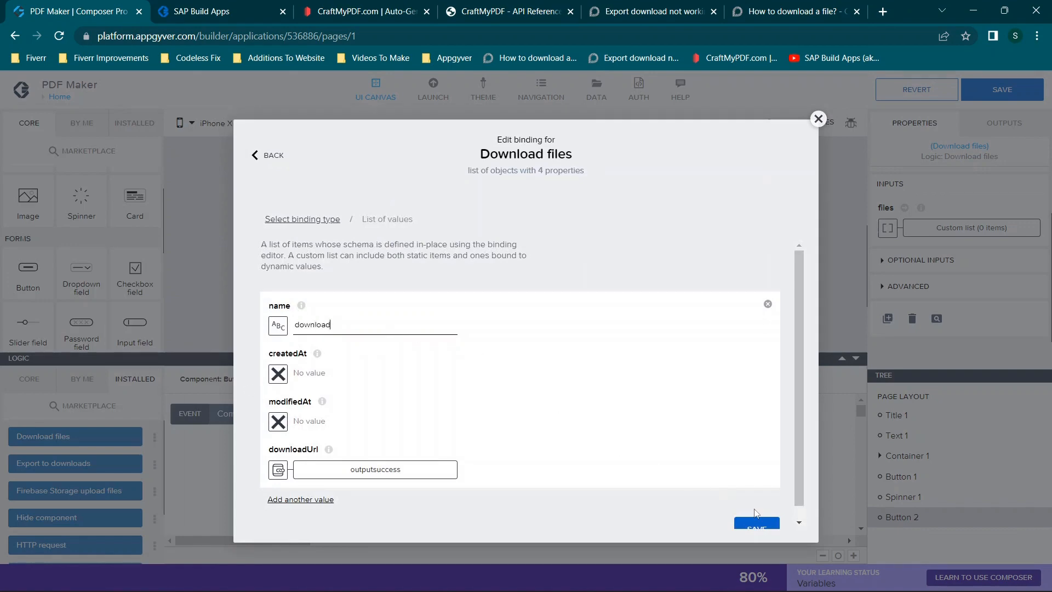
pyautogui.write('load')
pyautogui.click(756, 522)
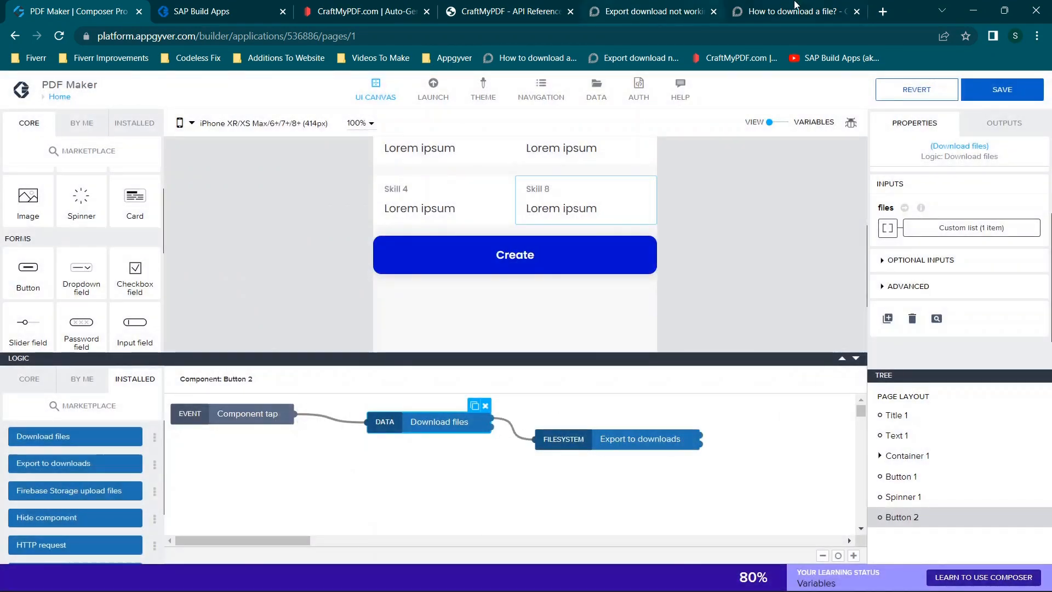
# - Review the forum thread's example flow and replies about linking the download node to Export to downloads
pyautogui.click(796, 6)
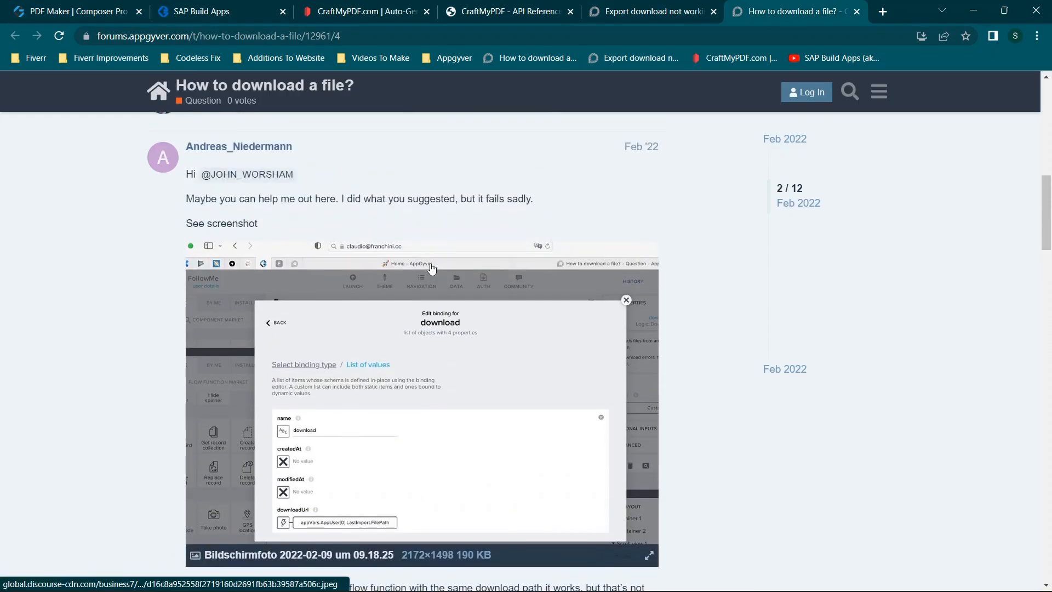
pyautogui.scroll(-1, 532, 348)
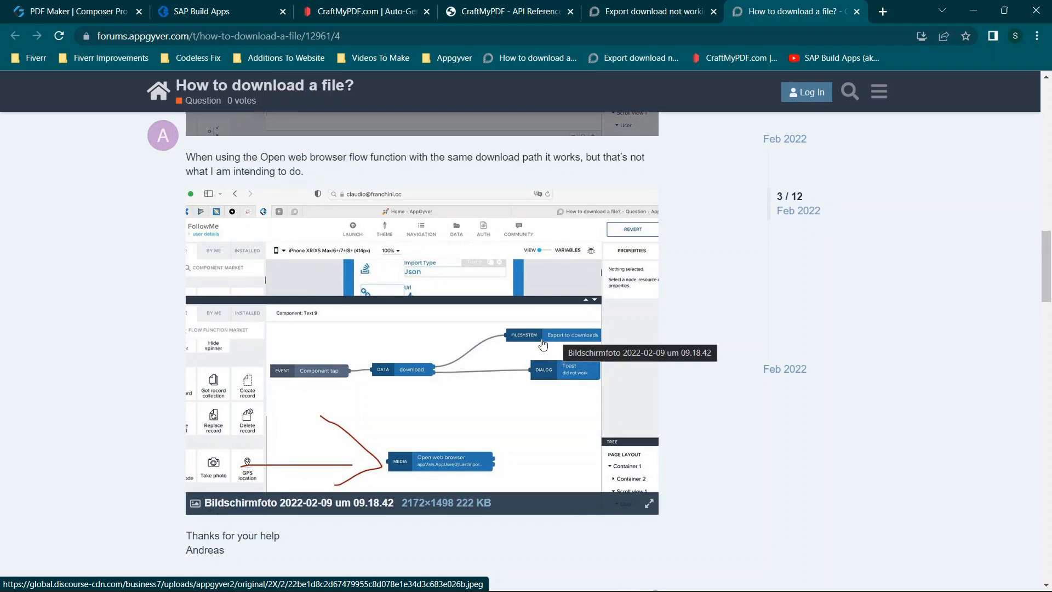
pyautogui.scroll(-6, 542, 344)
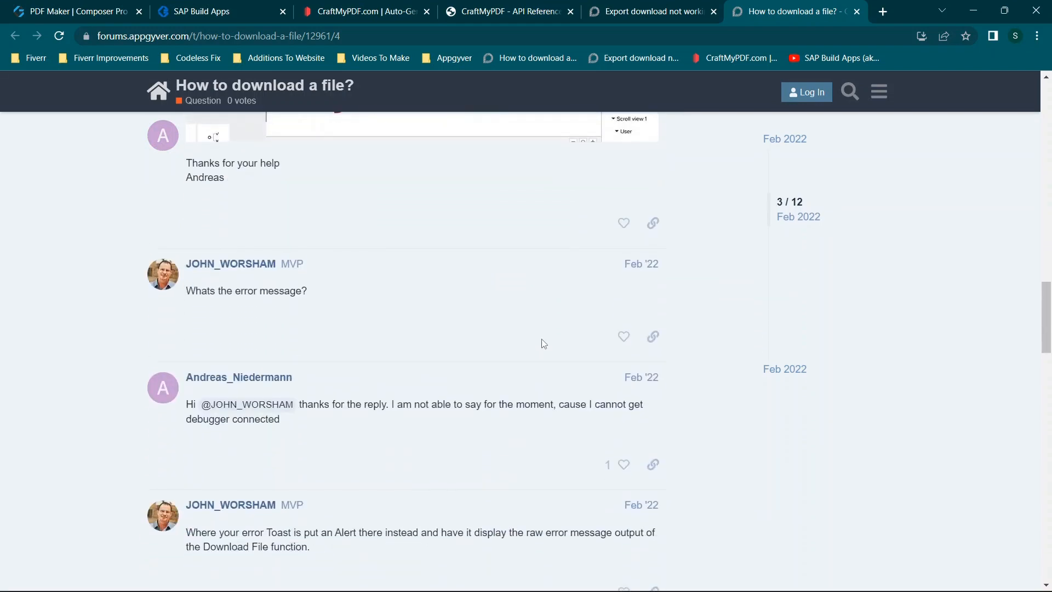
pyautogui.scroll(2, 541, 340)
pyautogui.click(91, 5)
pyautogui.click(629, 446)
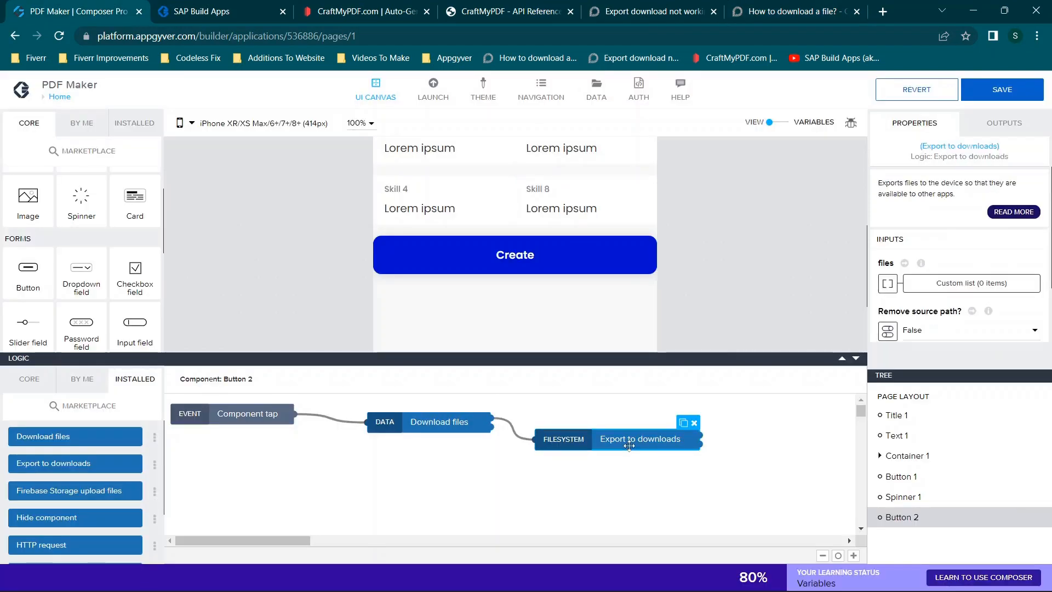
pyautogui.scroll(-2, 932, 246)
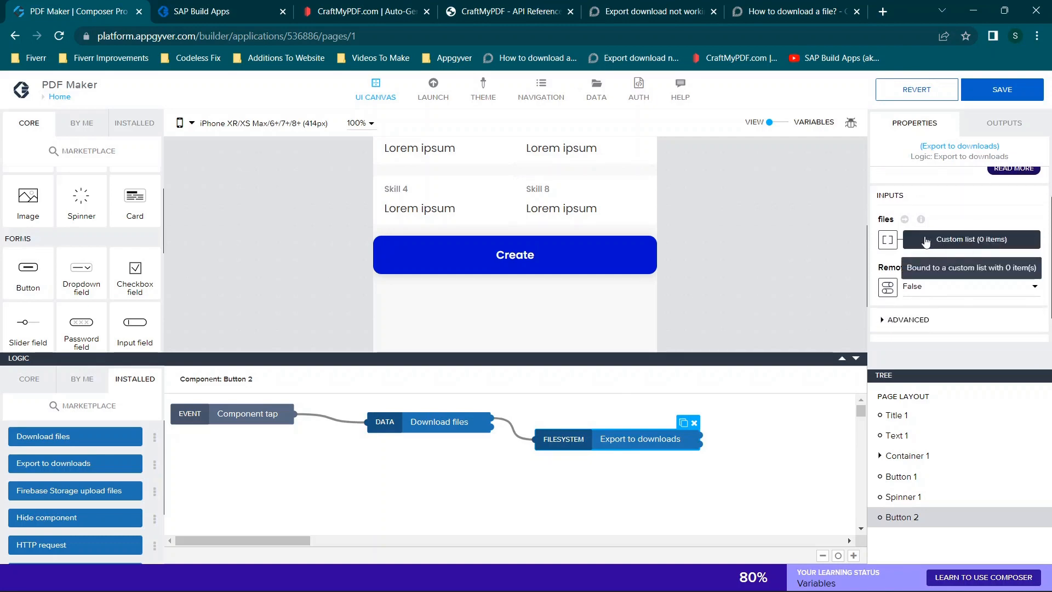
pyautogui.click(969, 239)
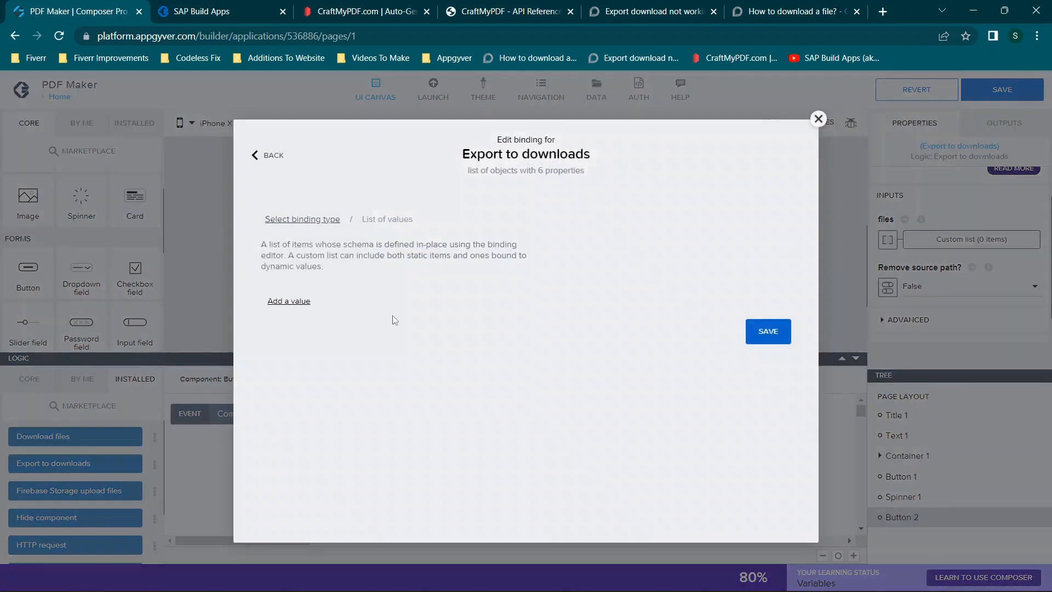
pyautogui.click(288, 302)
pyautogui.scroll(-3, 537, 348)
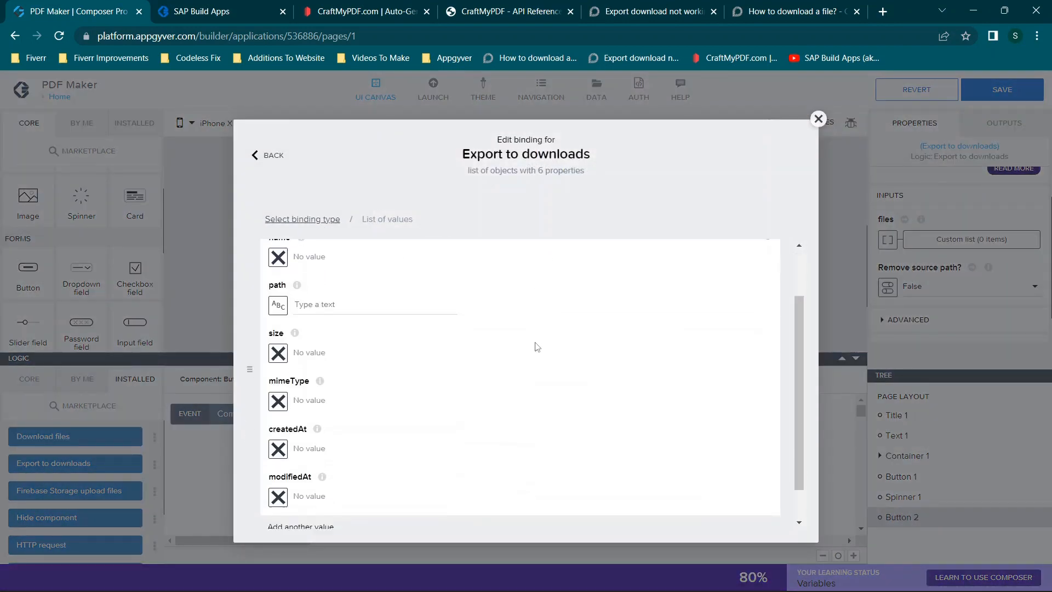
pyautogui.scroll(2, 537, 347)
pyautogui.scroll(1, 537, 348)
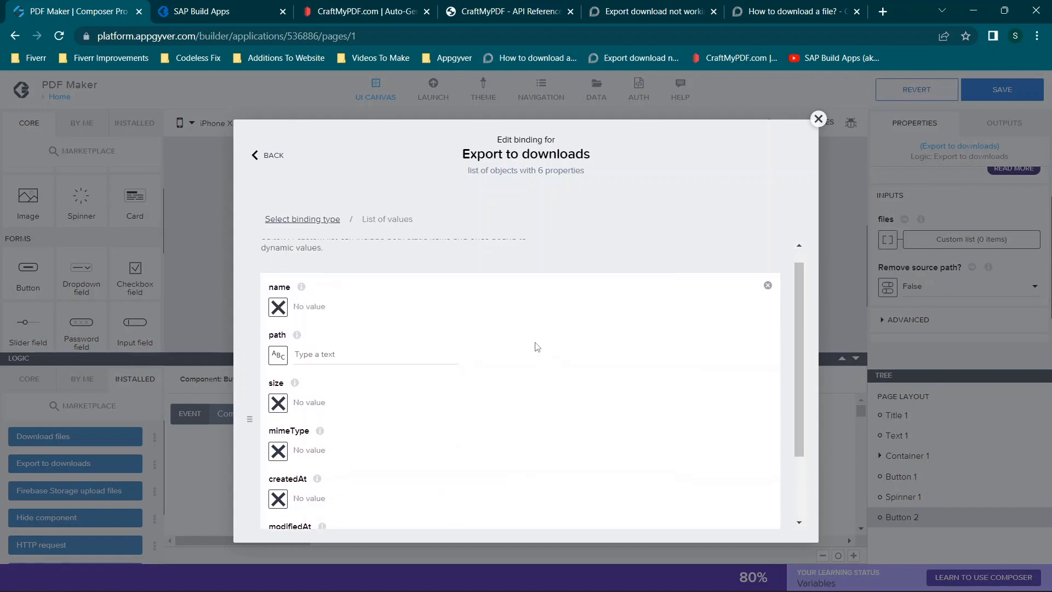
pyautogui.click(768, 291)
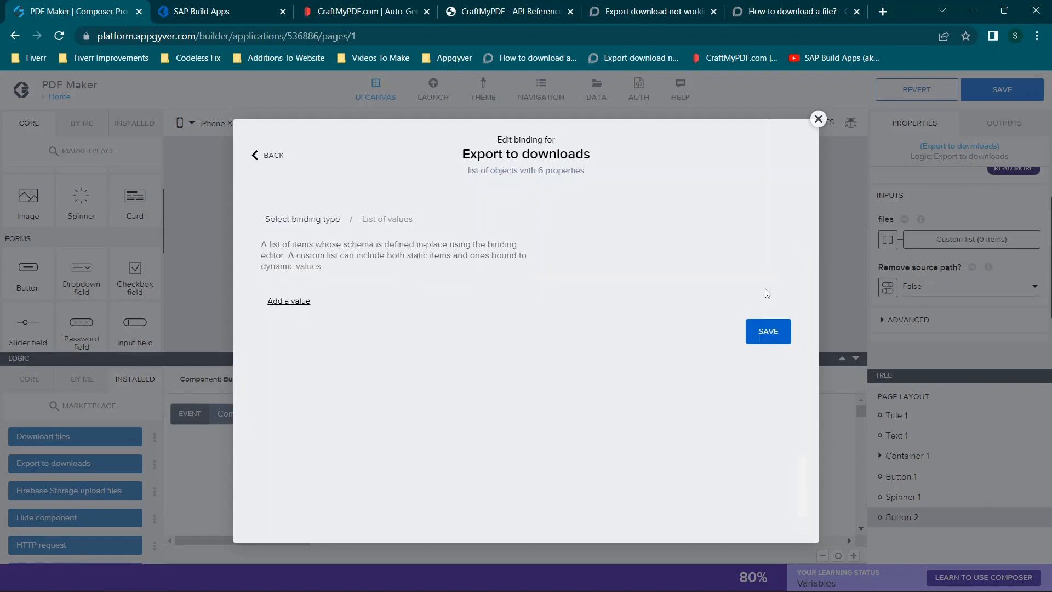
pyautogui.click(770, 329)
# - Save the PDF Maker application and look over the page layout on the canvas
pyautogui.click(1021, 96)
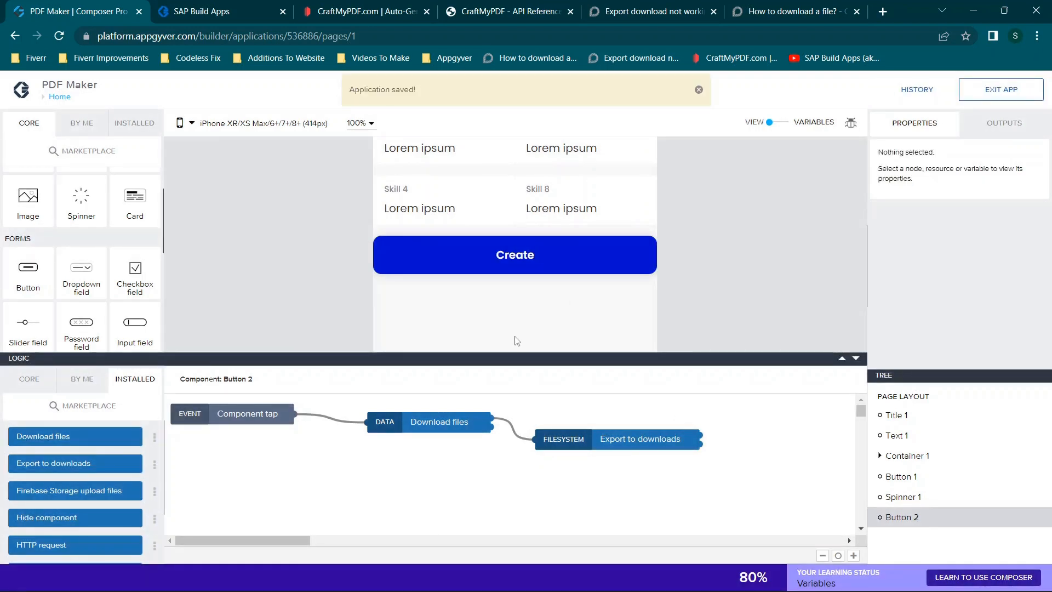
pyautogui.scroll(5, 589, 307)
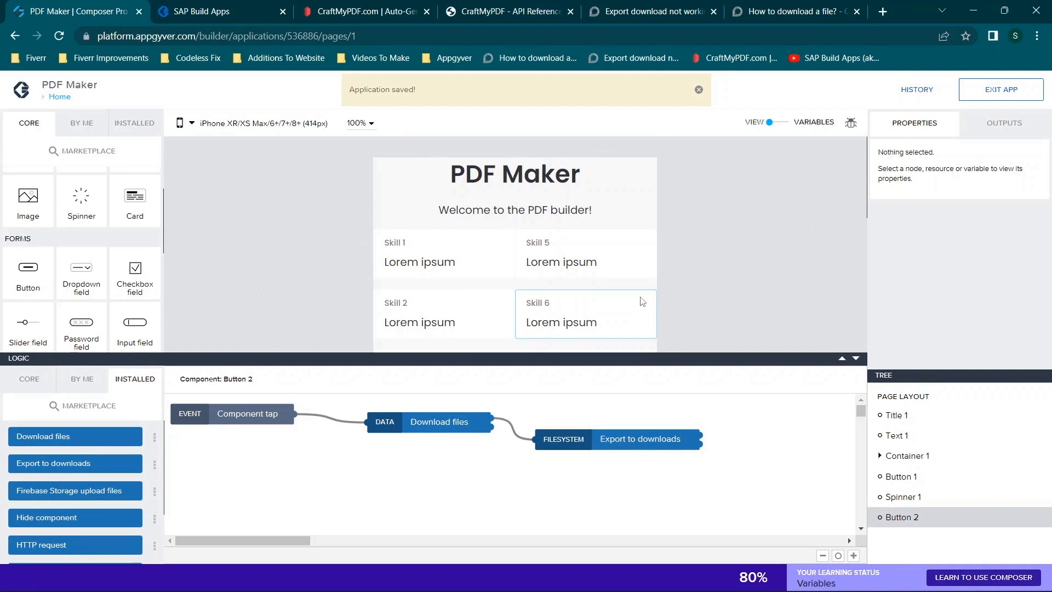
pyautogui.scroll(-5, 718, 287)
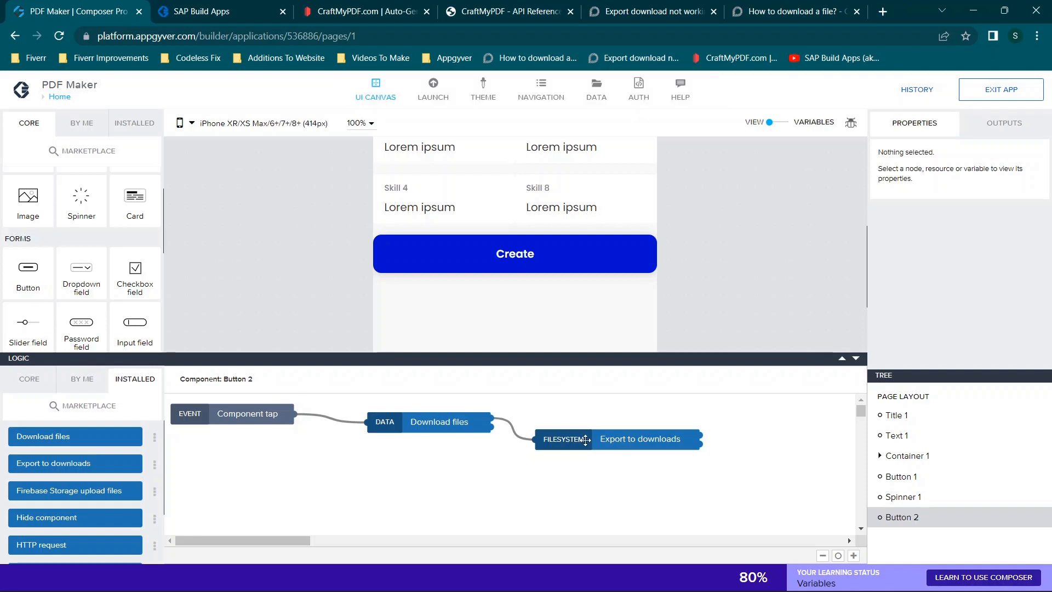
# - Add a text component below the Create button with the content "Download not working, click here."
pyautogui.scroll(-2, 109, 287)
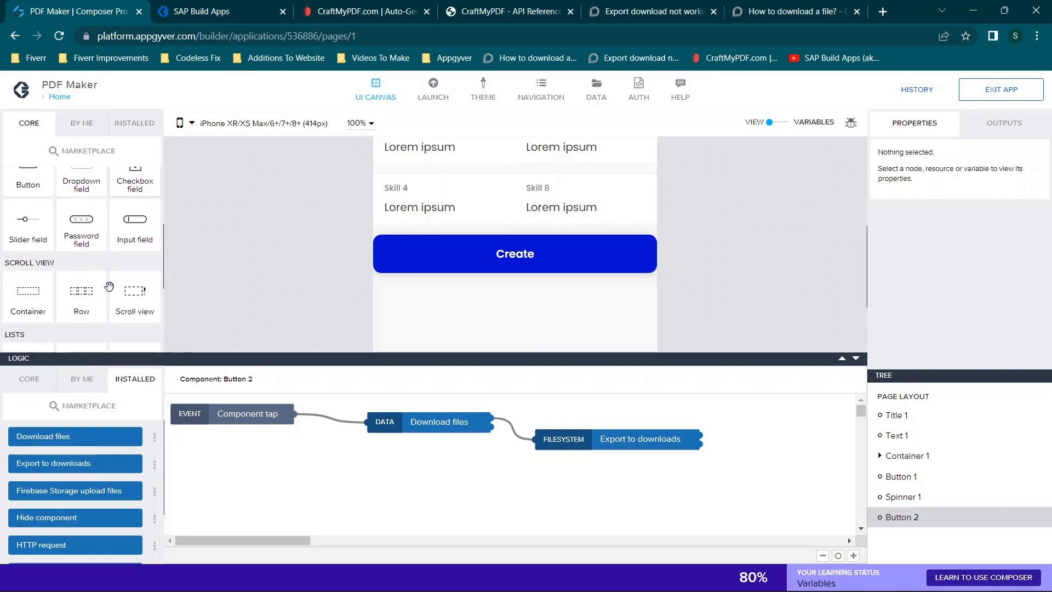
pyautogui.scroll(-4, 110, 287)
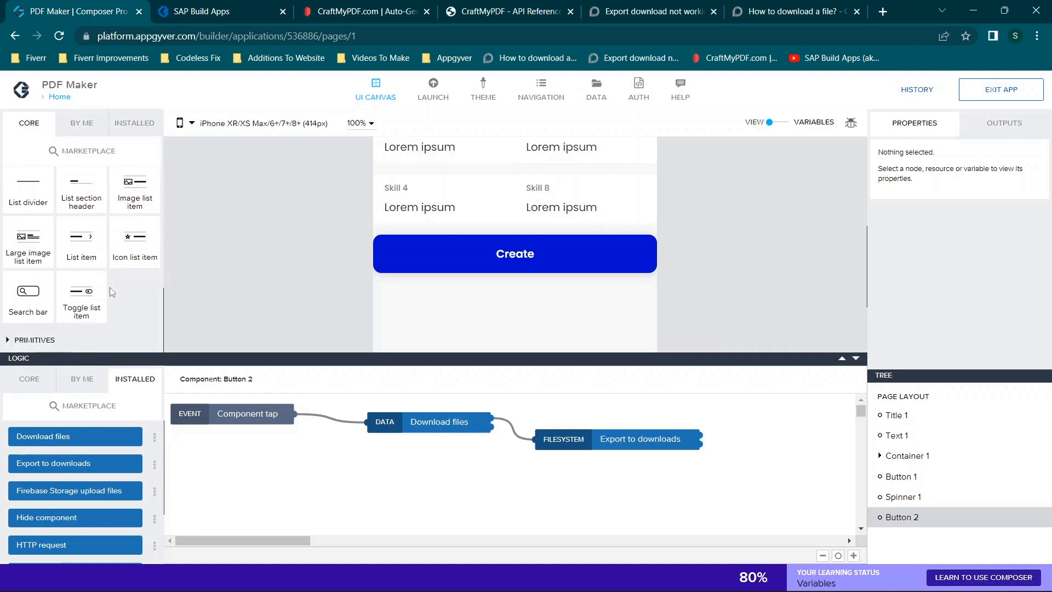
pyautogui.scroll(8, 109, 287)
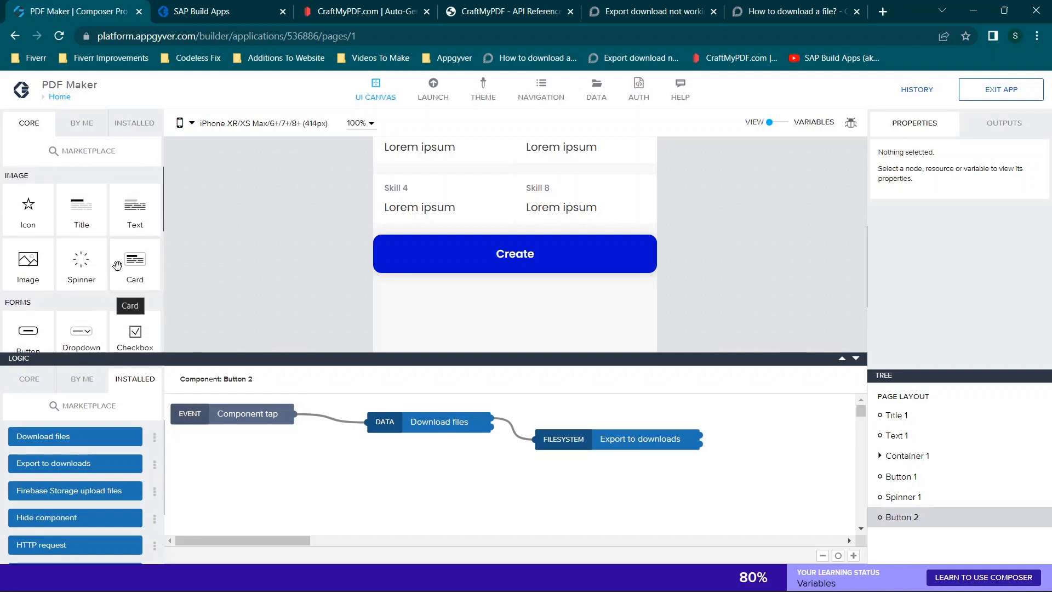
pyautogui.moveTo(137, 218); pyautogui.dragTo(440, 272)
pyautogui.hotkey('ctrl', 'a')
pyautogui.write('Download not working, click here')
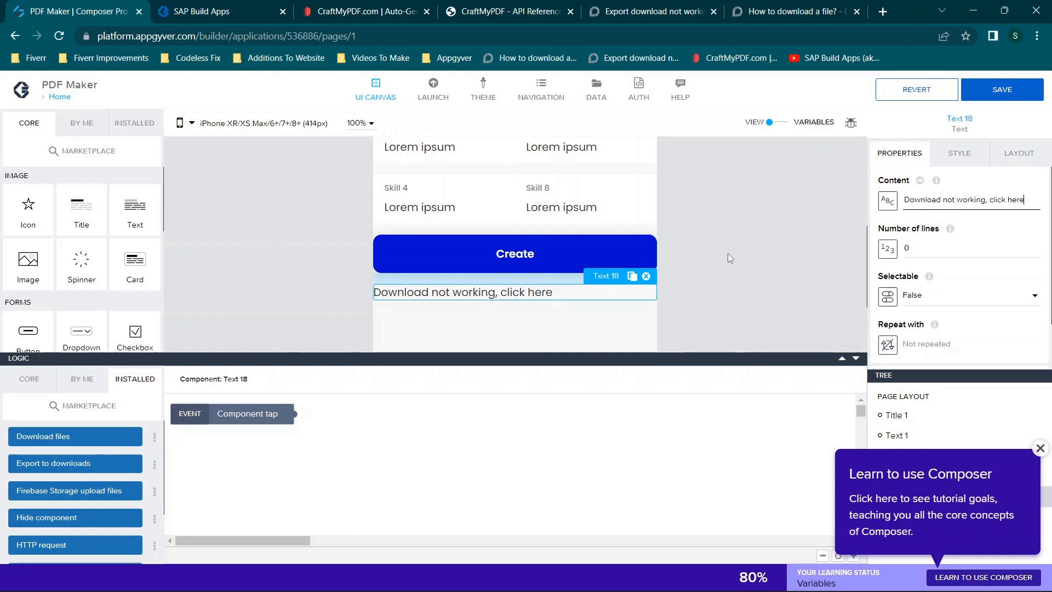
pyautogui.write('.')
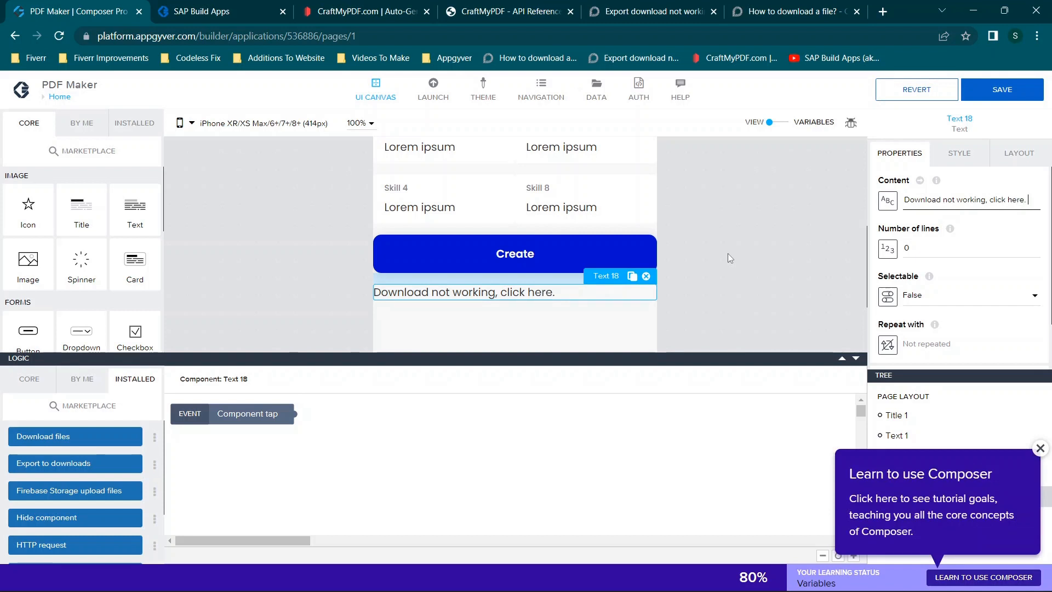
pyautogui.click(1039, 448)
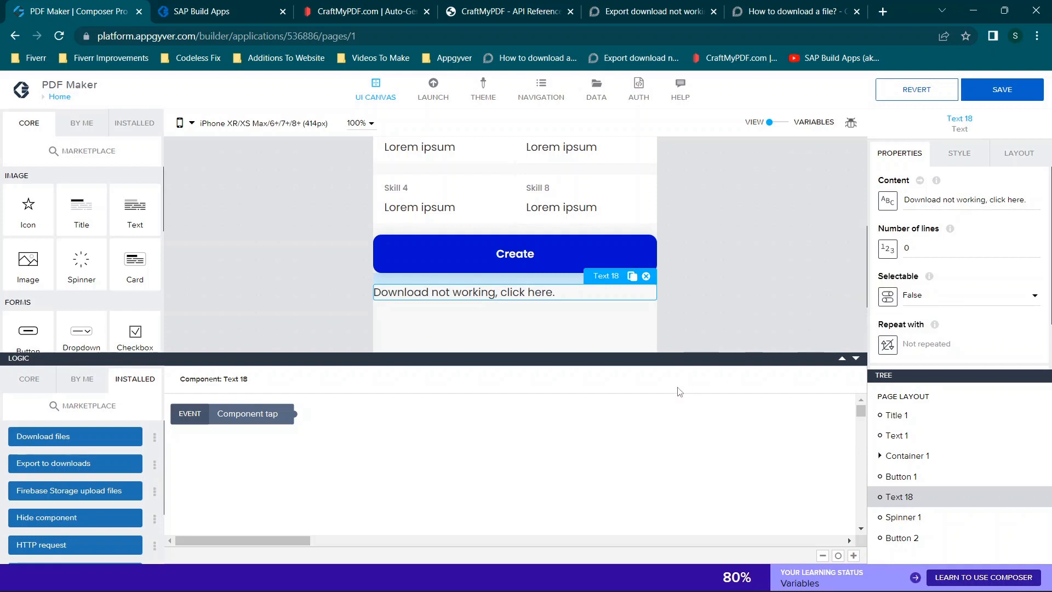
# - Add an Open URL node to the new text's logic and connect it to the Component tap event
pyautogui.scroll(-2, 59, 473)
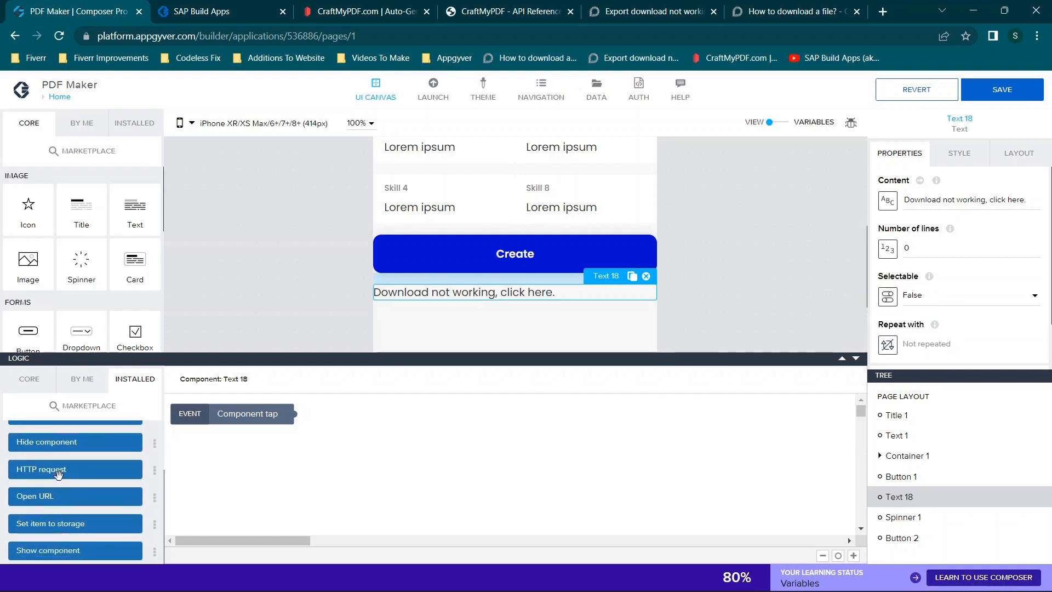
pyautogui.moveTo(75, 496); pyautogui.dragTo(468, 424)
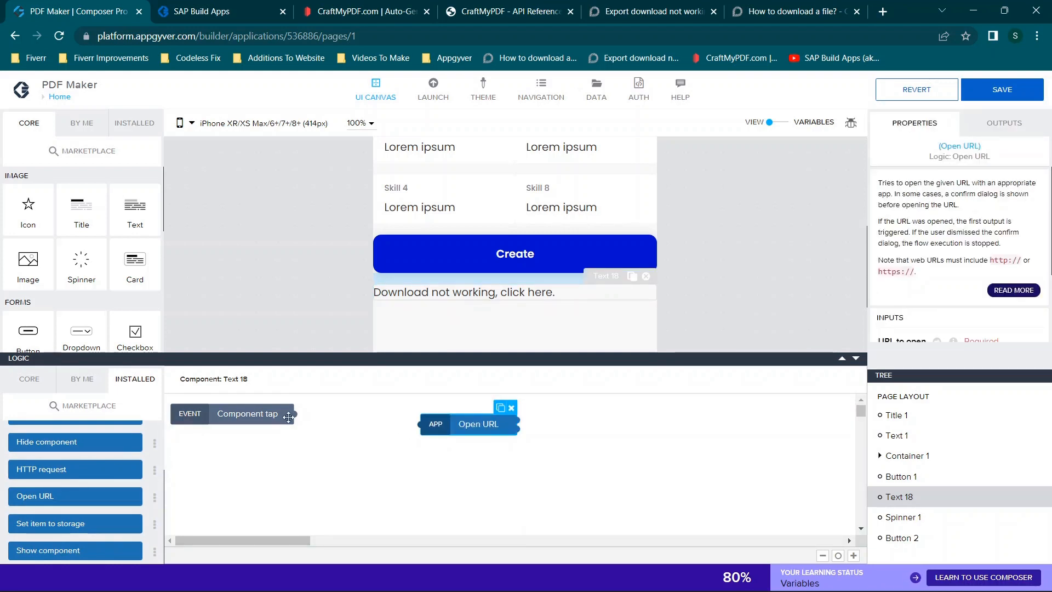
pyautogui.moveTo(294, 414); pyautogui.dragTo(422, 424)
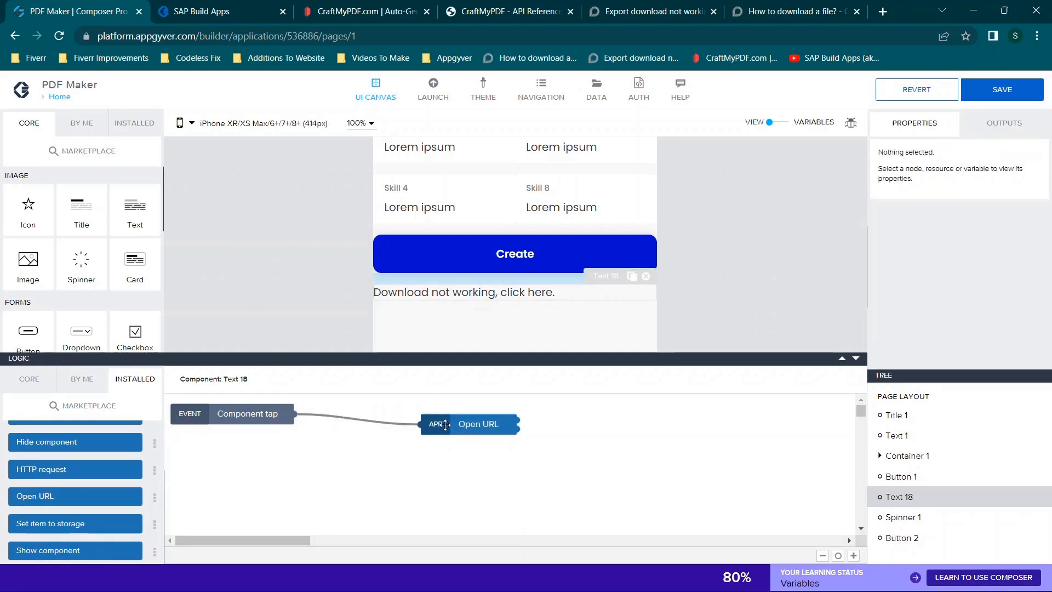
# - Bind the Open URL node's URL to open to the formula appVars.outputsuccess
pyautogui.scroll(-2, 945, 264)
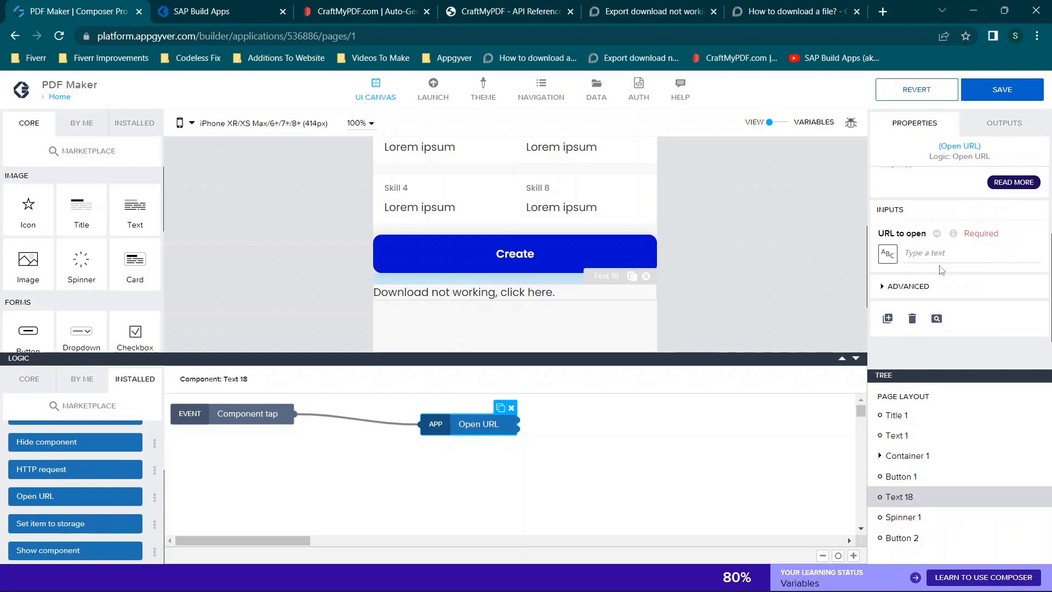
pyautogui.click(888, 253)
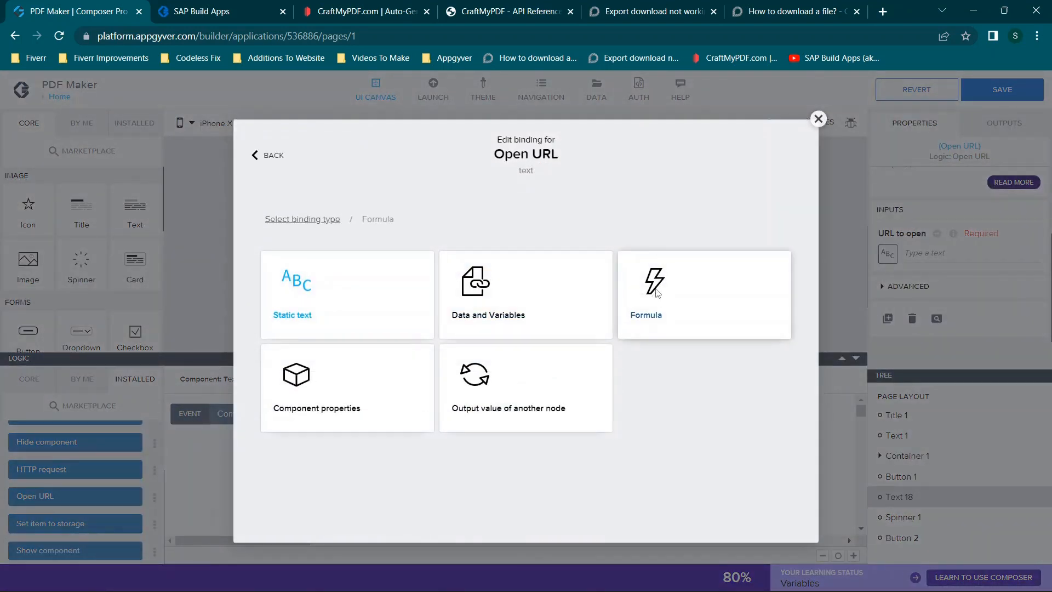
pyautogui.click(658, 293)
pyautogui.click(323, 325)
pyautogui.write('app')
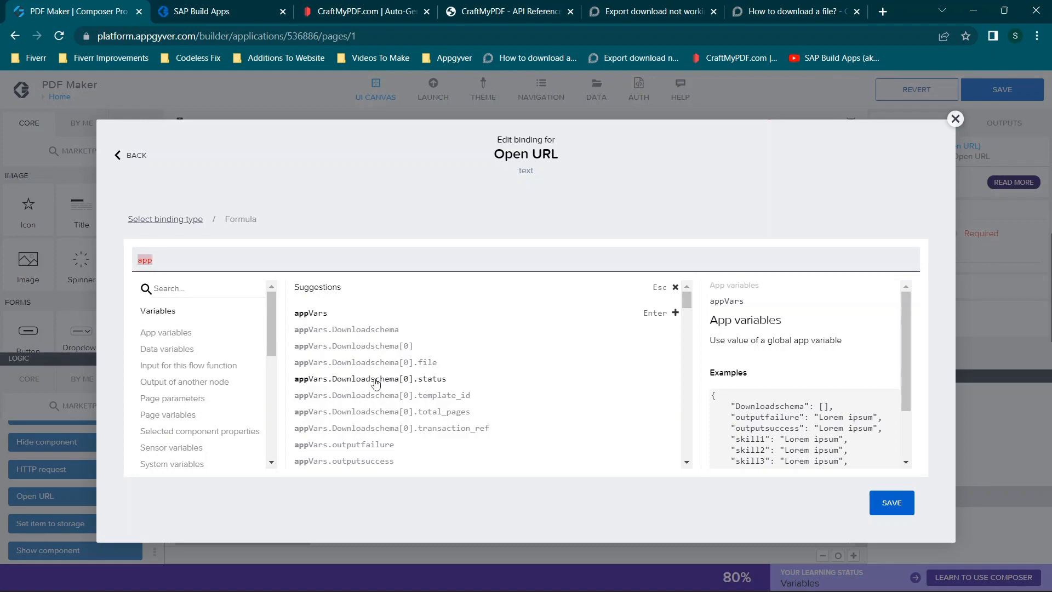
pyautogui.click(346, 460)
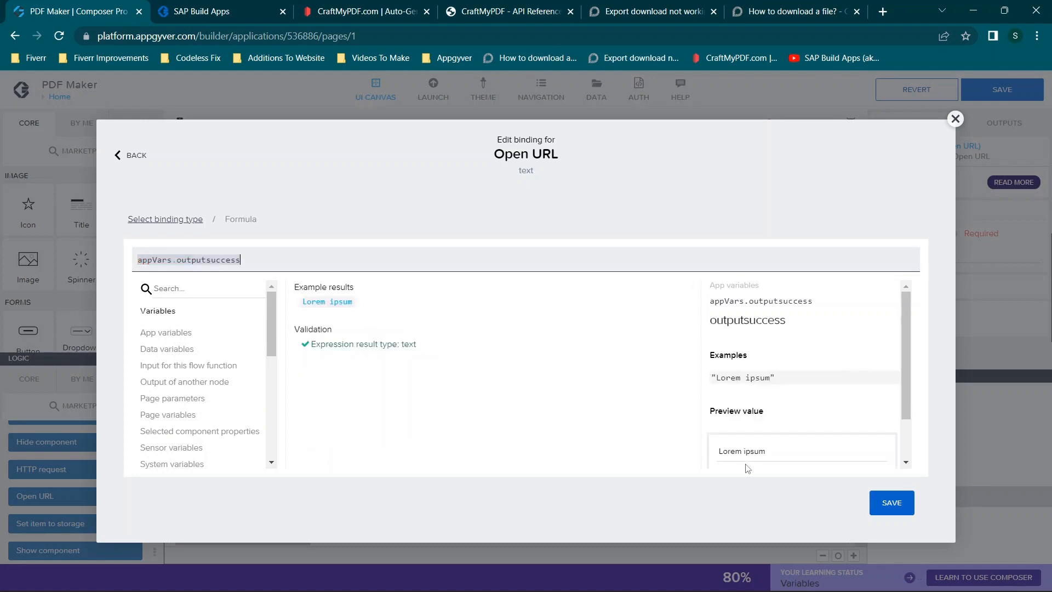
pyautogui.click(892, 503)
# - Move the download fallback text below Button 2 in the page layout tree
pyautogui.moveTo(921, 496); pyautogui.dragTo(917, 542)
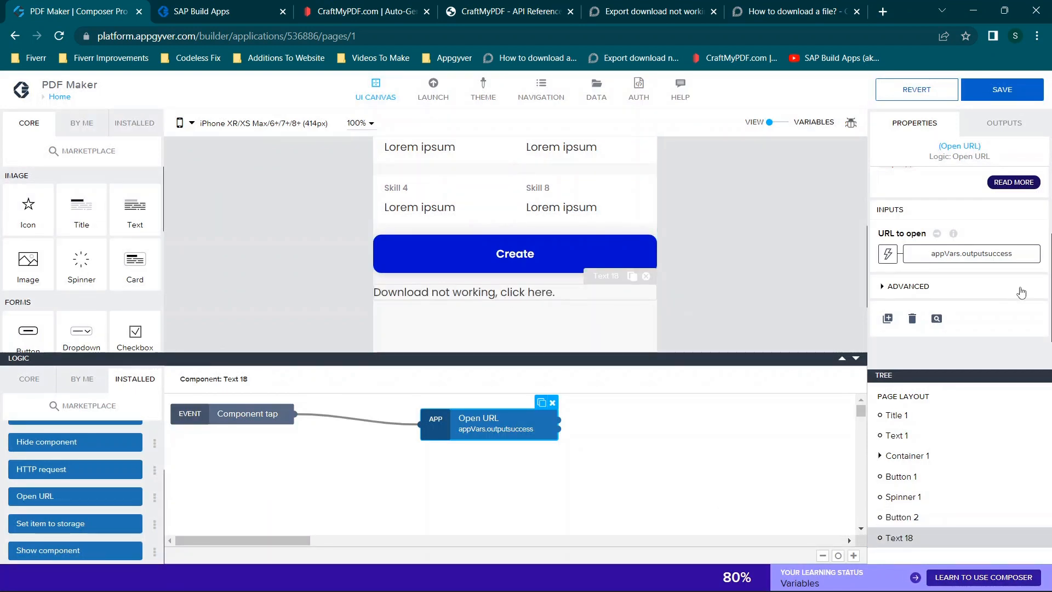
pyautogui.click(1016, 121)
pyautogui.click(926, 128)
# - Set the fallback text's Visible property to False
pyautogui.click(493, 292)
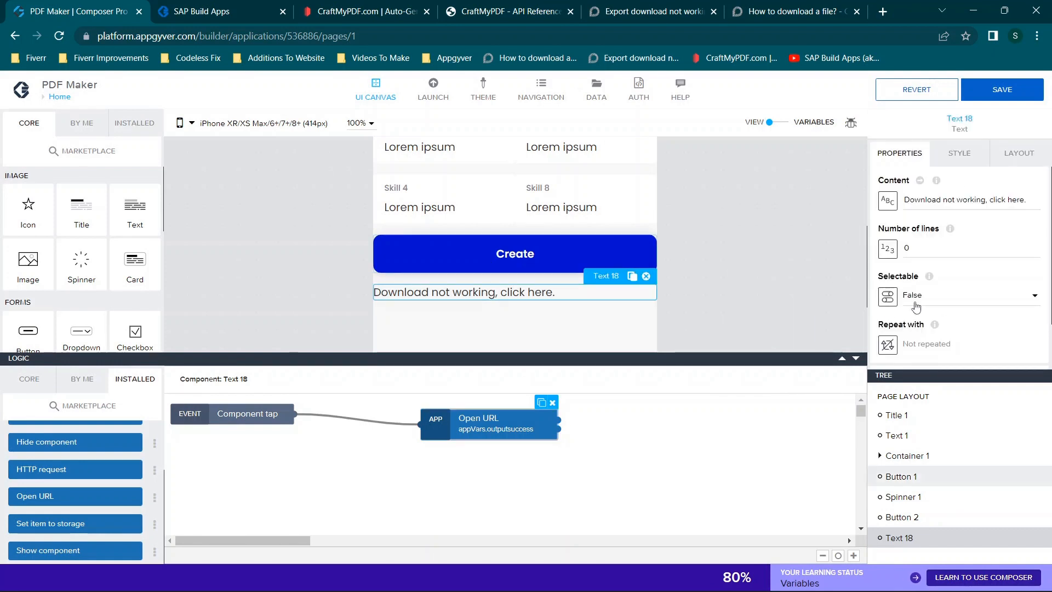
pyautogui.scroll(-1, 950, 297)
pyautogui.click(938, 237)
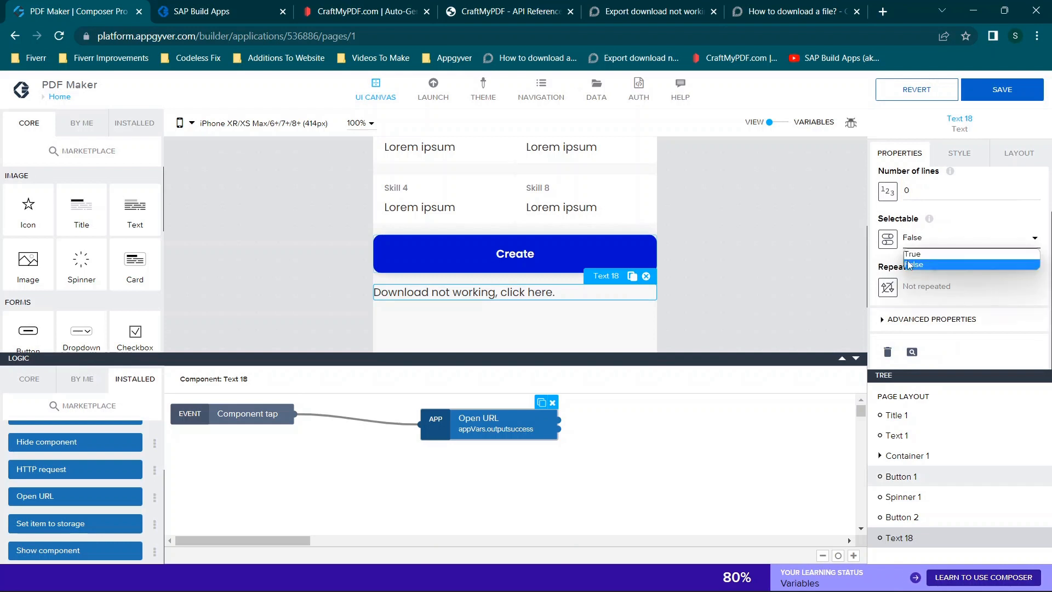
pyautogui.click(920, 291)
pyautogui.click(927, 319)
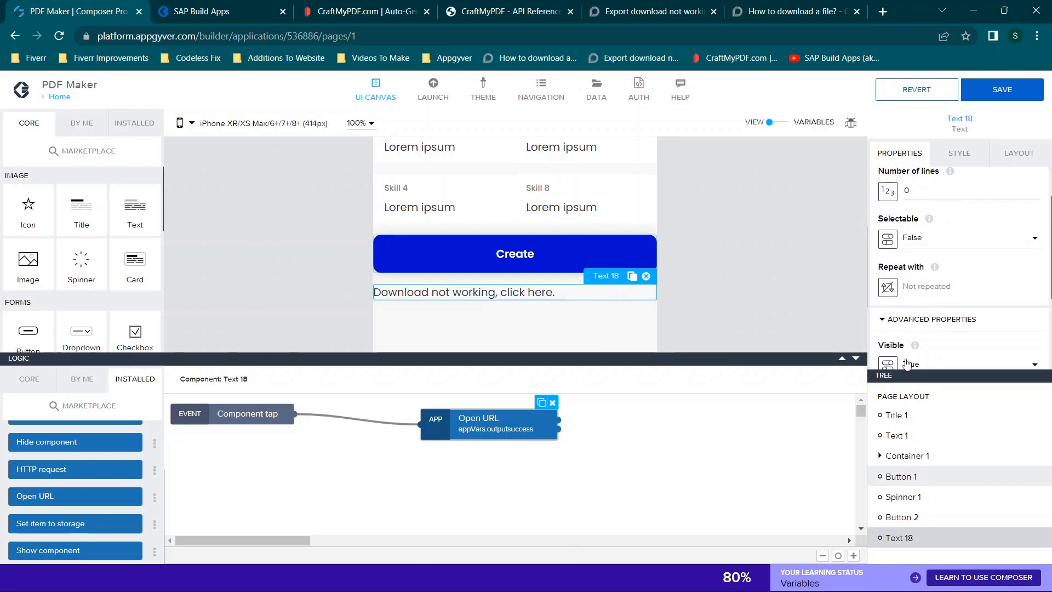
pyautogui.scroll(-1, 907, 362)
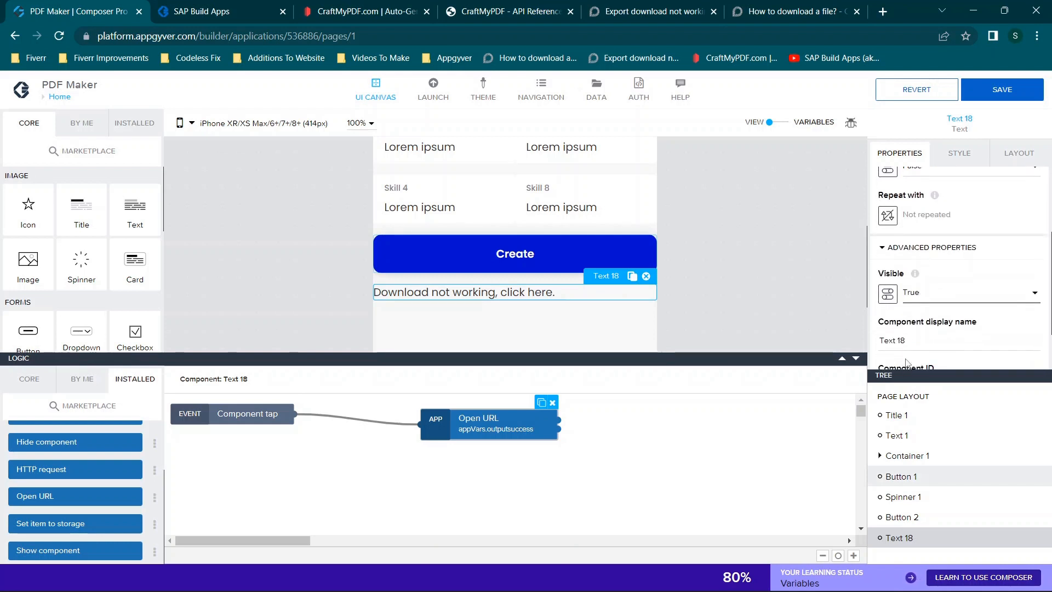
pyautogui.click(908, 293)
pyautogui.click(914, 320)
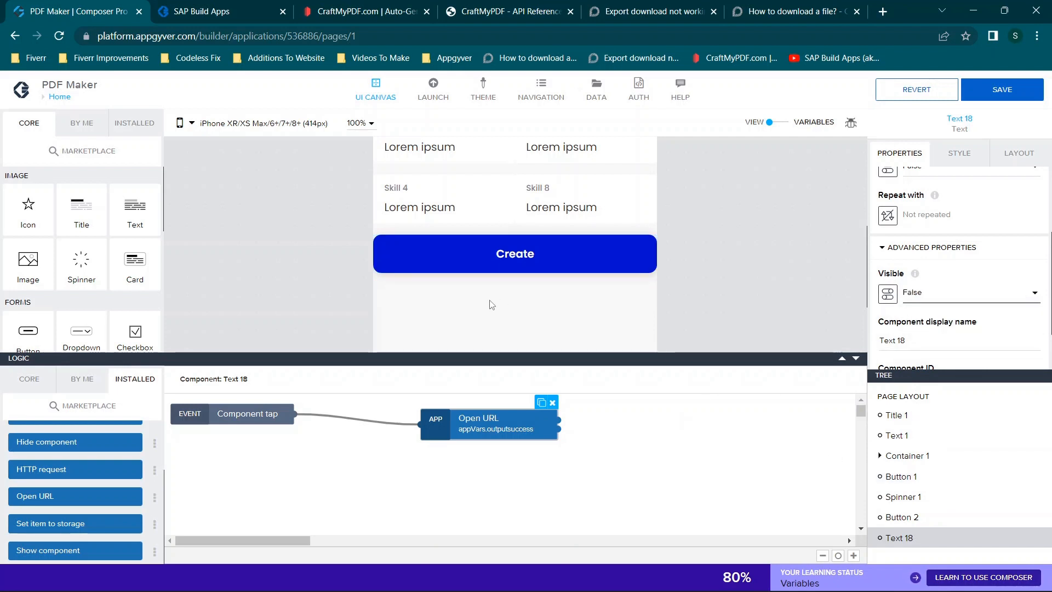
# - Add a Show component node to the Create button's logic and connect it after the node that shows Button 2
pyautogui.click(513, 268)
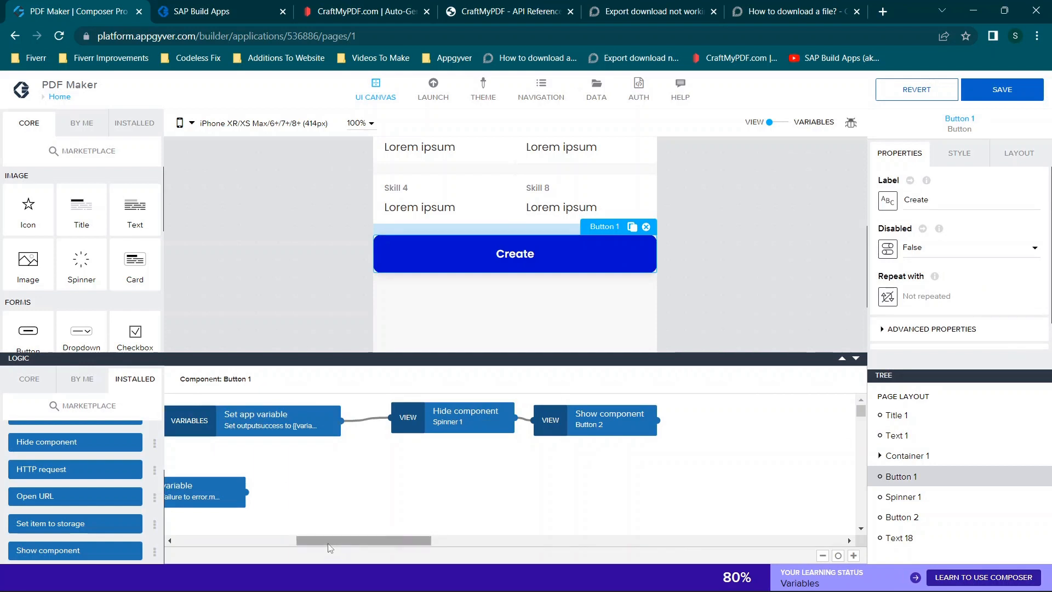
pyautogui.moveTo(324, 542); pyautogui.dragTo(348, 540)
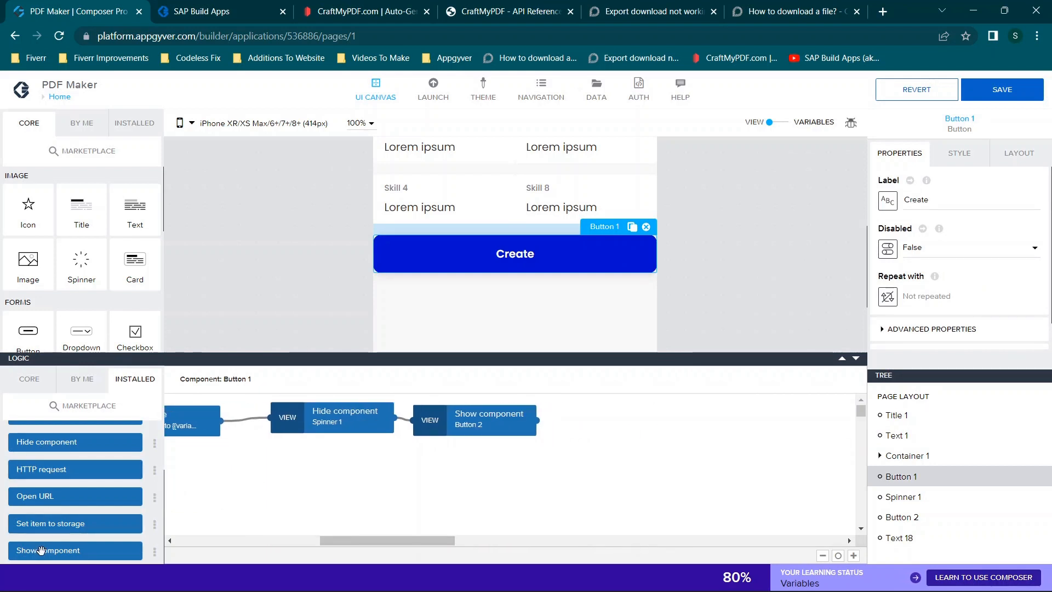
pyautogui.moveTo(40, 551); pyautogui.dragTo(619, 433)
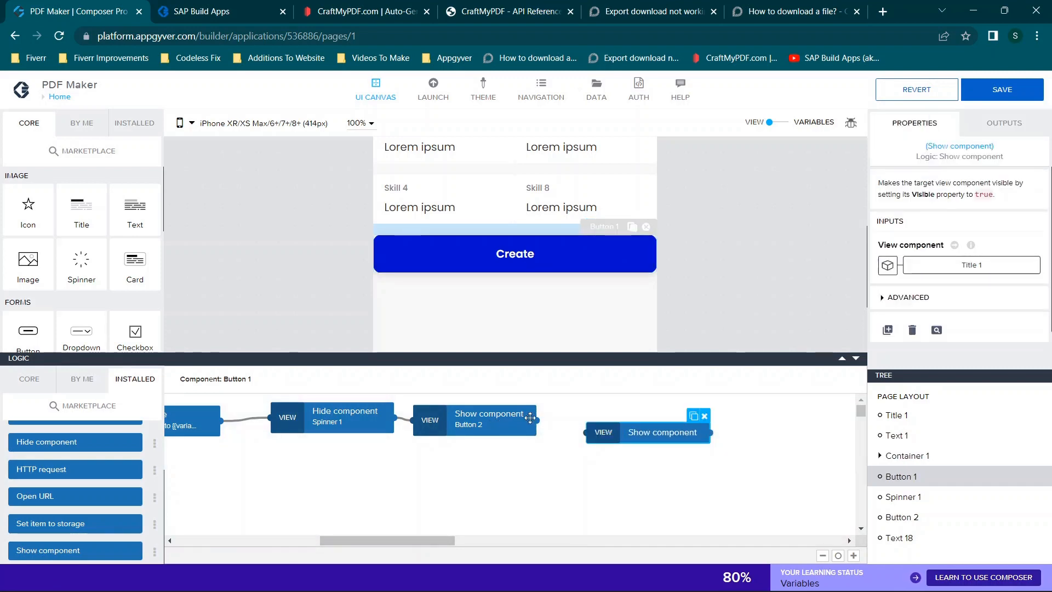
pyautogui.moveTo(534, 419); pyautogui.dragTo(587, 433)
pyautogui.click(617, 432)
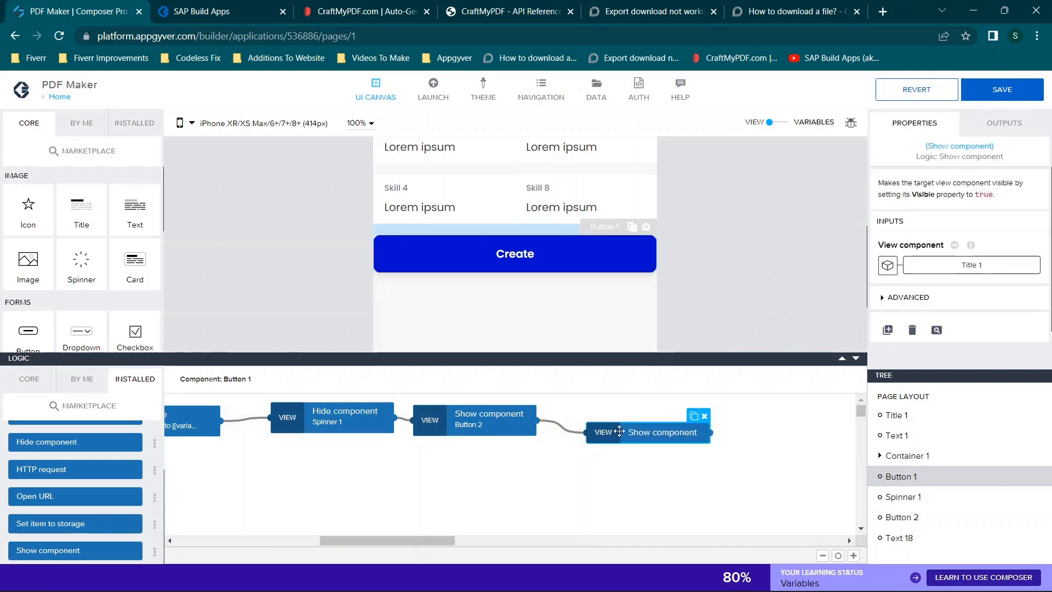
# - Bind the new Show component node to Text 18 and save the application
pyautogui.click(965, 265)
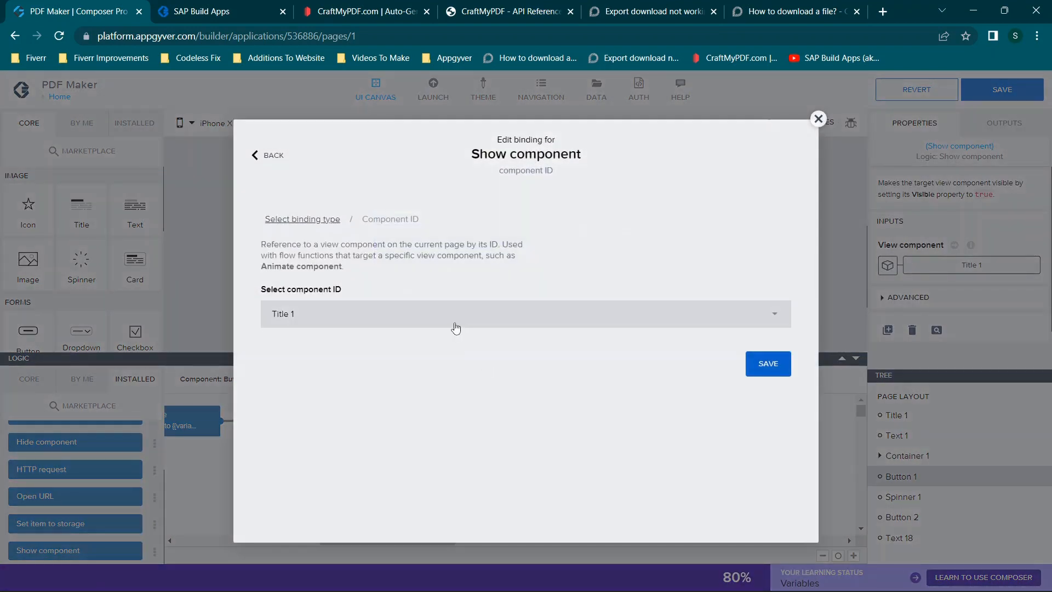
pyautogui.scroll(-3, 384, 386)
pyautogui.click(299, 502)
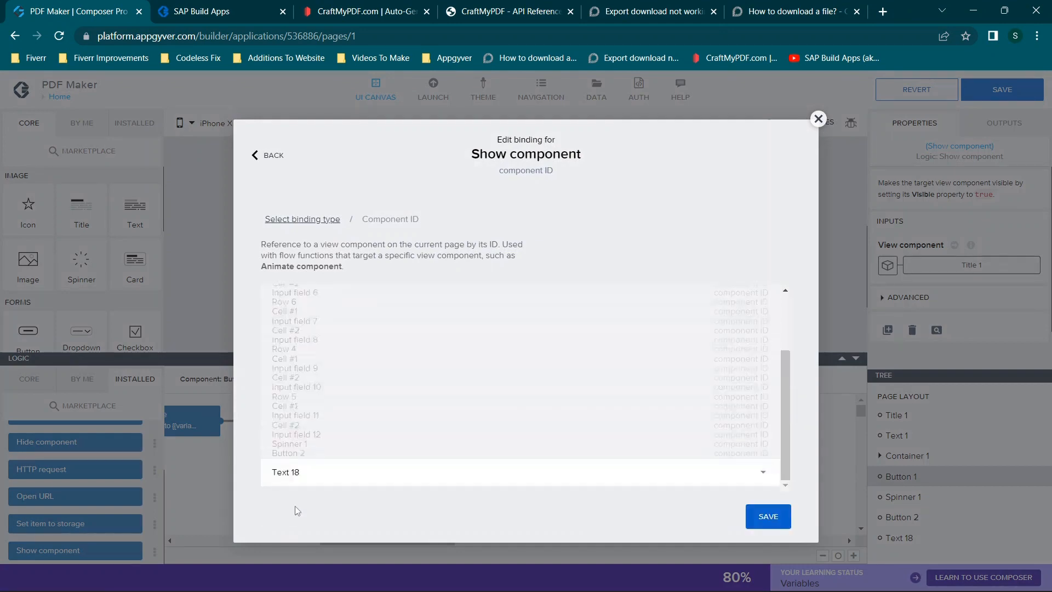
pyautogui.click(788, 365)
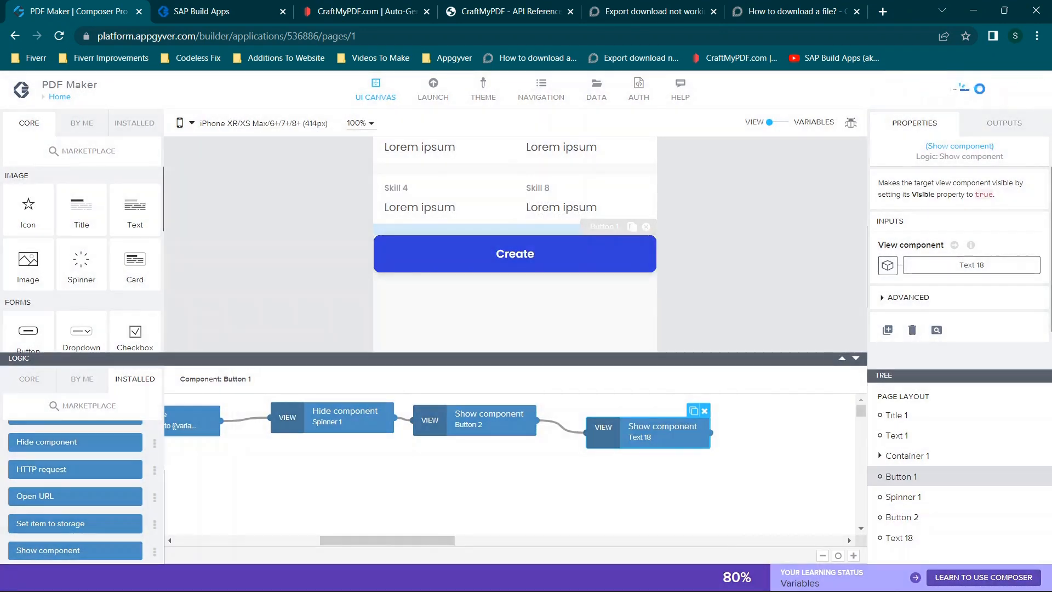
# - Switch to the reloaded app preview and enter "hjnm" for Skill 1 and "jj j" for Skill 5 and Skill 2
pyautogui.click(211, 10)
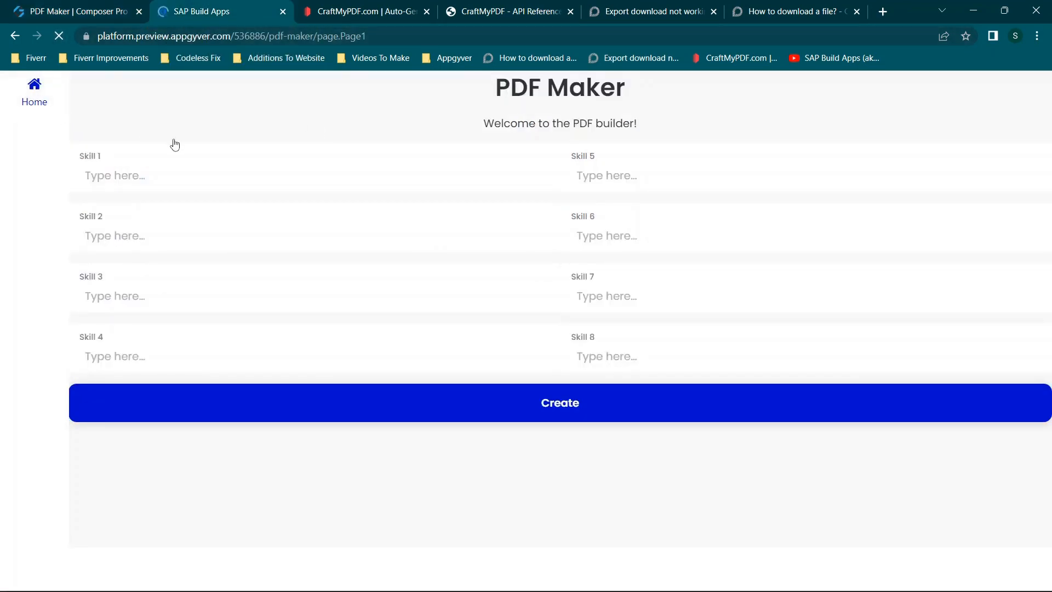
pyautogui.write('hjnm')
pyautogui.click(568, 182)
pyautogui.write('j')
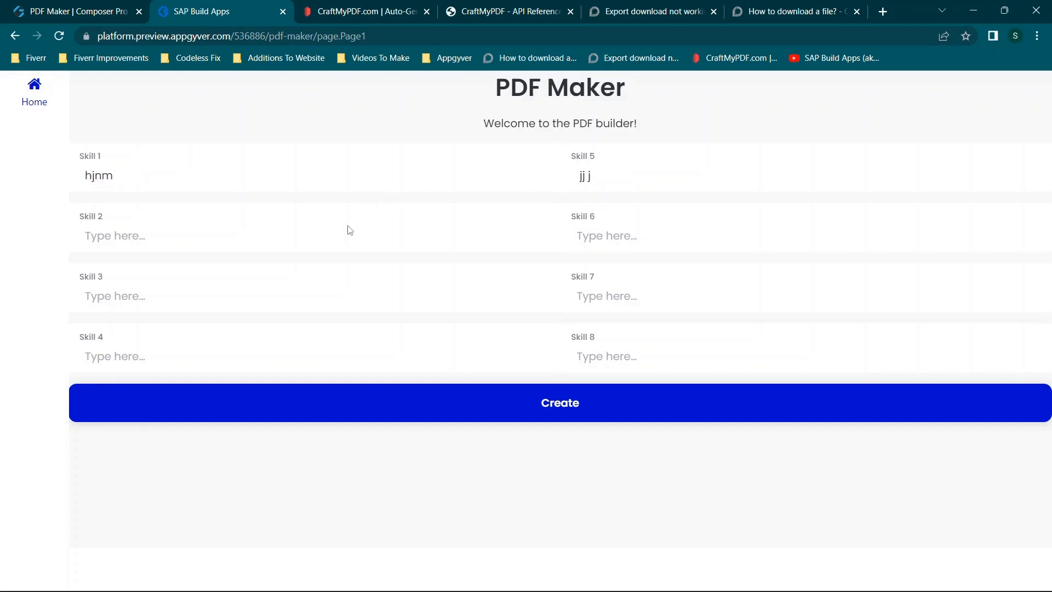
pyautogui.write('jj')
# - Inspect the preview page's console messages and network requests in DevTools, and close DevTools
pyautogui.rightClick(325, 264)
pyautogui.click(359, 478)
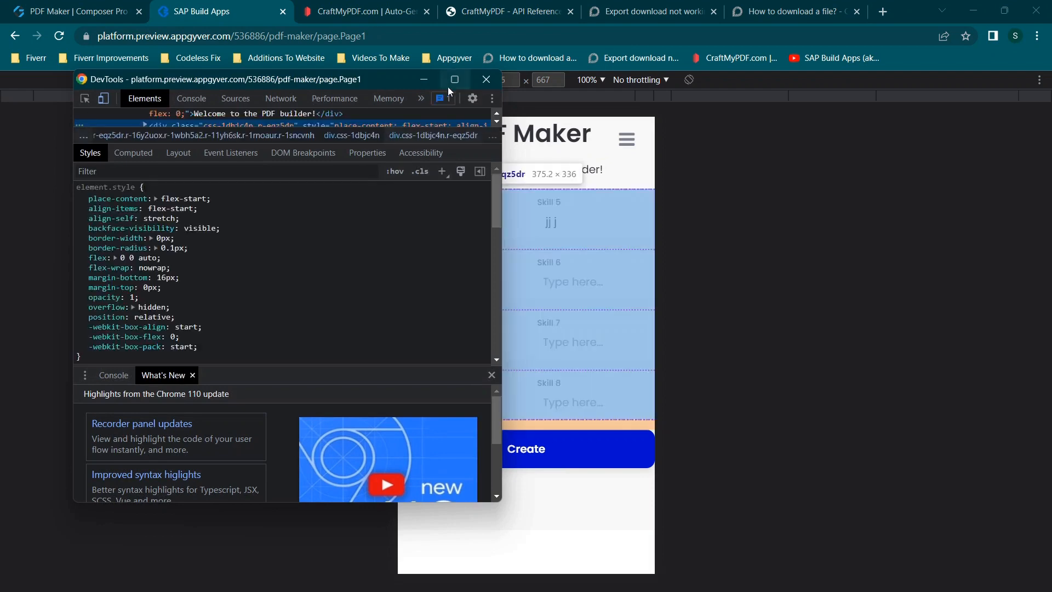
pyautogui.click(493, 86)
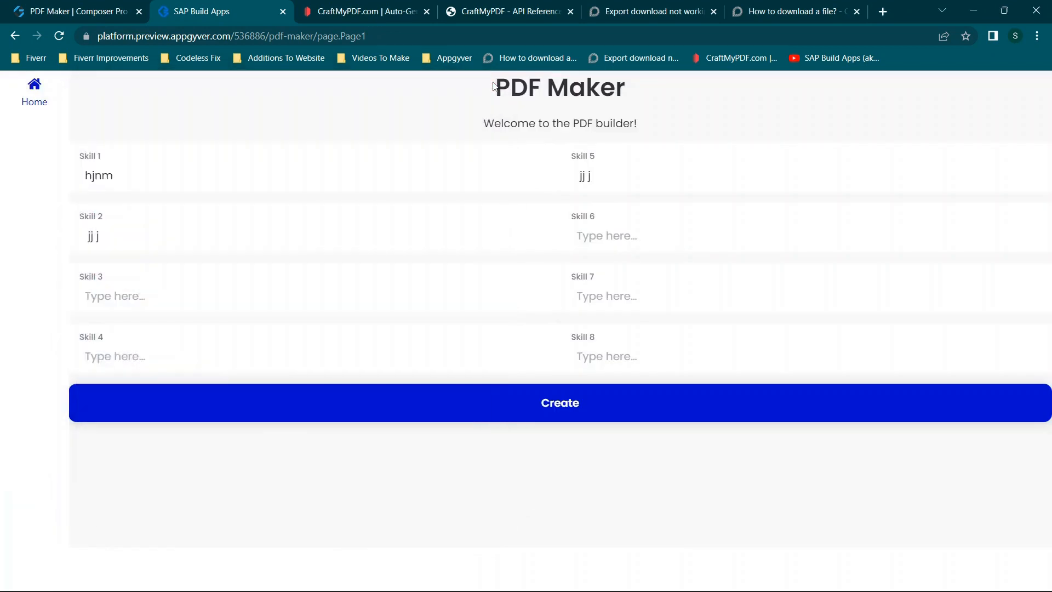
pyautogui.rightClick(377, 112)
pyautogui.click(414, 327)
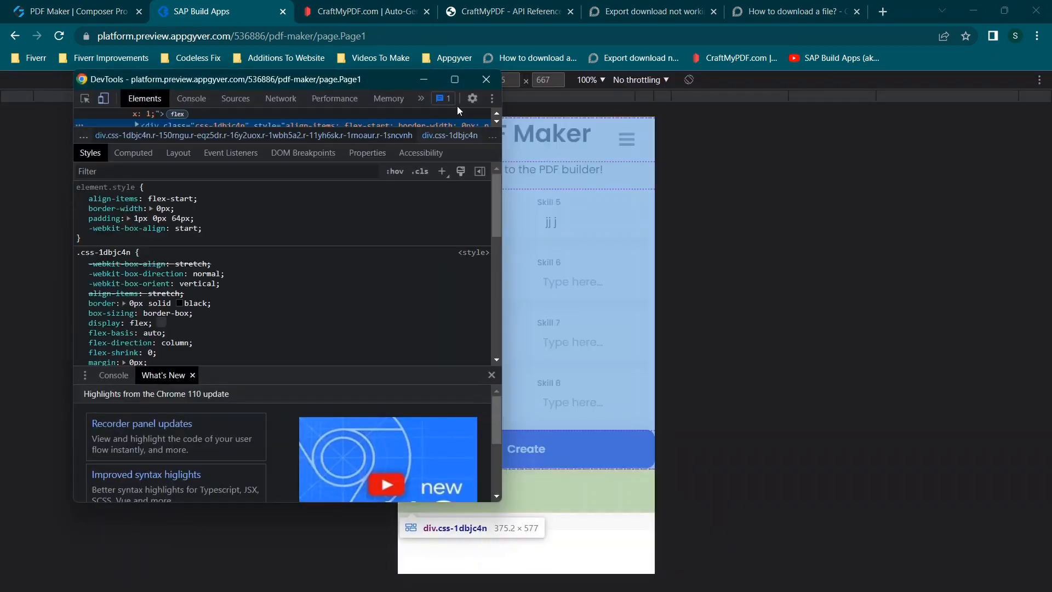
pyautogui.click(193, 101)
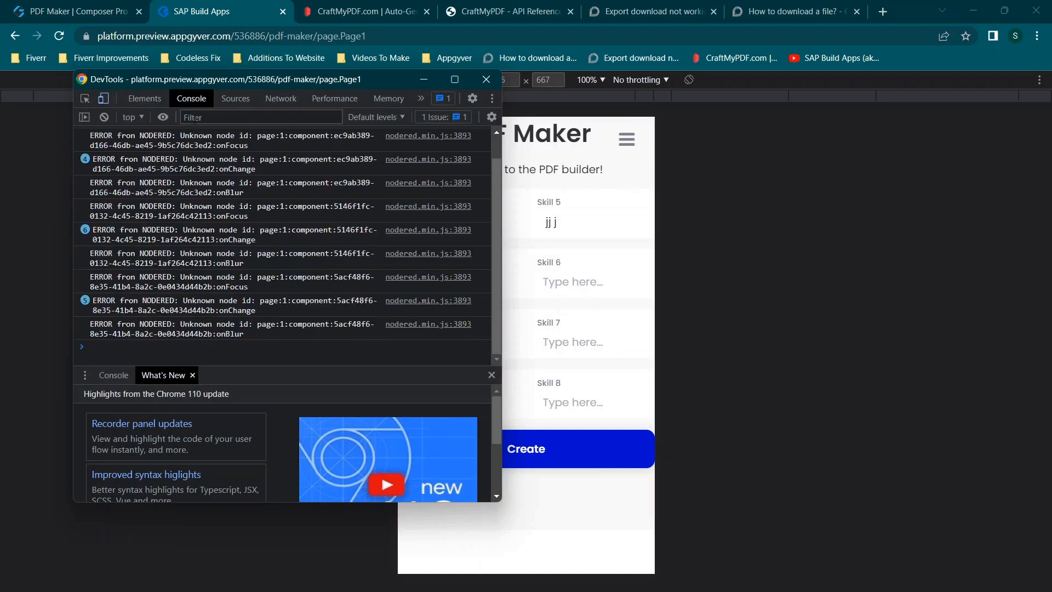
pyautogui.click(277, 99)
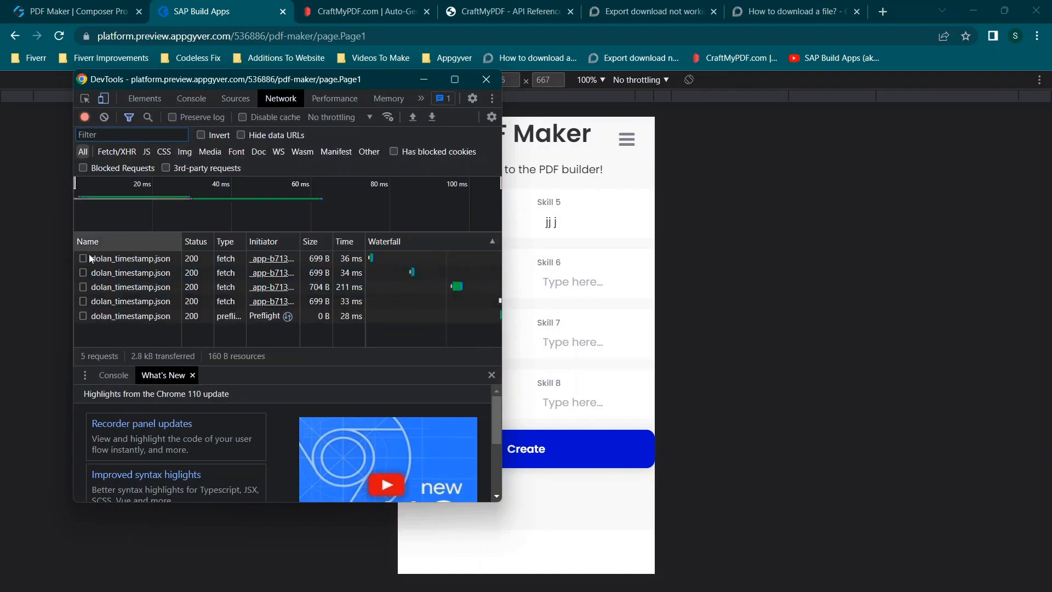
pyautogui.click(486, 79)
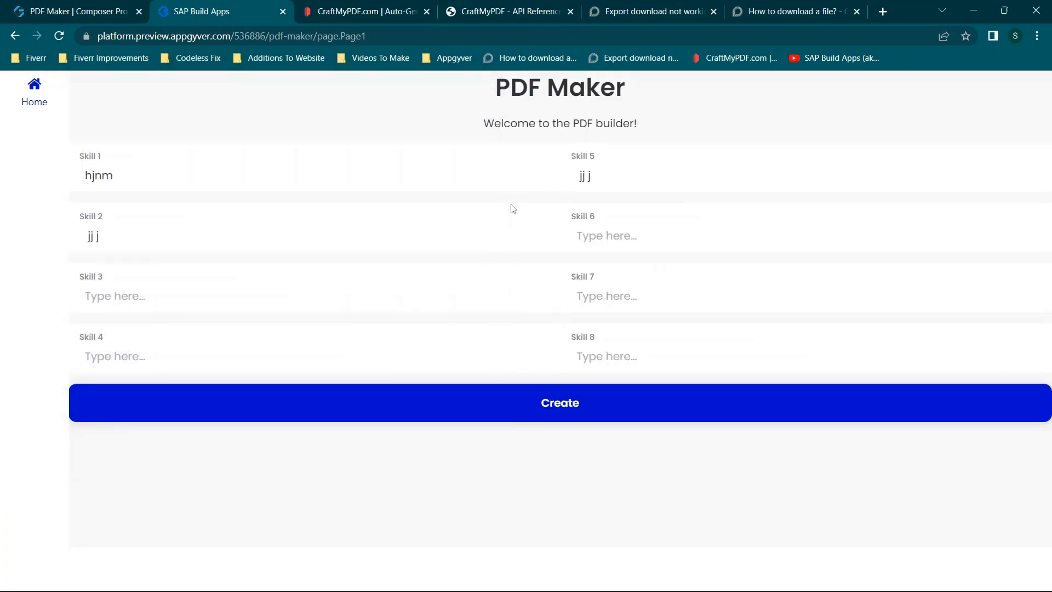
# - Enter "nnnn" for Skill 6, "jnjnnjk" for Skill 7, "kjnjkn" for Skill 8, "kjnjknj" for Skill 4 and "jkjkkj" for Skill 3
pyautogui.write('nn')
pyautogui.write('jnjn')
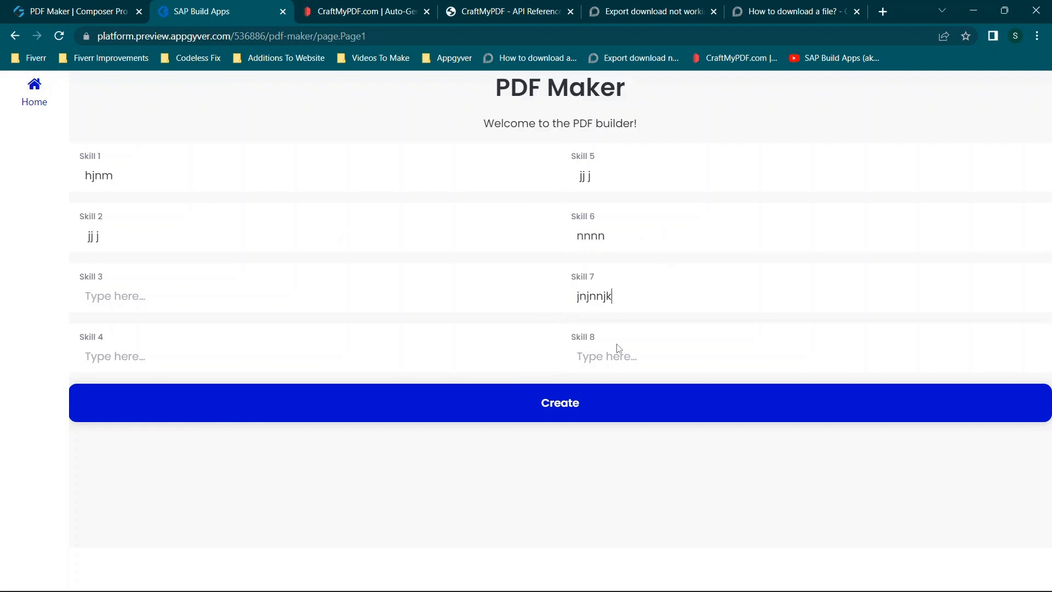
pyautogui.write('kjnjkn')
pyautogui.write('kjn')
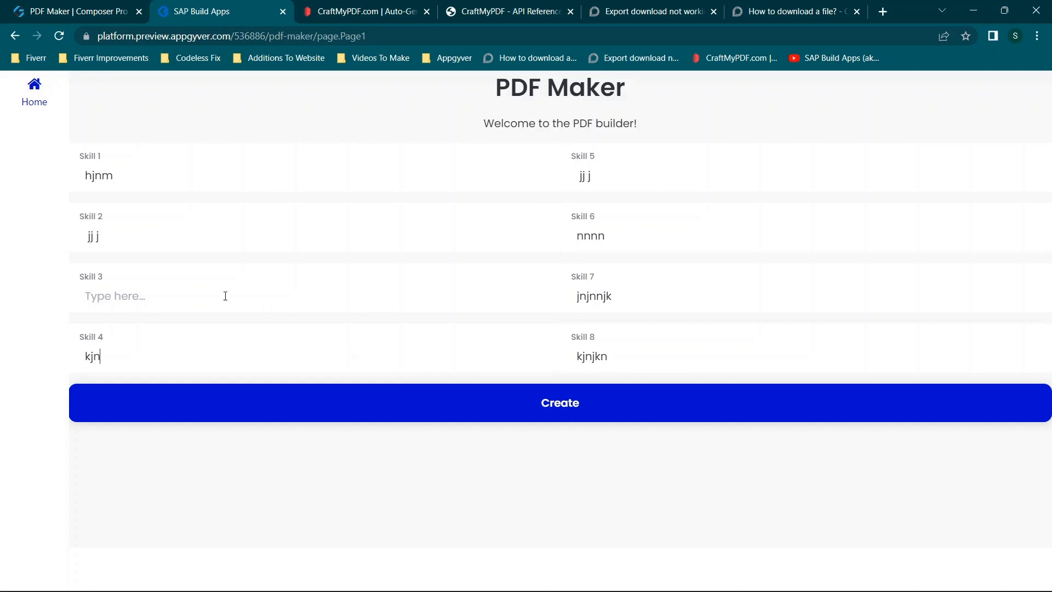
pyautogui.write('jkjk')
# - Test the PDF creation repeatedly in the preview with all eight skills filled in
pyautogui.click(566, 420)
pyautogui.click(91, 7)
pyautogui.click(282, 4)
pyautogui.click(596, 396)
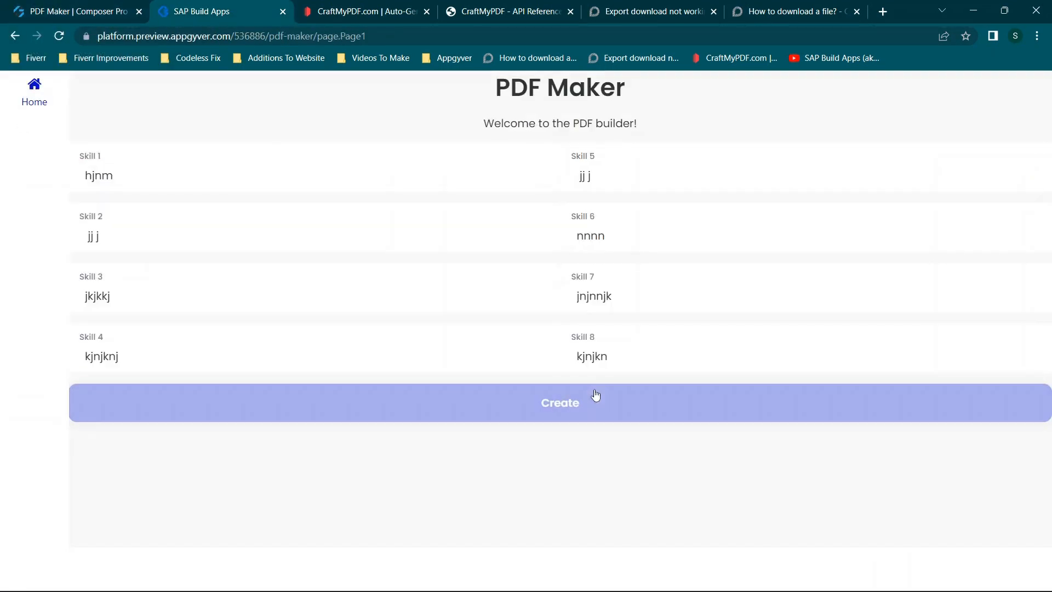
pyautogui.click(553, 410)
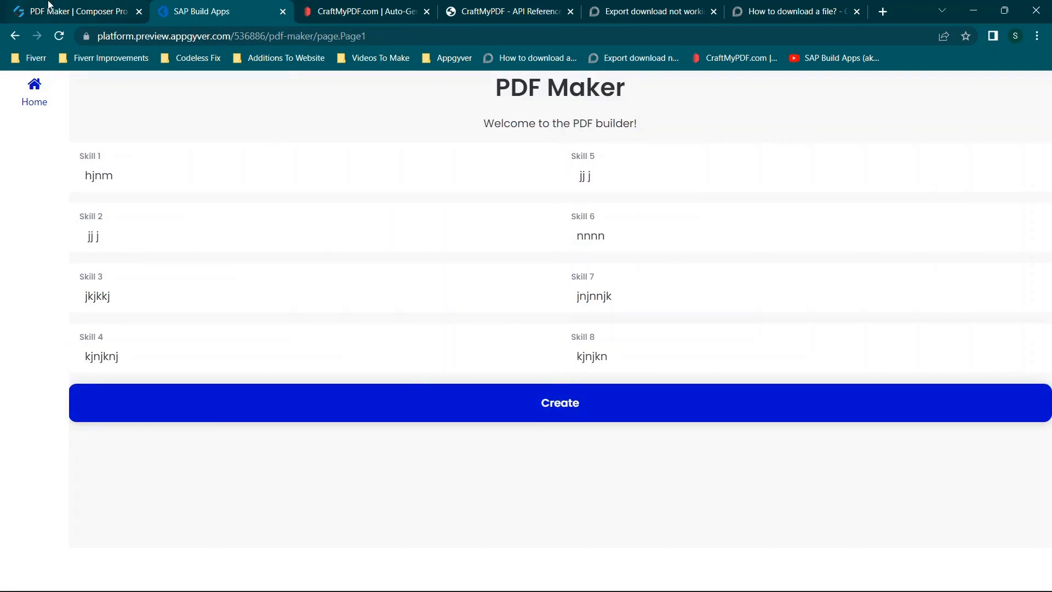
# - Switch back to Composer Pro and examine the start of the Create button's logic flow around the HTTP request
pyautogui.click(49, 5)
pyautogui.click(485, 257)
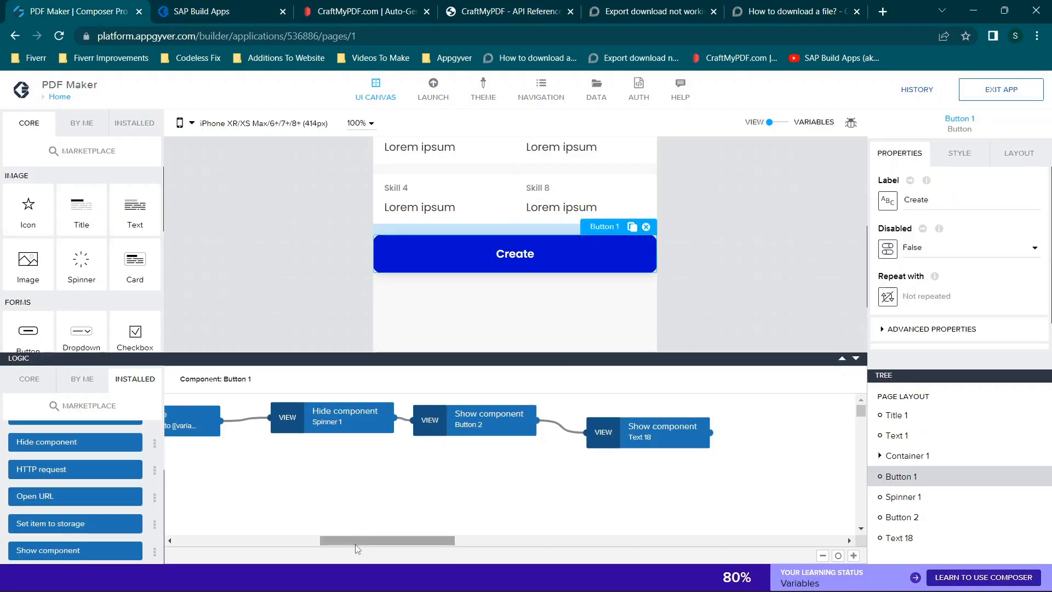
pyautogui.moveTo(351, 542); pyautogui.dragTo(209, 531)
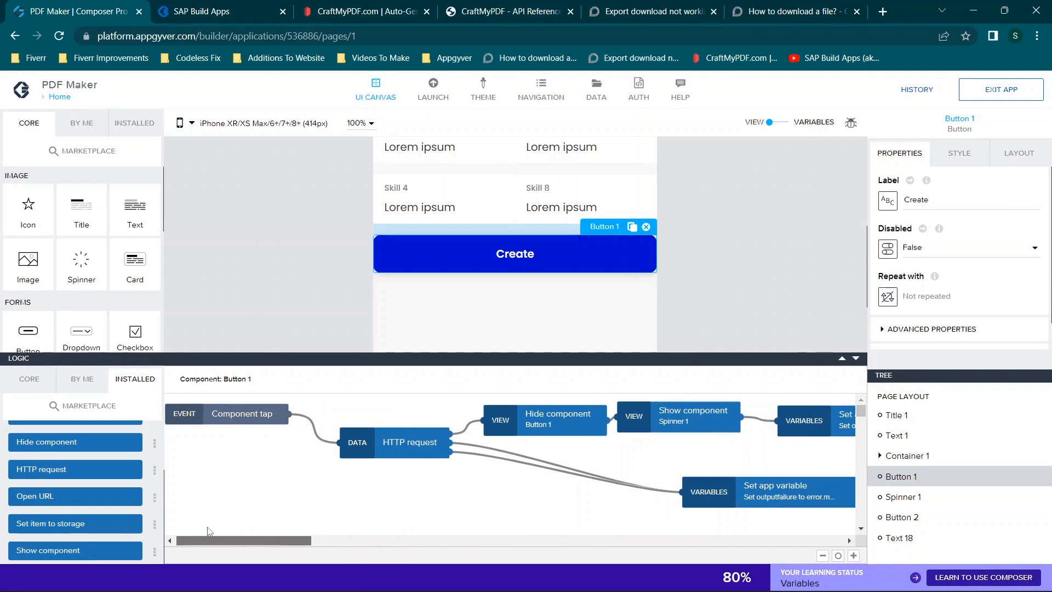
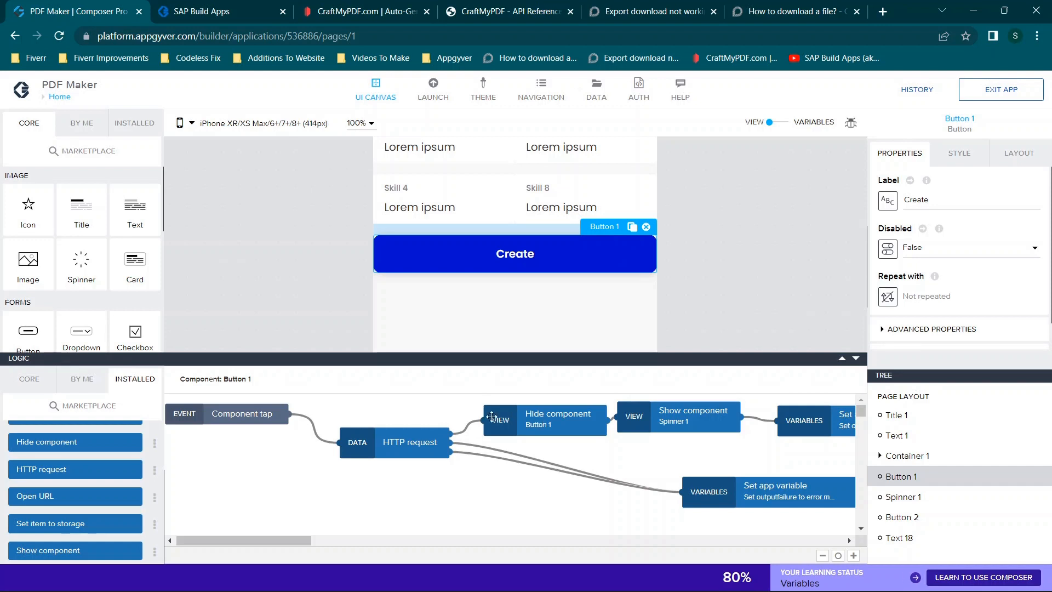
# - Insert the Button 1 Hide component node between Component tap and HTTP request, and link the request's first output to the Spinner 1 Show component
pyautogui.moveTo(507, 420); pyautogui.dragTo(323, 412)
pyautogui.click(548, 419)
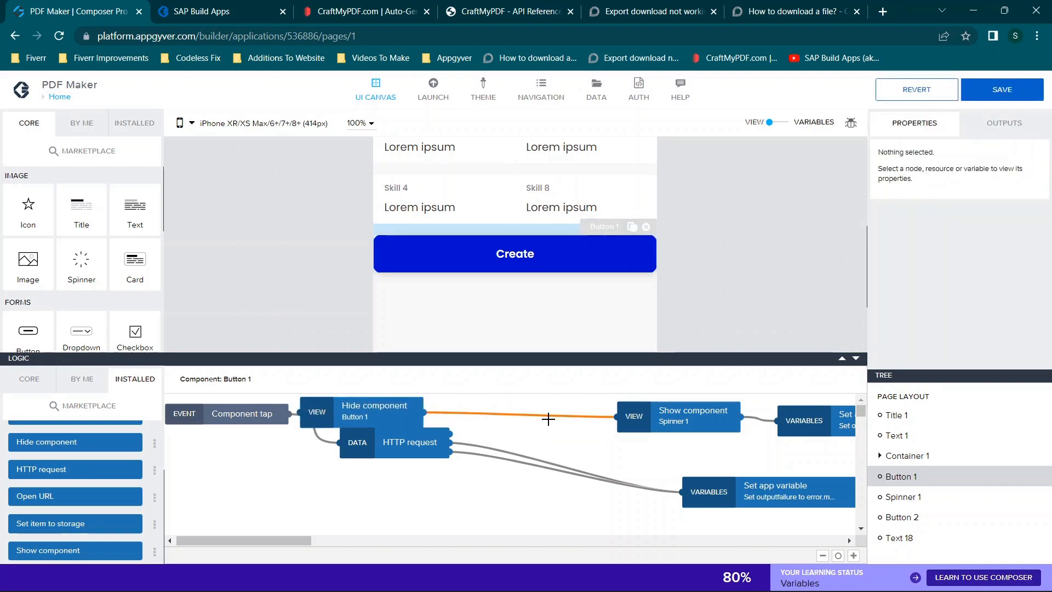
pyautogui.press('Delete')
pyautogui.moveTo(376, 417); pyautogui.dragTo(334, 436)
pyautogui.moveTo(421, 448); pyautogui.dragTo(507, 487)
pyautogui.moveTo(347, 422); pyautogui.dragTo(405, 412)
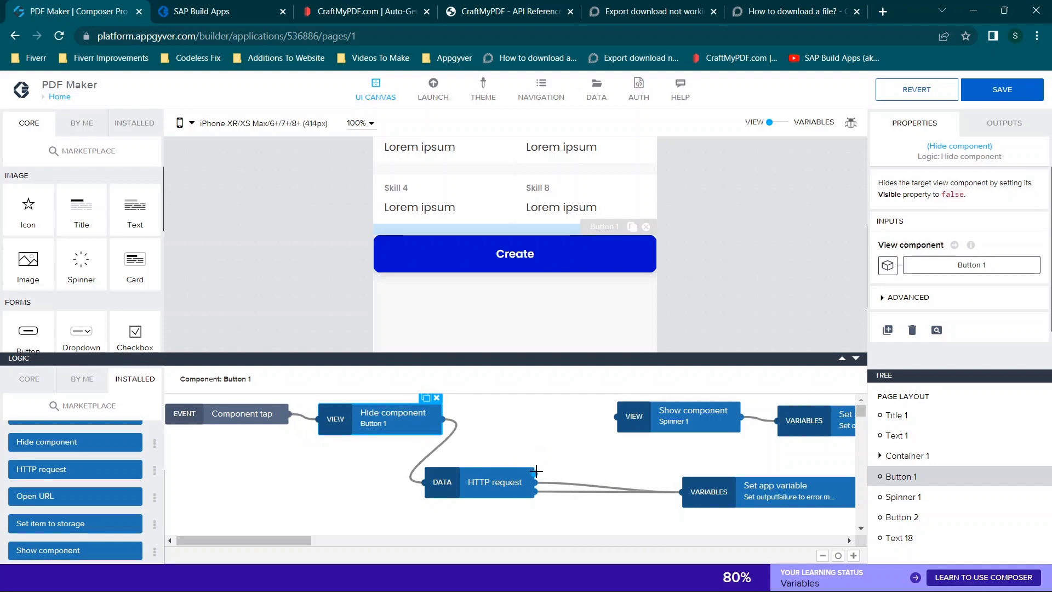
pyautogui.click(554, 450)
# - Check the preview page, review the HTTP request node's inputs in Composer Pro, and save the app
pyautogui.click(240, 6)
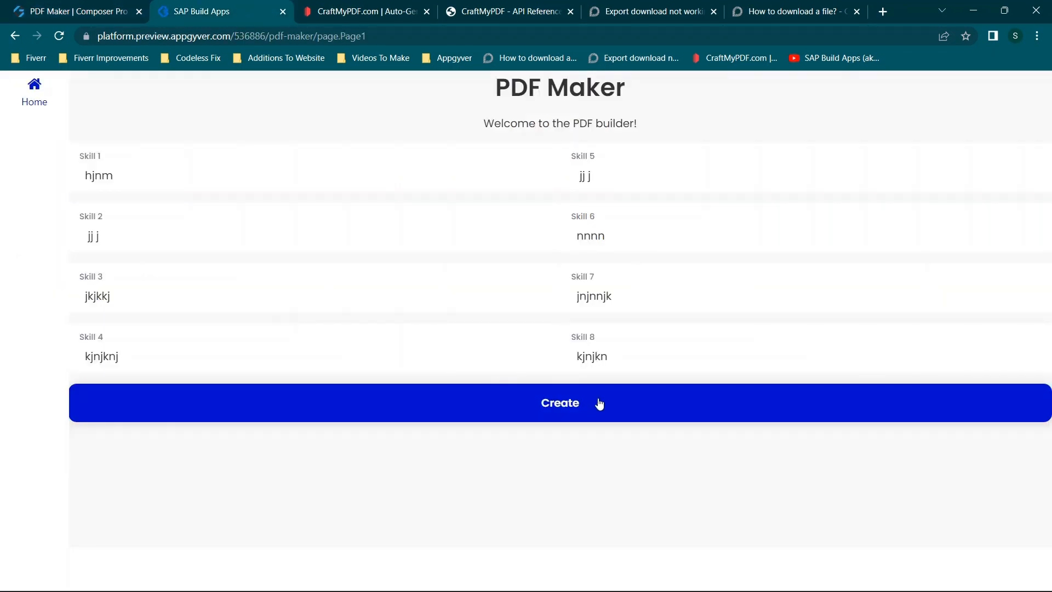
pyautogui.click(48, 5)
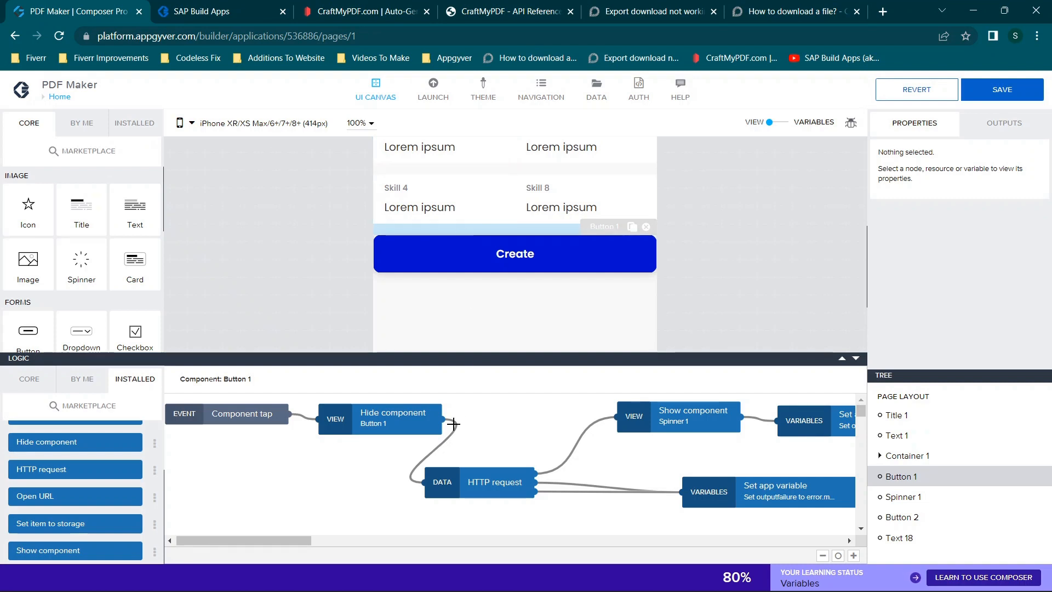
pyautogui.click(469, 489)
pyautogui.scroll(-4, 942, 279)
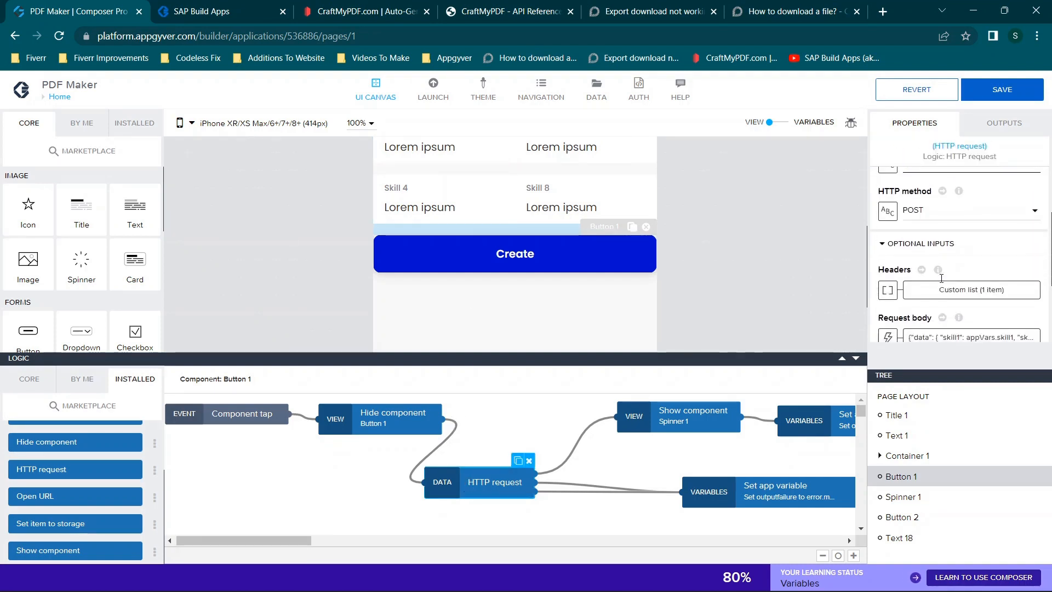
pyautogui.scroll(-3, 942, 278)
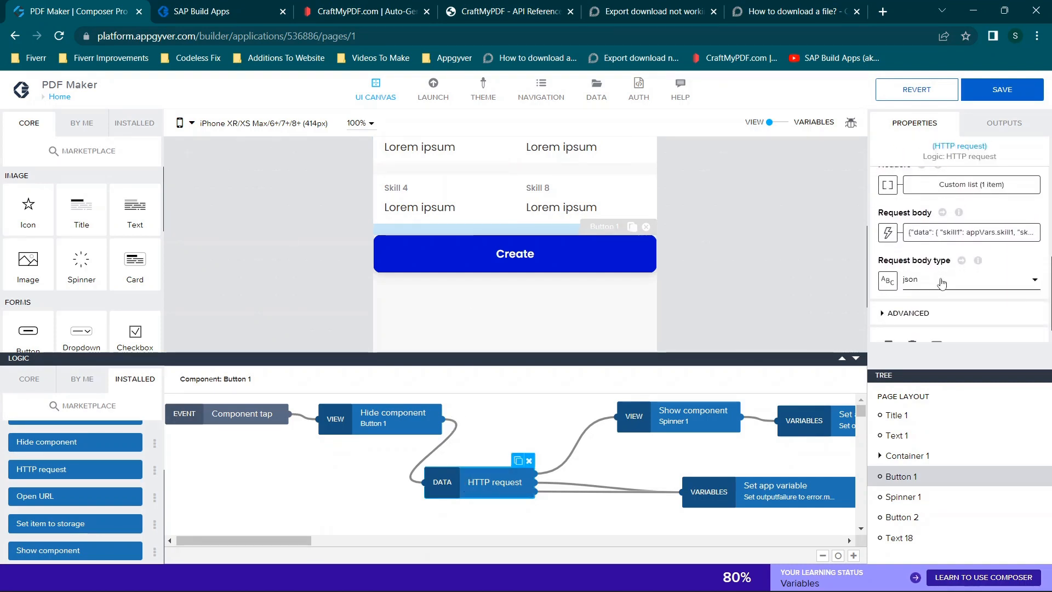
pyautogui.click(983, 86)
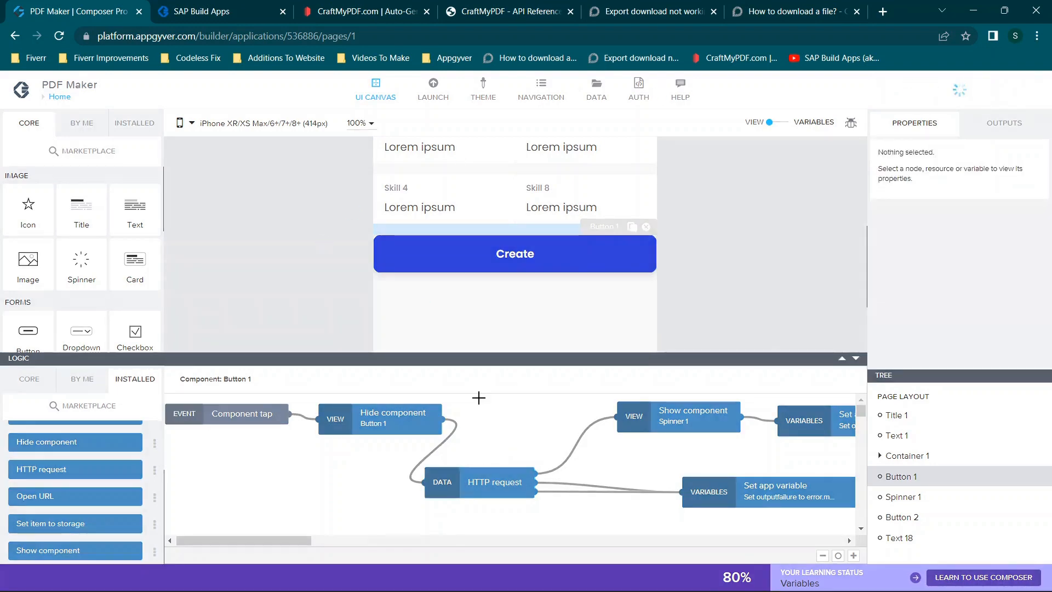
# - In the reloaded preview, enter "njnnj" for Skill 1, "njnjnjnnj" for Skill 2, "rcexrxr" for Skill 3 and "xtrxt" for Skill 4
pyautogui.click(208, 5)
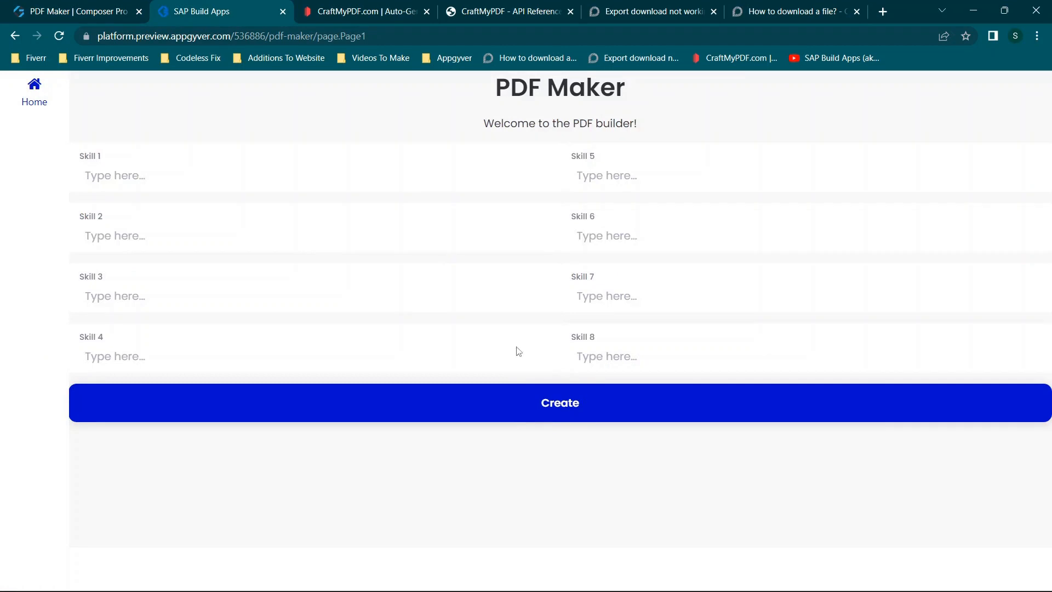
pyautogui.click(62, 35)
pyautogui.click(333, 179)
pyautogui.write('njnnj')
pyautogui.click(280, 239)
pyautogui.write('nj')
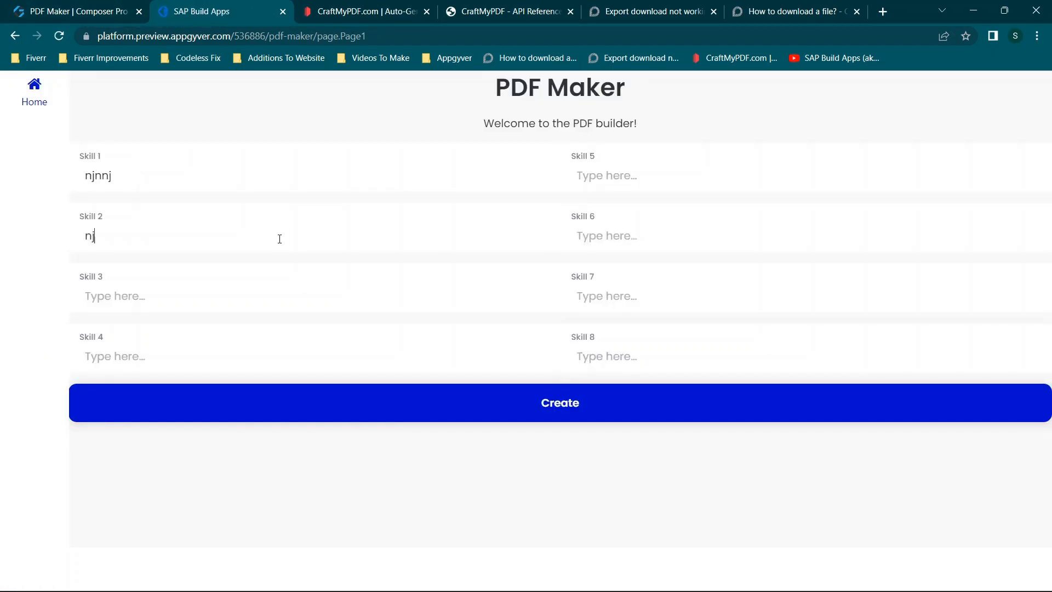
pyautogui.write('cexrx')
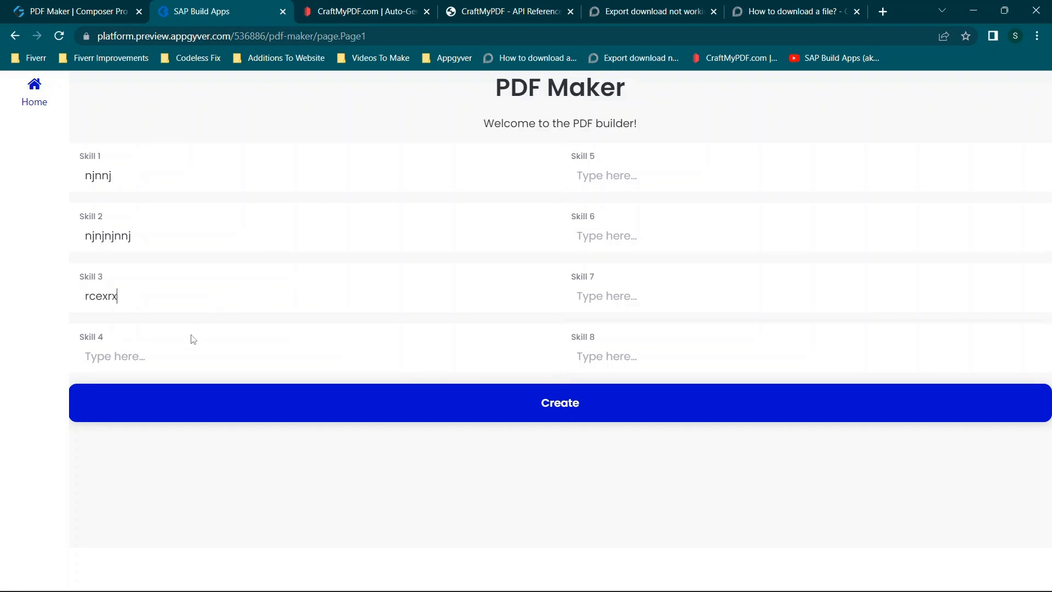
pyautogui.write('xtrx')
# - Enter "xtxt" for Skill 8, "xtrxrtx" for Skill 7, "trxtx" for Skill 6 and "txtx" for Skill 5, and create the PDF
pyautogui.click(682, 359)
pyautogui.write('xtxxtrxrttrxttxtx')
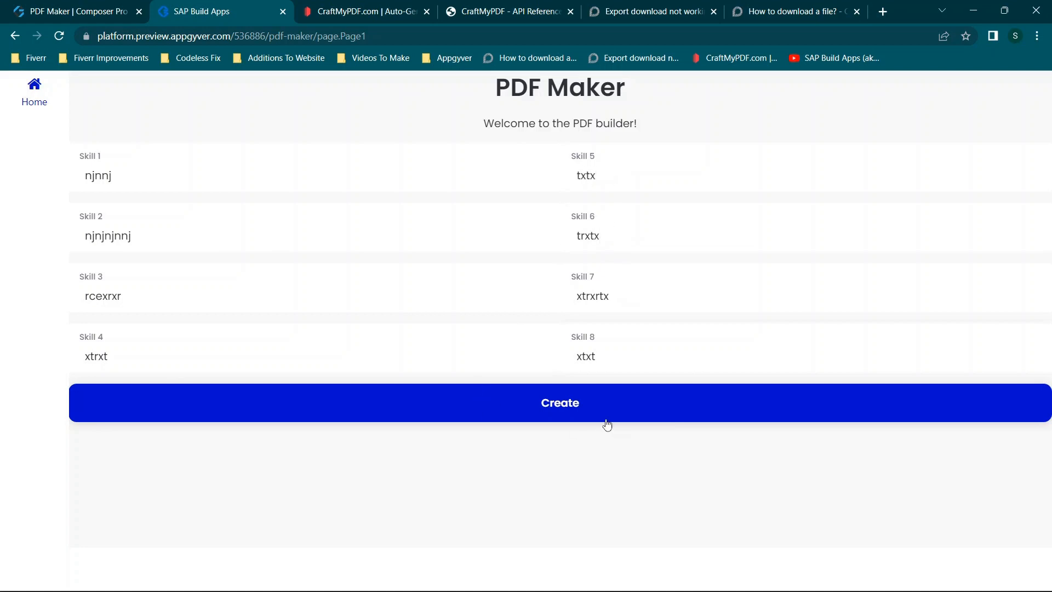
pyautogui.click(570, 413)
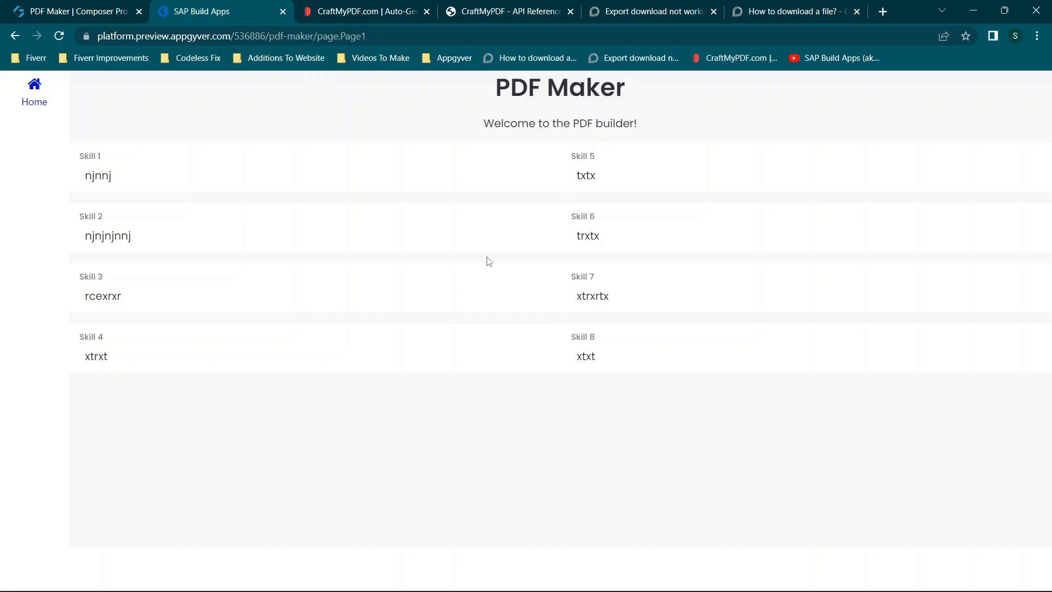
# - In Composer Pro, unlink the HTTP request from the Hide and Show component nodes, and connect Hide component Button 1 directly to Show component Spinner 1
pyautogui.click(16, 11)
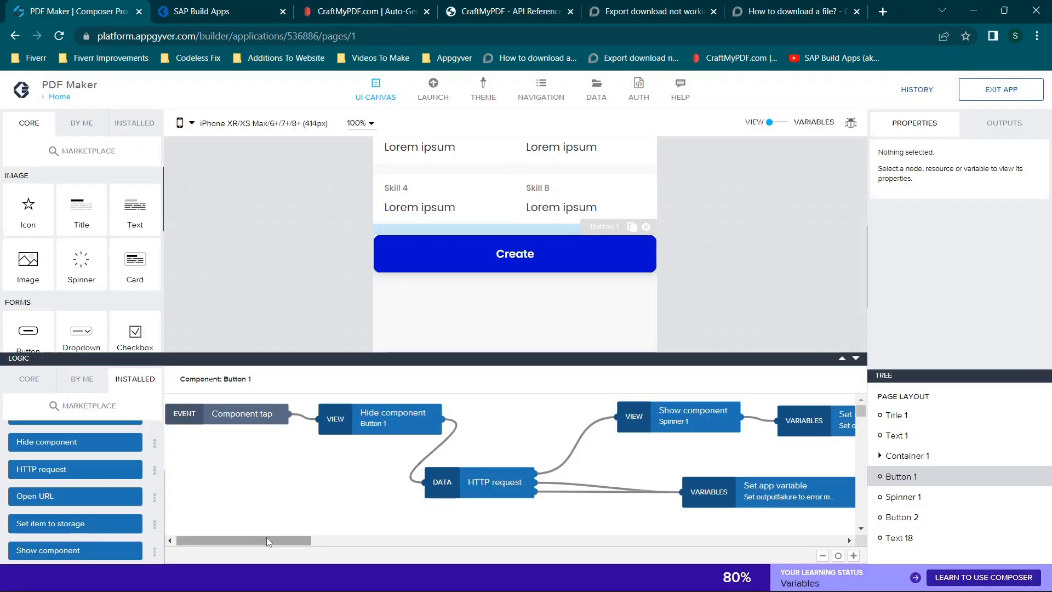
pyautogui.moveTo(269, 543); pyautogui.dragTo(295, 540)
pyautogui.click(298, 450)
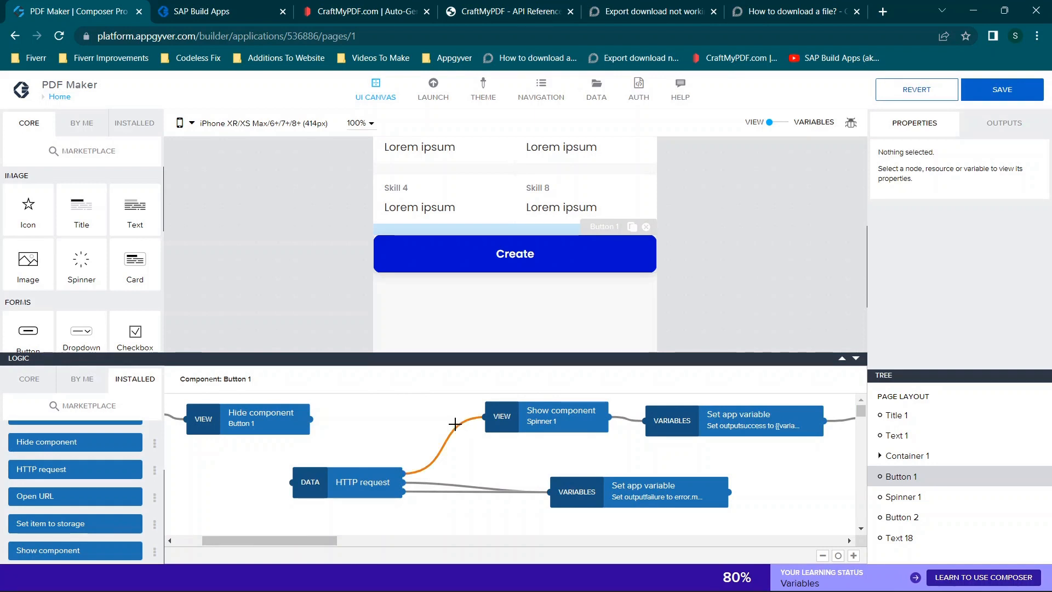
pyautogui.click(455, 423)
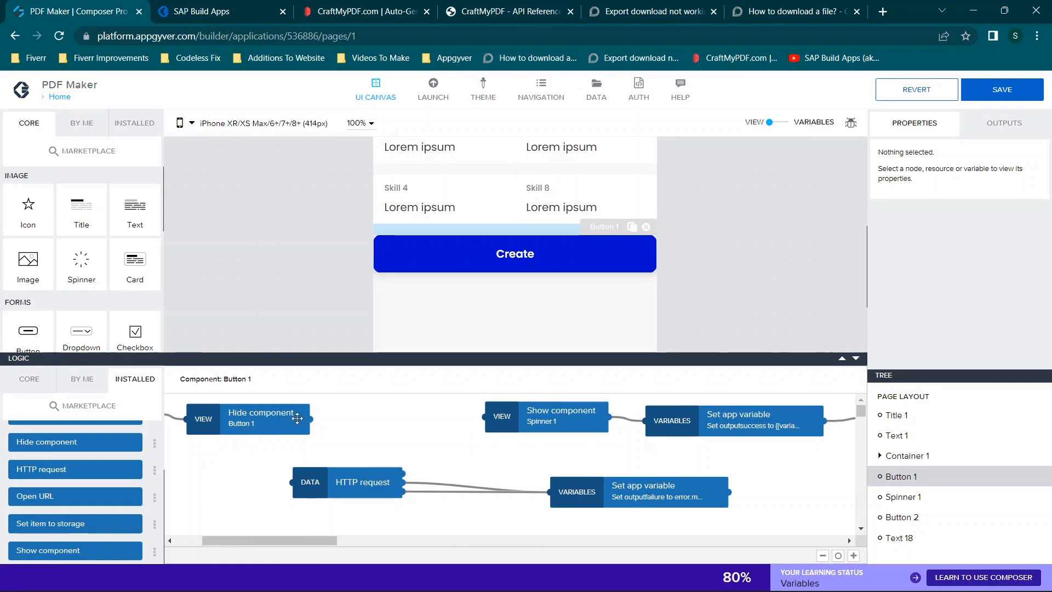
pyautogui.moveTo(311, 419); pyautogui.dragTo(485, 417)
pyautogui.moveTo(373, 478); pyautogui.dragTo(451, 466)
pyautogui.moveTo(560, 429); pyautogui.dragTo(463, 434)
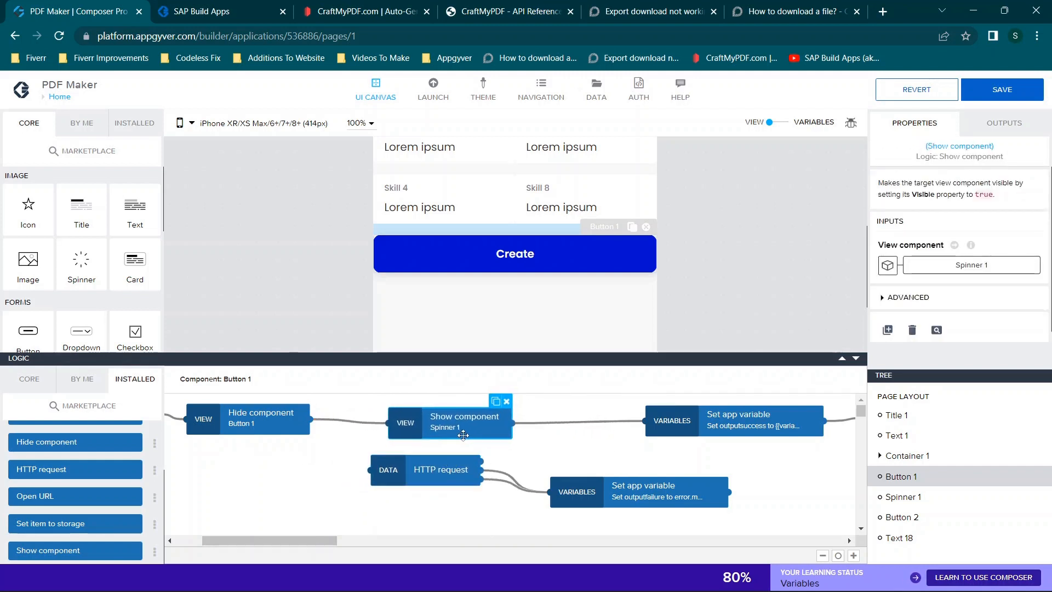
# - Route Show component Spinner 1 into the HTTP request and its first output into the outputsuccess variable node, and save the app
pyautogui.click(543, 427)
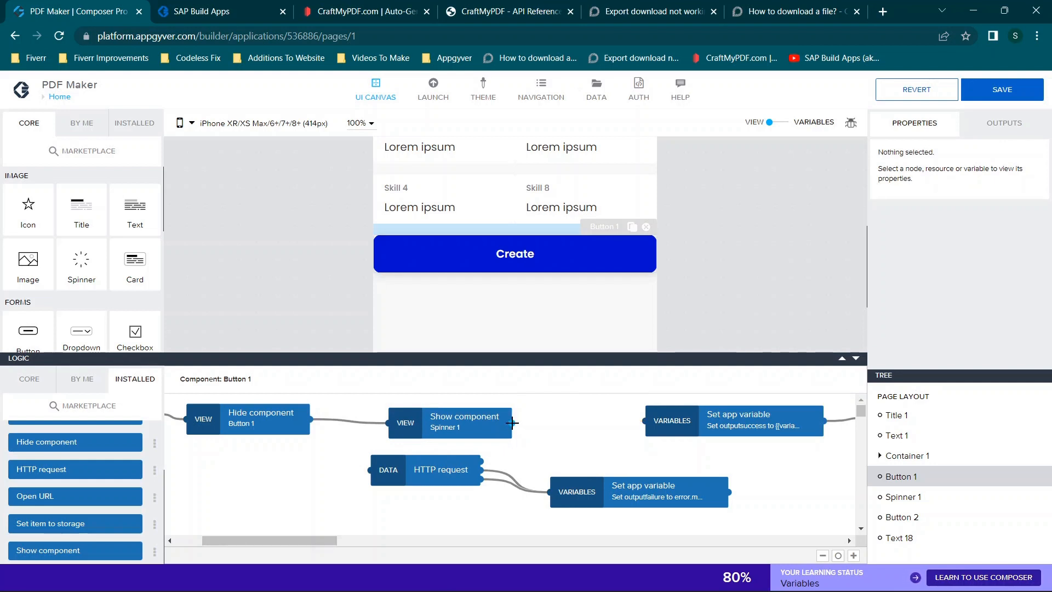
pyautogui.moveTo(522, 428); pyautogui.dragTo(372, 470)
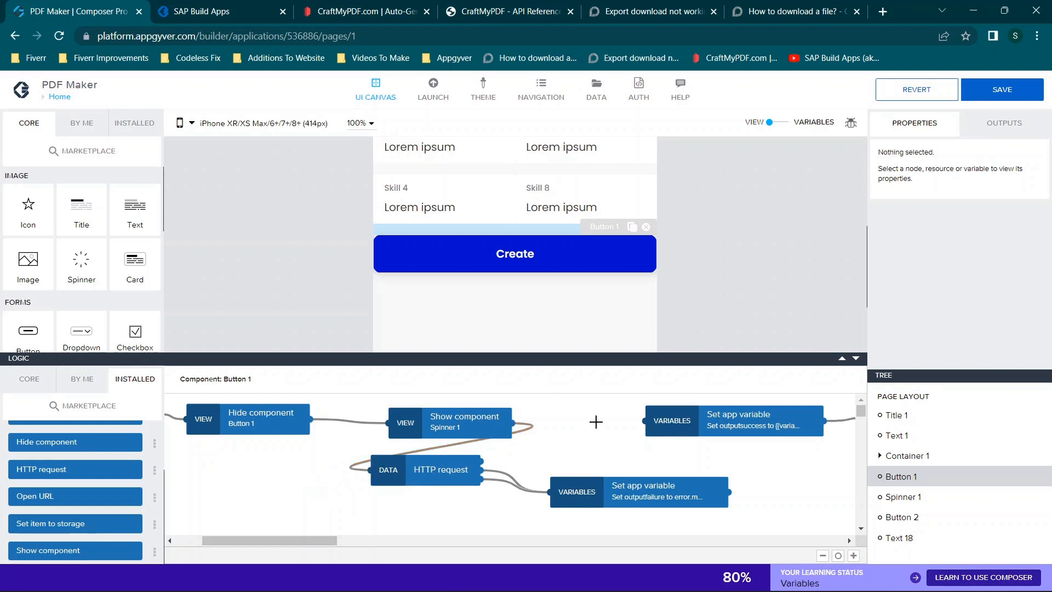
pyautogui.moveTo(481, 461); pyautogui.dragTo(644, 420)
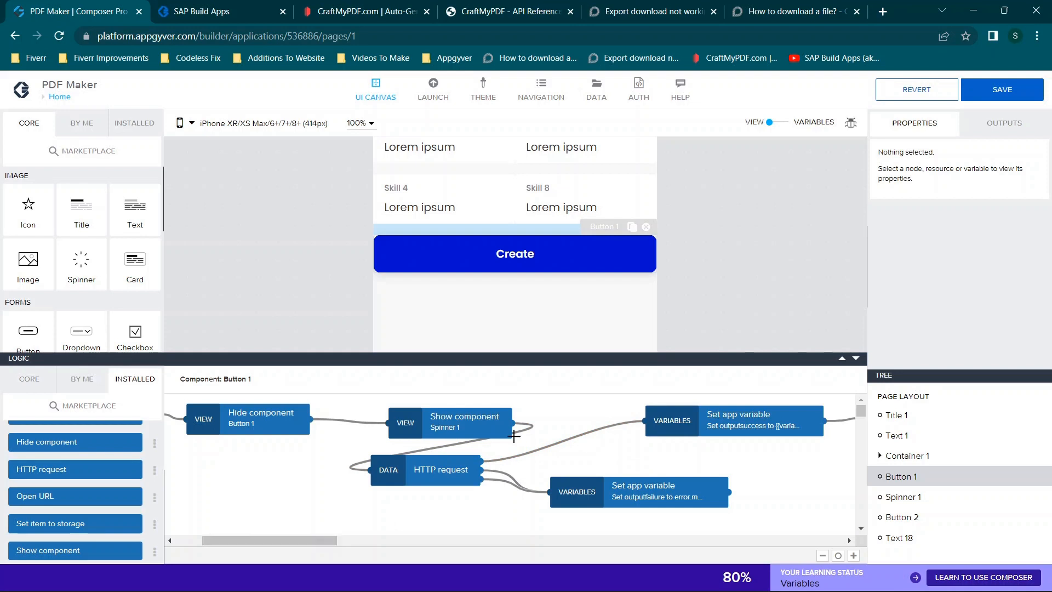
pyautogui.click(984, 97)
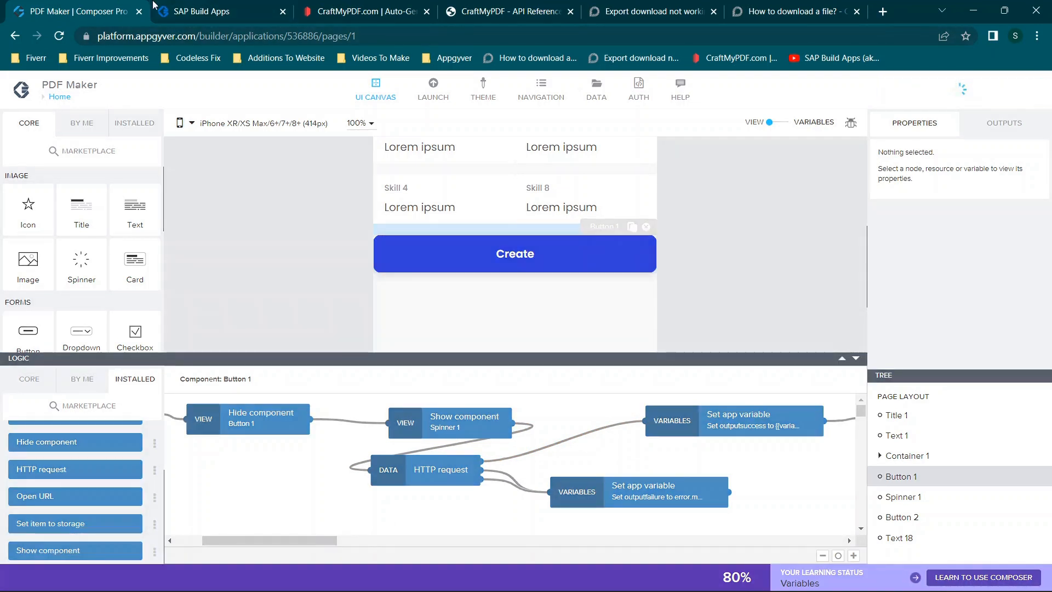
# - In the preview, enter "jnjkn" for Skills 1 and 2, "jknjk" for Skill 3 and "jknjn" for Skill 4
pyautogui.click(225, 5)
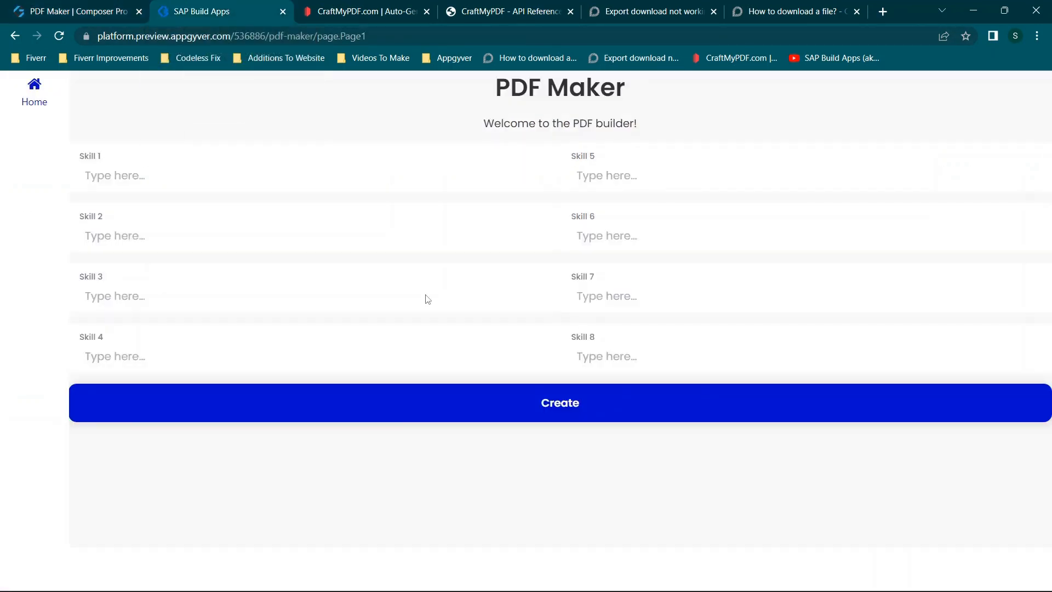
pyautogui.write('jnjk')
pyautogui.write('jnjkn')
pyautogui.write('jknjk')
pyautogui.write('jknjn')
pyautogui.write('njkn')
pyautogui.write('njk')
pyautogui.write('oniuonoi')
# - Enter "njkn" for Skill 8, "njkonim" for Skill 7, "oniuonoi" for Skill 6 and "ono" for Skill 5, and create the PDF
pyautogui.click(603, 173)
pyautogui.write('onim')
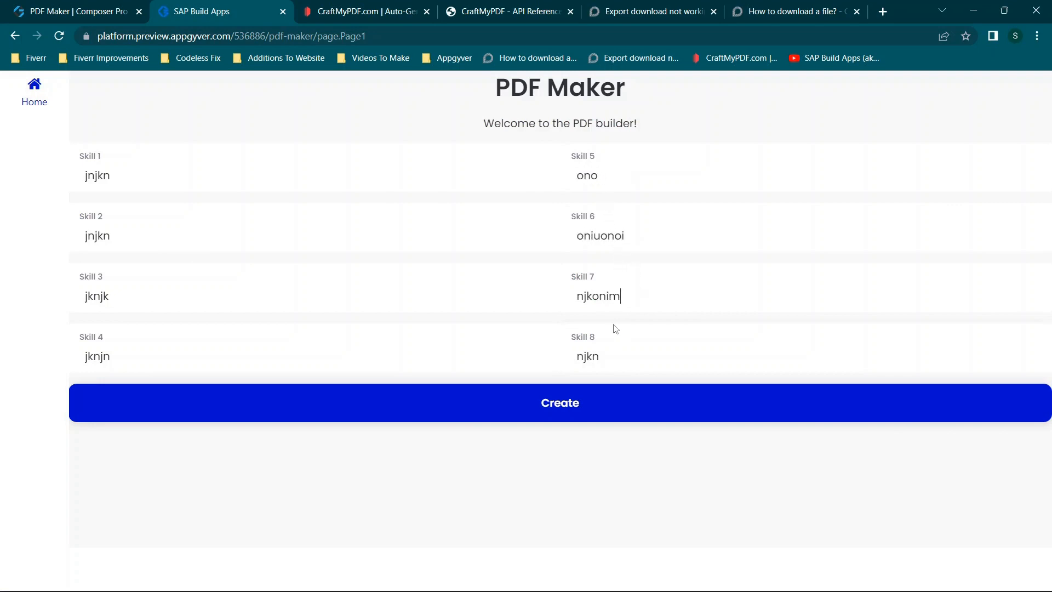
pyautogui.click(566, 396)
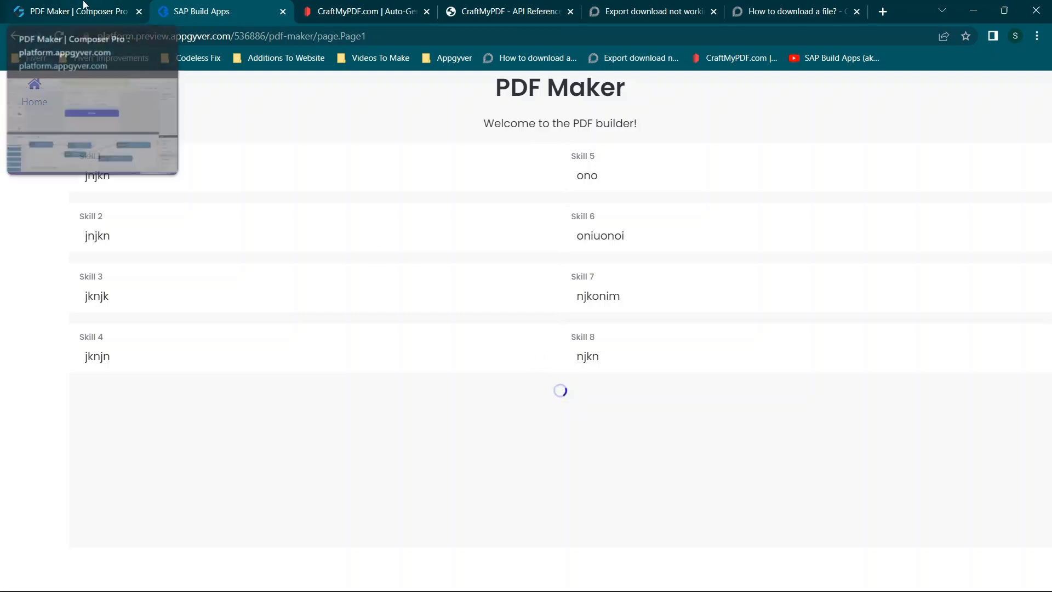
# - Switch back to Composer Pro and examine the HTTP request's inputs and the success branch of the Create button's logic
pyautogui.click(81, 18)
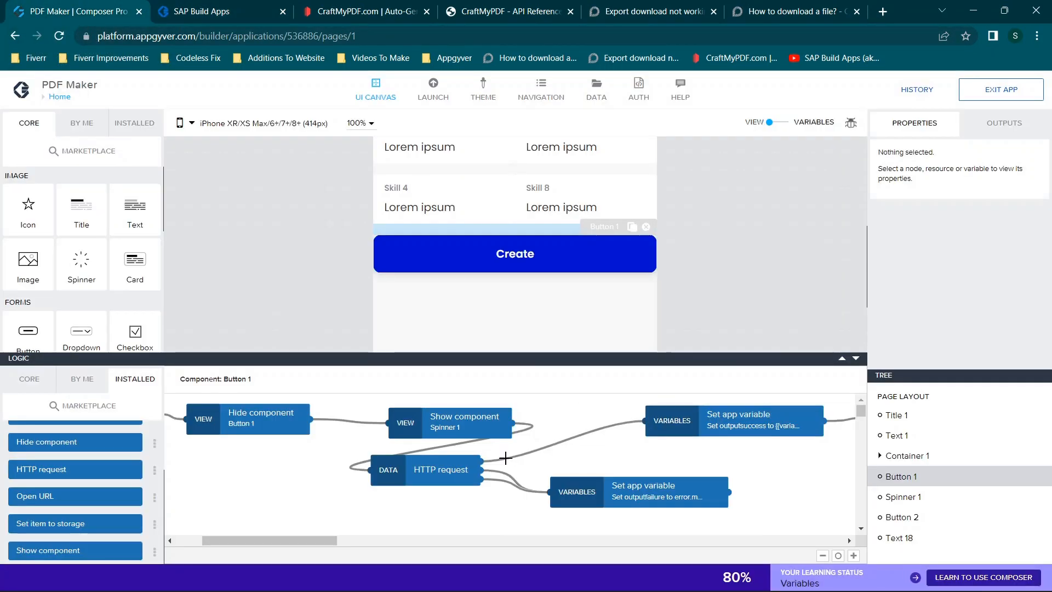
pyautogui.hscroll(1, 628, 463)
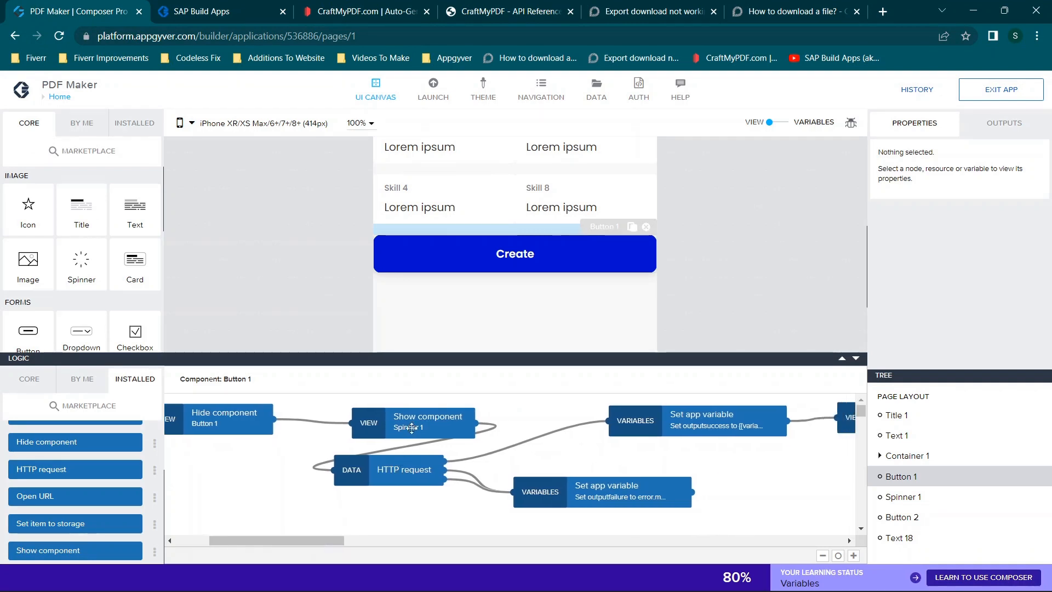
pyautogui.click(378, 476)
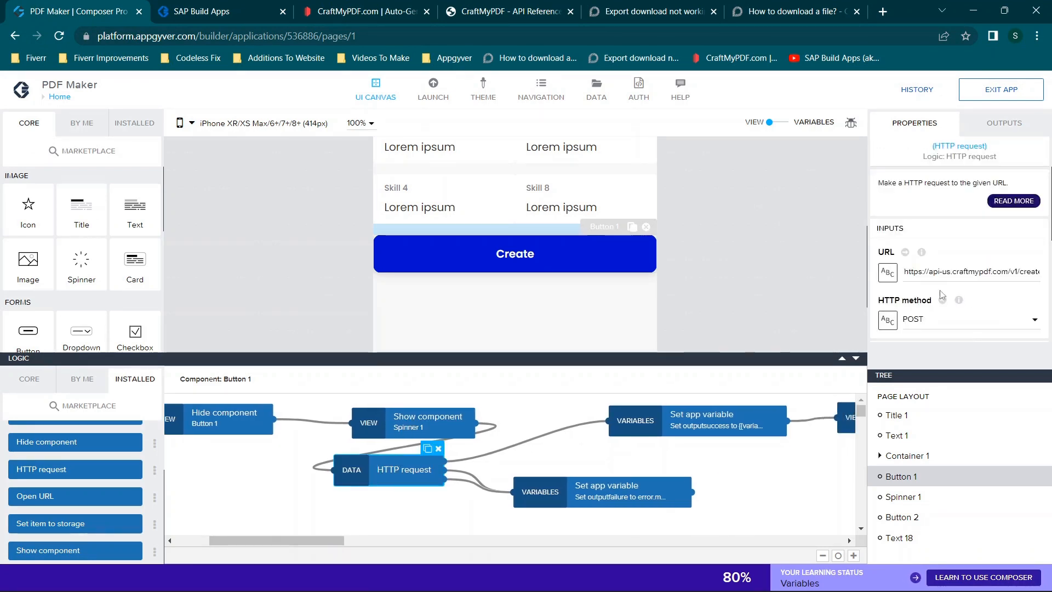
pyautogui.scroll(-2, 971, 276)
pyautogui.scroll(-2, 971, 276)
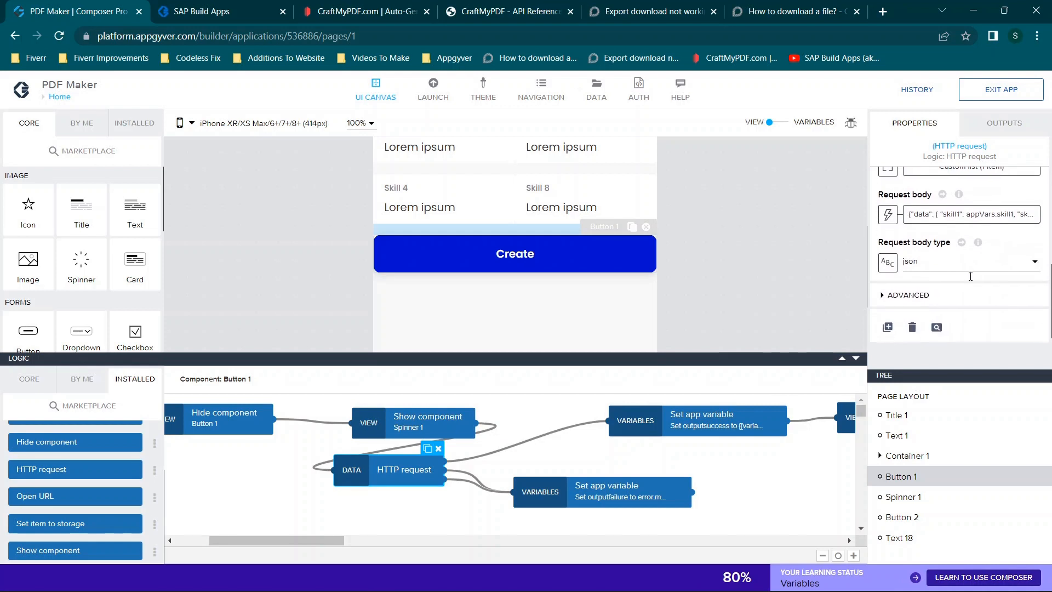
pyautogui.hscroll(5, 575, 428)
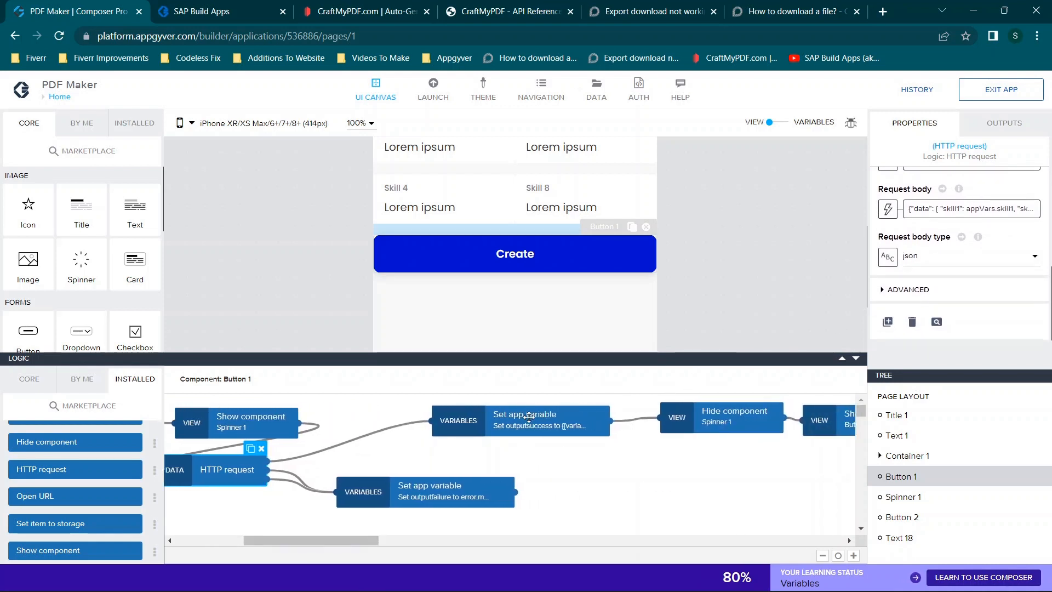
pyautogui.scroll(2, 1000, 245)
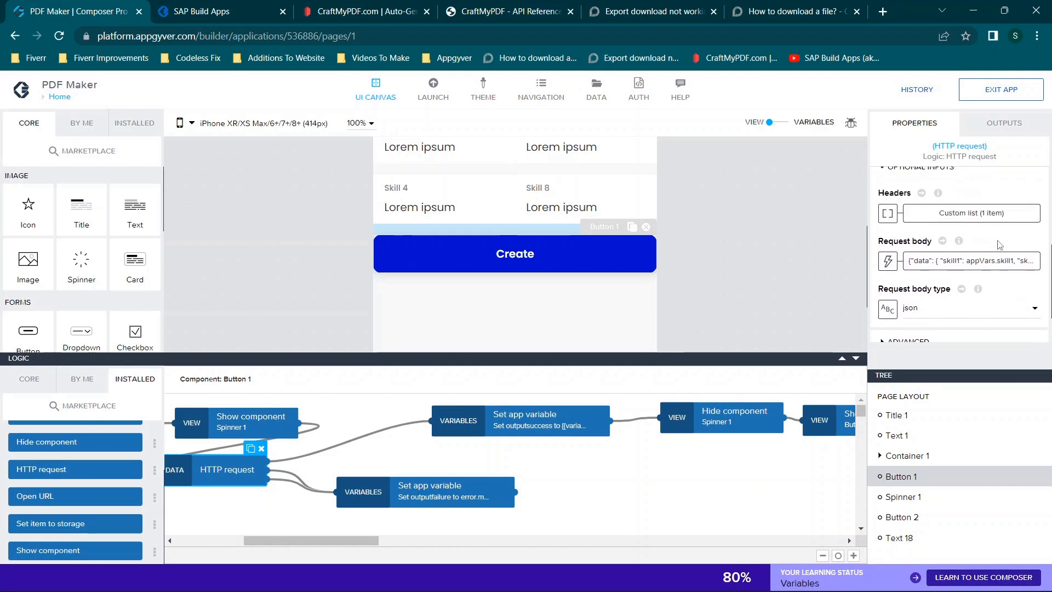
pyautogui.scroll(-2, 1000, 245)
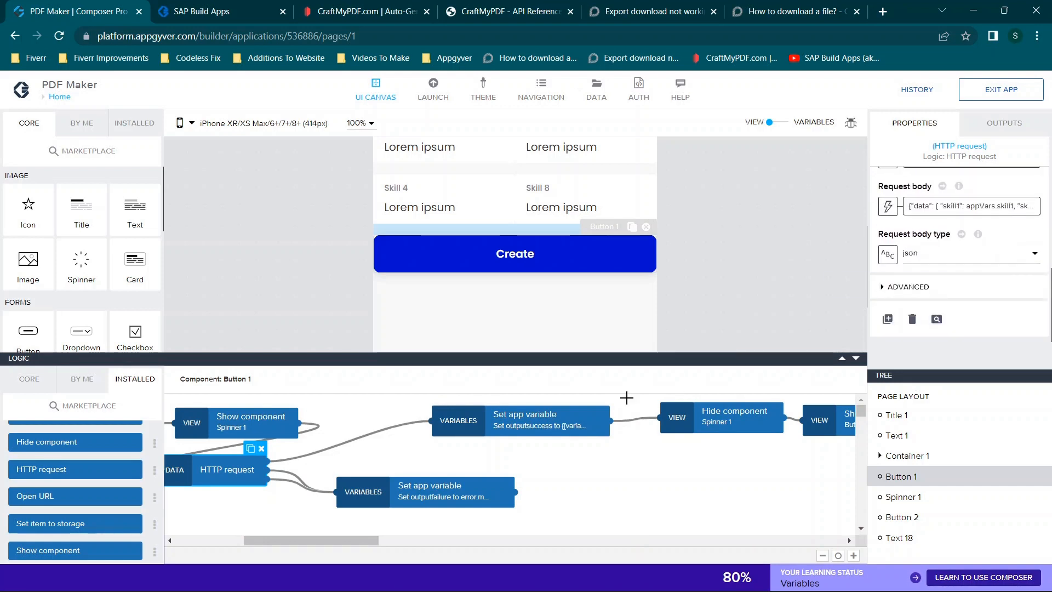
pyautogui.hscroll(5, 655, 477)
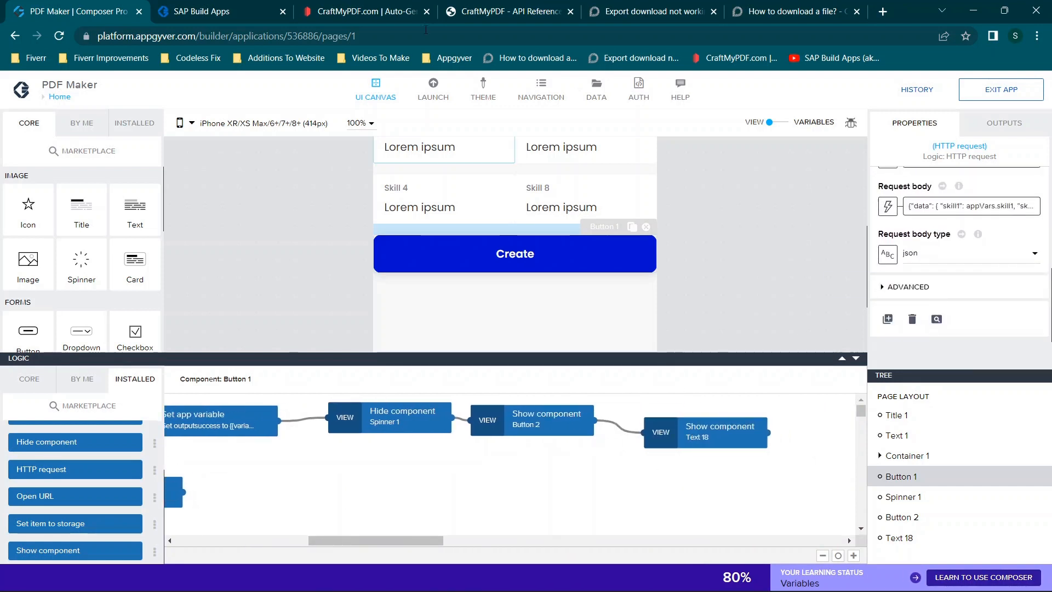
# - Switch to the app preview and open the browser's developer tools docked to the right
pyautogui.click(229, 8)
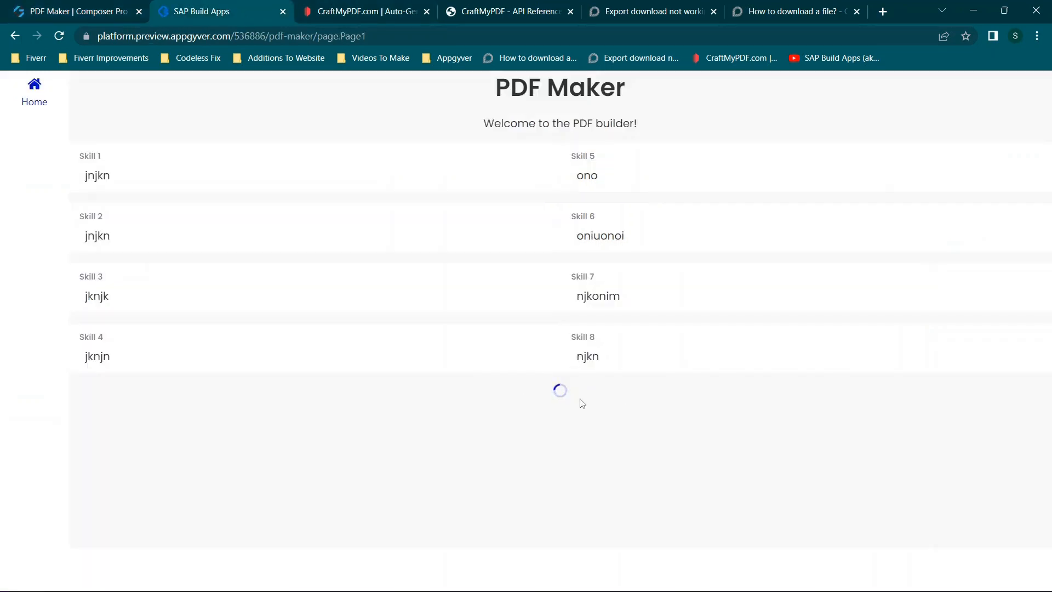
pyautogui.rightClick(492, 405)
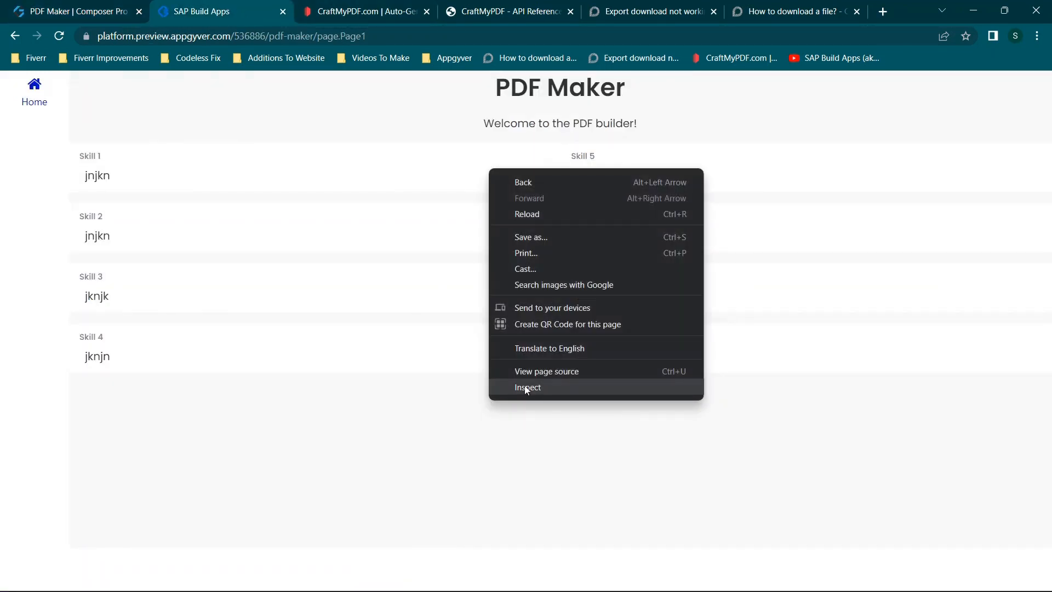
pyautogui.click(509, 389)
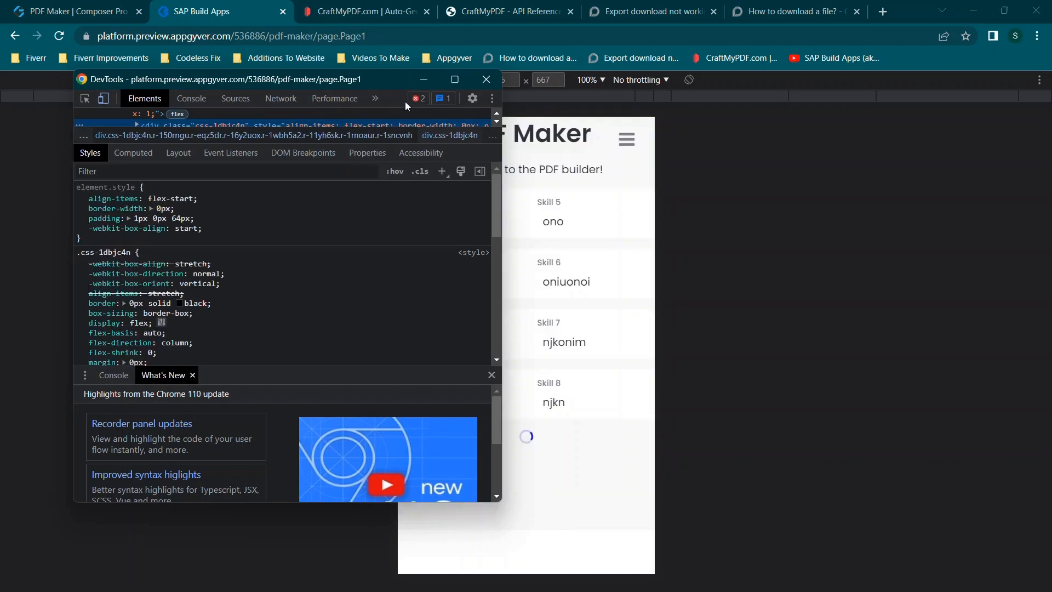
pyautogui.click(493, 98)
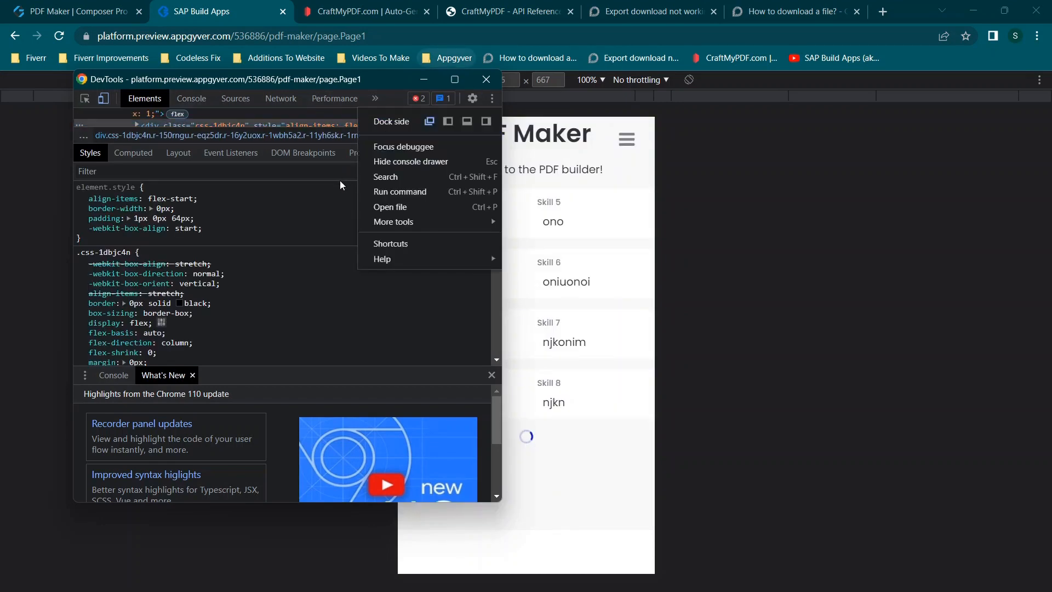
pyautogui.click(485, 122)
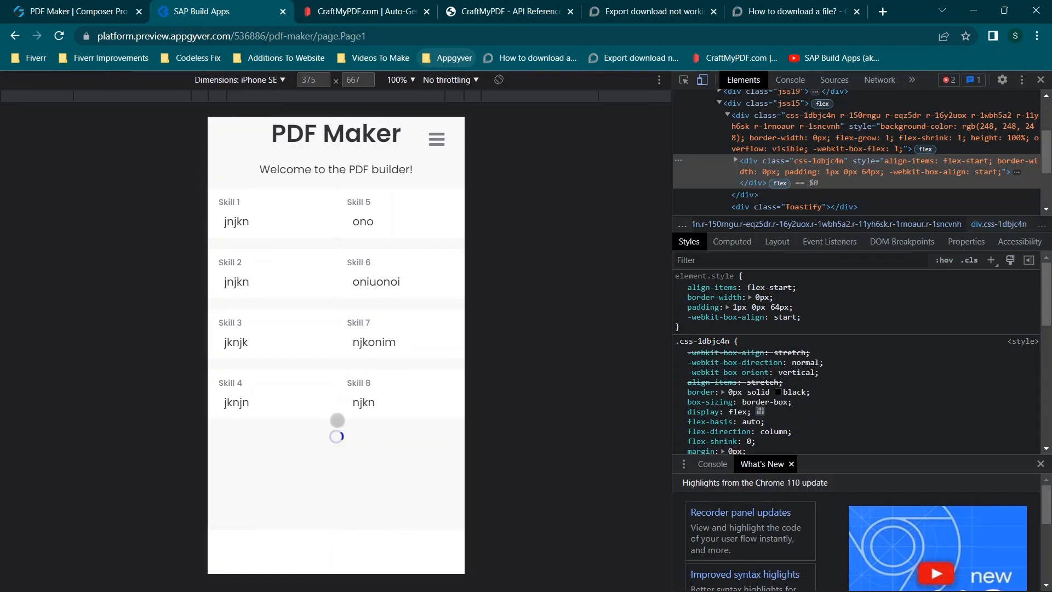
# - Check the console errors and the CraftMyPDF create endpoint's response, and show the recorded network requests
pyautogui.click(787, 80)
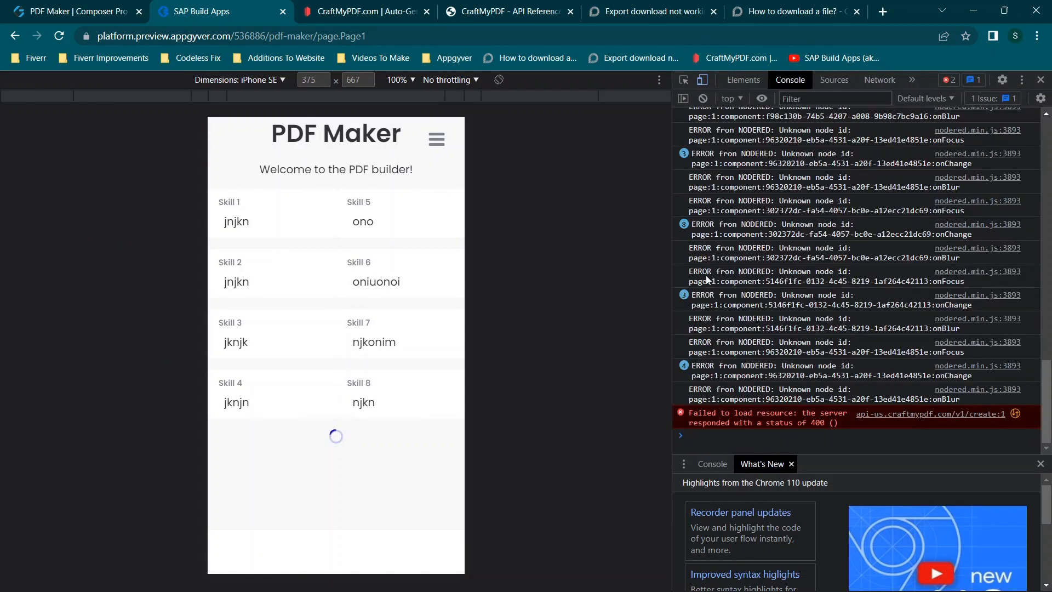
pyautogui.click(886, 424)
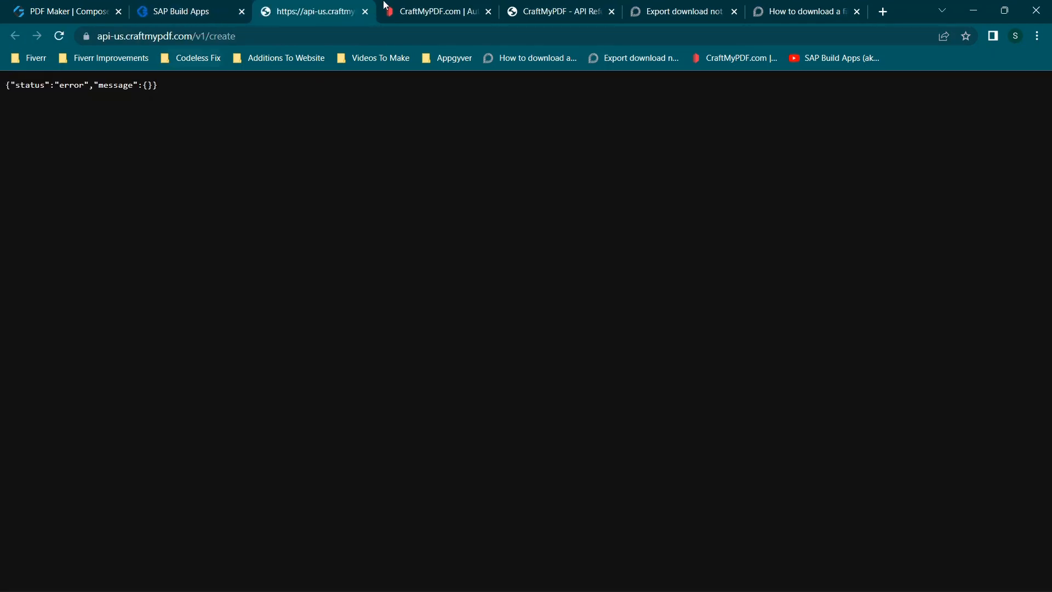
pyautogui.click(366, 11)
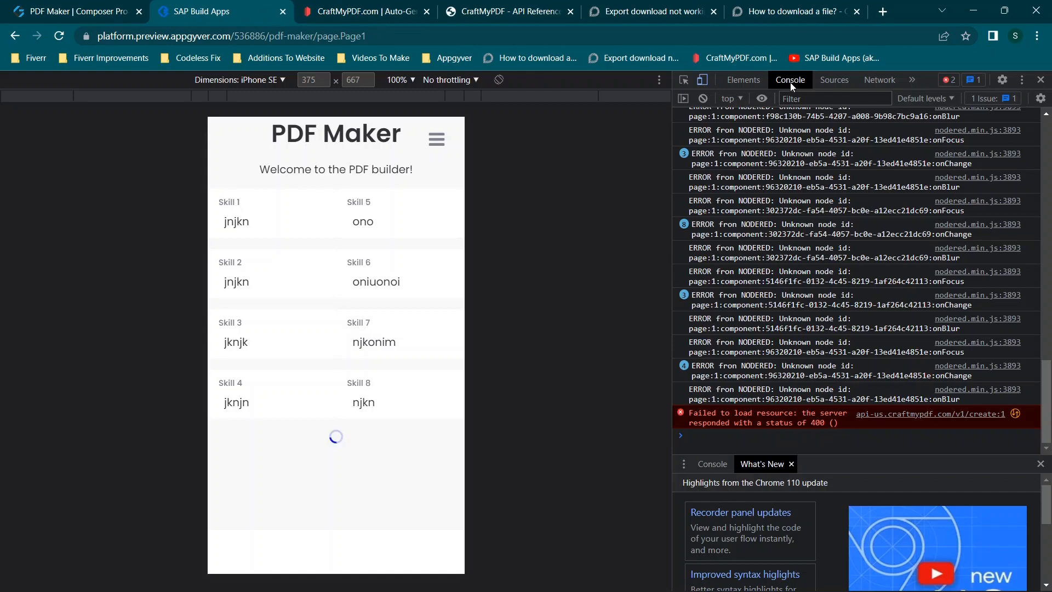
pyautogui.click(880, 80)
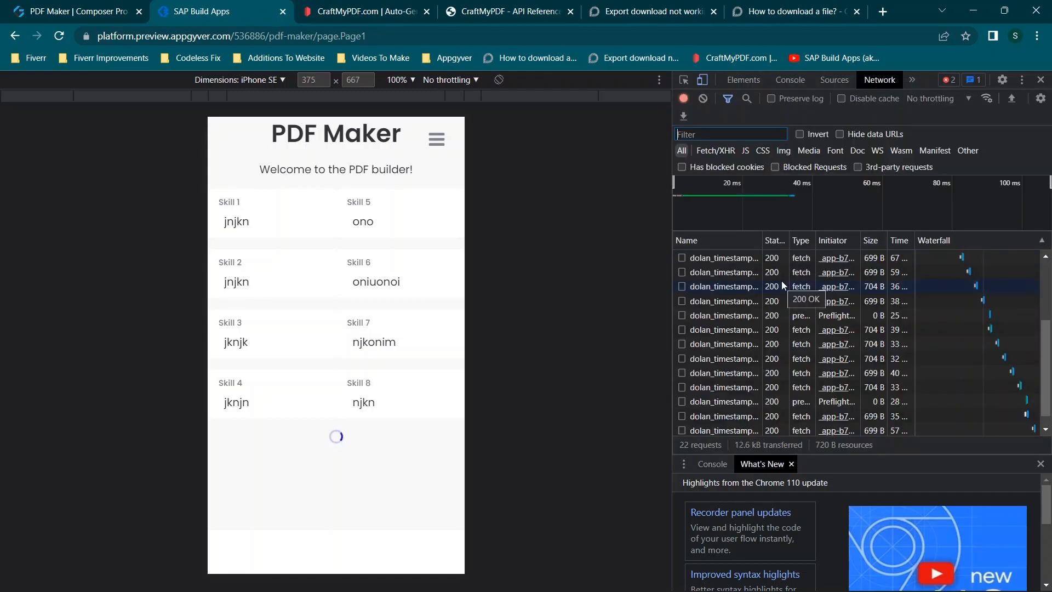
# - Reload the preview, enter "fssdsfd" for Skill 1 and create the PDF
pyautogui.click(60, 36)
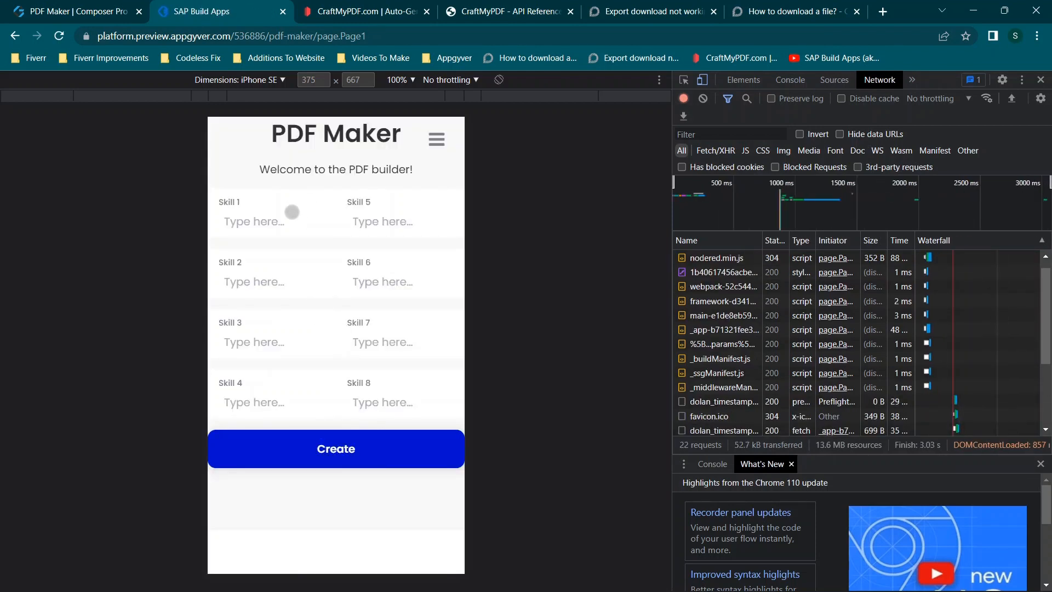
pyautogui.click(273, 218)
pyautogui.write('fssdsf')
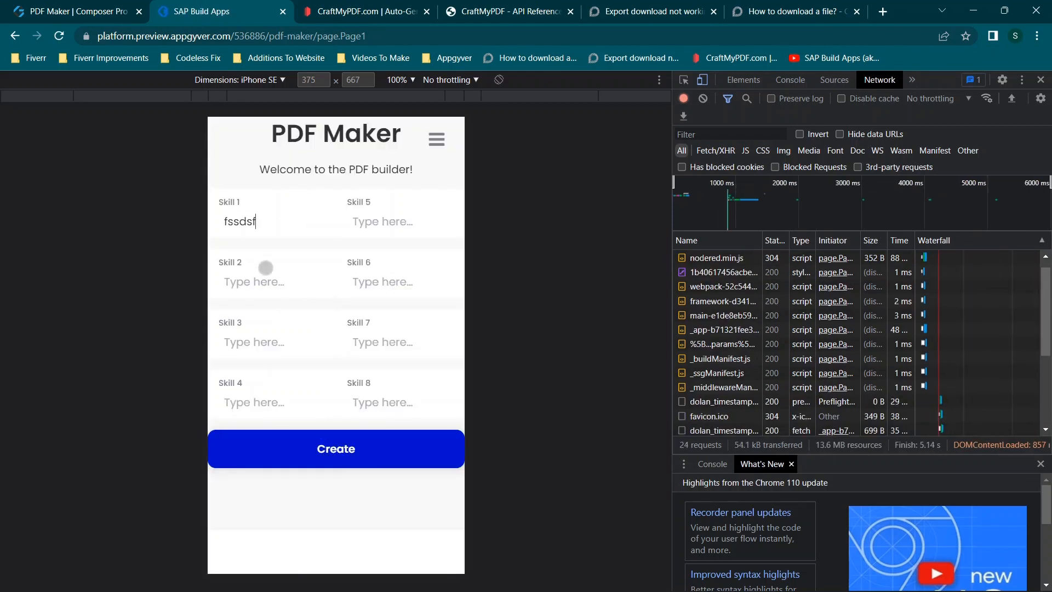
pyautogui.write('d')
pyautogui.click(342, 448)
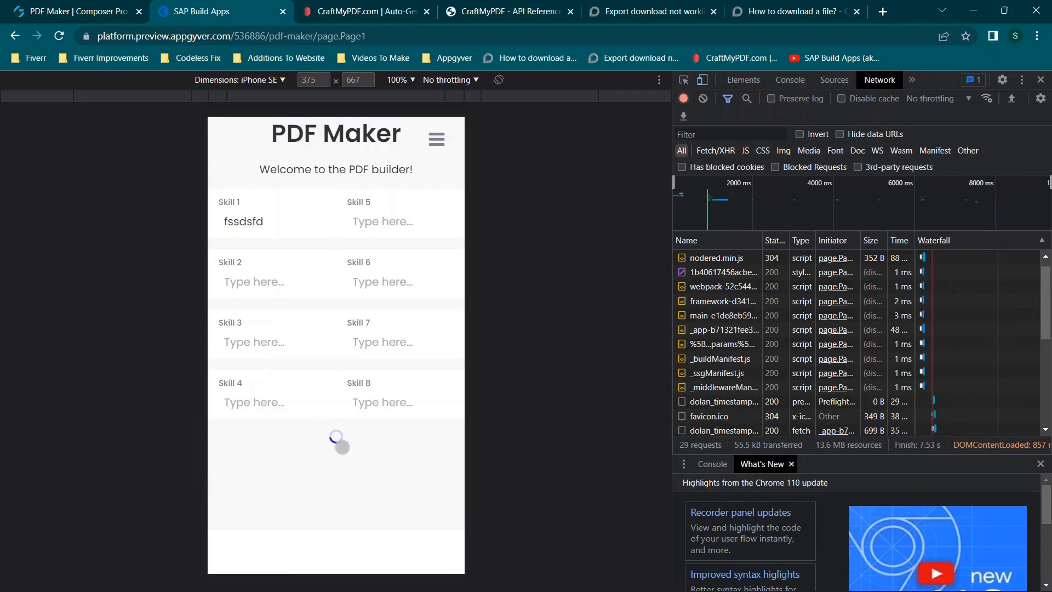
# - Examine the general details, response headers and request headers of the failed create request
pyautogui.scroll(-5, 831, 364)
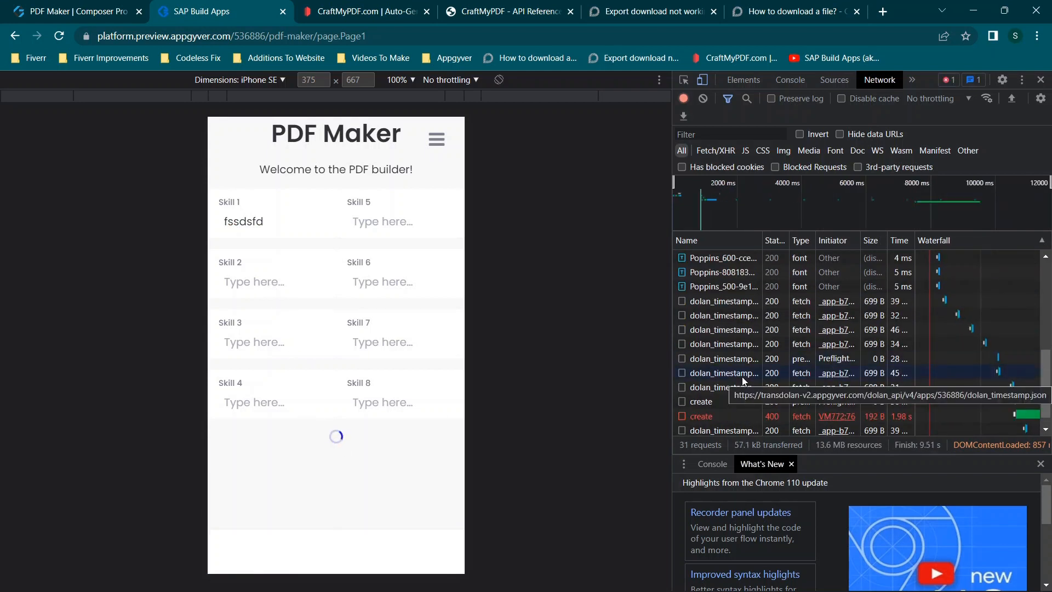
pyautogui.click(715, 403)
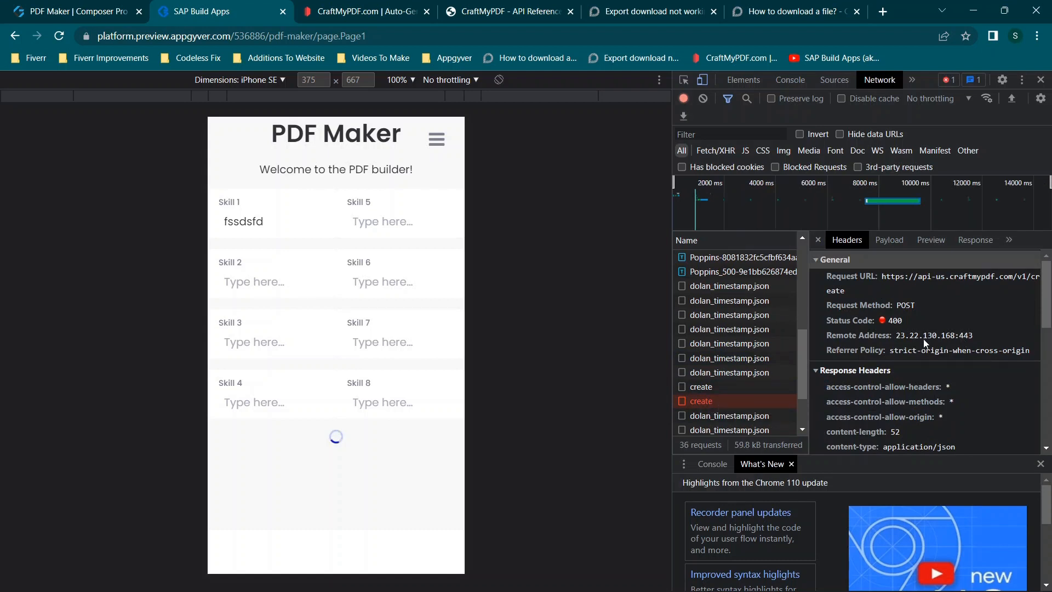
pyautogui.scroll(-3, 925, 343)
pyautogui.scroll(3, 924, 343)
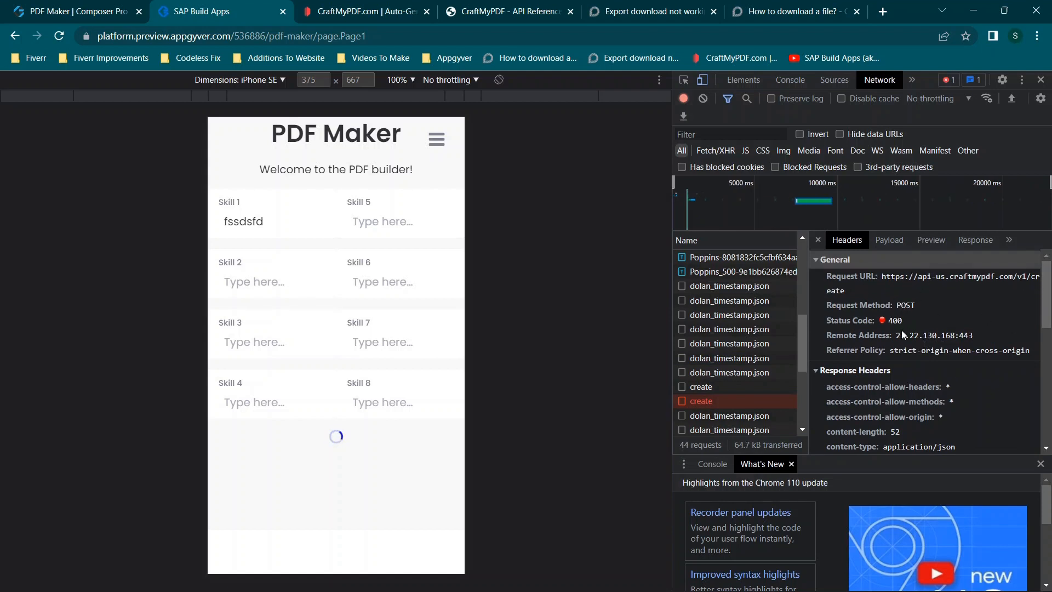
pyautogui.scroll(-2, 902, 330)
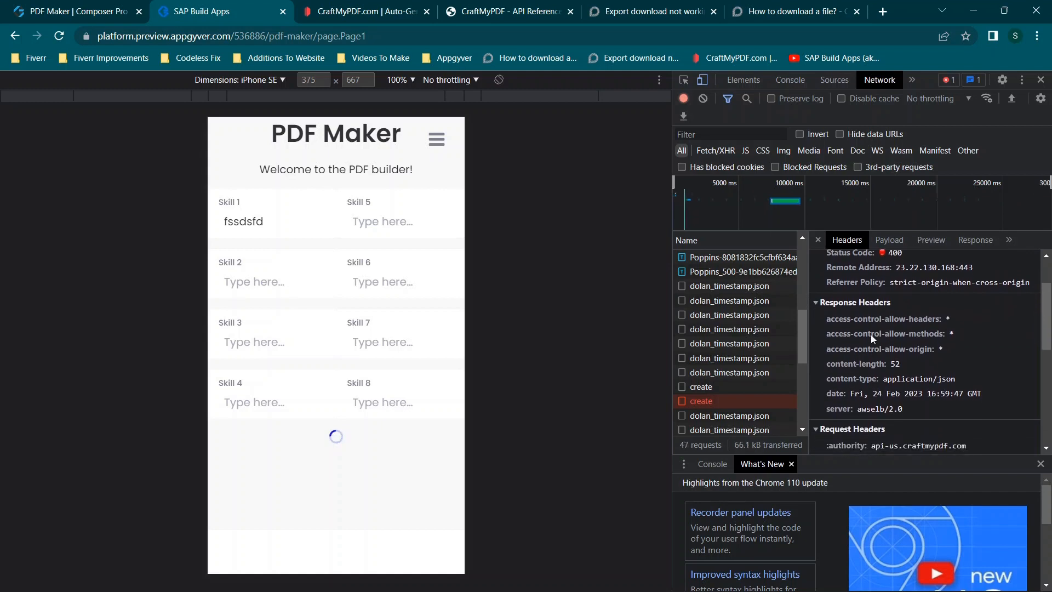
pyautogui.scroll(-1, 870, 335)
pyautogui.scroll(-5, 888, 403)
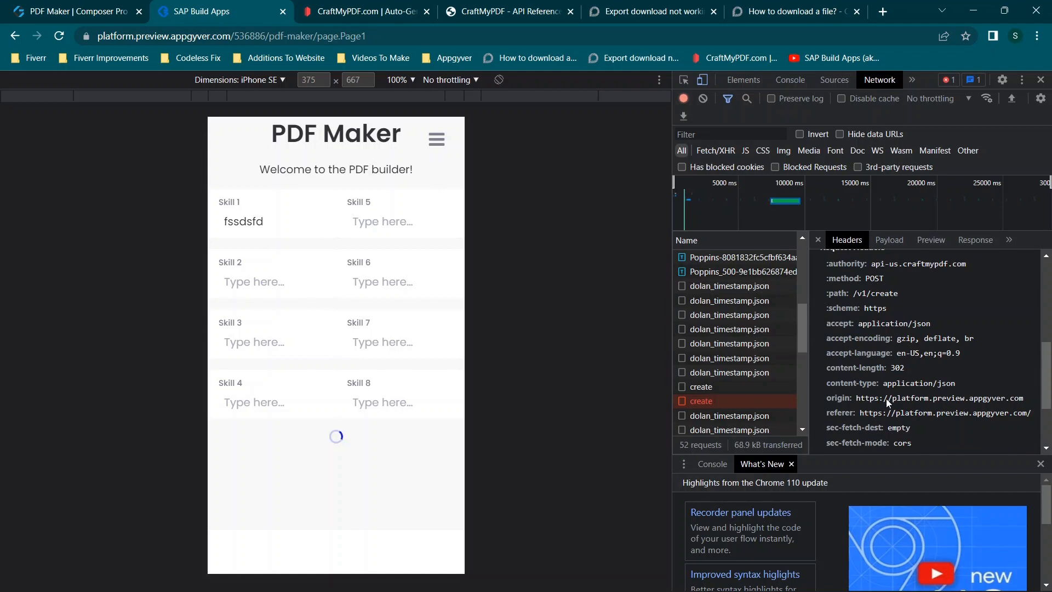
pyautogui.scroll(-3, 887, 403)
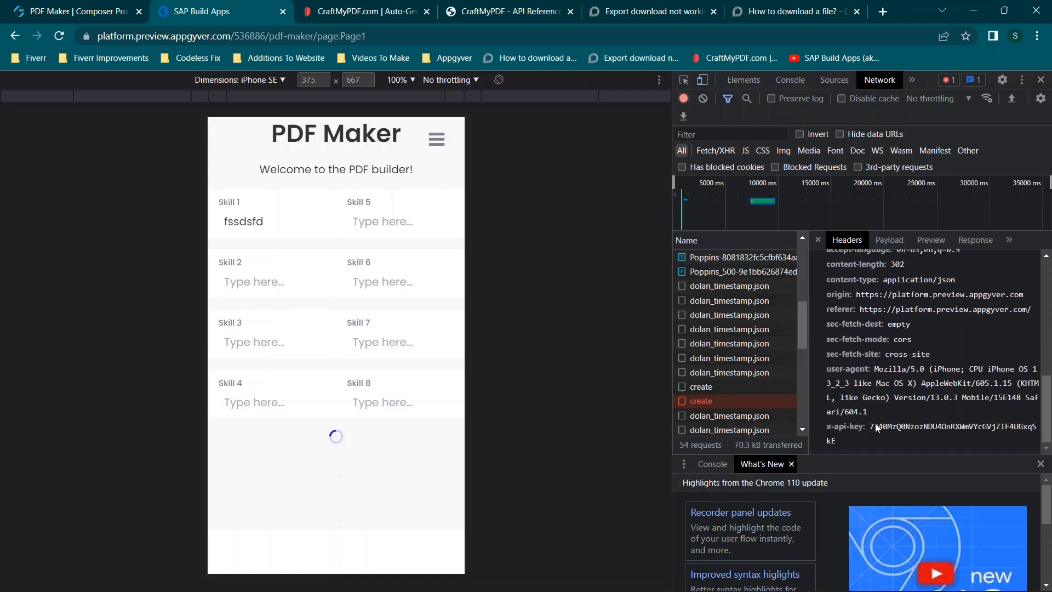
pyautogui.scroll(4, 878, 413)
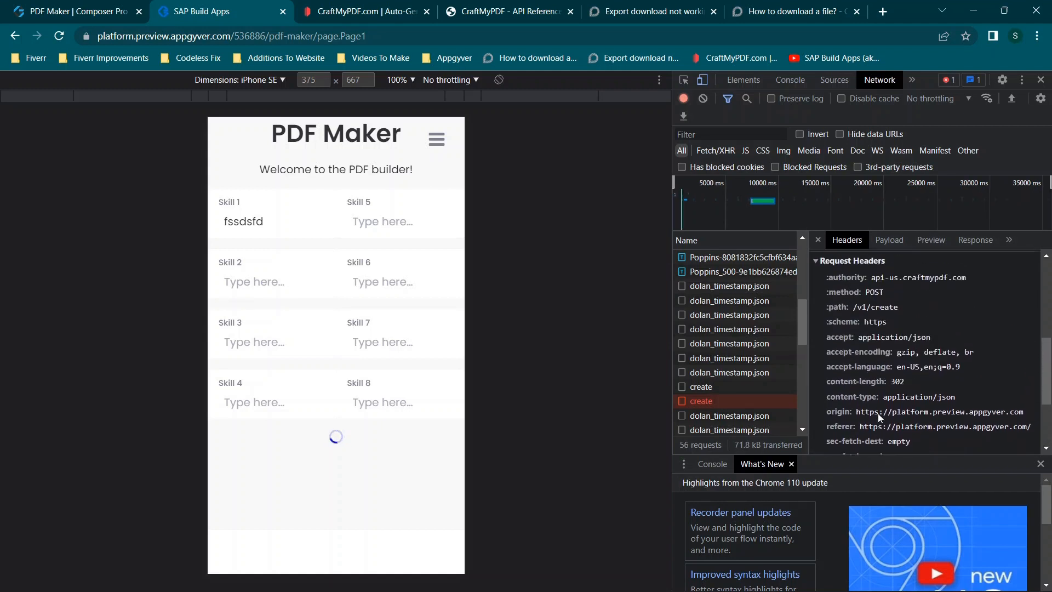
pyautogui.scroll(3, 878, 414)
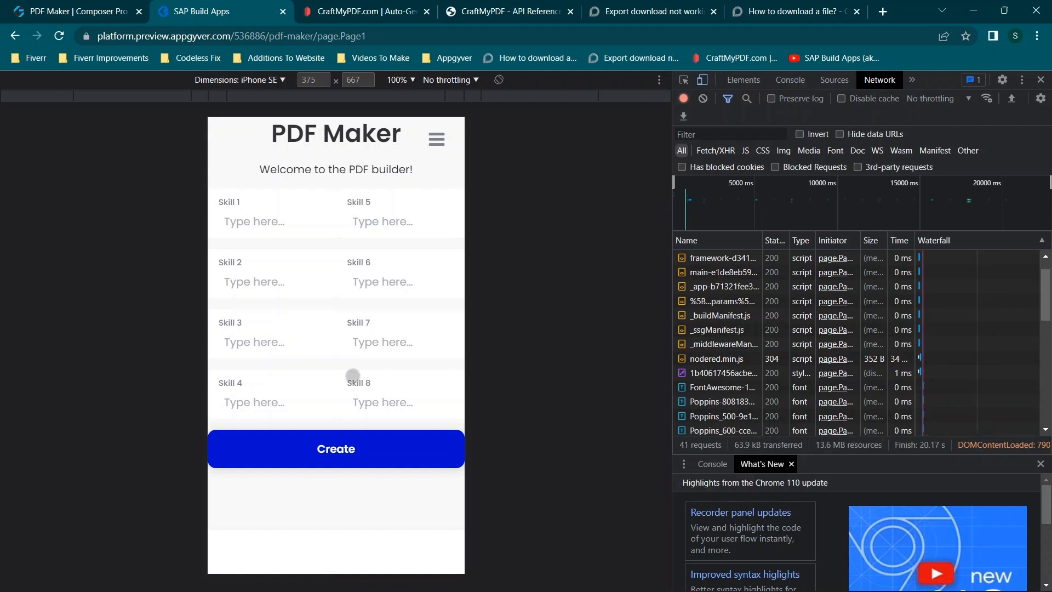
# - In the preview, enter "yyvbghn" for Skill 1 and "gyvbhnj" for Skill 2, and create the PDF
pyautogui.click(25, 4)
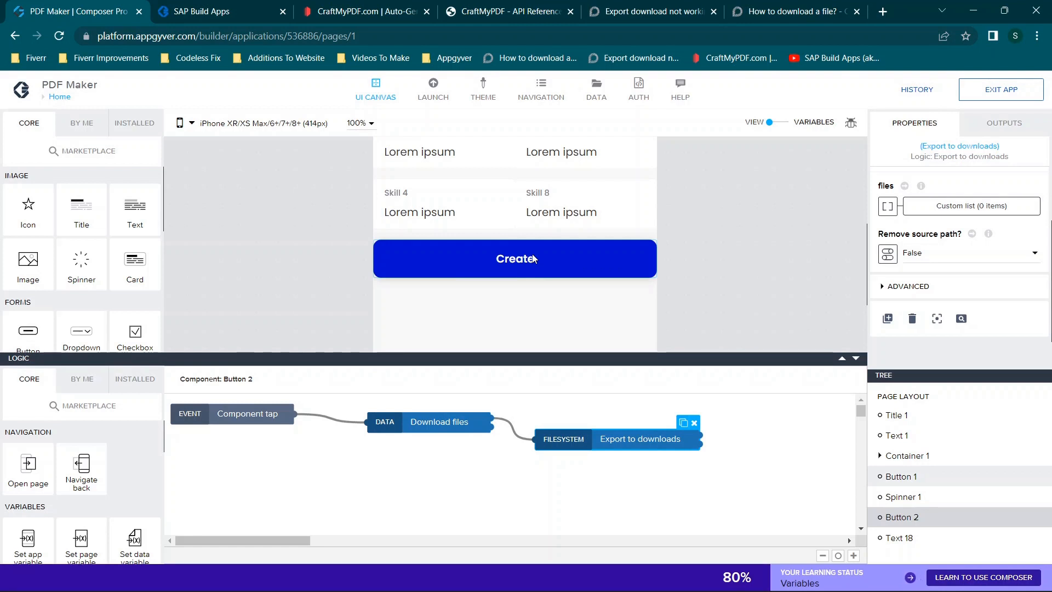
pyautogui.click(226, 4)
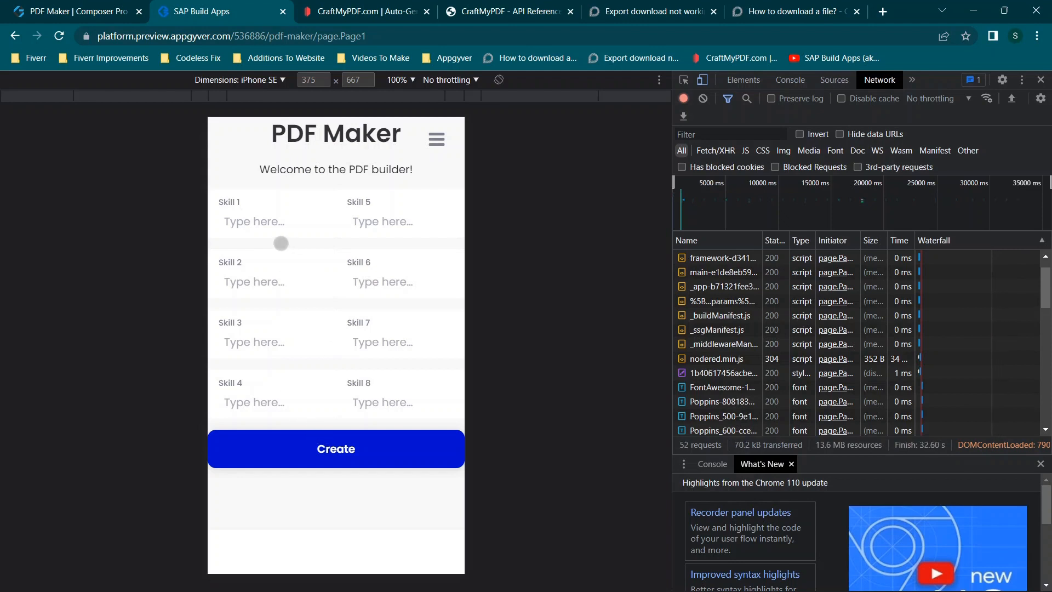
pyautogui.write('yyvbghn')
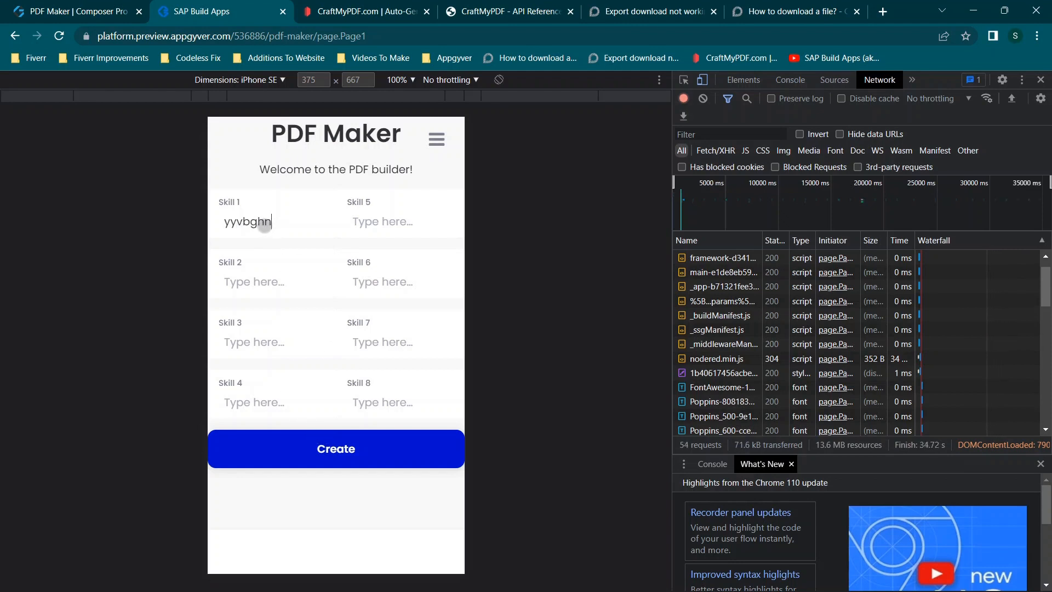
pyautogui.click(256, 275)
pyautogui.write('gyvbhnj')
pyautogui.click(339, 441)
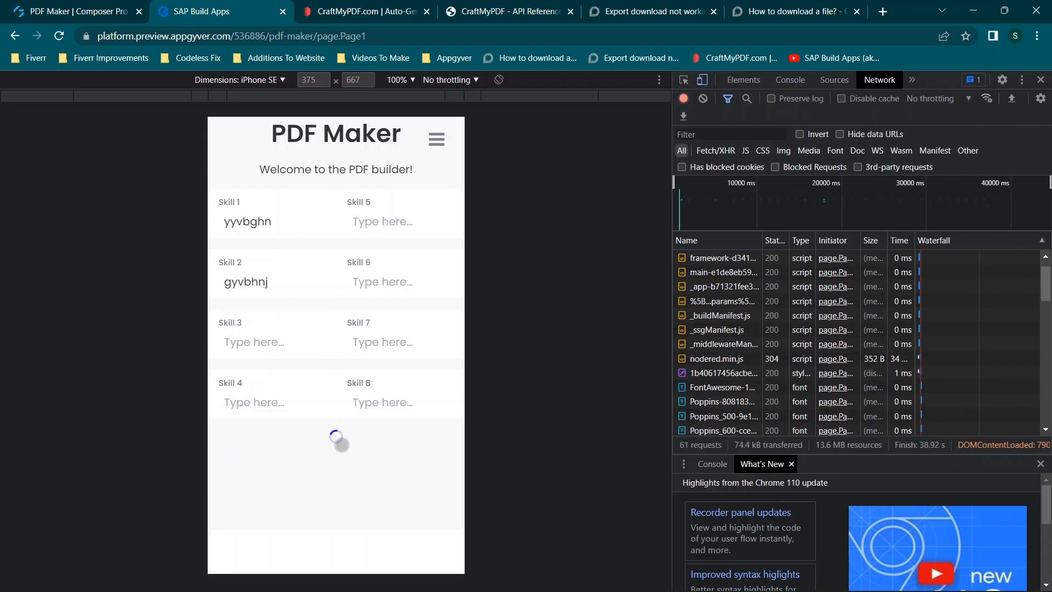
pyautogui.scroll(-12, 772, 330)
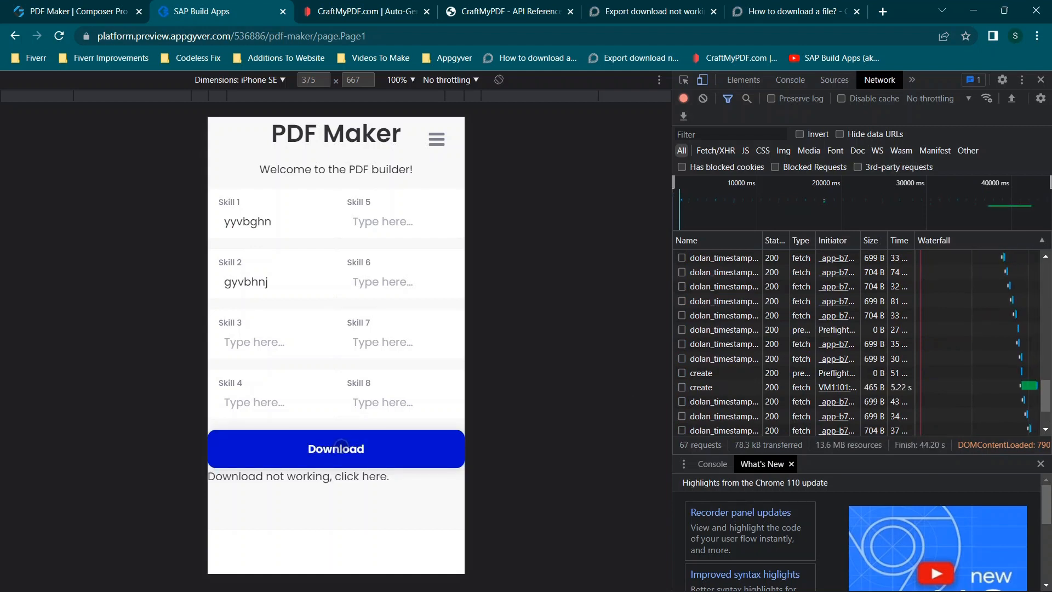
# - Test the PDF download, view the generated file through the fallback link below it, and close the file
pyautogui.click(341, 444)
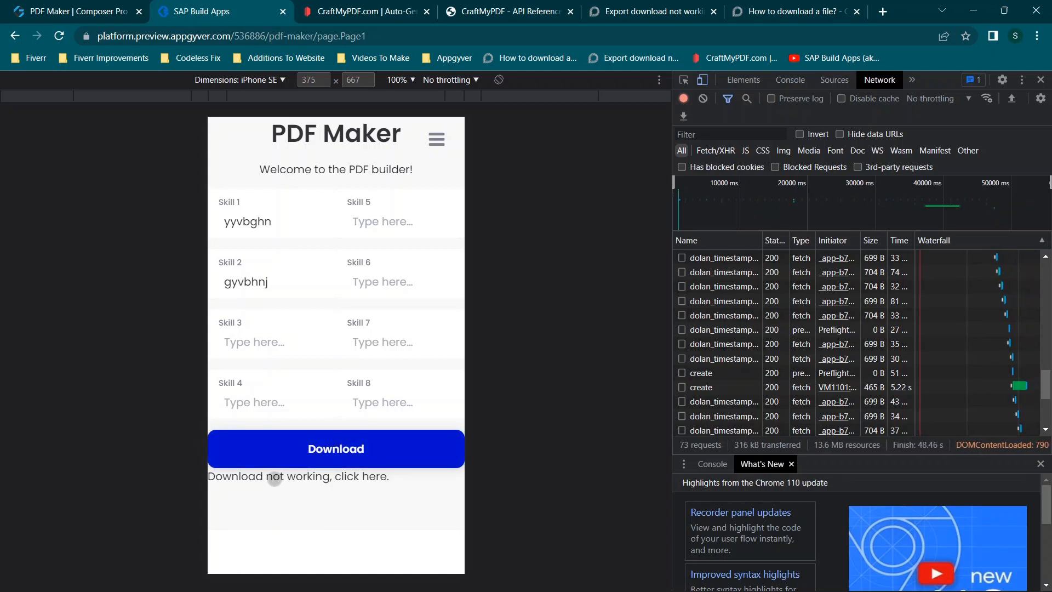
pyautogui.click(274, 477)
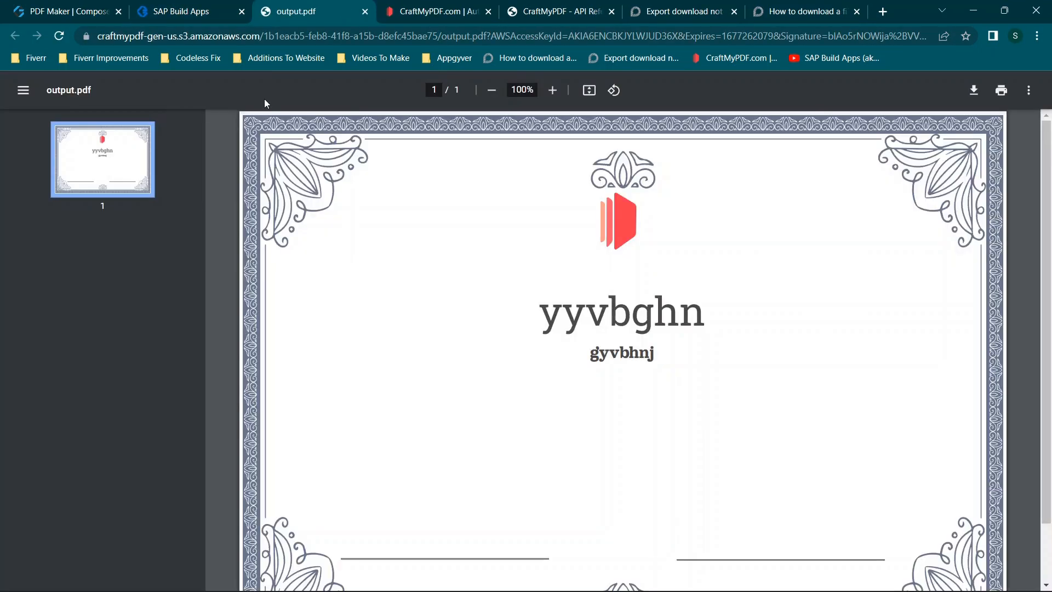
pyautogui.click(365, 11)
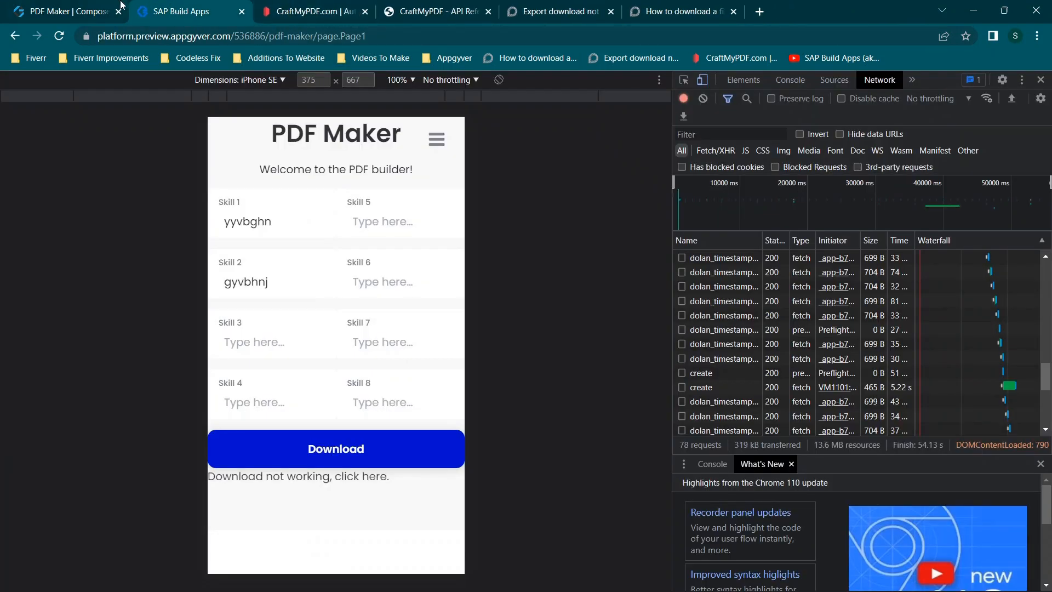
# - In Composer Pro, bind the Export to downloads node's files to the Download files node's files output and save the app
pyautogui.click(82, 11)
pyautogui.click(416, 434)
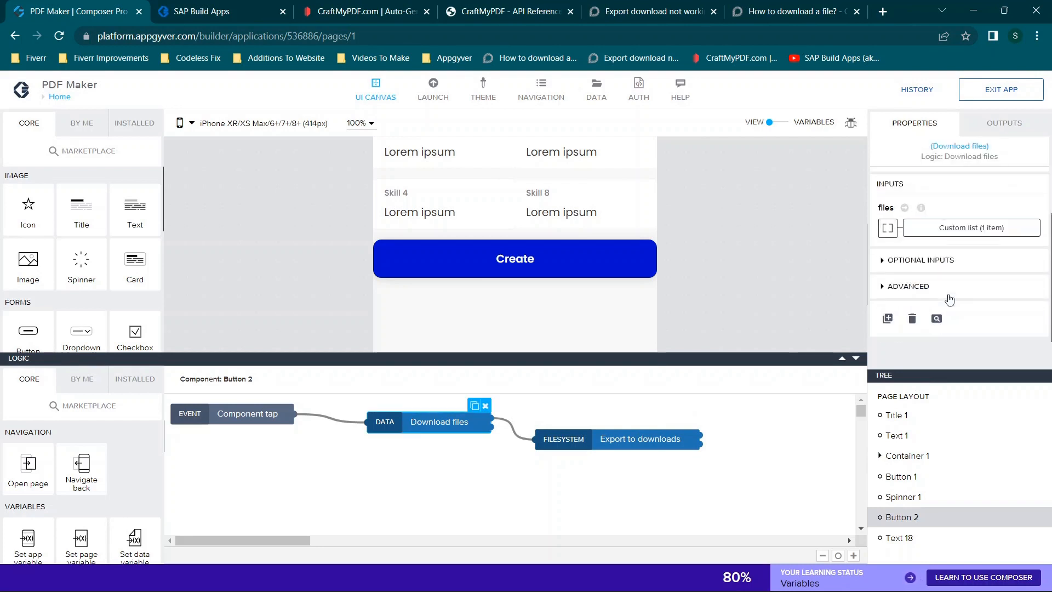
pyautogui.click(631, 442)
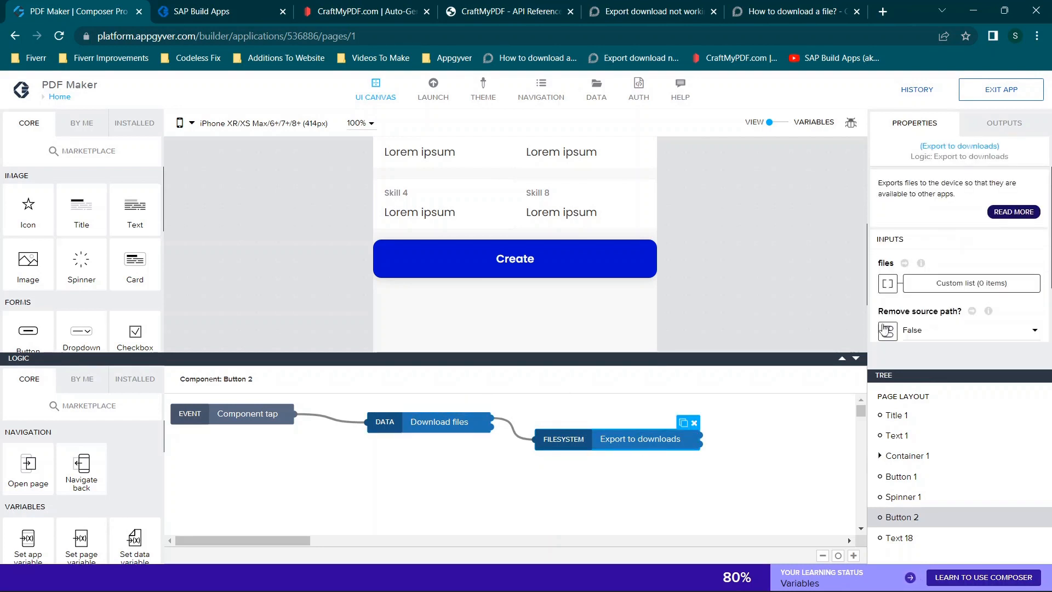
pyautogui.click(889, 284)
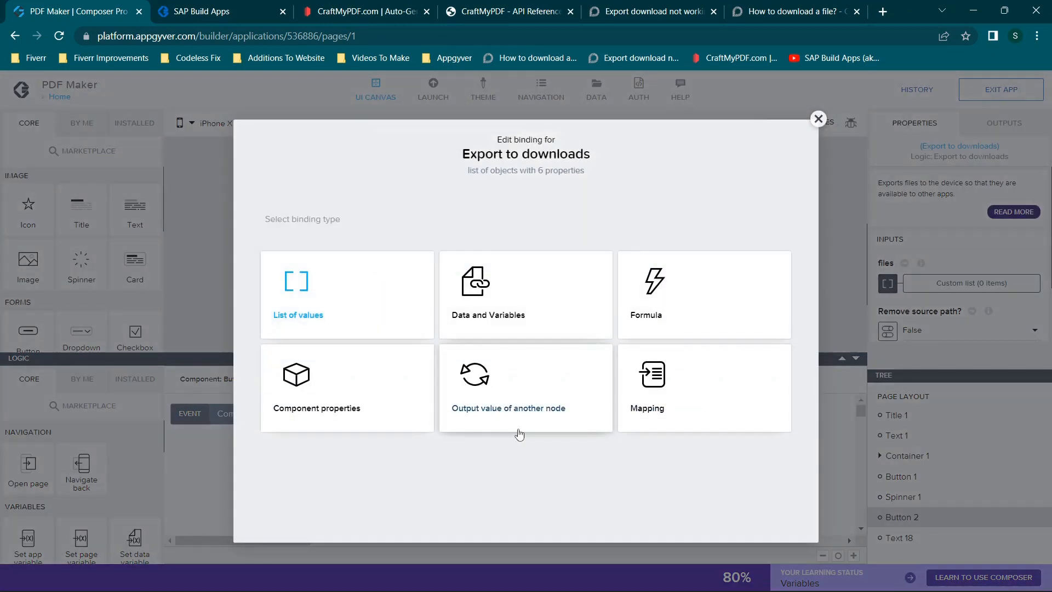
pyautogui.click(500, 417)
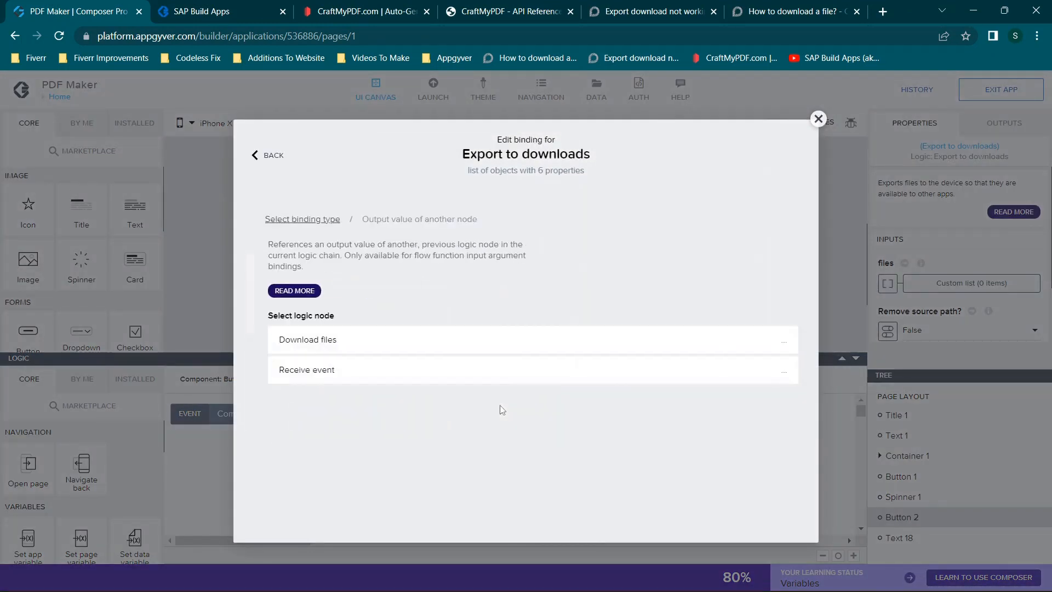
pyautogui.click(349, 346)
pyautogui.click(375, 411)
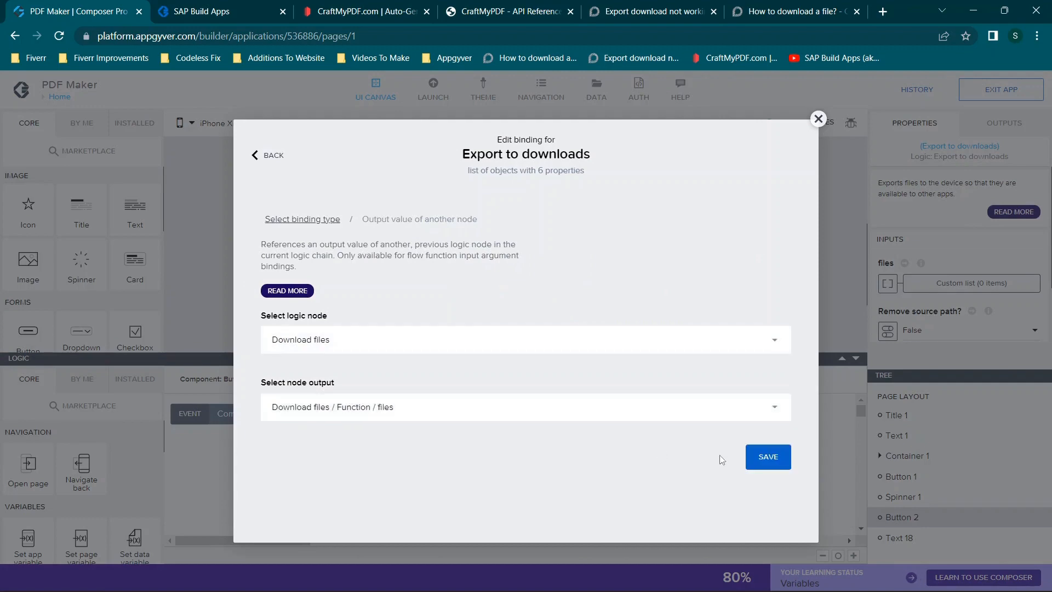
pyautogui.click(764, 459)
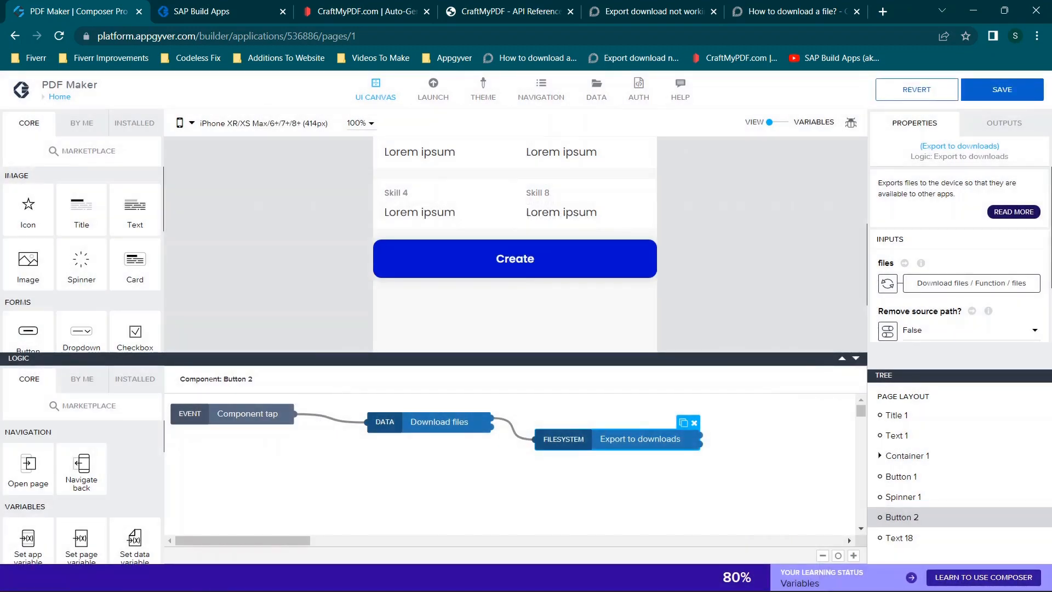
pyautogui.click(991, 91)
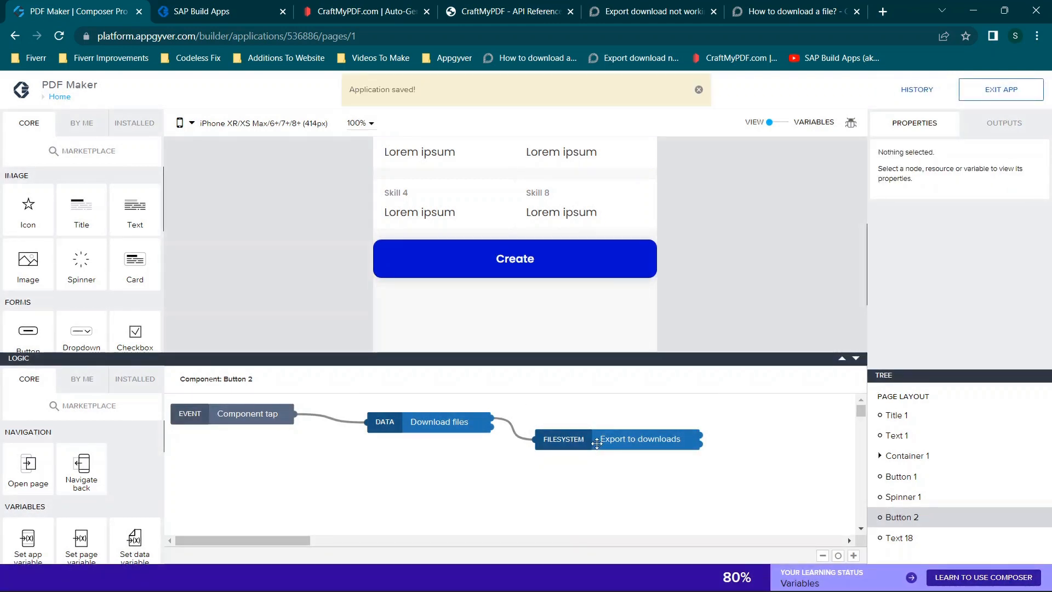
# - In the app preview, fill in Skill 1 with a name, Skill 2 with "stuff", Skill 3 with "things" and Skill 4 with "stuff 2"
pyautogui.click(230, 9)
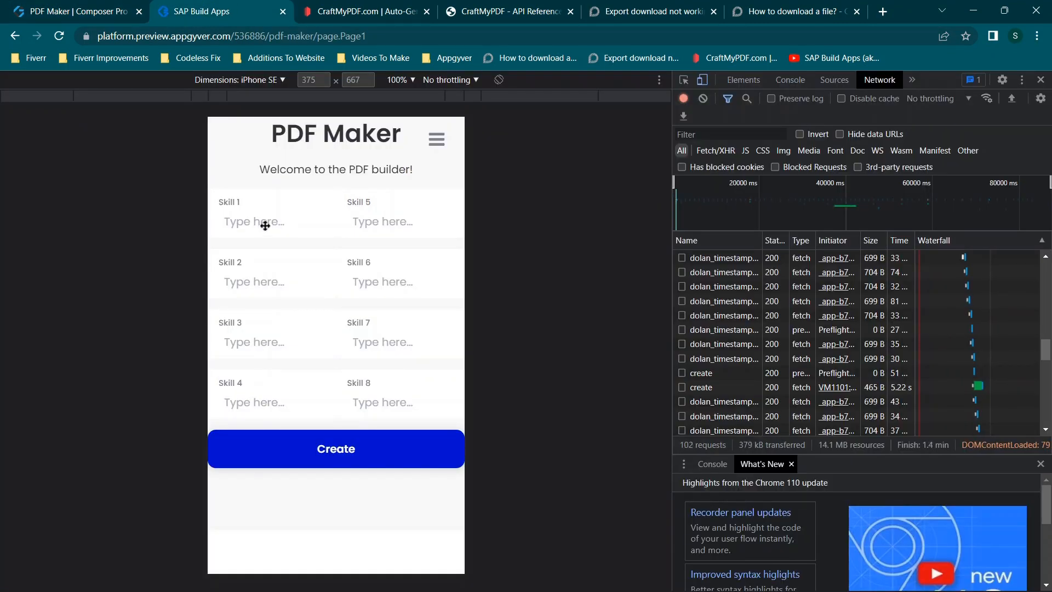
pyautogui.write('Tyler Talks')
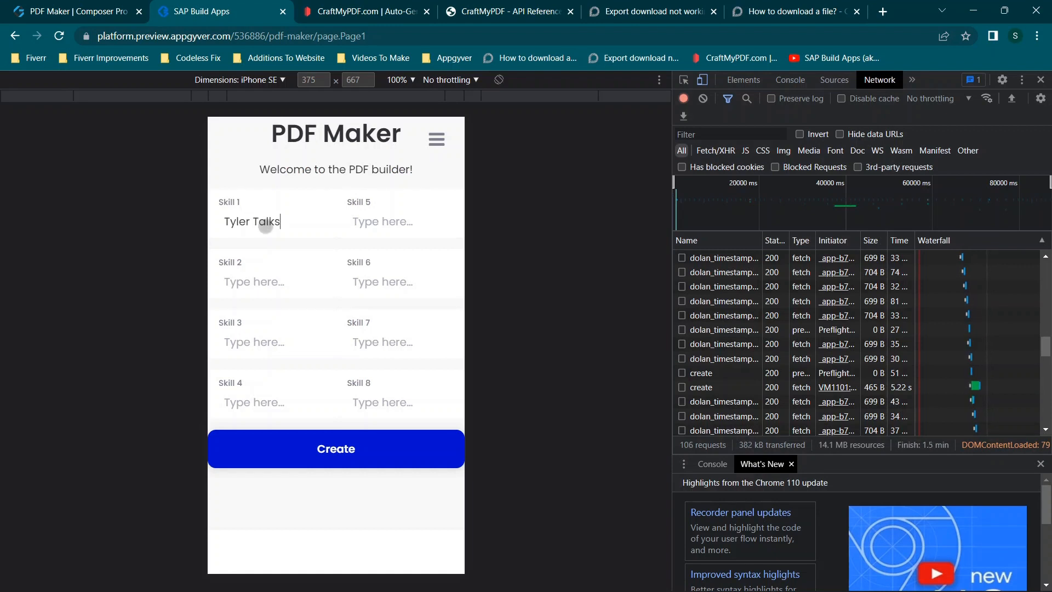
pyautogui.click(253, 283)
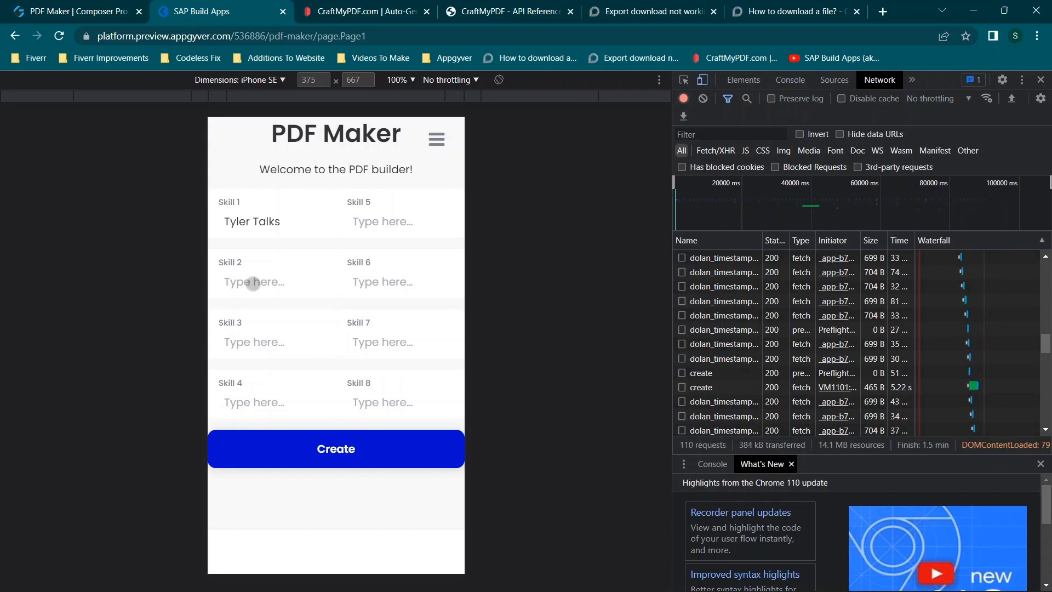
pyautogui.write('stuff')
pyautogui.press('Tab')
pyautogui.write('thi')
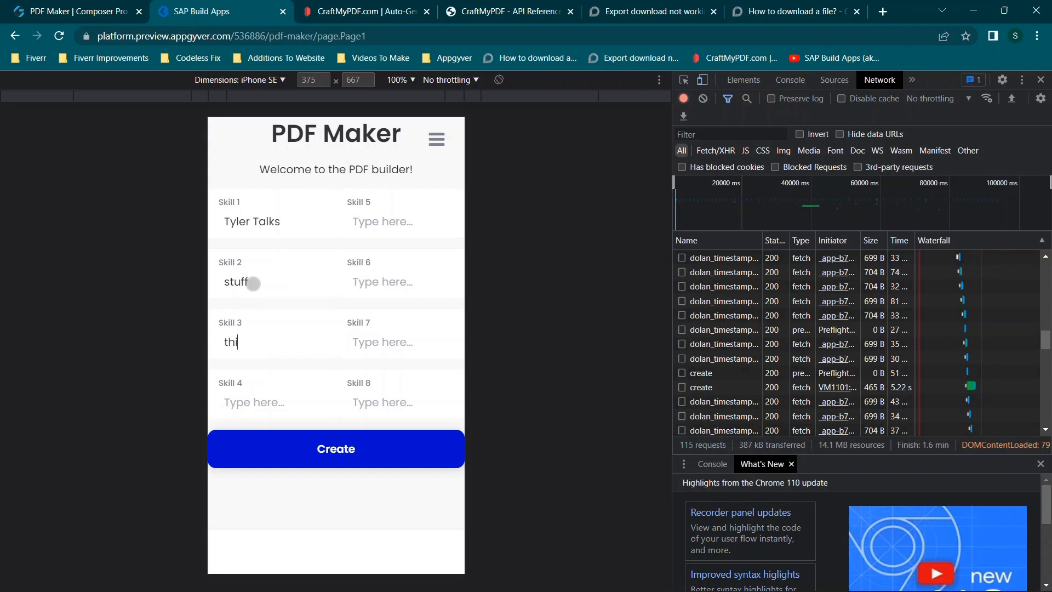
pyautogui.write('ngsstuff 2')
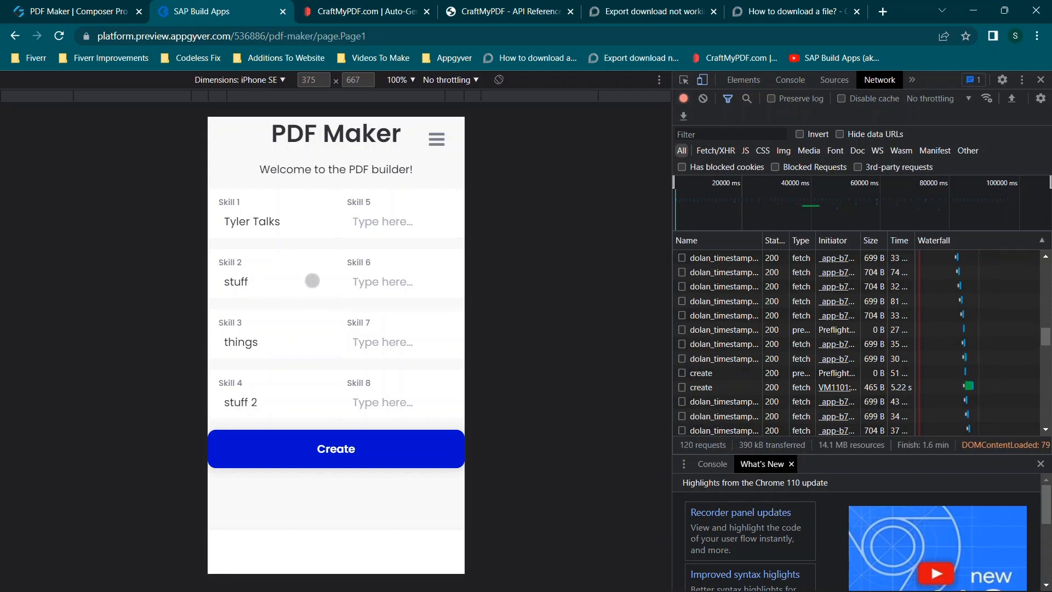
pyautogui.write('dfsdf')
# - Enter "dfsdf" for Skill 5, "dsfsdf" for Skills 6 and 7, and "sdfsdf" for Skill 8, and create the PDF
pyautogui.click(382, 281)
pyautogui.write('dsfsdf')
pyautogui.click(392, 352)
pyautogui.write('dsfsdf')
pyautogui.click(387, 406)
pyautogui.write('sdfsdf')
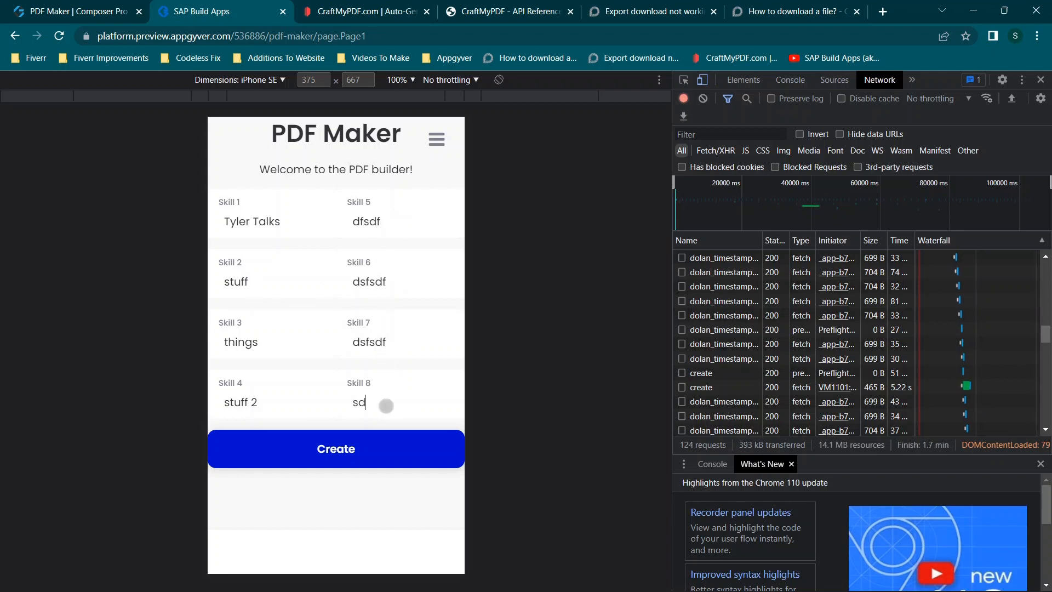
pyautogui.click(335, 449)
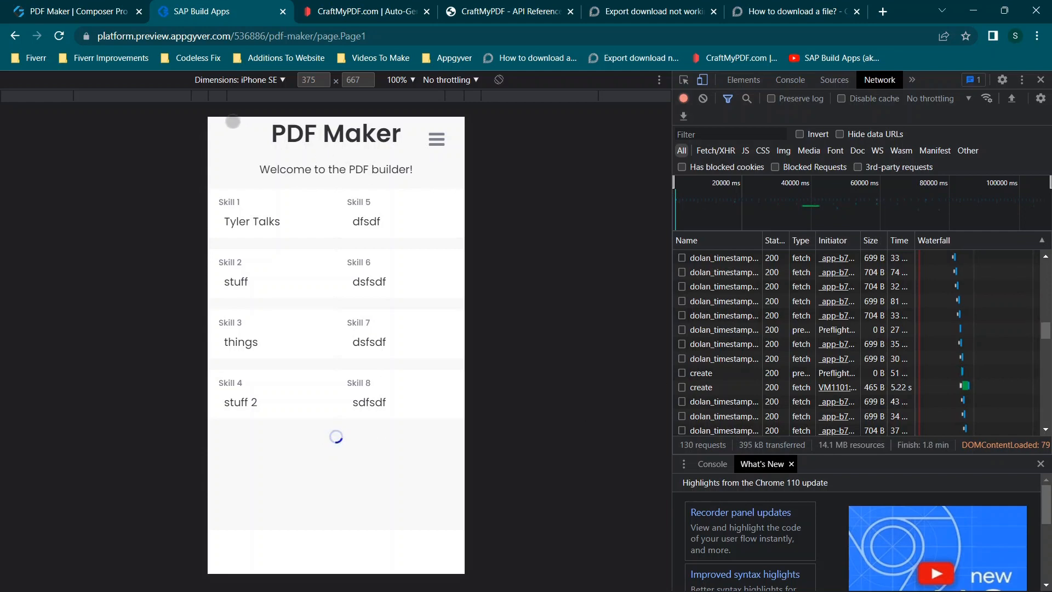
# - In CraftMyPDF, reload the template list and examine the dashboard's API call charts and recent transactions
pyautogui.click(335, 11)
pyautogui.scroll(-3, 255, 227)
pyautogui.scroll(3, 255, 228)
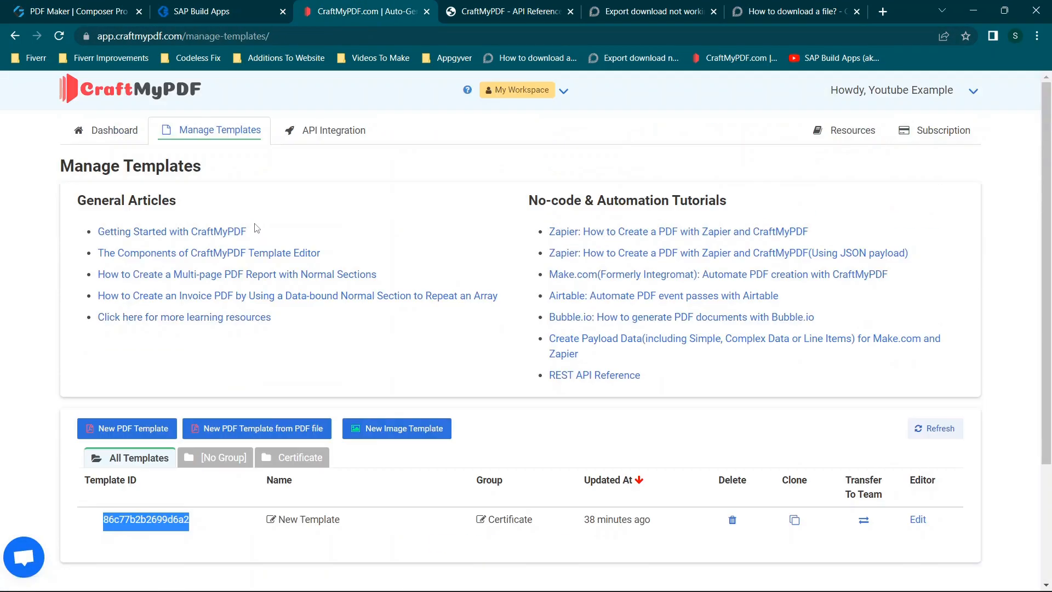
pyautogui.click(59, 36)
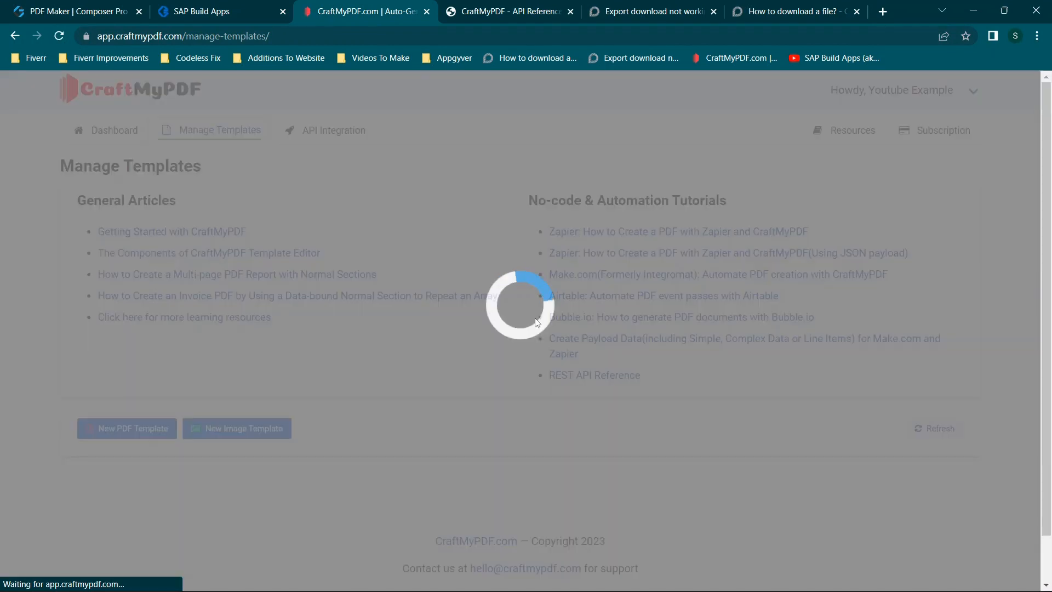
pyautogui.scroll(-1, 536, 322)
pyautogui.scroll(-3, 537, 323)
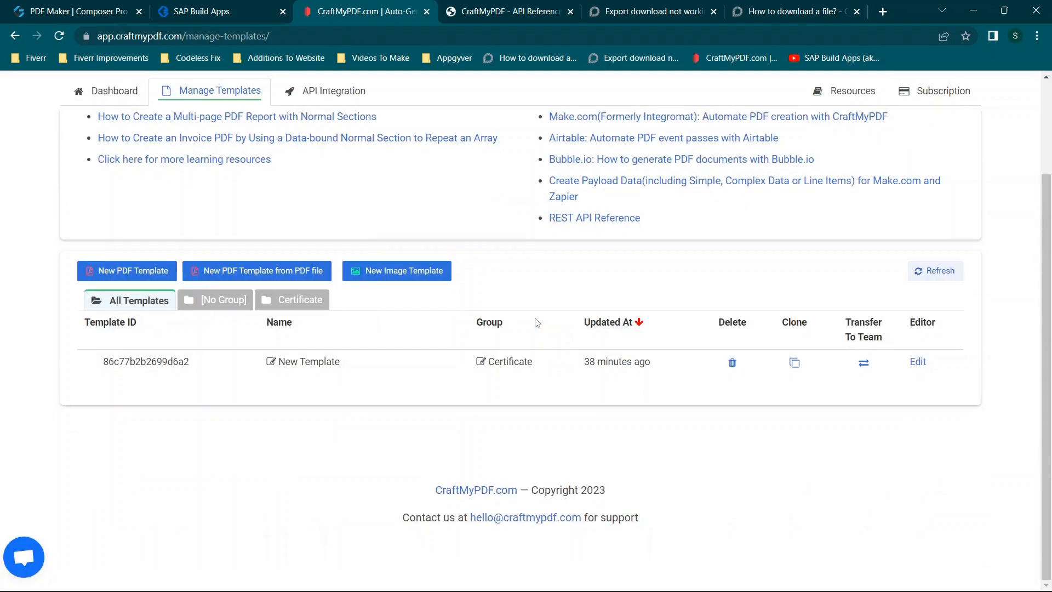
pyautogui.scroll(4, 537, 322)
pyautogui.click(110, 130)
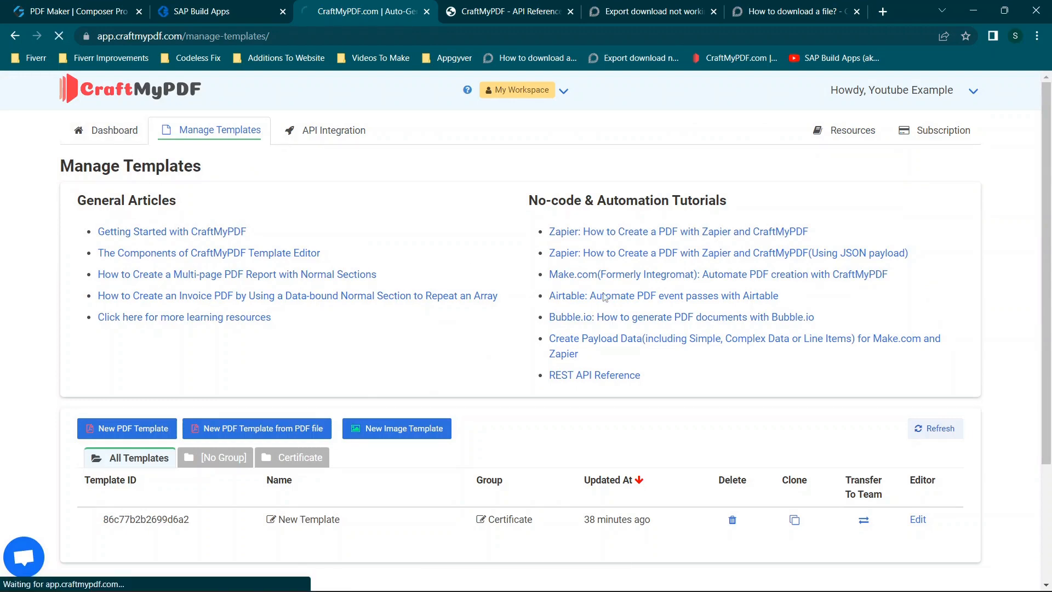
pyautogui.scroll(-4, 564, 370)
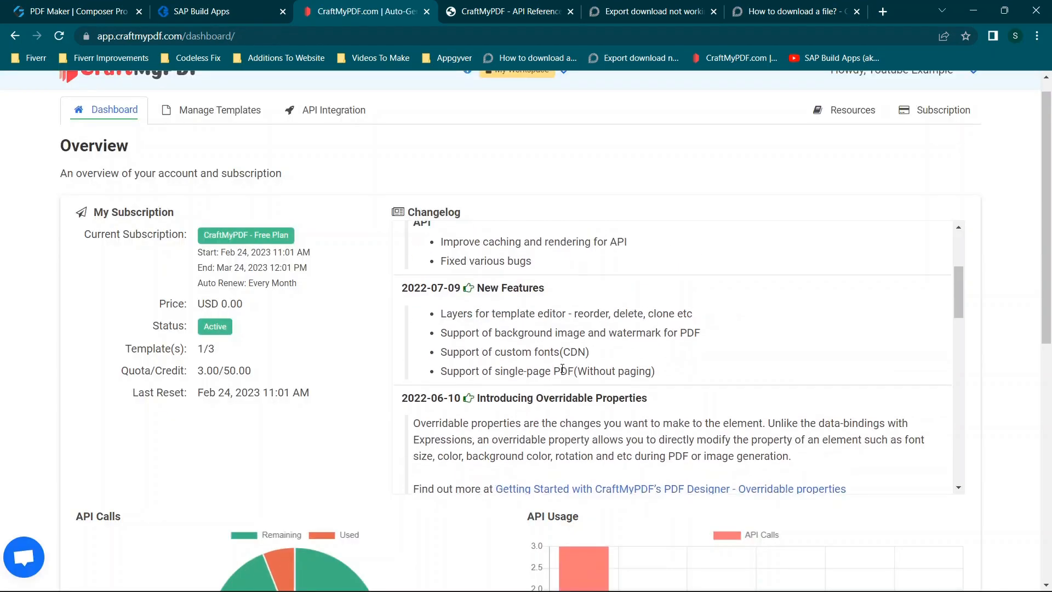
pyautogui.scroll(-5, 302, 517)
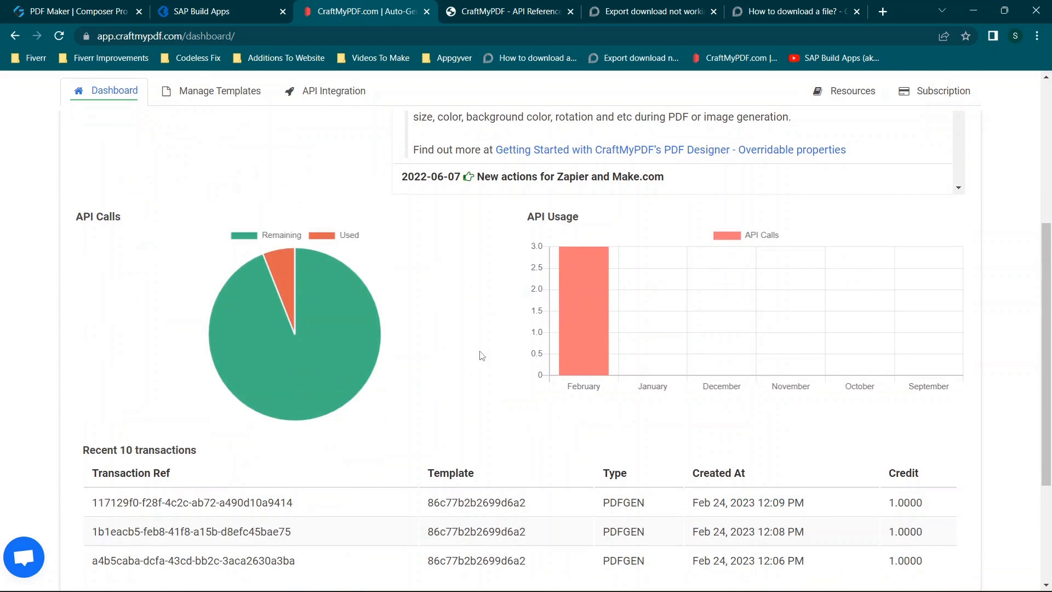
pyautogui.scroll(-1, 504, 351)
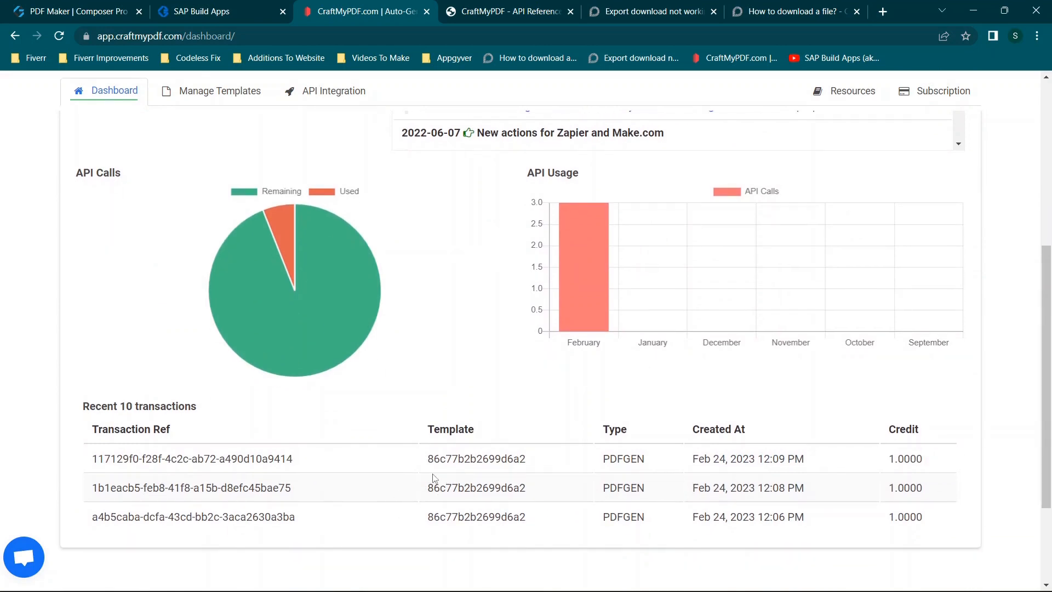
# - Return to the app preview, download the generated PDF, and open download.pdf to check the skill texts on the certificate
pyautogui.click(217, 9)
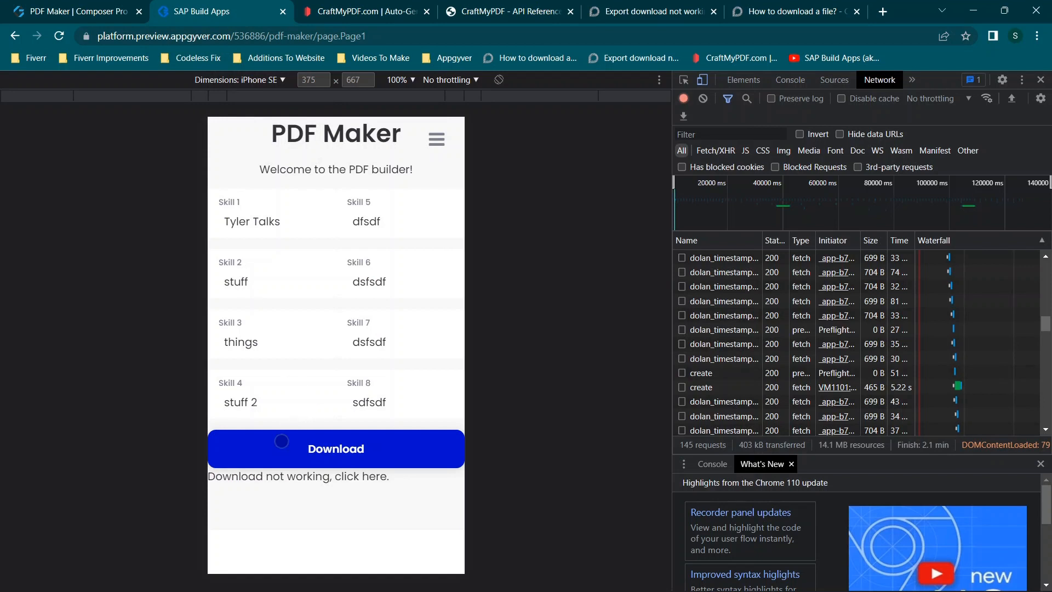
pyautogui.click(323, 455)
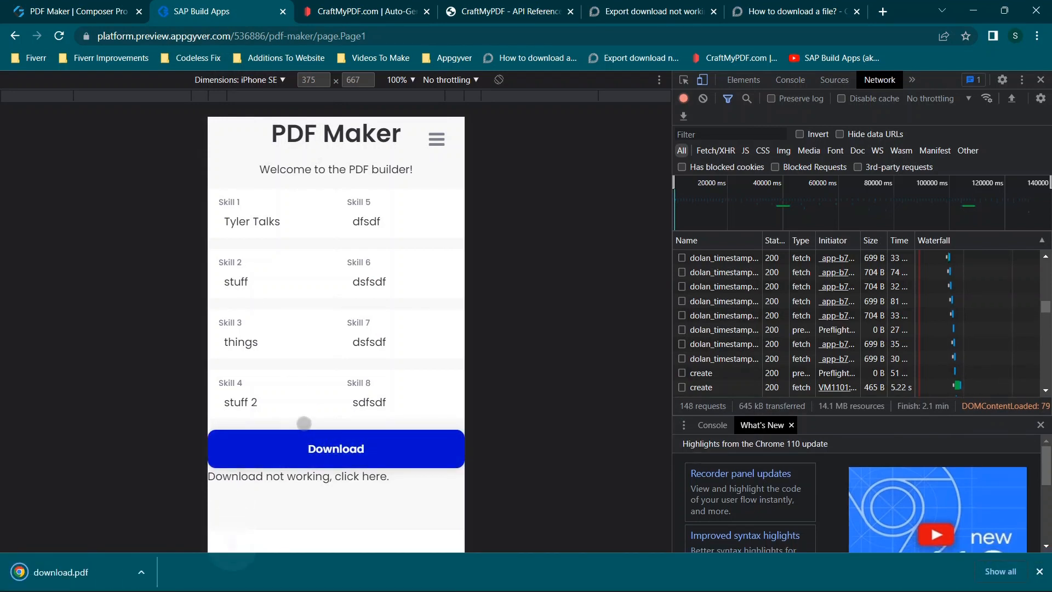
pyautogui.click(77, 559)
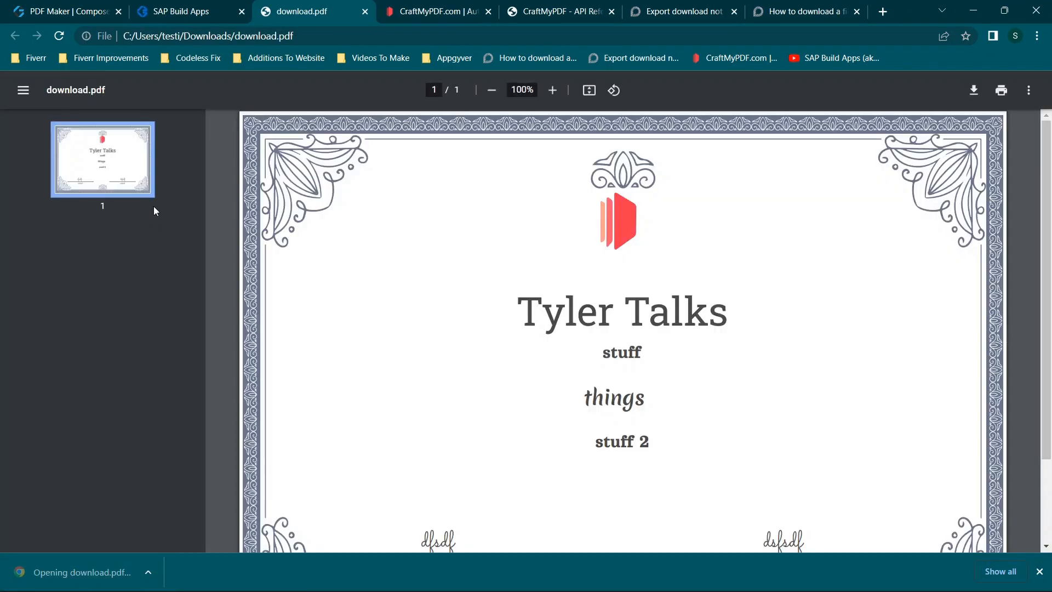
pyautogui.scroll(-2, 608, 256)
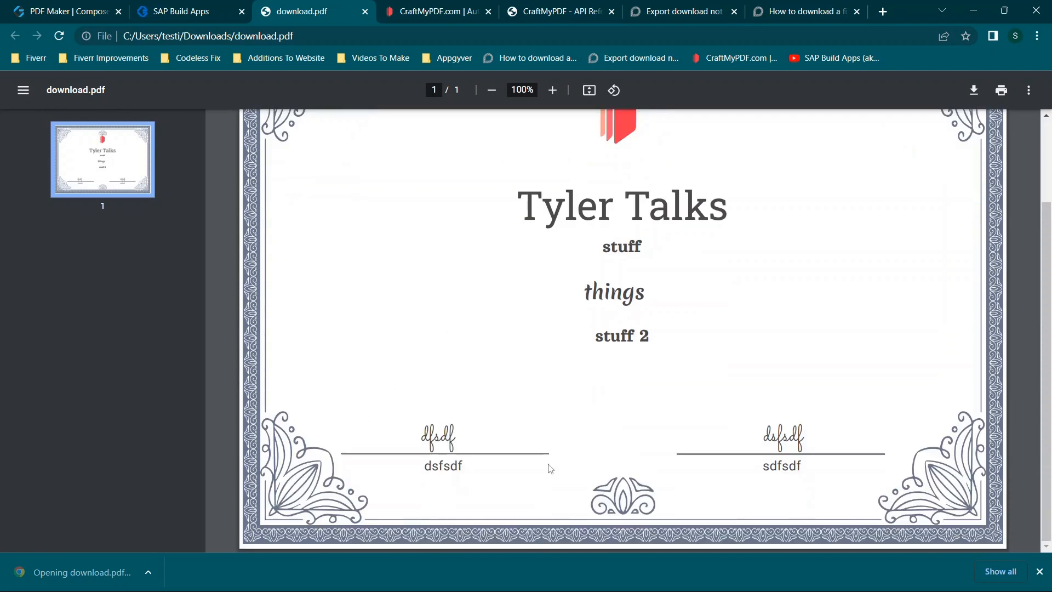
pyautogui.moveTo(426, 437); pyautogui.dragTo(471, 432)
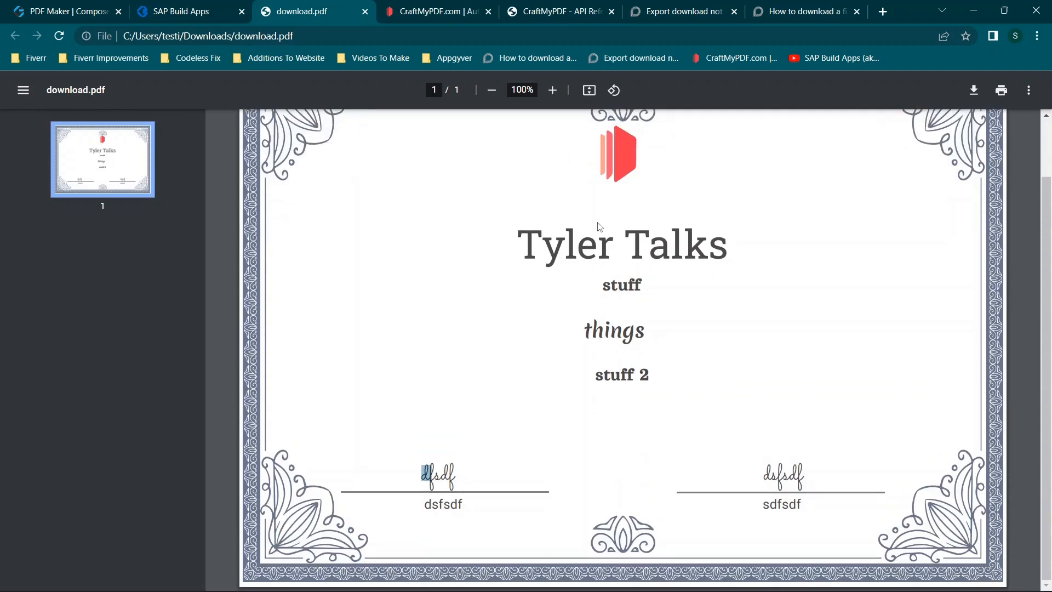
pyautogui.click(523, 258)
pyautogui.moveTo(515, 234); pyautogui.dragTo(668, 281)
pyautogui.click(628, 243)
# - View the generated PDF through the preview's "Download not working, click here." link, and close the preview's developer tools
pyautogui.click(176, 8)
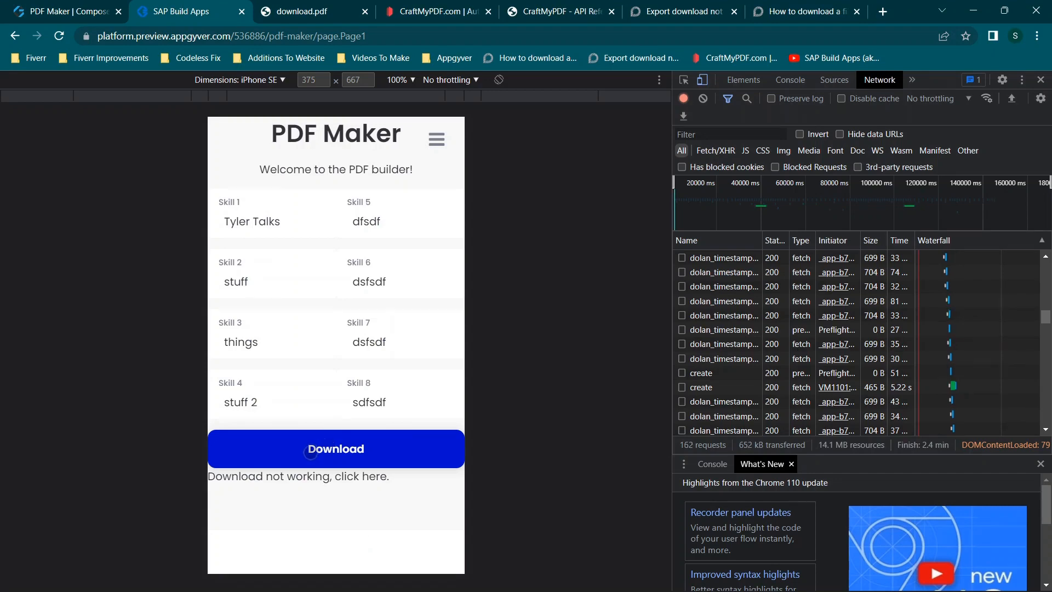
pyautogui.click(291, 478)
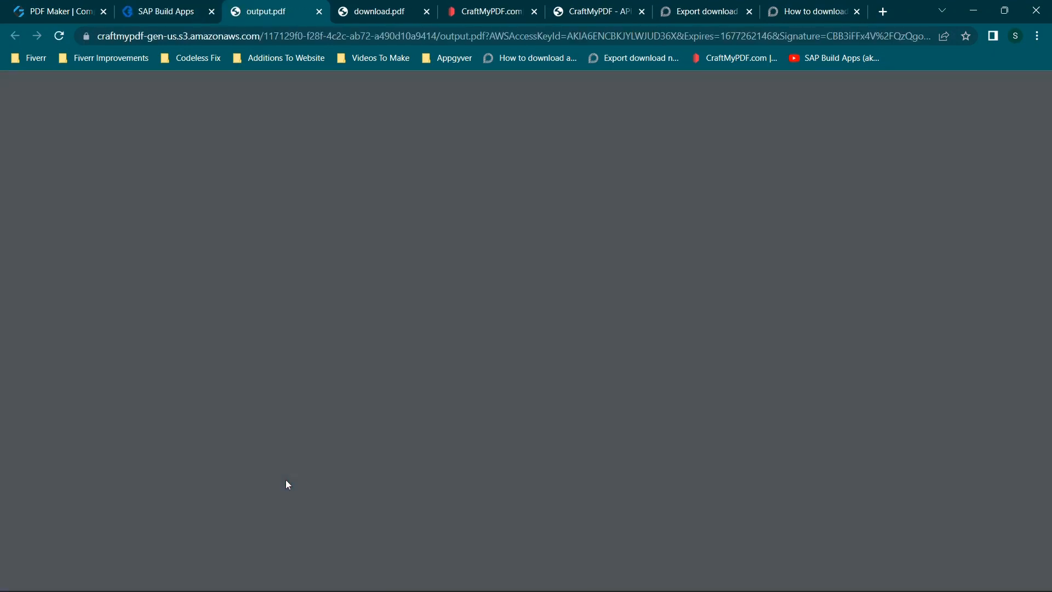
pyautogui.scroll(-1, 488, 228)
pyautogui.scroll(1, 488, 228)
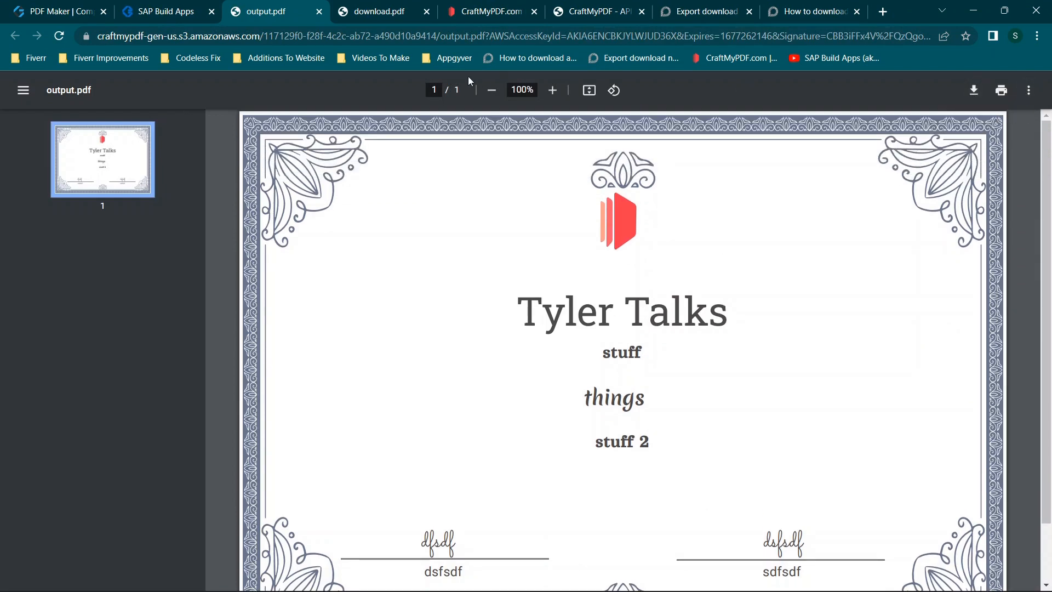
pyautogui.click(165, 13)
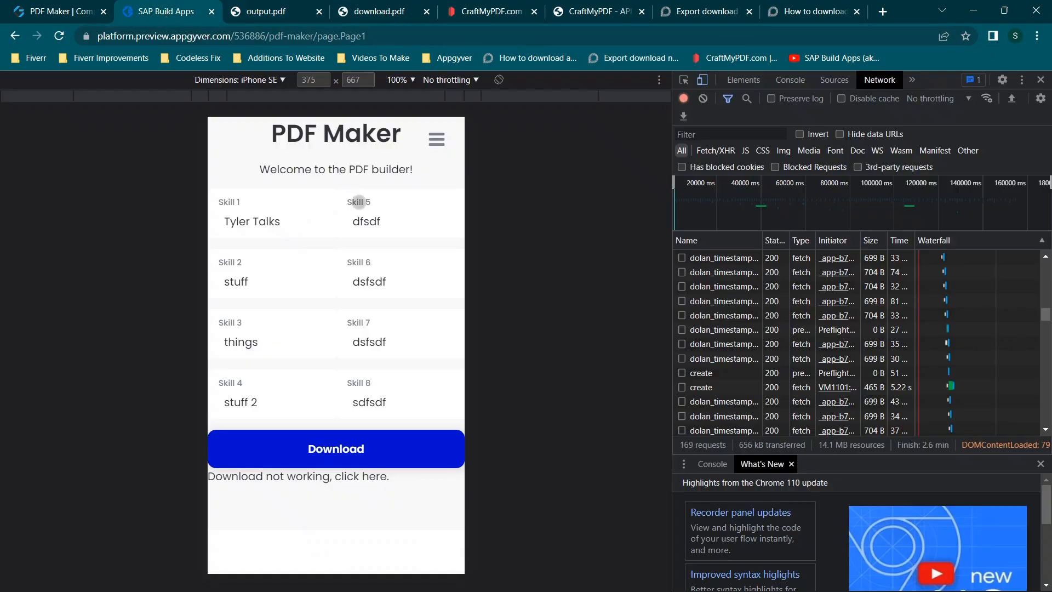
pyautogui.click(1041, 80)
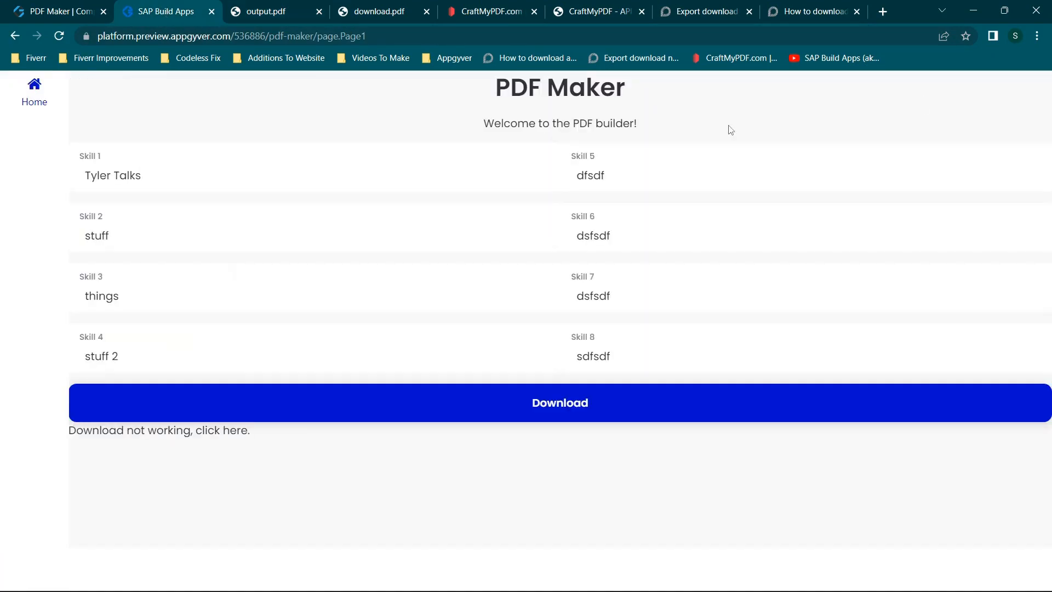
# - Review the subscription overview on the CraftMyPDF dashboard and return to the PDF Maker app in Composer Pro
pyautogui.click(475, 11)
pyautogui.scroll(5, 348, 213)
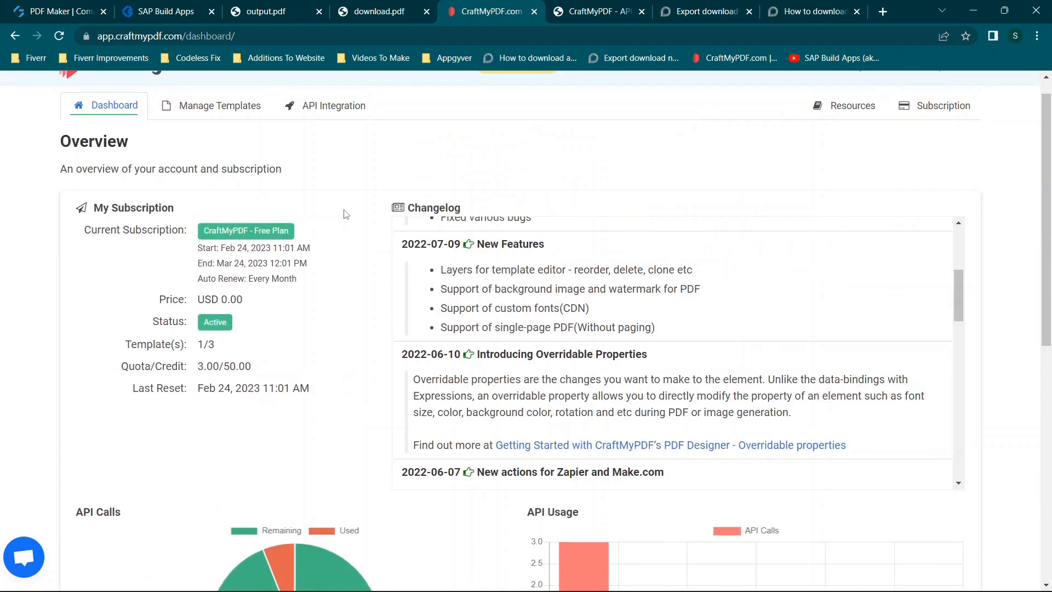
pyautogui.click(160, 5)
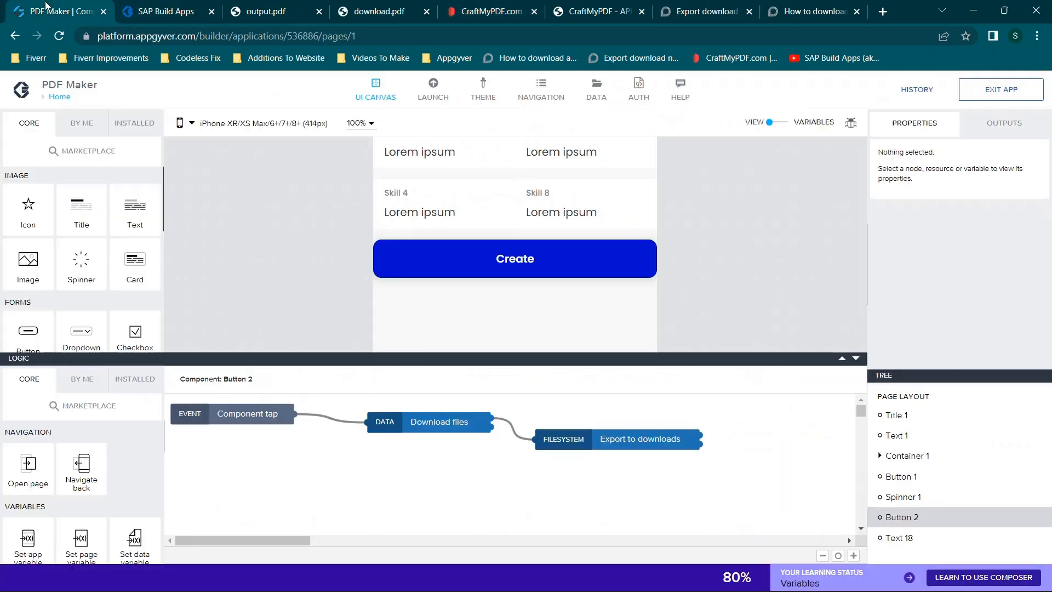